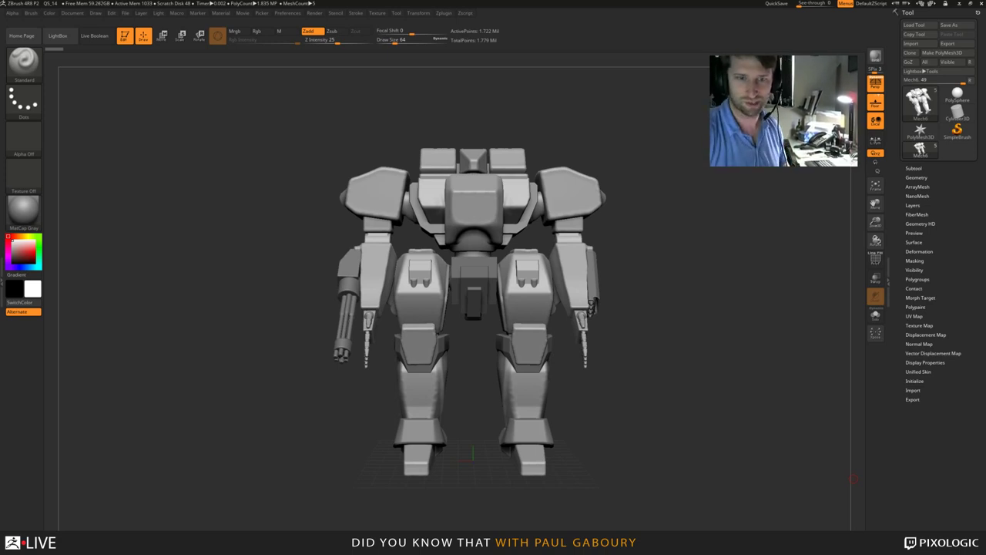
pyautogui.hotkey('alt', 'Tab')
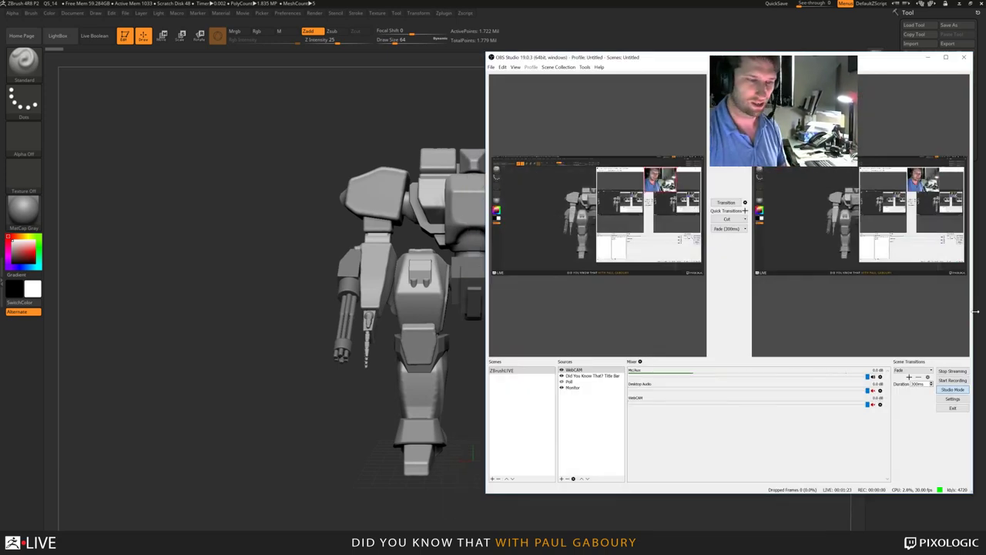
pyautogui.hotkey('alt', 'Tab')
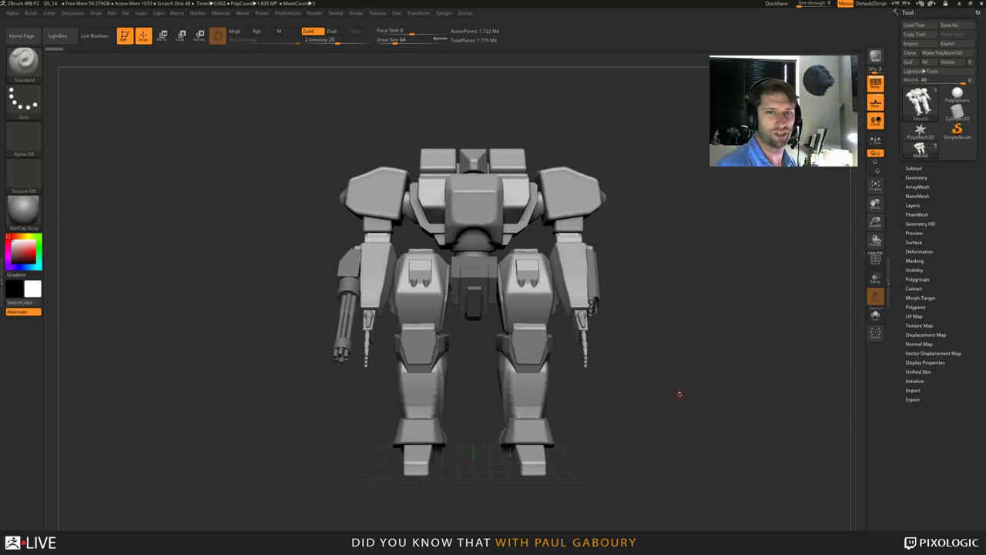
pyautogui.moveTo(694, 374); pyautogui.dragTo(665, 373)
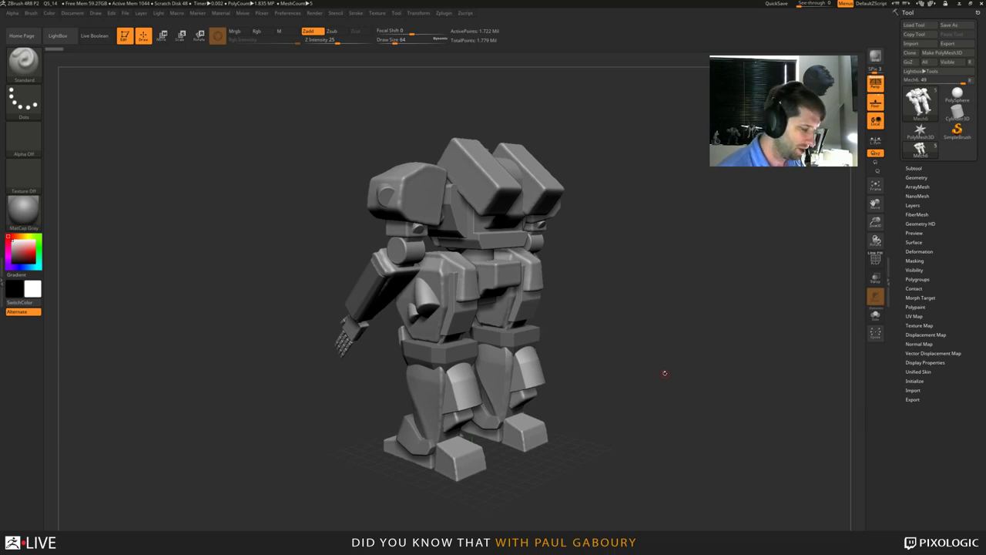
pyautogui.moveTo(680, 379); pyautogui.dragTo(677, 400)
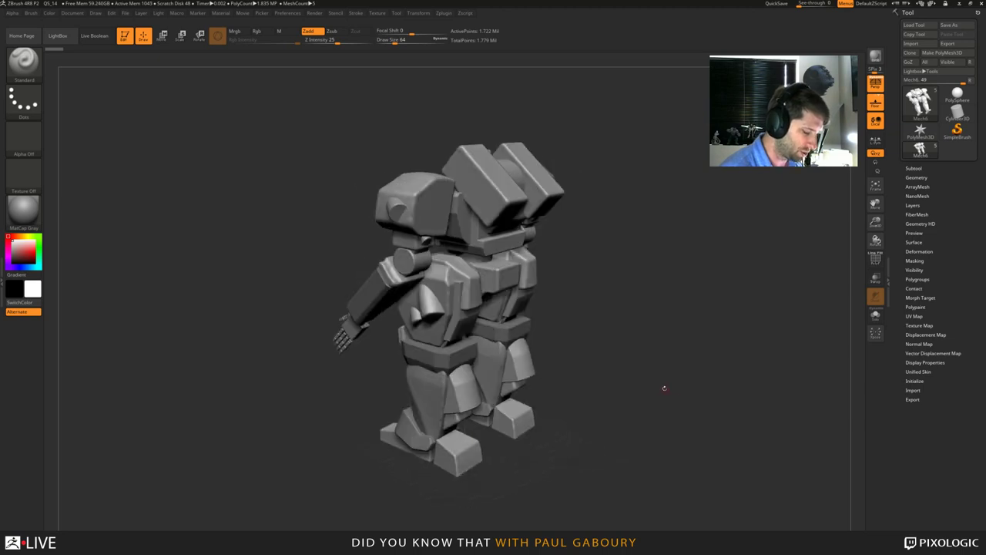
# Make the mech's pelvis subtool active and turn on the PolyFrame display to show its polygroups.
pyautogui.moveTo(624, 424); pyautogui.dragTo(660, 396)
pyautogui.keyDown('ctrl'); pyautogui.moveTo(661, 396); pyautogui.dragTo(660, 414, button='right'); pyautogui.keyUp('ctrl')
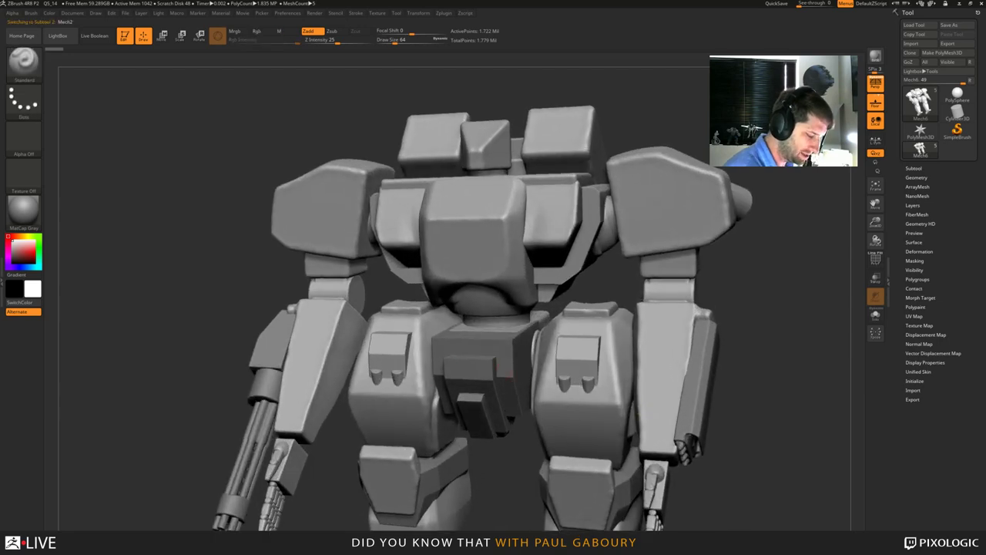
pyautogui.keyDown('alt'); pyautogui.click(503, 408); pyautogui.keyUp('alt')
pyautogui.keyDown('alt'); pyautogui.moveTo(517, 456); pyautogui.dragTo(520, 392, button='right'); pyautogui.keyUp('alt')
pyautogui.hotkey('shift', 'f')
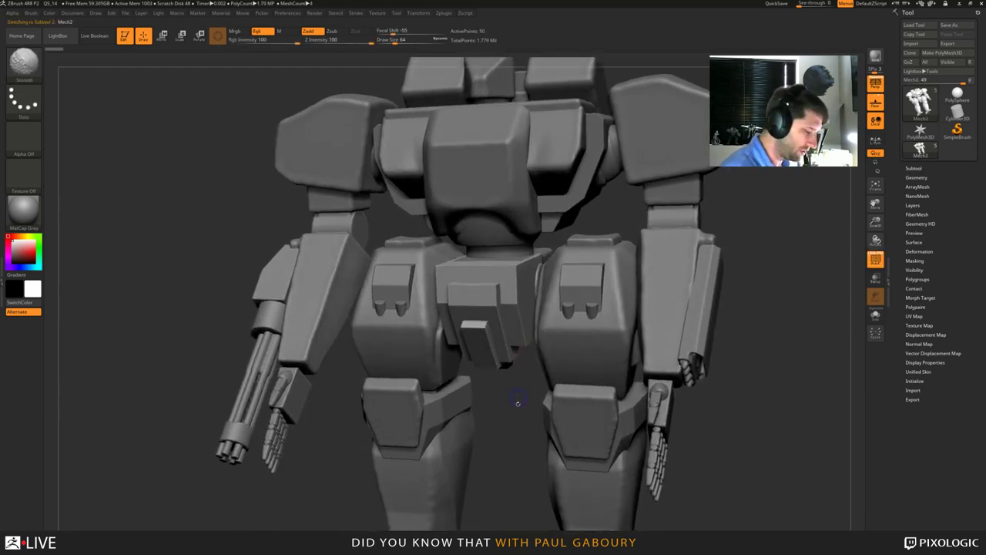
pyautogui.moveTo(514, 423); pyautogui.dragTo(516, 397)
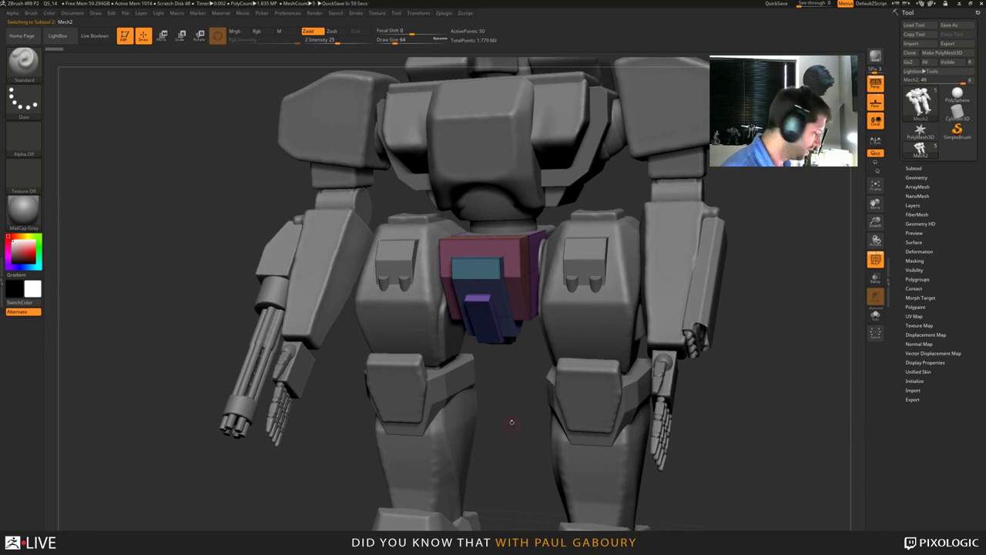
# Turn on Dynamic Subdivision for the pelvis and inspect the smoothed shape from several angles.
pyautogui.press('d')
pyautogui.click(451, 172)
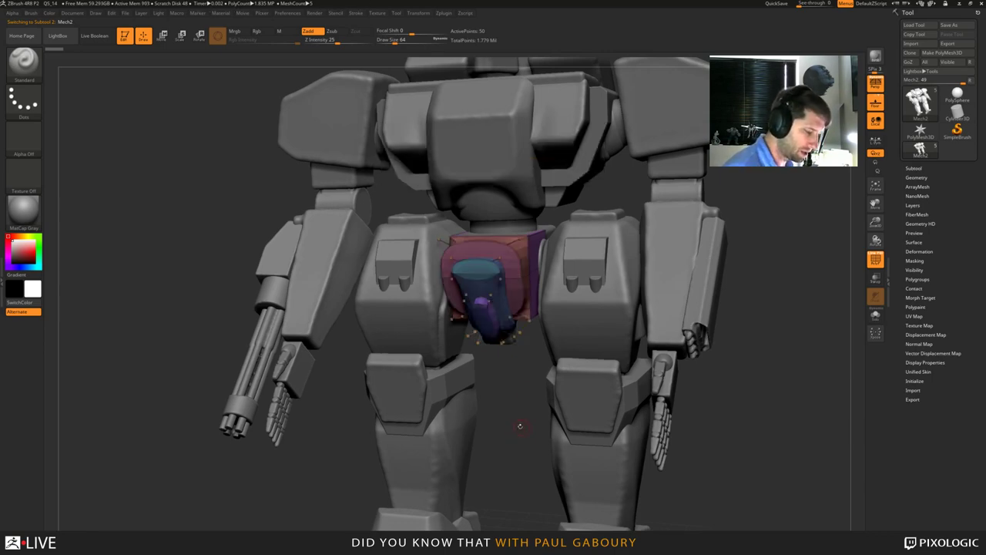
pyautogui.moveTo(520, 428); pyautogui.dragTo(598, 425)
pyautogui.moveTo(597, 425)
pyautogui.mouseDown(button='right')
pyautogui.moveTo(540, 416)
pyautogui.moveTo(511, 392)
pyautogui.moveTo(517, 478)
pyautogui.moveTo(517, 439)
pyautogui.moveTo(591, 431)
pyautogui.mouseUp(button='right')
pyautogui.moveTo(431, 455); pyautogui.dragTo(503, 414)
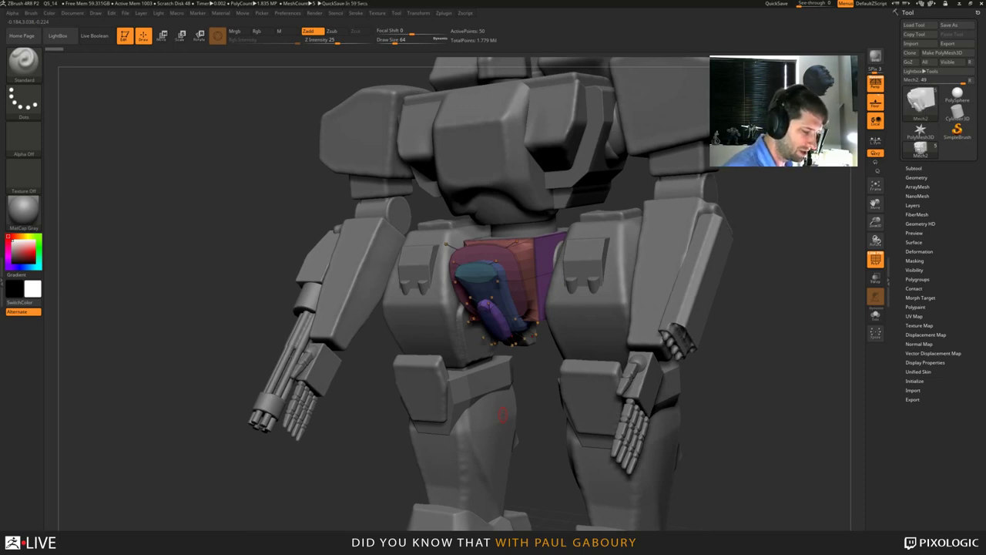
pyautogui.moveTo(534, 173); pyautogui.dragTo(530, 268, button='right')
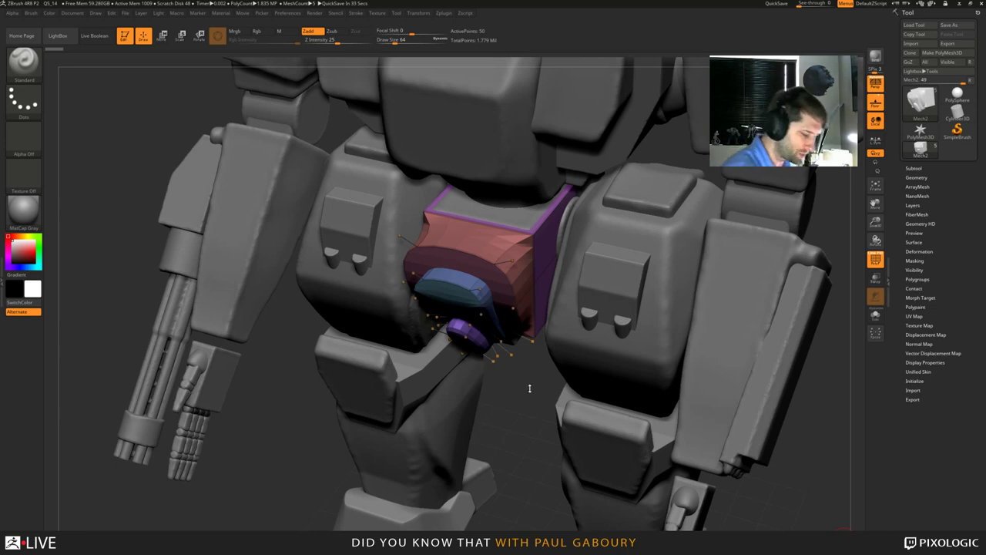
pyautogui.moveTo(529, 387); pyautogui.dragTo(525, 387)
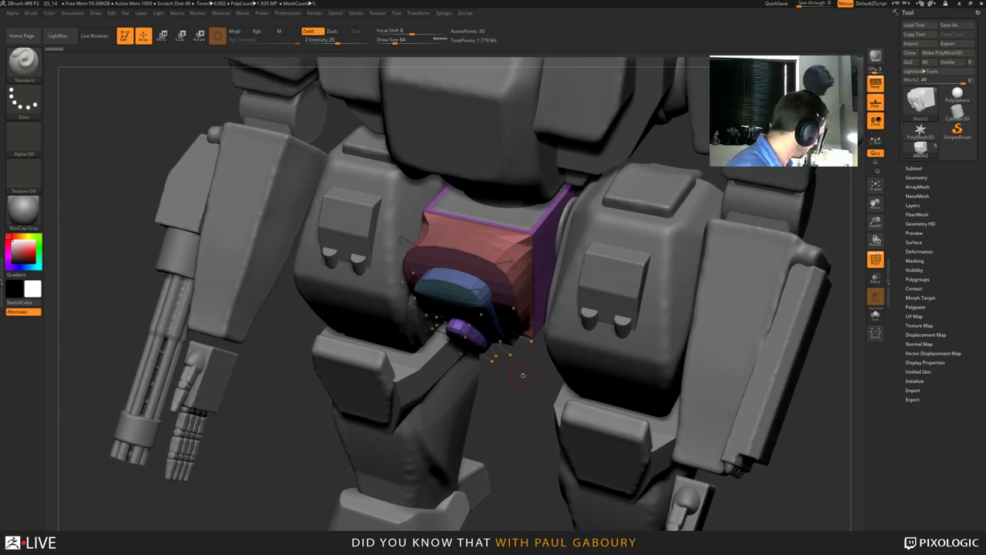
# Activate the ZModeler brush and set its edge action to Crease.
pyautogui.press('b')
pyautogui.press('z')
pyautogui.press('m')
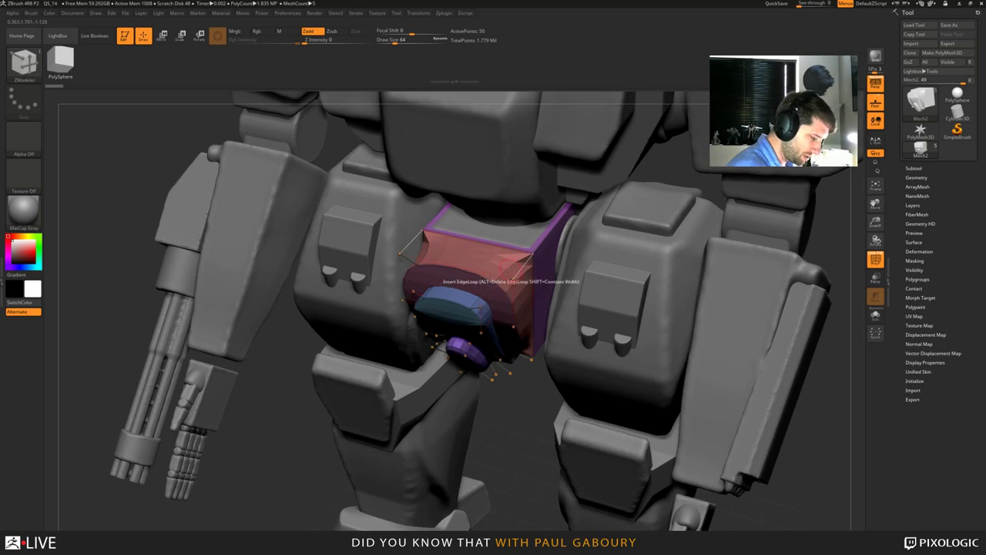
pyautogui.keyDown('ctrl'); pyautogui.moveTo(516, 273); pyautogui.dragTo(537, 261, button='right'); pyautogui.keyUp('ctrl')
pyautogui.press('space')
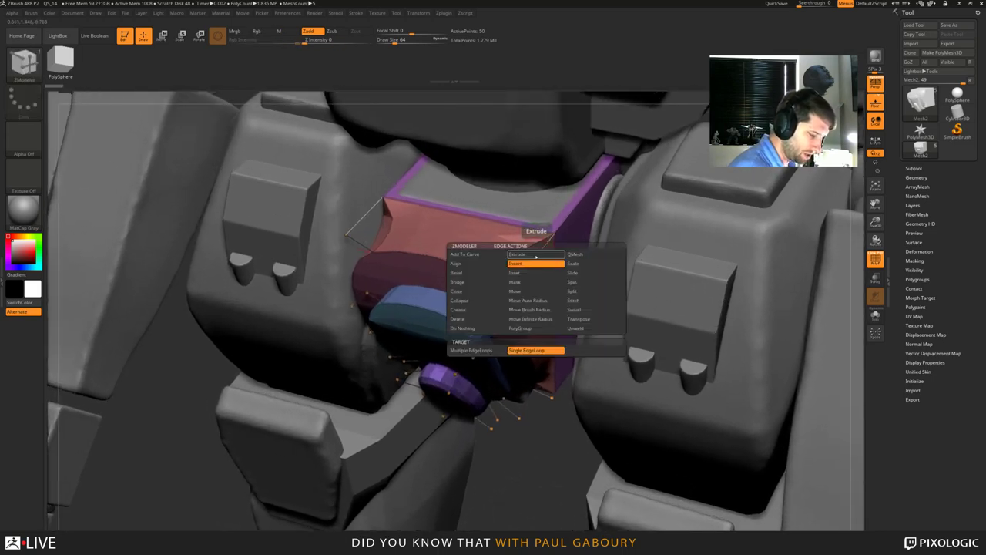
pyautogui.click(474, 350)
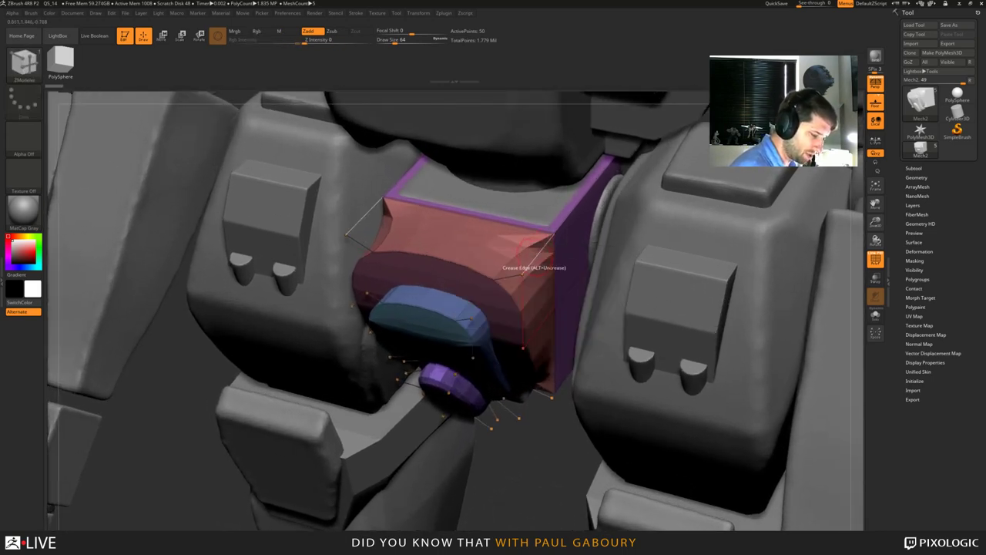
# Crease the outer edges of the pelvis block so it keeps hard corners under Dynamic Subdivision.
pyautogui.click(535, 255)
pyautogui.moveTo(535, 349); pyautogui.dragTo(524, 308, button='right')
pyautogui.click(504, 377)
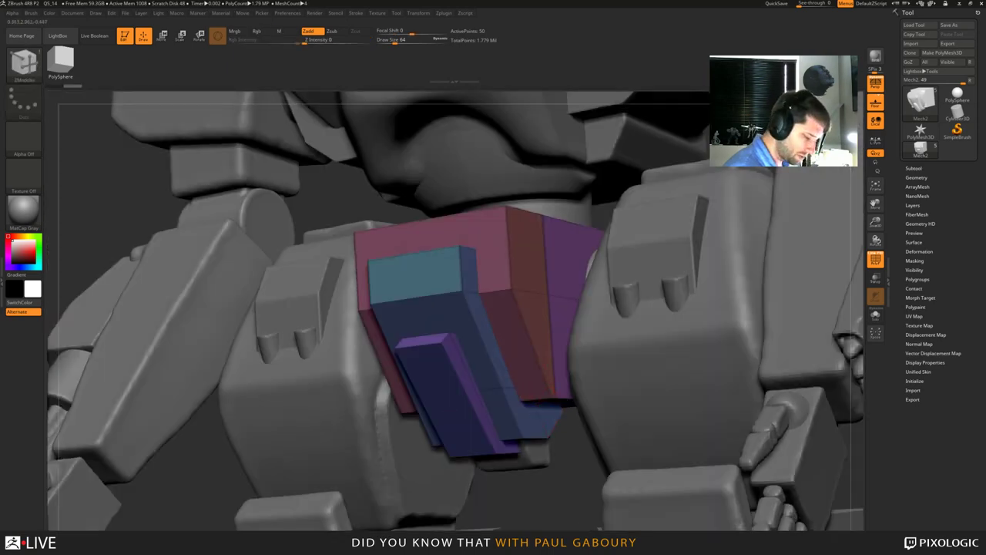
pyautogui.moveTo(513, 405); pyautogui.dragTo(493, 431, button='right')
pyautogui.keyDown('ctrl'); pyautogui.moveTo(565, 402); pyautogui.dragTo(554, 404, button='right'); pyautogui.keyUp('ctrl')
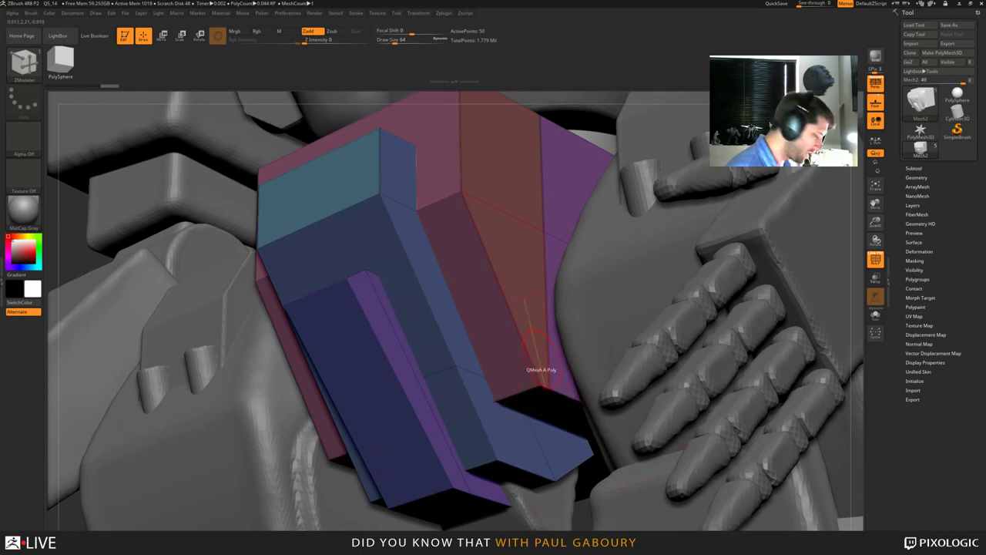
pyautogui.hotkey('ctrl', 'shift', 'z')
pyautogui.hotkey('ctrl', 'shift', 'z')
pyautogui.hotkey('ctrl', 'shift', 'z')
pyautogui.moveTo(431, 363)
pyautogui.keyDown('ctrl'); pyautogui.mouseDown(button='right')
pyautogui.moveTo(439, 347)
pyautogui.moveTo(540, 370)
pyautogui.moveTo(525, 341)
pyautogui.mouseUp(button='right'); pyautogui.keyUp('ctrl')
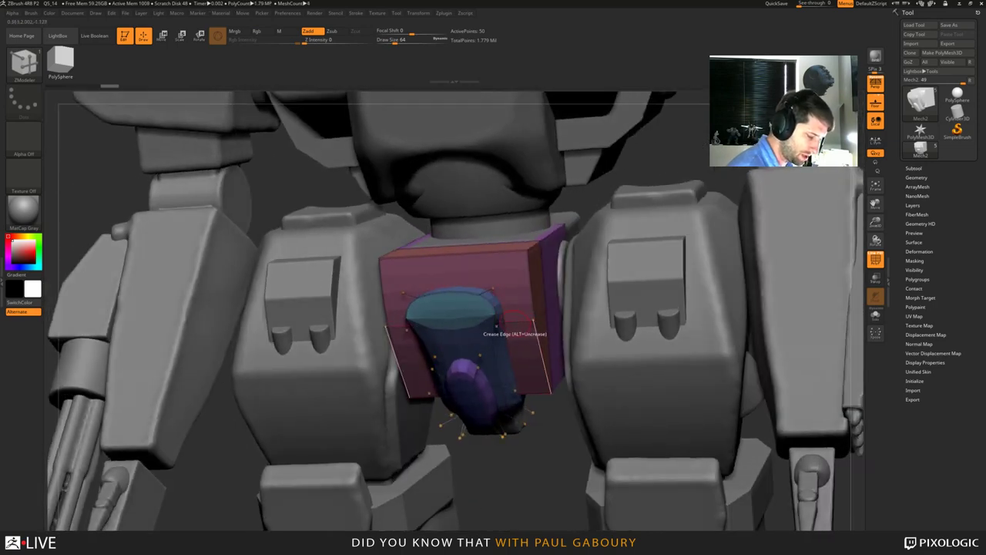
pyautogui.moveTo(534, 339); pyautogui.dragTo(561, 345, button='right')
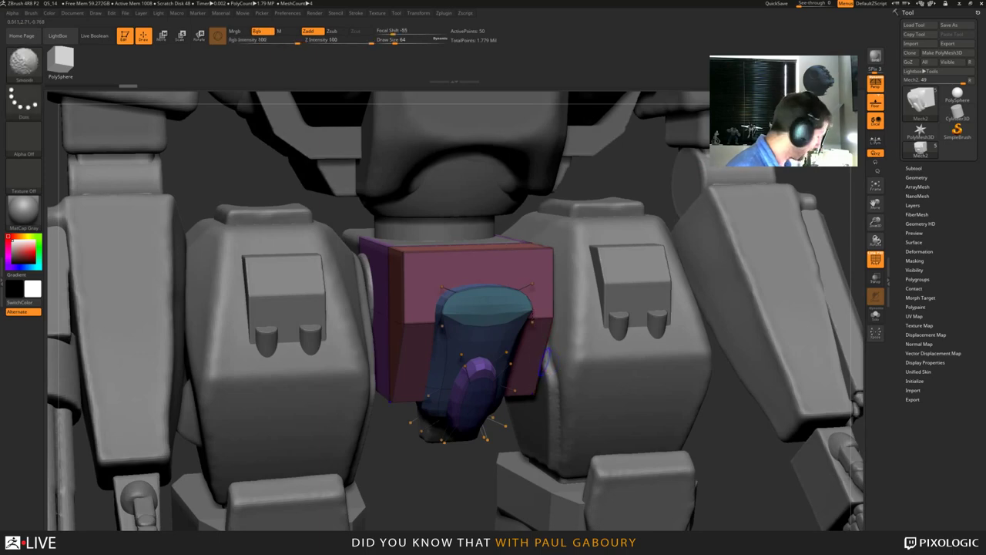
# Turn off the PolyFrame display and reselect the ZModeler brush.
pyautogui.hotkey('shift', 'f')
pyautogui.moveTo(544, 379)
pyautogui.keyDown('ctrl'); pyautogui.mouseDown(button='right')
pyautogui.moveTo(501, 355)
pyautogui.moveTo(484, 318)
pyautogui.moveTo(518, 344)
pyautogui.moveTo(477, 324)
pyautogui.moveTo(494, 362)
pyautogui.mouseUp(button='right'); pyautogui.keyUp('ctrl')
pyautogui.press('b')
pyautogui.press('z')
pyautogui.press('m')
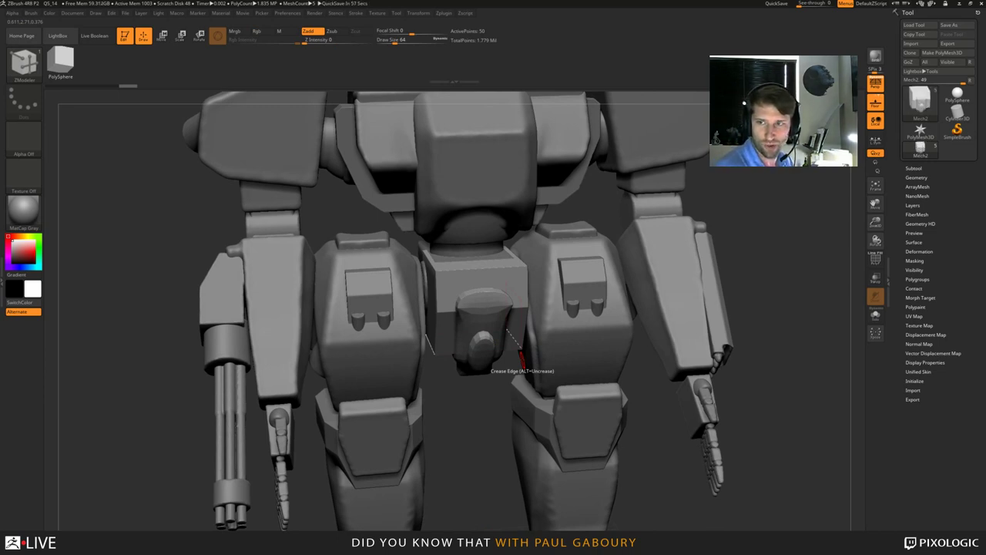
# Examine the creased pelvis edges up close and expand the subtool's Geometry settings.
pyautogui.moveTo(515, 283); pyautogui.dragTo(590, 284, button='right')
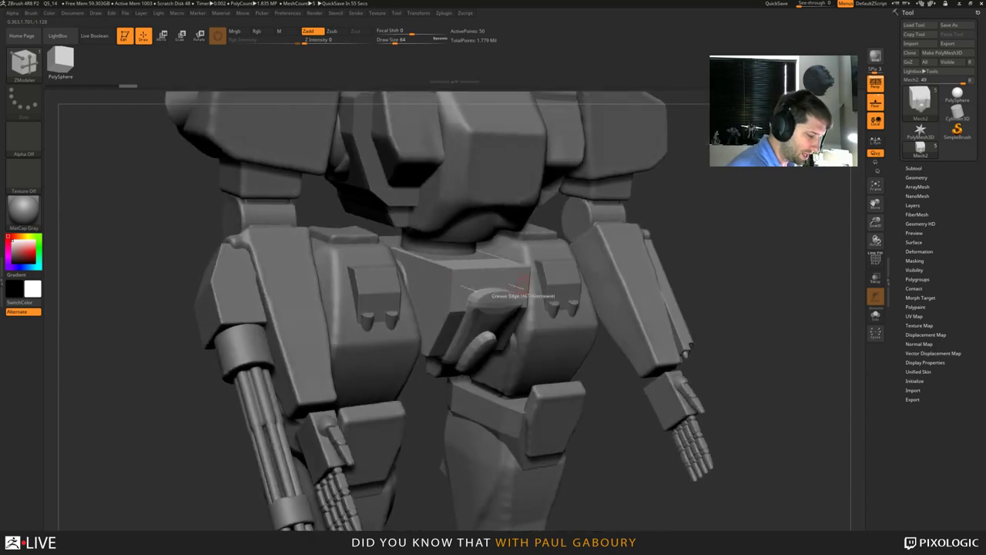
pyautogui.keyDown('ctrl'); pyautogui.moveTo(457, 281); pyautogui.dragTo(454, 319, button='right'); pyautogui.keyUp('ctrl')
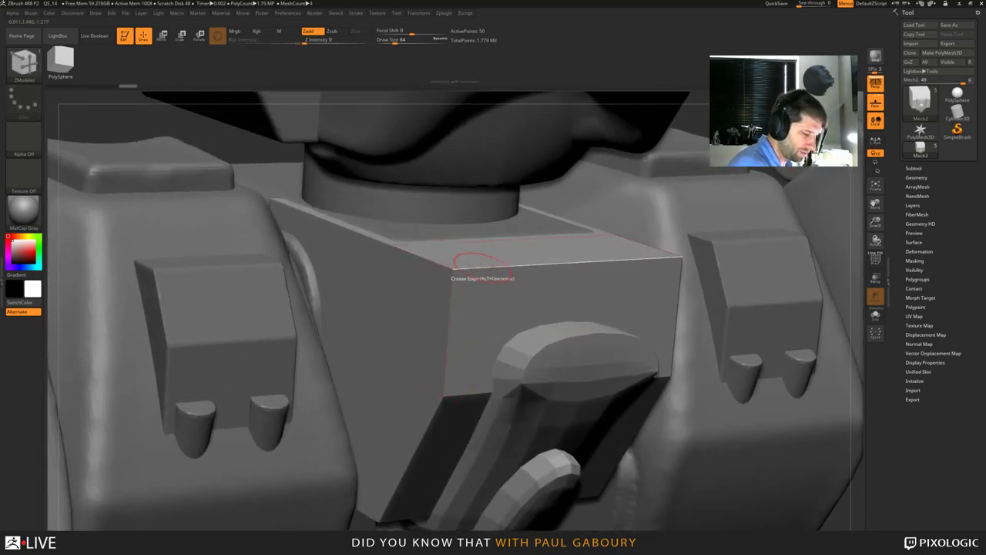
pyautogui.click(920, 178)
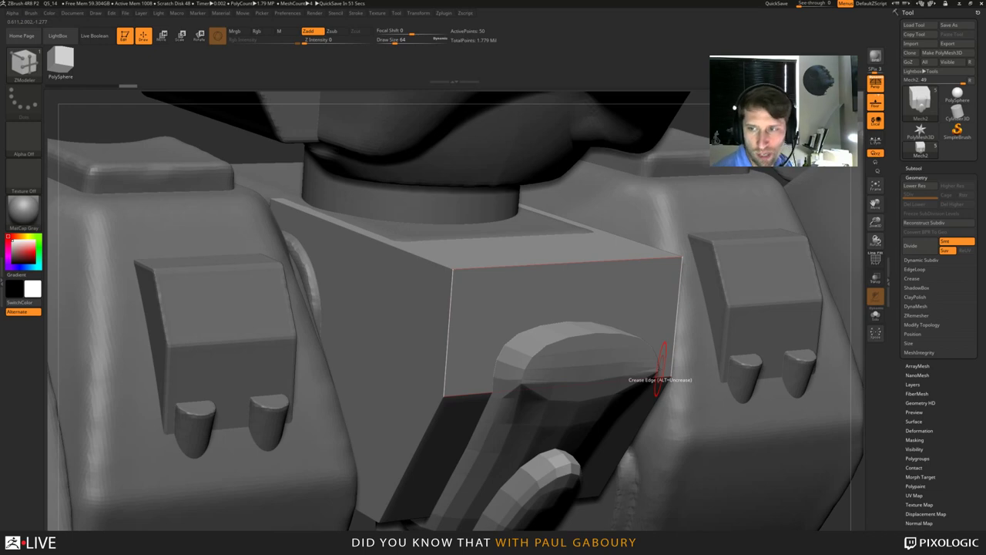
pyautogui.click(661, 362)
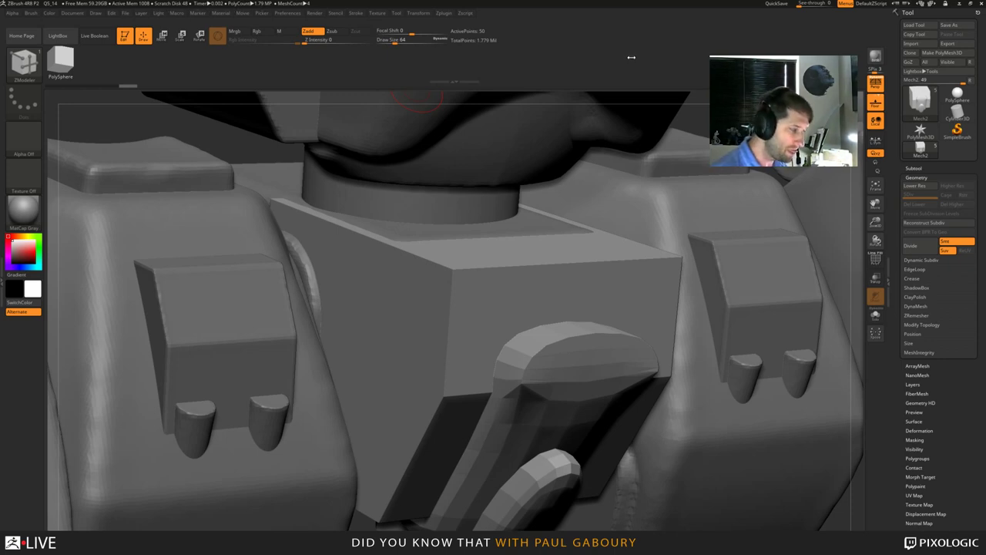
# Look through the Misc Utilities commands among the ZPlugin tools.
pyautogui.click(444, 14)
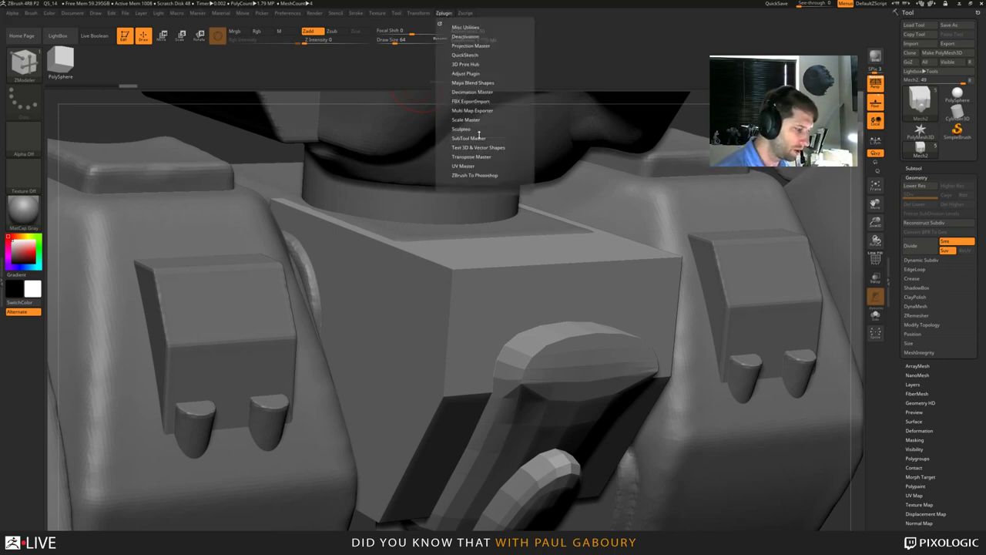
pyautogui.click(468, 29)
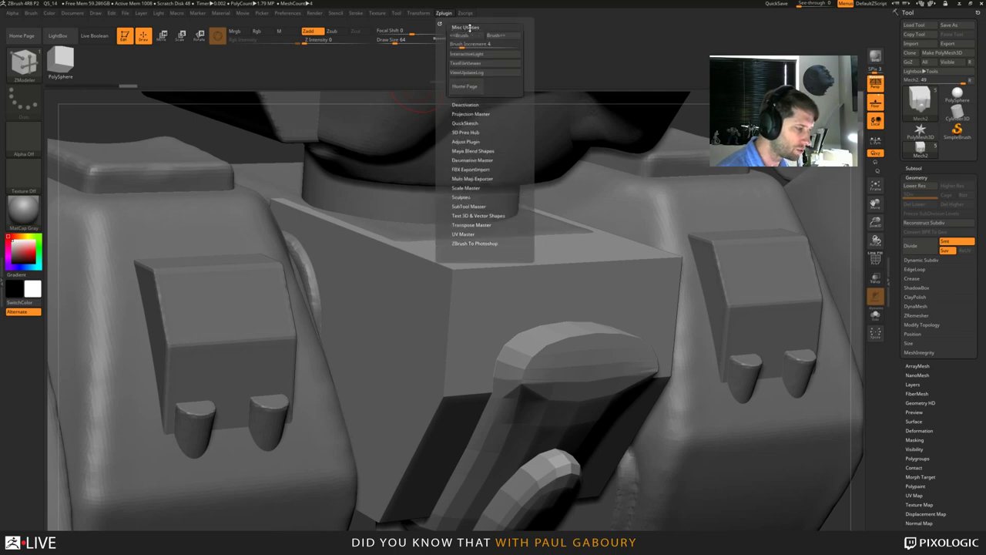
pyautogui.click(468, 29)
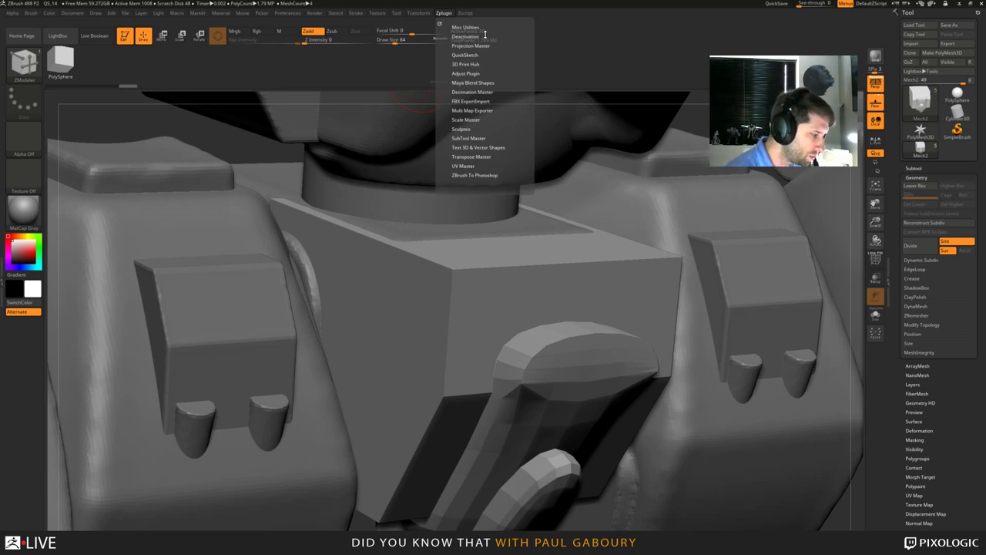
pyautogui.click(472, 14)
pyautogui.moveTo(446, 14)
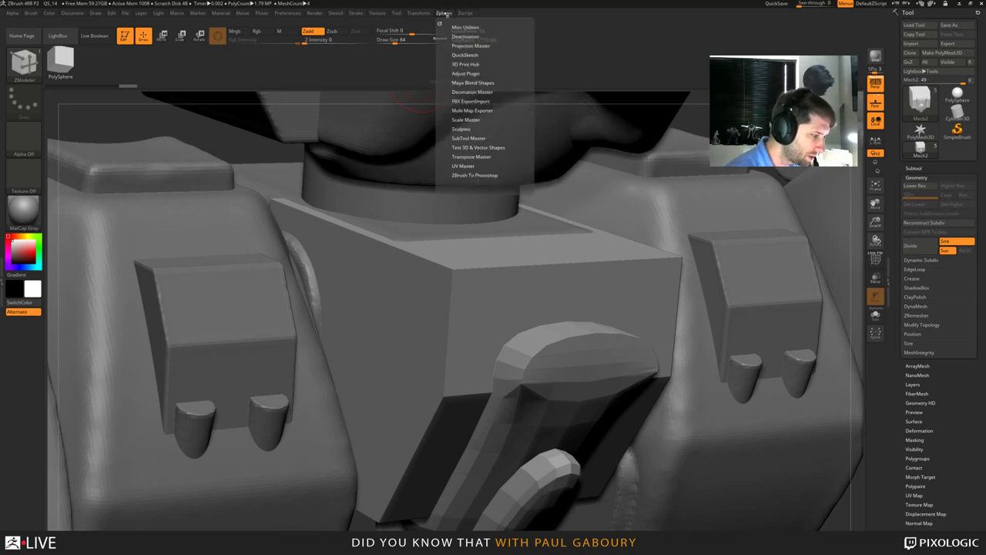
pyautogui.click(465, 26)
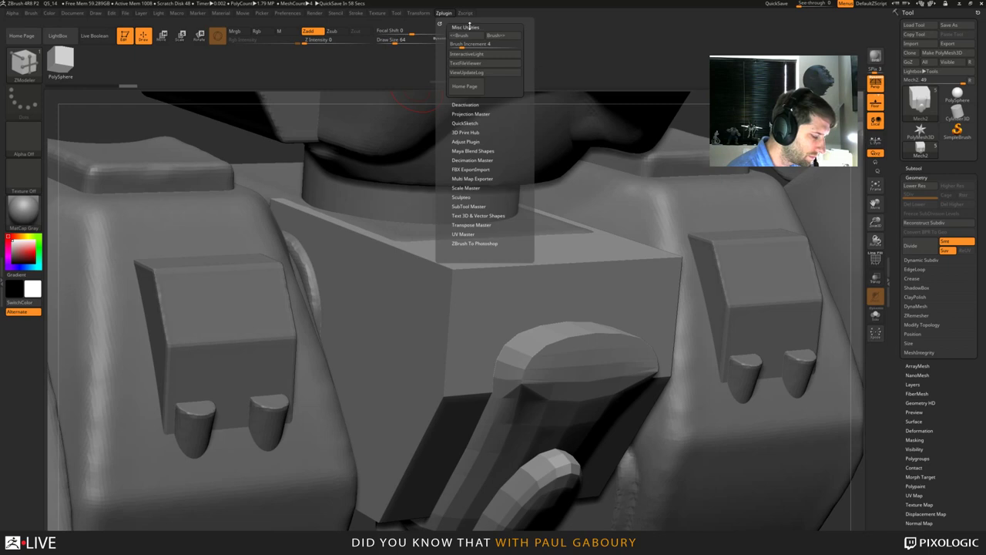
pyautogui.click(465, 27)
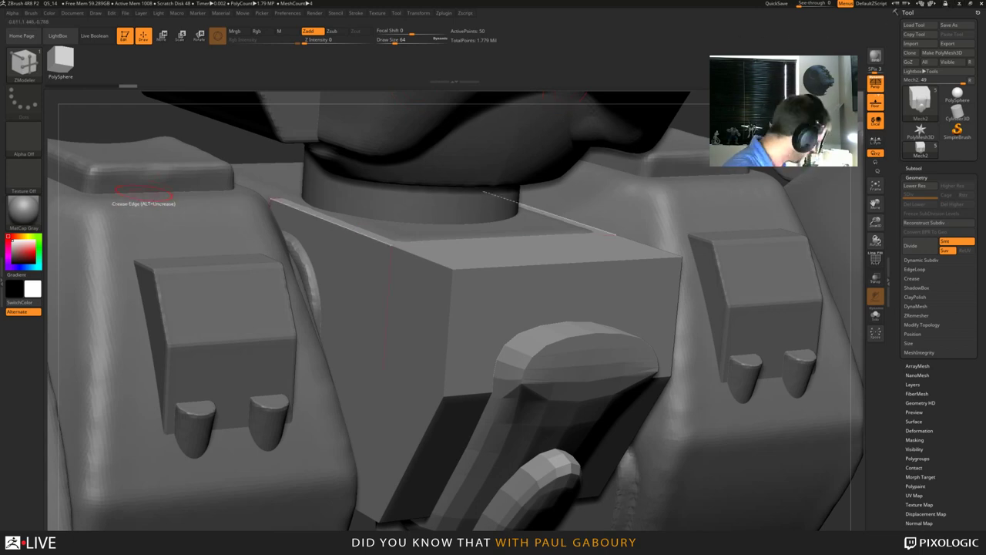
# Switch to File Explorer and locate ZUpgrader.exe in the C: drive's Program Files > Pixologic > ZBrush 4R8 folder.
pyautogui.press('super')
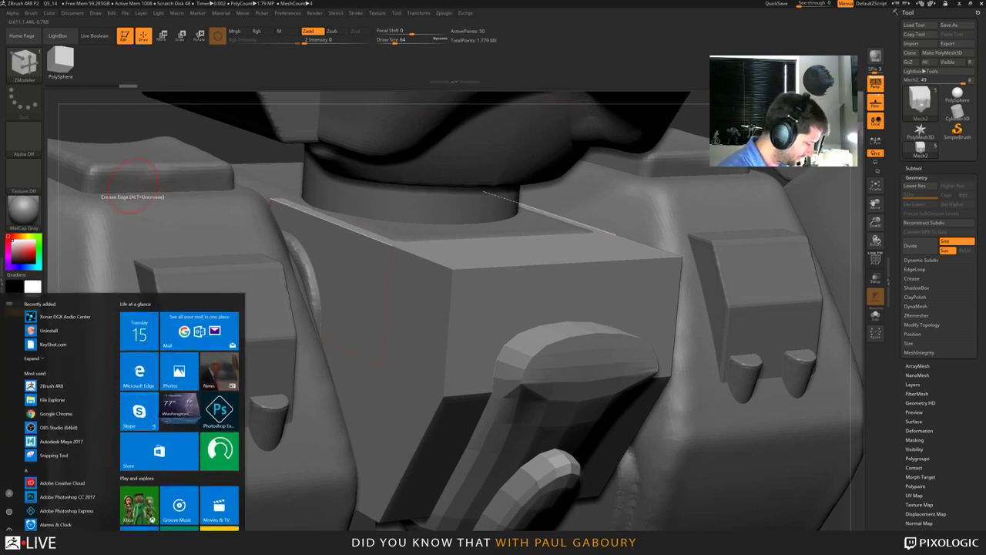
pyautogui.press('super+e')
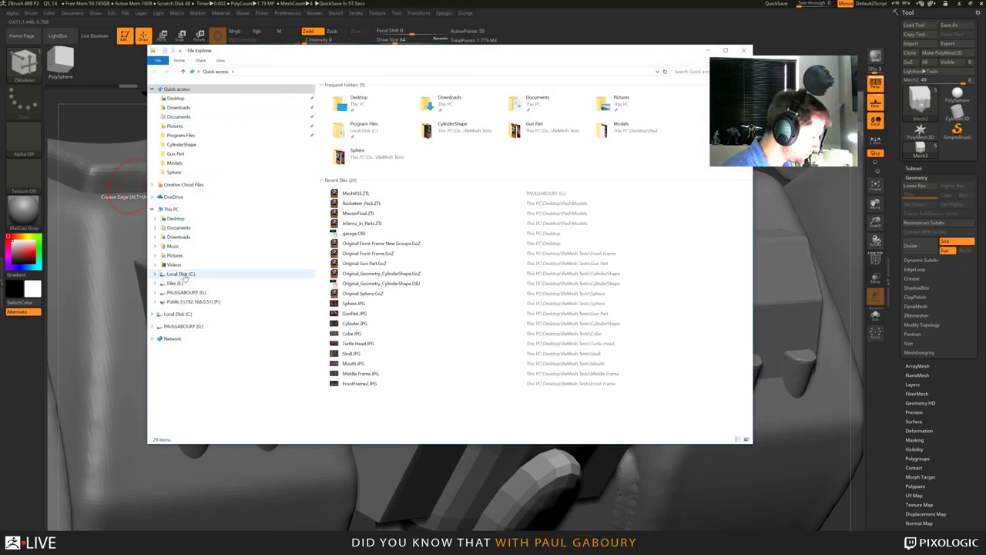
pyautogui.click(181, 274)
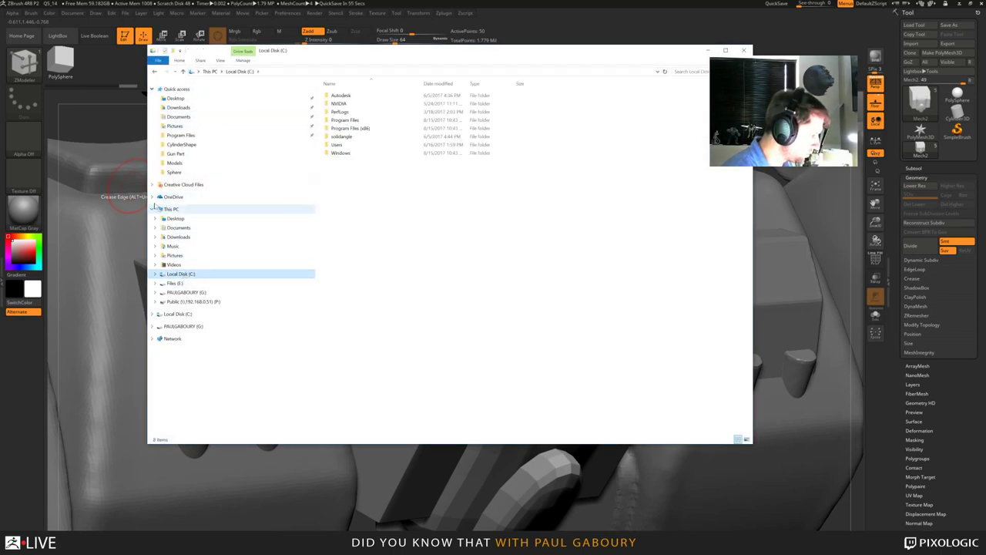
pyautogui.doubleClick(345, 121)
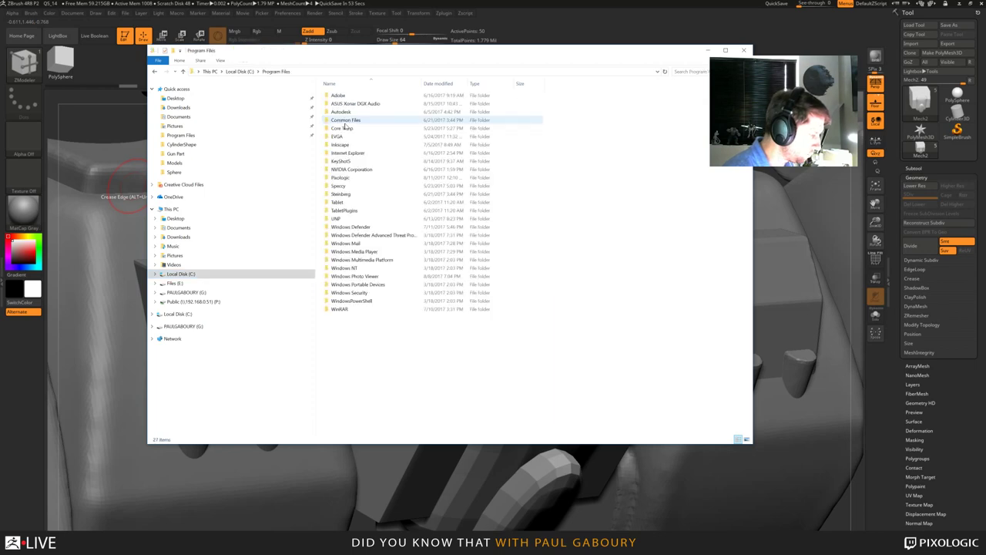
pyautogui.doubleClick(341, 178)
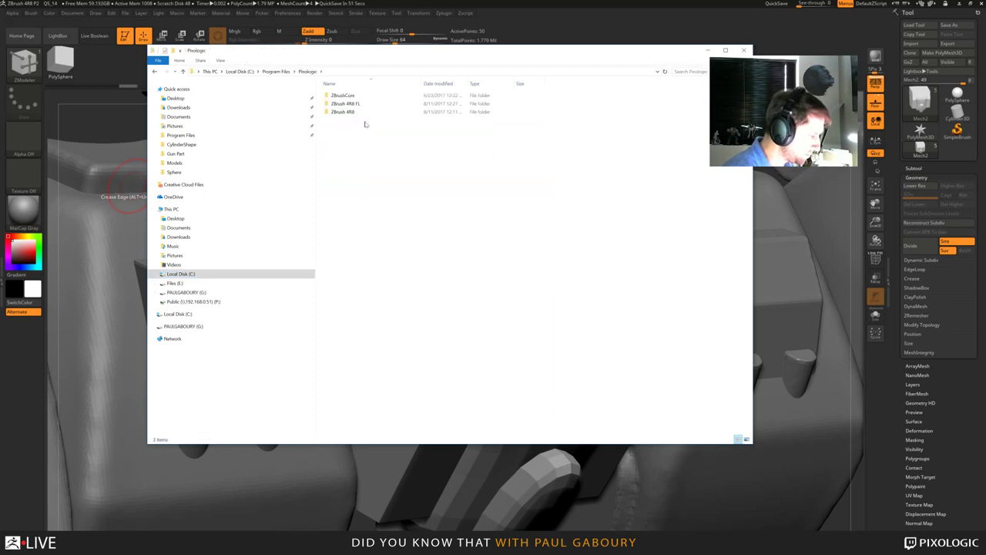
pyautogui.doubleClick(344, 112)
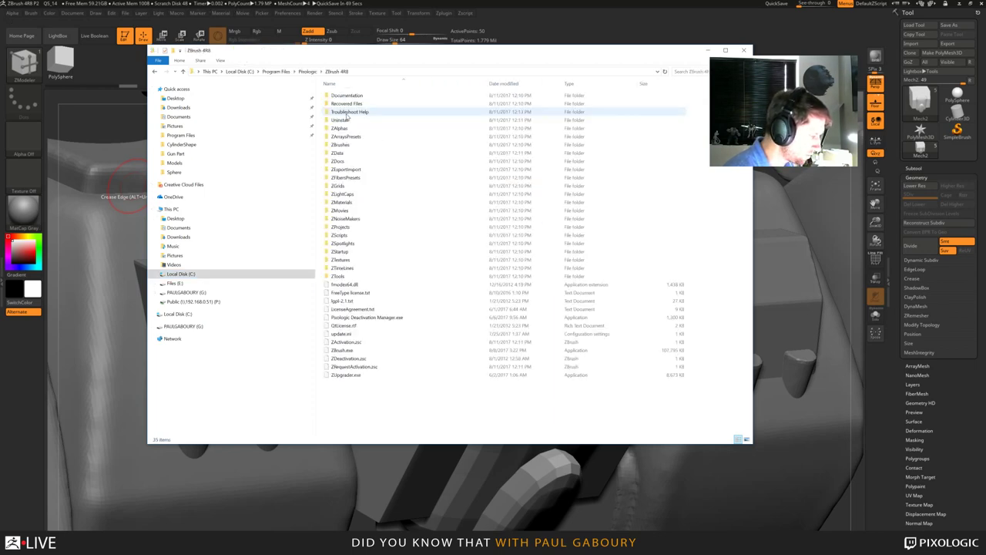
pyautogui.click(346, 375)
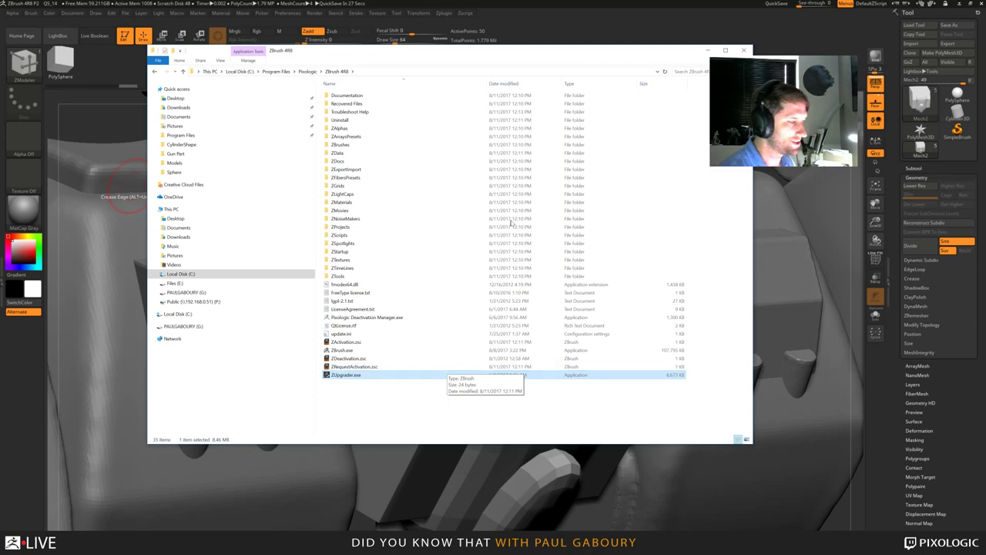
pyautogui.click(709, 51)
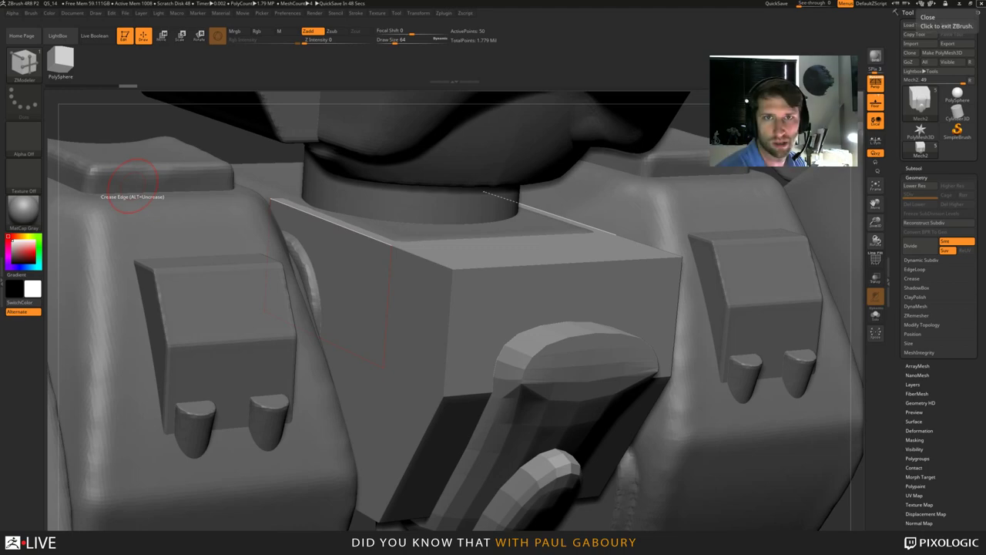
# Switch to the browser, open ZBrushCentral's P2 announcement, and read the patch notes through to the upgrade instructions.
pyautogui.moveTo(985, 34); pyautogui.dragTo(557, 14)
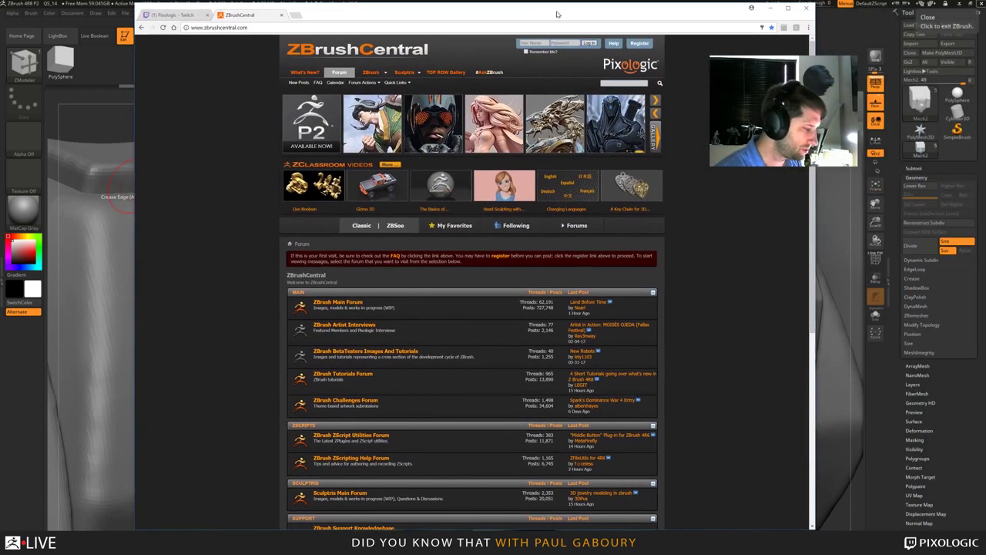
pyautogui.click(344, 141)
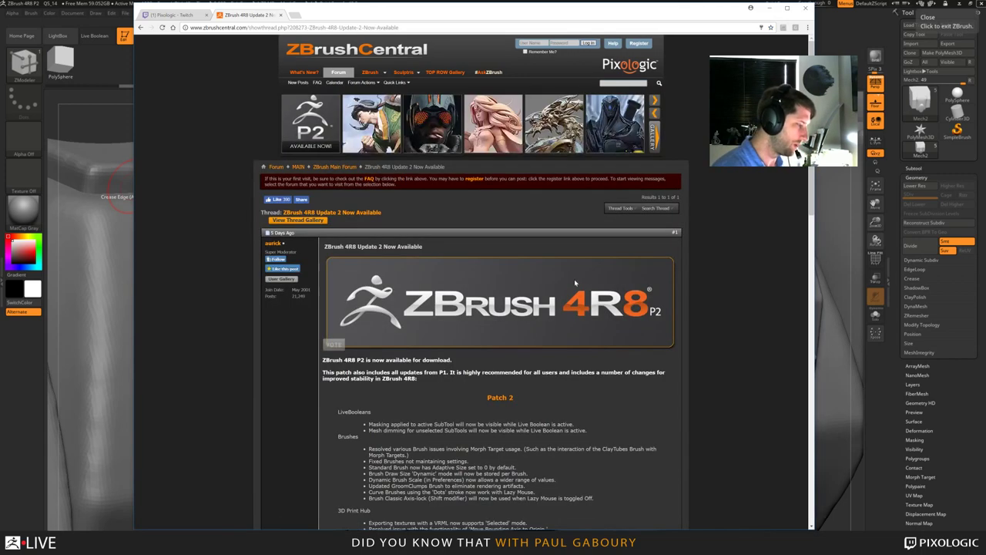
pyautogui.scroll(-4, 586, 289)
pyautogui.scroll(-1, 593, 293)
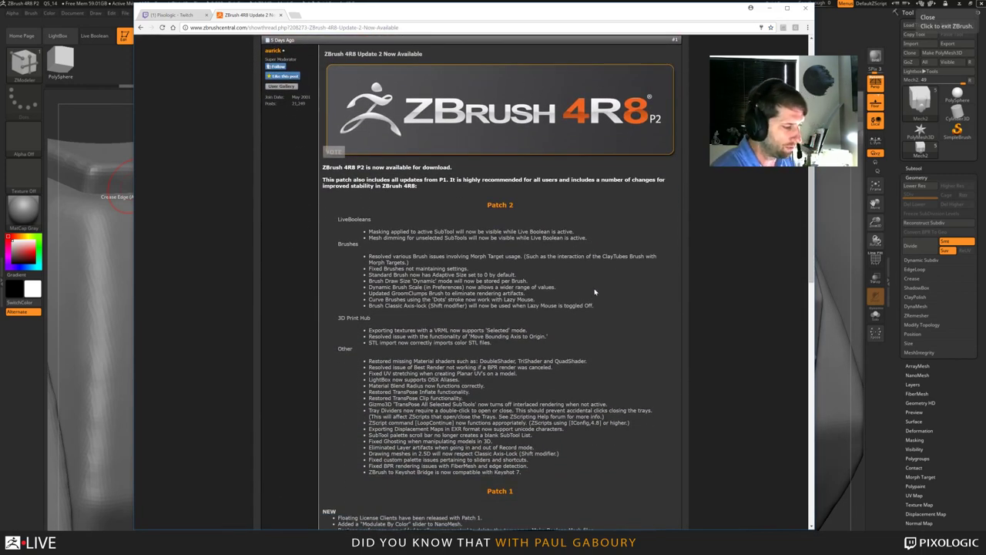
pyautogui.scroll(-9, 594, 292)
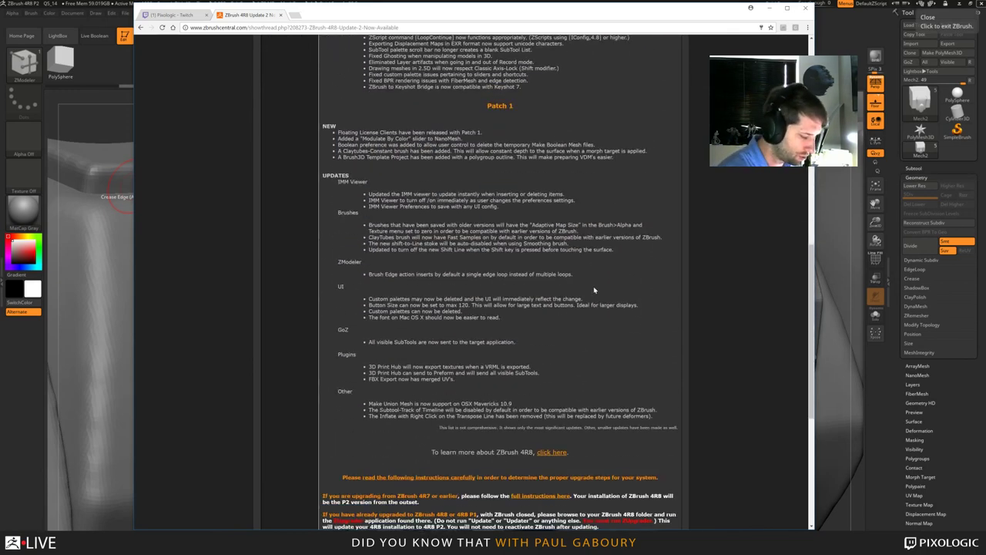
pyautogui.scroll(-6, 593, 290)
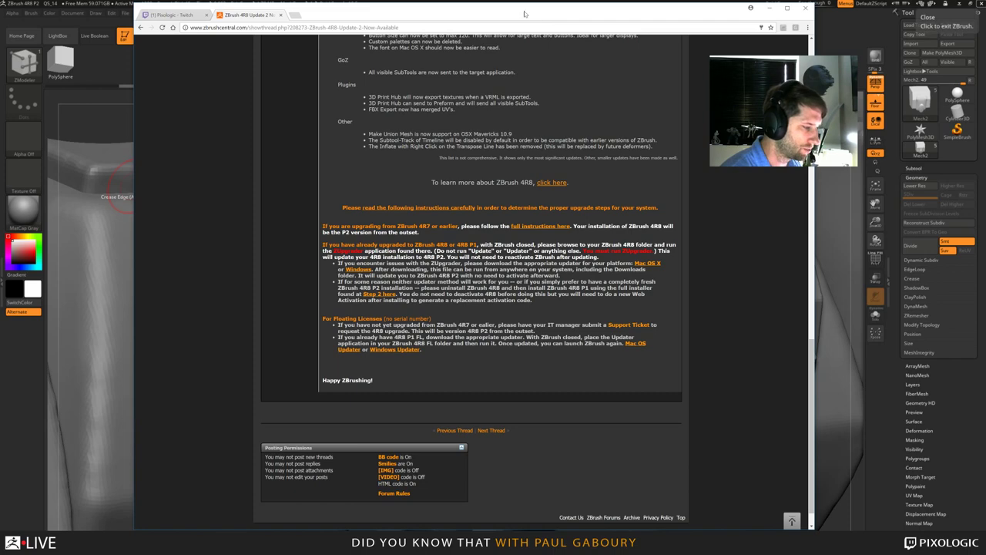
pyautogui.moveTo(525, 15); pyautogui.dragTo(985, 35)
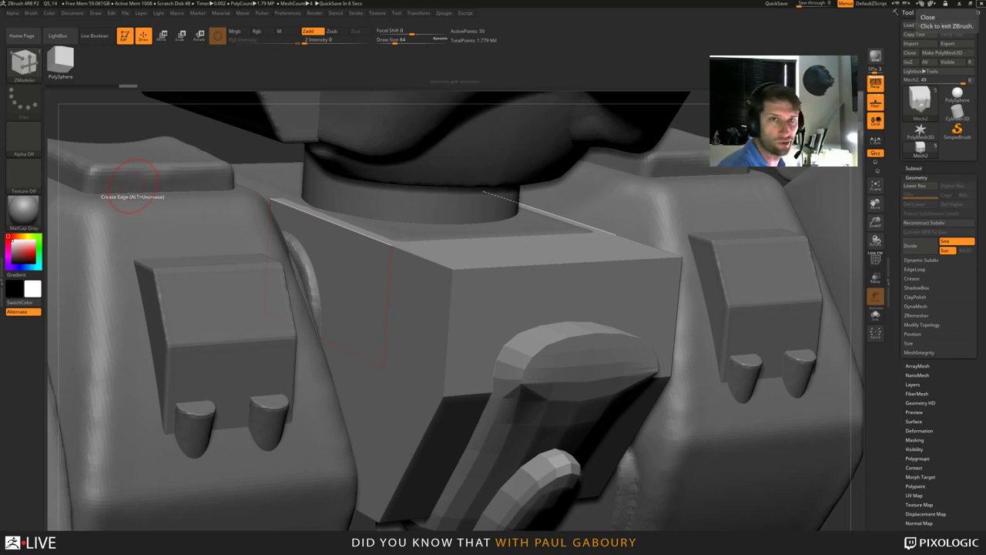
# Bring up the ZBrush Summit 2017 site, open its Workshops page, and read the Saturday workshop listings.
pyautogui.moveTo(985, 262); pyautogui.dragTo(223, 12)
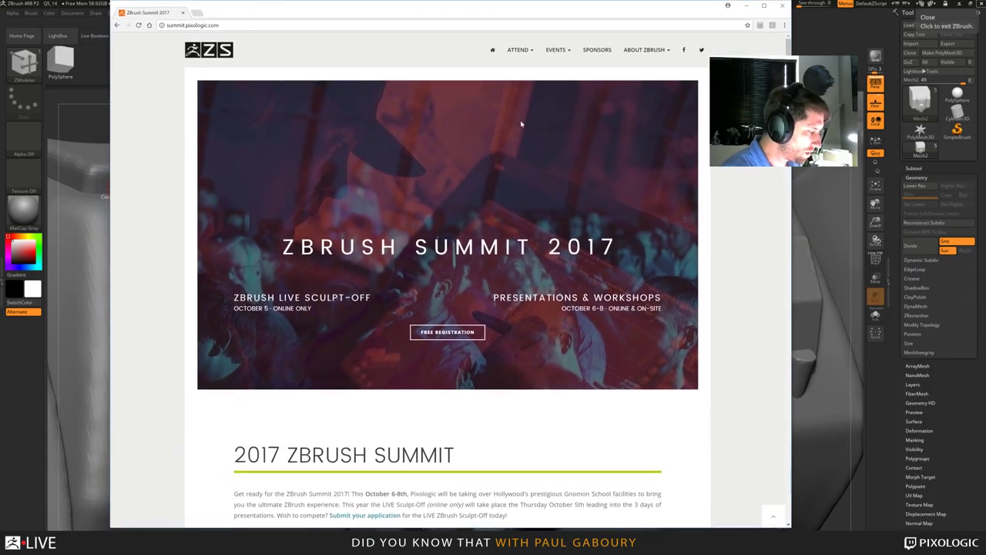
pyautogui.click(555, 51)
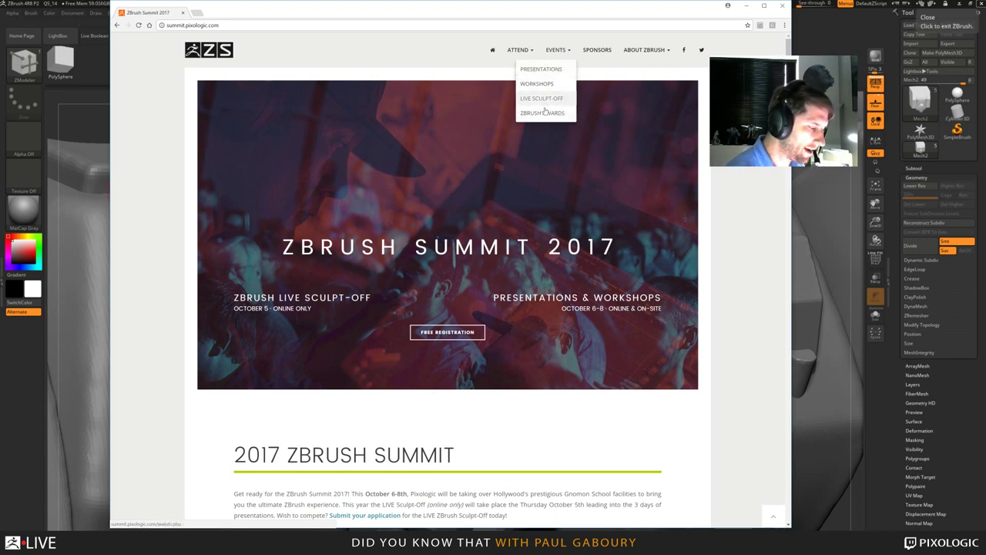
pyautogui.click(537, 84)
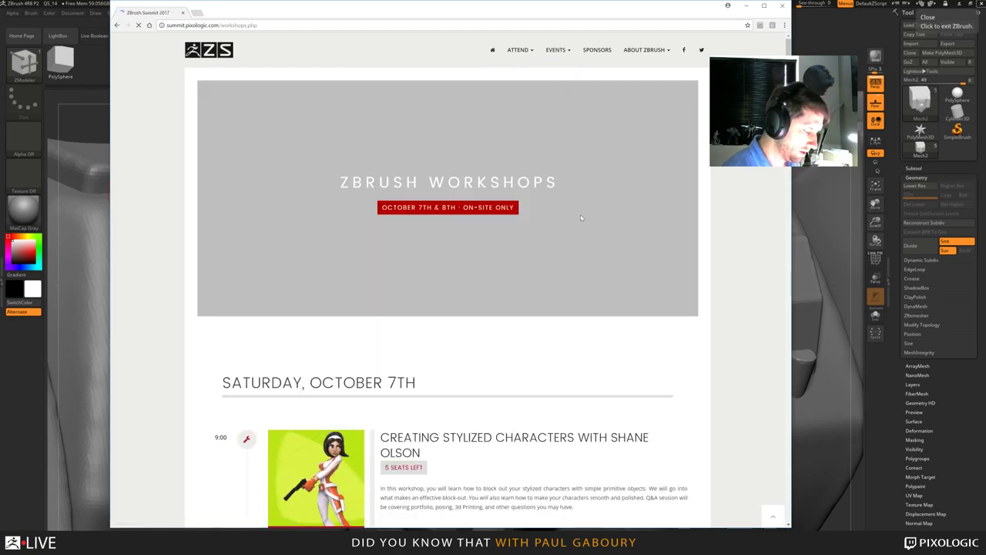
pyautogui.scroll(-5, 582, 216)
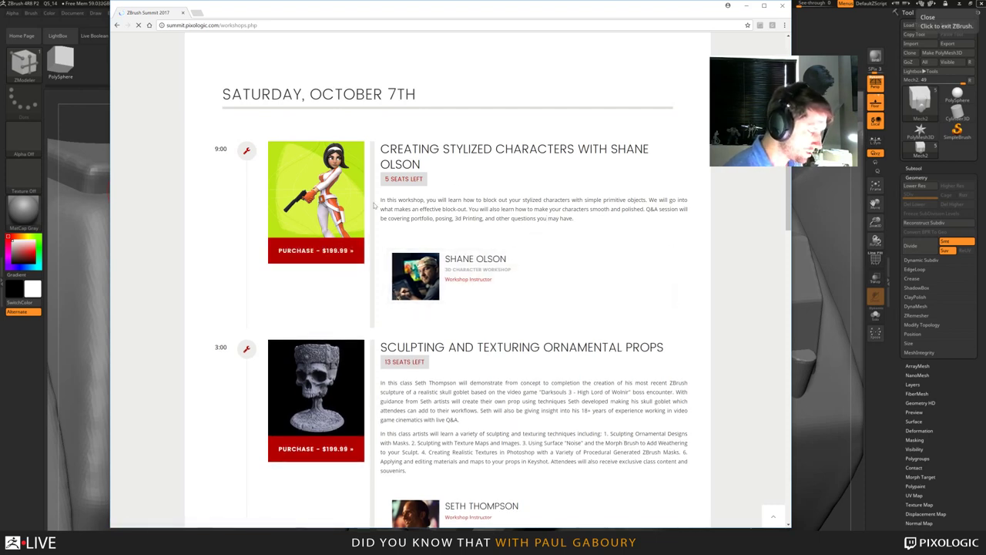
pyautogui.scroll(-6, 517, 255)
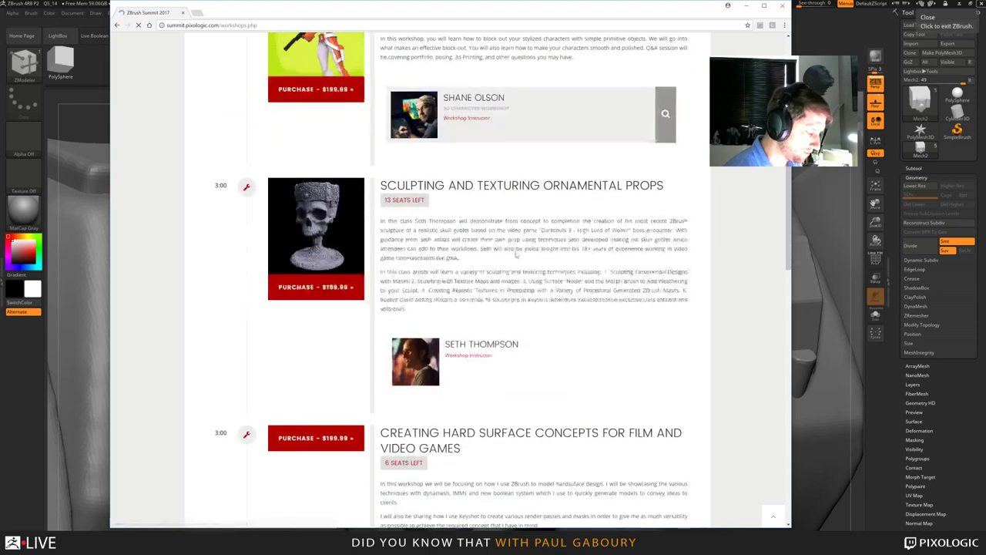
pyautogui.scroll(7, 517, 254)
pyautogui.scroll(-4, 339, 247)
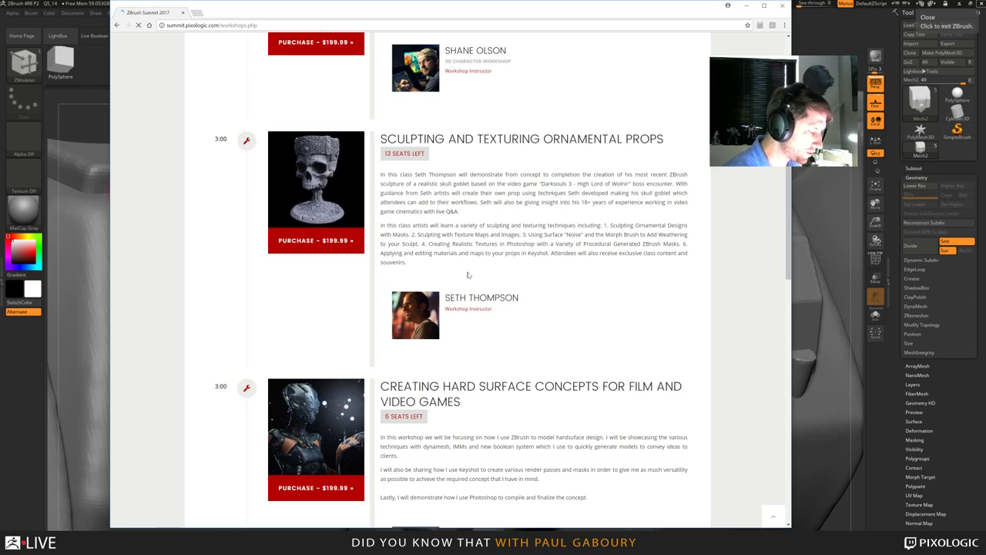
pyautogui.scroll(-4, 524, 216)
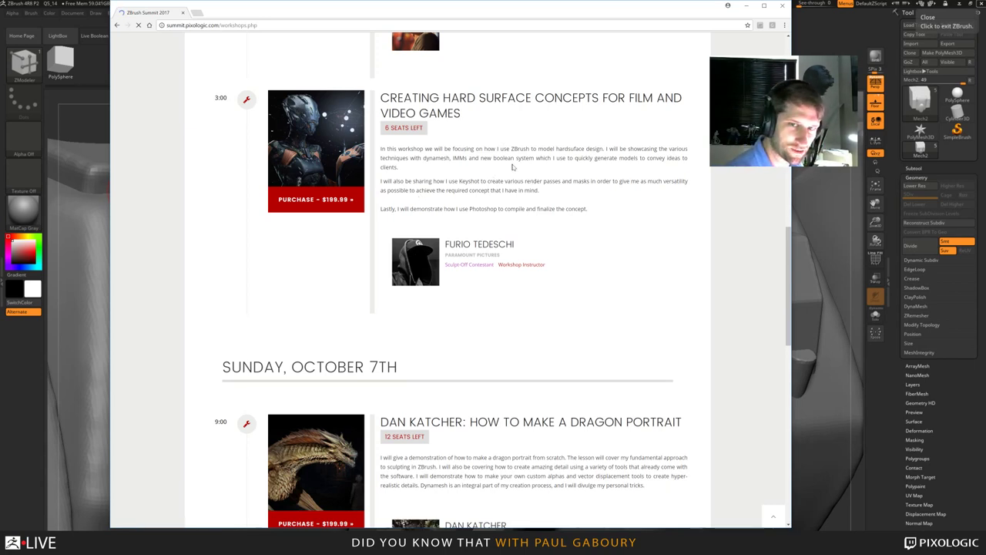
# Read the Sunday workshop listings and review the Workshops page back up to its header.
pyautogui.scroll(-5, 513, 166)
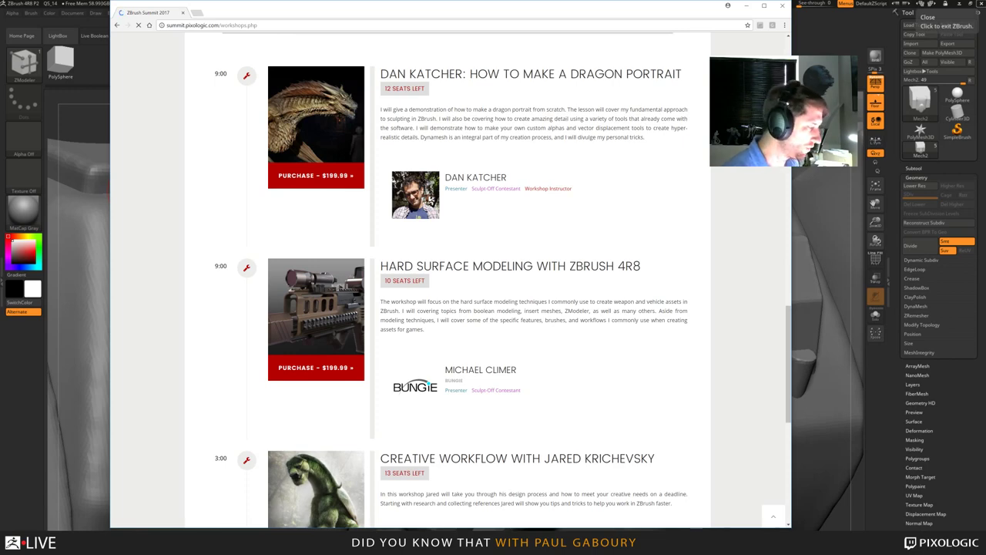
pyautogui.scroll(-3, 520, 142)
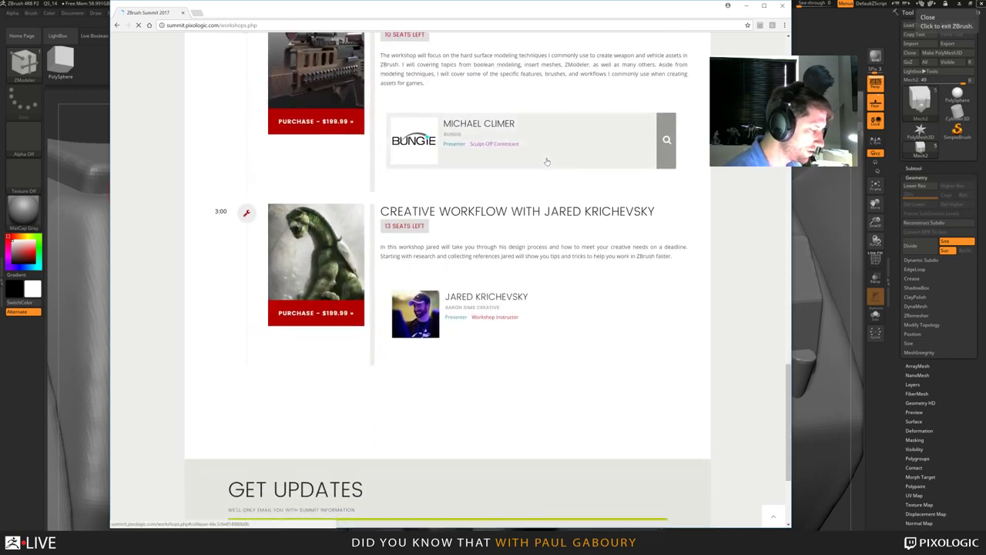
pyautogui.scroll(2, 540, 162)
pyautogui.scroll(-4, 546, 166)
pyautogui.scroll(4, 635, 373)
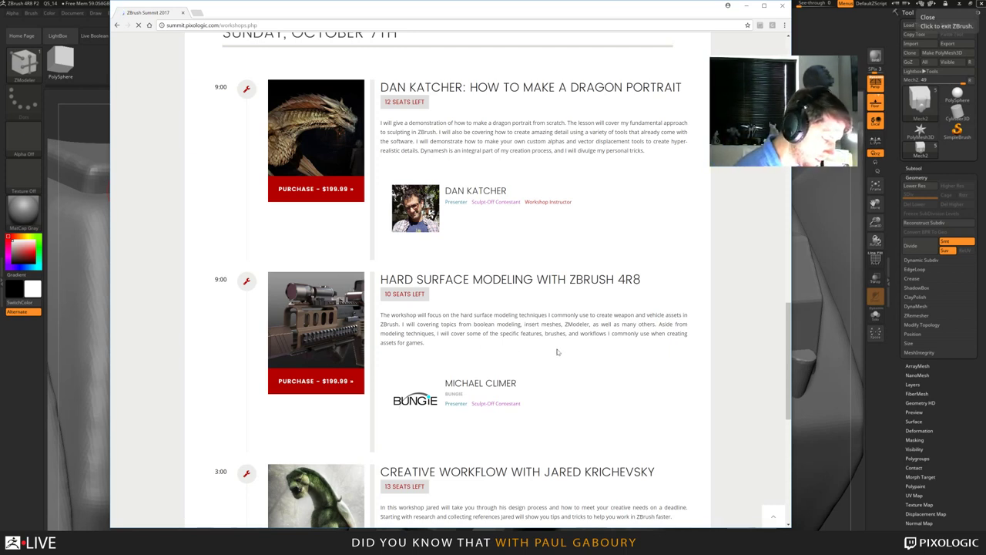
pyautogui.scroll(-4, 558, 352)
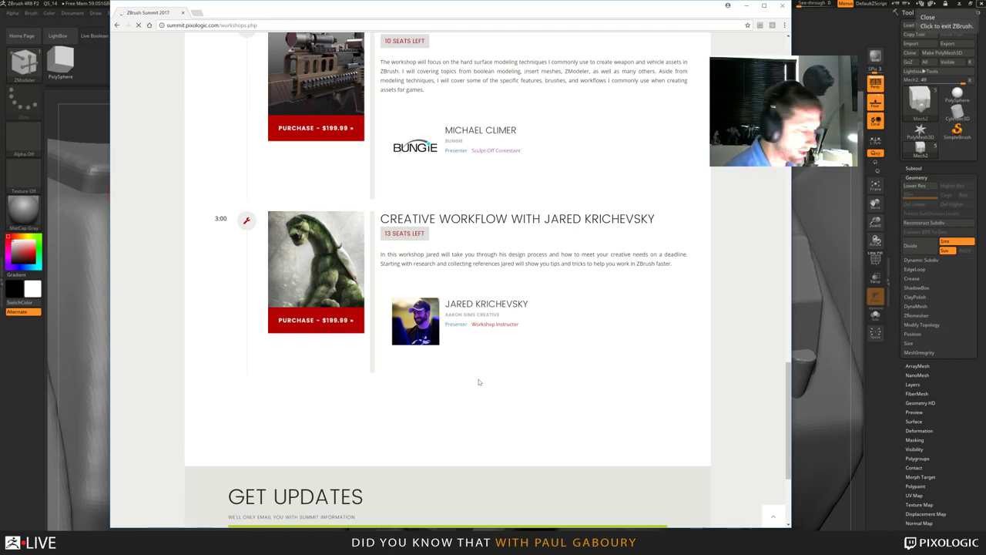
pyautogui.scroll(1, 544, 351)
pyautogui.scroll(15, 545, 350)
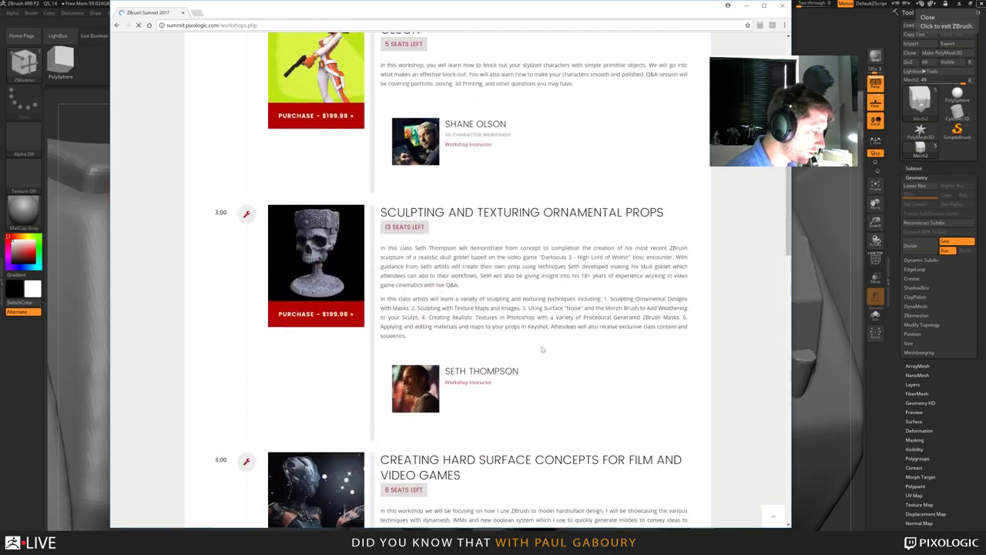
pyautogui.scroll(2, 541, 349)
pyautogui.scroll(-4, 542, 349)
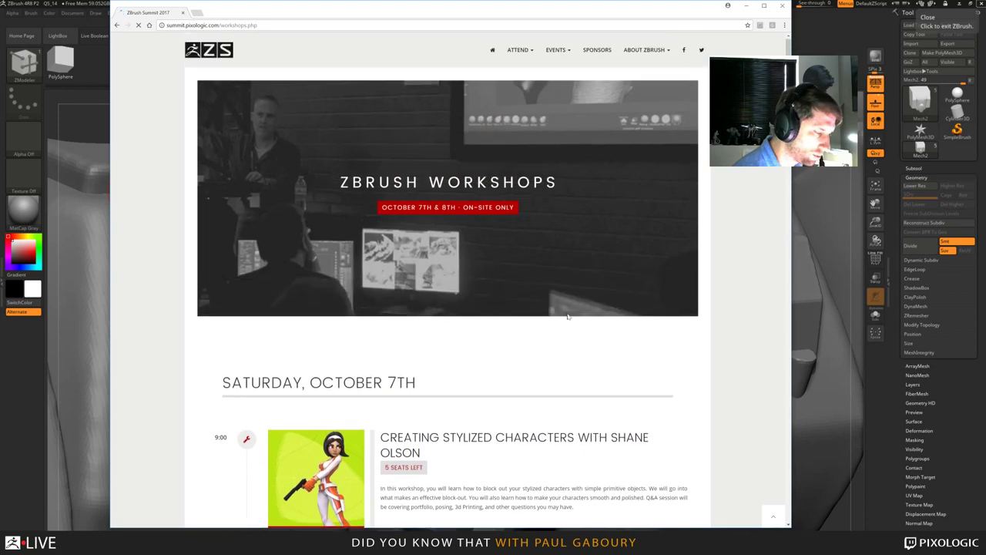
# Open the summit's Live Sculpt-Off page, review the Organic contestants, and display the Hard Surface contestants.
pyautogui.click(550, 50)
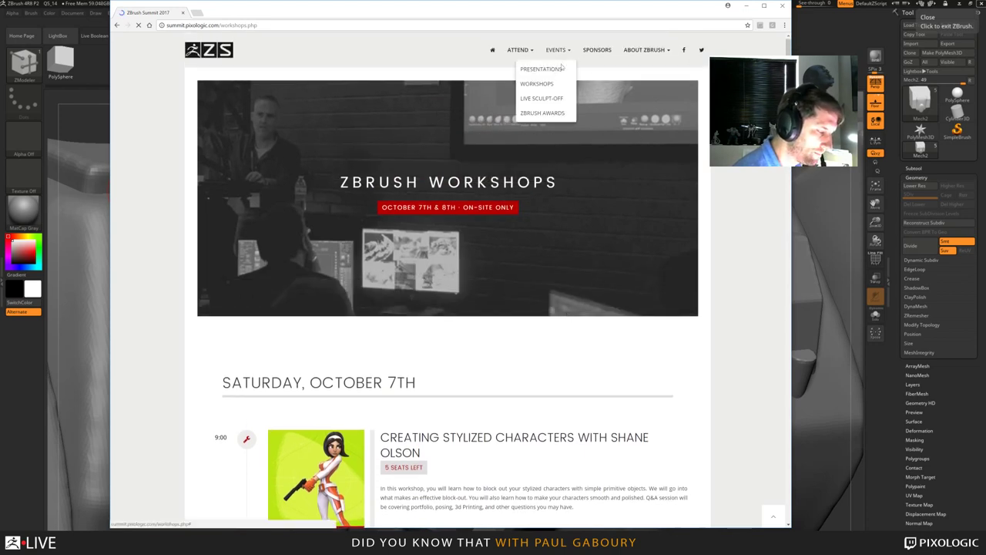
pyautogui.click(543, 99)
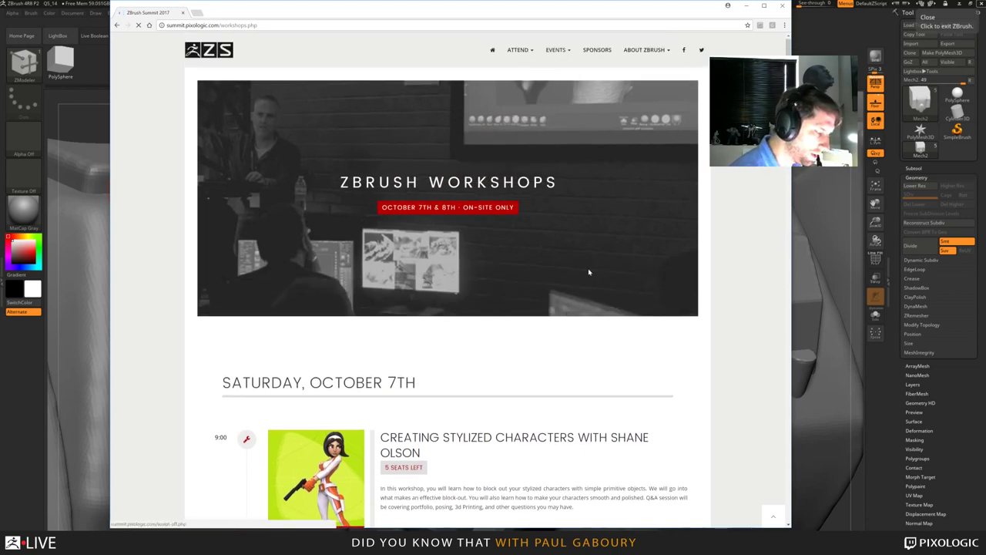
pyautogui.scroll(-8, 491, 316)
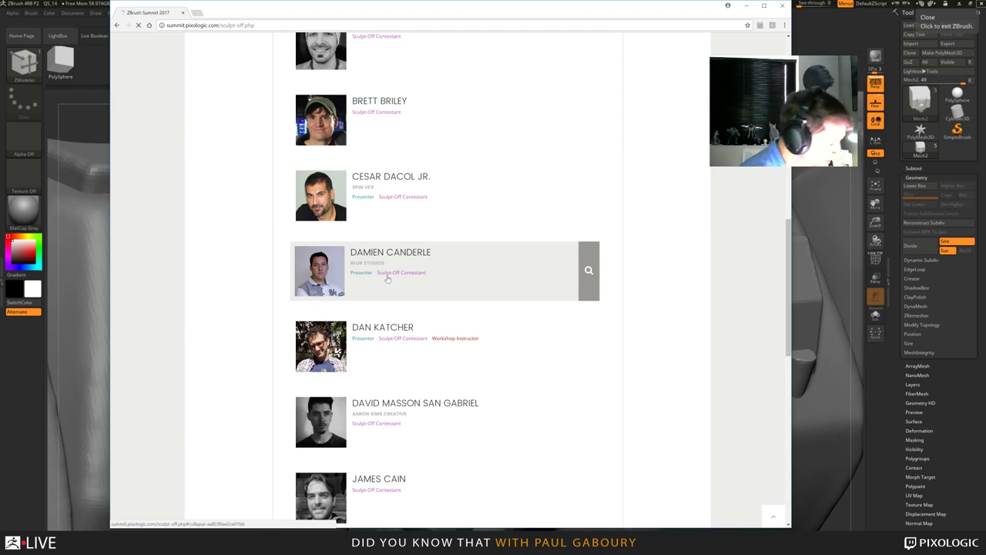
pyautogui.scroll(-3, 486, 290)
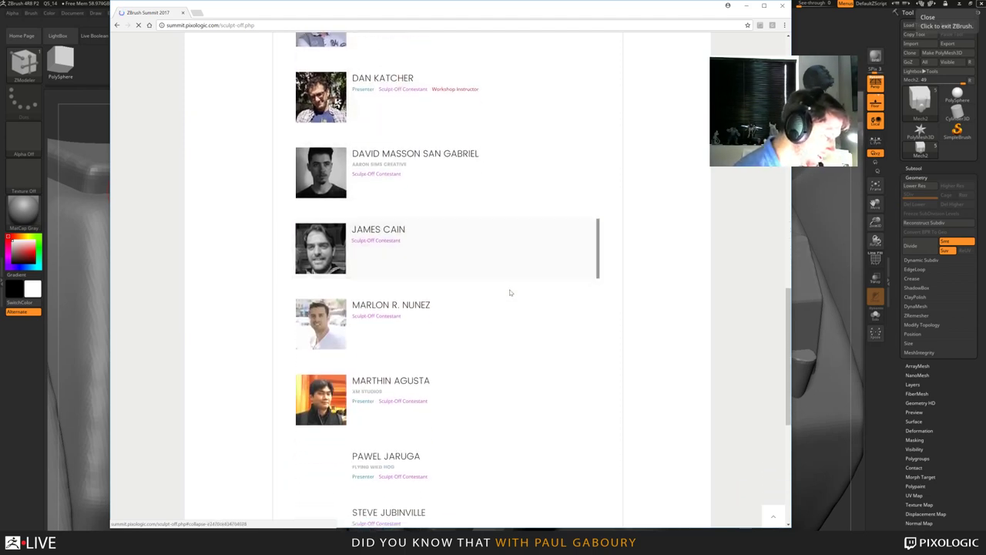
pyautogui.scroll(-3, 470, 273)
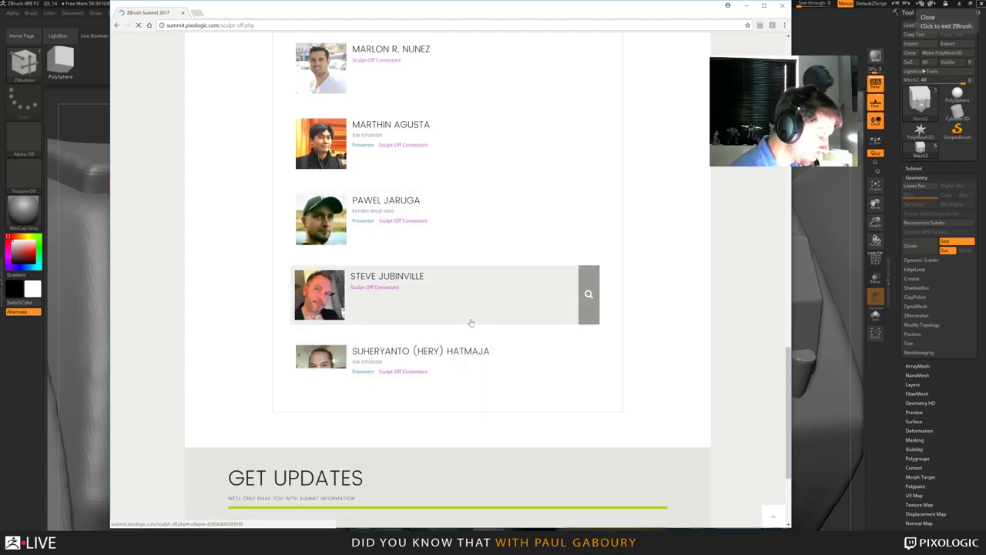
pyautogui.scroll(5, 462, 363)
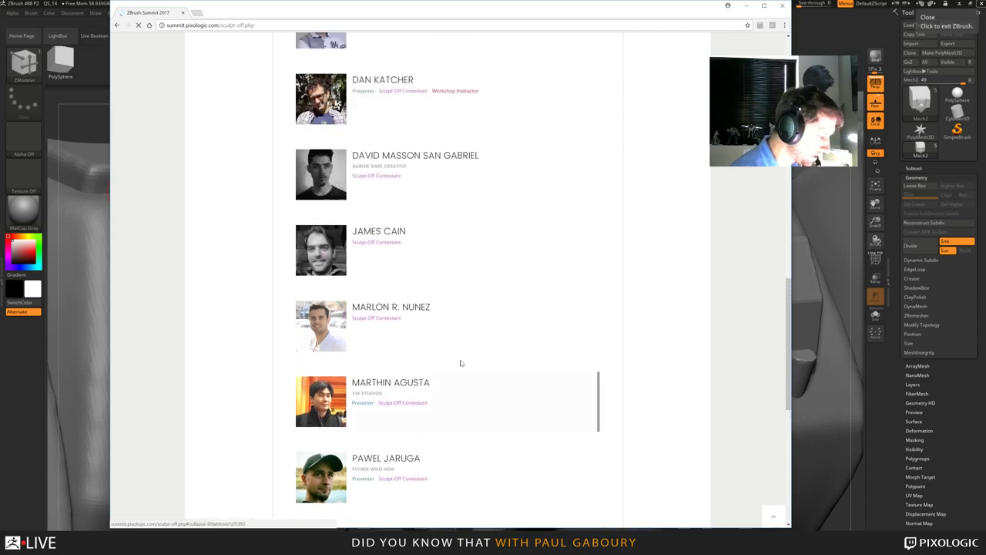
pyautogui.scroll(6, 460, 362)
pyautogui.scroll(-3, 460, 355)
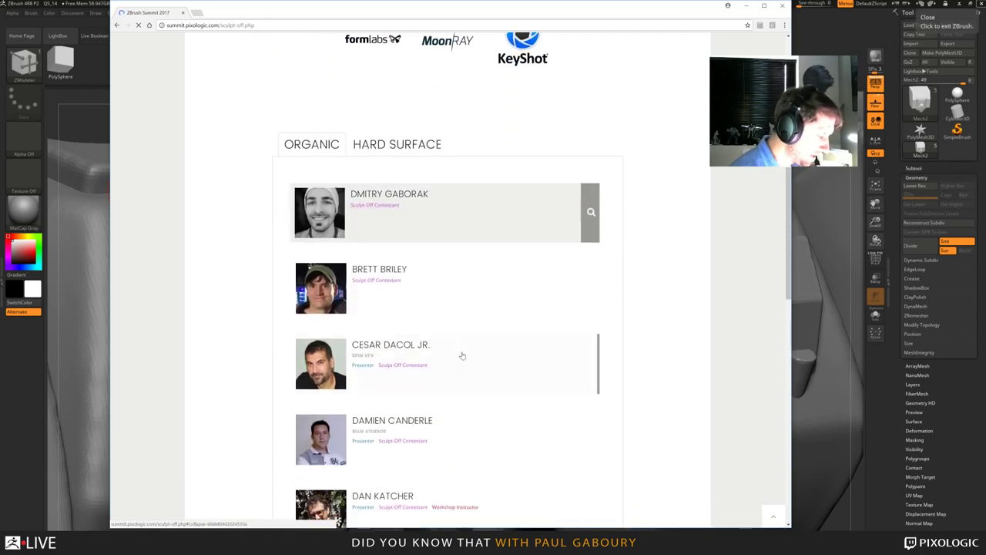
pyautogui.click(408, 139)
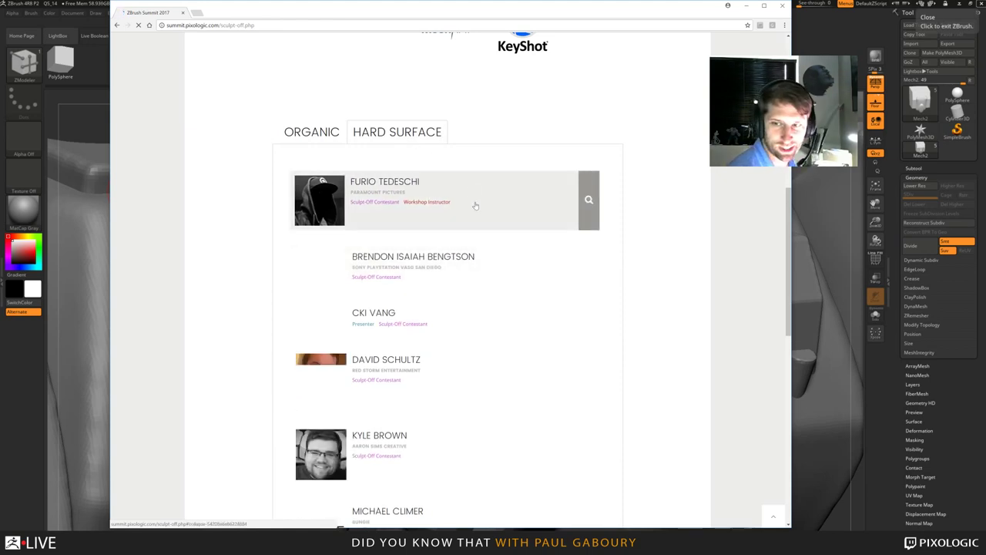
# Read through the Sculpt-Off's Hard Surface contestant list to its end and return to the page header.
pyautogui.scroll(-2, 472, 254)
pyautogui.scroll(-1, 472, 254)
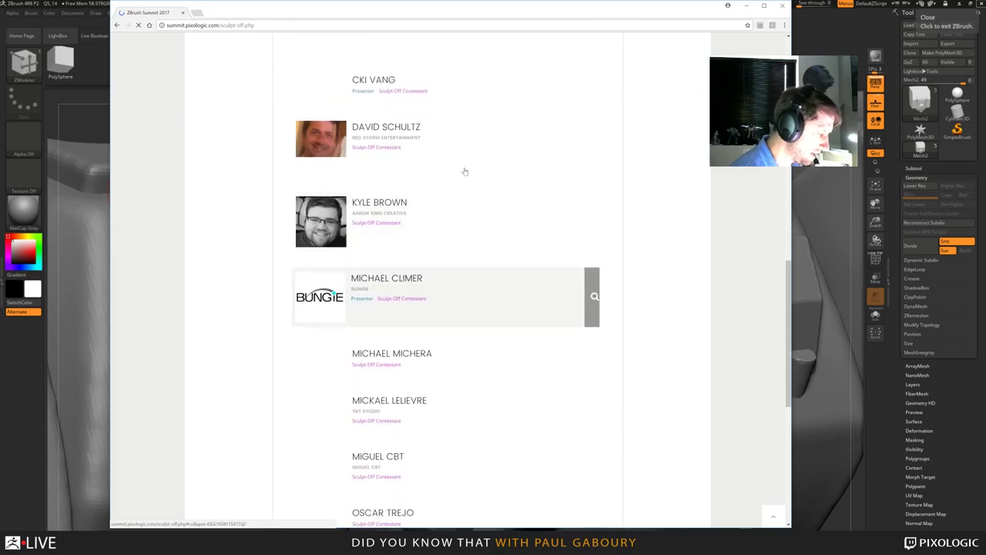
pyautogui.scroll(2, 471, 205)
pyautogui.scroll(-2, 469, 210)
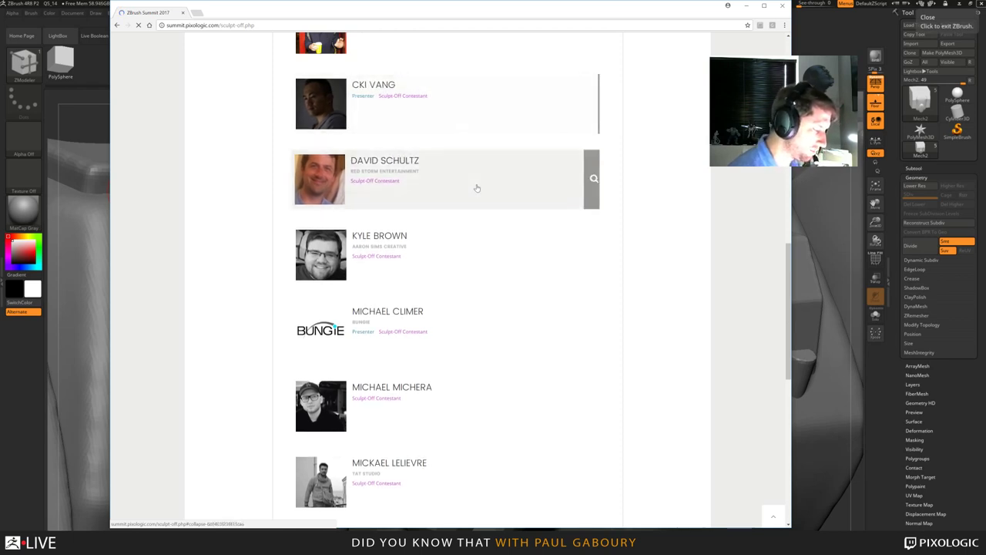
pyautogui.scroll(-3, 477, 188)
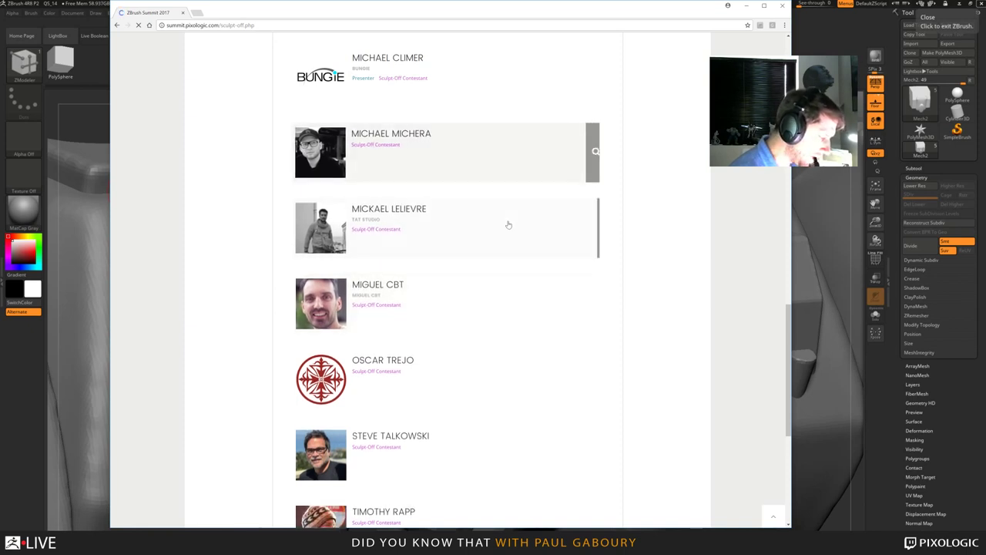
pyautogui.scroll(-3, 505, 224)
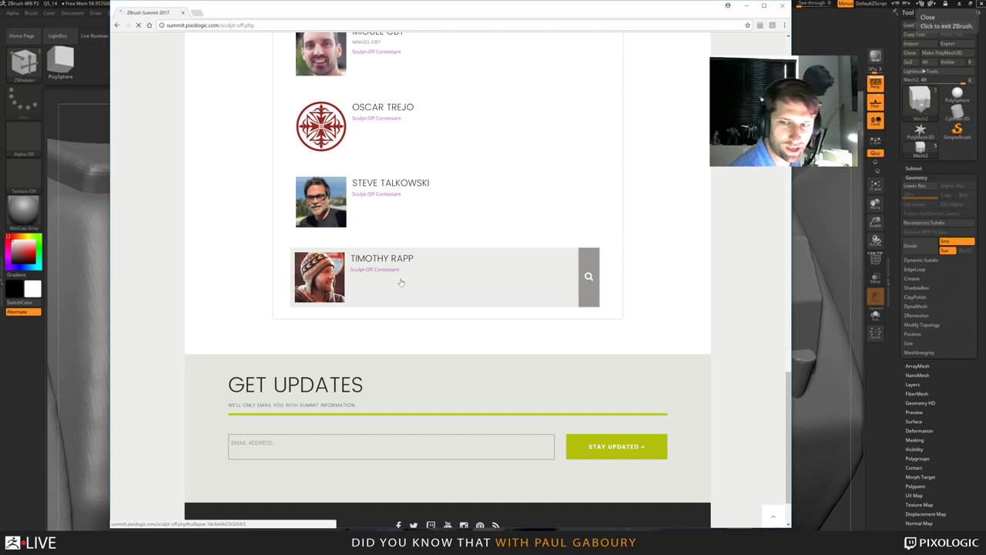
pyautogui.scroll(8, 451, 256)
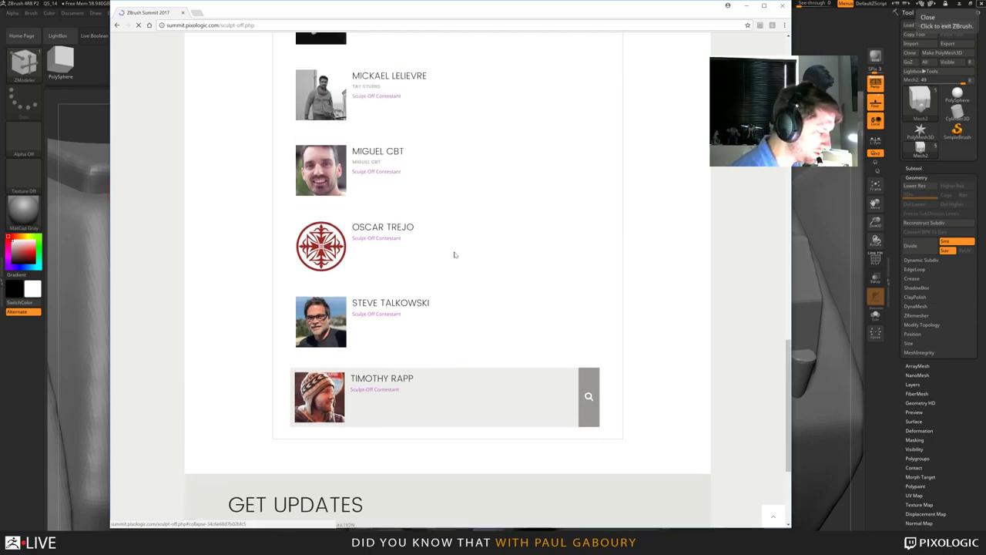
pyautogui.scroll(8, 471, 248)
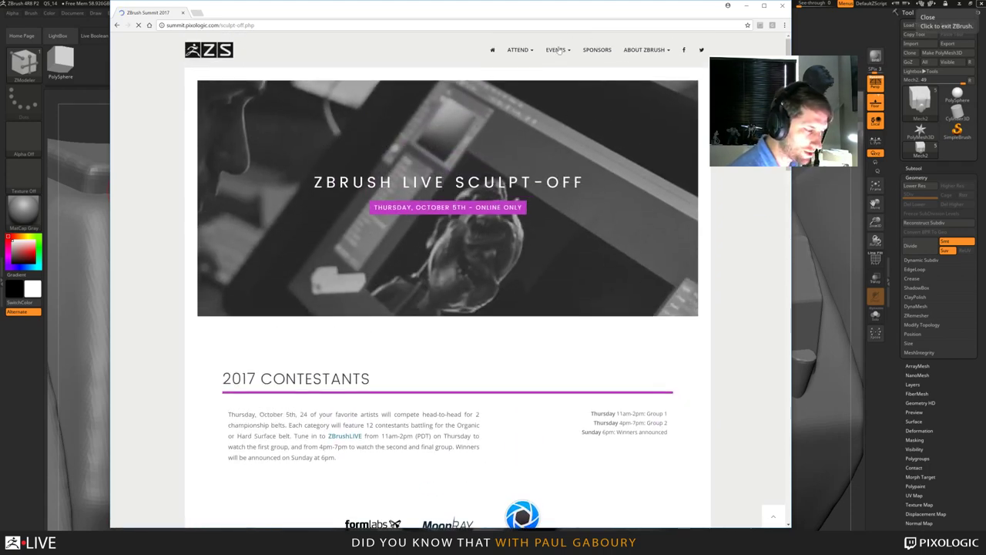
# Open the summit home page, highlight the Live Sculpt-Off and Presentations & Workshops dates, and put the browser window away.
pyautogui.click(558, 51)
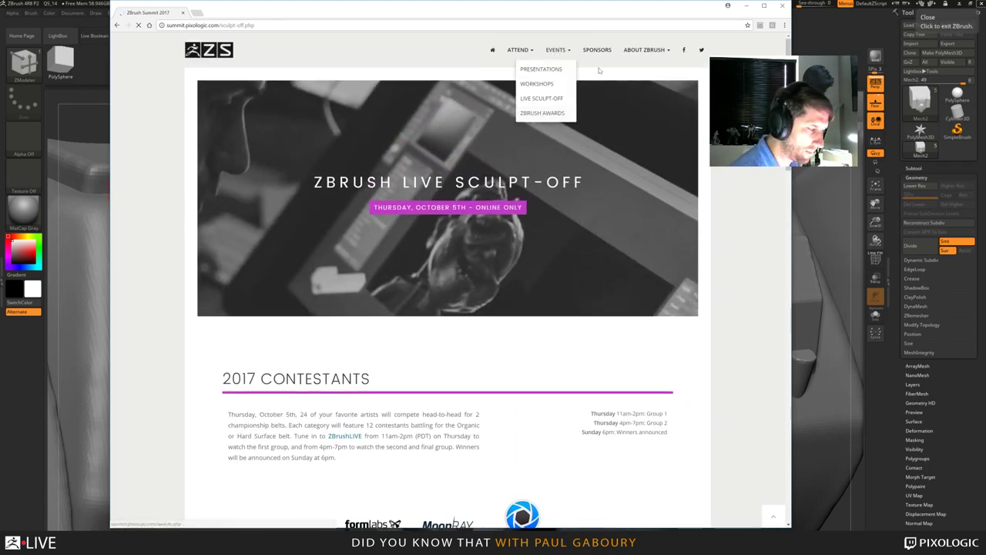
pyautogui.click(494, 54)
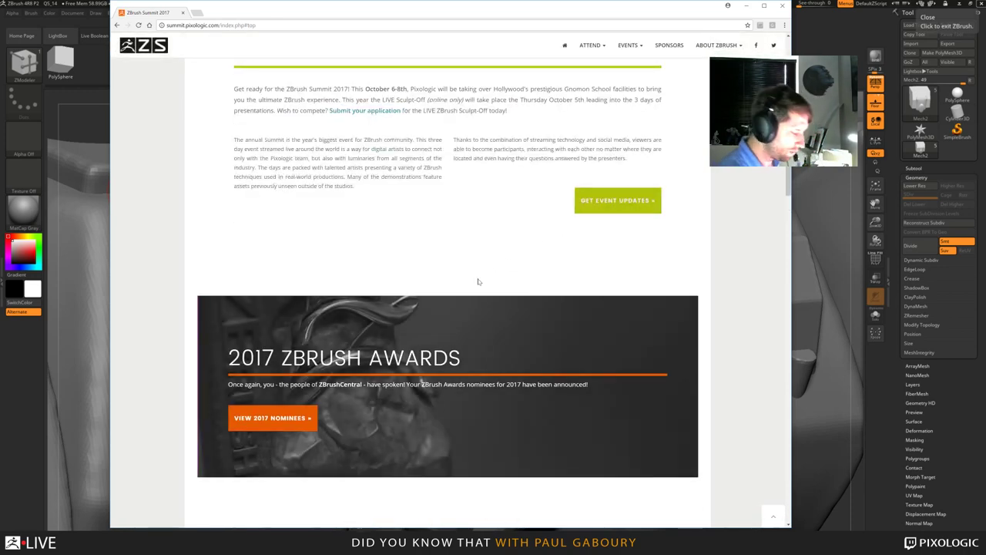
pyautogui.scroll(4, 478, 281)
pyautogui.scroll(1, 491, 290)
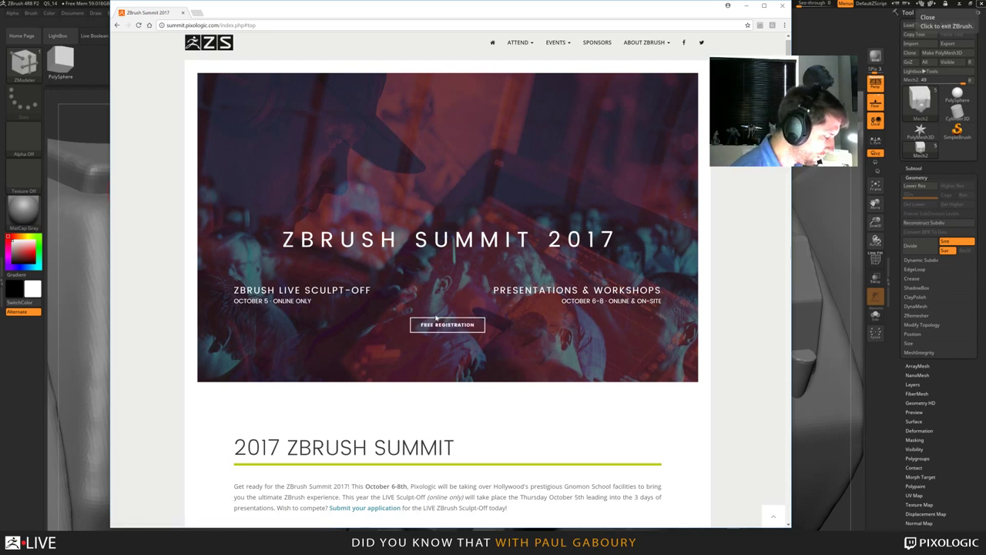
pyautogui.tripleClick(317, 302)
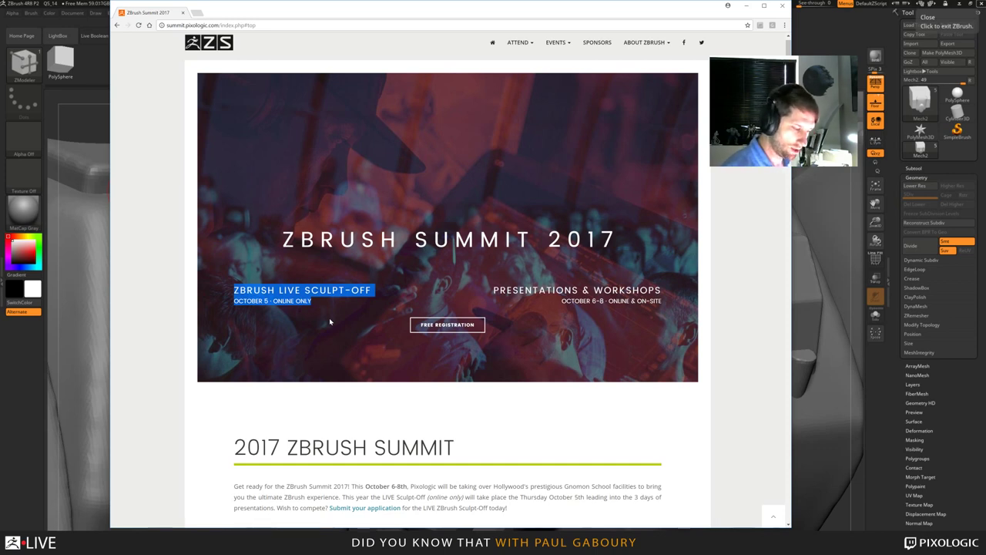
pyautogui.click(576, 301)
pyautogui.moveTo(664, 301); pyautogui.dragTo(494, 290)
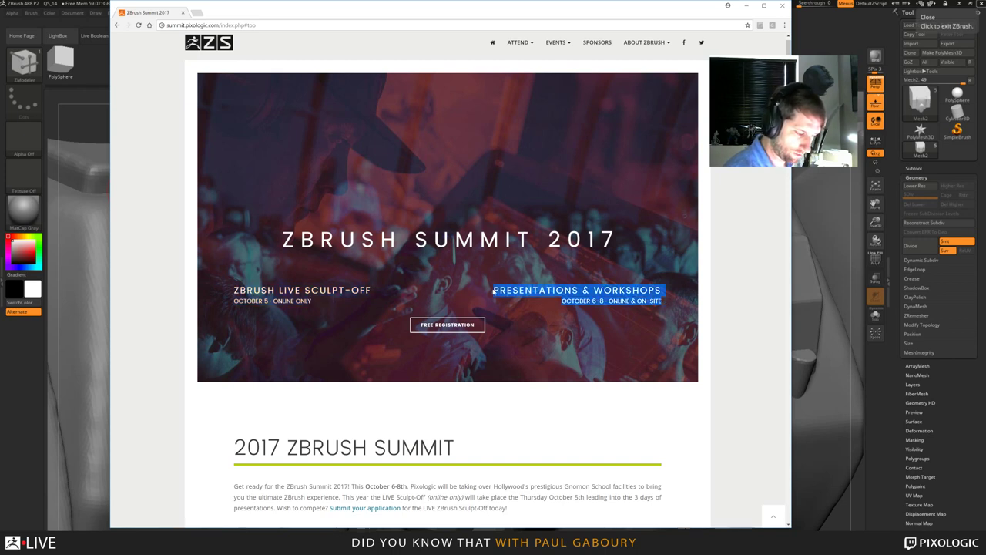
pyautogui.click(621, 310)
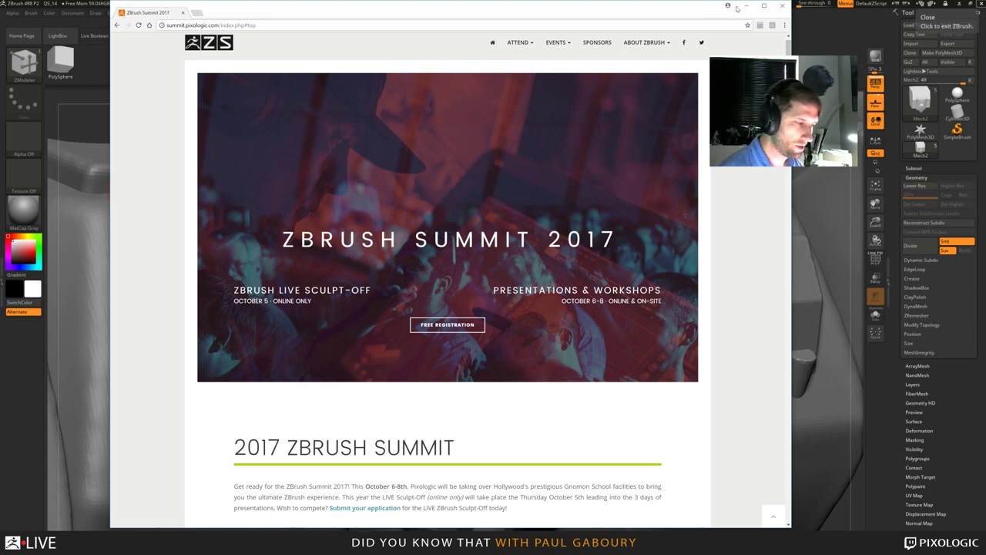
pyautogui.click(751, 9)
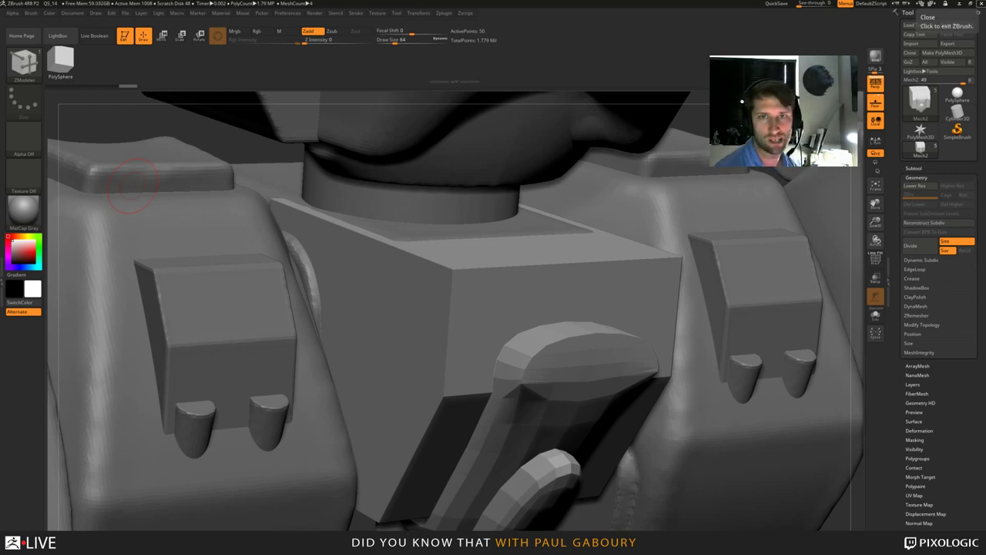
# Bring up ZBrushCentral's 4R8 Update 2 thread and highlight the Live Boolean masking and brush Dynamic mode notes.
pyautogui.moveTo(985, 154); pyautogui.dragTo(172, 15)
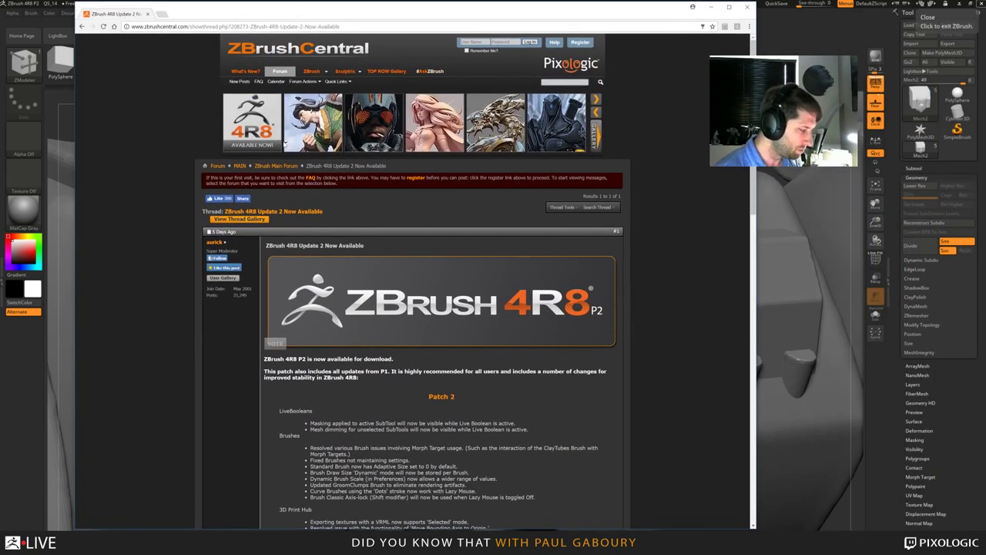
pyautogui.scroll(-1, 473, 409)
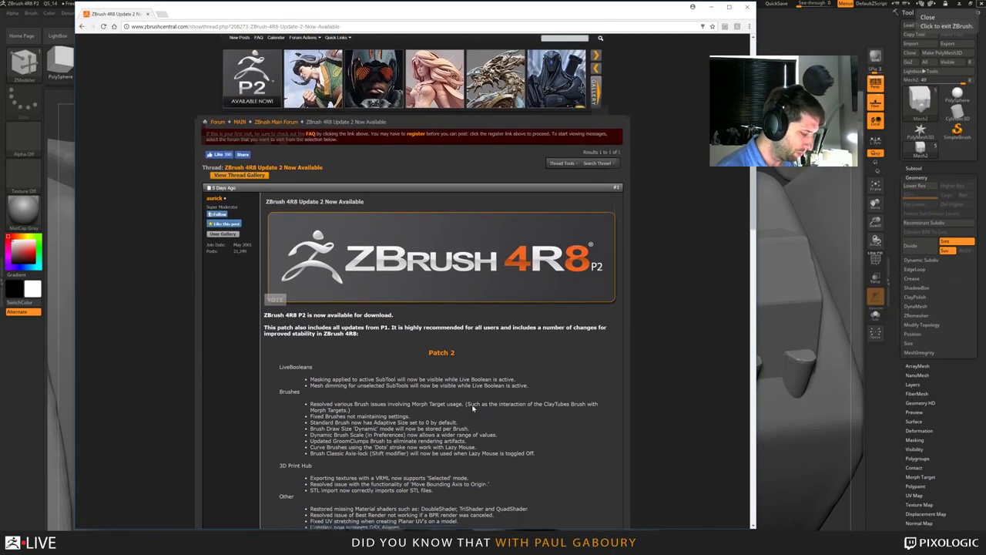
pyautogui.scroll(-3, 474, 410)
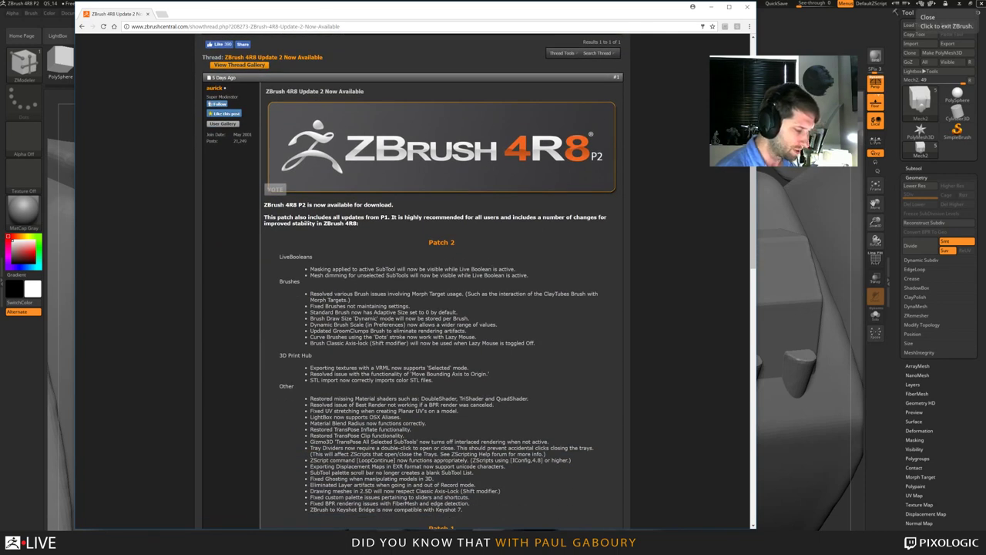
pyautogui.moveTo(324, 269); pyautogui.dragTo(408, 275)
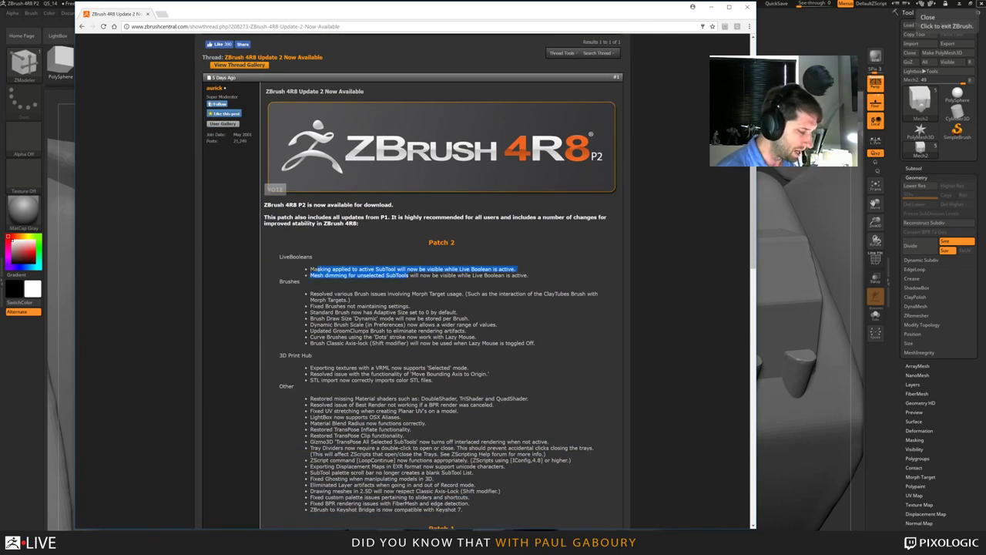
pyautogui.click(408, 275)
pyautogui.scroll(-1, 500, 329)
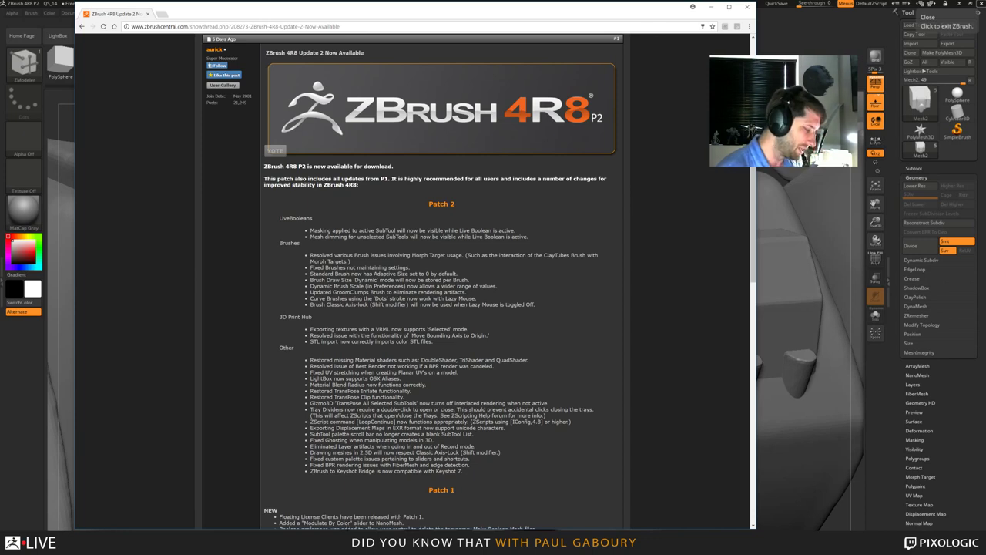
pyautogui.moveTo(354, 280); pyautogui.dragTo(395, 280)
pyautogui.click(394, 280)
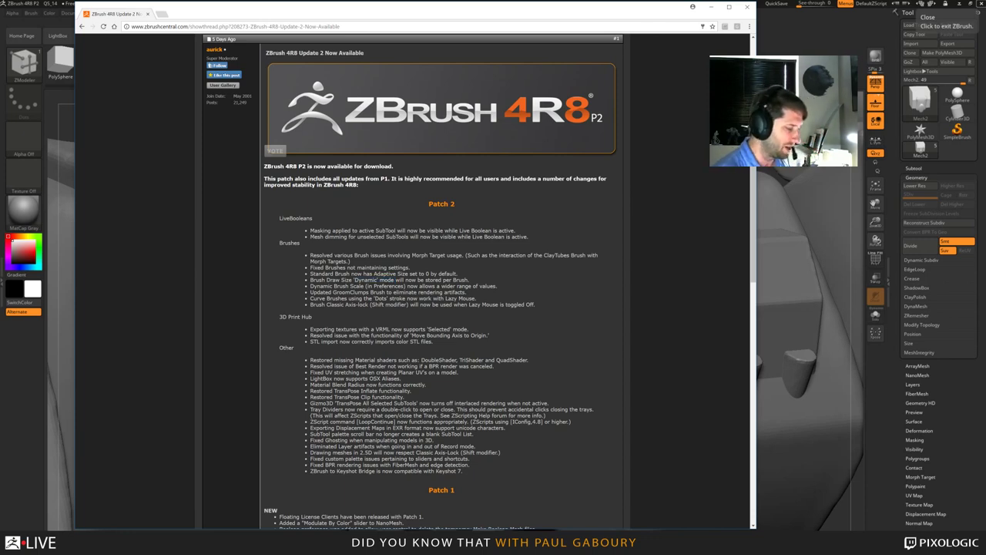
# Read the remaining Patch 2 and Patch 1 notes, return to the announcement's beginning, and put the browser away.
pyautogui.scroll(-1, 441, 308)
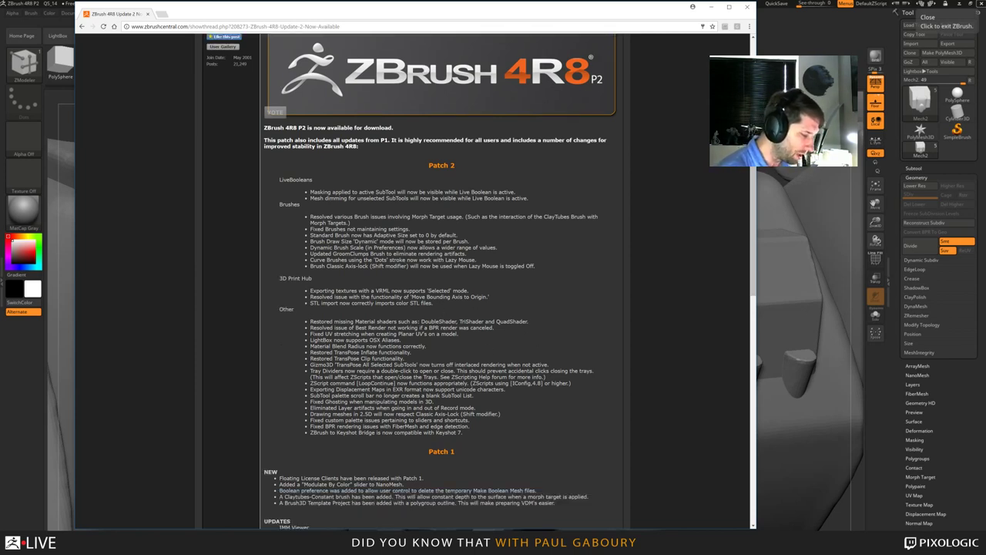
pyautogui.scroll(-1, 482, 281)
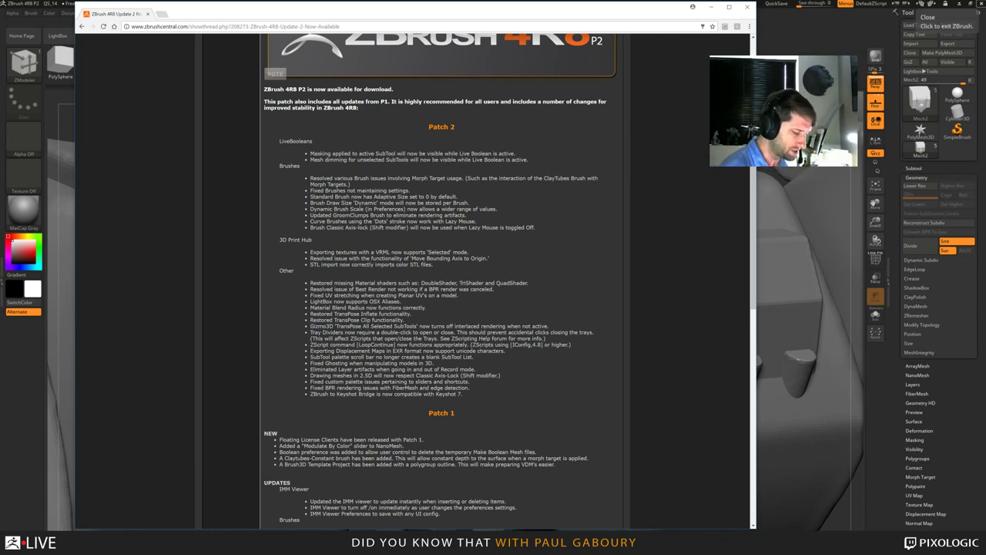
pyautogui.scroll(-3, 434, 160)
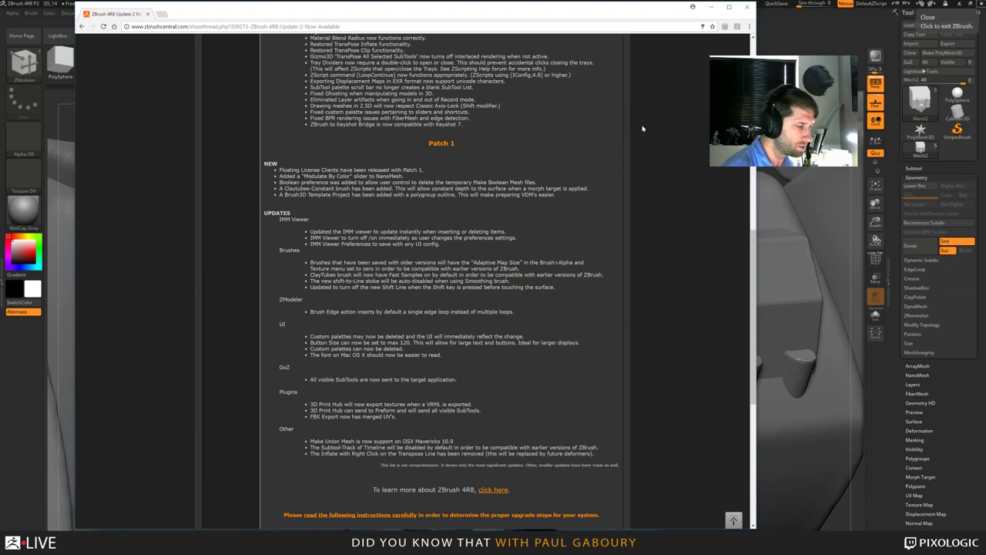
pyautogui.scroll(1, 481, 235)
pyautogui.scroll(3, 482, 235)
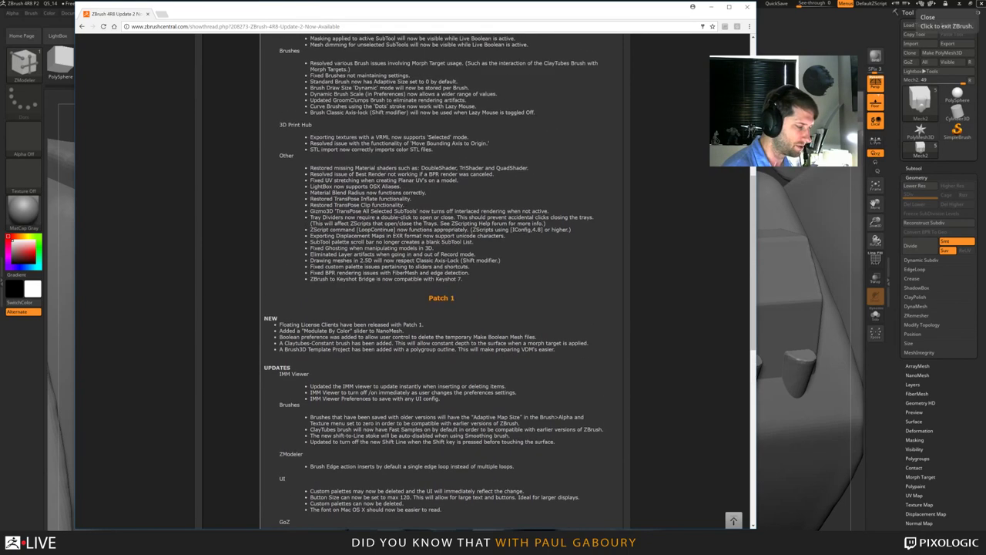
pyautogui.scroll(2, 477, 278)
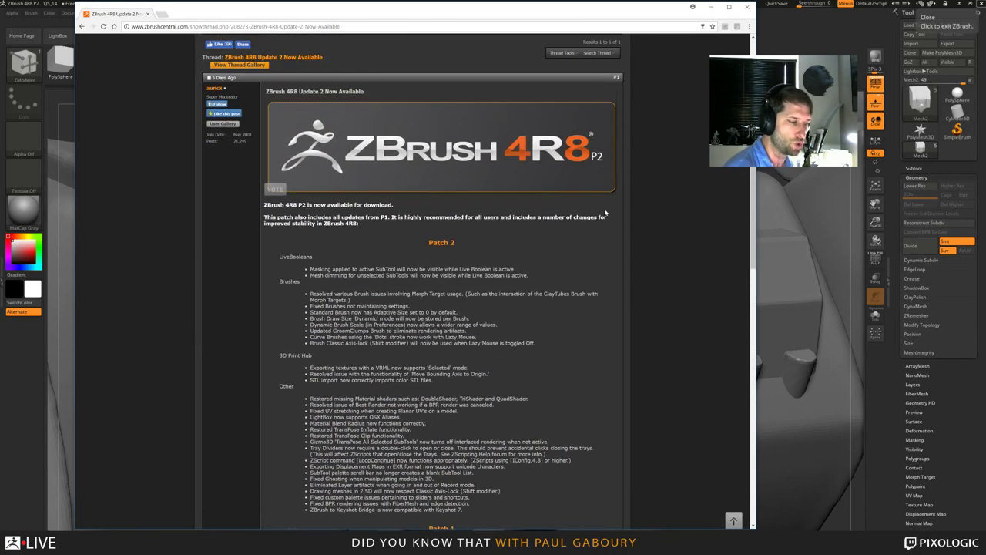
pyautogui.click(747, 7)
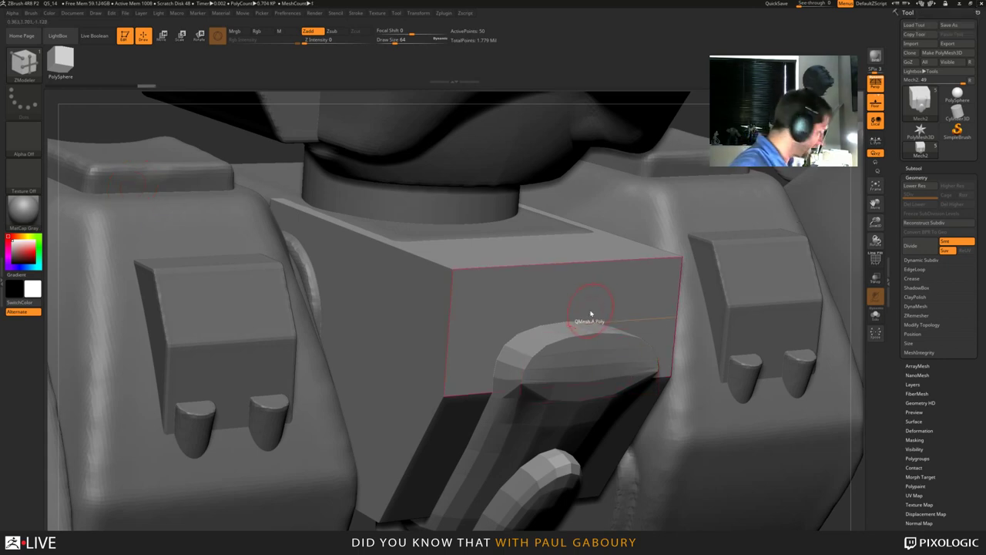
# Set the brush Draw Size to 37 and turn on PolyFrame for the mech's pelvis block.
pyautogui.press('s')
pyautogui.moveTo(587, 312); pyautogui.dragTo(586, 311)
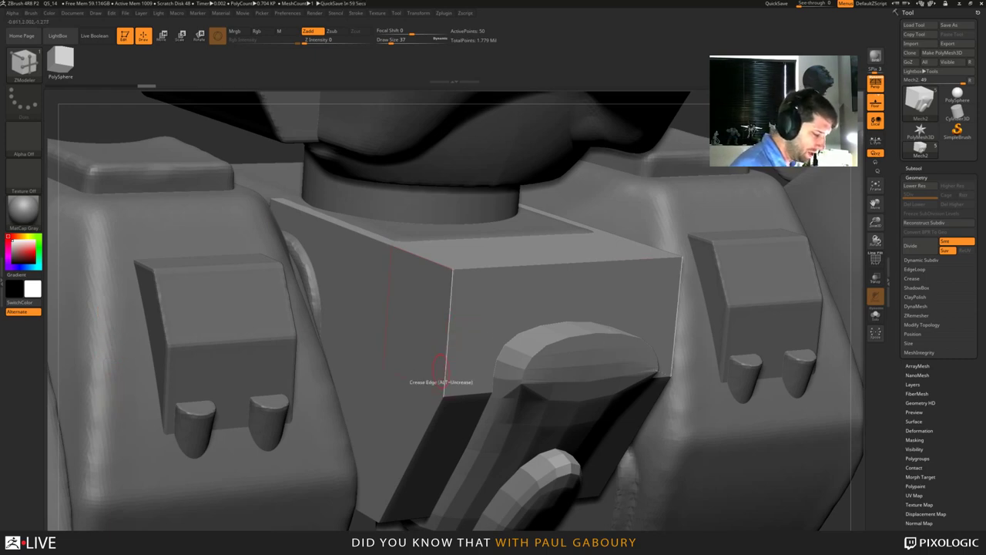
pyautogui.hotkey('shift', 'f')
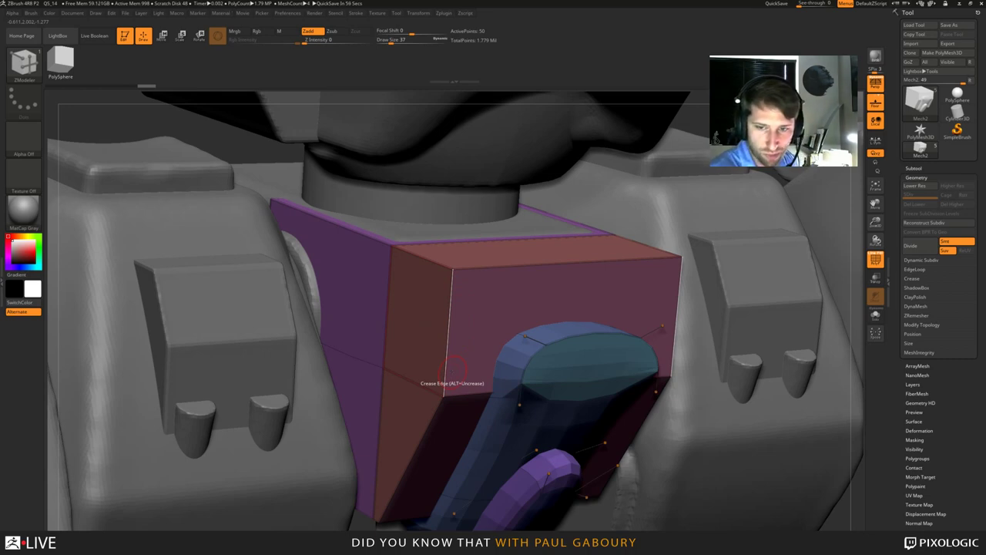
# Set the pelvis block's Crease Level to 2 and its dynamic SmoothSubdiv to 4.
pyautogui.click(915, 278)
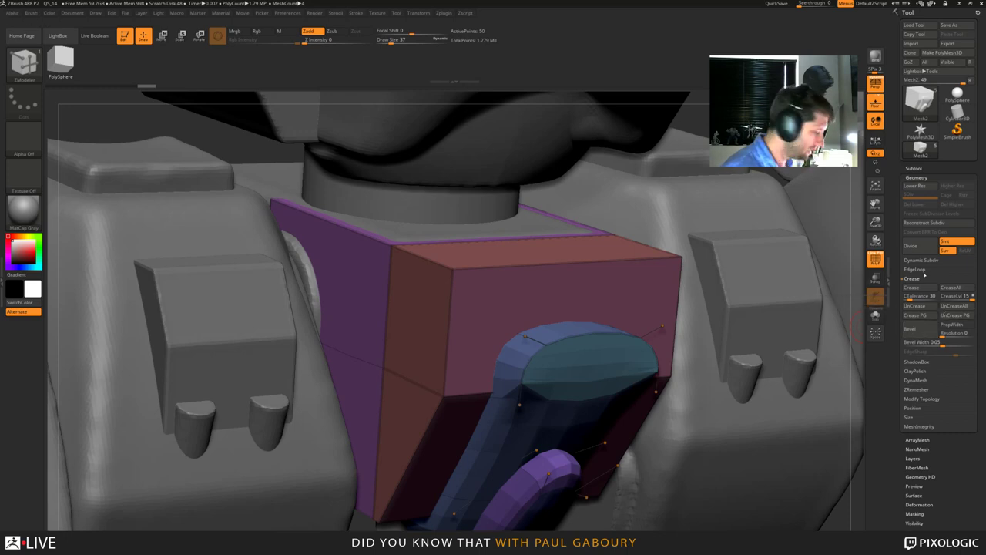
pyautogui.click(921, 260)
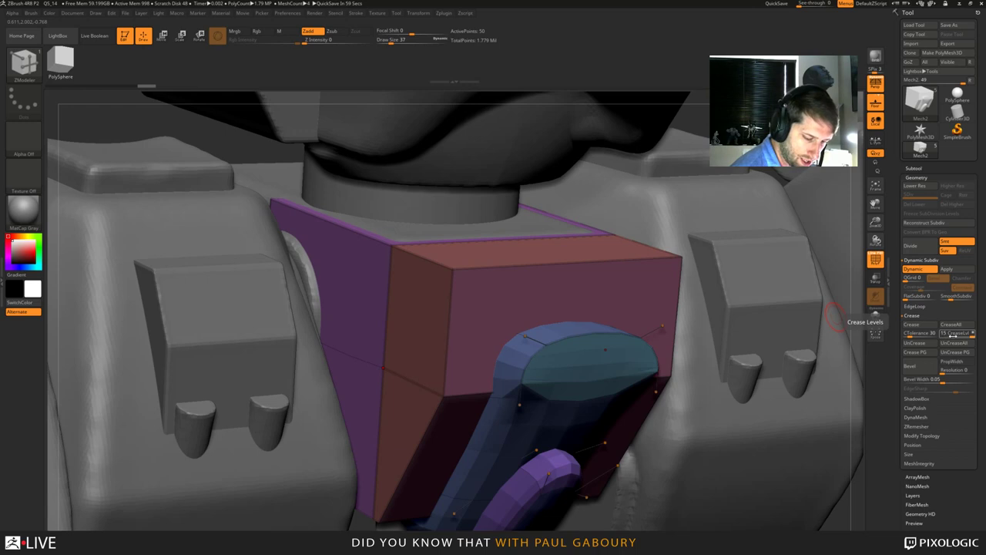
pyautogui.moveTo(953, 336); pyautogui.dragTo(947, 336)
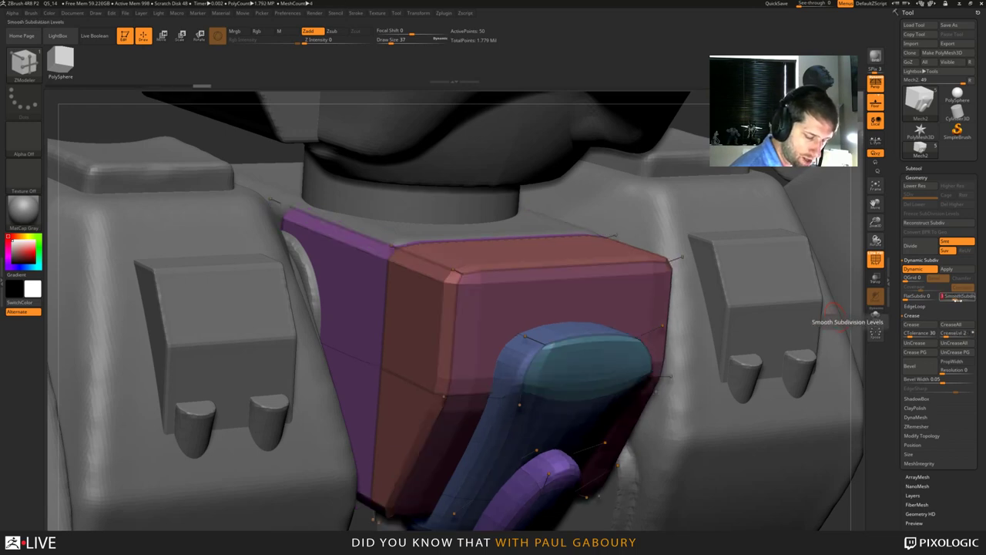
pyautogui.moveTo(955, 300); pyautogui.dragTo(959, 300)
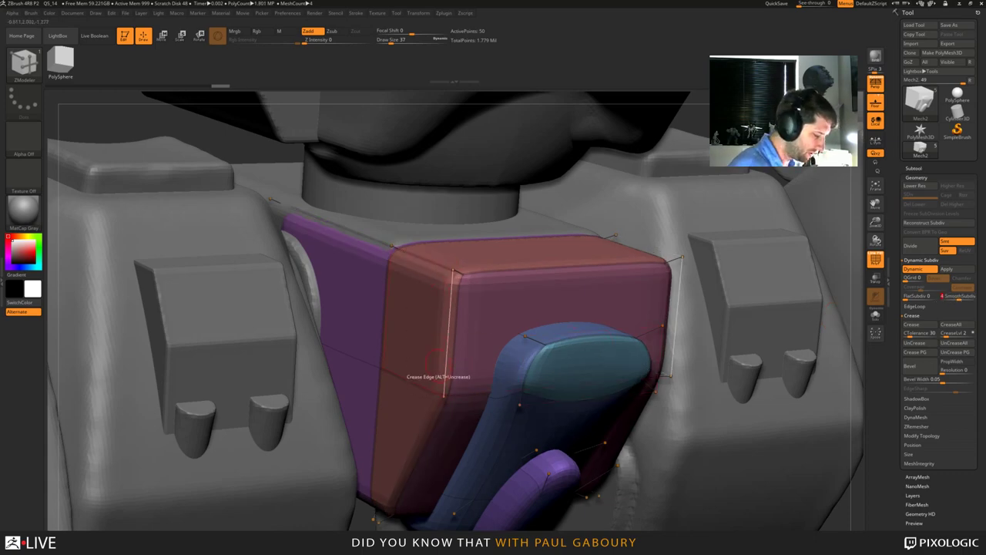
# Turn off PolyFrame and raise the pelvis block's SmoothSubdiv to 5.
pyautogui.press('shift')
pyautogui.hotkey('shift', 'f')
pyautogui.moveTo(455, 395)
pyautogui.keyDown('ctrl'); pyautogui.mouseDown(button='right')
pyautogui.moveTo(463, 354)
pyautogui.moveTo(493, 370)
pyautogui.moveTo(431, 397)
pyautogui.moveTo(493, 381)
pyautogui.moveTo(479, 385)
pyautogui.mouseUp(button='right'); pyautogui.keyUp('ctrl')
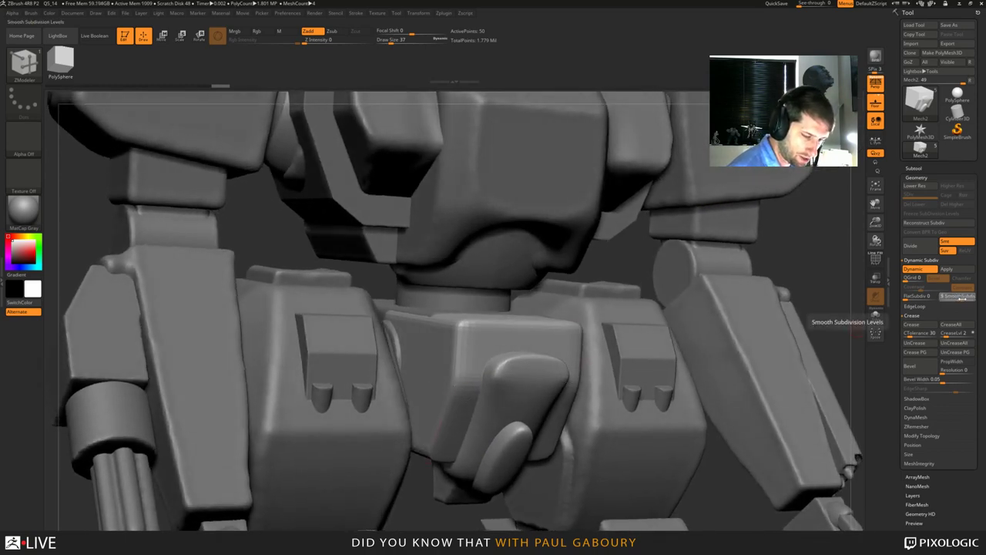
pyautogui.click(963, 299)
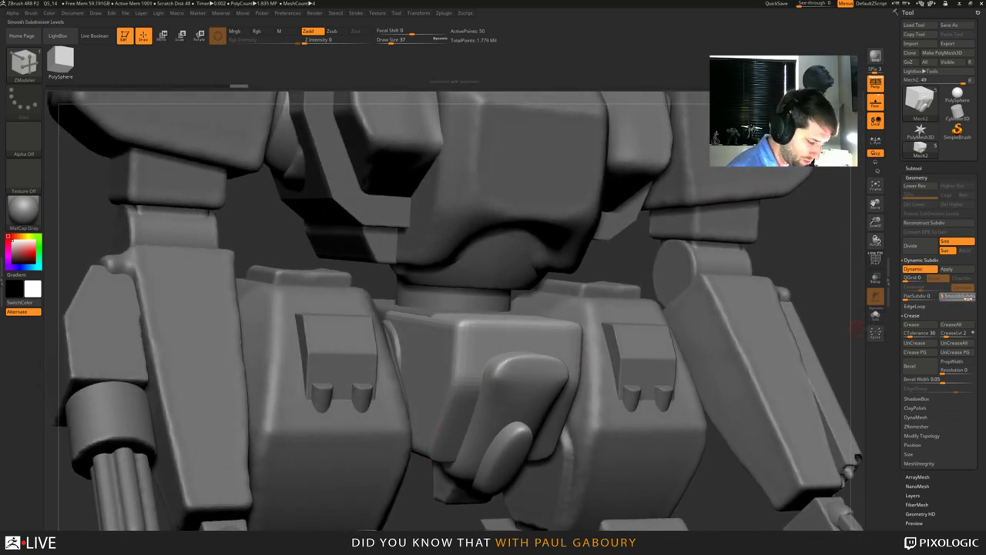
# Examine the creased edges on the pelvis block's underside, showing its PolyFrame temporarily.
pyautogui.moveTo(568, 420); pyautogui.dragTo(559, 378, button='right')
pyautogui.moveTo(491, 490)
pyautogui.mouseDown(button='right')
pyautogui.moveTo(493, 371)
pyautogui.moveTo(508, 365)
pyautogui.moveTo(508, 287)
pyautogui.mouseUp(button='right')
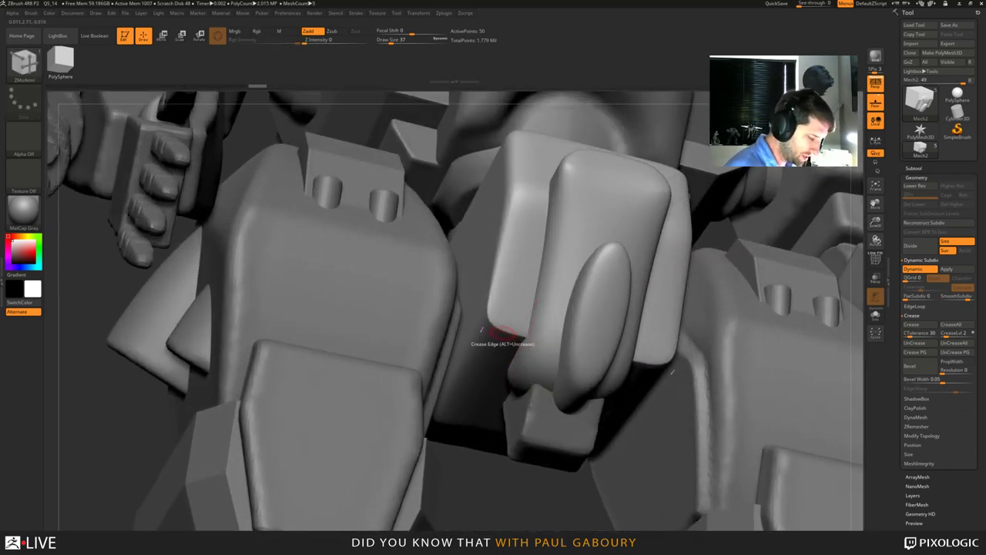
pyautogui.hotkey('shift', 'f')
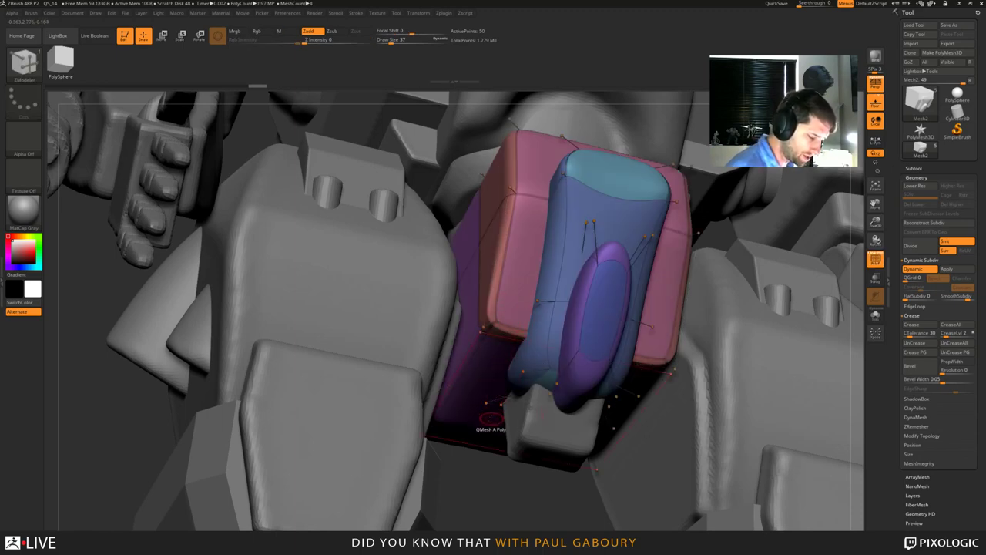
pyautogui.moveTo(499, 420); pyautogui.dragTo(510, 326, button='right')
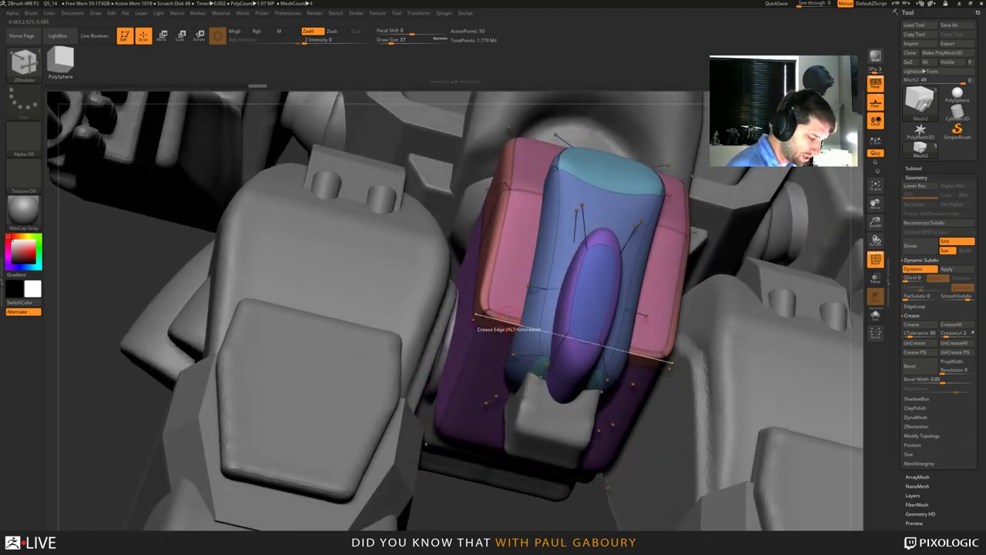
pyautogui.press('b')
pyautogui.press('m')
pyautogui.press('v')
pyautogui.moveTo(499, 400)
pyautogui.keyDown('ctrl'); pyautogui.mouseDown(button='right')
pyautogui.moveTo(498, 343)
pyautogui.moveTo(506, 395)
pyautogui.mouseUp(button='right'); pyautogui.keyUp('ctrl')
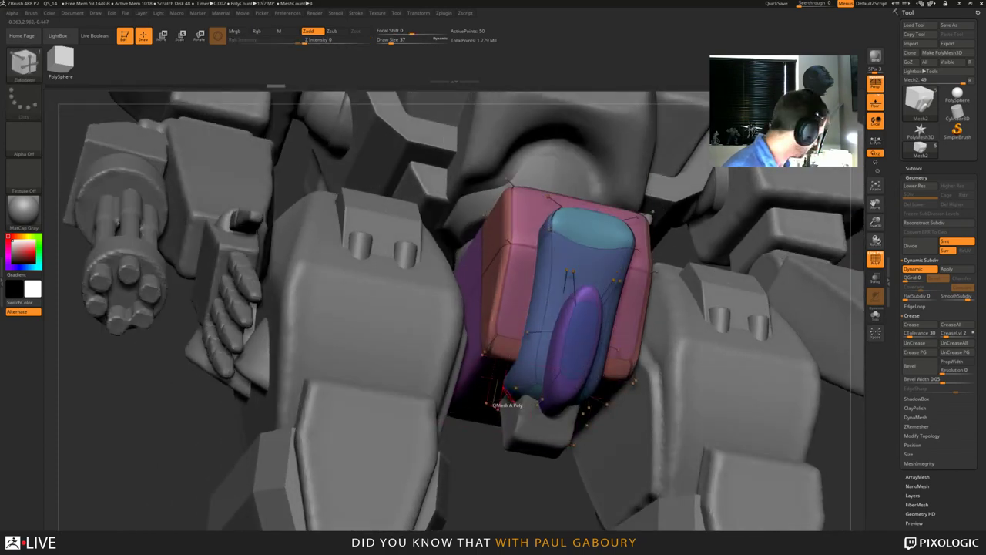
pyautogui.hotkey('shift', 'f')
# Compare the pelvis block's shape with dynamic subdivision off and on.
pyautogui.keyDown('ctrl'); pyautogui.moveTo(515, 382); pyautogui.dragTo(582, 377, button='right'); pyautogui.keyUp('ctrl')
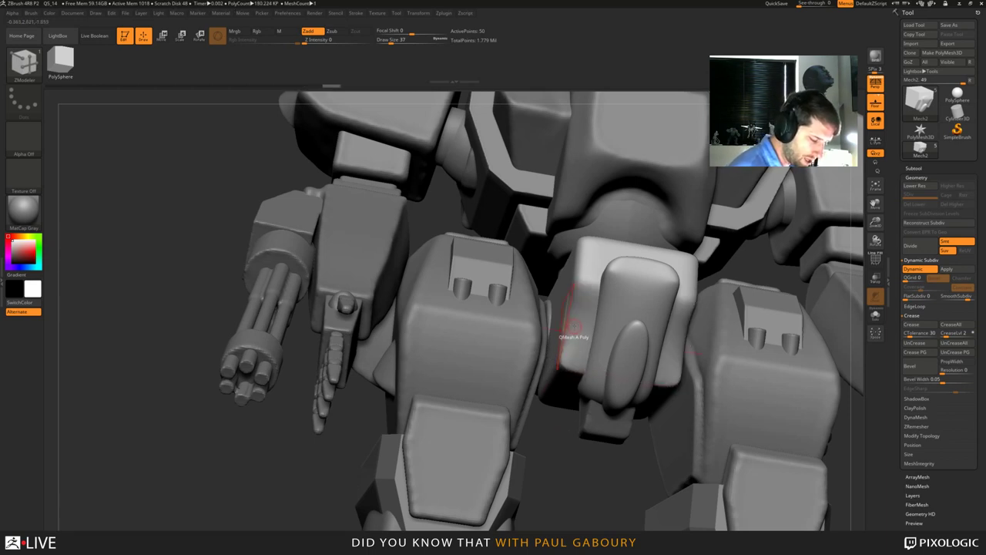
pyautogui.moveTo(563, 322); pyautogui.dragTo(569, 317, button='right')
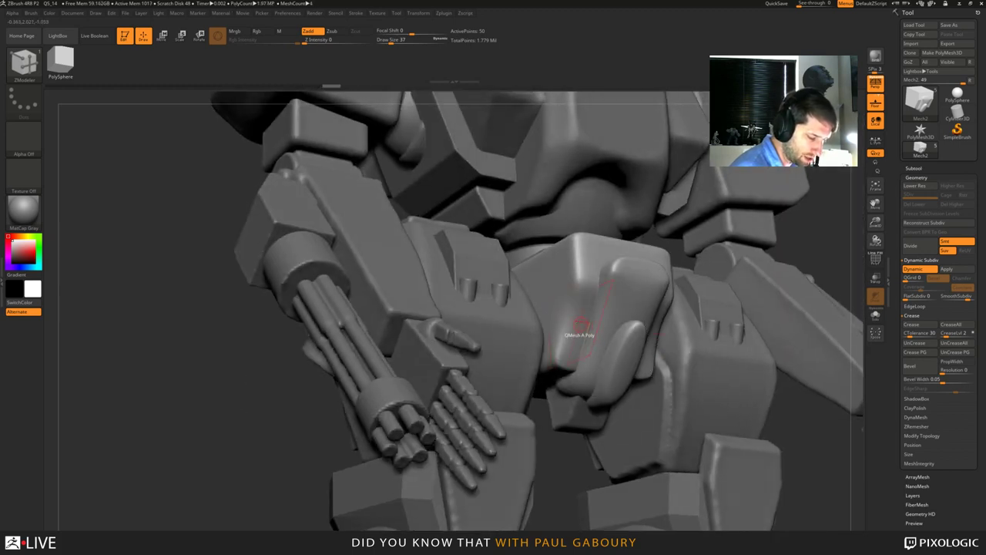
pyautogui.hotkey('shift', 'd')
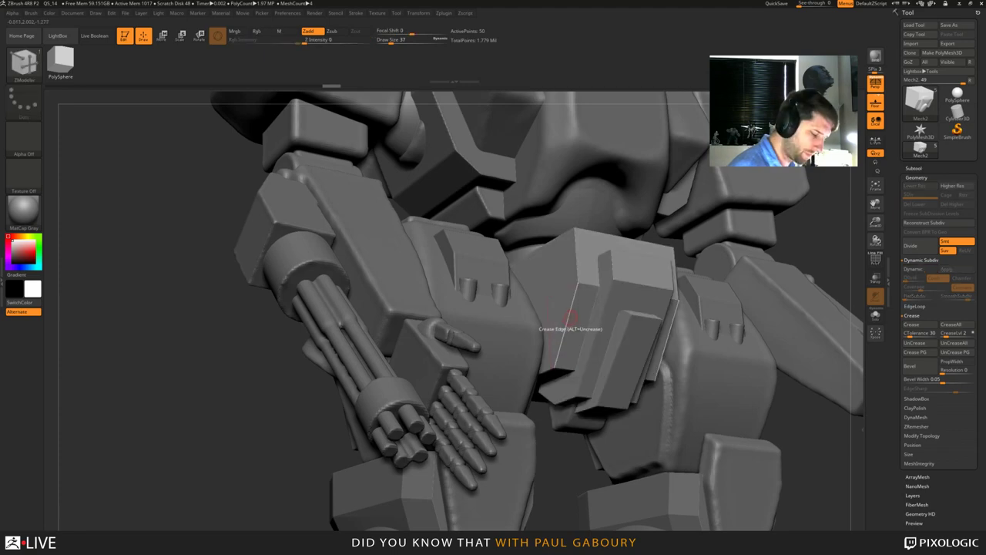
pyautogui.press('d')
# Make the mech's main body subtool (Mech6) active and view the whole figure from behind.
pyautogui.keyDown('ctrl'); pyautogui.moveTo(576, 330); pyautogui.dragTo(609, 489, button='right'); pyautogui.keyUp('ctrl')
pyautogui.keyDown('alt'); pyautogui.click(567, 372); pyautogui.keyUp('alt')
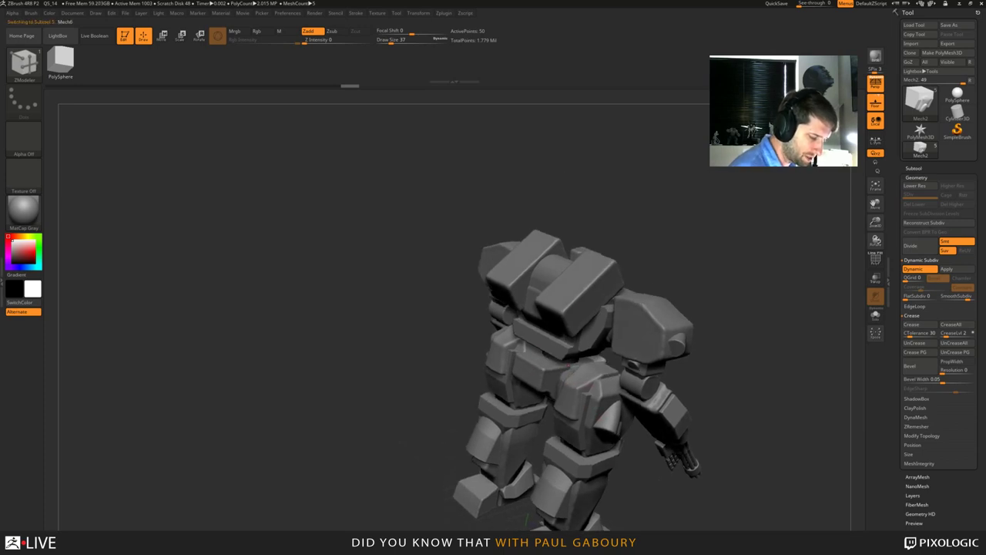
pyautogui.moveTo(567, 372); pyautogui.dragTo(601, 443, button='right')
pyautogui.moveTo(603, 368); pyautogui.dragTo(566, 375, button='right')
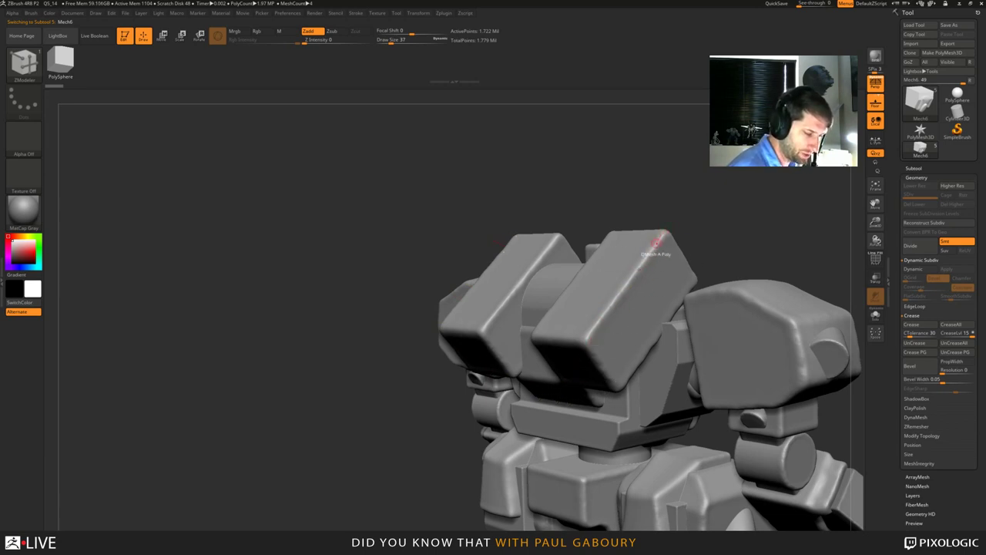
pyautogui.moveTo(588, 366)
pyautogui.mouseDown(button='right')
pyautogui.moveTo(586, 344)
pyautogui.moveTo(585, 358)
pyautogui.moveTo(597, 361)
pyautogui.mouseUp(button='right')
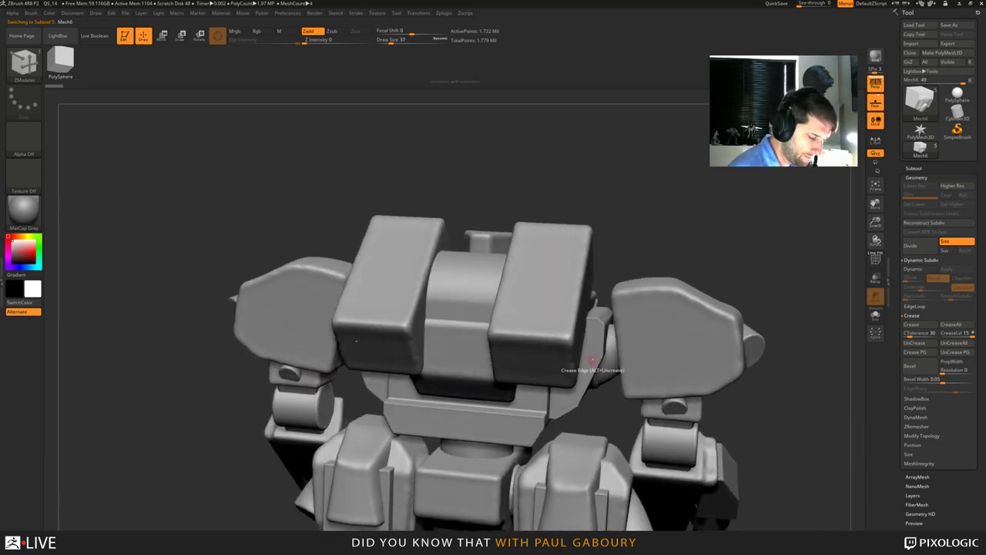
pyautogui.keyDown('ctrl'); pyautogui.moveTo(571, 394); pyautogui.dragTo(588, 436, button='right'); pyautogui.keyUp('ctrl')
pyautogui.keyDown('alt'); pyautogui.moveTo(588, 436); pyautogui.dragTo(502, 287, button='right'); pyautogui.keyUp('alt')
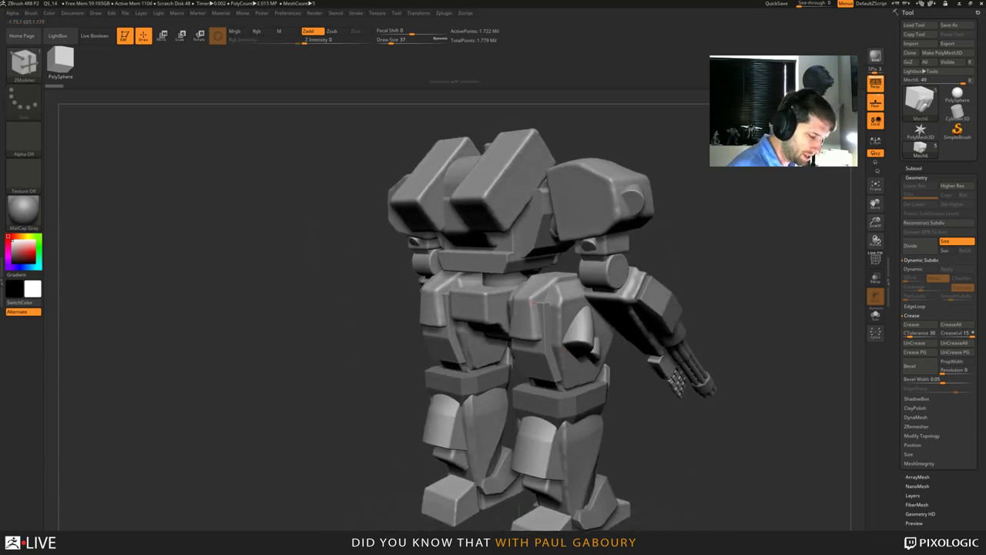
pyautogui.moveTo(538, 332)
pyautogui.keyDown('ctrl'); pyautogui.mouseDown(button='right')
pyautogui.moveTo(539, 354)
pyautogui.moveTo(610, 346)
pyautogui.moveTo(532, 345)
pyautogui.moveTo(609, 345)
pyautogui.mouseUp(button='right'); pyautogui.keyUp('ctrl')
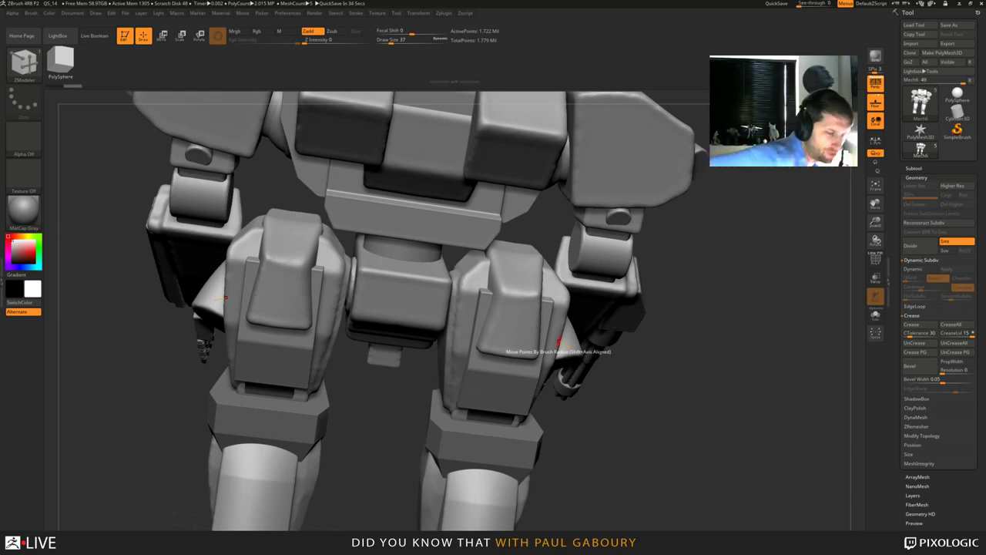
# Turn on PolyFrame for the body, collapse the Dynamic Subdiv and Crease settings, and open the DynaMesh settings.
pyautogui.hotkey('shift', 'f')
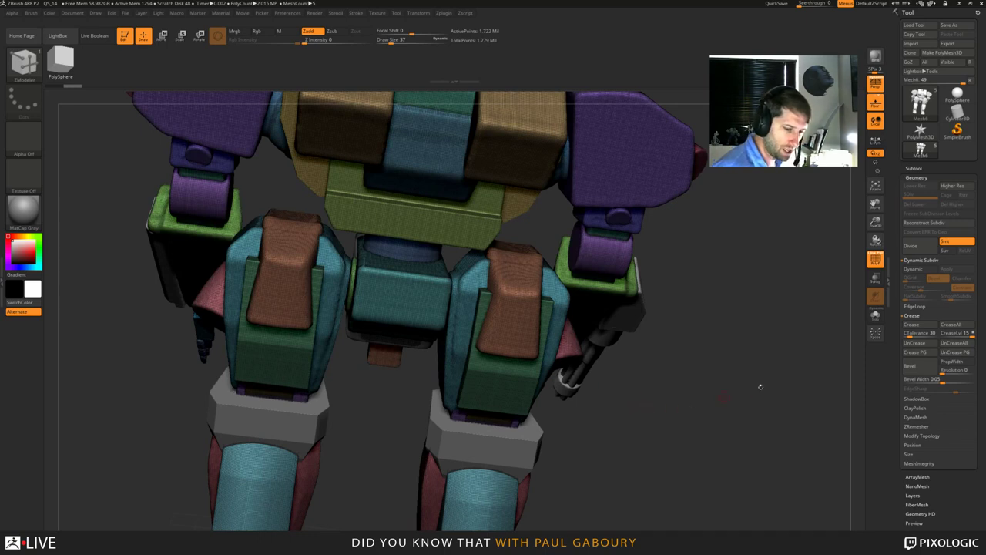
pyautogui.click(921, 261)
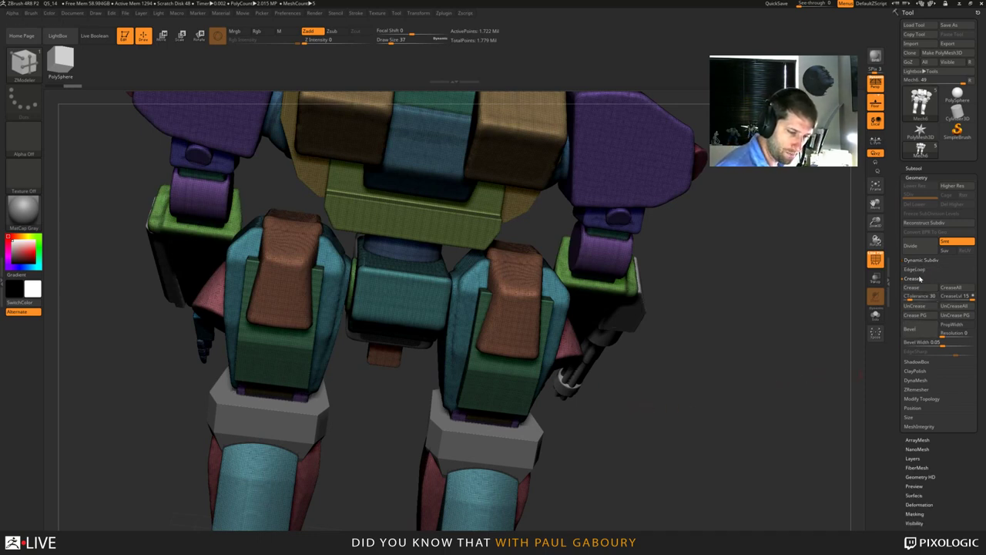
pyautogui.click(917, 278)
pyautogui.click(918, 305)
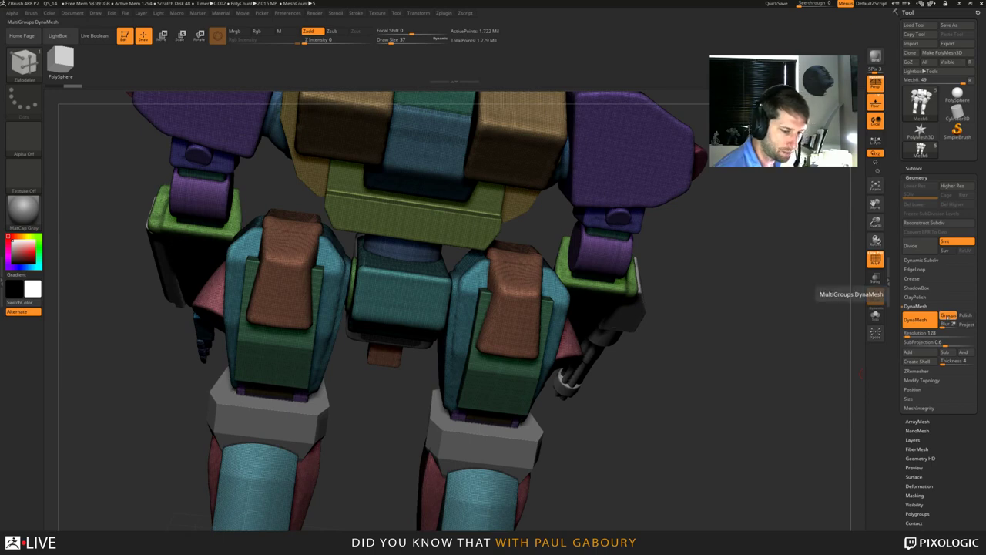
# Insert a mirrored pair of Capsules on the thigh plates with the IMM Primitives brush.
pyautogui.press('b')
pyautogui.press('i')
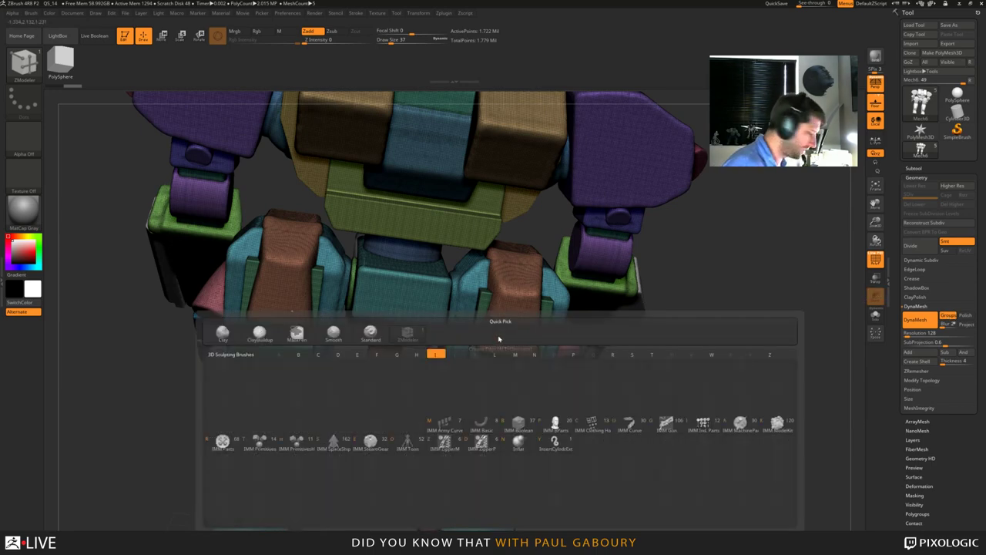
pyautogui.click(260, 441)
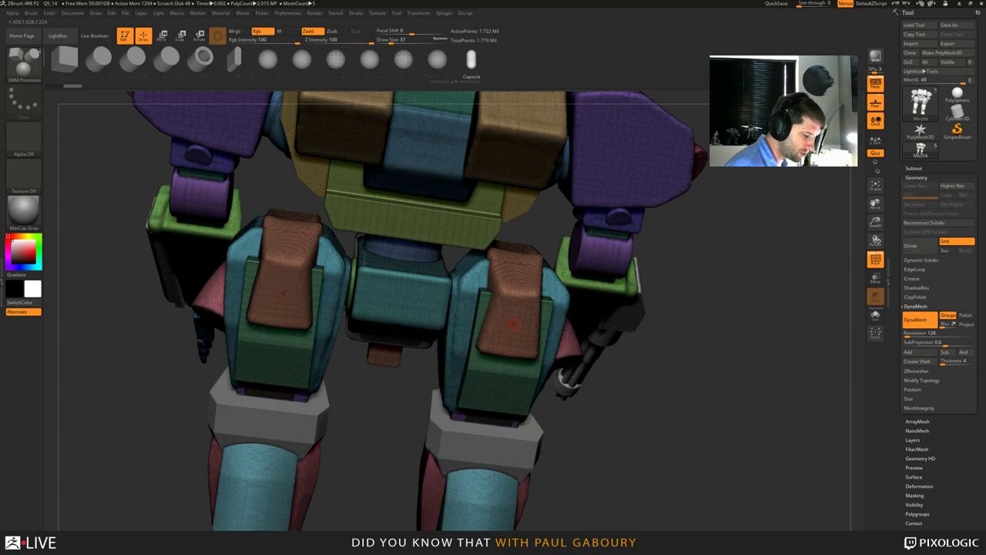
pyautogui.moveTo(280, 291); pyautogui.dragTo(280, 316)
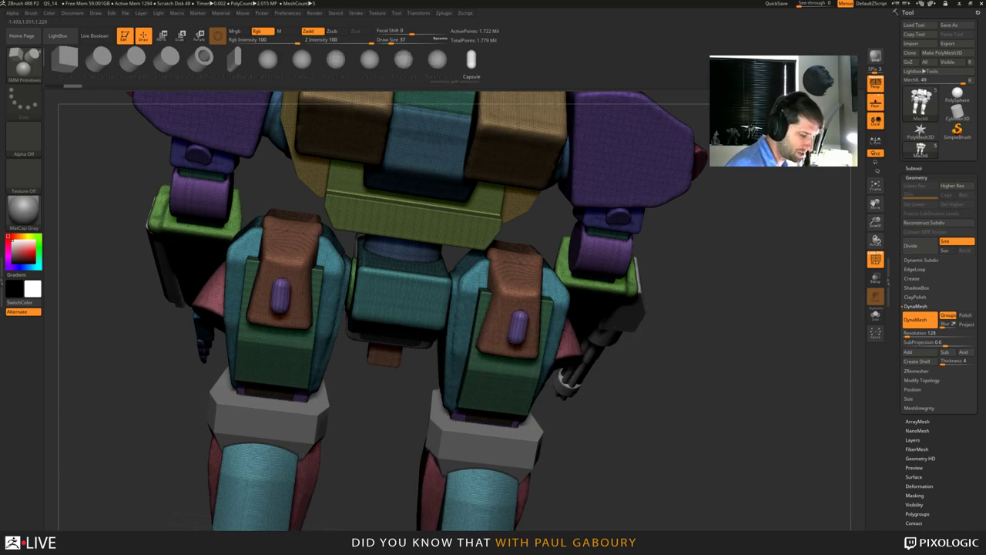
pyautogui.moveTo(641, 440)
pyautogui.mouseDown()
pyautogui.moveTo(720, 405)
pyautogui.moveTo(632, 435)
pyautogui.moveTo(647, 436)
pyautogui.mouseUp()
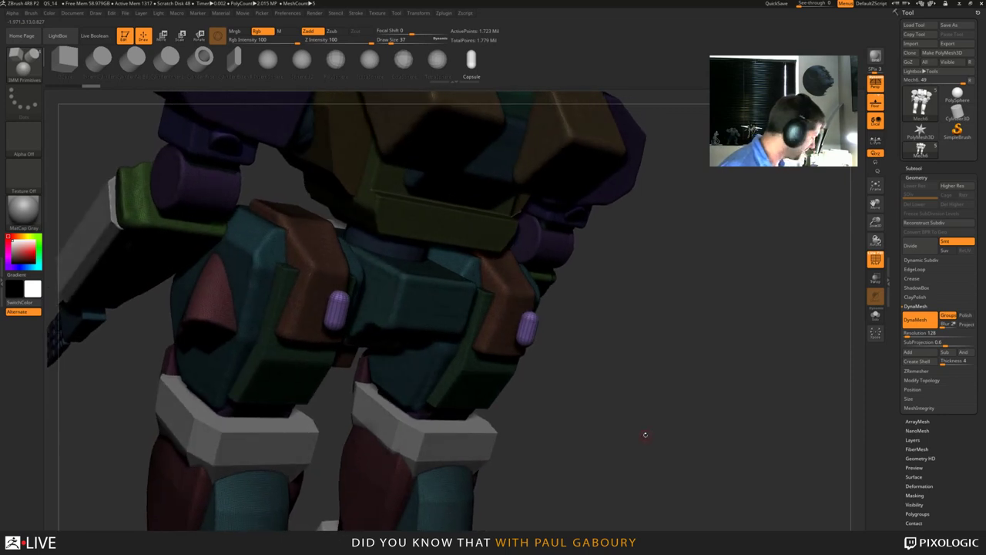
# Move the mirrored capsules inward against the thigh plates with the gizmo.
pyautogui.press('w')
pyautogui.keyDown('ctrl'); pyautogui.moveTo(645, 434); pyautogui.dragTo(645, 465, button='right'); pyautogui.keyUp('ctrl')
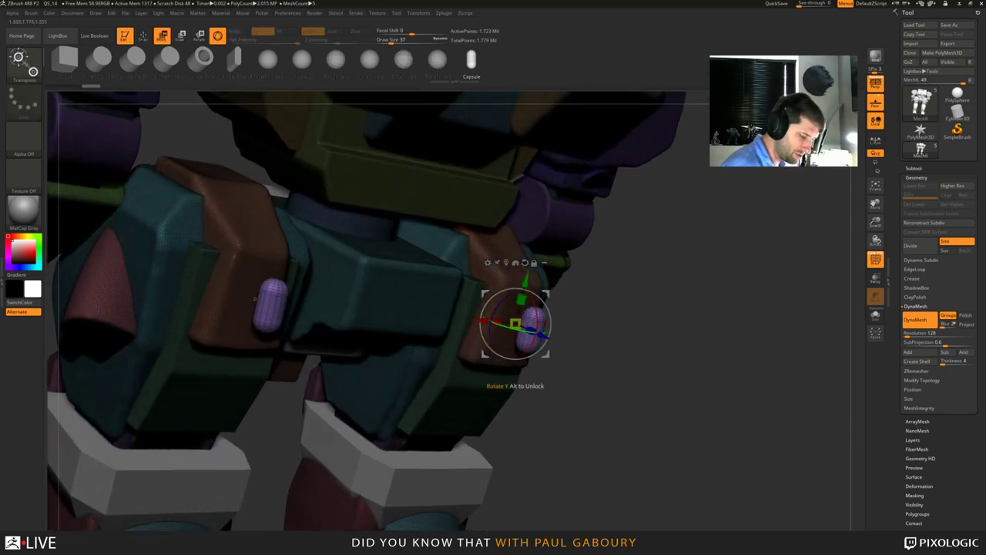
pyautogui.moveTo(544, 335); pyautogui.dragTo(526, 327)
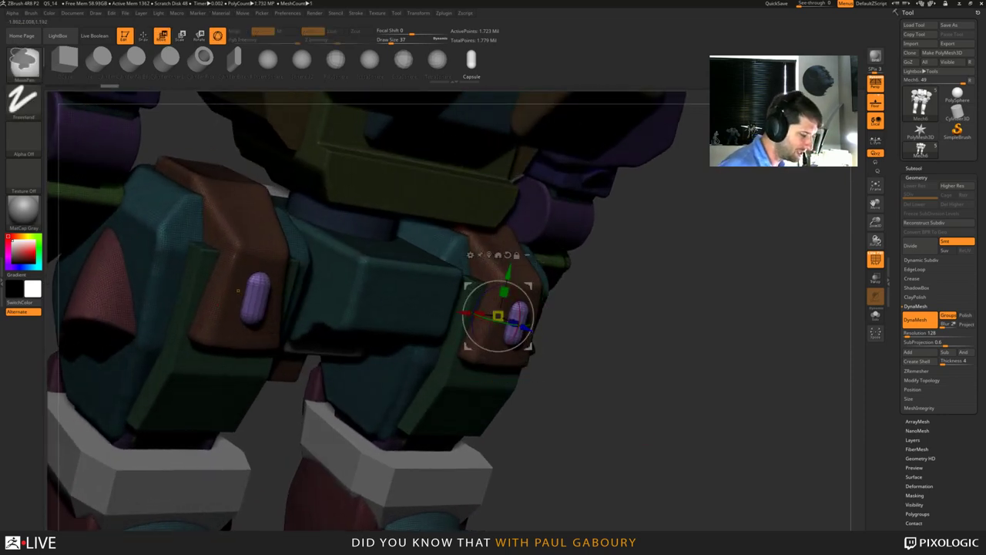
pyautogui.keyDown('ctrl'); pyautogui.moveTo(526, 327); pyautogui.dragTo(504, 314, button='right'); pyautogui.keyUp('ctrl')
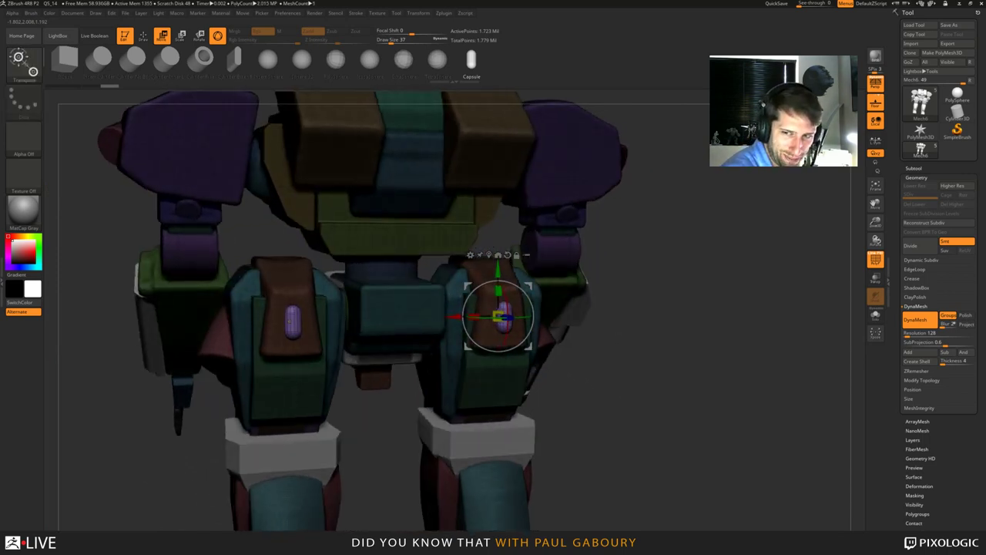
pyautogui.keyDown('alt'); pyautogui.moveTo(662, 408); pyautogui.dragTo(678, 409, button='right'); pyautogui.keyUp('alt')
pyautogui.keyDown('ctrl'); pyautogui.moveTo(254, 297); pyautogui.dragTo(229, 324, button='right'); pyautogui.keyUp('ctrl')
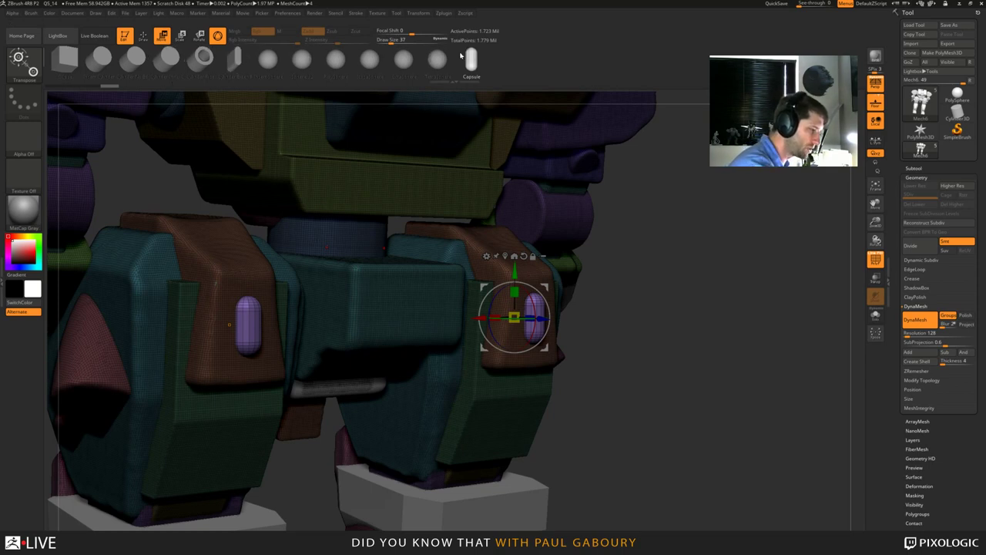
# Swap the capsules on the thigh plates for other primitives, trying Insert Cylinder, settle on QCube, and return to Draw mode.
pyautogui.click(66, 58)
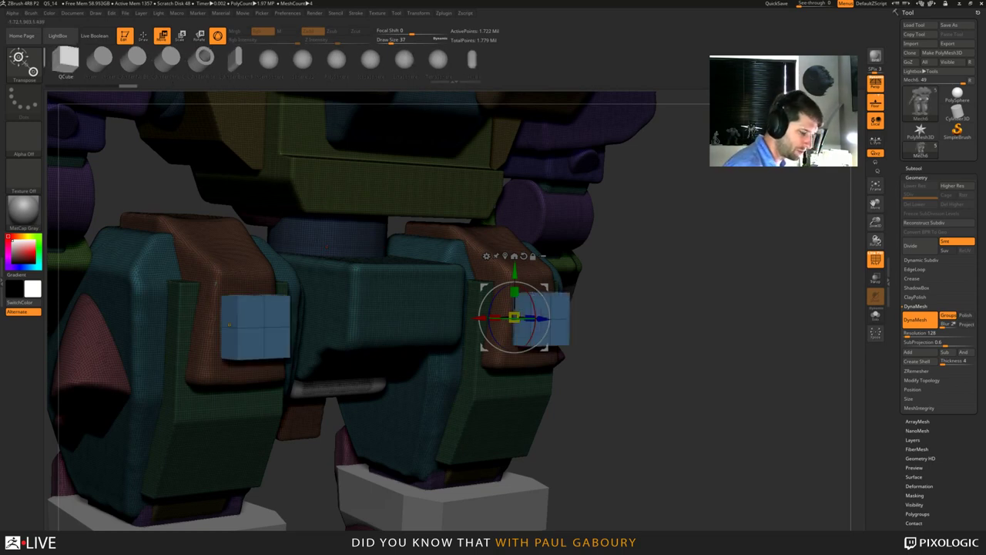
pyautogui.moveTo(678, 339); pyautogui.dragTo(721, 393)
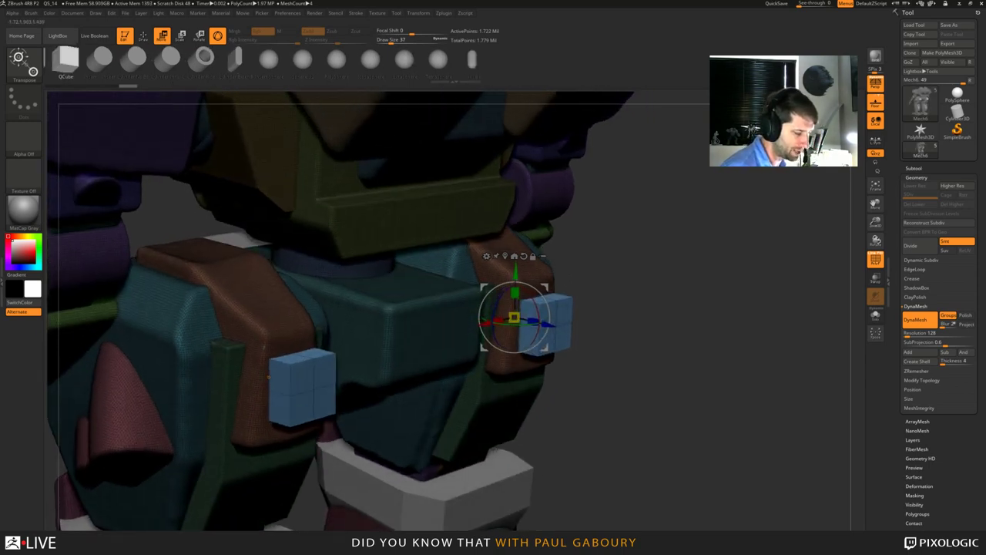
pyautogui.click(203, 59)
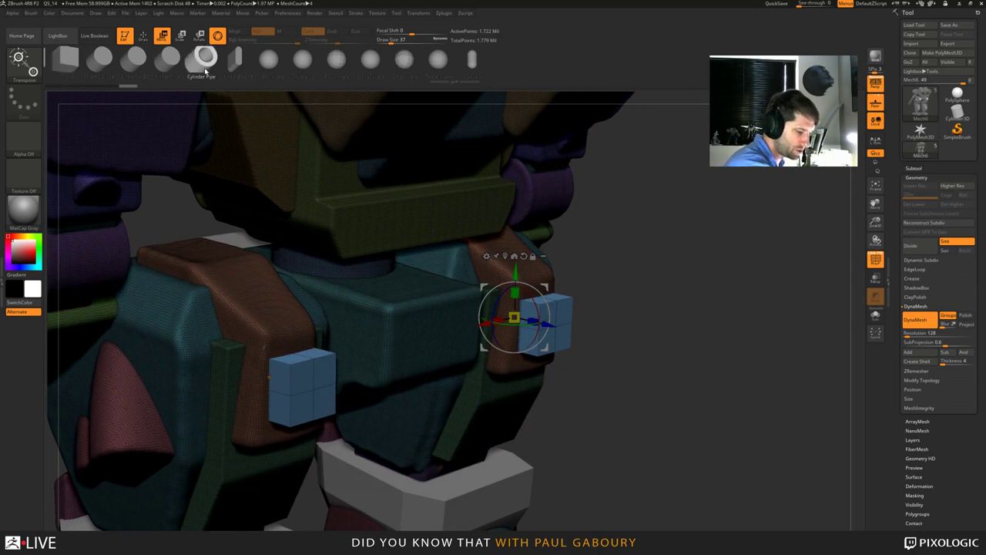
pyautogui.click(100, 59)
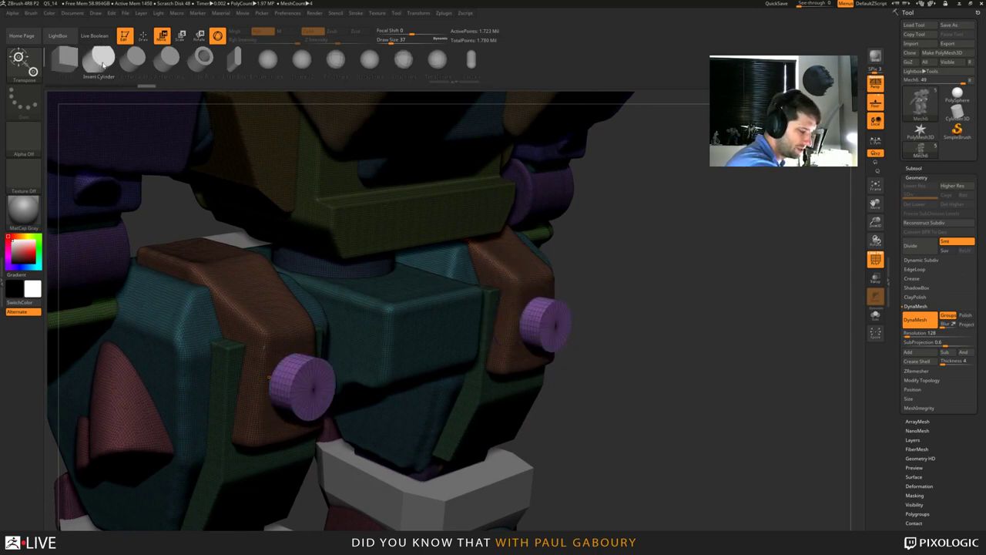
pyautogui.click(68, 58)
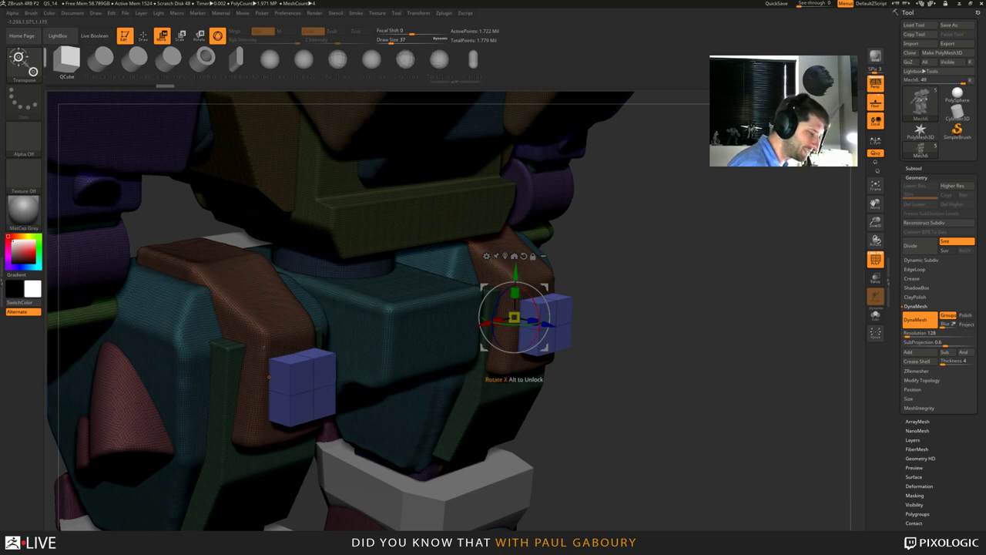
pyautogui.moveTo(99, 61)
pyautogui.mouseDown()
pyautogui.moveTo(201, 62)
pyautogui.moveTo(179, 62)
pyautogui.mouseUp()
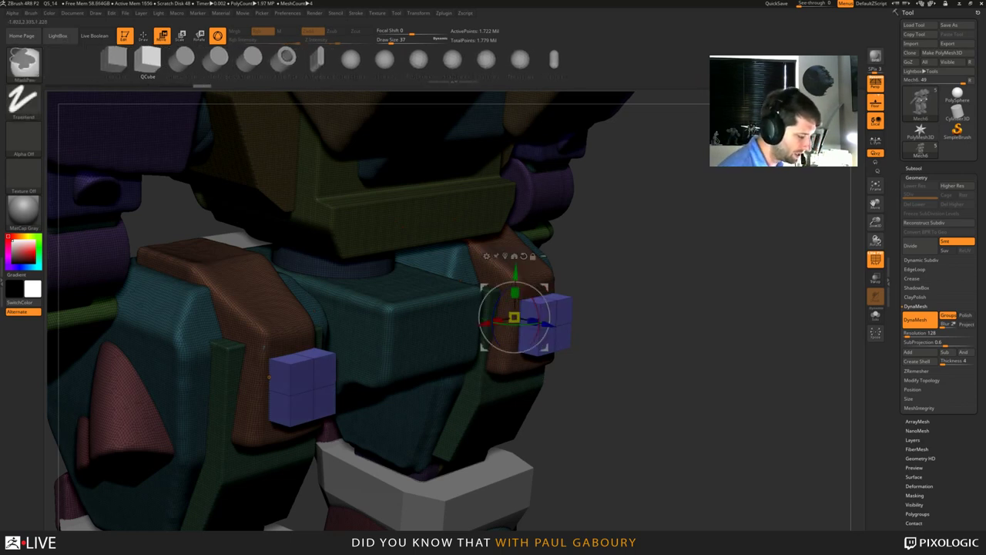
pyautogui.moveTo(268, 376)
pyautogui.keyDown('ctrl'); pyautogui.mouseDown(button='right')
pyautogui.moveTo(363, 352)
pyautogui.moveTo(300, 335)
pyautogui.moveTo(316, 343)
pyautogui.mouseUp(button='right'); pyautogui.keyUp('ctrl')
pyautogui.press('q')
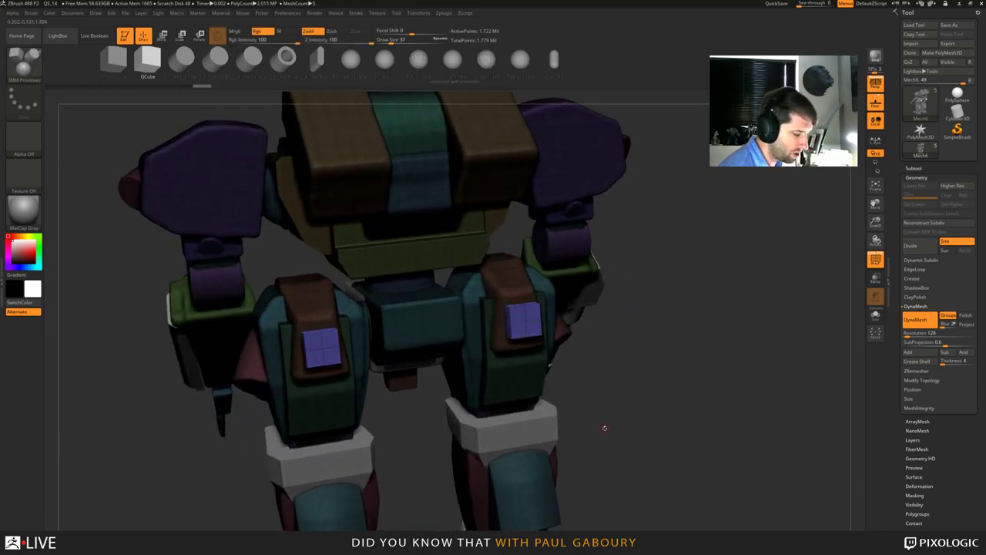
# Browse the insert meshes of the IMM Primitives brush, from Cylinder Extend through Cylinder Inner Loop to TetraSphere.
pyautogui.click(317, 62)
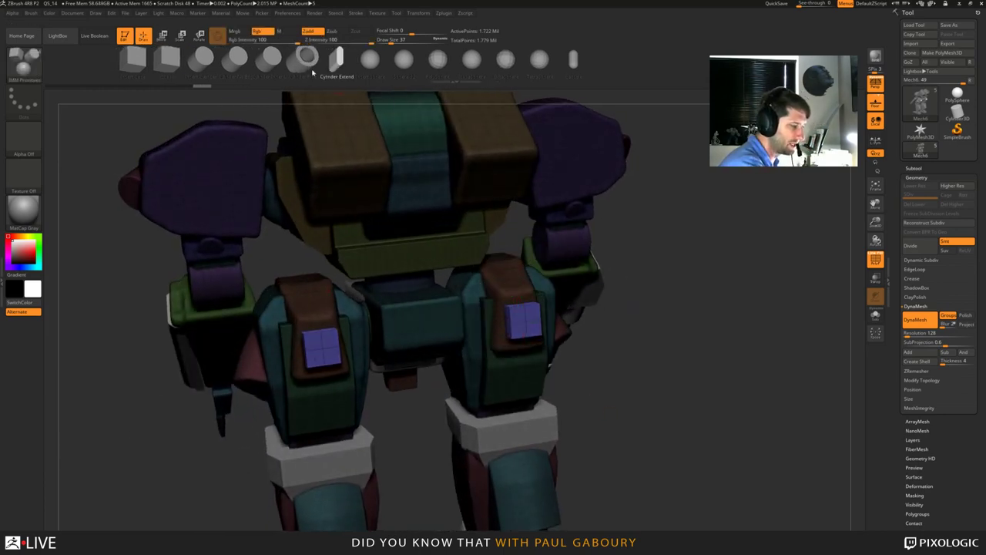
pyautogui.click(168, 62)
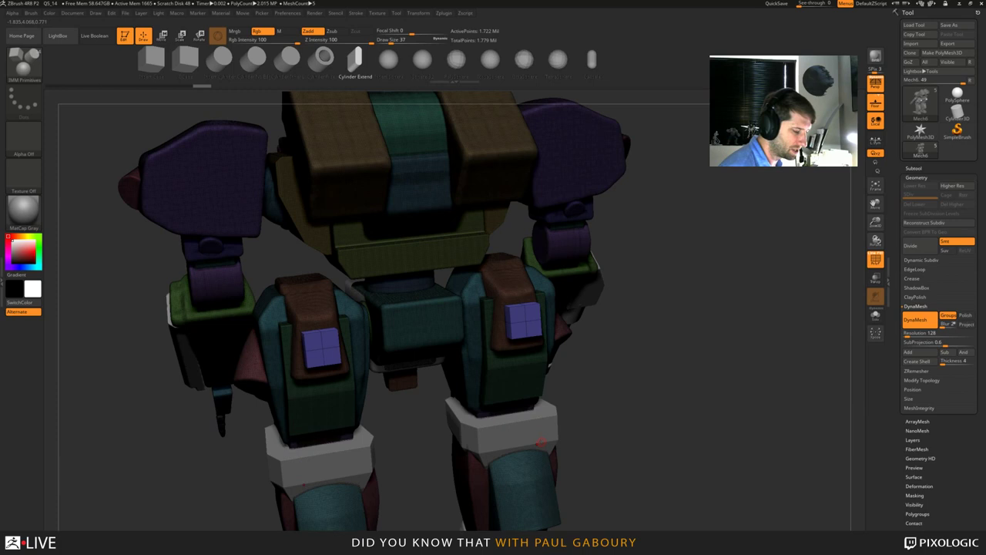
pyautogui.press('m')
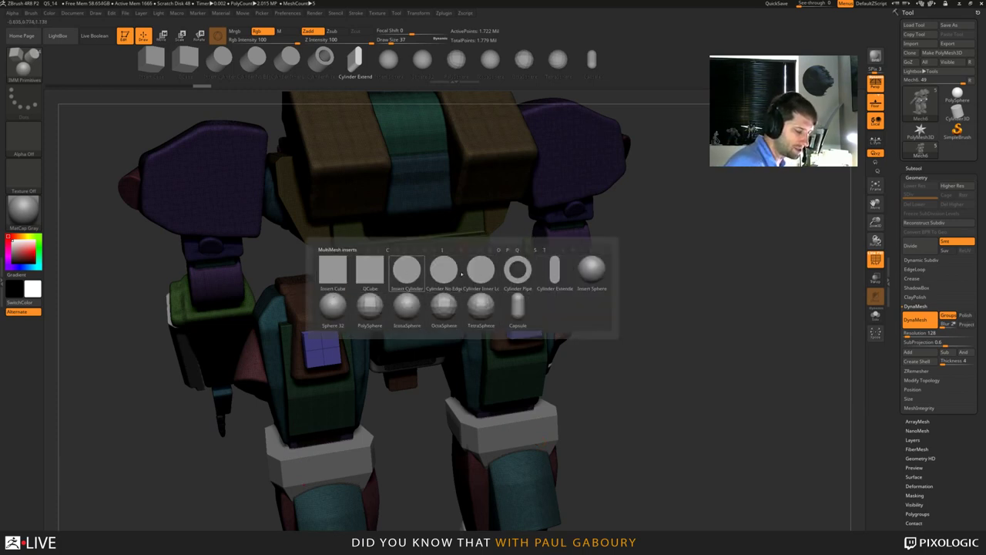
pyautogui.moveTo(490, 306)
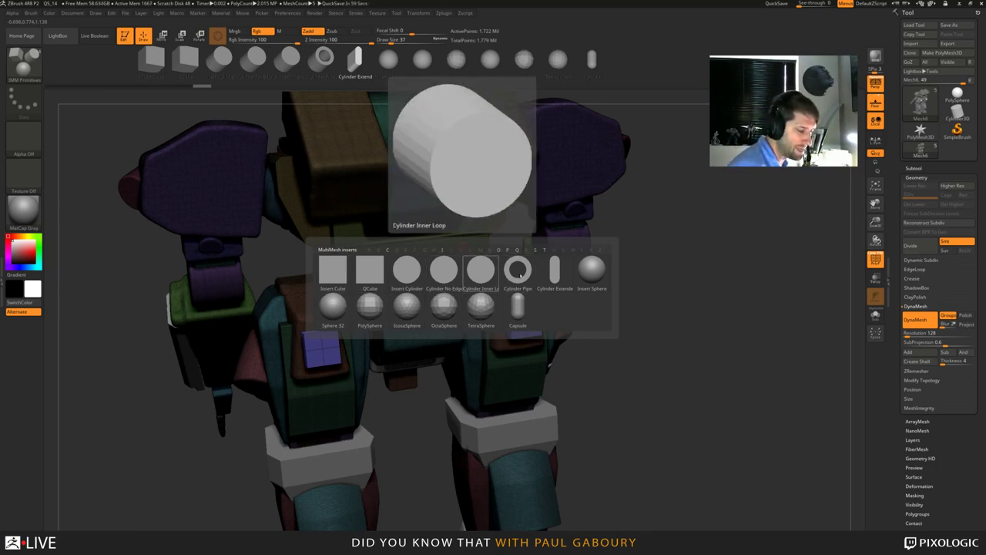
pyautogui.moveTo(546, 279)
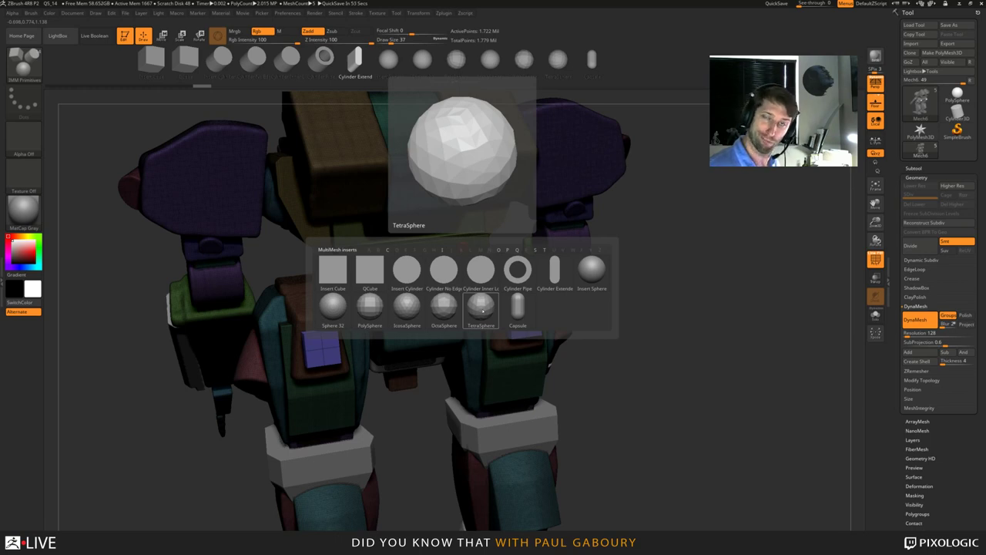
pyautogui.click(482, 309)
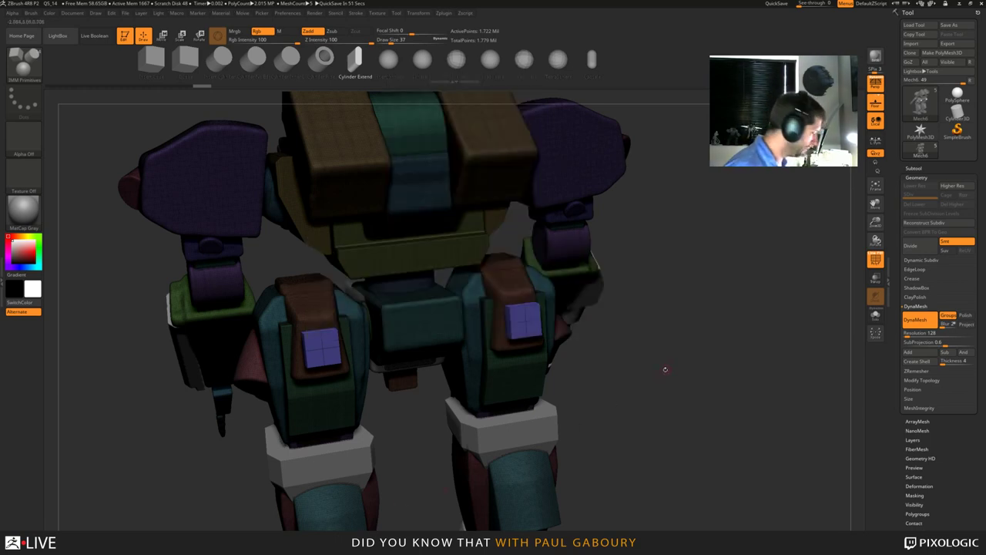
# Replace the inserts on both thigh plates with QCube in Move mode, and return to Draw mode.
pyautogui.press('w')
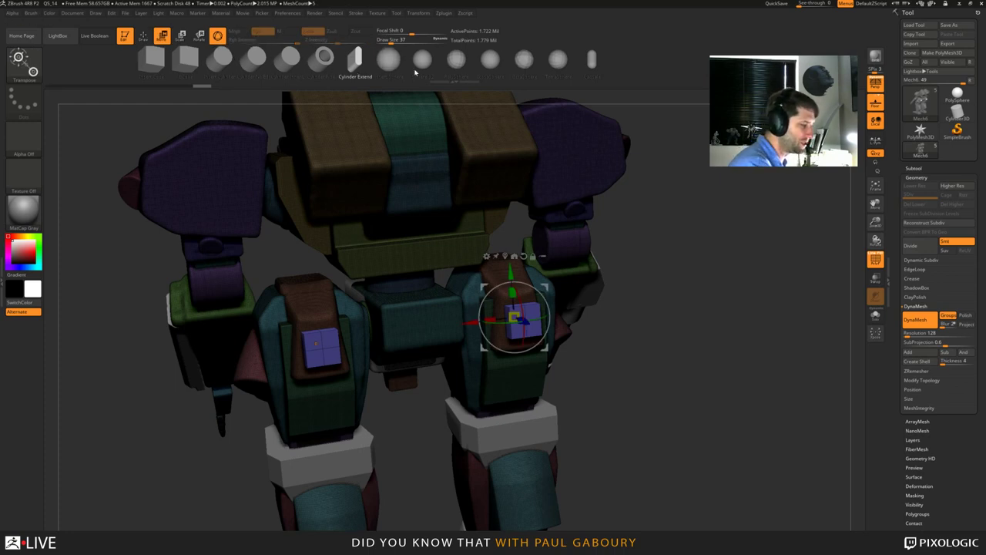
pyautogui.click(188, 60)
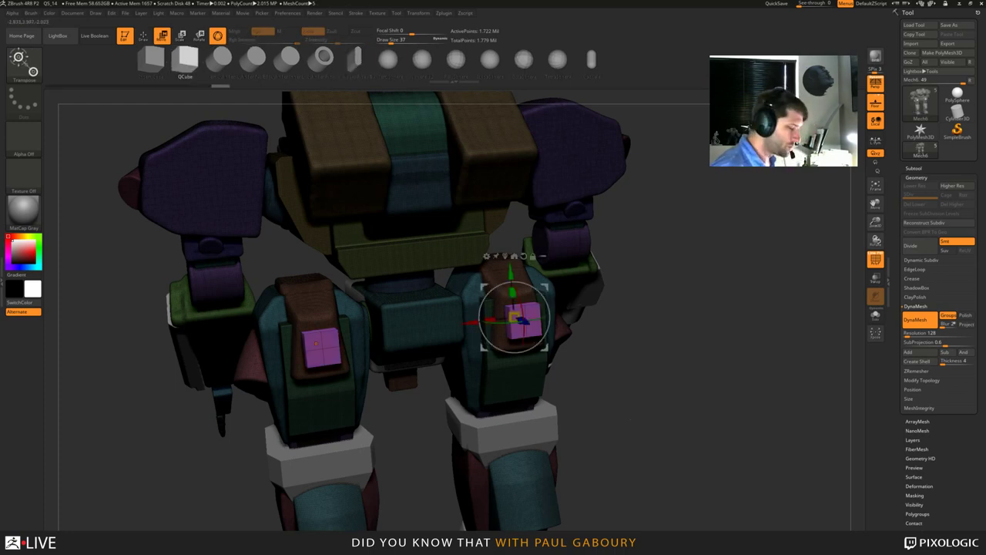
pyautogui.press('q')
pyautogui.moveTo(612, 403); pyautogui.dragTo(622, 397)
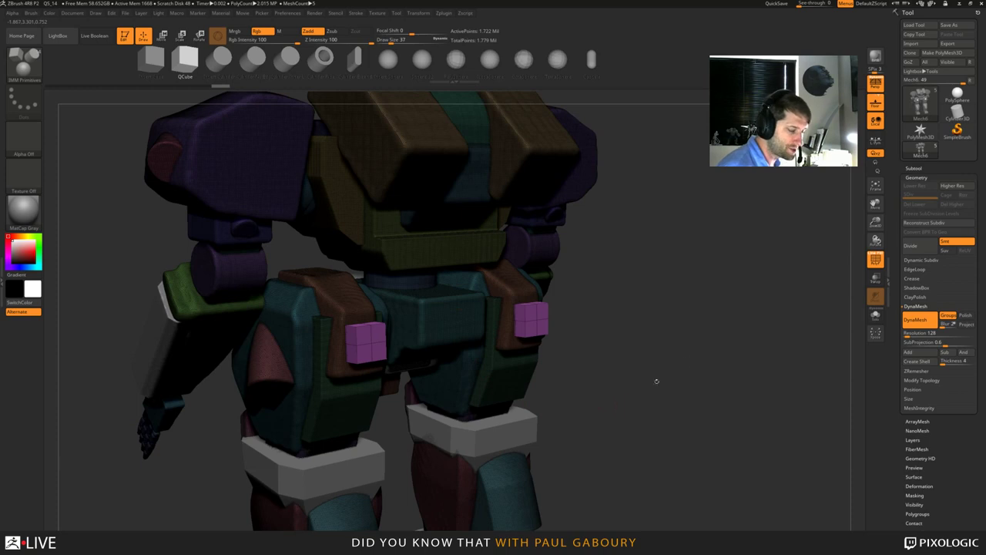
# Review the mech's subtool list and collapse it again.
pyautogui.click(914, 168)
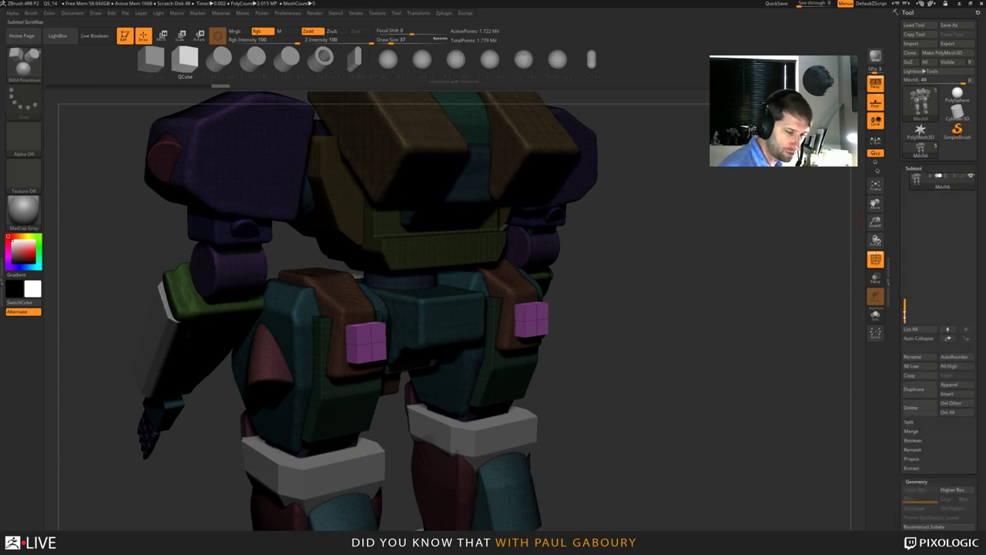
pyautogui.moveTo(905, 314); pyautogui.dragTo(906, 183)
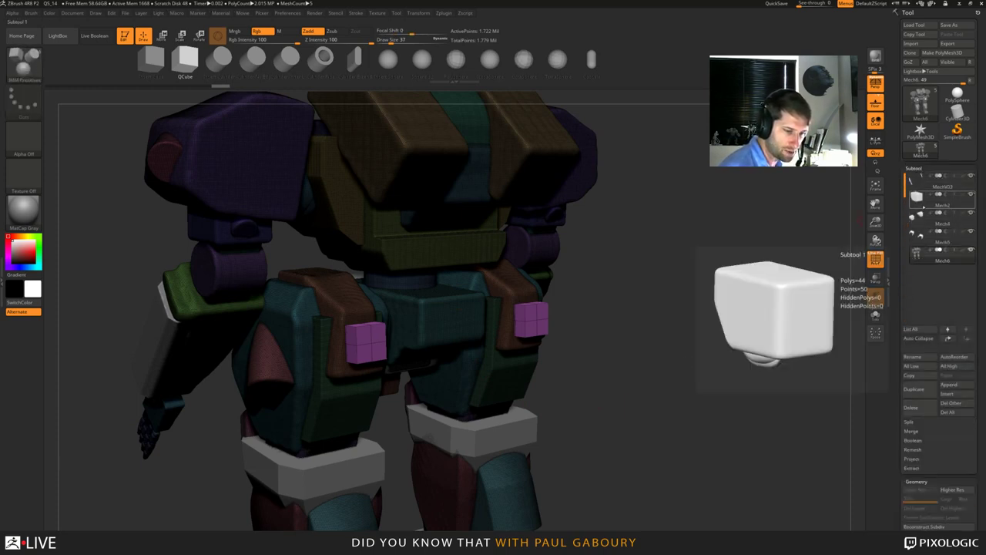
pyautogui.moveTo(920, 238)
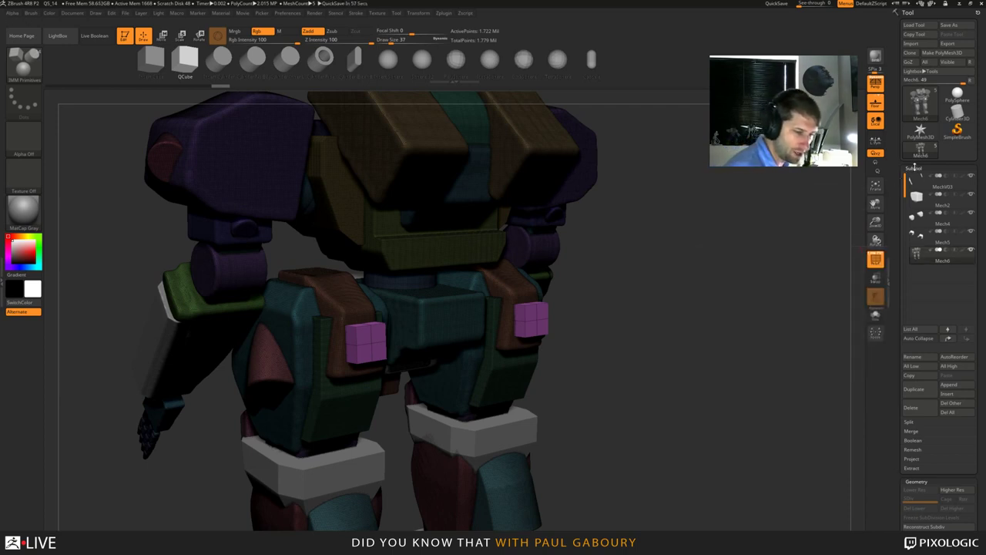
pyautogui.click(914, 168)
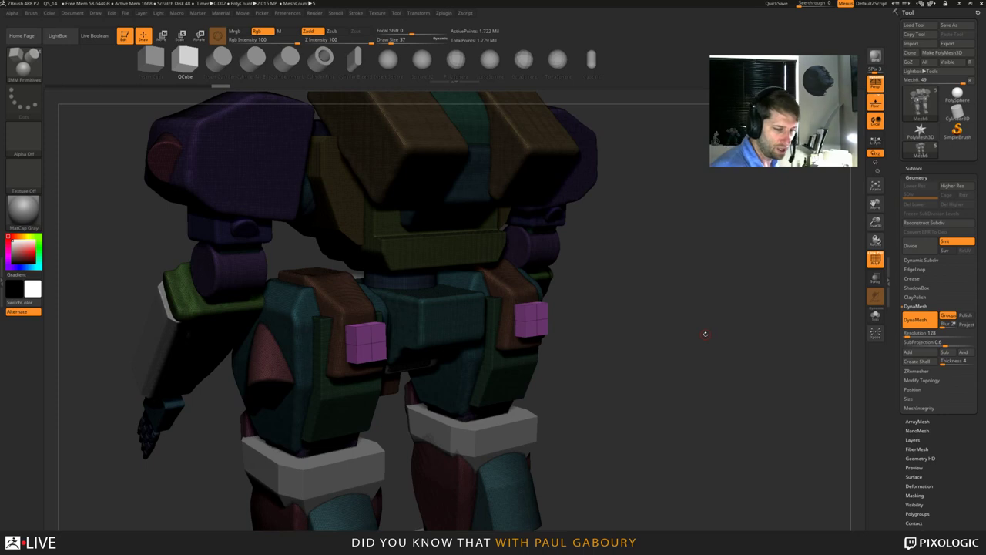
# Update the DynaMesh so the thigh QCubes are remeshed with the body, and check the cubes' polygroup.
pyautogui.press('ctrl')
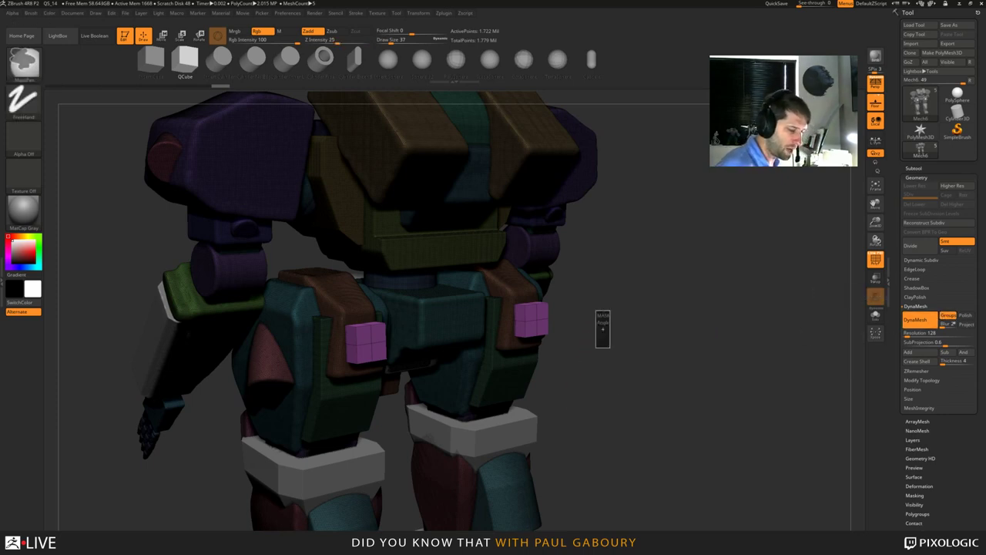
pyautogui.keyDown('ctrl'); pyautogui.moveTo(609, 348); pyautogui.dragTo(681, 458); pyautogui.keyUp('ctrl')
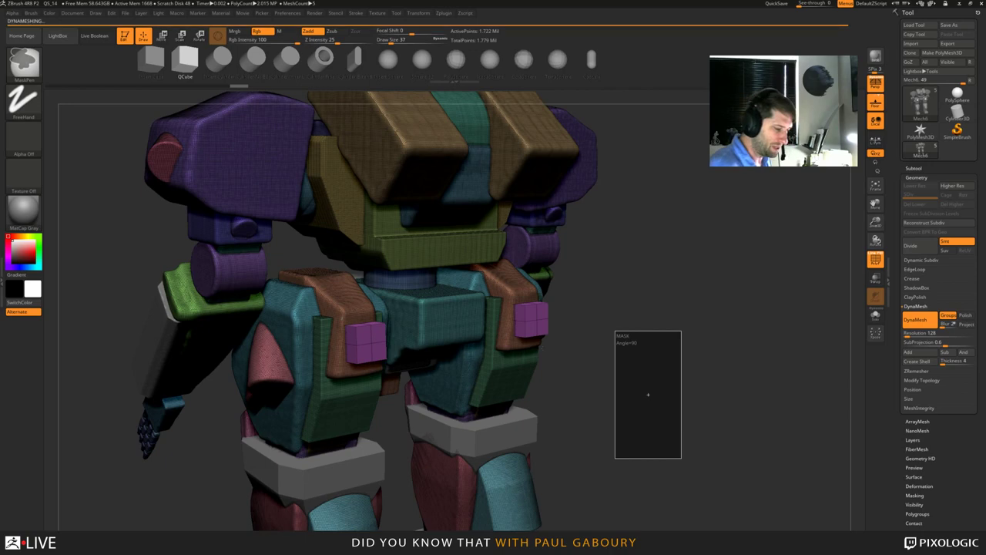
pyautogui.keyDown('ctrl'); pyautogui.moveTo(532, 321); pyautogui.dragTo(531, 401, button='right'); pyautogui.keyUp('ctrl')
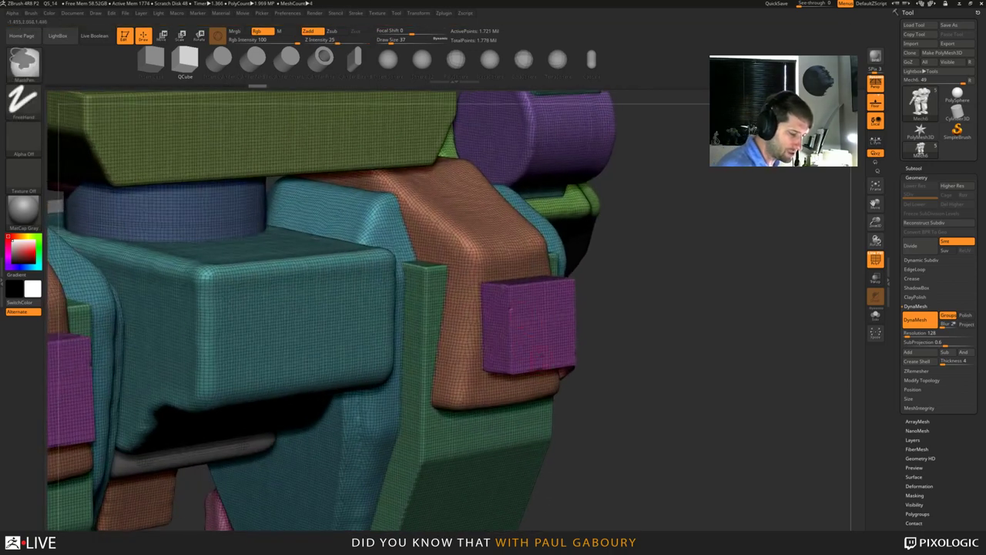
pyautogui.keyDown('ctrl'); pyautogui.keyDown('shift'); pyautogui.click(530, 329); pyautogui.keyUp('shift'); pyautogui.keyUp('ctrl')
pyautogui.moveTo(625, 405)
pyautogui.mouseDown()
pyautogui.moveTo(736, 401)
pyautogui.moveTo(686, 424)
pyautogui.moveTo(634, 388)
pyautogui.mouseUp()
pyautogui.keyDown('ctrl'); pyautogui.keyDown('shift'); pyautogui.click(637, 392); pyautogui.keyUp('shift'); pyautogui.keyUp('ctrl')
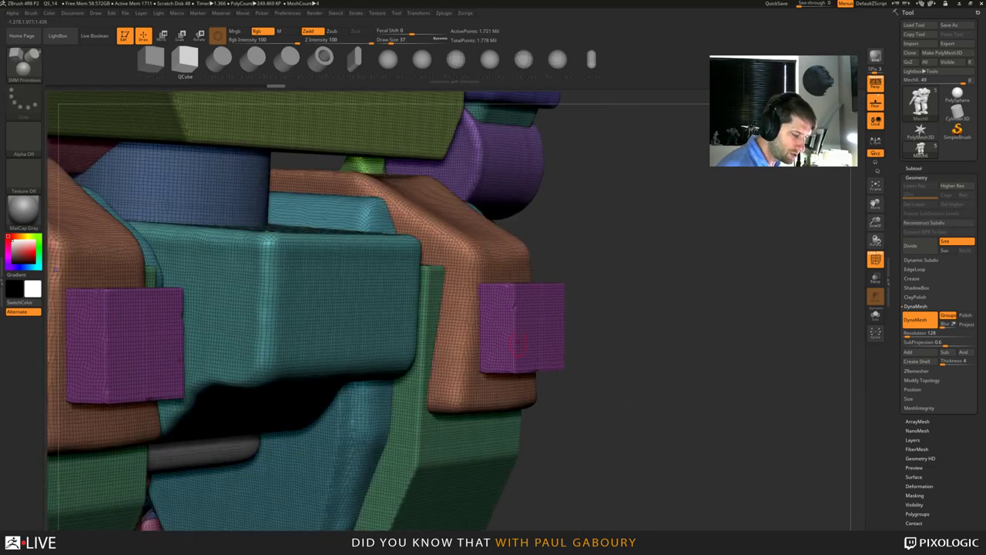
pyautogui.keyDown('ctrl'); pyautogui.moveTo(583, 429); pyautogui.dragTo(586, 383, button='right'); pyautogui.keyUp('ctrl')
# Mask everything except the thigh cubes' polygroup in Move mode and view the mech from the front.
pyautogui.press('w')
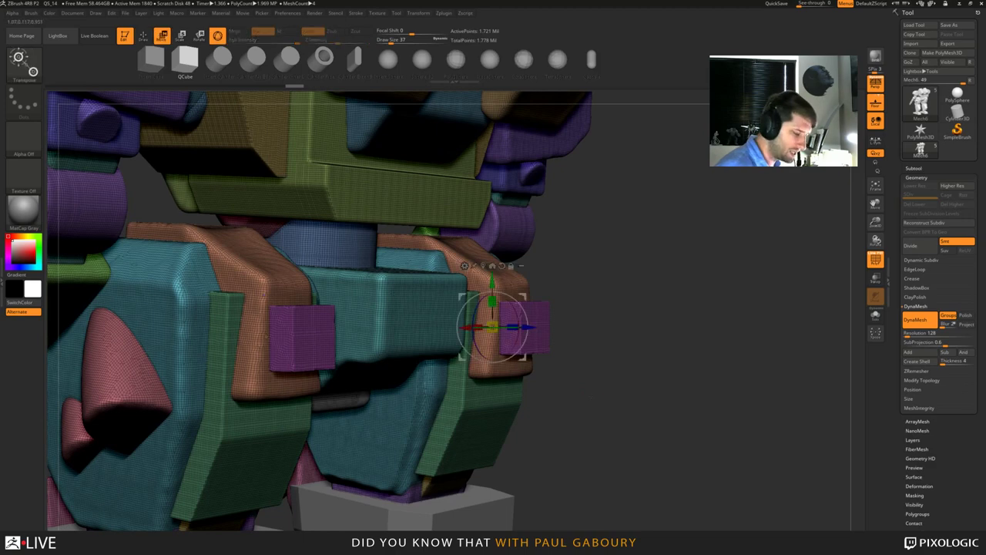
pyautogui.keyDown('ctrl'); pyautogui.click(303, 358); pyautogui.keyUp('ctrl')
pyautogui.moveTo(543, 387)
pyautogui.mouseDown()
pyautogui.moveTo(542, 421)
pyautogui.moveTo(543, 403)
pyautogui.mouseUp()
pyautogui.moveTo(647, 416); pyautogui.dragTo(567, 414, button='right')
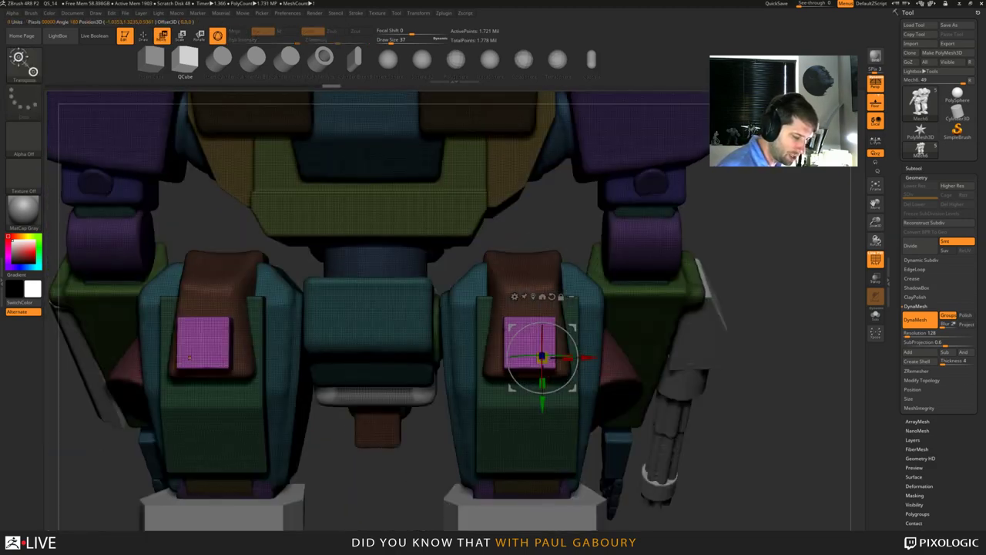
# Try scaling the thigh cubes along X, undo it, and reset the gizmo's mesh orientation.
pyautogui.moveTo(568, 358); pyautogui.dragTo(532, 359)
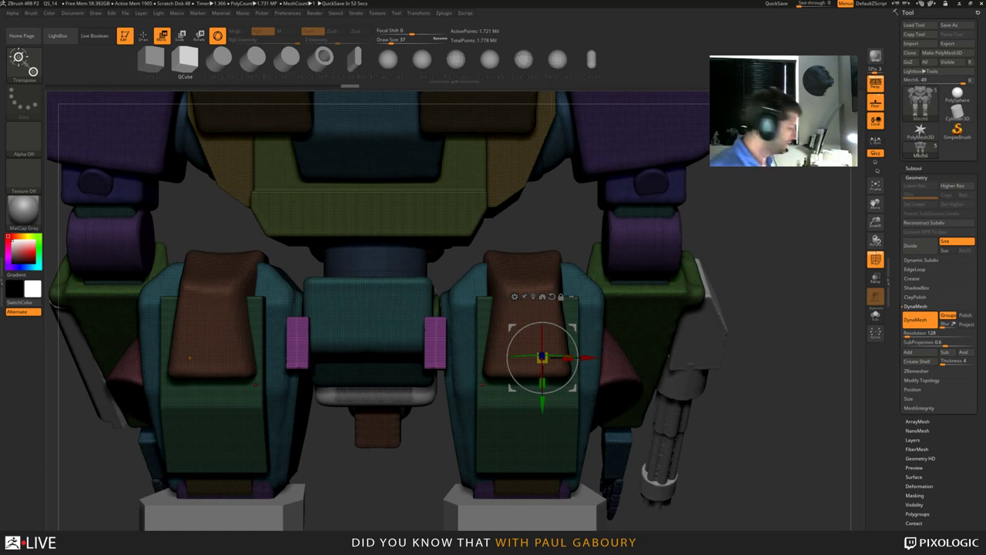
pyautogui.hotkey('ctrl', 'z')
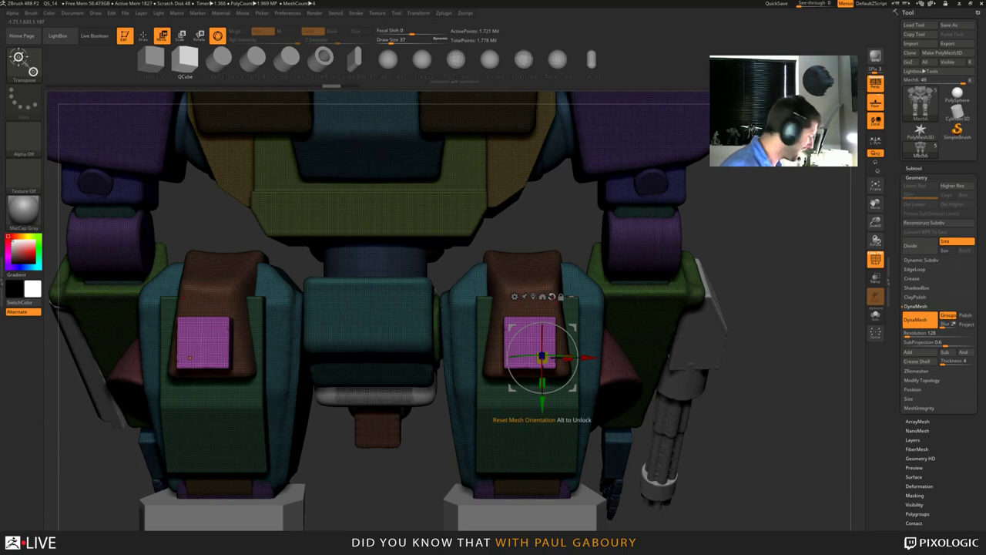
pyautogui.click(552, 296)
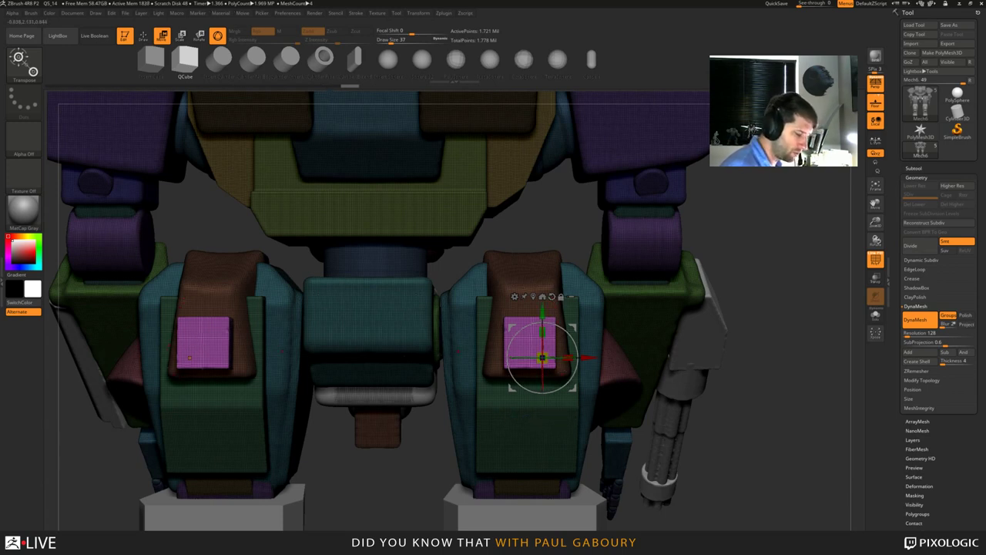
# Try scaling the mirrored thigh cubes along X again with Local Symmetry off, and undo it.
pyautogui.click(189, 356)
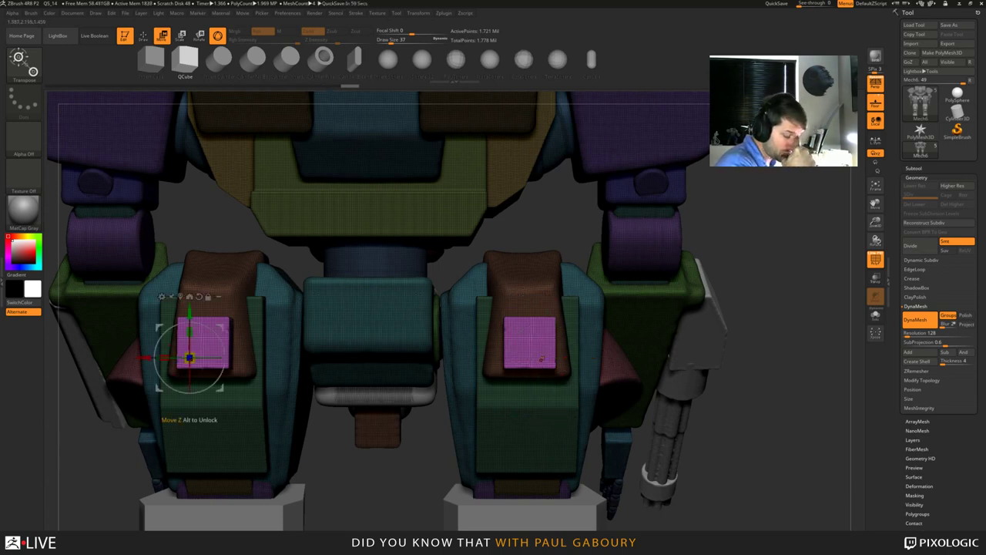
pyautogui.click(541, 356)
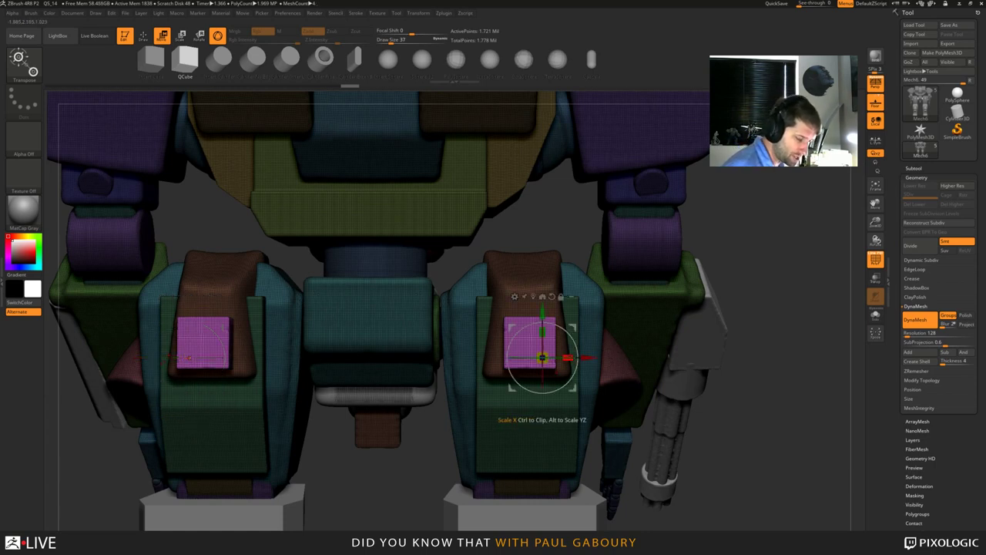
pyautogui.moveTo(568, 358); pyautogui.dragTo(499, 357)
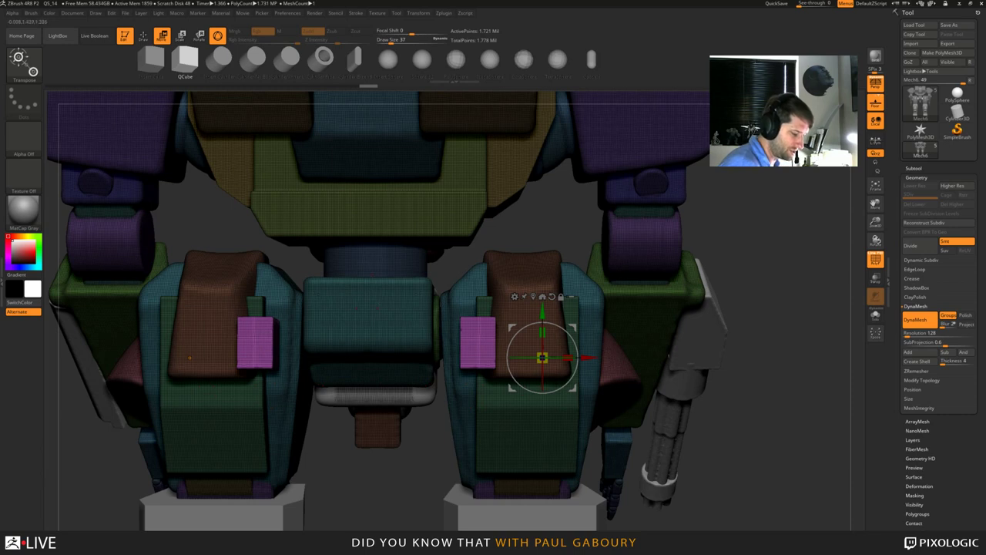
pyautogui.hotkey('ctrl', 'z')
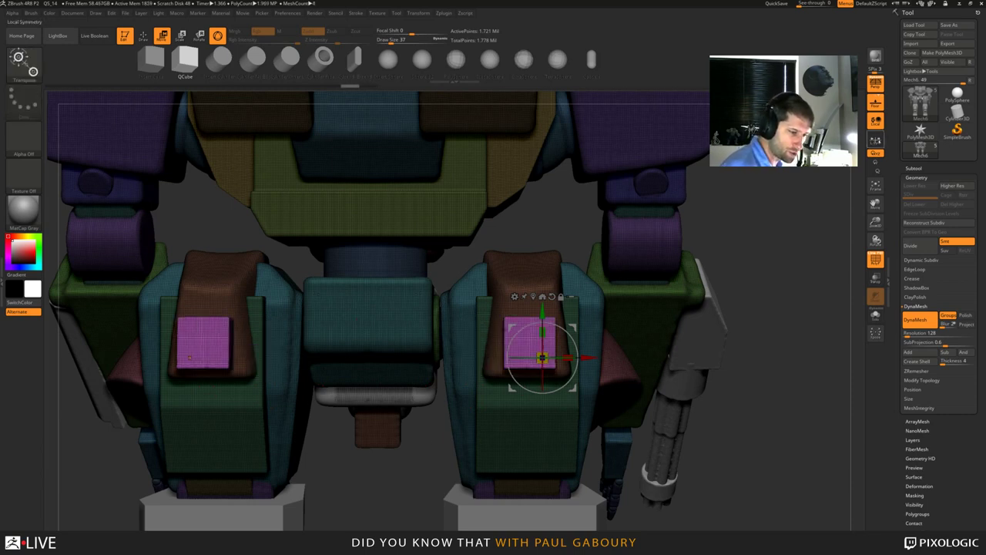
# Turn on Local Symmetry, center the gizmo on the unmasked cube, and narrow both cubes along X into slim blocks.
pyautogui.click(877, 141)
pyautogui.click(533, 297)
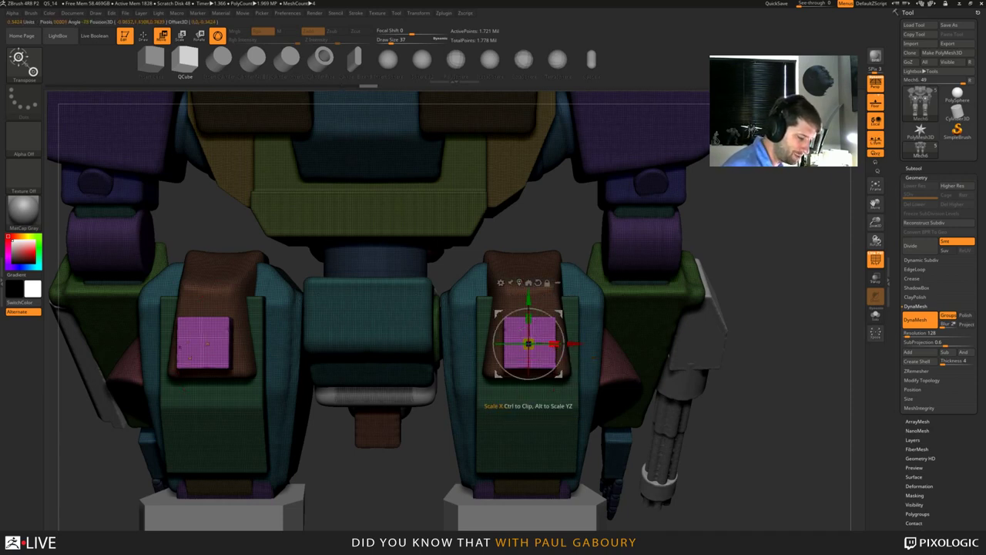
pyautogui.moveTo(555, 344); pyautogui.dragTo(538, 344)
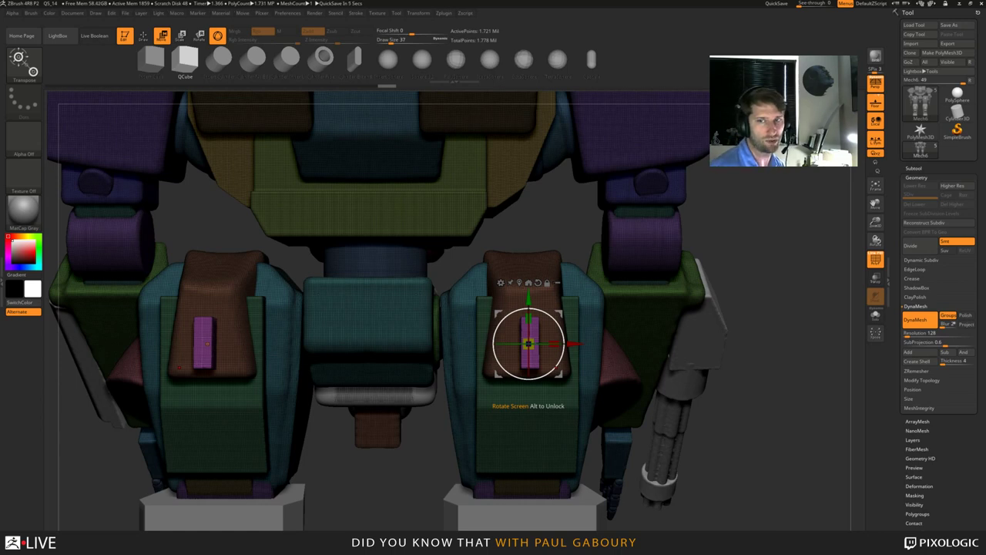
# Rotate the slim blocks on the thigh plates about their X axis from a side view.
pyautogui.moveTo(759, 432); pyautogui.dragTo(766, 428)
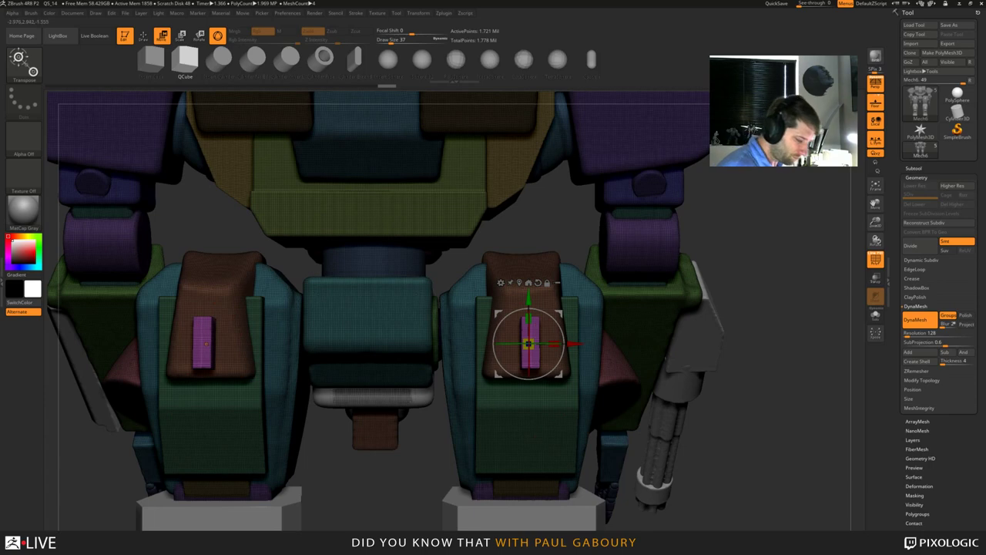
pyautogui.moveTo(759, 432)
pyautogui.keyDown('ctrl'); pyautogui.mouseDown(button='right')
pyautogui.moveTo(759, 377)
pyautogui.moveTo(804, 399)
pyautogui.mouseUp(button='right'); pyautogui.keyUp('ctrl')
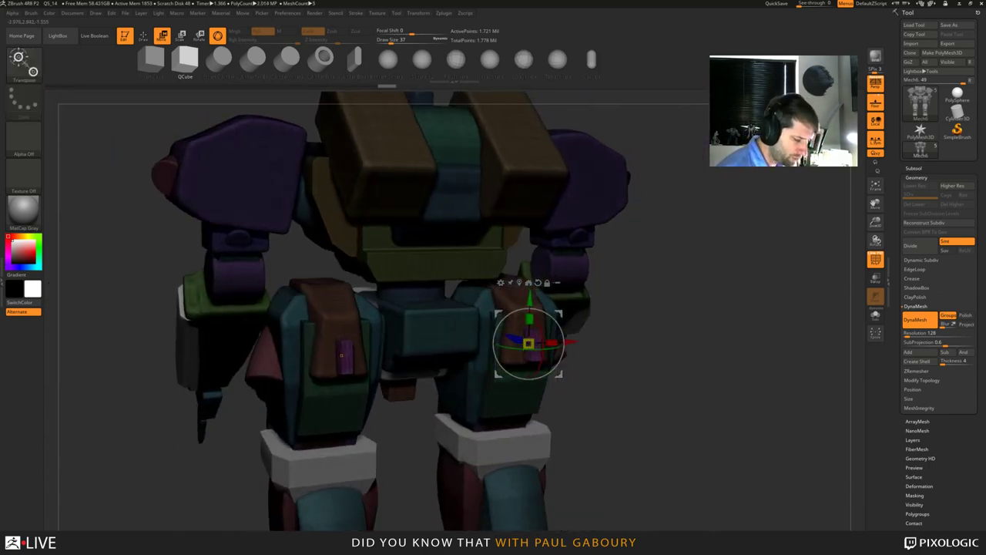
pyautogui.moveTo(724, 399)
pyautogui.mouseDown(button='right')
pyautogui.moveTo(817, 389)
pyautogui.moveTo(817, 440)
pyautogui.mouseUp(button='right')
pyautogui.click(550, 351)
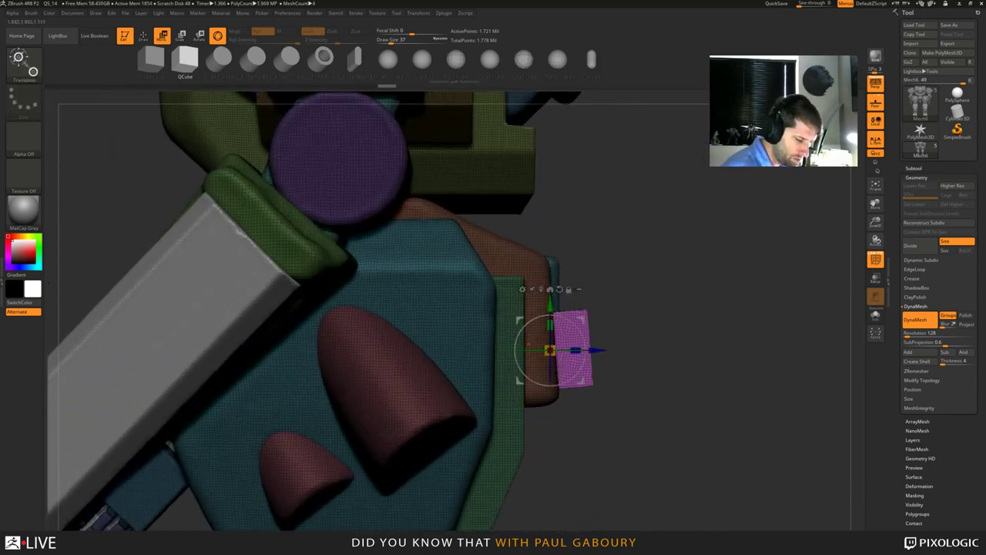
pyautogui.moveTo(581, 336)
pyautogui.mouseDown()
pyautogui.moveTo(569, 320)
pyautogui.moveTo(579, 330)
pyautogui.mouseUp()
pyautogui.moveTo(569, 411); pyautogui.dragTo(541, 399)
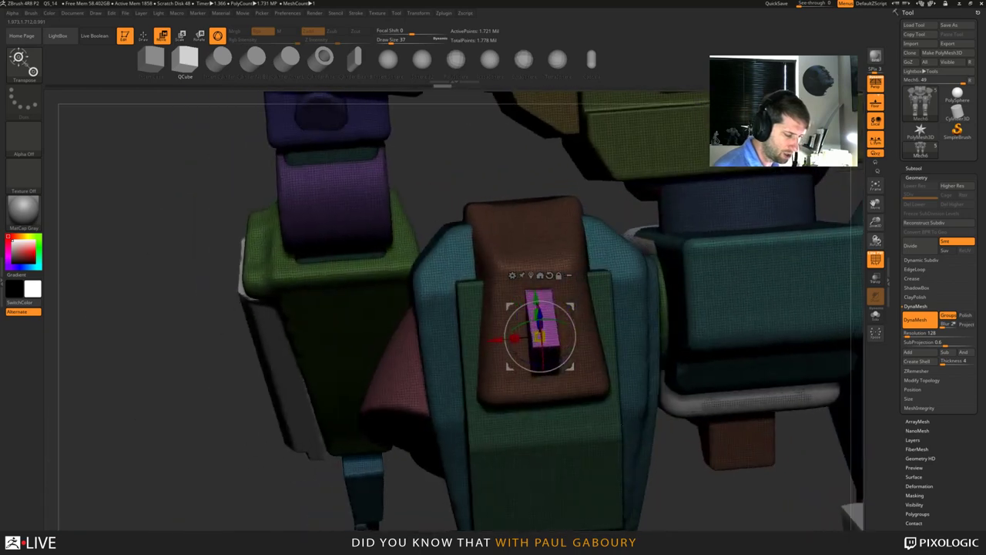
# Duplicate the rotated slim blocks sideways along X so each thigh plate carries two side by side.
pyautogui.moveTo(454, 370); pyautogui.dragTo(466, 339, button='right')
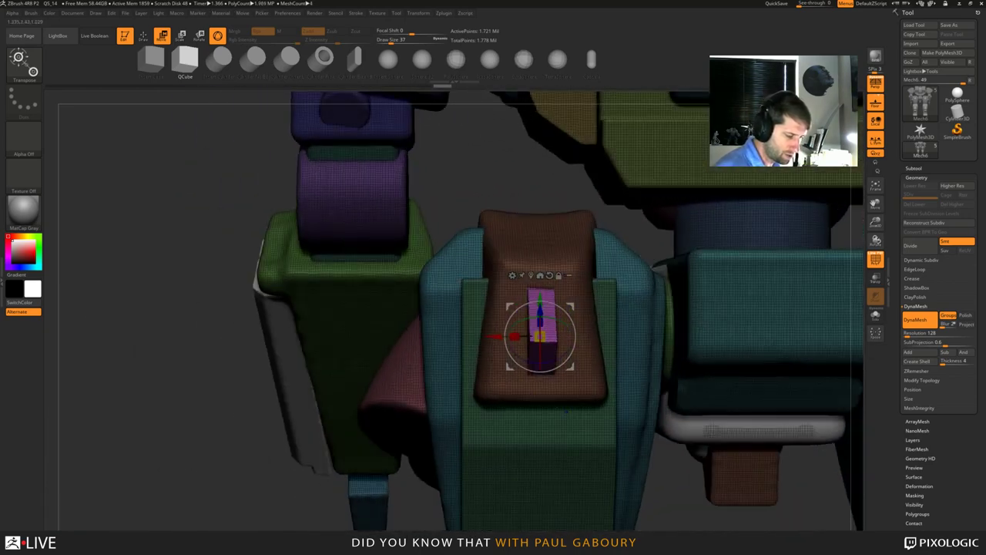
pyautogui.moveTo(494, 336); pyautogui.dragTo(554, 336)
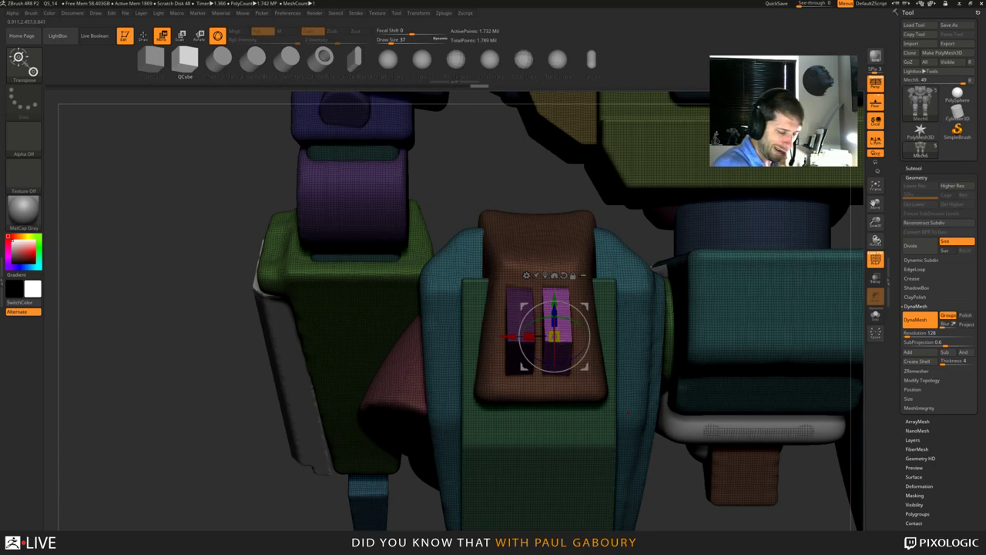
pyautogui.moveTo(630, 412)
pyautogui.keyDown('ctrl'); pyautogui.mouseDown(button='right')
pyautogui.moveTo(632, 354)
pyautogui.moveTo(700, 388)
pyautogui.moveTo(637, 336)
pyautogui.moveTo(639, 385)
pyautogui.mouseUp(button='right'); pyautogui.keyUp('ctrl')
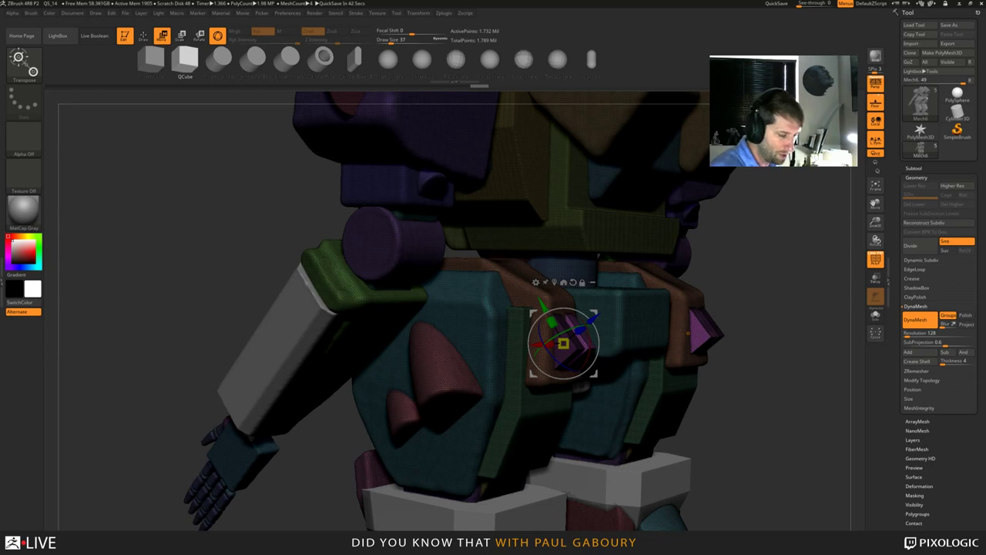
# Invert the mask on the mech and turn off the polyframe display.
pyautogui.hotkey('ctrl', 'i')
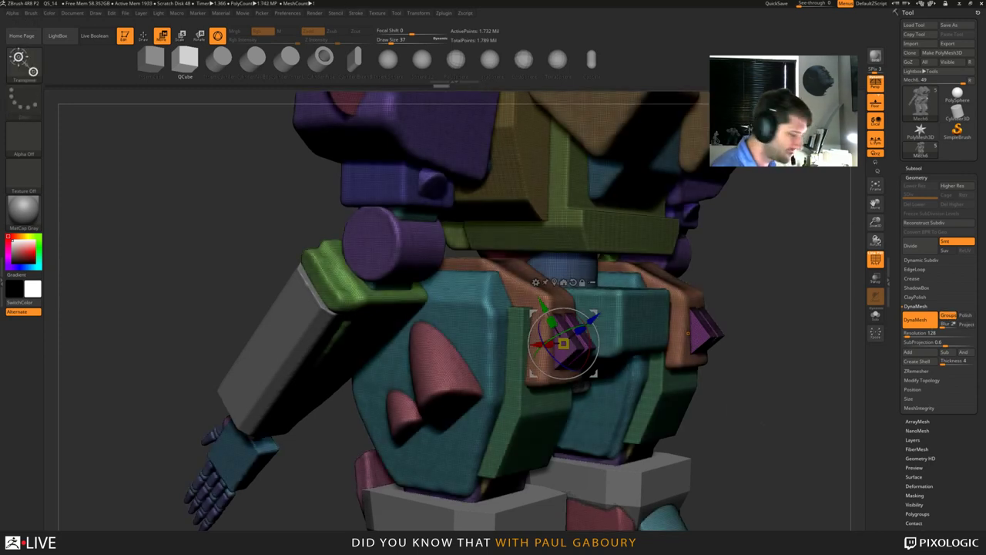
pyautogui.moveTo(809, 412); pyautogui.dragTo(742, 404)
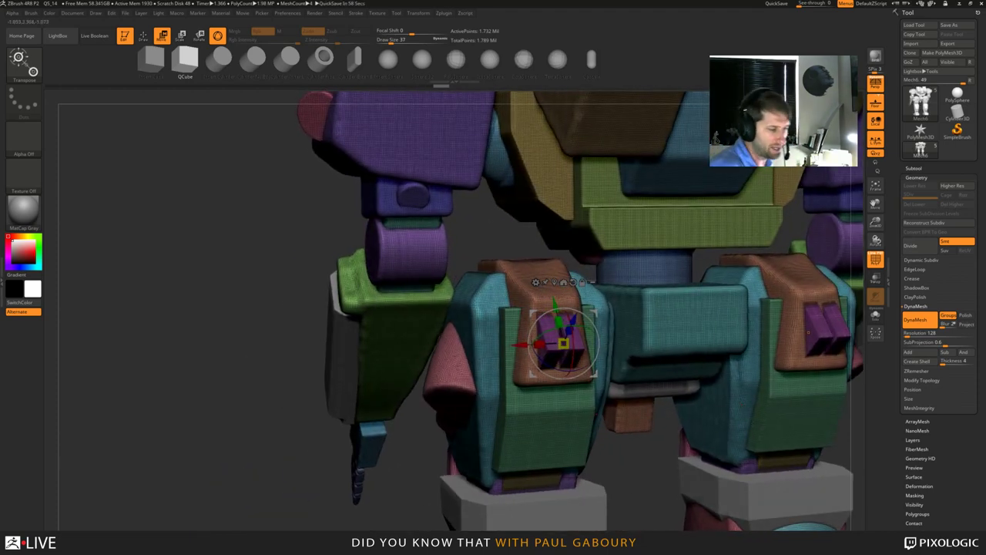
pyautogui.keyDown('ctrl'); pyautogui.moveTo(808, 332); pyautogui.dragTo(578, 295, button='right'); pyautogui.keyUp('ctrl')
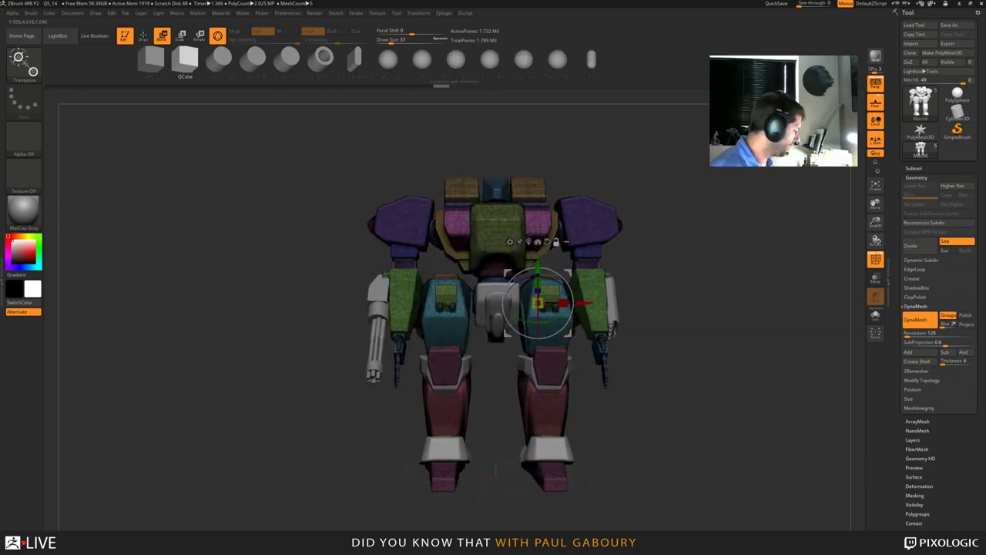
pyautogui.hotkey('shift', 'f')
pyautogui.moveTo(451, 299); pyautogui.dragTo(296, 302, button='right')
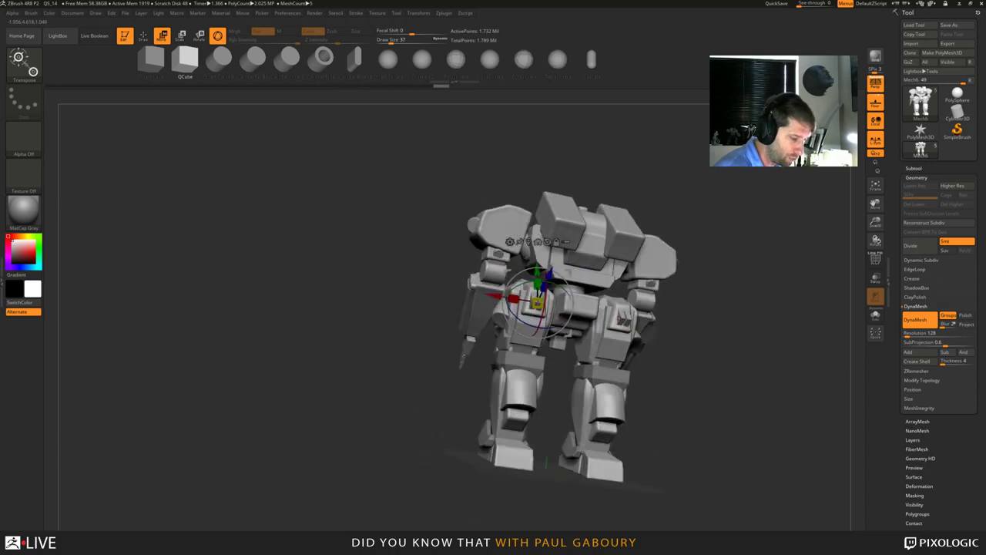
pyautogui.moveTo(546, 462); pyautogui.dragTo(487, 467)
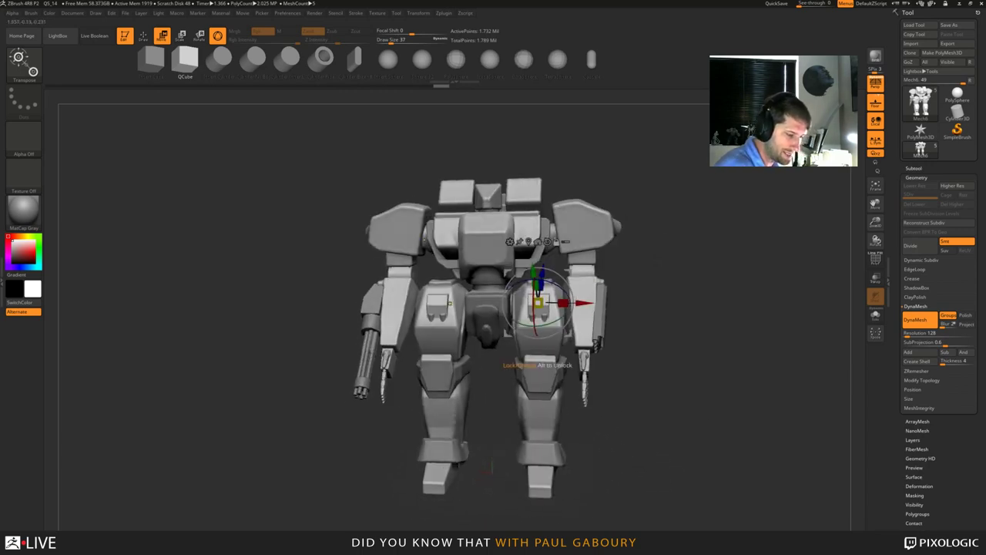
# Return to Draw mode and isolate the polygroup of the two mirrored thigh plates.
pyautogui.keyDown('alt'); pyautogui.moveTo(450, 303); pyautogui.dragTo(392, 364, button='right'); pyautogui.keyUp('alt')
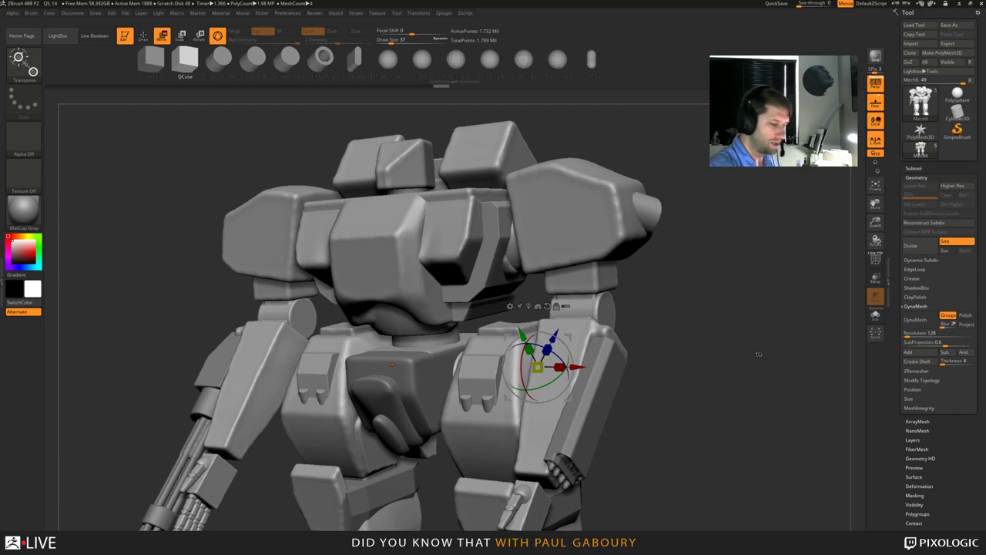
pyautogui.moveTo(758, 354)
pyautogui.mouseDown()
pyautogui.moveTo(639, 333)
pyautogui.moveTo(679, 388)
pyautogui.mouseUp()
pyautogui.press('q')
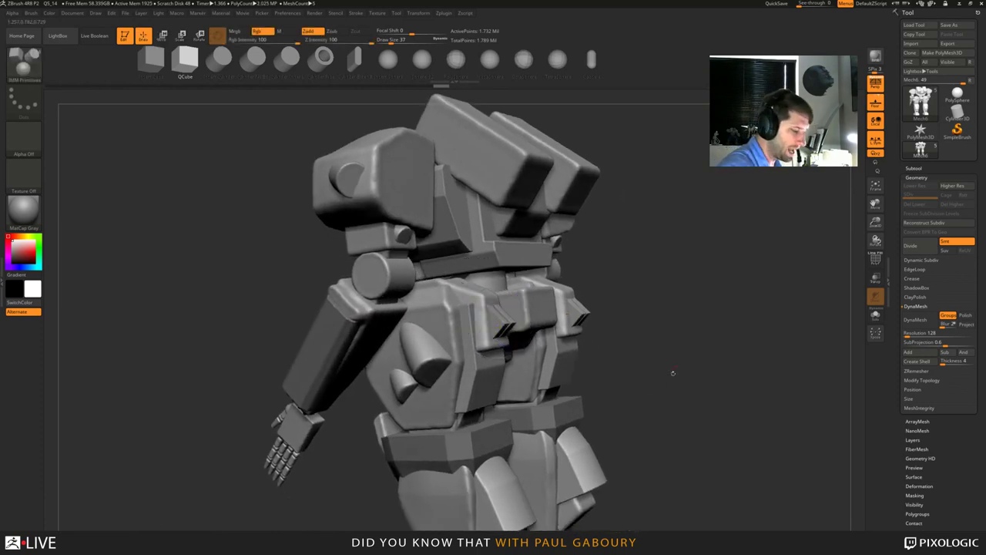
pyautogui.moveTo(672, 373); pyautogui.dragTo(668, 369)
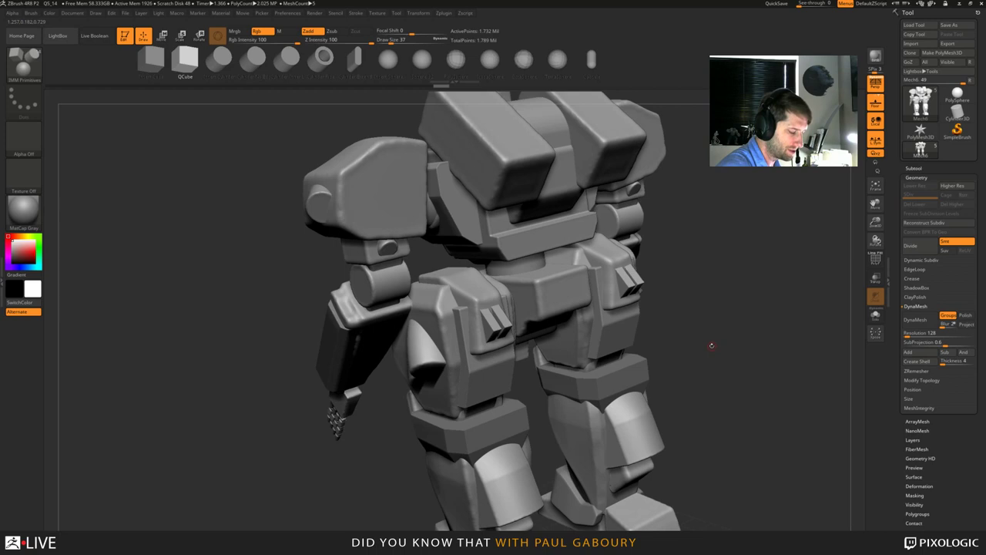
pyautogui.keyDown('ctrl'); pyautogui.keyDown('shift'); pyautogui.click(472, 292); pyautogui.keyUp('shift'); pyautogui.keyUp('ctrl')
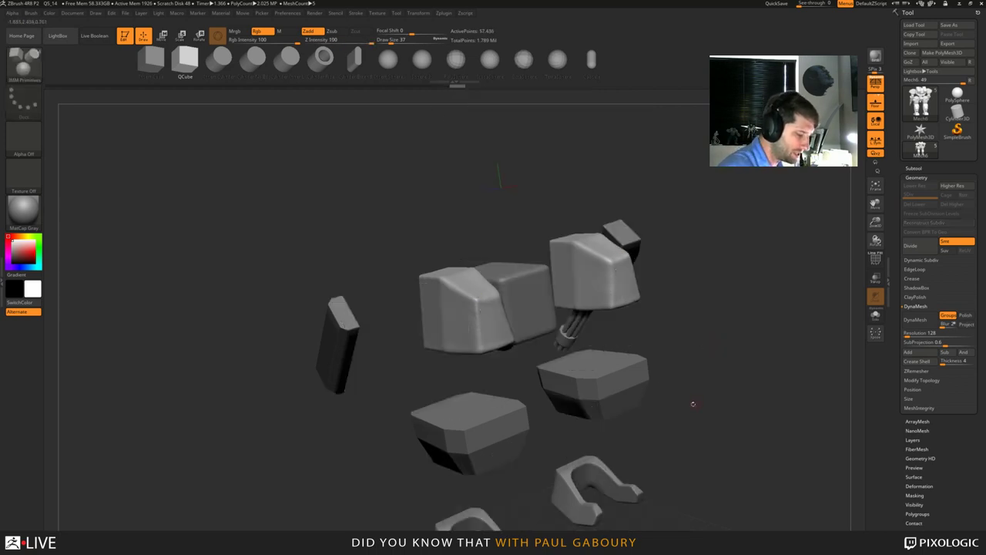
pyautogui.moveTo(694, 403)
pyautogui.mouseDown()
pyautogui.moveTo(759, 389)
pyautogui.moveTo(717, 478)
pyautogui.moveTo(669, 460)
pyautogui.mouseUp()
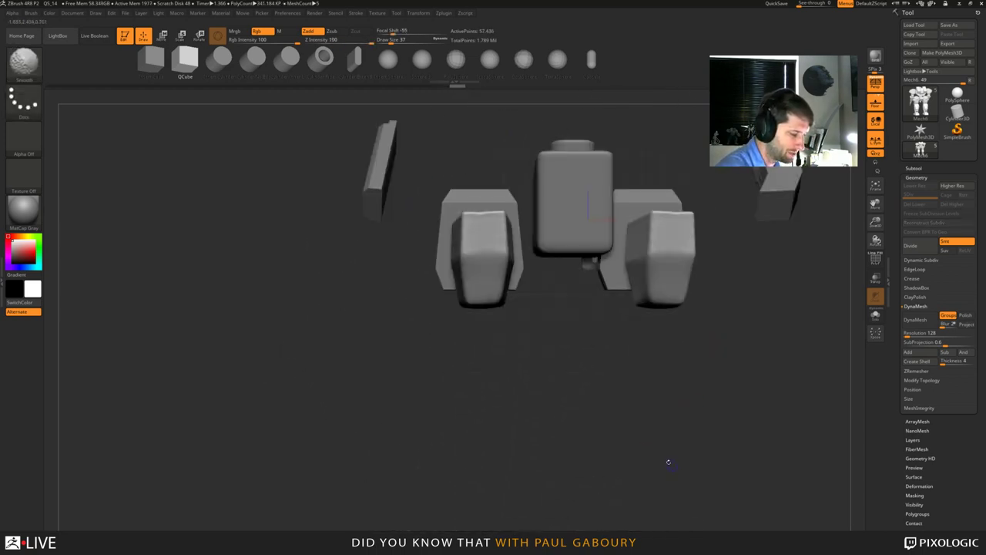
pyautogui.moveTo(533, 414); pyautogui.dragTo(806, 322)
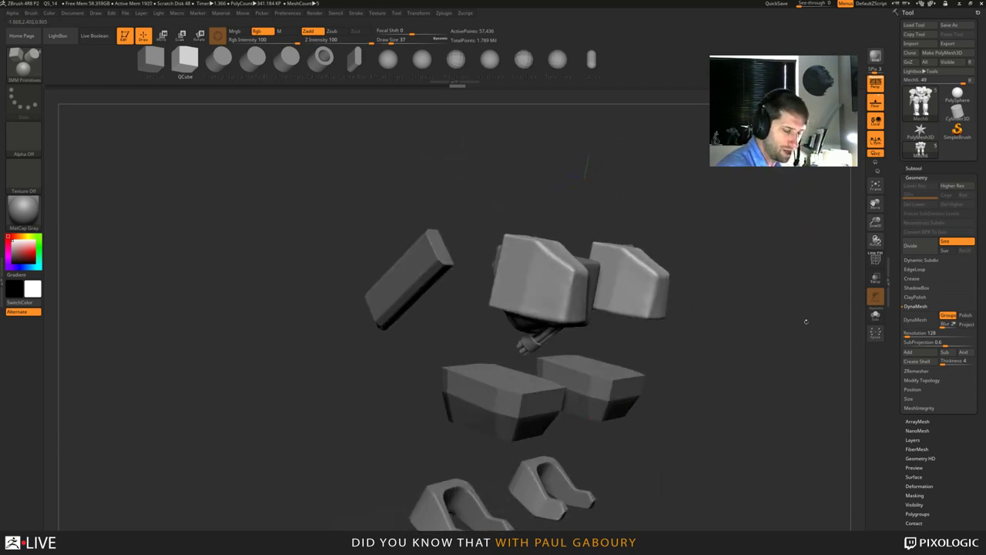
# Split the hidden geometry off from the thigh plates into its own subtool.
pyautogui.click(916, 168)
pyautogui.keyDown('alt'); pyautogui.moveTo(767, 378); pyautogui.dragTo(691, 376); pyautogui.keyUp('alt')
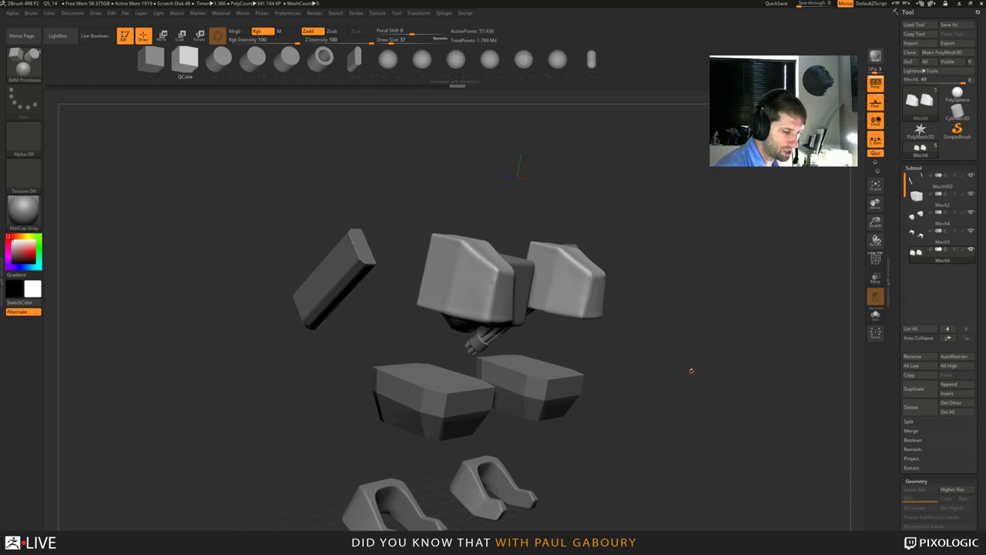
pyautogui.click(910, 422)
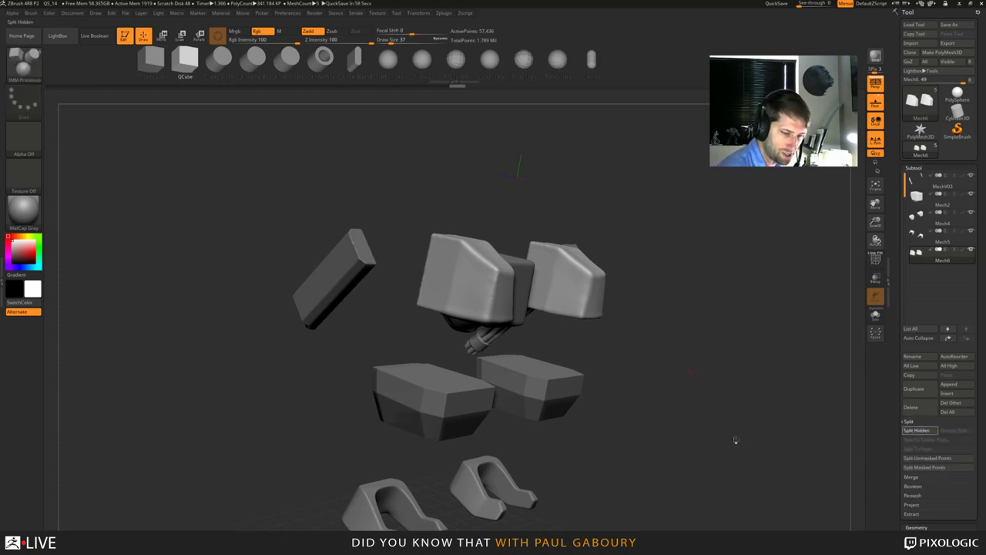
pyautogui.moveTo(749, 359); pyautogui.dragTo(708, 377)
pyautogui.moveTo(708, 377)
pyautogui.keyDown('ctrl'); pyautogui.mouseDown(button='right')
pyautogui.moveTo(675, 381)
pyautogui.moveTo(698, 372)
pyautogui.moveTo(682, 373)
pyautogui.mouseUp(button='right'); pyautogui.keyUp('ctrl')
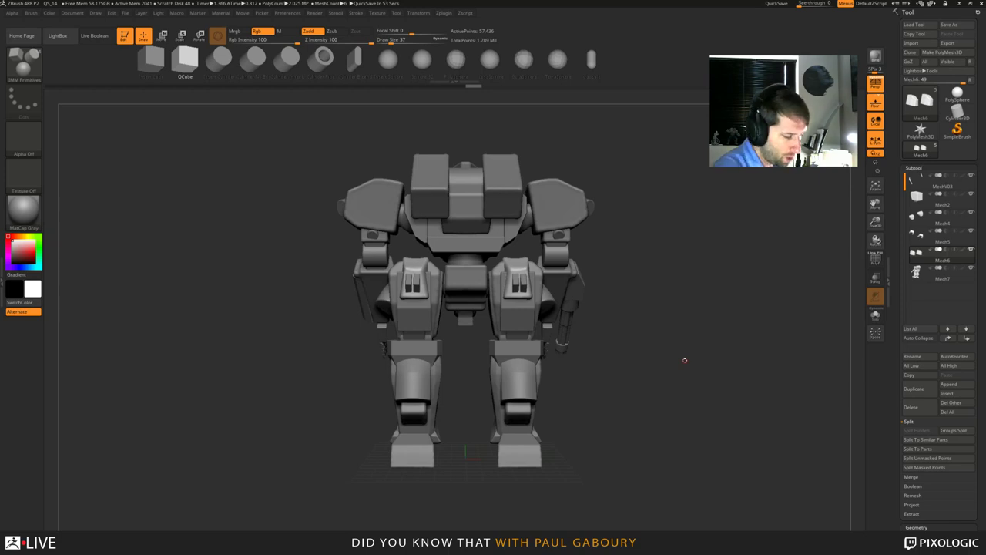
# Hide all other subtools so only the Mech6 thigh plates are shown.
pyautogui.moveTo(651, 355); pyautogui.dragTo(633, 378)
pyautogui.keyDown('ctrl'); pyautogui.moveTo(634, 379); pyautogui.dragTo(632, 425, button='right'); pyautogui.keyUp('ctrl')
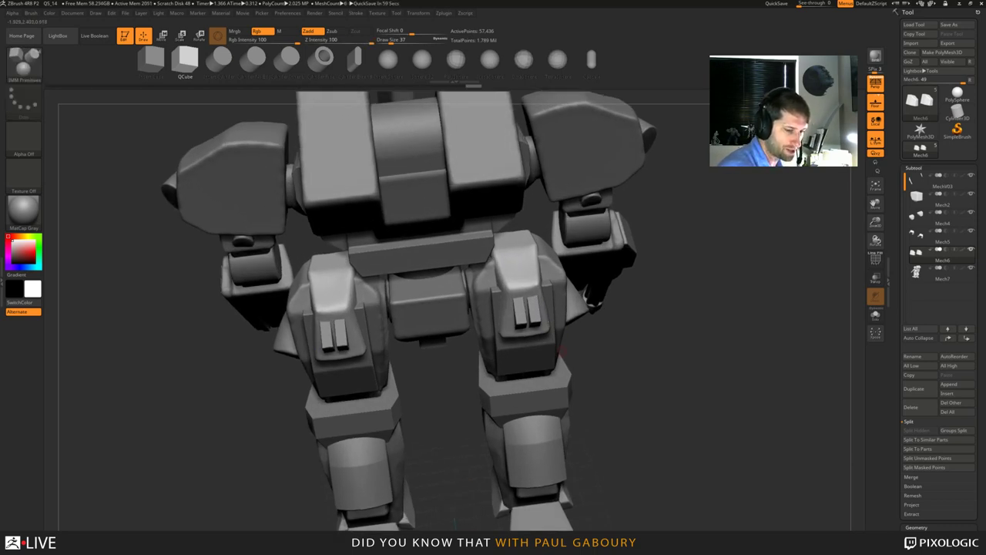
pyautogui.moveTo(917, 253)
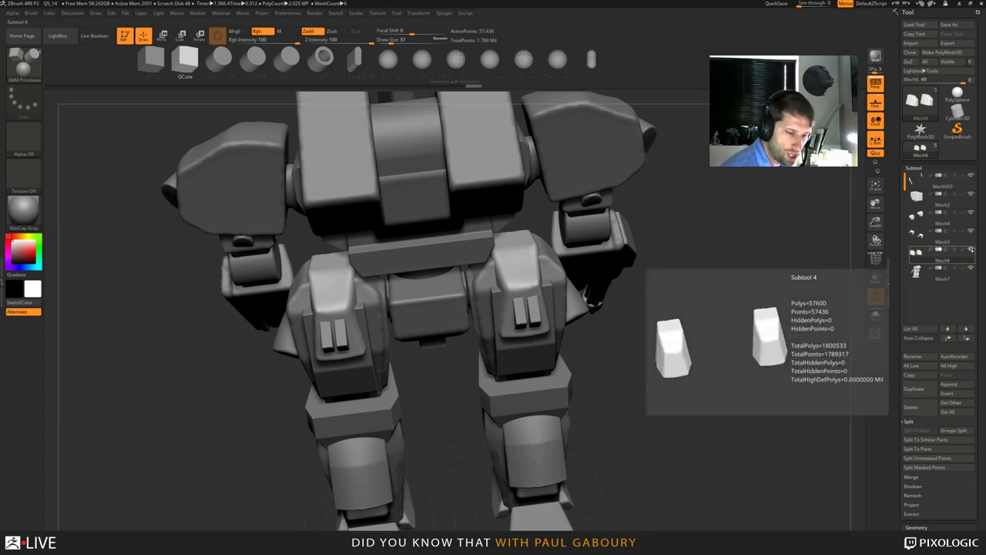
pyautogui.press('shift')
pyautogui.keyDown('shift'); pyautogui.click(971, 249); pyautogui.keyUp('shift')
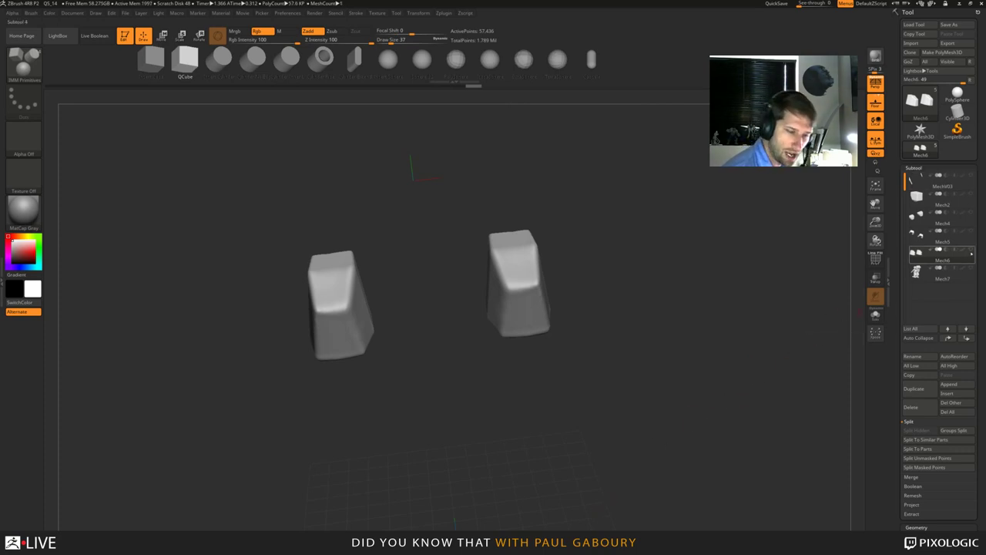
pyautogui.keyDown('shift'); pyautogui.click(971, 251); pyautogui.keyUp('shift')
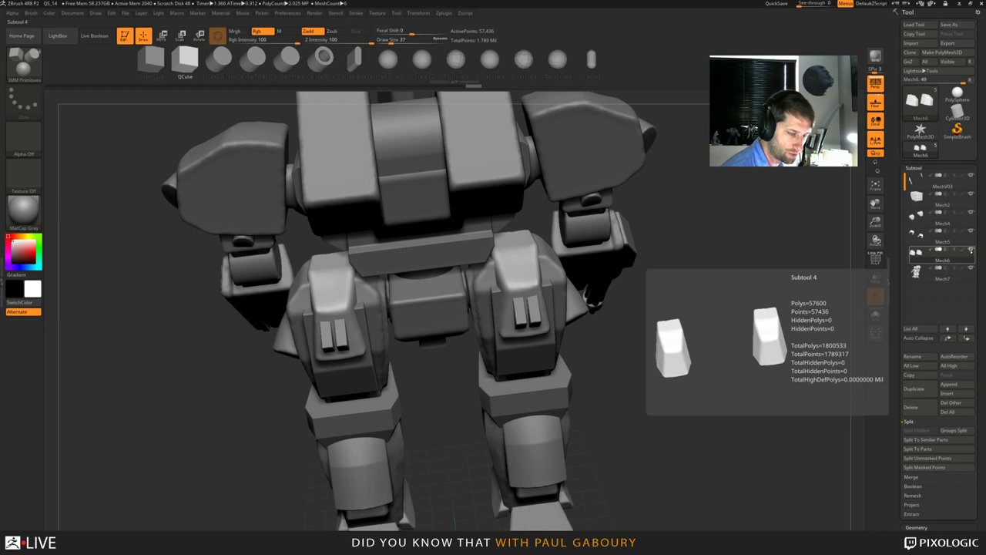
pyautogui.keyDown('shift'); pyautogui.click(970, 250); pyautogui.keyUp('shift')
# Choose the Topology brush and outline the sloping front face of one thigh plate with curves along its edges.
pyautogui.keyDown('alt'); pyautogui.moveTo(678, 414); pyautogui.dragTo(464, 383); pyautogui.keyUp('alt')
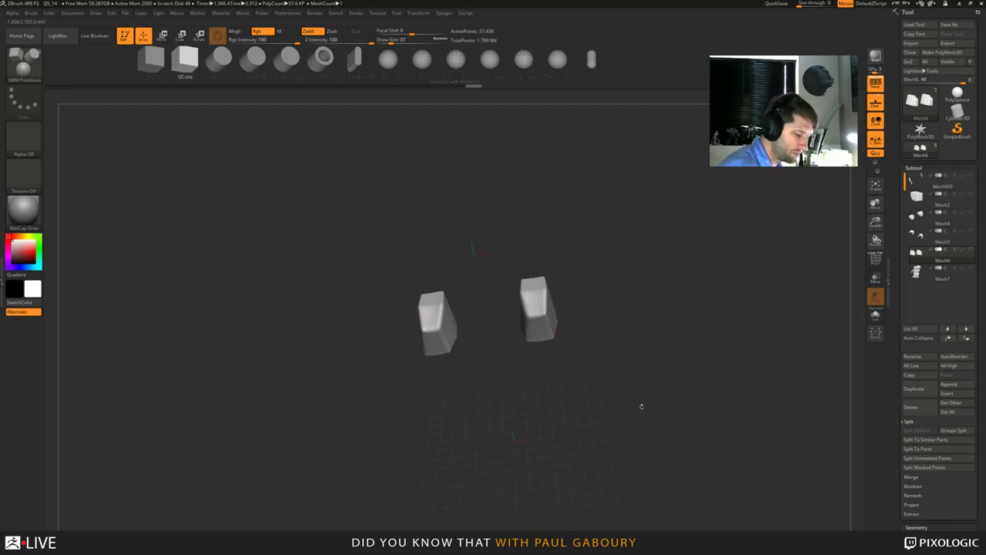
pyautogui.moveTo(662, 431)
pyautogui.mouseDown()
pyautogui.moveTo(673, 423)
pyautogui.moveTo(643, 438)
pyautogui.moveTo(650, 419)
pyautogui.mouseUp()
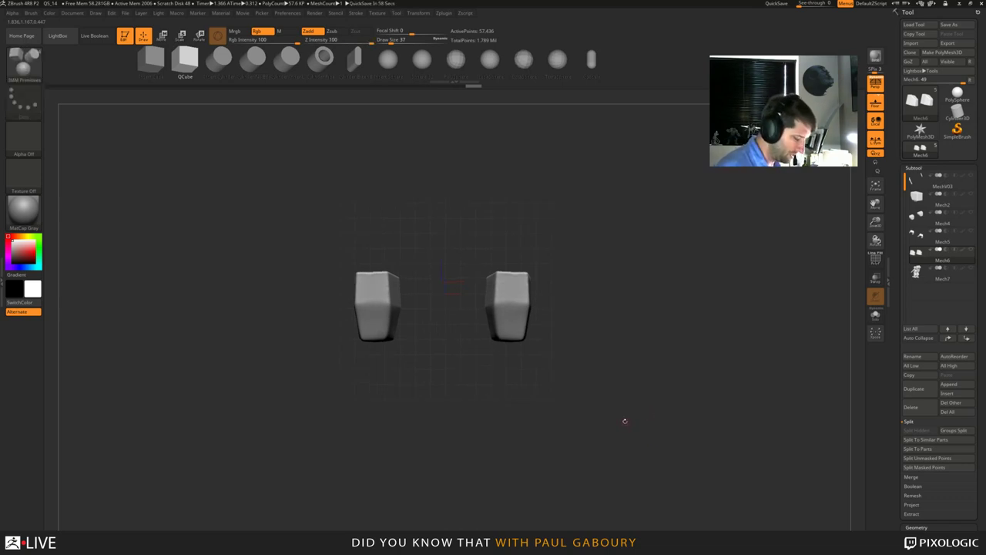
pyautogui.moveTo(626, 422); pyautogui.dragTo(542, 375)
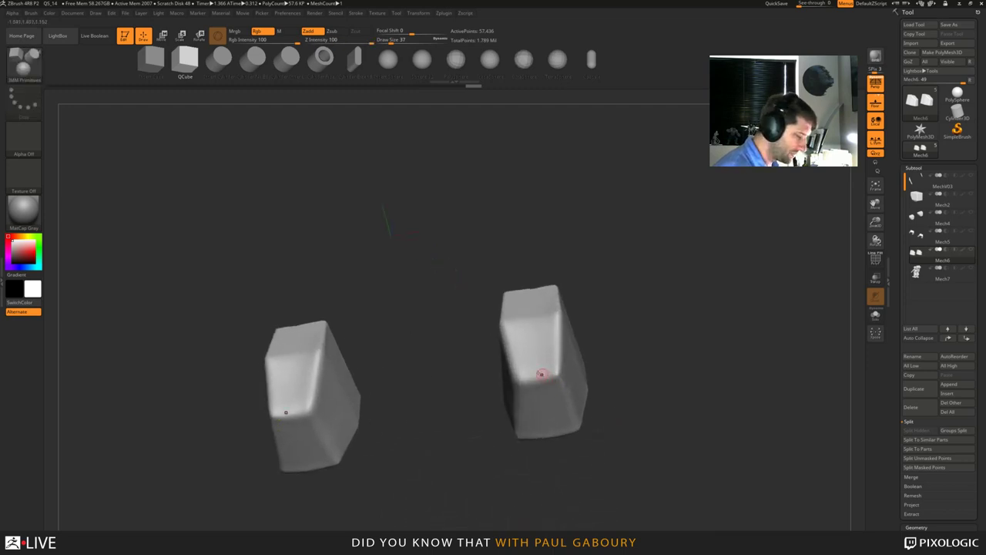
pyautogui.press('b')
pyautogui.press('t')
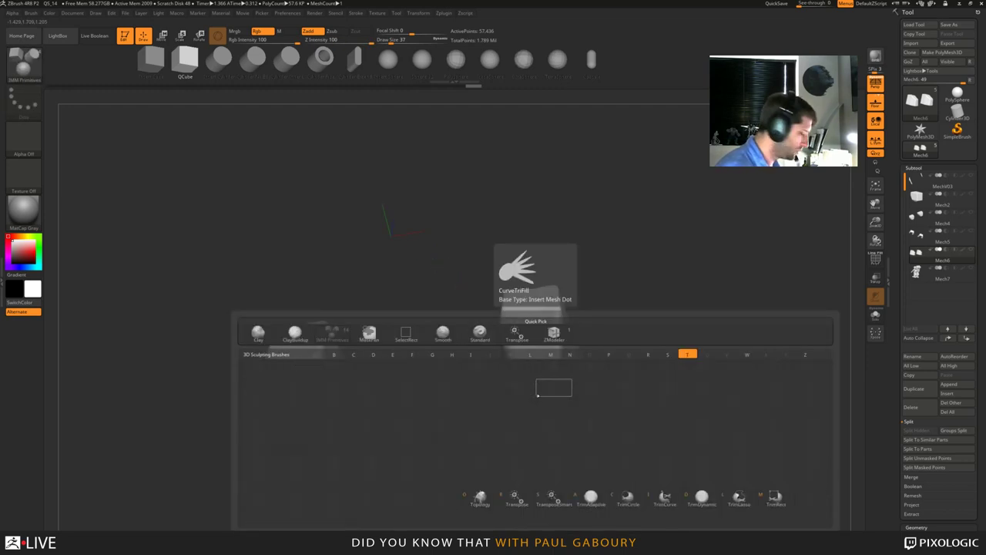
pyautogui.press('o')
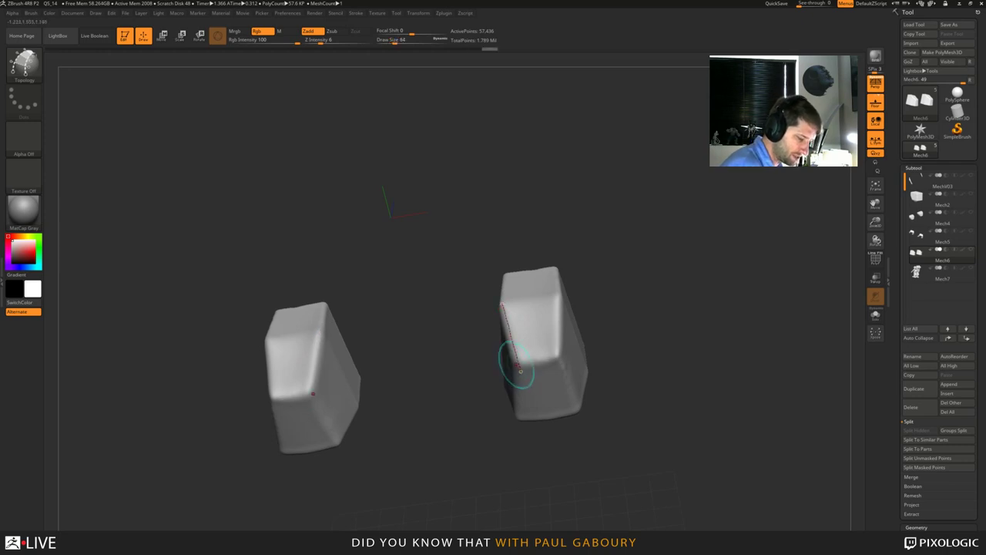
pyautogui.moveTo(520, 363)
pyautogui.mouseDown()
pyautogui.moveTo(569, 352)
pyautogui.moveTo(561, 288)
pyautogui.mouseUp()
pyautogui.moveTo(501, 305); pyautogui.dragTo(568, 295)
pyautogui.moveTo(568, 296); pyautogui.dragTo(542, 291, button='right')
pyautogui.keyDown('ctrl'); pyautogui.moveTo(542, 291); pyautogui.dragTo(542, 303, button='right'); pyautogui.keyUp('ctrl')
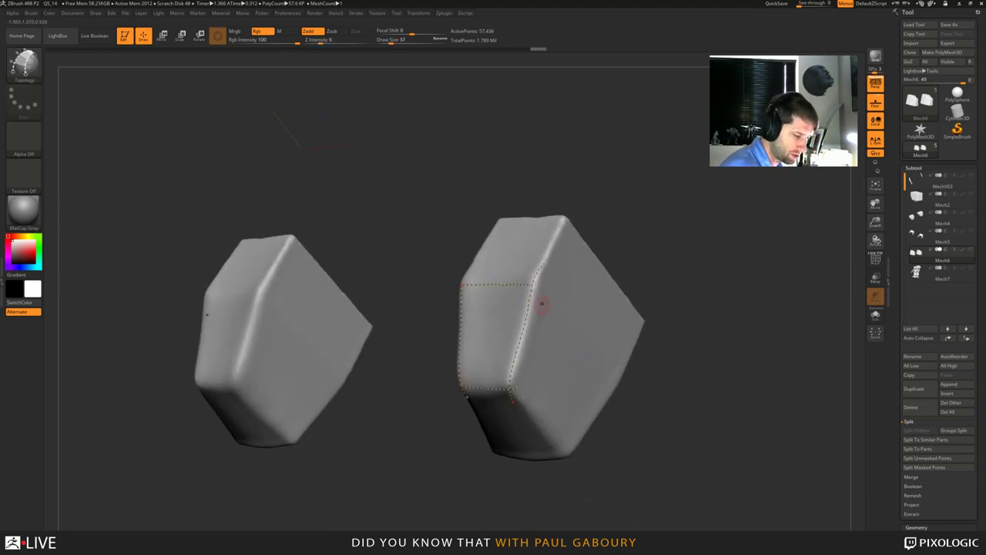
# Redraw the topology curve along the lower edge of the front face, crossing both side curves.
pyautogui.moveTo(560, 349)
pyautogui.mouseDown(button='right')
pyautogui.moveTo(568, 367)
pyautogui.moveTo(531, 430)
pyautogui.mouseUp(button='right')
pyautogui.moveTo(531, 430); pyautogui.dragTo(490, 375)
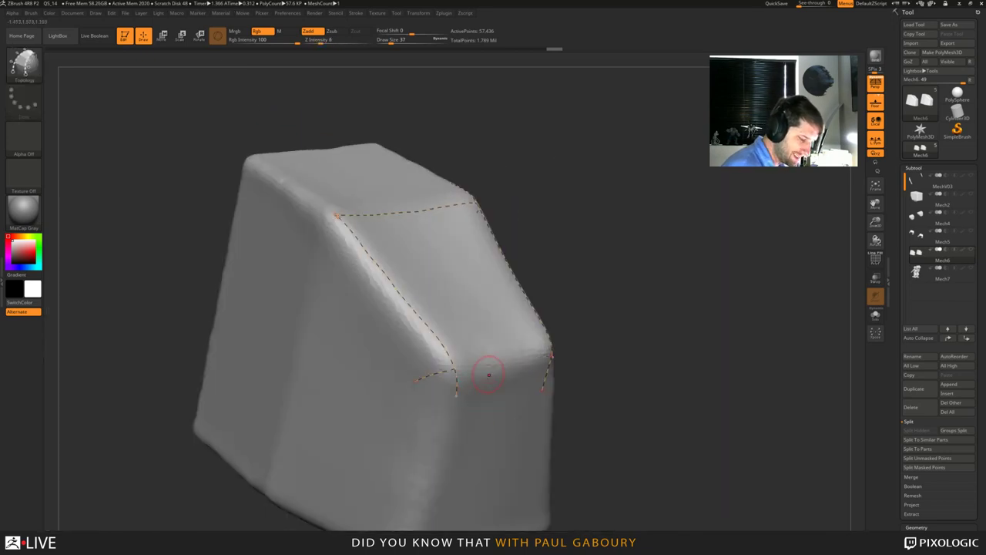
pyautogui.moveTo(489, 376); pyautogui.dragTo(525, 300, button='right')
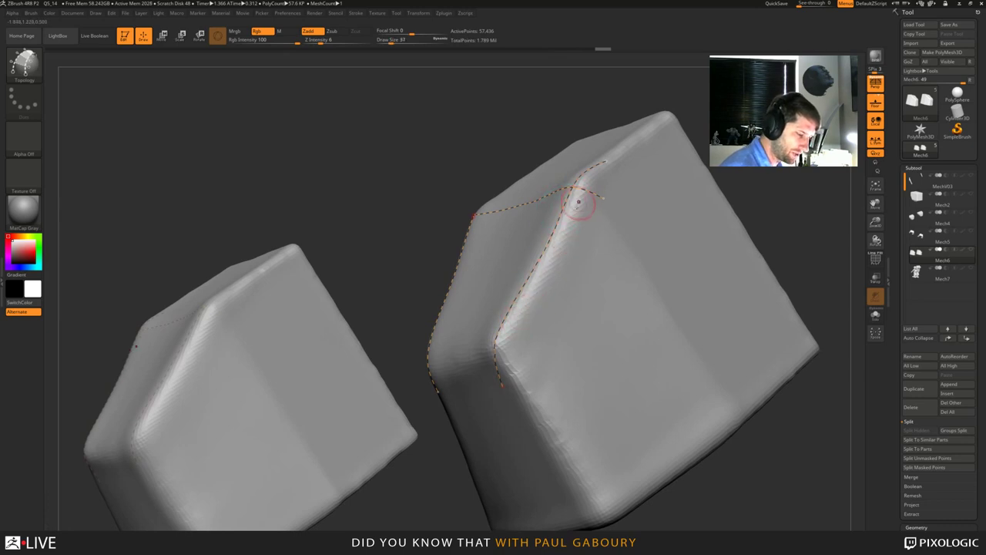
pyautogui.moveTo(420, 377); pyautogui.dragTo(470, 384, button='right')
pyautogui.moveTo(470, 362); pyautogui.dragTo(400, 375)
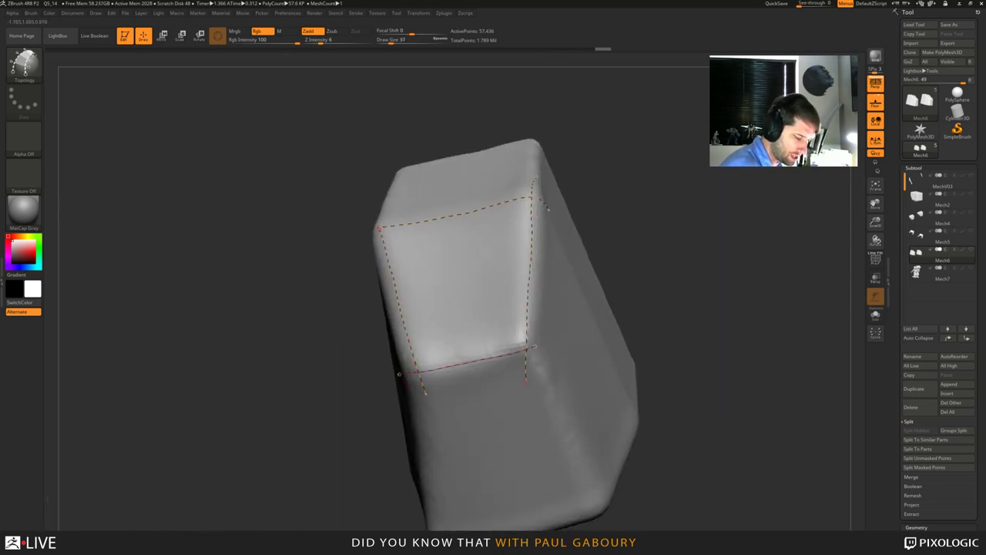
pyautogui.moveTo(535, 347); pyautogui.dragTo(543, 344)
# Redraw the open side edge's topology curve past both corners to close the front face into a polygon.
pyautogui.moveTo(568, 387); pyautogui.dragTo(532, 408, button='right')
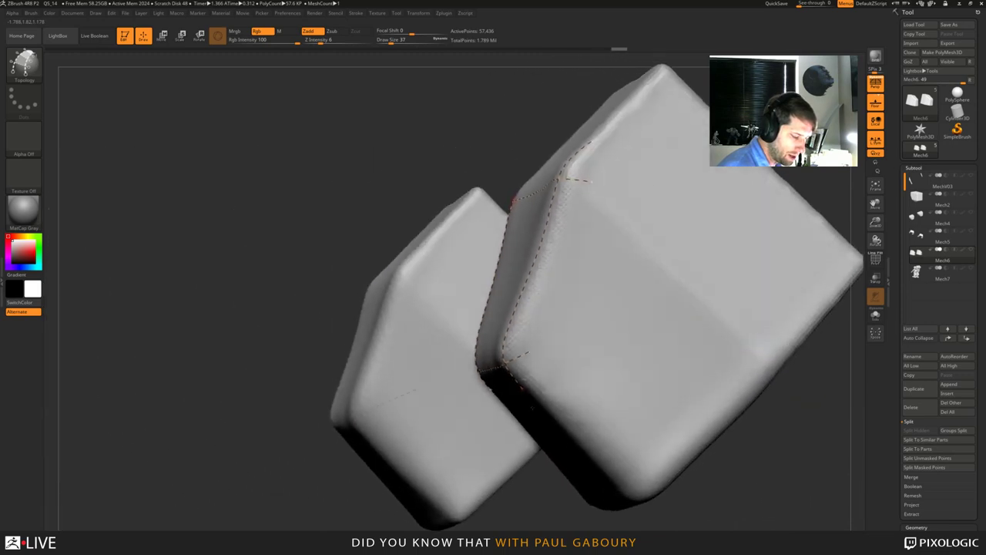
pyautogui.moveTo(514, 202); pyautogui.dragTo(416, 256)
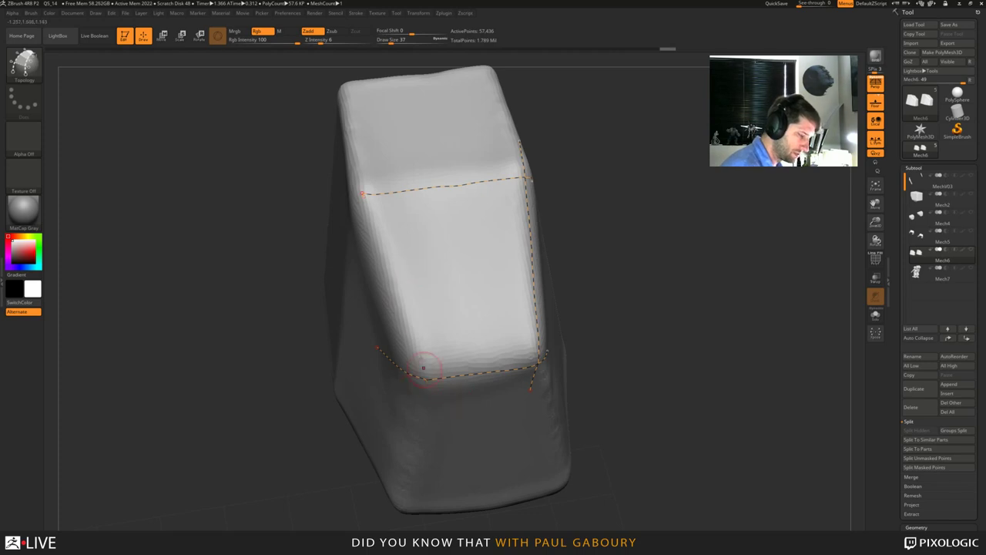
pyautogui.moveTo(363, 166); pyautogui.dragTo(441, 446)
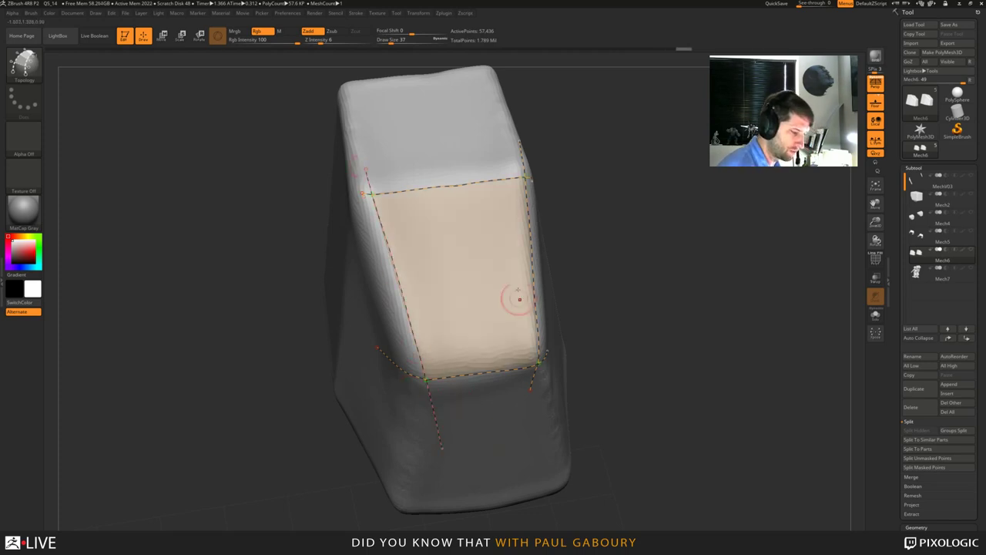
# Draw topology curves along both side edges of the adjoining upper face, and set the brush's draw size to 37.
pyautogui.moveTo(617, 456); pyautogui.dragTo(526, 376)
pyautogui.moveTo(526, 376); pyautogui.dragTo(392, 275, button='right')
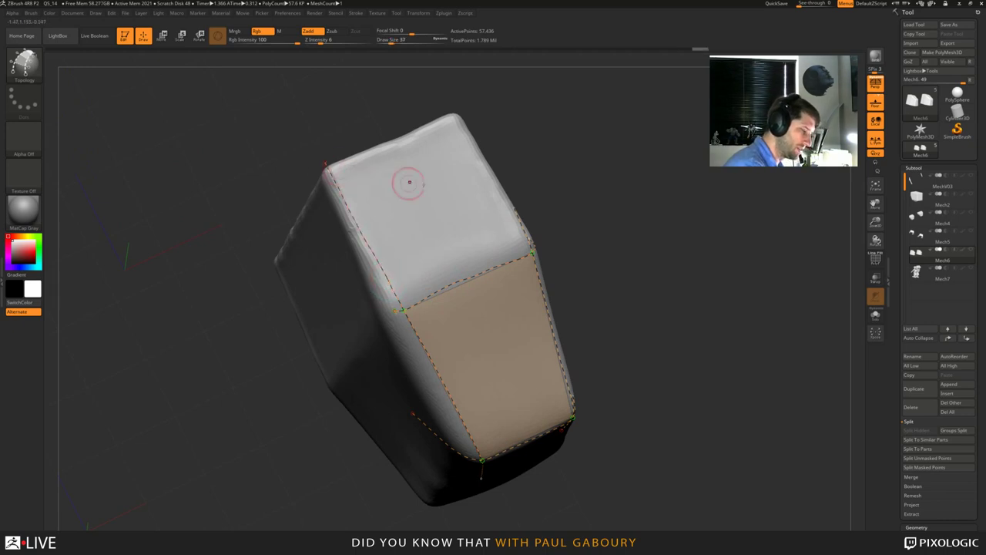
pyautogui.moveTo(505, 202); pyautogui.dragTo(495, 253, button='right')
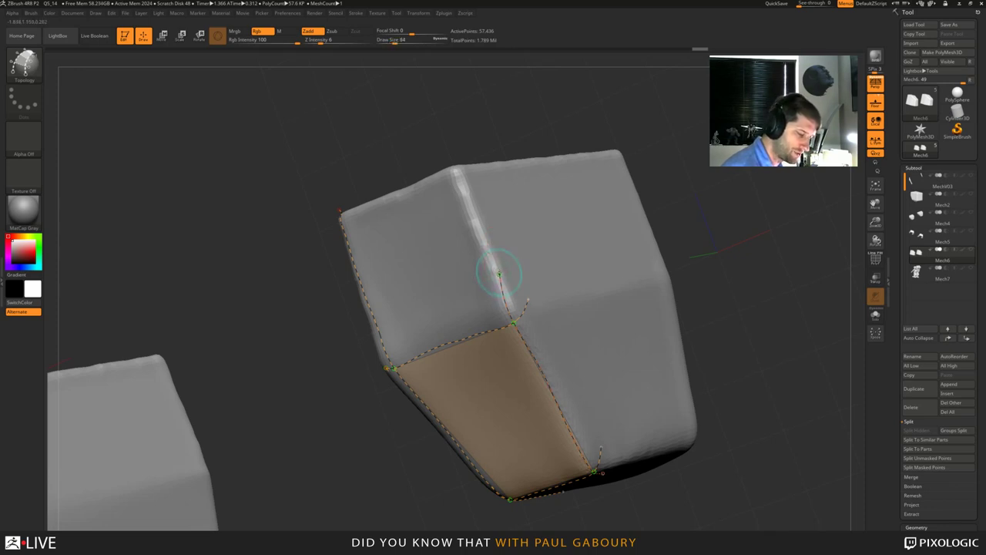
pyautogui.moveTo(464, 179); pyautogui.dragTo(458, 163)
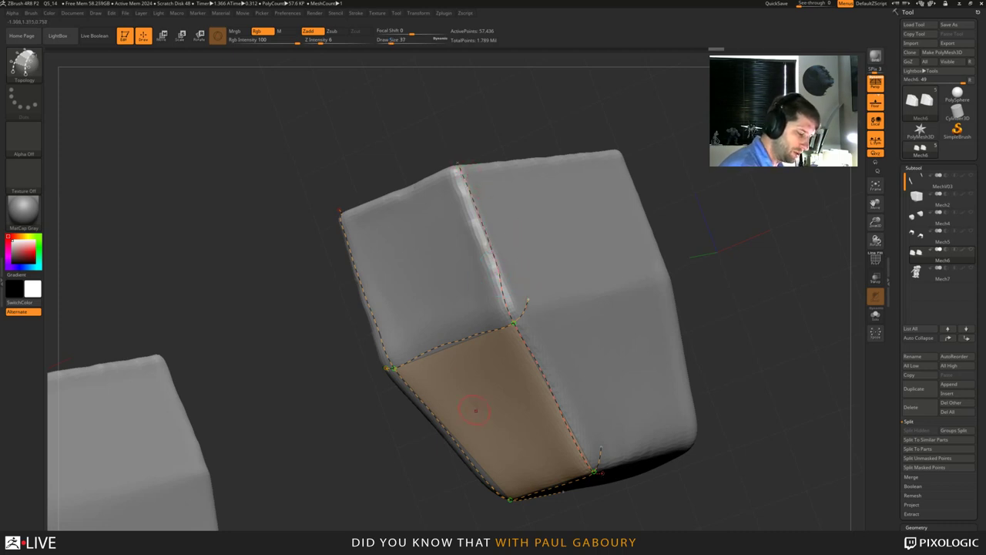
pyautogui.moveTo(475, 411); pyautogui.dragTo(443, 366, button='right')
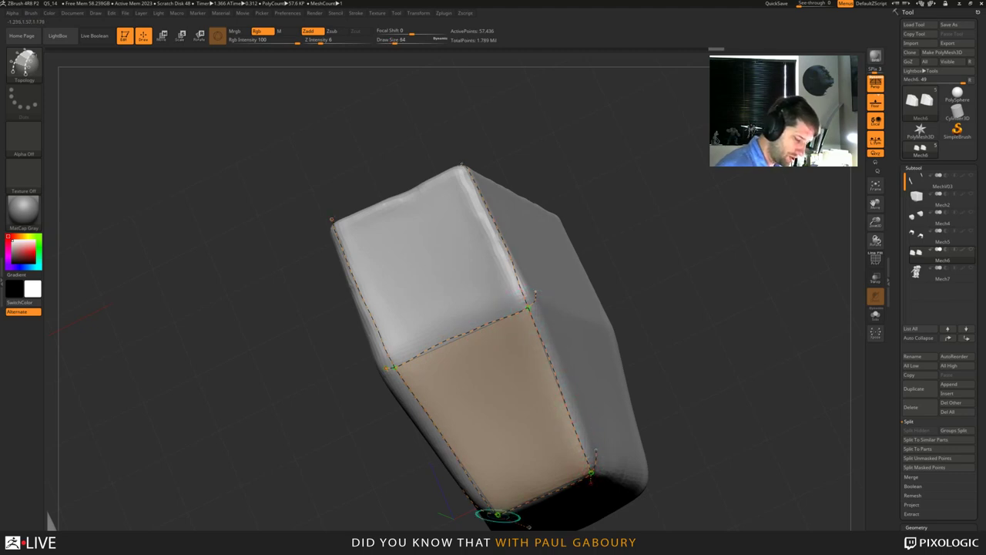
pyautogui.press('[')
pyautogui.press('[')
pyautogui.press('[')
pyautogui.moveTo(390, 377); pyautogui.dragTo(503, 369, button='right')
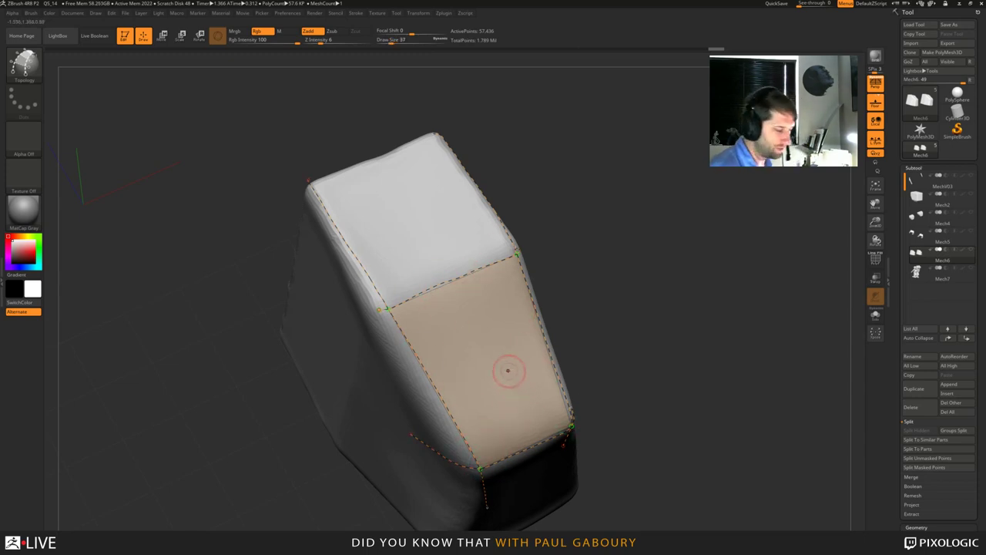
# Undo all the topology curves drawn on the thigh plate.
pyautogui.moveTo(509, 371)
pyautogui.keyDown('ctrl'); pyautogui.mouseDown(button='right')
pyautogui.moveTo(493, 391)
pyautogui.moveTo(502, 403)
pyautogui.mouseUp(button='right'); pyautogui.keyUp('ctrl')
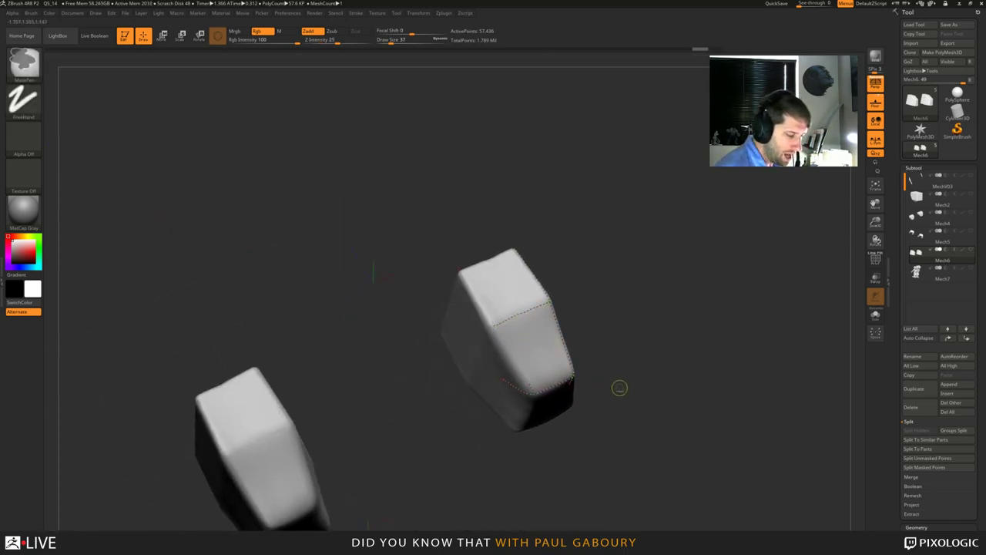
pyautogui.hotkey('ctrl', 'z')
pyautogui.hotkey('ctrl', 'z')
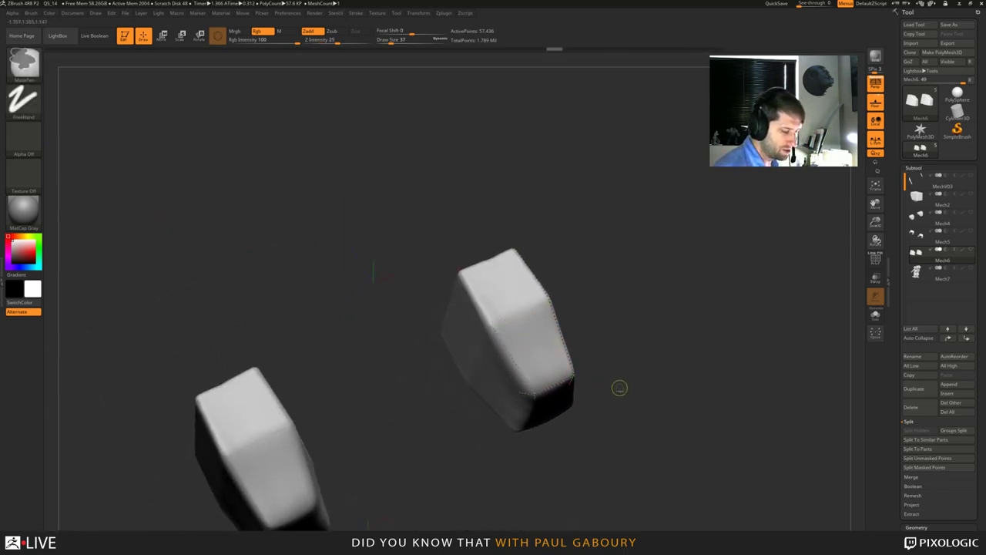
pyautogui.hotkey('ctrl', 'z')
pyautogui.hotkey('ctrl', 'z')
pyautogui.hotkey('ctrl', 'z')
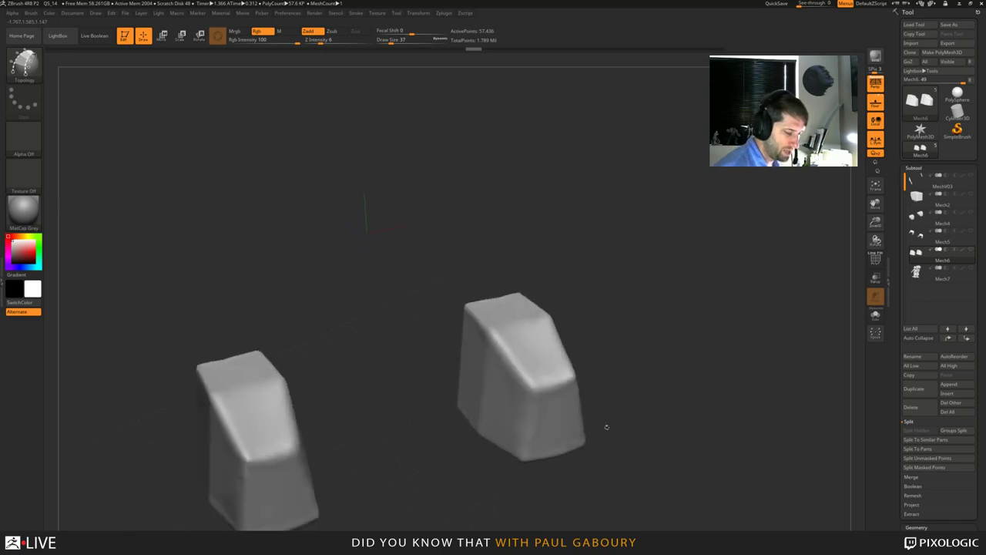
# Switch the active tool to a new ZSphere.
pyautogui.click(921, 104)
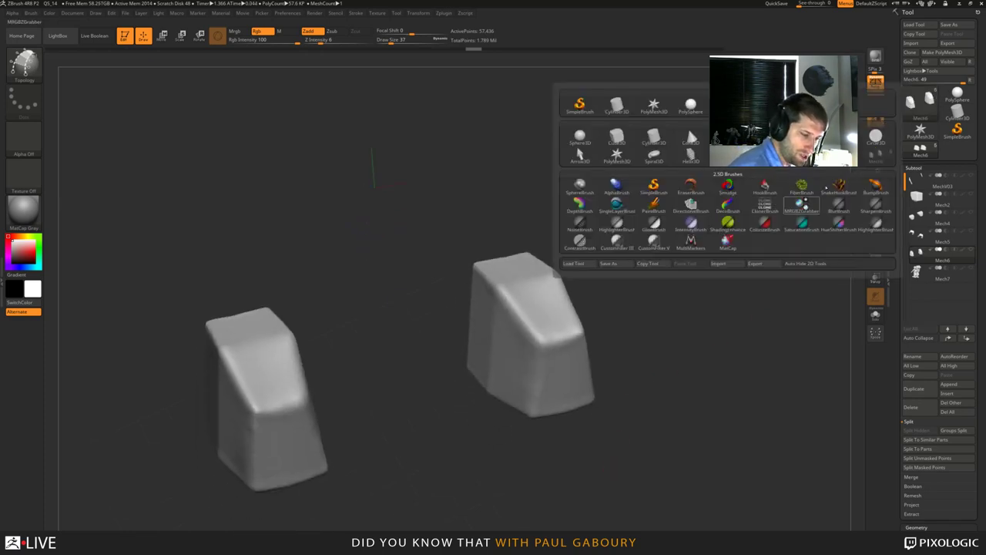
pyautogui.click(802, 154)
pyautogui.keyDown('ctrl'); pyautogui.moveTo(663, 419); pyautogui.dragTo(623, 403, button='right'); pyautogui.keyUp('ctrl')
pyautogui.moveTo(623, 403); pyautogui.dragTo(625, 406)
pyautogui.keyDown('alt'); pyautogui.moveTo(577, 361); pyautogui.dragTo(632, 397); pyautogui.keyUp('alt')
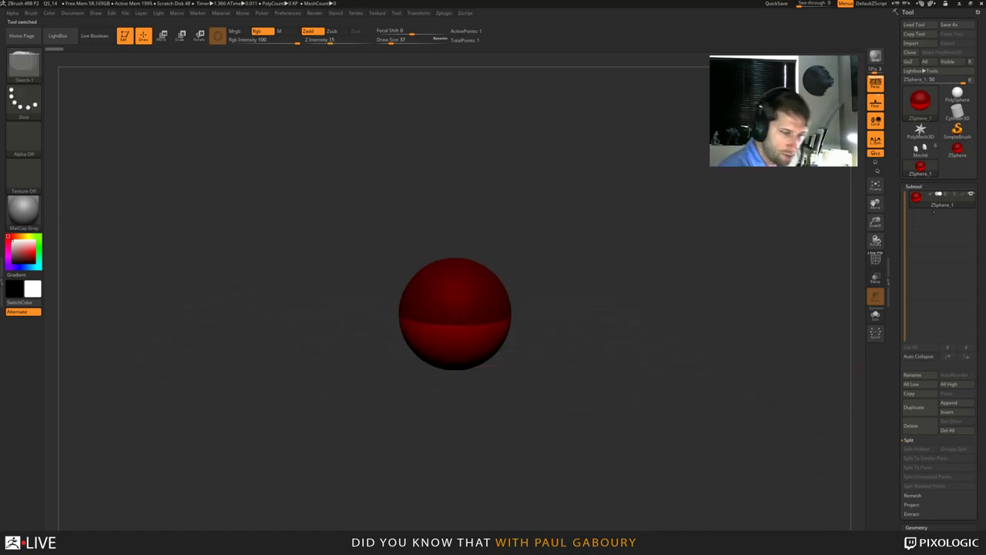
# Select the Mech6 thigh plates as the rigging mesh for the ZSphere.
pyautogui.click(914, 187)
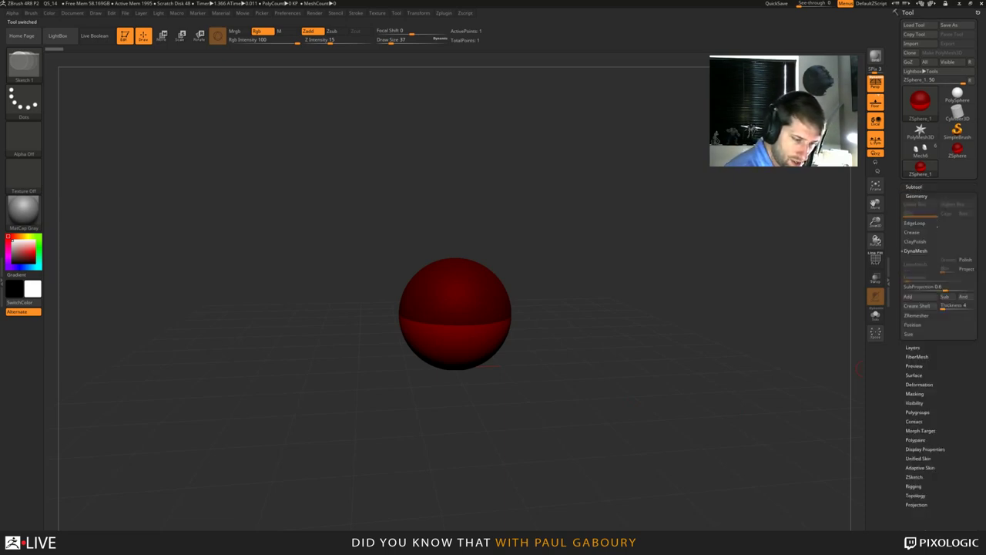
pyautogui.click(918, 197)
pyautogui.click(914, 344)
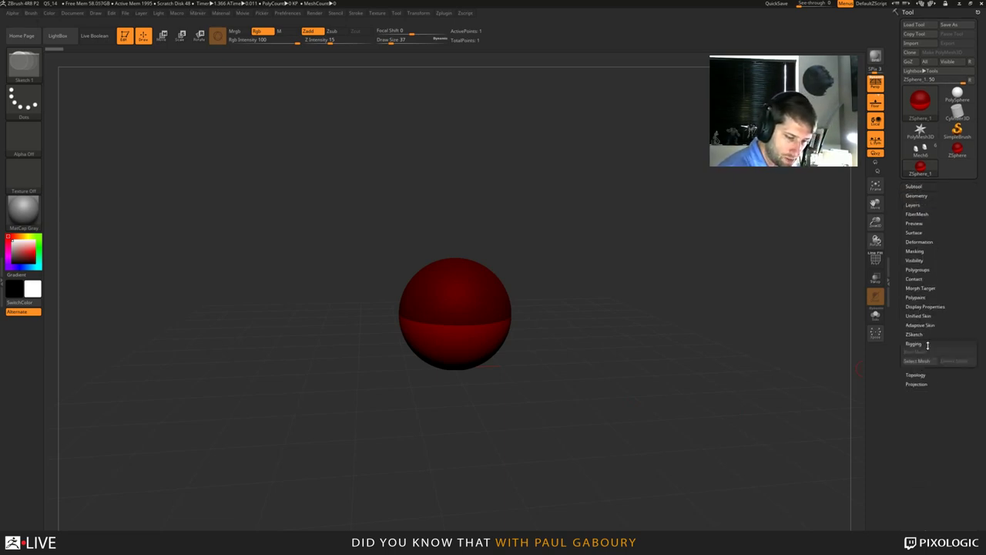
pyautogui.click(919, 361)
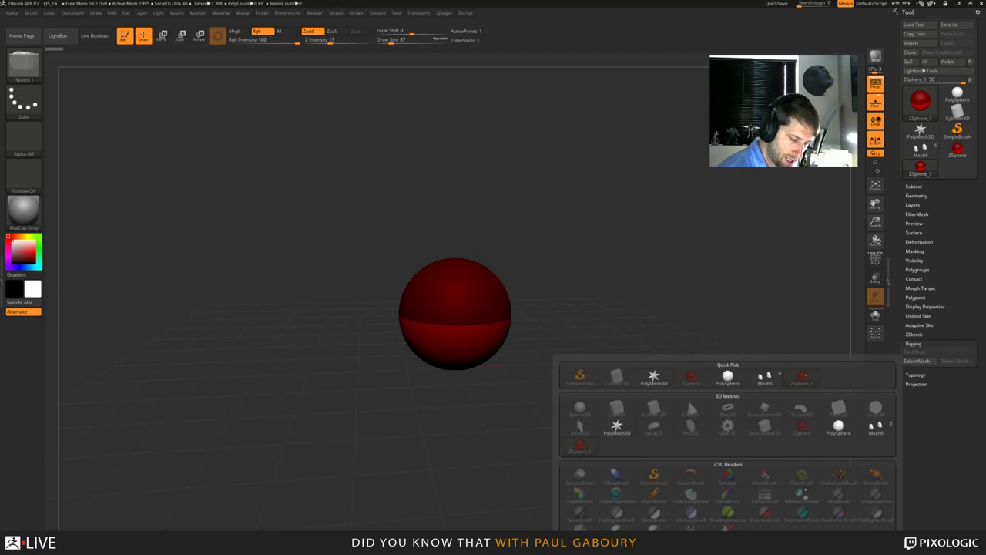
pyautogui.click(765, 376)
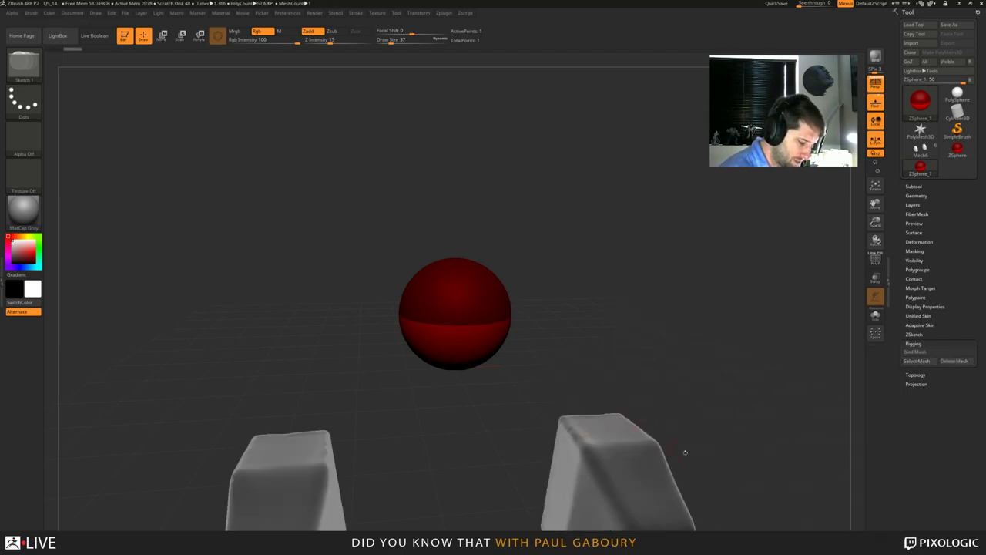
pyautogui.keyDown('alt'); pyautogui.moveTo(713, 462); pyautogui.dragTo(664, 412, button='right'); pyautogui.keyUp('alt')
pyautogui.moveTo(665, 411); pyautogui.dragTo(669, 423)
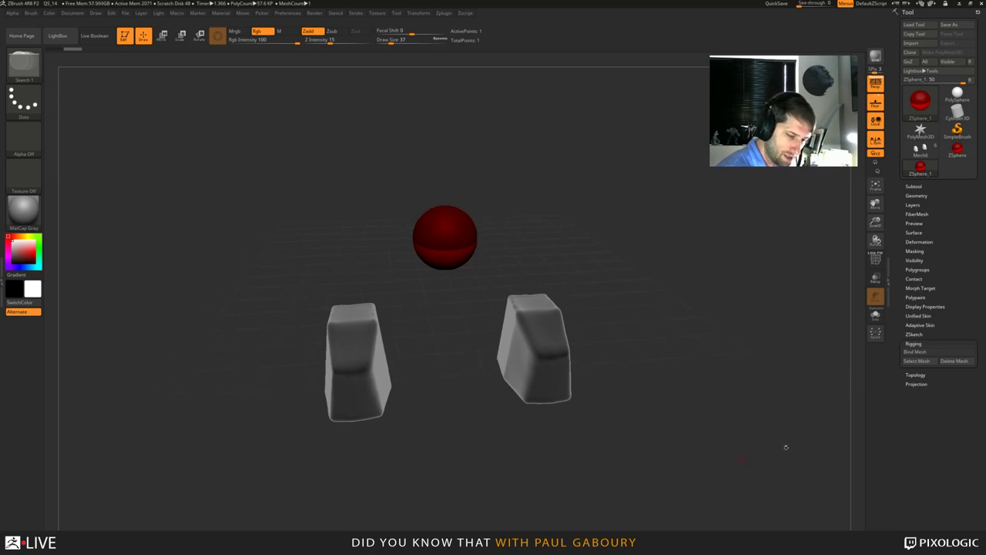
# Turn on Edit Topology for the ZSphere over the thigh plates and hide the floor grid.
pyautogui.click(917, 374)
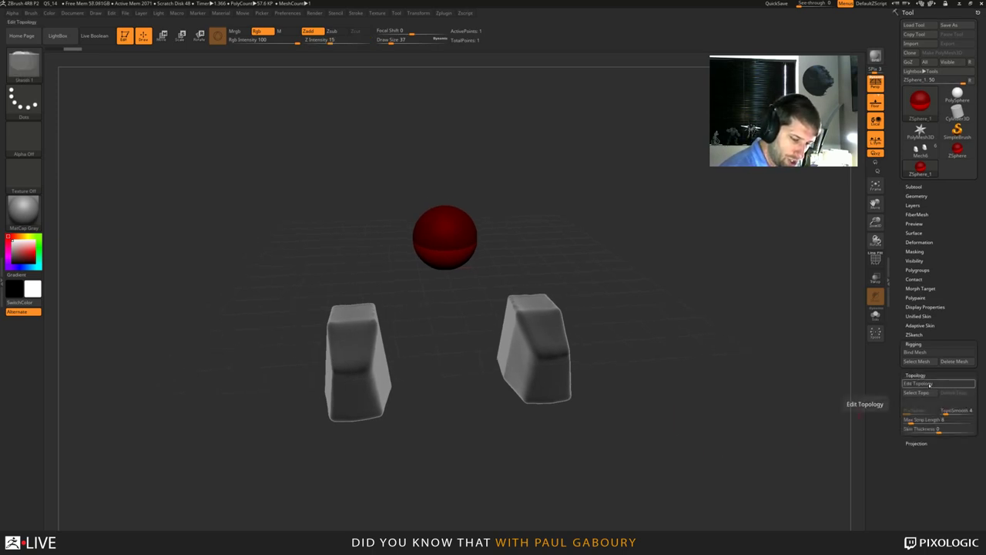
pyautogui.click(929, 383)
pyautogui.moveTo(615, 426)
pyautogui.mouseDown()
pyautogui.moveTo(655, 430)
pyautogui.moveTo(603, 416)
pyautogui.mouseUp()
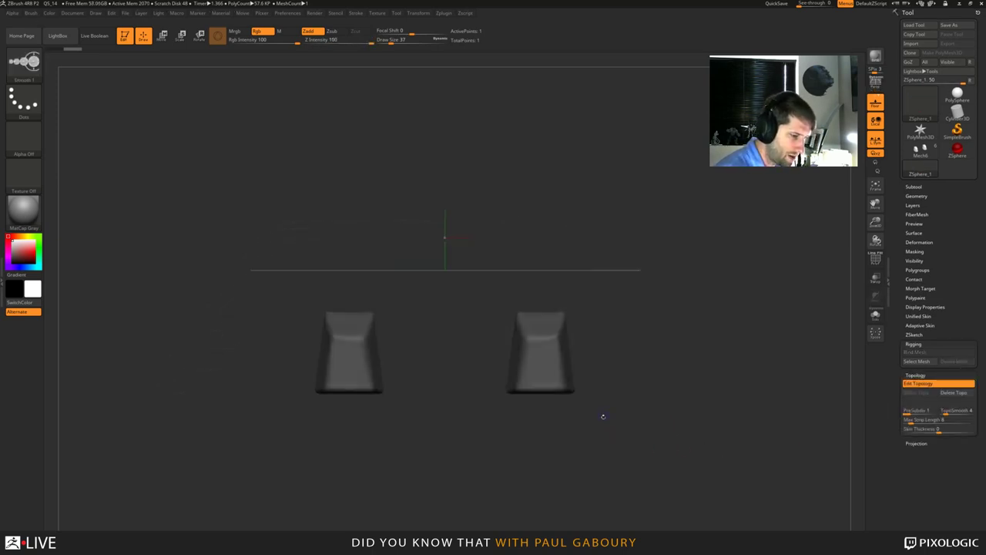
pyautogui.keyDown('ctrl'); pyautogui.moveTo(603, 416); pyautogui.dragTo(603, 466, button='right'); pyautogui.keyUp('ctrl')
pyautogui.moveTo(604, 466); pyautogui.dragTo(578, 474)
pyautogui.keyDown('alt'); pyautogui.moveTo(577, 474); pyautogui.dragTo(584, 410); pyautogui.keyUp('alt')
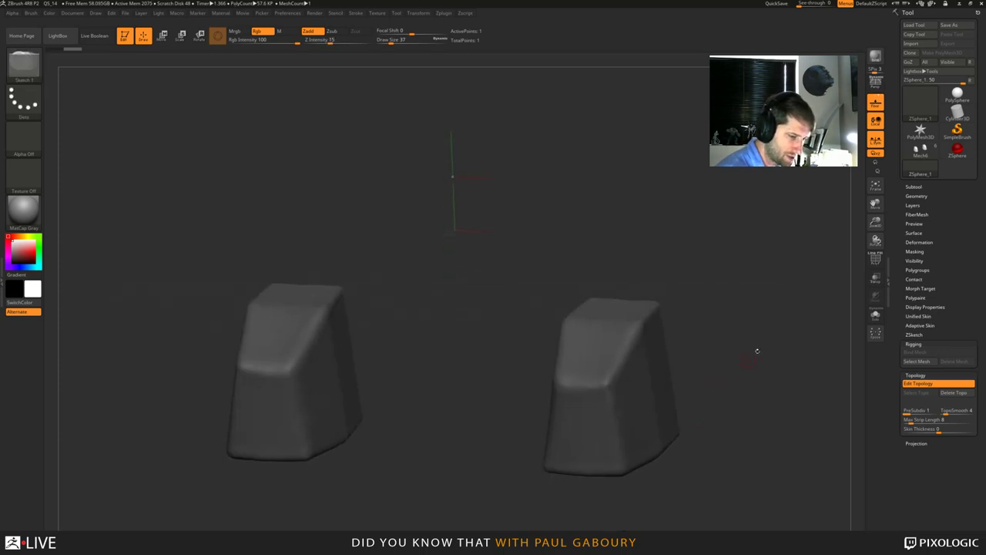
pyautogui.click(876, 102)
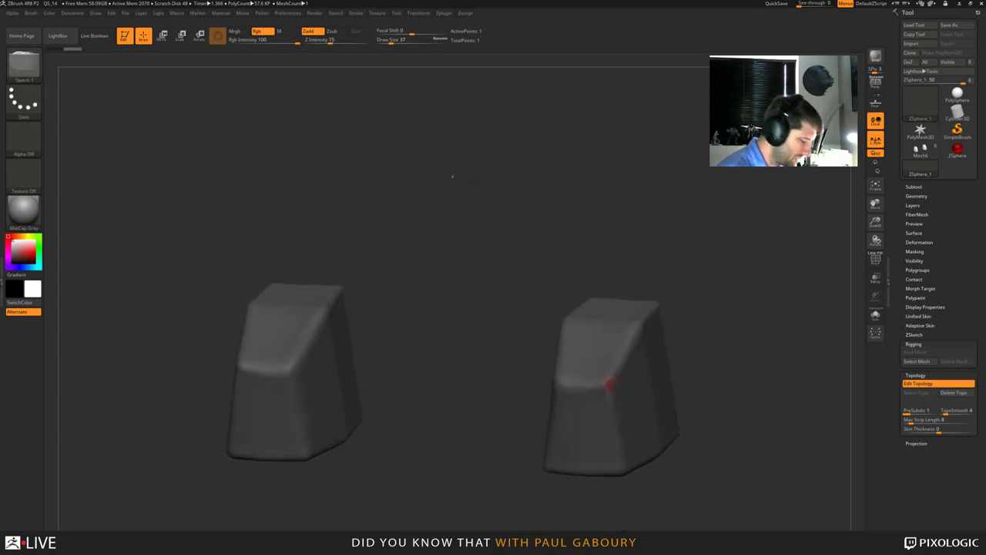
# Set the draw size to 1 and activate symmetry across the X axis.
pyautogui.press('s')
pyautogui.moveTo(609, 382)
pyautogui.mouseDown()
pyautogui.moveTo(595, 385)
pyautogui.moveTo(615, 403)
pyautogui.mouseUp()
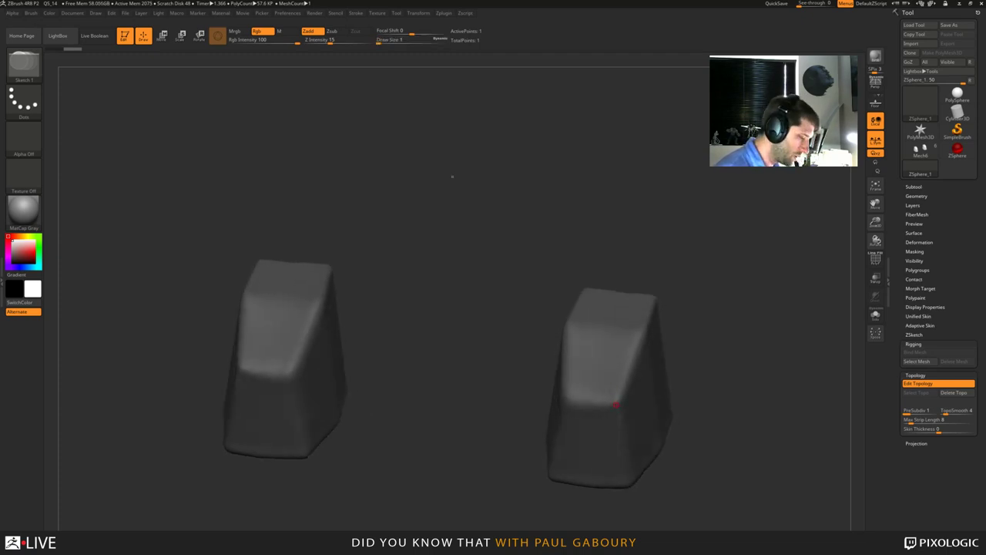
pyautogui.click(418, 13)
pyautogui.click(456, 215)
pyautogui.click(456, 215)
pyautogui.click(457, 218)
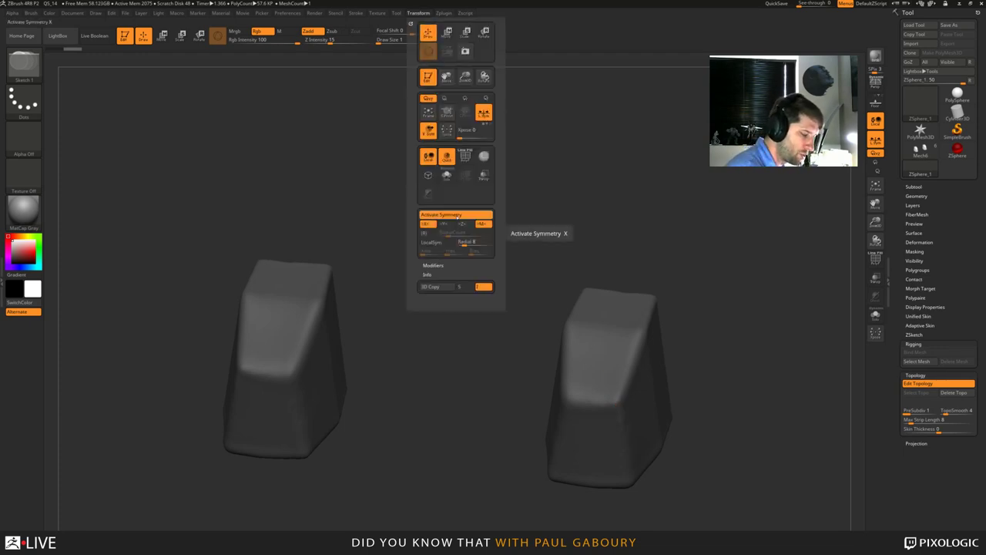
pyautogui.click(458, 217)
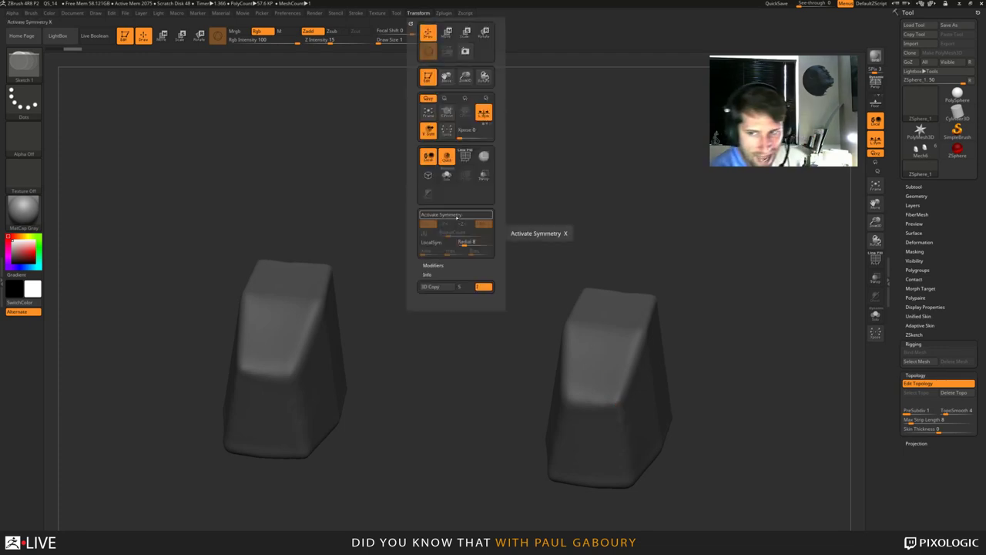
pyautogui.click(459, 216)
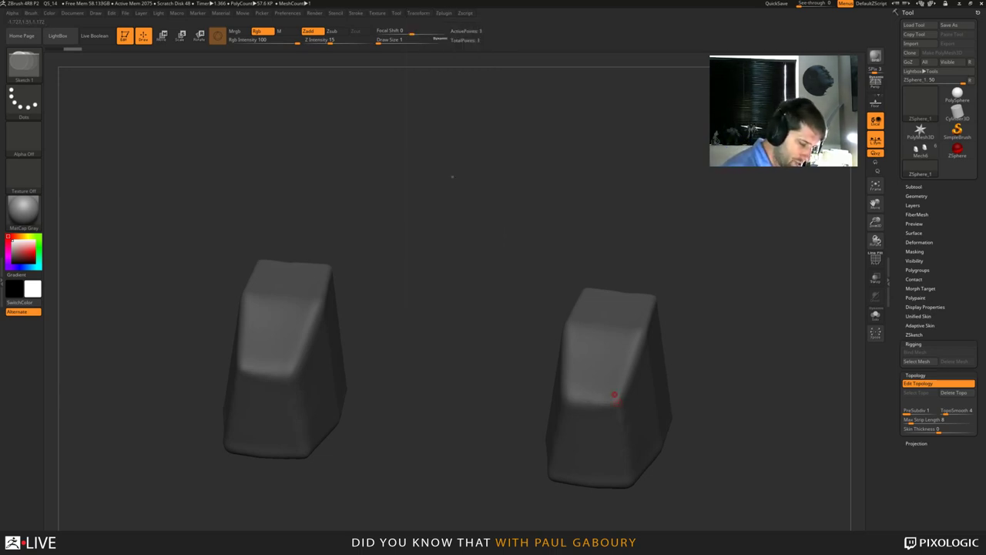
# Place topology points at the four corners of one plate's sloping front face and close them into a polygon.
pyautogui.click(570, 398)
pyautogui.click(567, 324)
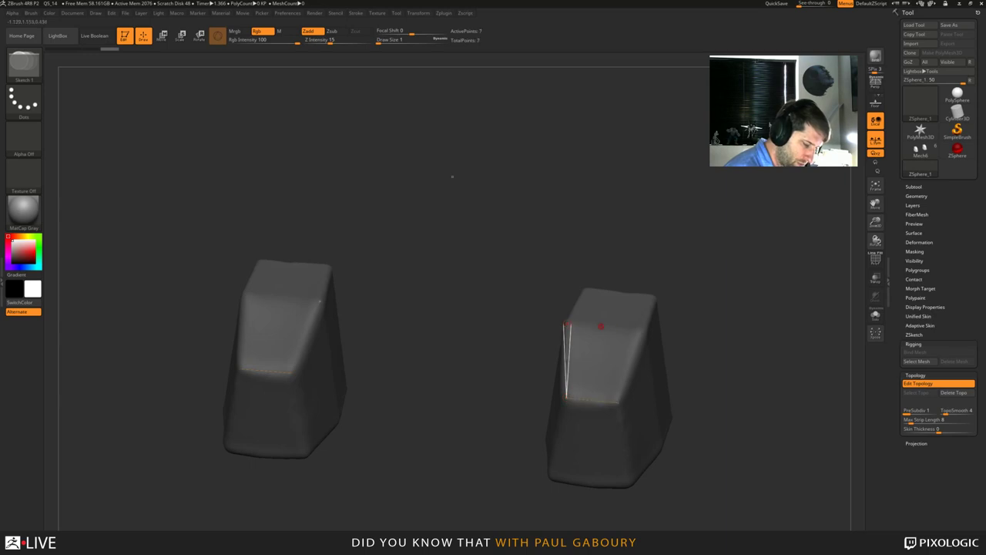
pyautogui.click(642, 333)
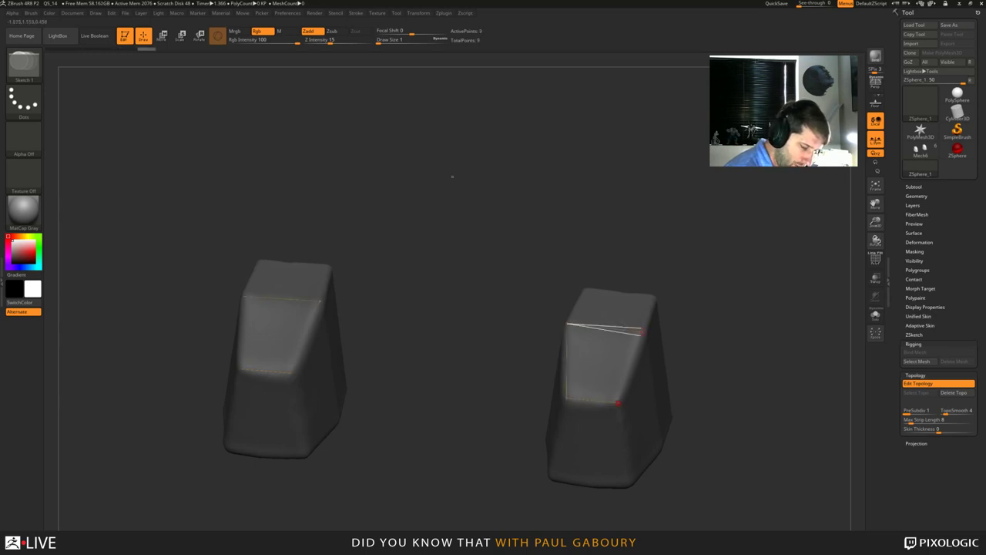
pyautogui.click(617, 401)
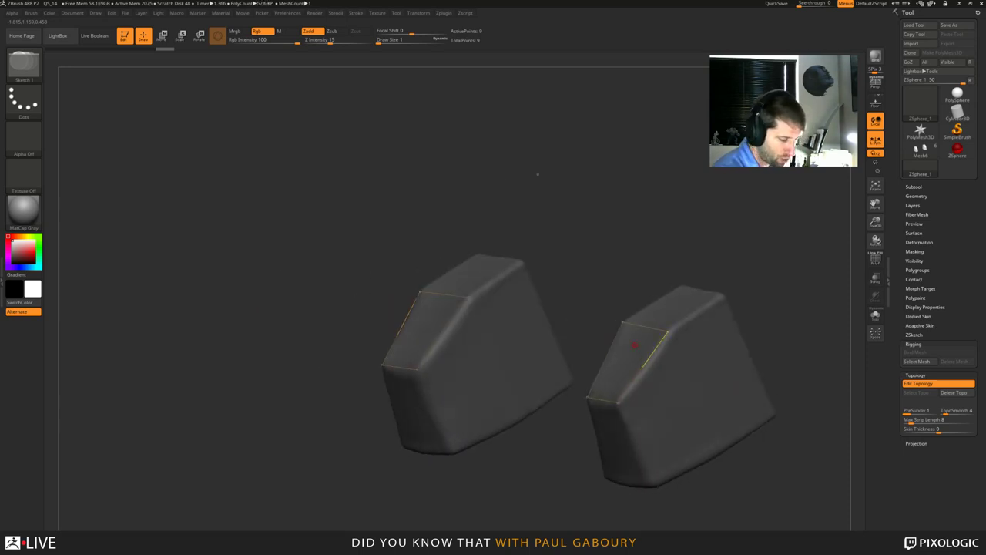
pyautogui.moveTo(551, 286); pyautogui.dragTo(553, 368, button='right')
pyautogui.click(540, 362)
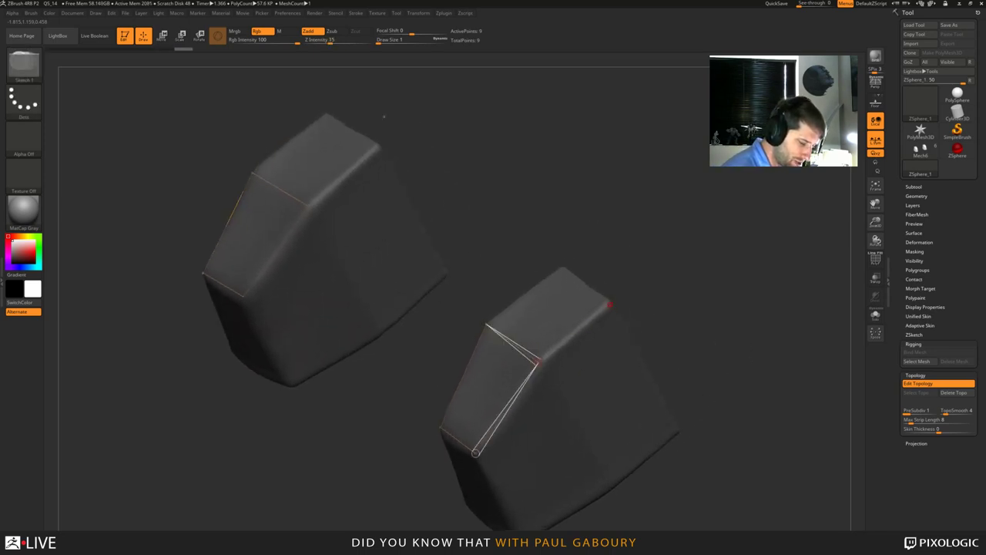
# Extend the topology over the adjoining upper face with points at its two far corners, closing it into a polygon.
pyautogui.click(608, 305)
pyautogui.click(563, 269)
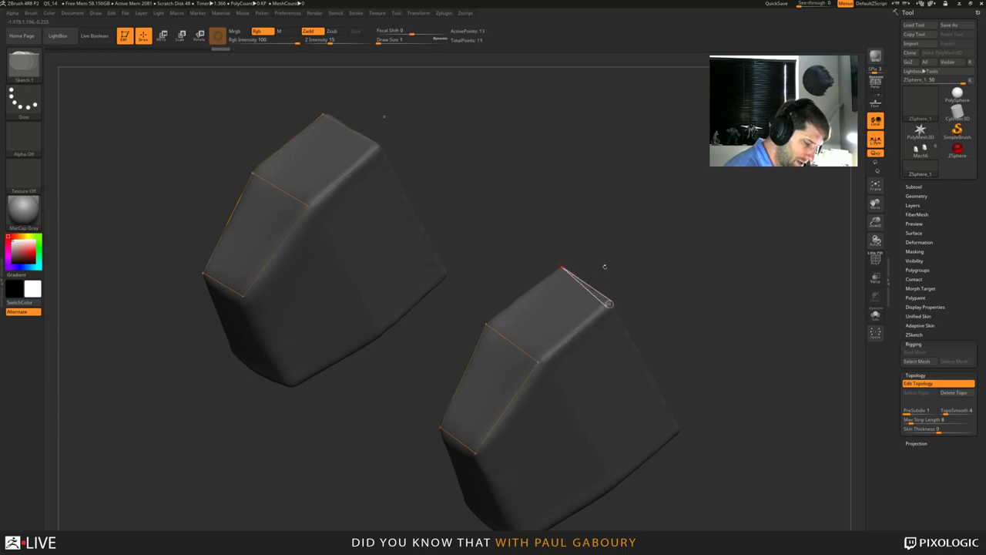
pyautogui.moveTo(606, 268); pyautogui.dragTo(655, 280, button='right')
pyautogui.moveTo(403, 135); pyautogui.dragTo(416, 146)
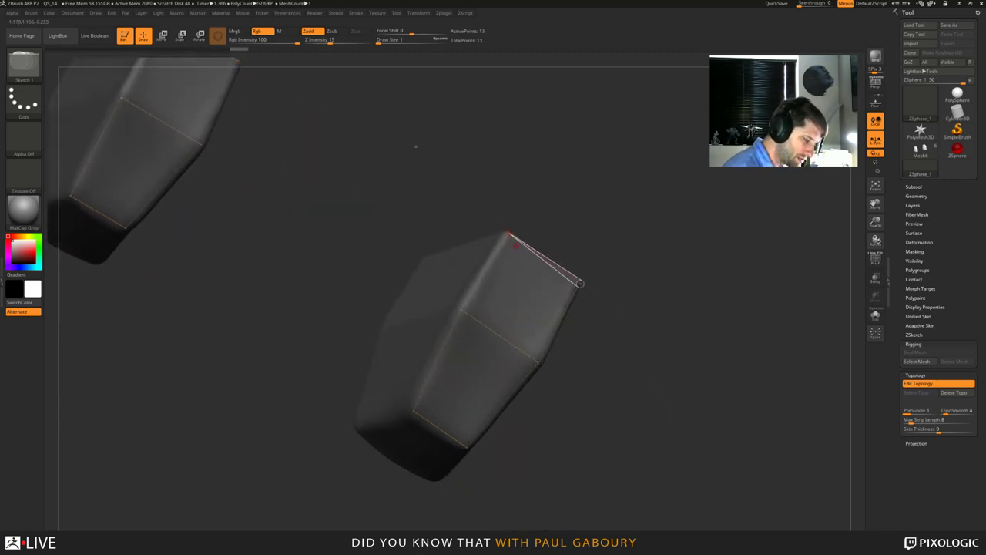
pyautogui.click(580, 284)
# Add topology points at the far corners of the large face bordering the upper face and close that polygon.
pyautogui.moveTo(615, 391); pyautogui.dragTo(632, 416)
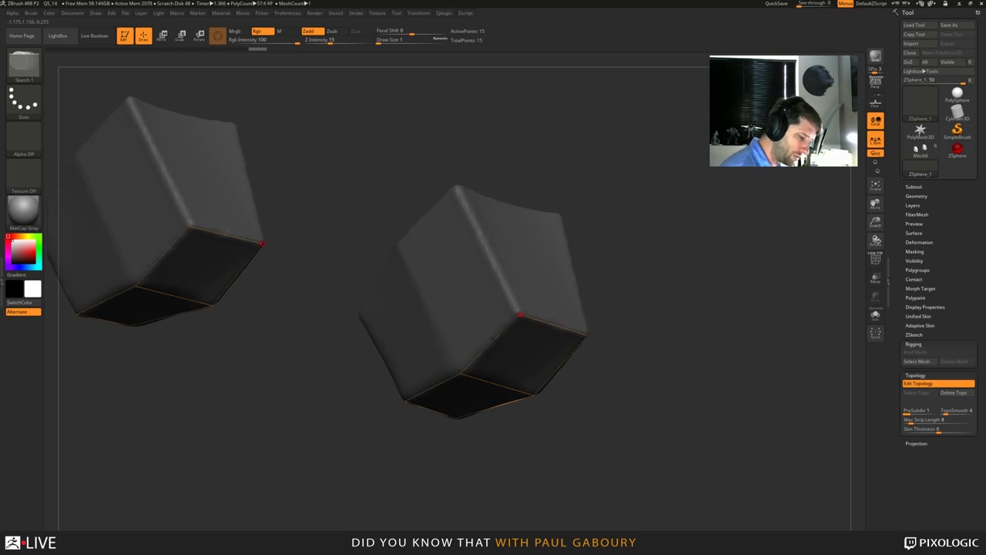
pyautogui.click(457, 189)
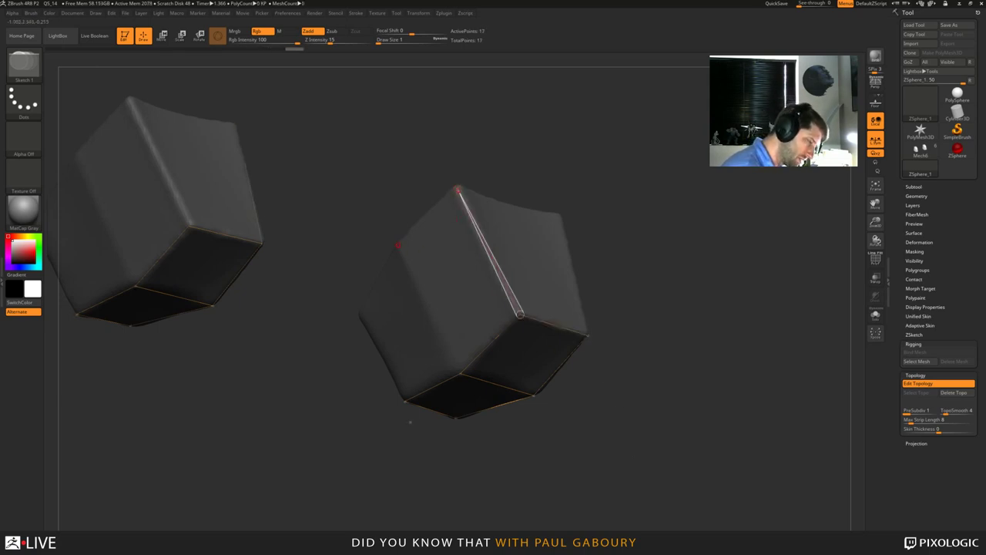
pyautogui.click(398, 245)
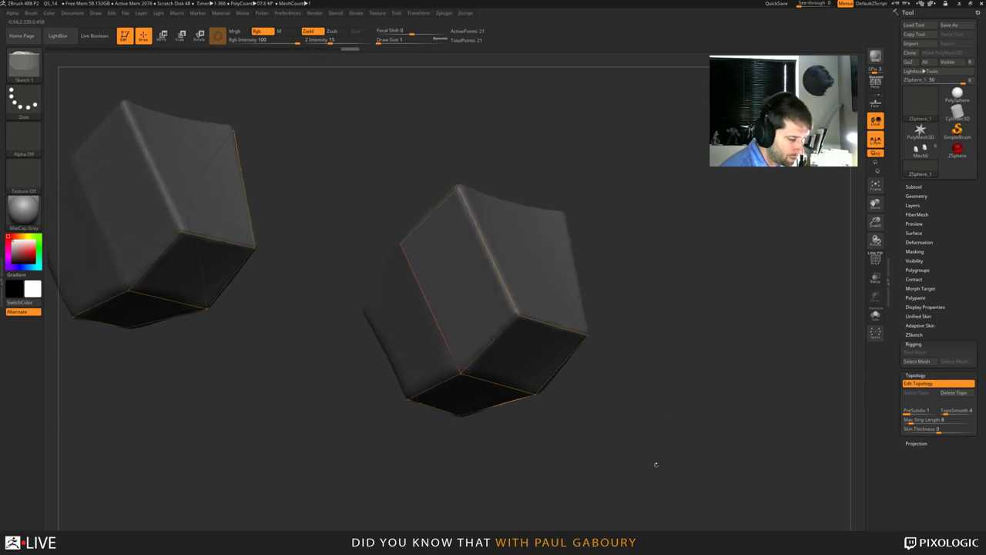
pyautogui.moveTo(657, 465); pyautogui.dragTo(644, 329)
pyautogui.moveTo(583, 424); pyautogui.dragTo(607, 426)
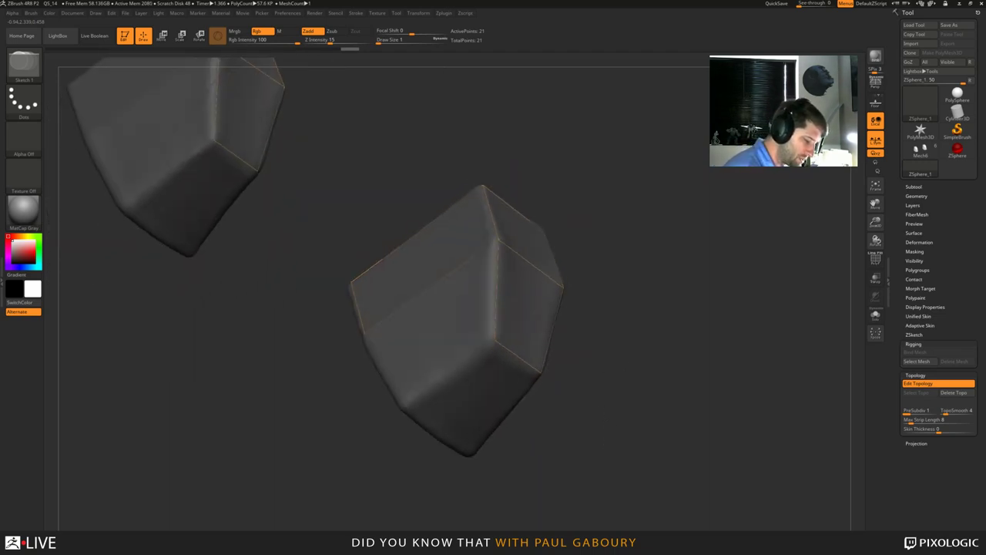
# Continue the topology from the front face's lower corner around the adjoining side area, closing it against the existing polygon.
pyautogui.click(496, 341)
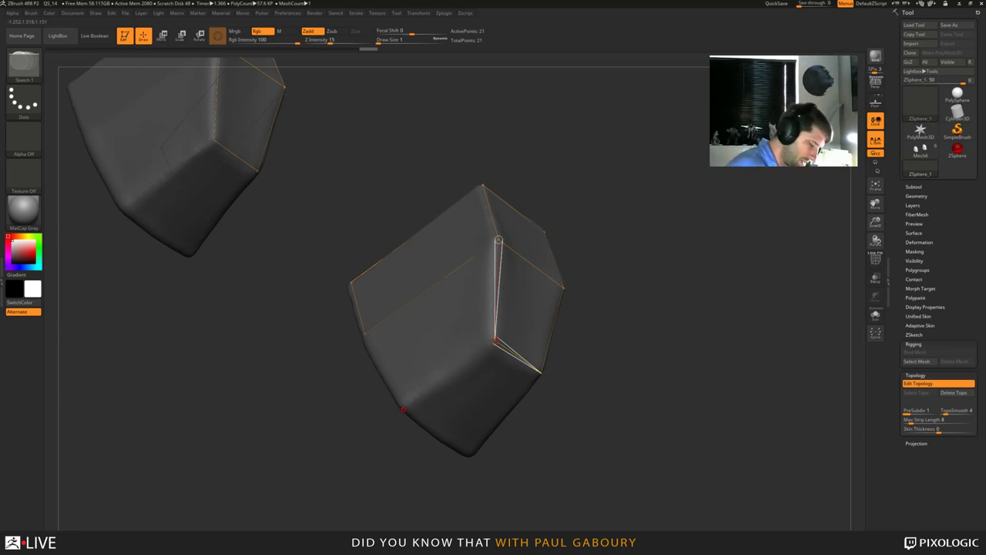
pyautogui.click(404, 409)
pyautogui.click(364, 334)
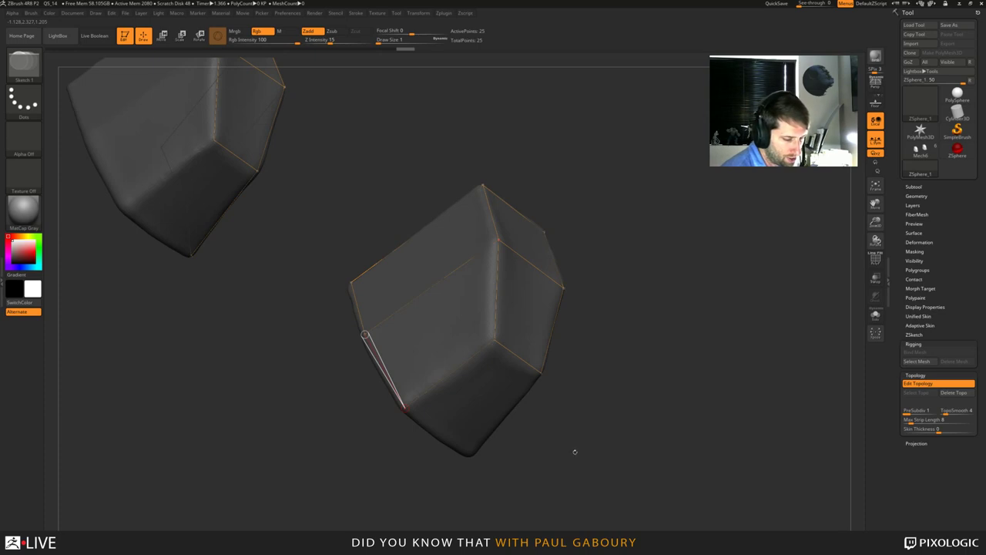
# Set the adaptive skin's DynaMesh resolution to 0.
pyautogui.click(920, 325)
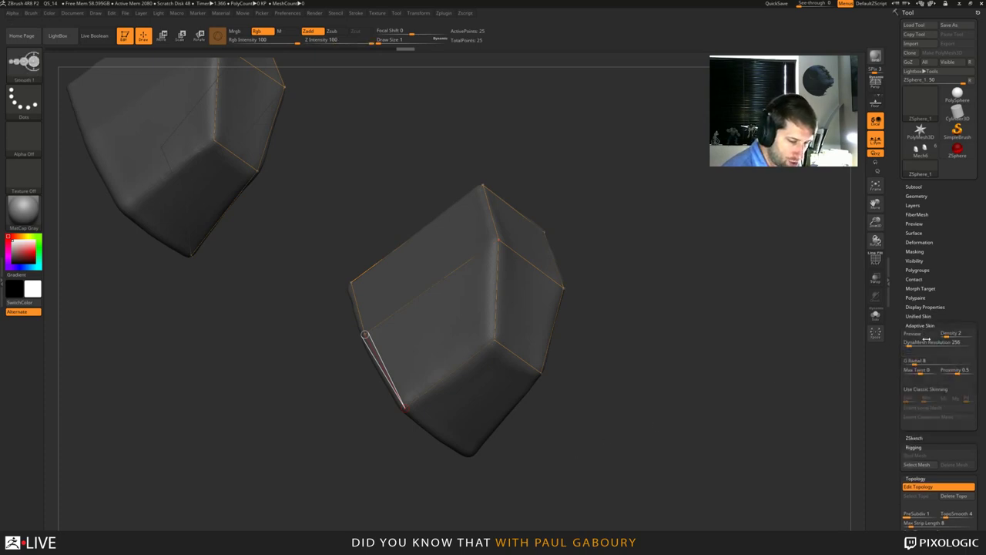
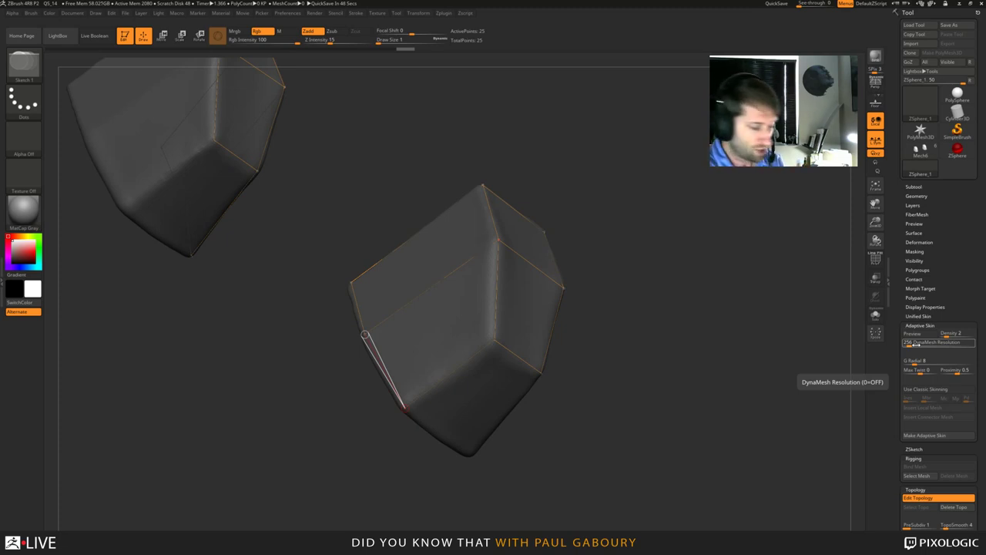
pyautogui.moveTo(662, 362); pyautogui.dragTo(673, 411)
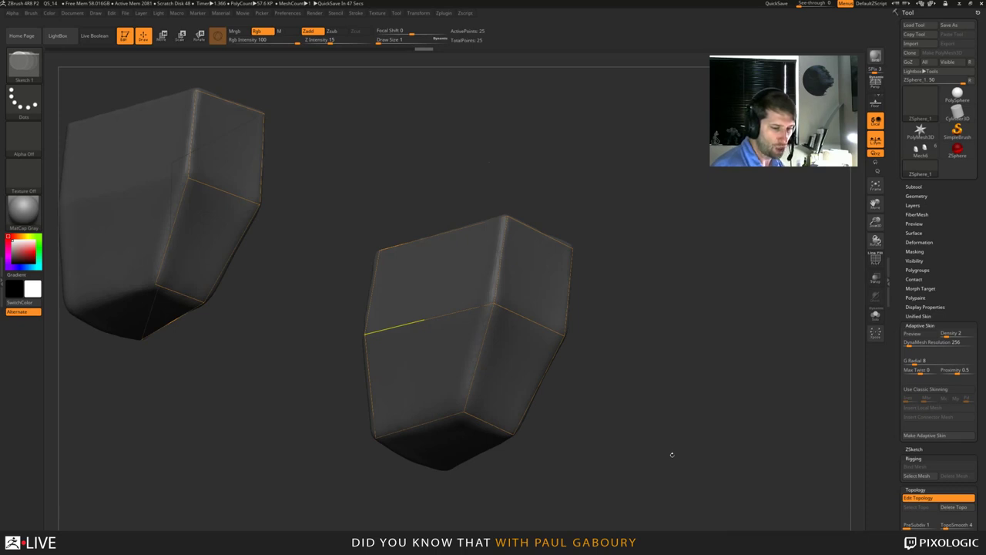
pyautogui.click(907, 343)
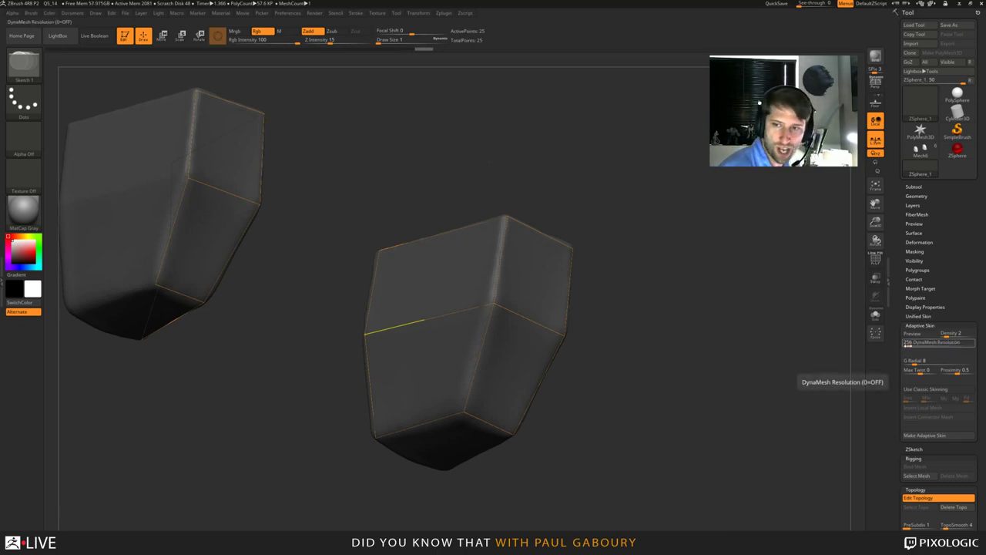
pyautogui.moveTo(909, 345); pyautogui.dragTo(898, 347)
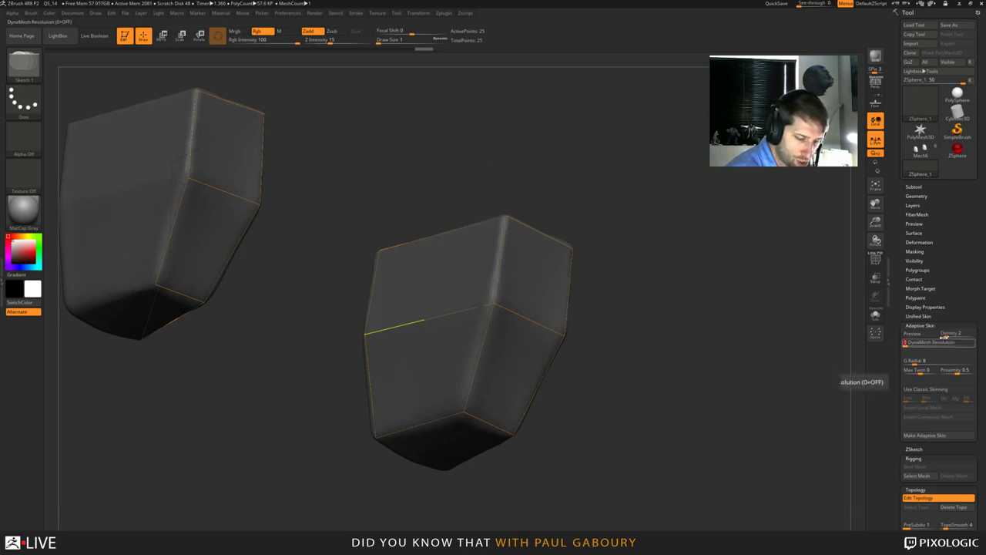
# Set the adaptive skin density to 1 and preview the skin with its polyframe displayed.
pyautogui.click(948, 336)
pyautogui.moveTo(947, 336); pyautogui.dragTo(940, 337)
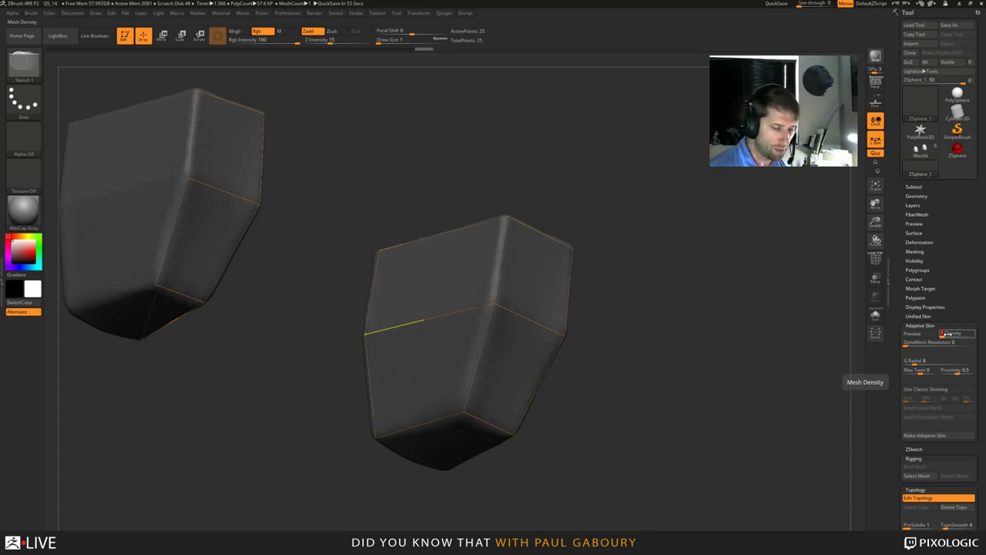
pyautogui.click(912, 333)
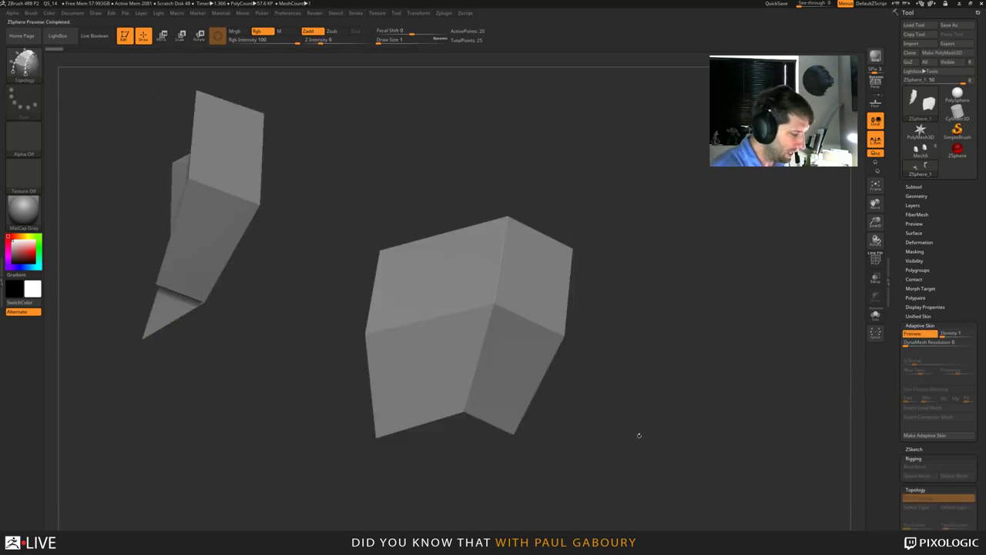
pyautogui.moveTo(639, 436)
pyautogui.mouseDown()
pyautogui.moveTo(595, 429)
pyautogui.moveTo(687, 436)
pyautogui.moveTo(516, 409)
pyautogui.moveTo(354, 420)
pyautogui.moveTo(632, 430)
pyautogui.mouseUp()
pyautogui.hotkey('shift', 'f')
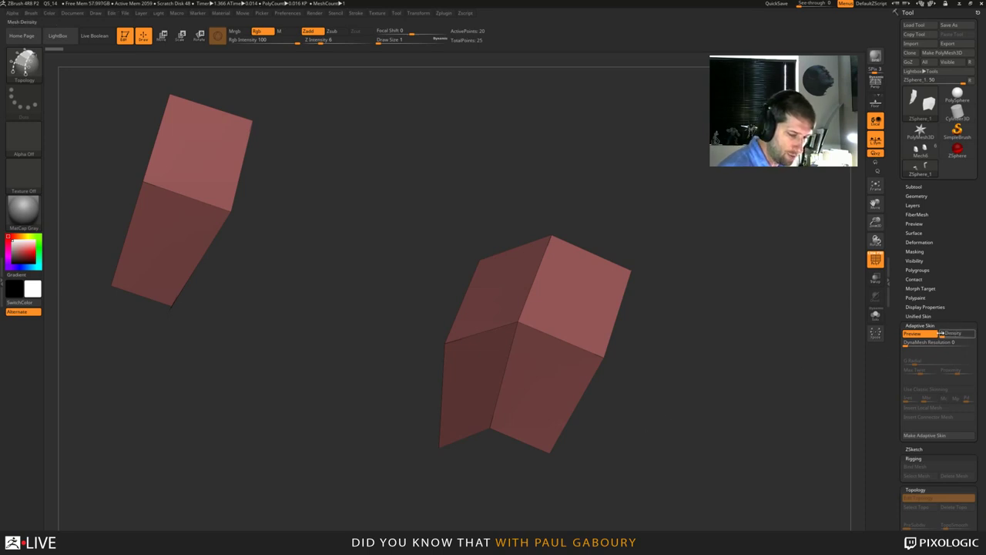
# Try adaptive skin densities 2 and 3 in the preview and return the density to 1.
pyautogui.click(945, 333)
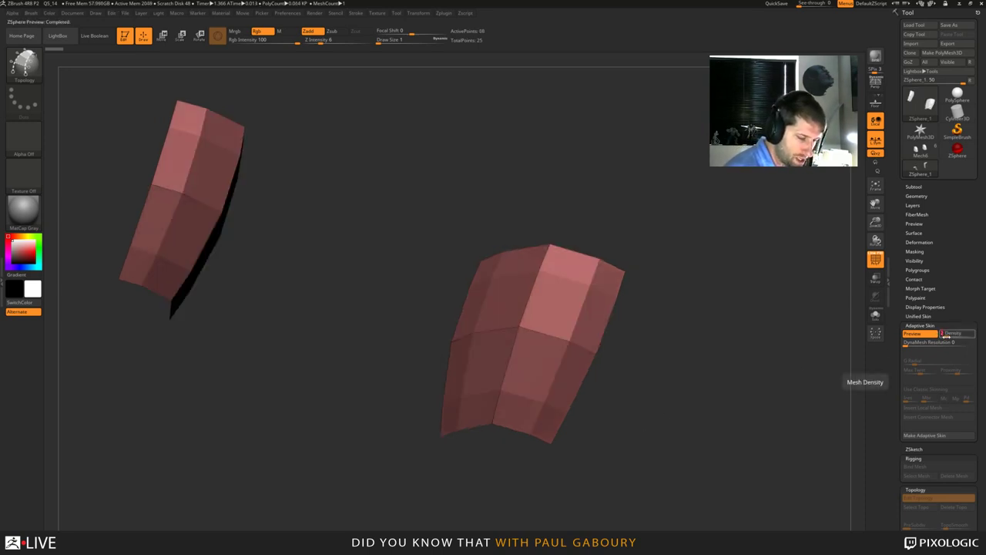
pyautogui.write('3')
pyautogui.press('Return')
pyautogui.moveTo(683, 413); pyautogui.dragTo(660, 341)
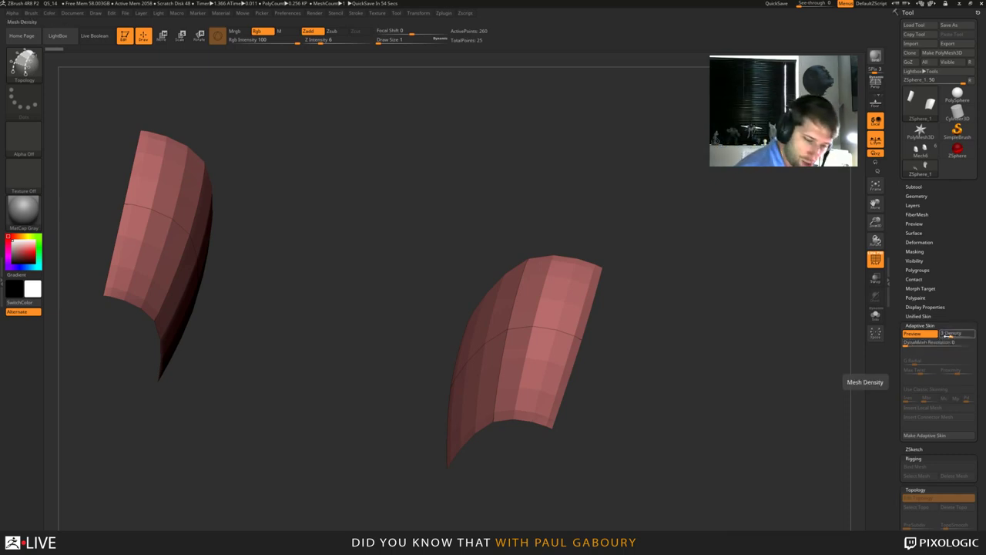
pyautogui.moveTo(947, 336); pyautogui.dragTo(938, 340)
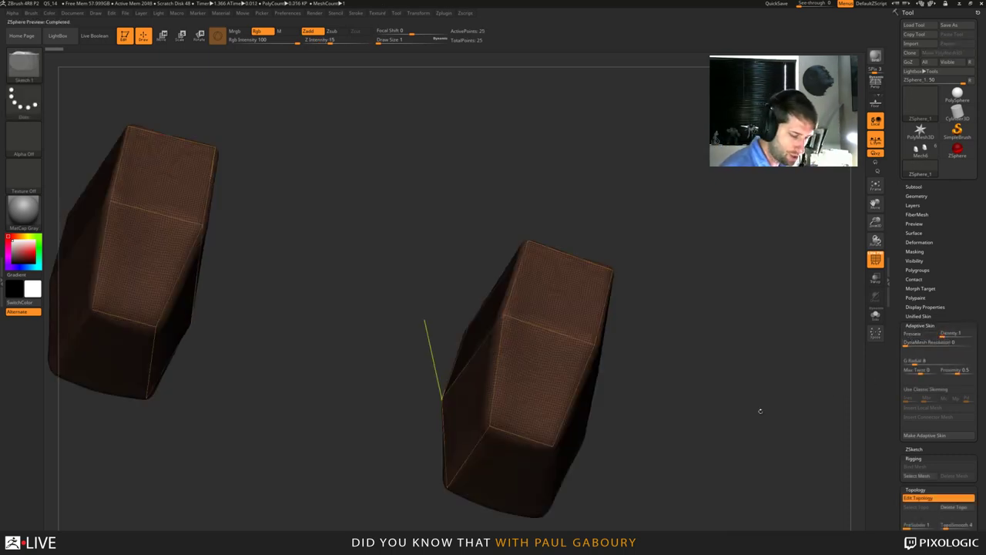
# Extend the topology over the adjoining large face with a point at its lower far corner and connect it to the upper point.
pyautogui.moveTo(425, 320); pyautogui.dragTo(451, 258)
pyautogui.moveTo(630, 409)
pyautogui.keyDown('ctrl'); pyautogui.mouseDown(button='right')
pyautogui.moveTo(629, 447)
pyautogui.moveTo(630, 406)
pyautogui.mouseUp(button='right'); pyautogui.keyUp('ctrl')
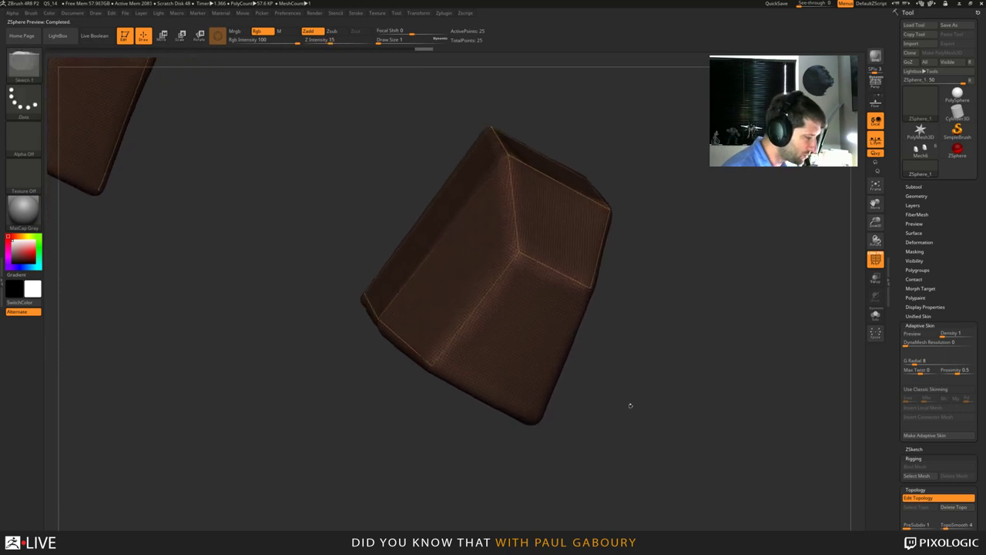
pyautogui.click(435, 366)
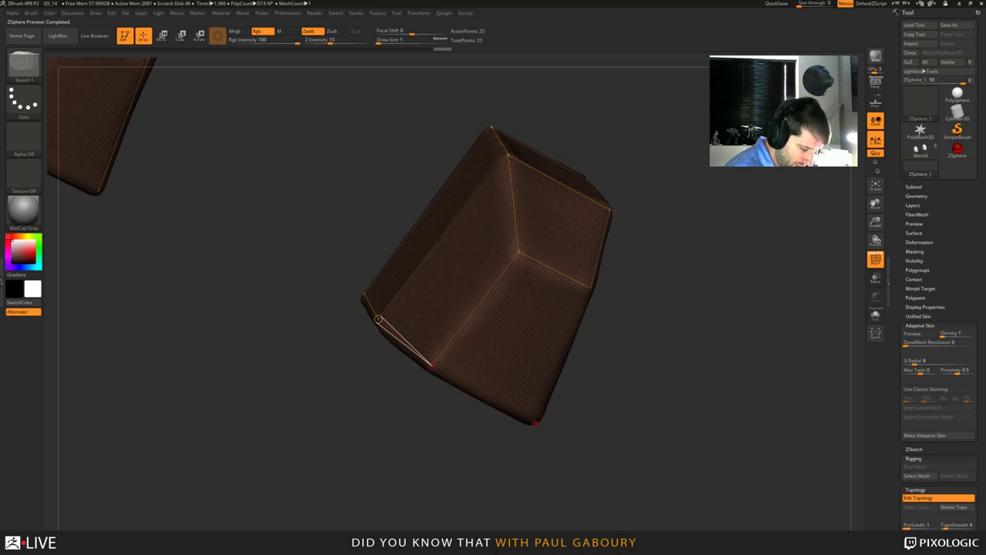
pyautogui.click(534, 422)
pyautogui.click(590, 289)
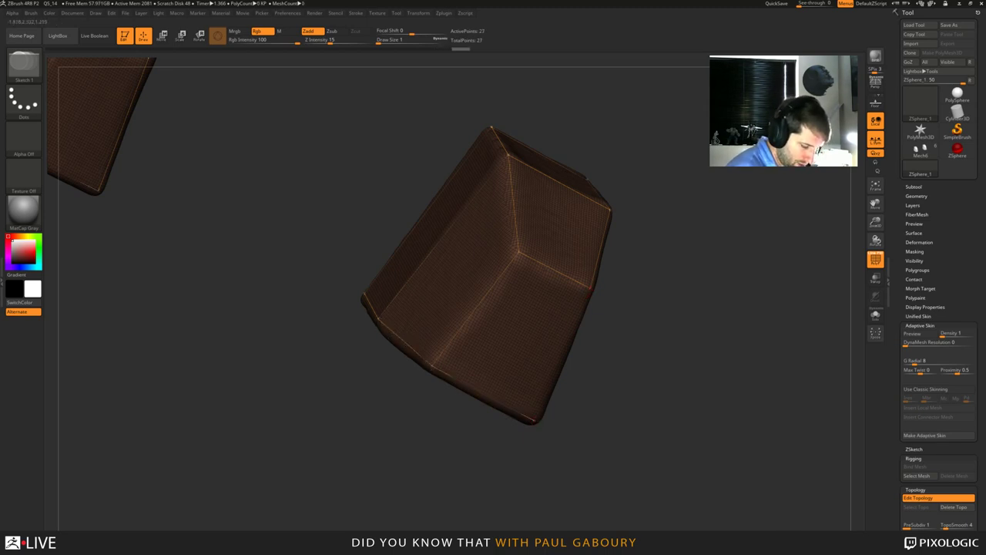
# Add topology points along the wide side face's lower edge and connect them to the points above, closing its two polygons.
pyautogui.moveTo(647, 370); pyautogui.dragTo(536, 445)
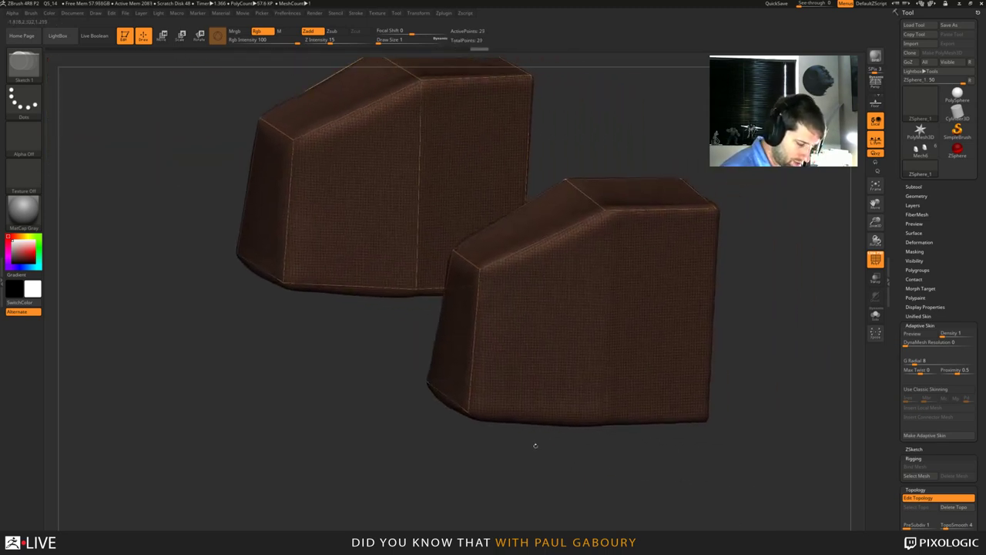
pyautogui.click(604, 421)
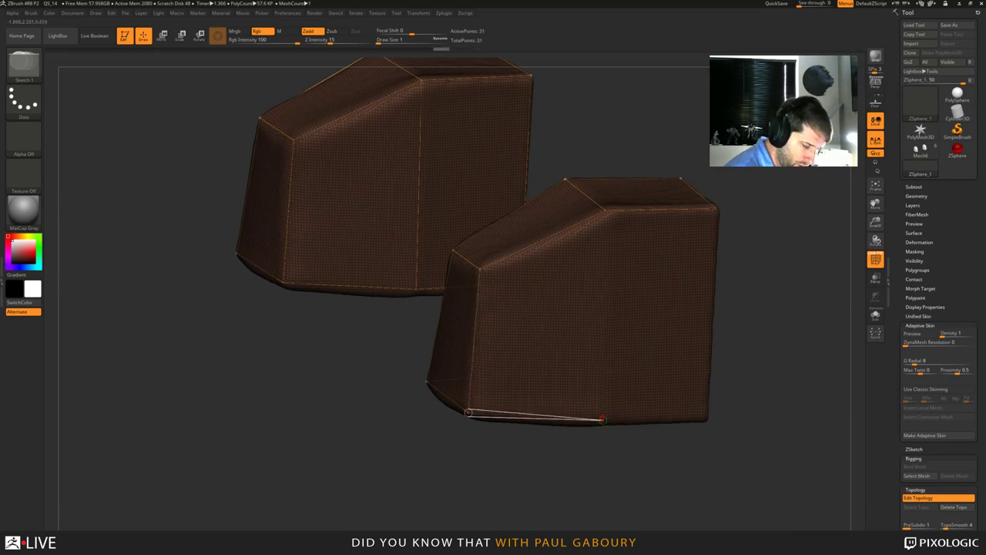
pyautogui.click(606, 211)
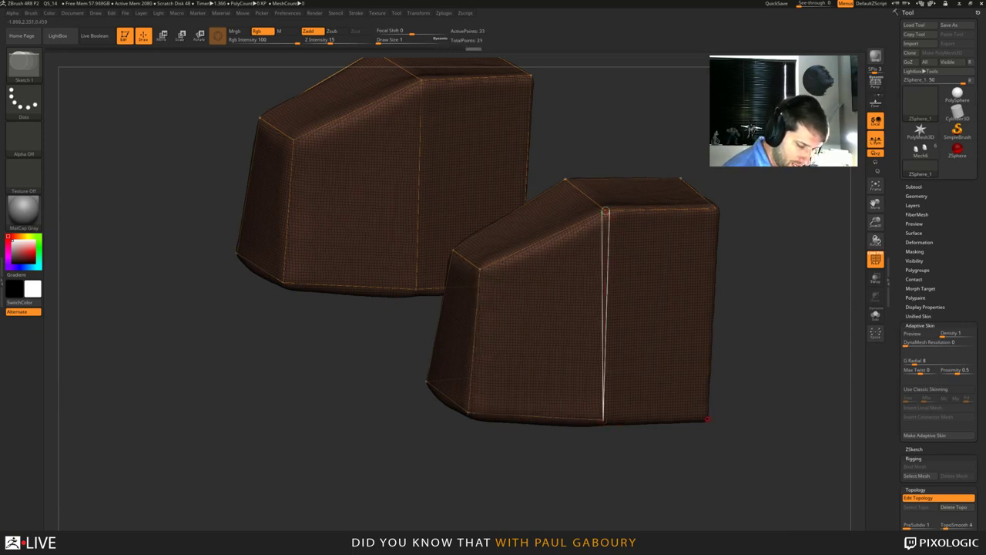
pyautogui.click(705, 419)
pyautogui.click(717, 208)
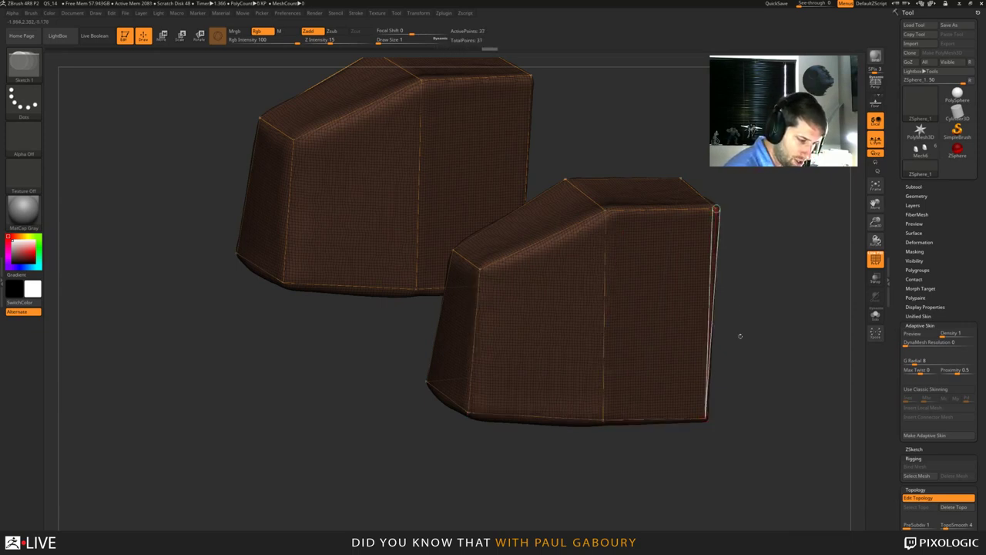
# Close the remaining side face with an edge along its lower border and connect the opposite points across the adjoining open face.
pyautogui.moveTo(752, 432); pyautogui.dragTo(655, 462)
pyautogui.keyDown('alt'); pyautogui.moveTo(724, 467); pyautogui.dragTo(598, 451); pyautogui.keyUp('alt')
pyautogui.click(546, 402)
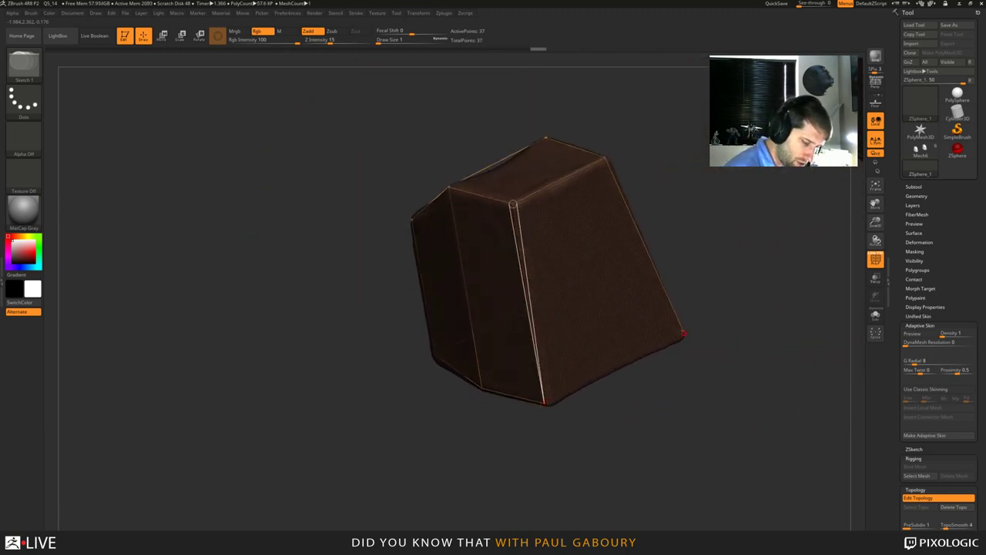
pyautogui.click(683, 333)
pyautogui.moveTo(688, 446); pyautogui.dragTo(651, 459)
pyautogui.rightClick(648, 468)
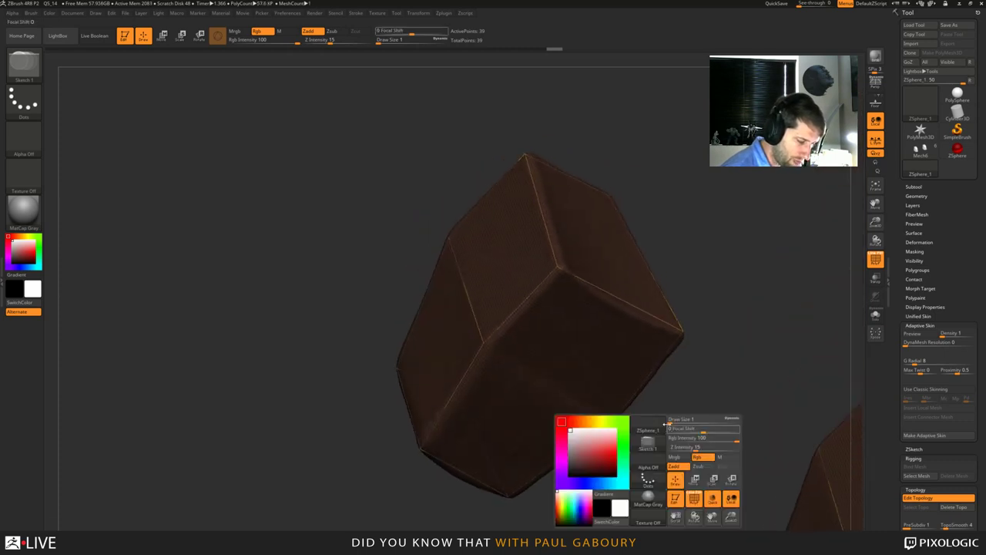
pyautogui.click(420, 449)
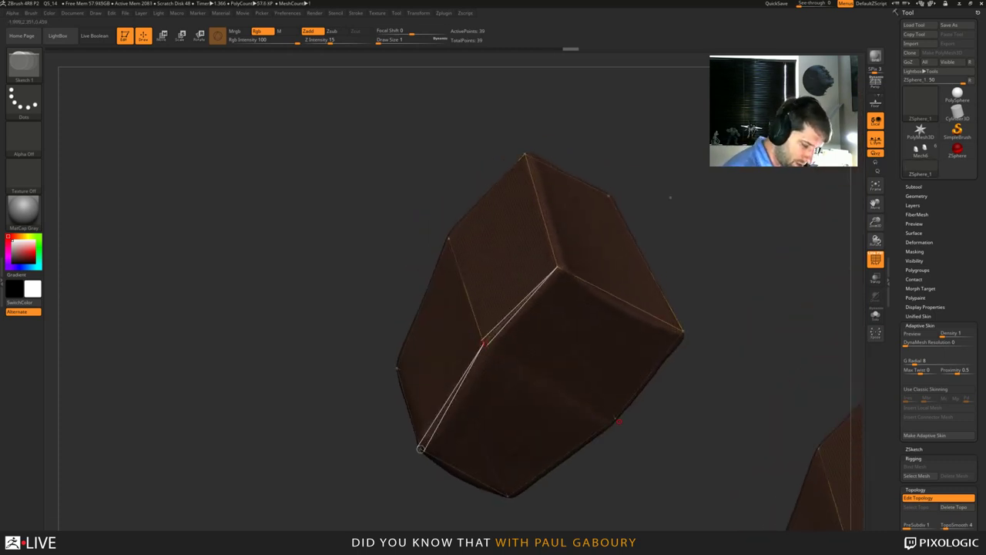
pyautogui.click(614, 419)
pyautogui.click(664, 438)
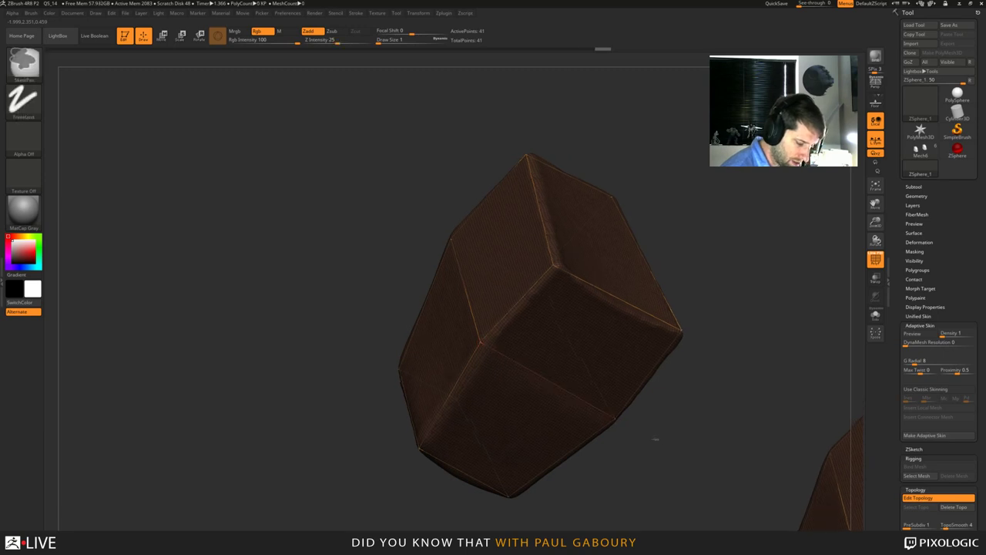
# Examine both plates in the adaptive skin preview and return to topology editing.
pyautogui.keyDown('ctrl'); pyautogui.moveTo(655, 438); pyautogui.dragTo(582, 462, button='right'); pyautogui.keyUp('ctrl')
pyautogui.press('a')
pyautogui.moveTo(670, 430); pyautogui.dragTo(688, 433)
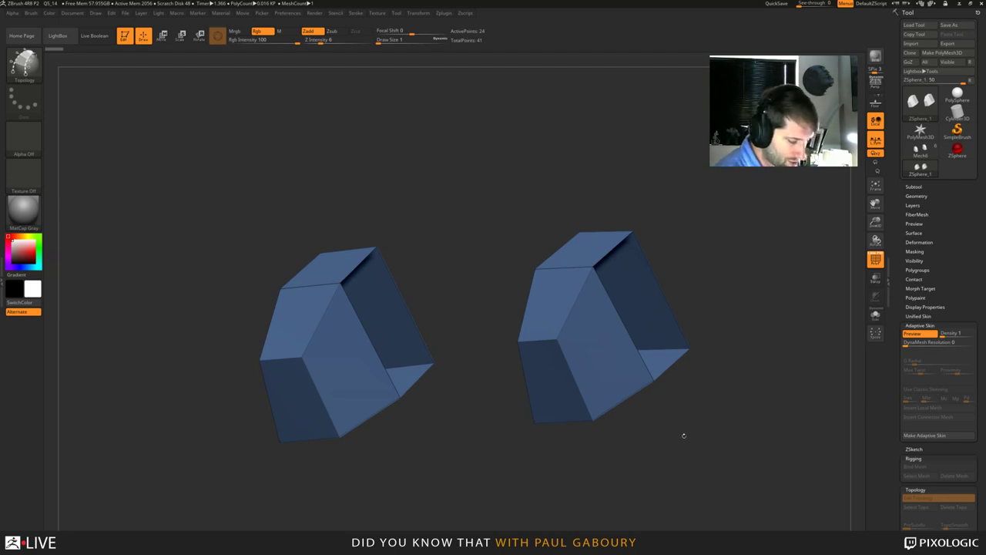
pyautogui.press('a')
pyautogui.moveTo(692, 427); pyautogui.dragTo(656, 414)
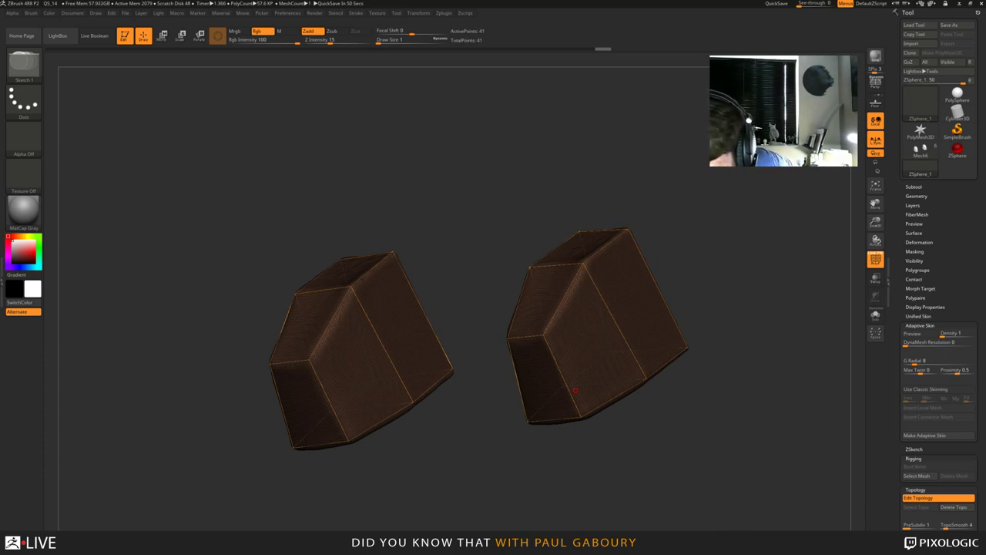
# Start a horizontal edge loop around the plate by inserting midpoints on the wide side face's vertical edges.
pyautogui.moveTo(697, 451); pyautogui.dragTo(692, 421)
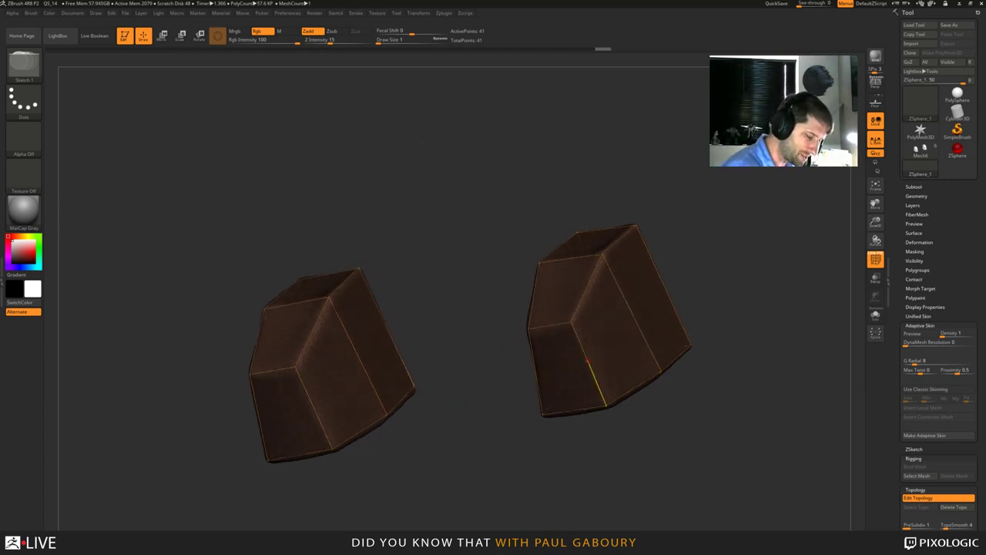
pyautogui.click(588, 361)
pyautogui.click(633, 314)
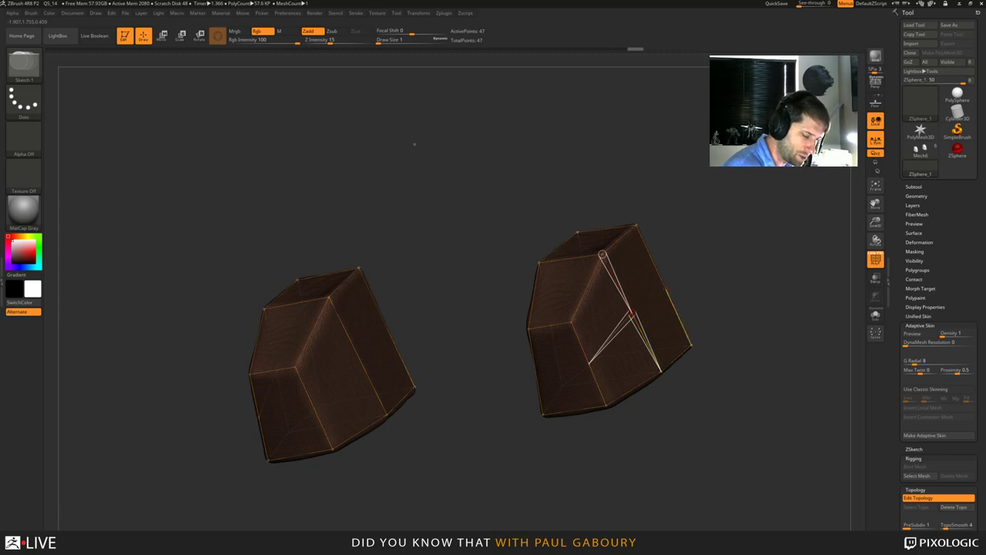
pyautogui.click(636, 226)
pyautogui.click(663, 287)
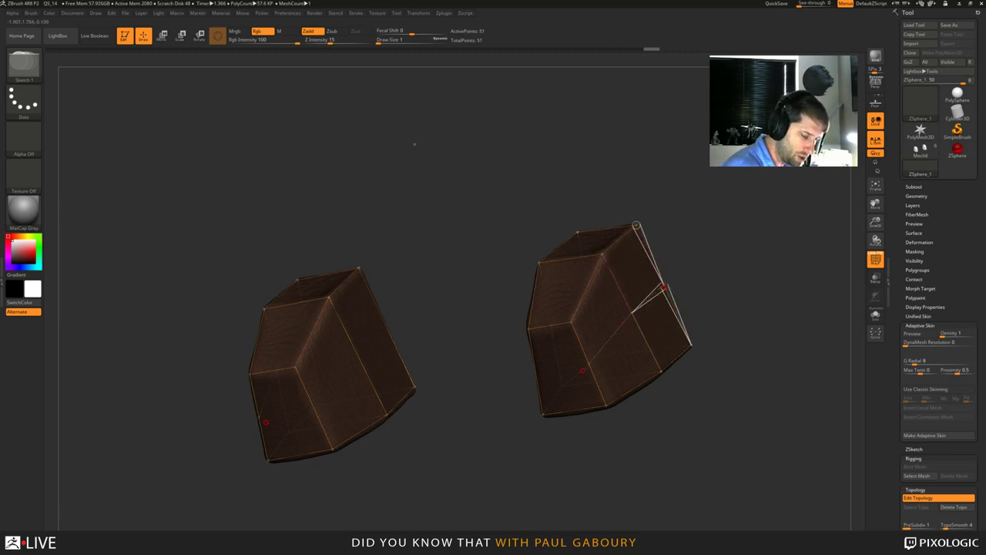
# Extend the horizontal edge loop across the adjoining side face to the middle of its far edge.
pyautogui.moveTo(762, 378); pyautogui.dragTo(621, 439)
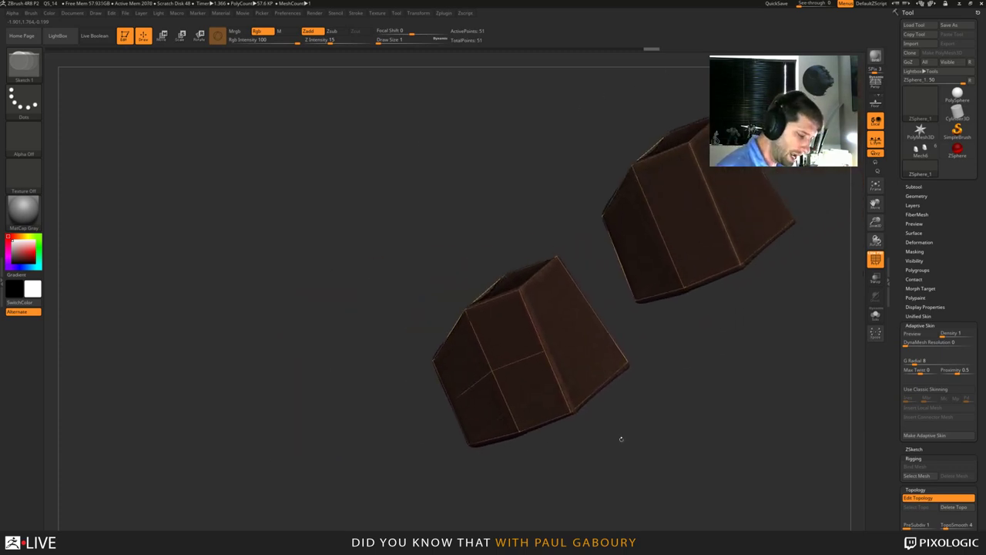
pyautogui.click(545, 352)
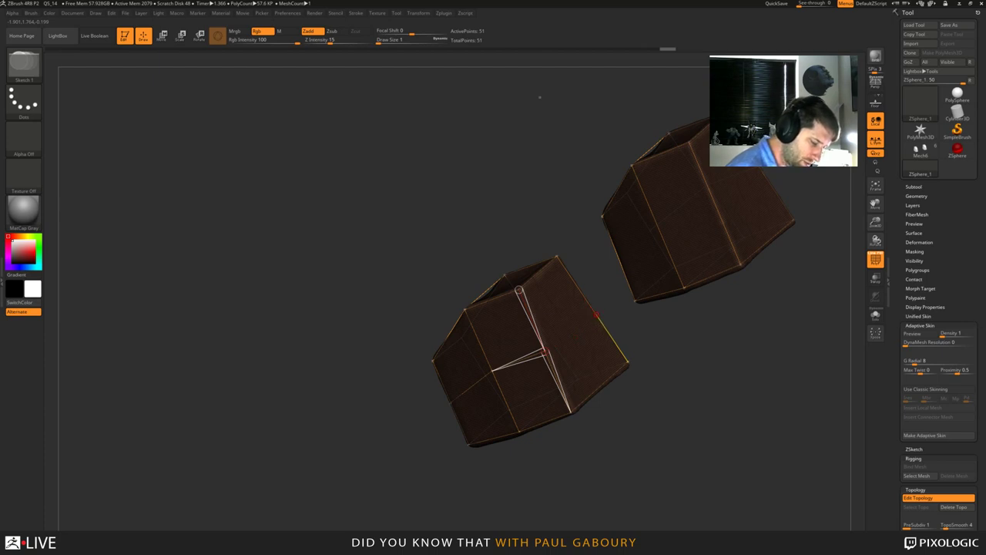
pyautogui.click(595, 314)
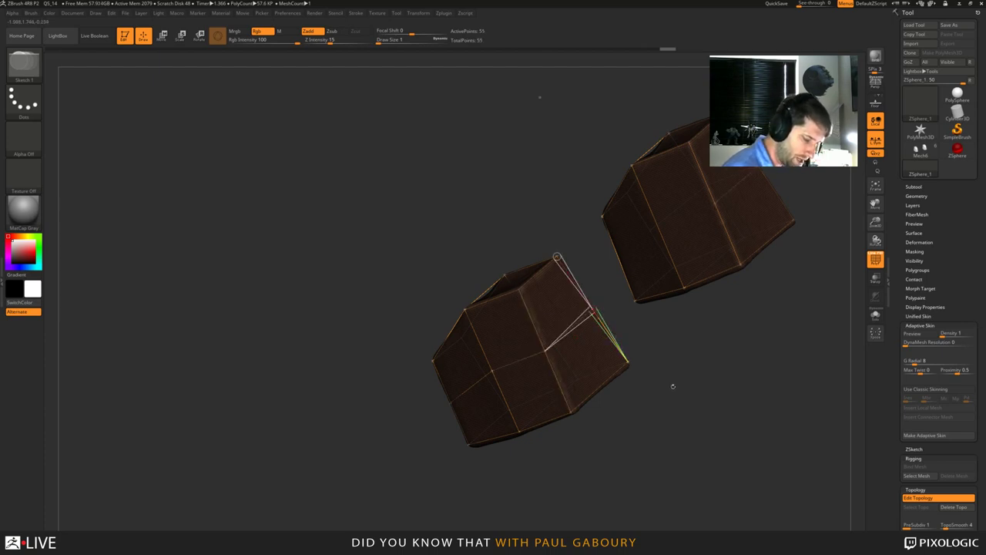
# Continue the horizontal edge loop around the plate's remaining side faces with midpoints on their vertical edges.
pyautogui.moveTo(673, 386); pyautogui.dragTo(597, 409)
pyautogui.keyDown('ctrl'); pyautogui.moveTo(598, 409); pyautogui.dragTo(621, 456, button='right'); pyautogui.keyUp('ctrl')
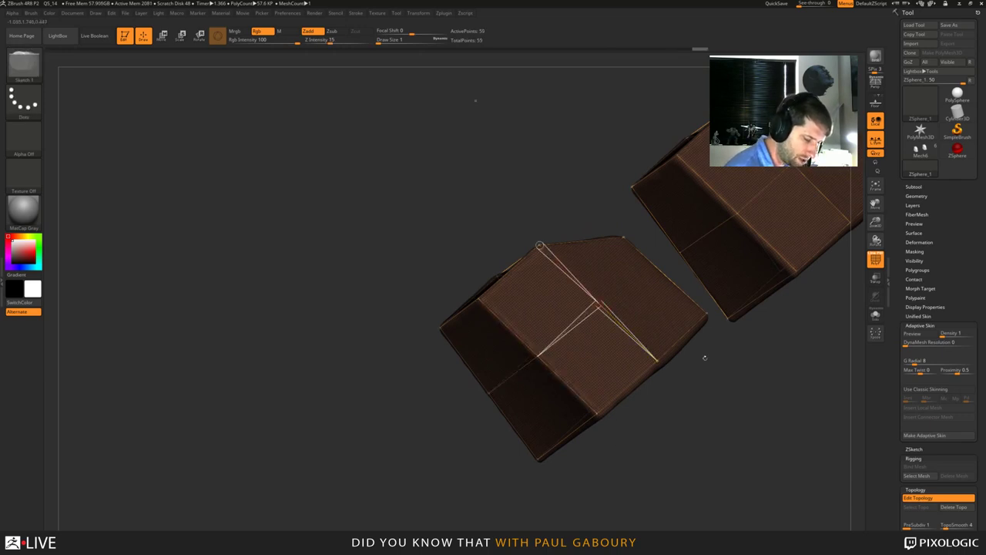
pyautogui.moveTo(705, 357); pyautogui.dragTo(341, 176)
pyautogui.click(600, 304)
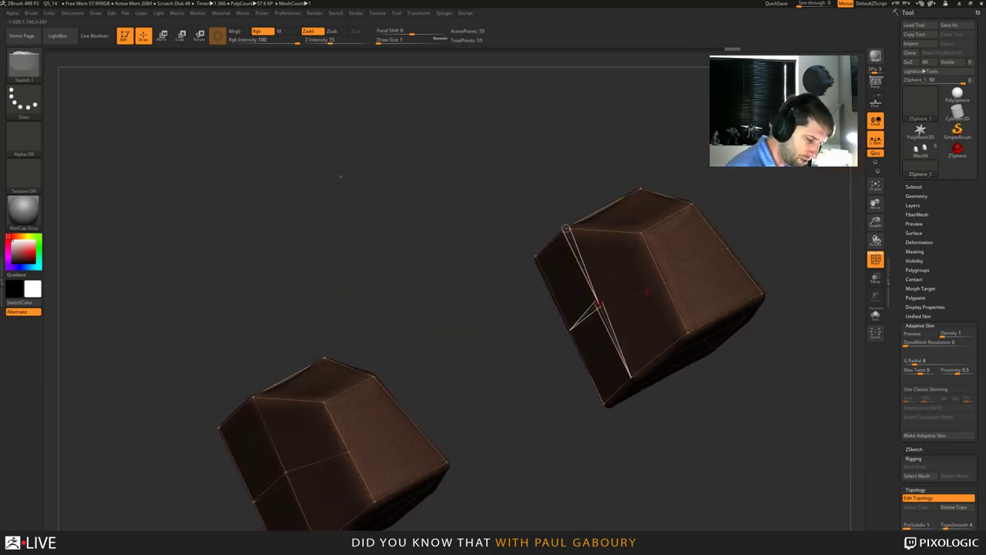
pyautogui.click(667, 287)
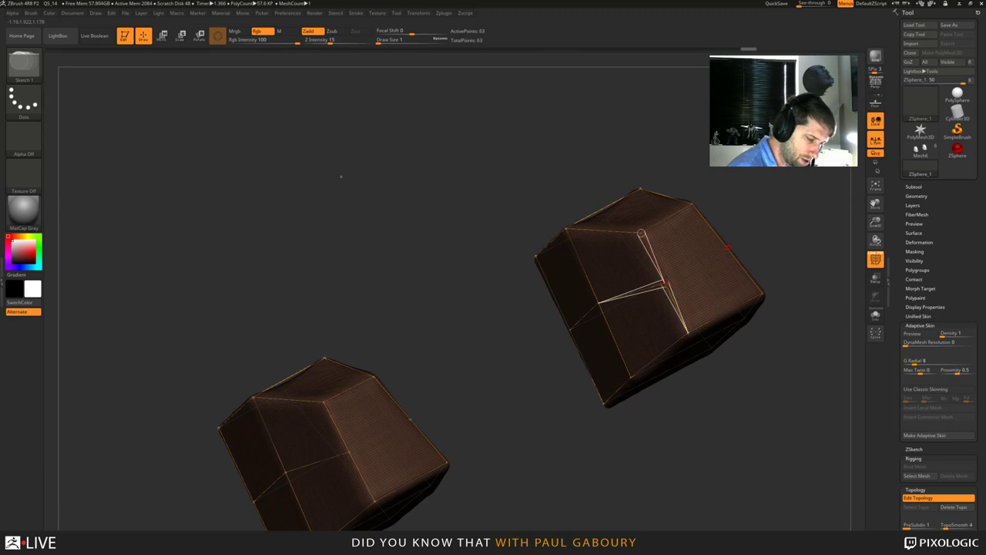
pyautogui.click(729, 248)
# Preview the retopologized plates from several angles and generate the adaptive skin as a new tool.
pyautogui.moveTo(764, 404); pyautogui.dragTo(662, 429)
pyautogui.press('a')
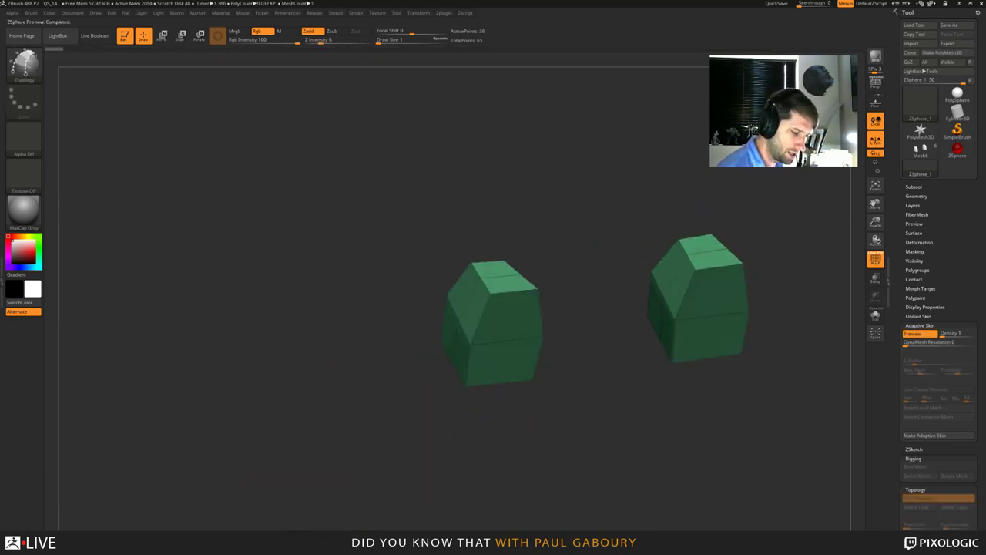
pyautogui.moveTo(539, 431); pyautogui.dragTo(616, 459)
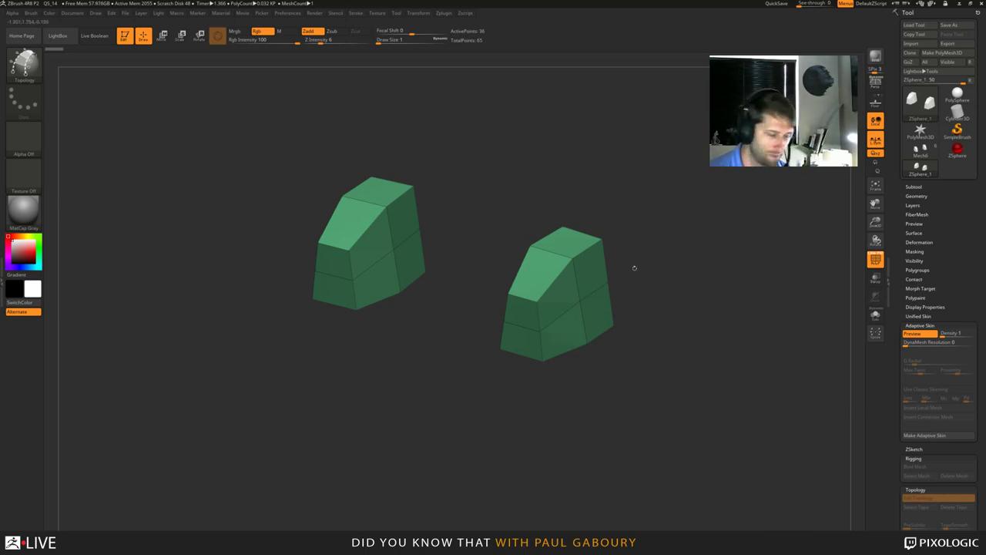
pyautogui.moveTo(624, 427); pyautogui.dragTo(642, 401)
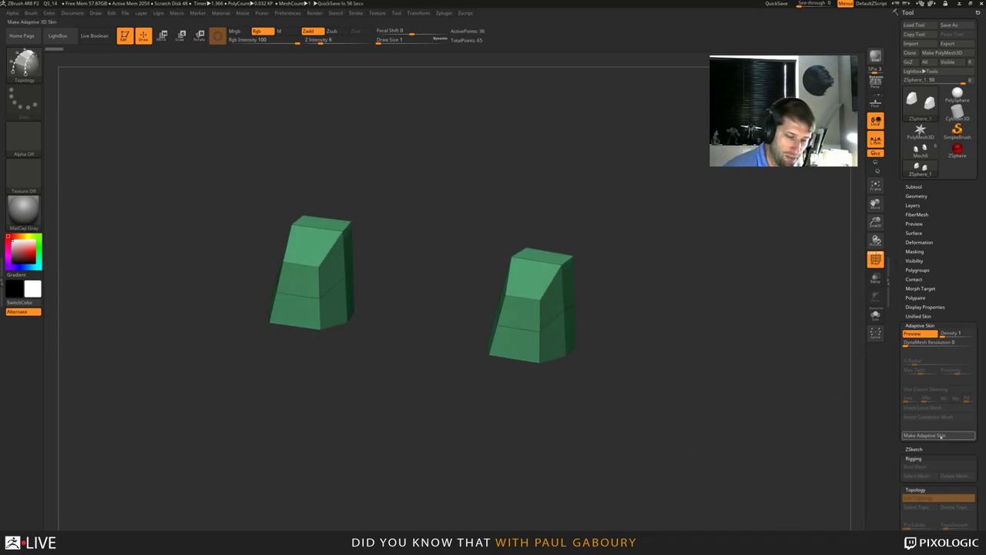
pyautogui.click(941, 436)
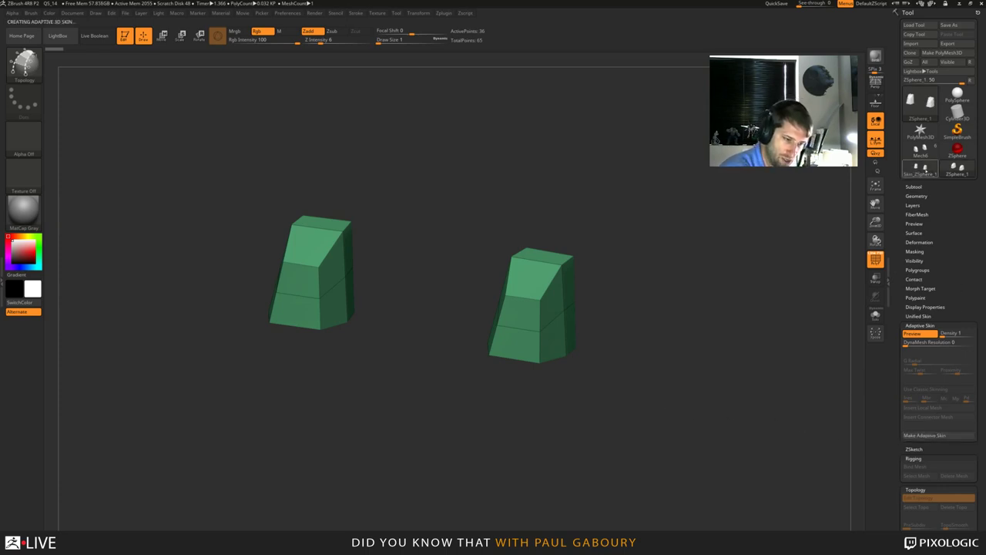
# Check the new skin tool's thumbnail information and switch back to the original mech tool.
pyautogui.moveTo(921, 170)
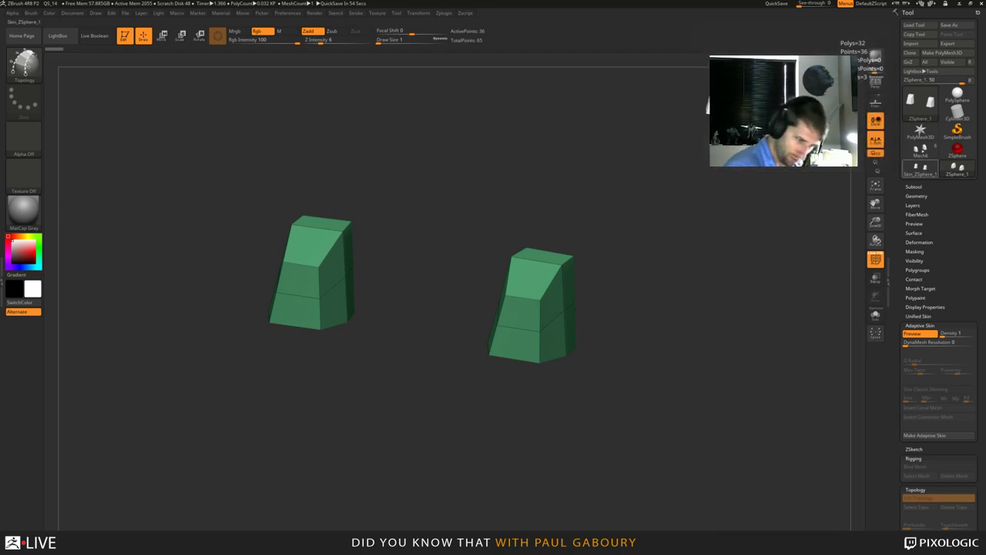
pyautogui.moveTo(921, 151)
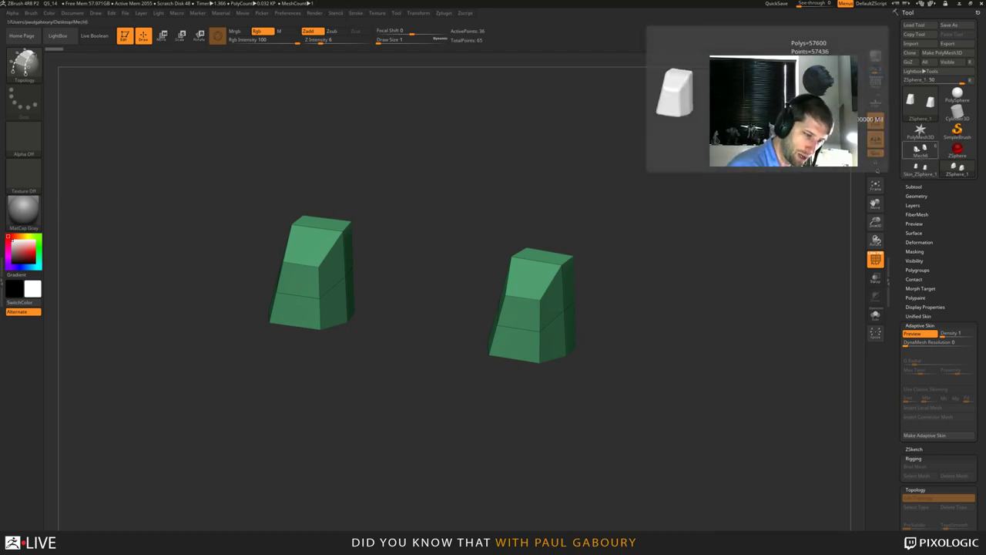
pyautogui.click(921, 149)
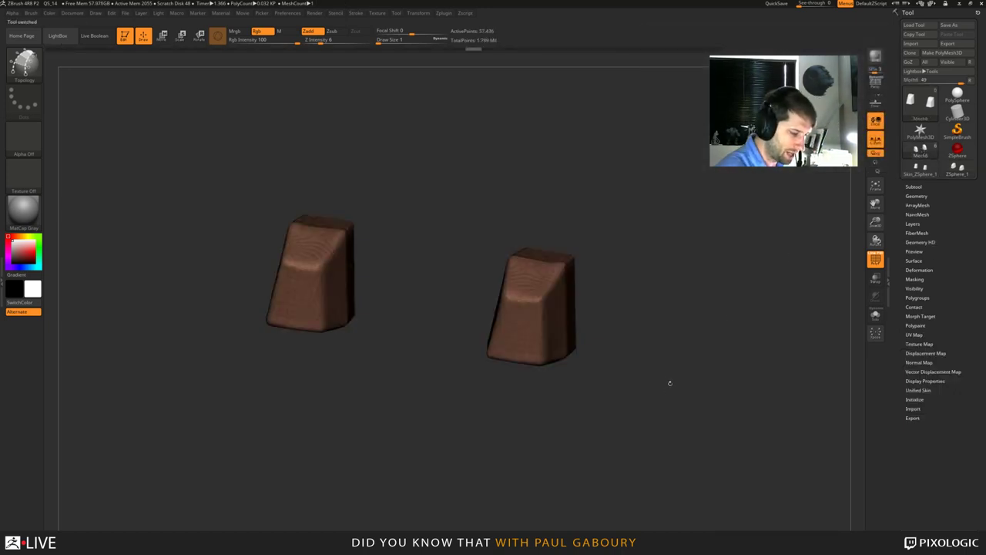
# Append the Skin_ZSphere_1 tool to the mech as a subtool and make the new thigh plate subtool active.
pyautogui.click(914, 187)
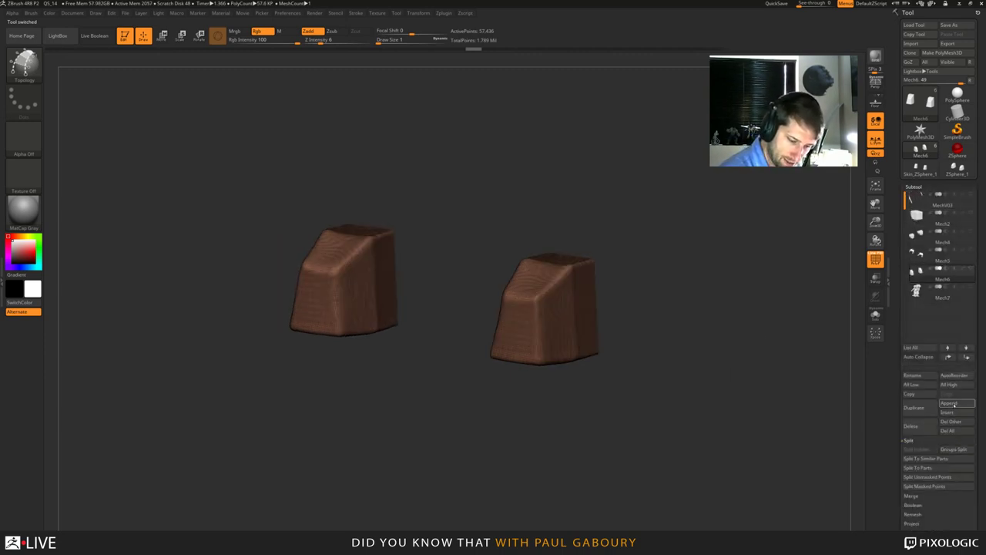
pyautogui.click(950, 404)
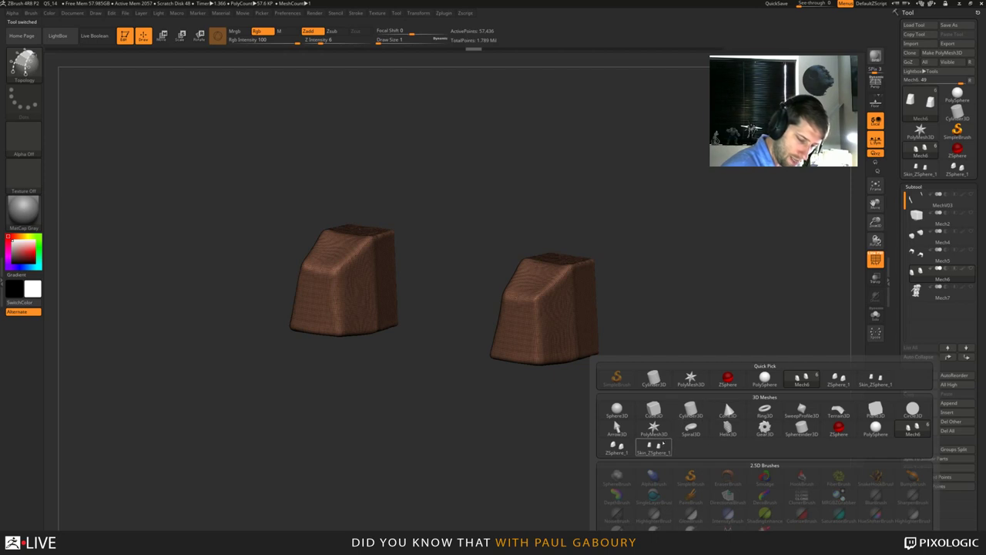
pyautogui.click(654, 445)
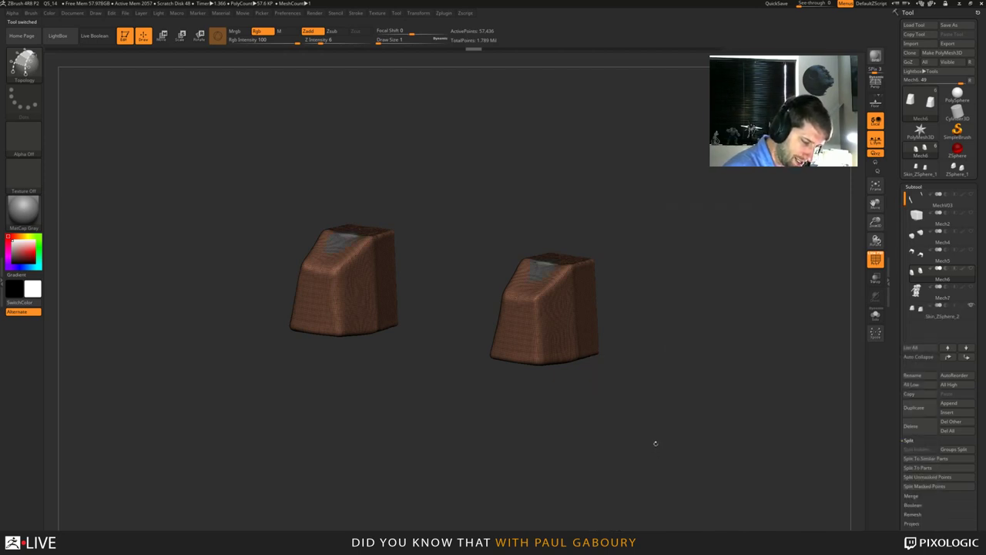
pyautogui.keyDown('ctrl'); pyautogui.moveTo(727, 421); pyautogui.dragTo(763, 384, button='right'); pyautogui.keyUp('ctrl')
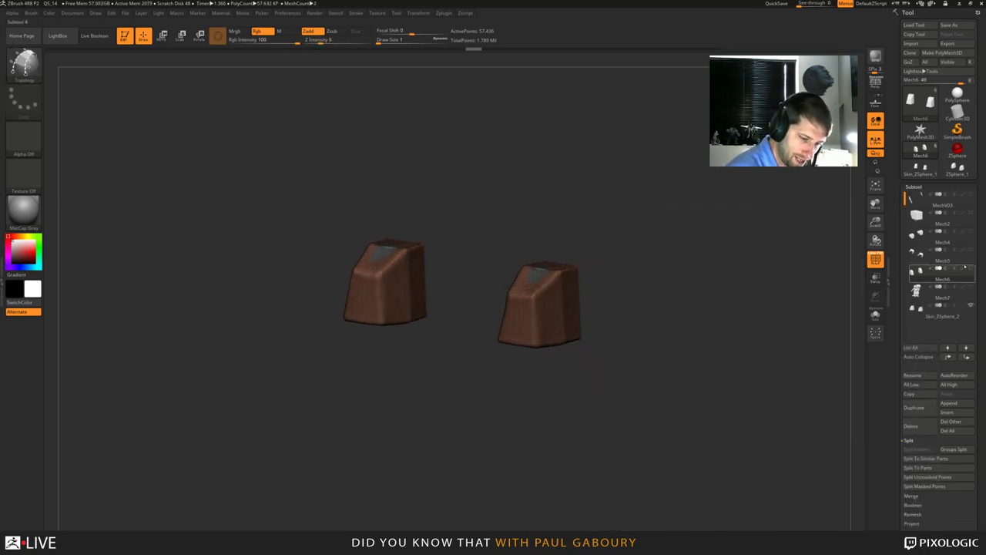
pyautogui.click(969, 308)
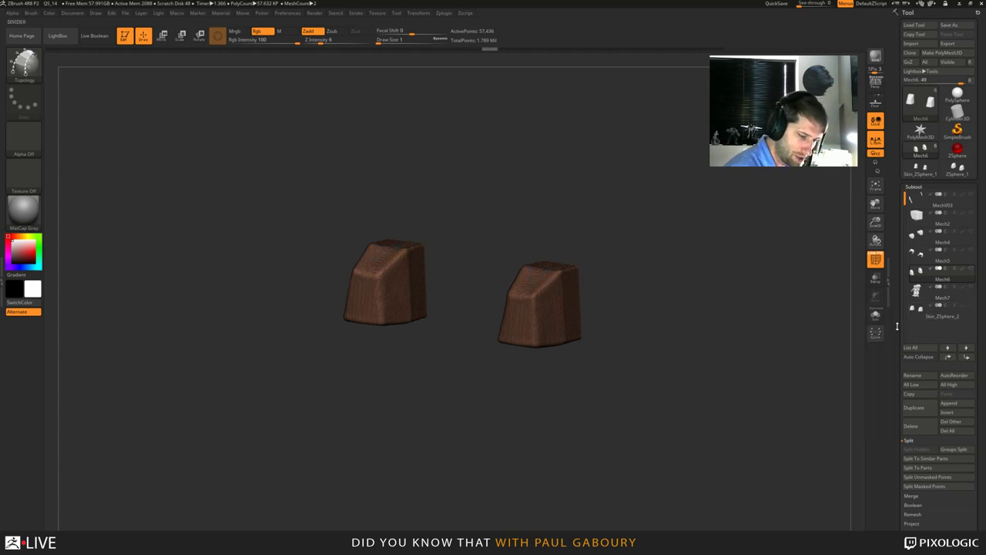
pyautogui.moveTo(623, 451); pyautogui.dragTo(632, 452, button='right')
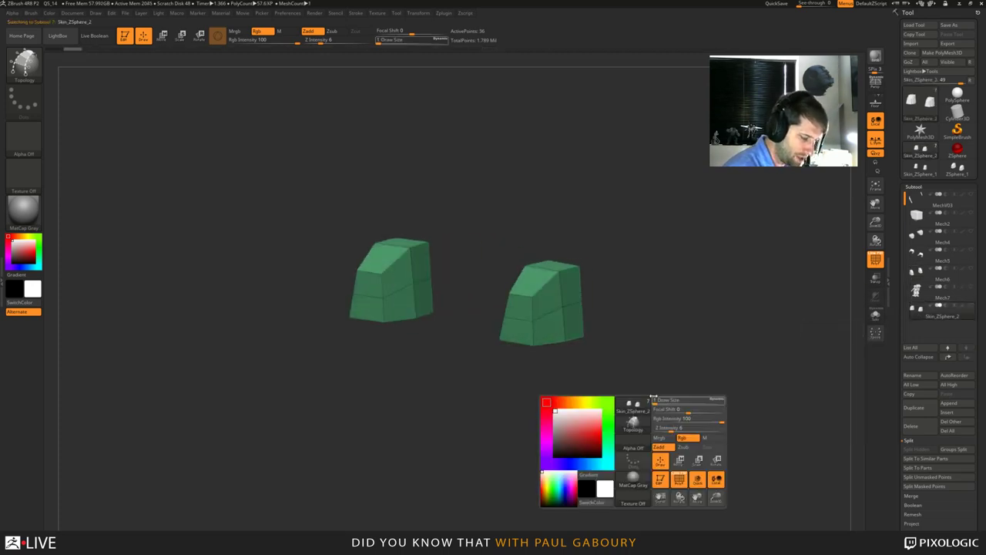
pyautogui.moveTo(652, 378)
pyautogui.mouseDown(button='right')
pyautogui.moveTo(682, 378)
pyautogui.moveTo(682, 420)
pyautogui.mouseUp(button='right')
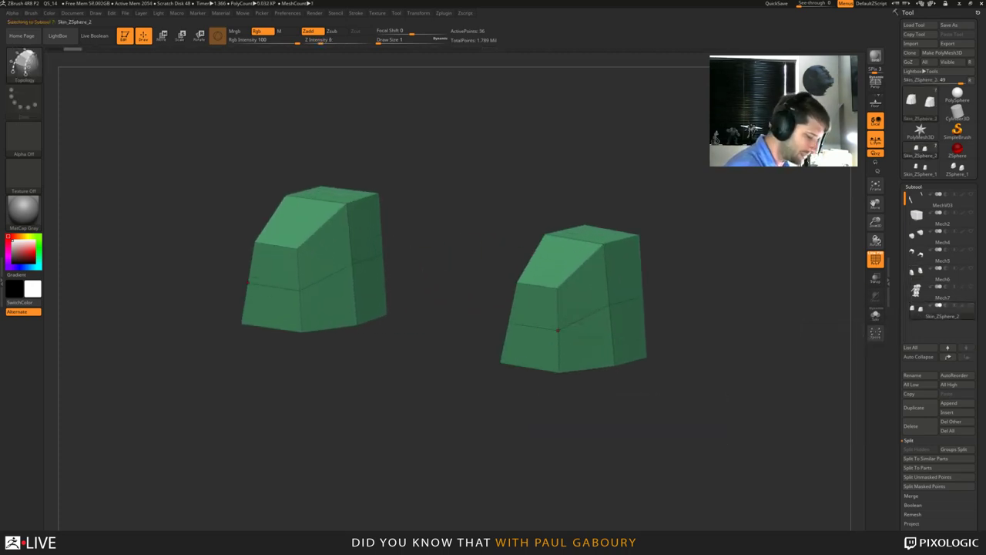
# Delete the horizontal edge loop around the thigh plates with the ZModeler brush's edge Insert action.
pyautogui.press('b')
pyautogui.press('z')
pyautogui.press('m')
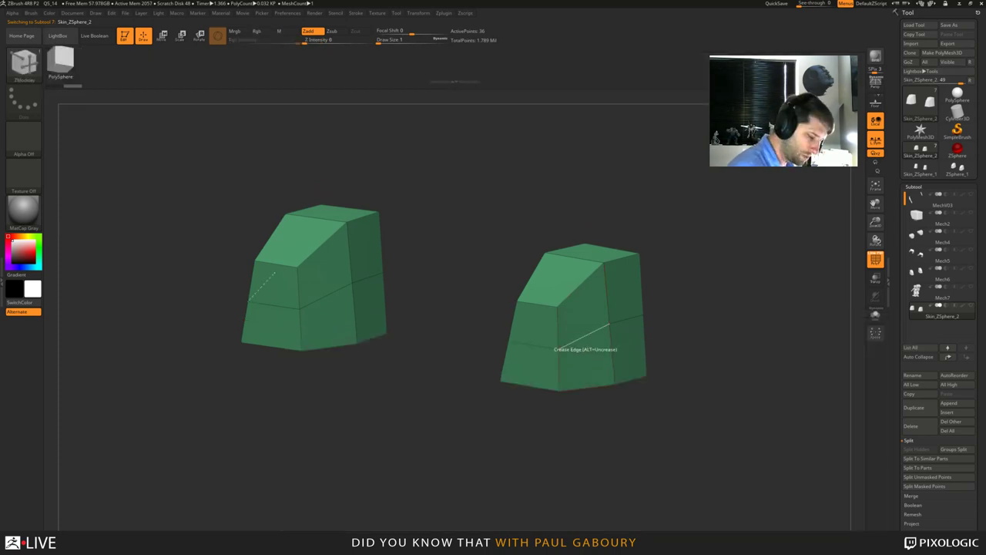
pyautogui.press('space')
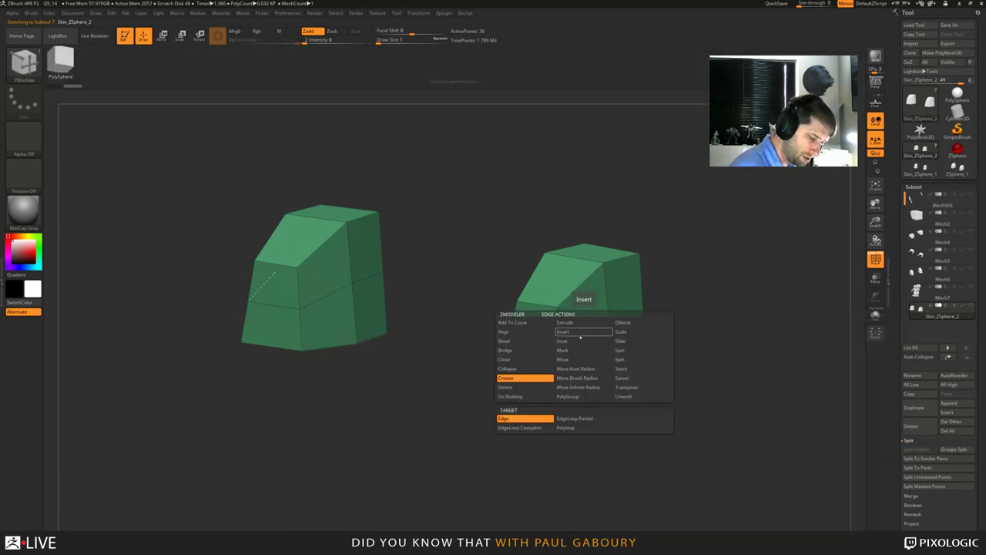
pyautogui.click(581, 335)
pyautogui.keyDown('alt'); pyautogui.click(583, 339); pyautogui.keyUp('alt')
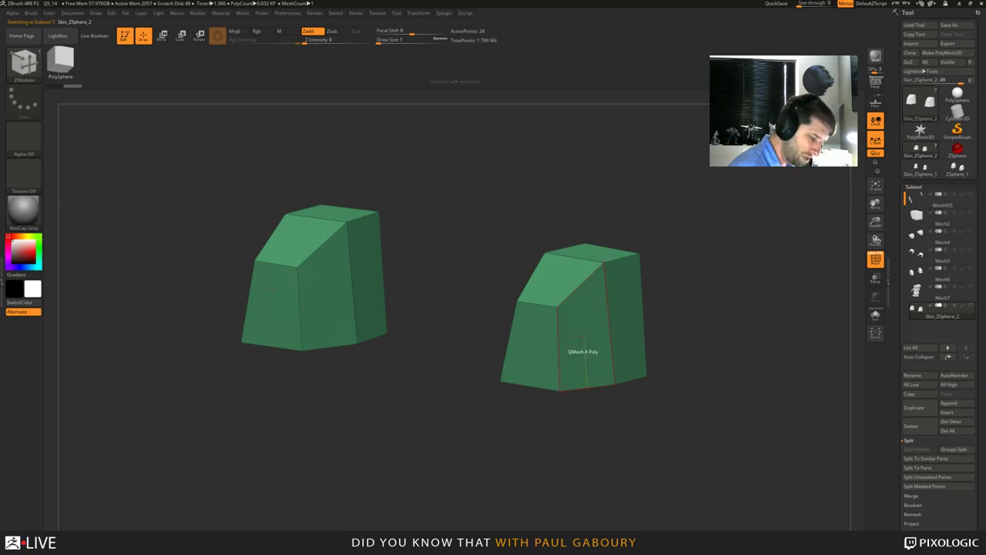
pyautogui.moveTo(583, 339); pyautogui.dragTo(647, 239, button='right')
pyautogui.moveTo(540, 385); pyautogui.dragTo(607, 436)
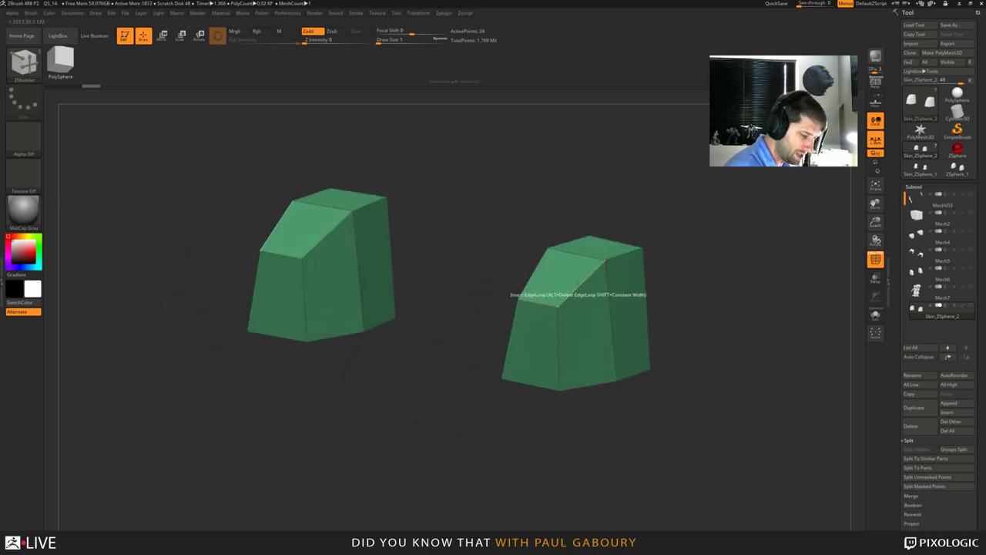
pyautogui.moveTo(561, 336); pyautogui.dragTo(590, 353)
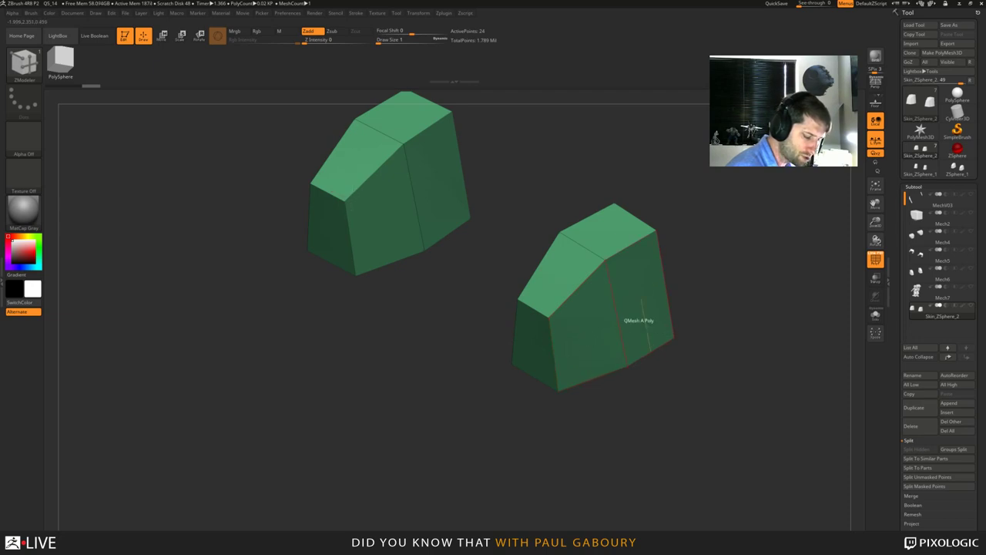
# Assign separate polygroups to the plates' top face and sloped upper face, and group the adjoining side faces.
pyautogui.keyDown('alt'); pyautogui.click(587, 340); pyautogui.keyUp('alt')
pyautogui.hotkey('ctrl', 'w')
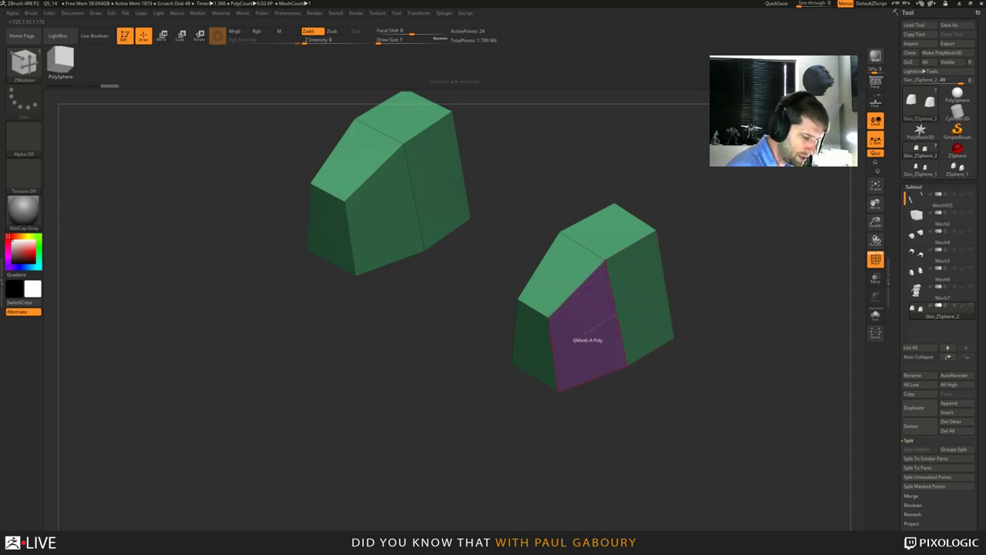
pyautogui.moveTo(561, 291); pyautogui.dragTo(563, 280)
pyautogui.hotkey('ctrl', 'z')
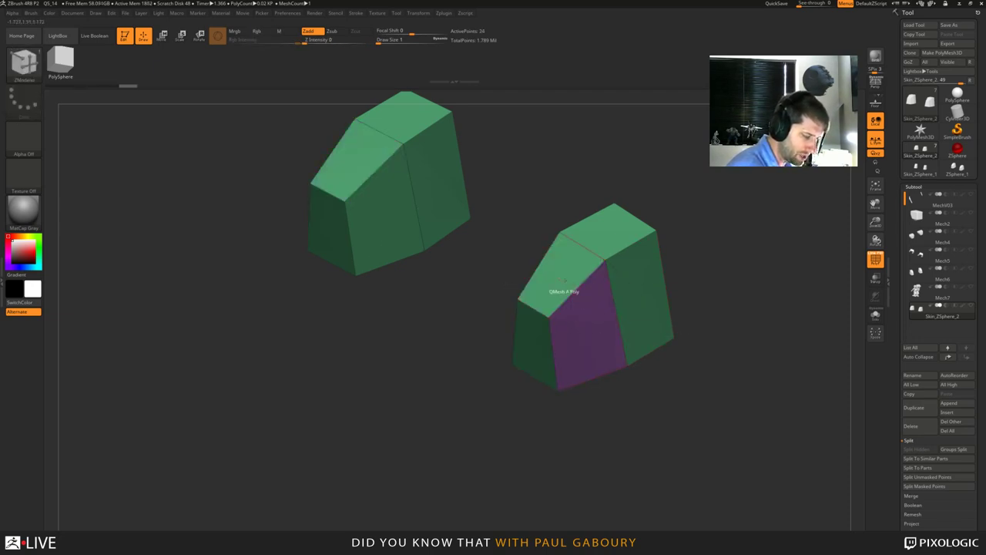
pyautogui.click(566, 276)
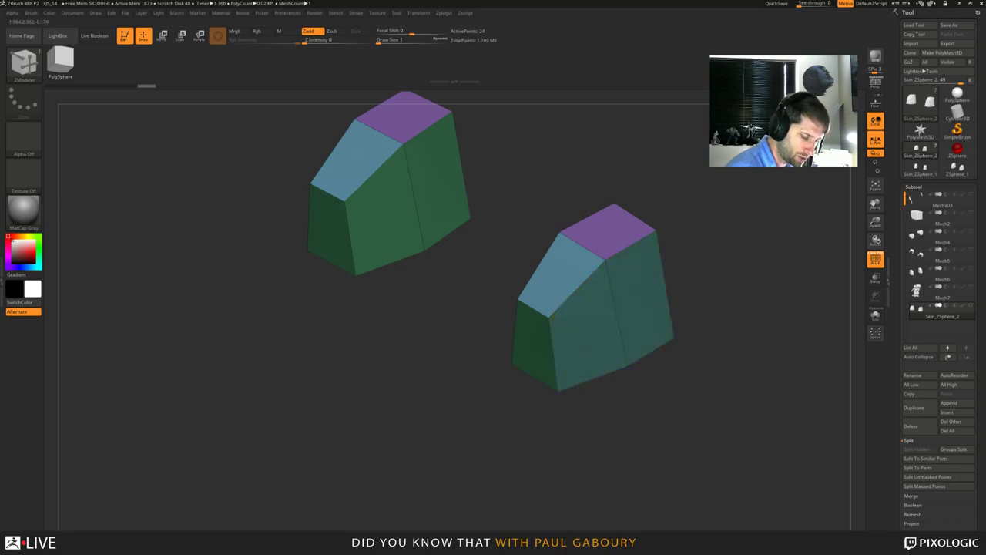
pyautogui.moveTo(532, 385); pyautogui.dragTo(617, 304, button='right')
pyautogui.moveTo(613, 298); pyautogui.dragTo(624, 363)
# Give the plates' two underside faces a shared polygroup and the remaining front and side faces their own polygroups.
pyautogui.moveTo(773, 407); pyautogui.dragTo(655, 406)
pyautogui.moveTo(817, 393); pyautogui.dragTo(687, 391)
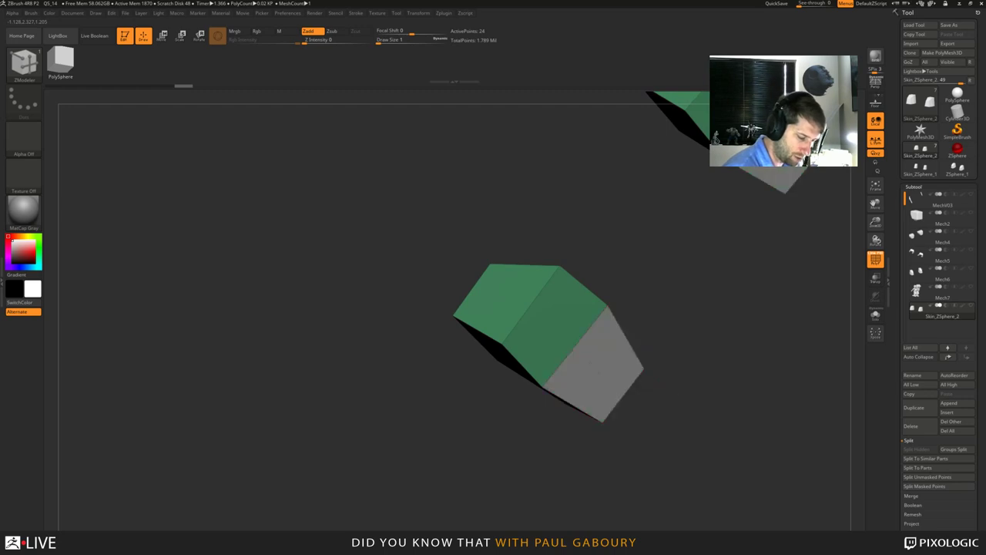
pyautogui.click(581, 358)
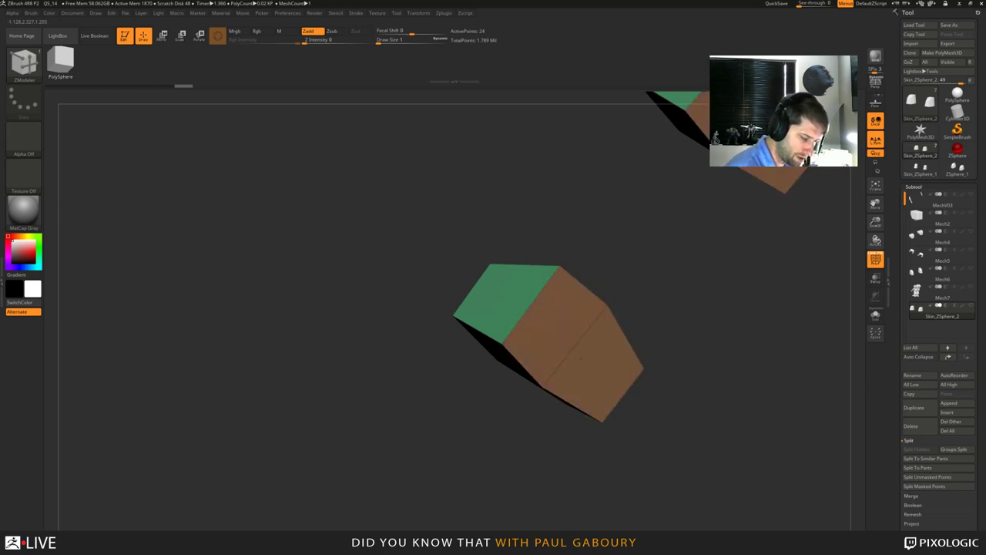
pyautogui.moveTo(664, 385); pyautogui.dragTo(648, 432)
pyautogui.click(674, 349)
pyautogui.press('alt')
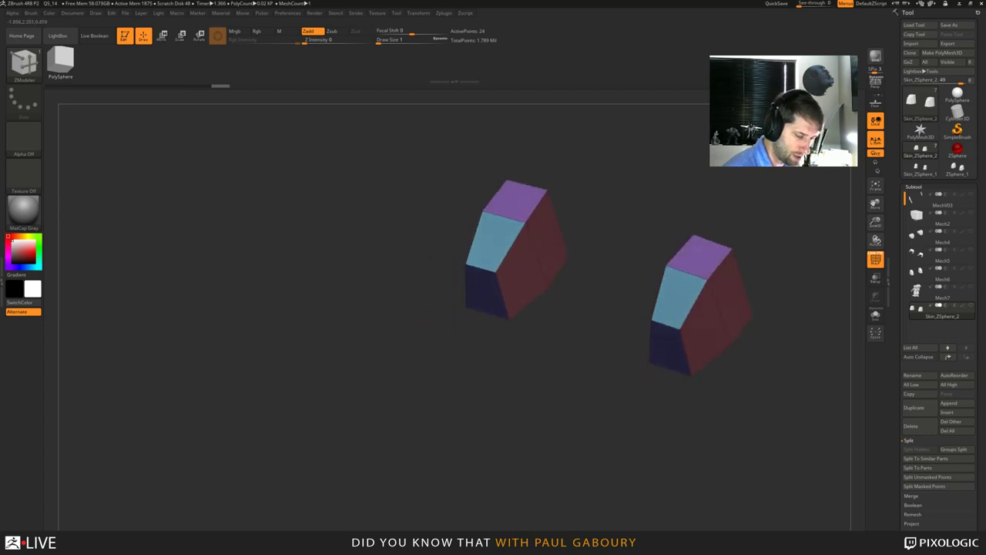
pyautogui.keyDown('alt'); pyautogui.moveTo(763, 424); pyautogui.dragTo(650, 431); pyautogui.keyUp('alt')
pyautogui.moveTo(655, 432); pyautogui.dragTo(634, 423)
# Crease the polygroup borders of the thigh plates and check the creased edges from several angles.
pyautogui.scroll(-5, 973, 378)
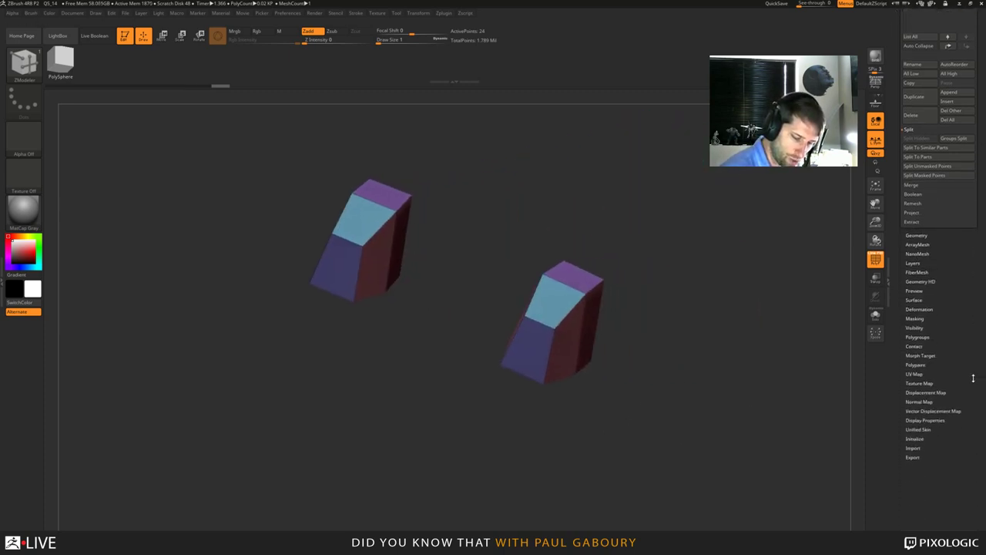
pyautogui.scroll(-1, 974, 378)
pyautogui.click(916, 213)
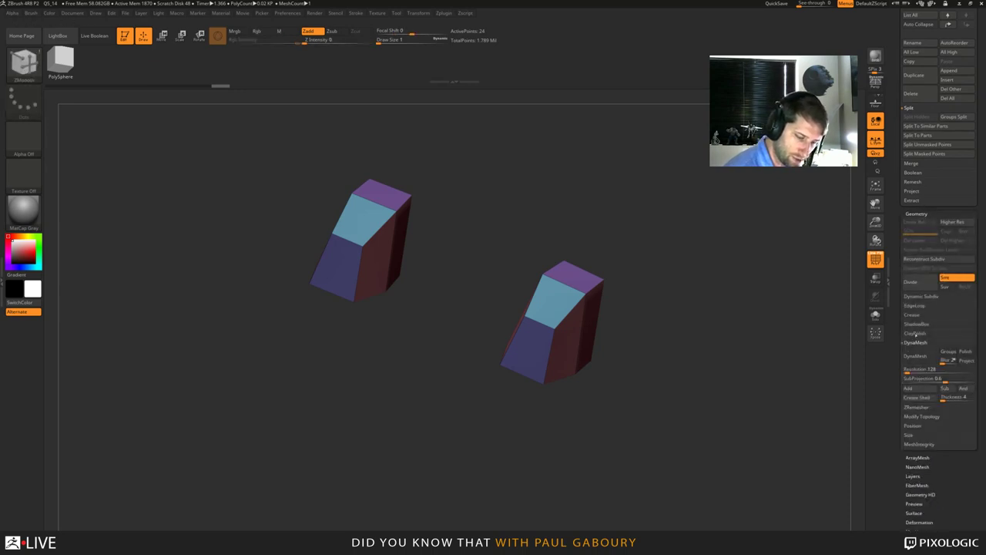
pyautogui.click(913, 315)
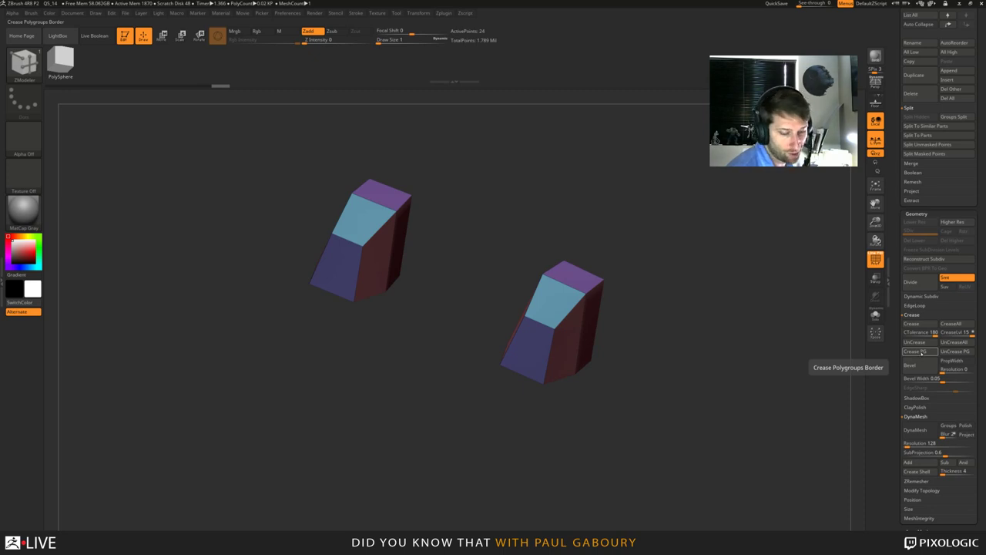
pyautogui.click(921, 353)
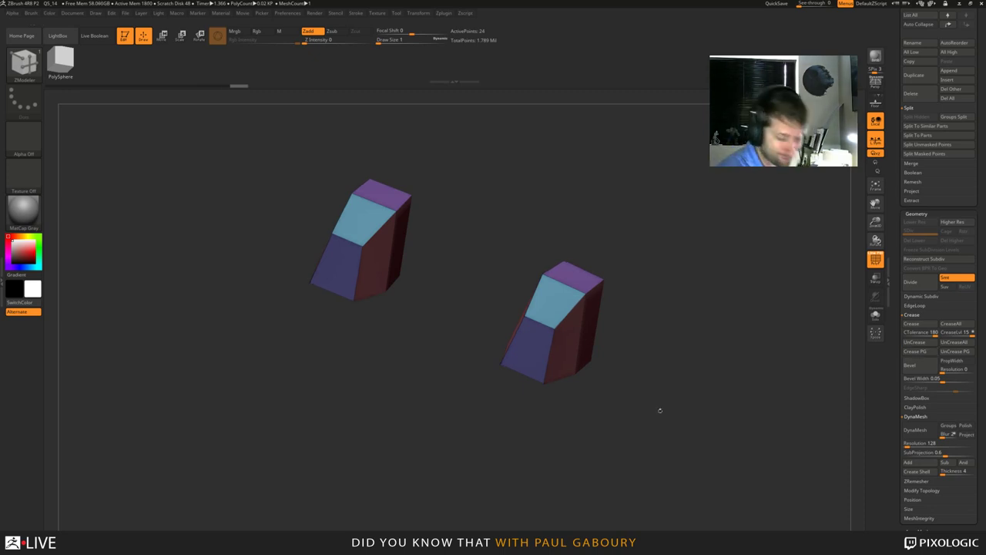
pyautogui.moveTo(660, 410); pyautogui.dragTo(561, 408)
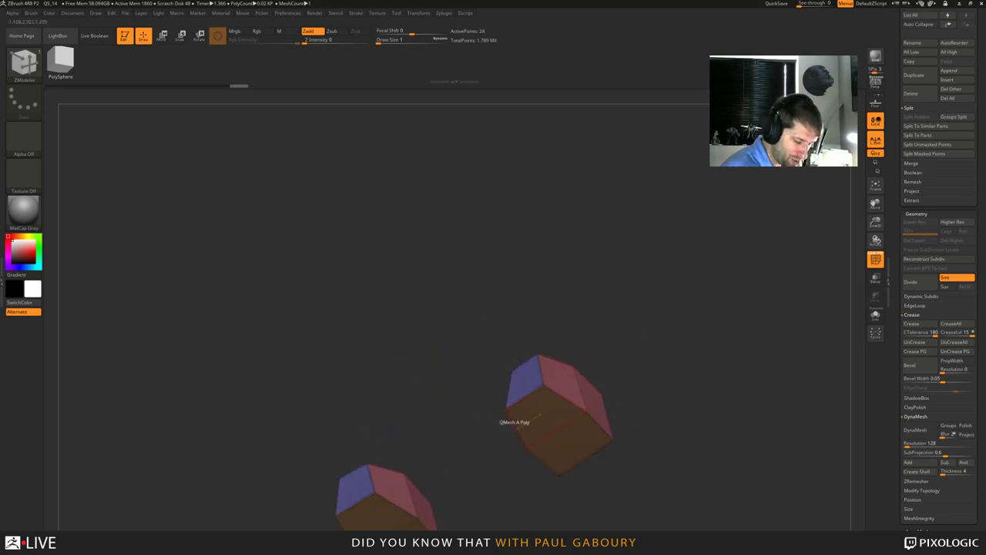
pyautogui.moveTo(443, 393); pyautogui.dragTo(493, 425)
pyautogui.moveTo(494, 439); pyautogui.dragTo(737, 440)
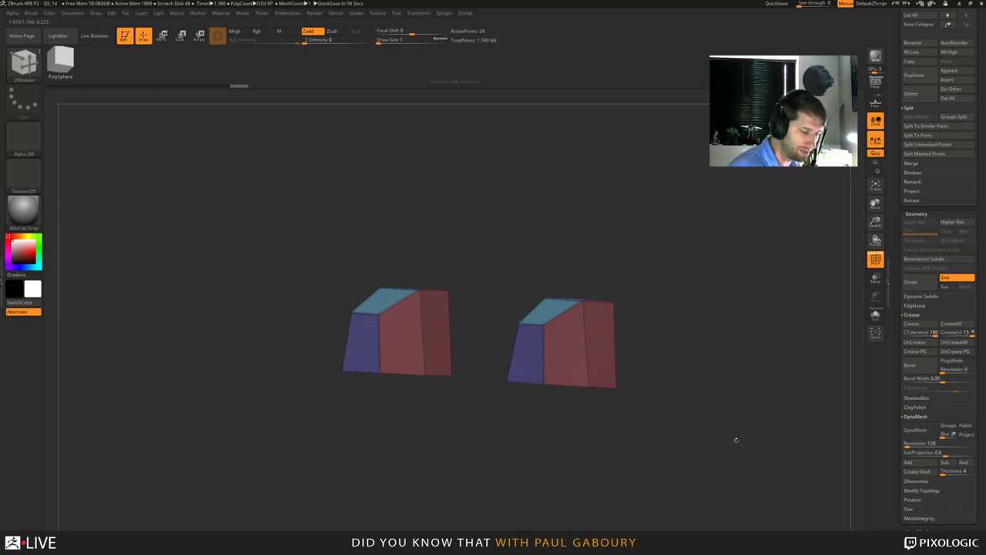
pyautogui.moveTo(736, 440); pyautogui.dragTo(674, 400)
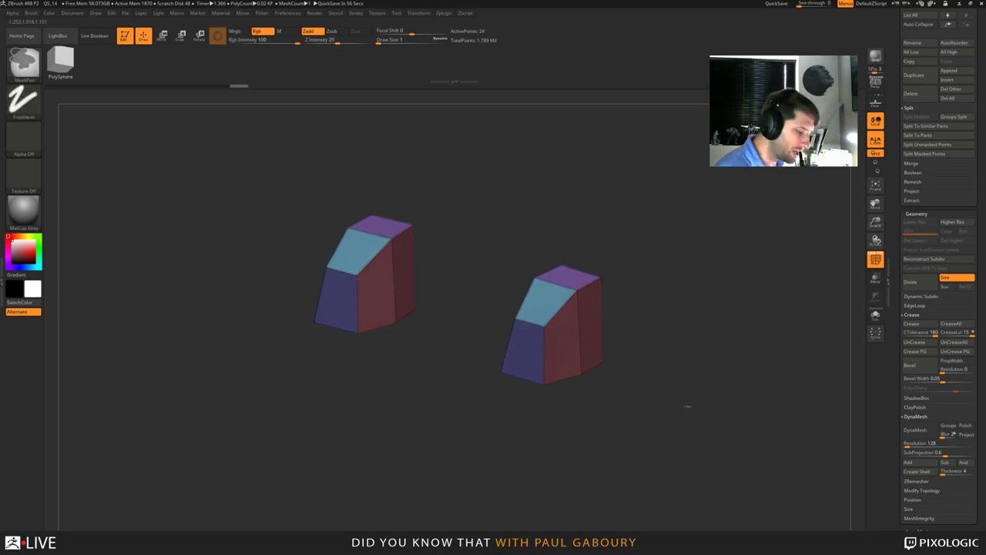
# Try creasing the plates as a single polygroup with a crease tolerance of 45, and undo it.
pyautogui.press('shift')
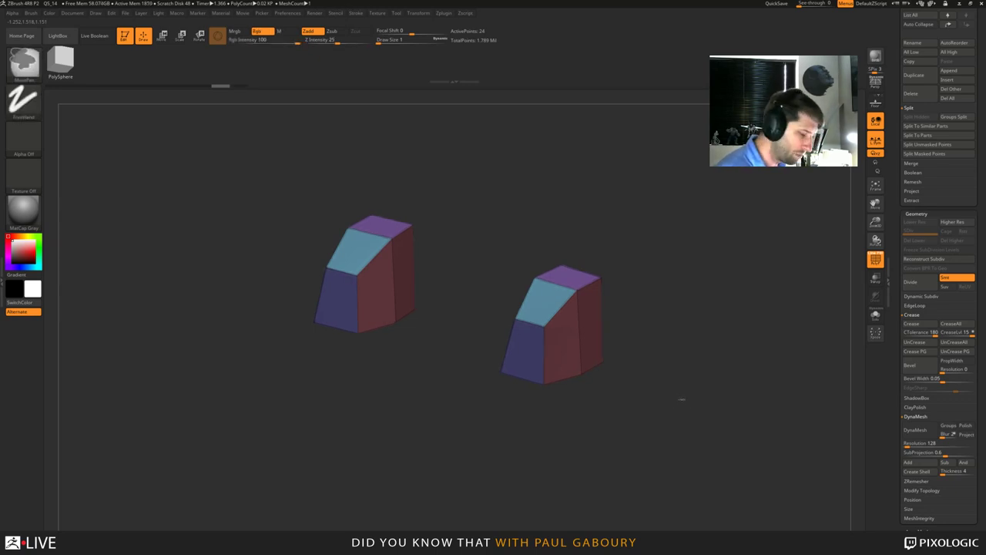
pyautogui.hotkey('shift', 'f')
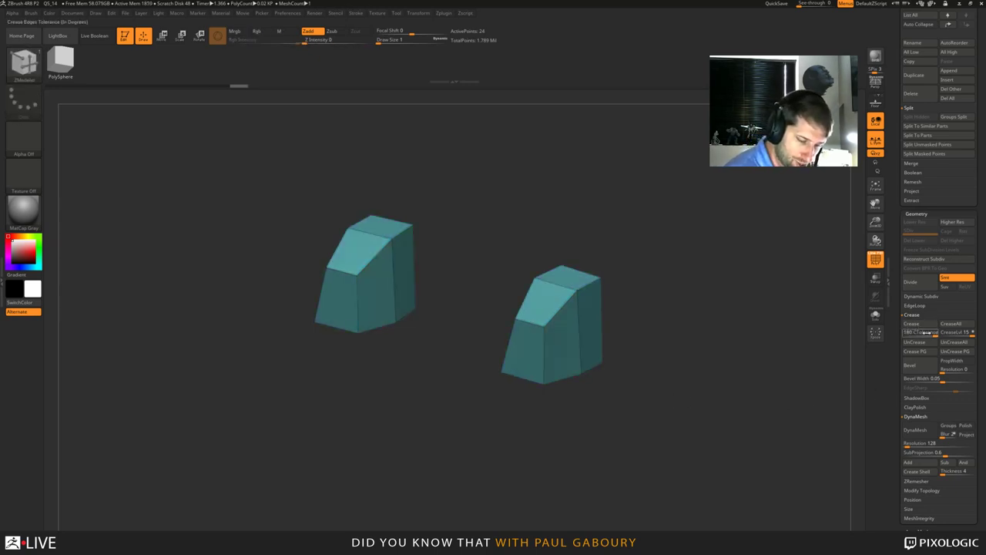
pyautogui.click(920, 334)
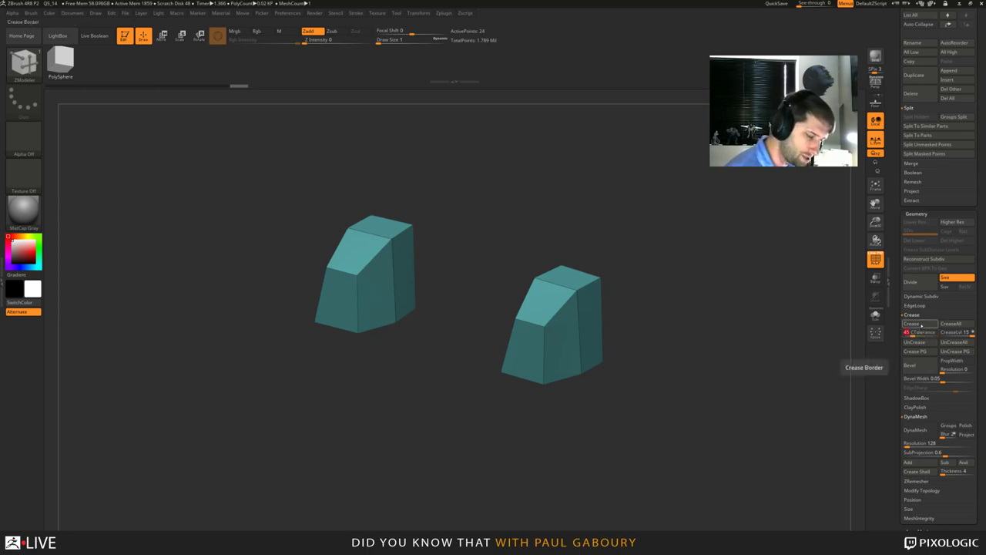
pyautogui.click(917, 323)
pyautogui.moveTo(472, 347); pyautogui.dragTo(580, 435)
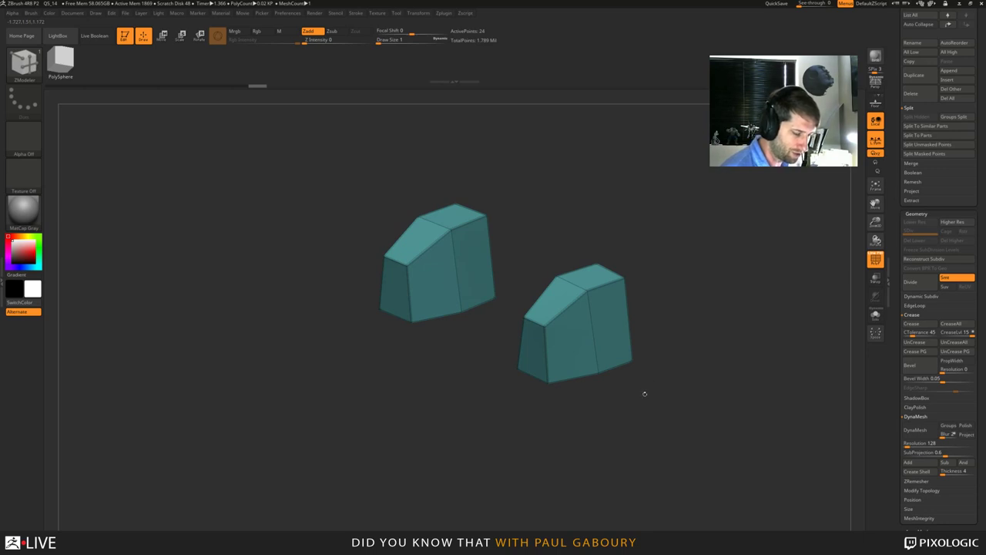
pyautogui.hotkey('ctrl', 'z')
pyautogui.hotkey('ctrl', 'z')
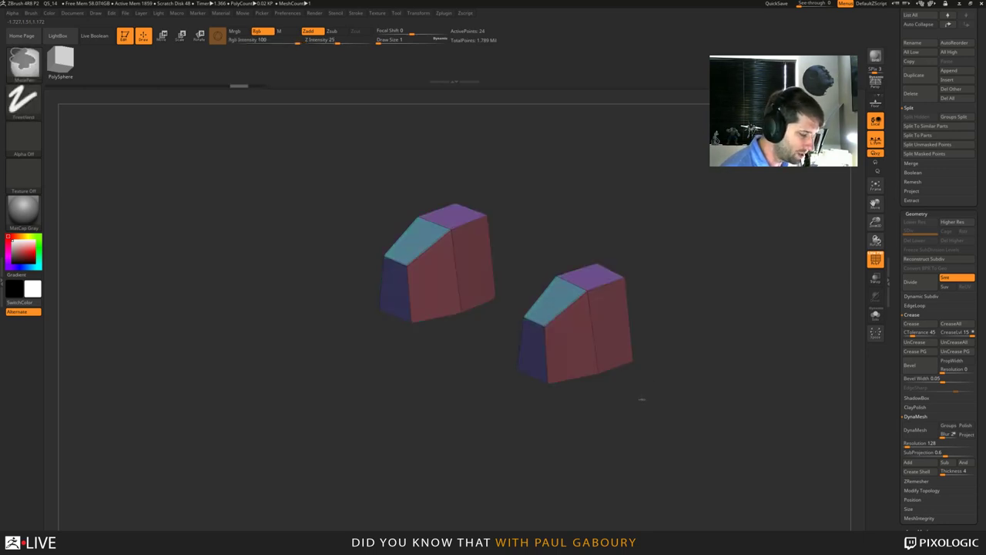
# Reselect the ZModeler brush, turn on dynamic subdivision for the creased plates and hide the polyframe.
pyautogui.press('b')
pyautogui.press('z')
pyautogui.press('m')
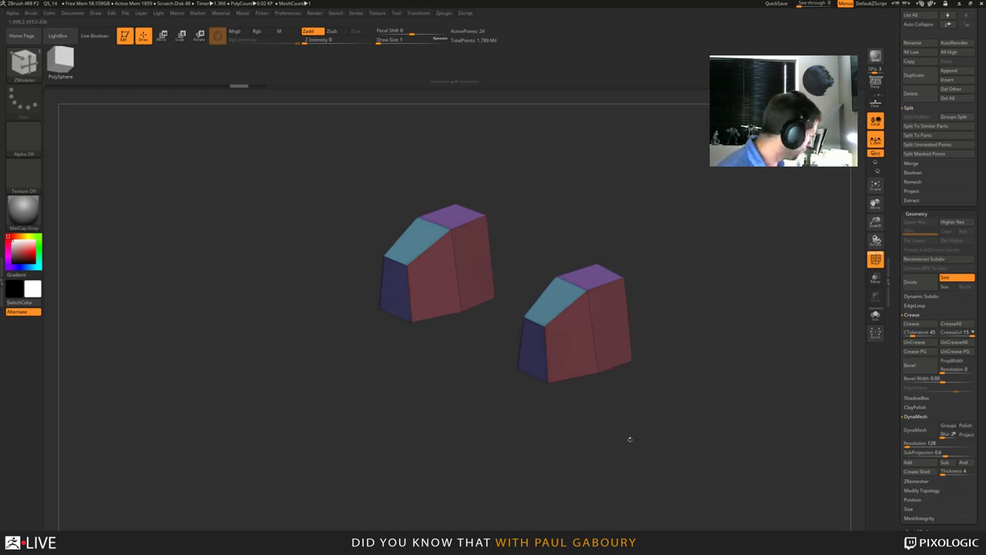
pyautogui.hotkey('ctrl', 'd')
pyautogui.moveTo(632, 430)
pyautogui.mouseDown()
pyautogui.moveTo(620, 423)
pyautogui.moveTo(643, 409)
pyautogui.moveTo(758, 377)
pyautogui.mouseUp()
pyautogui.hotkey('shift', 'f')
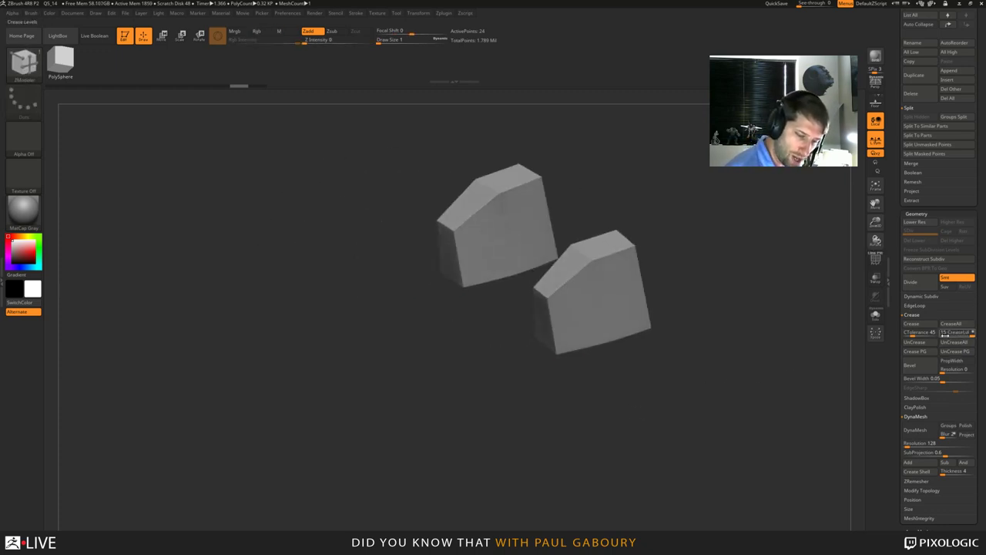
# Set the plates' crease level to 2 and the dynamic smooth subdivision level to 4.
pyautogui.click(945, 336)
pyautogui.write('2')
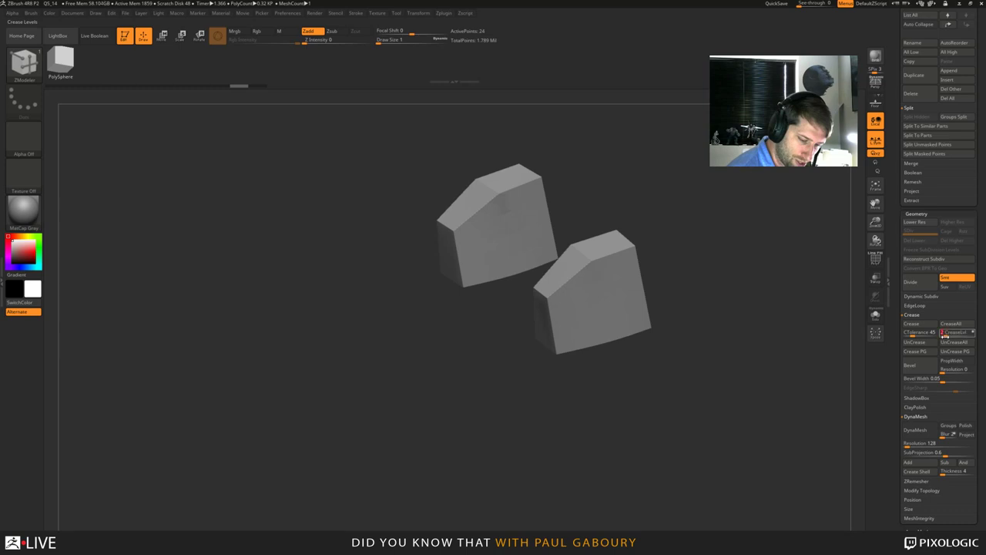
pyautogui.press('Return')
pyautogui.click(921, 297)
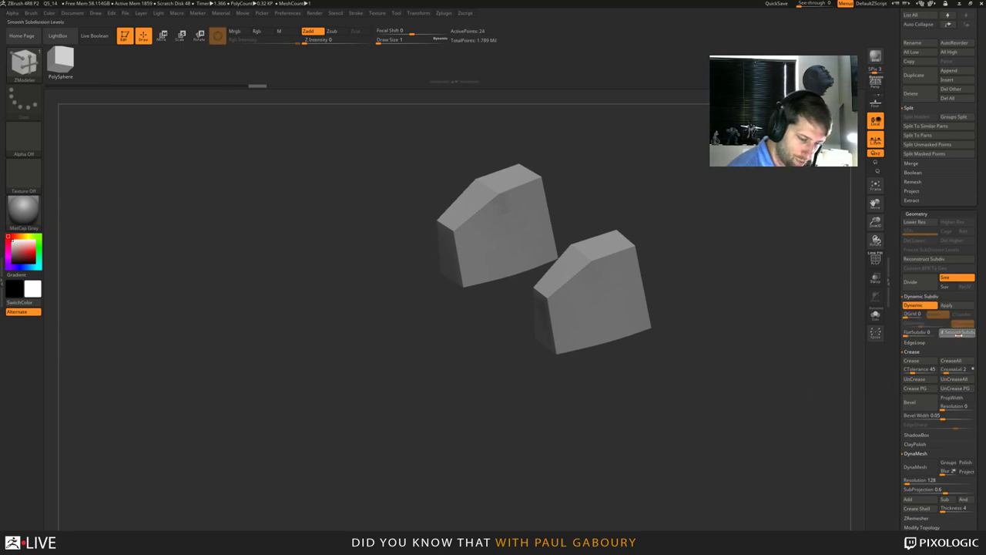
pyautogui.click(959, 334)
pyautogui.moveTo(656, 398)
pyautogui.mouseDown()
pyautogui.moveTo(687, 389)
pyautogui.moveTo(710, 366)
pyautogui.moveTo(663, 398)
pyautogui.moveTo(654, 383)
pyautogui.mouseUp()
# Crease the complete edge loop crossing the plates' top and wide side with ZModeler.
pyautogui.press('space')
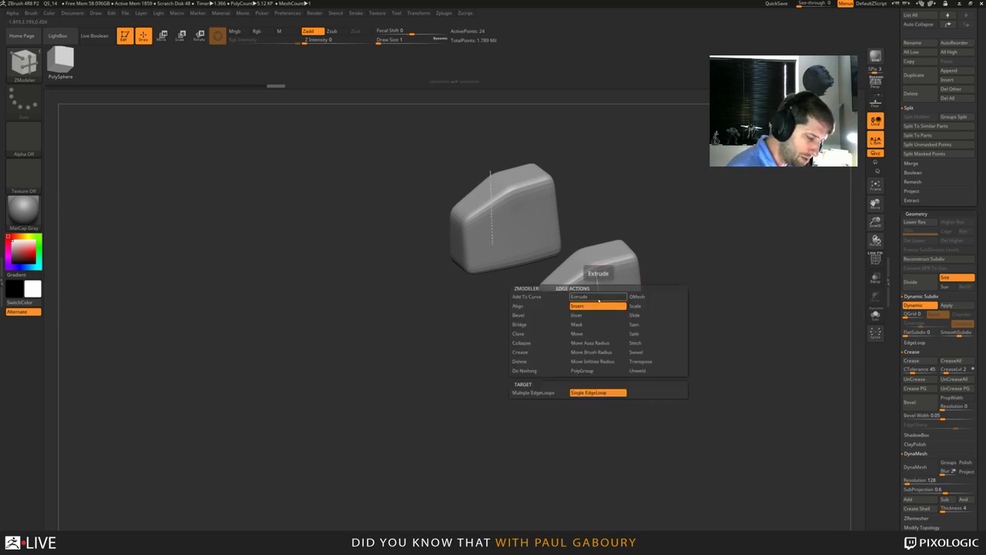
pyautogui.click(520, 352)
pyautogui.click(540, 398)
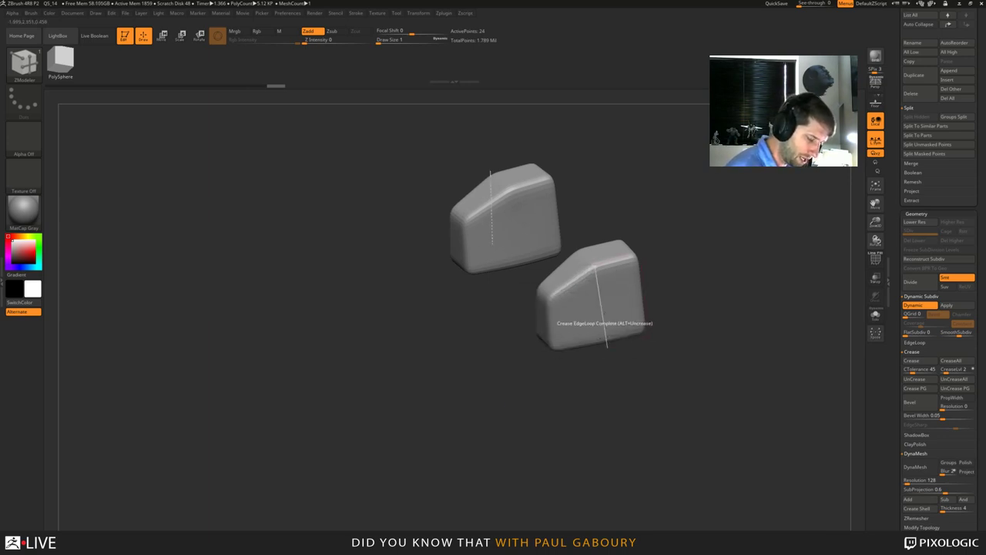
pyautogui.moveTo(618, 360)
pyautogui.keyDown('ctrl'); pyautogui.mouseDown(button='right')
pyautogui.moveTo(619, 394)
pyautogui.moveTo(675, 390)
pyautogui.mouseUp(button='right'); pyautogui.keyUp('ctrl')
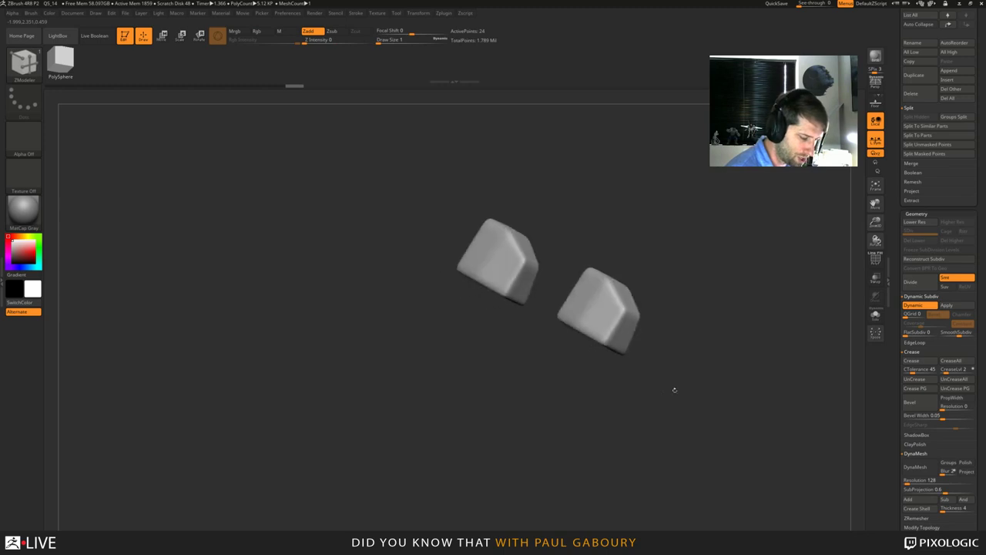
# Set the crease level to 3 and refresh the dynamic subdivision preview to examine the blocks' edges.
pyautogui.moveTo(674, 389); pyautogui.dragTo(627, 396)
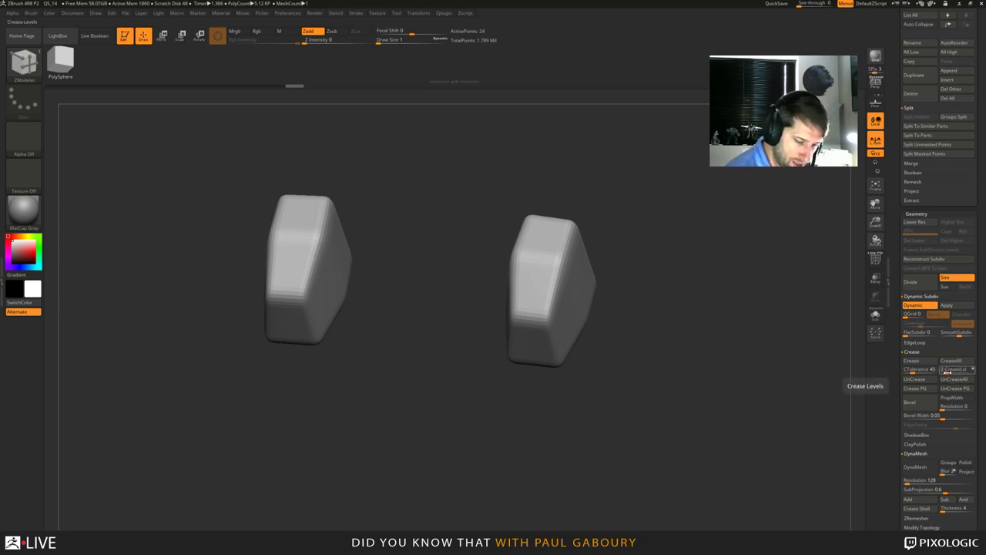
pyautogui.click(949, 371)
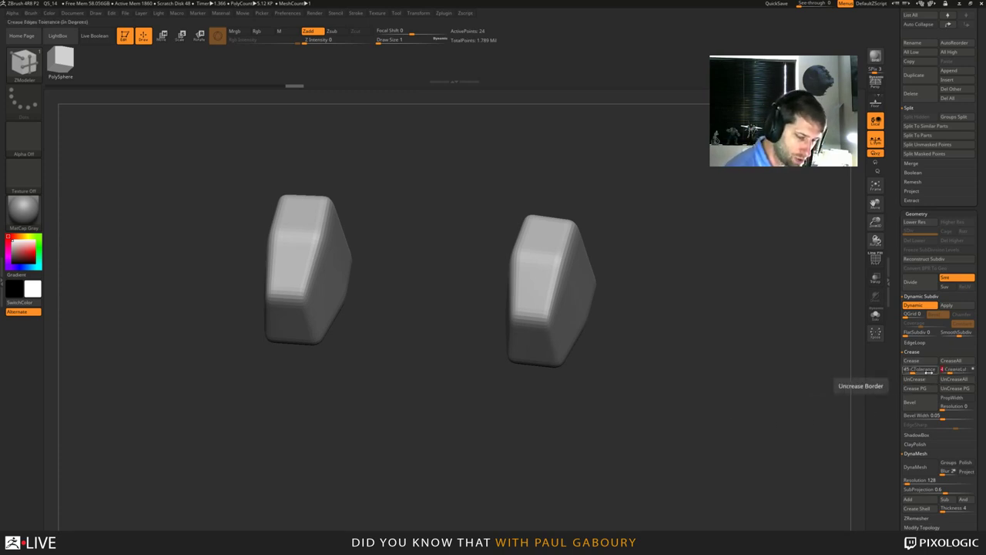
pyautogui.click(947, 371)
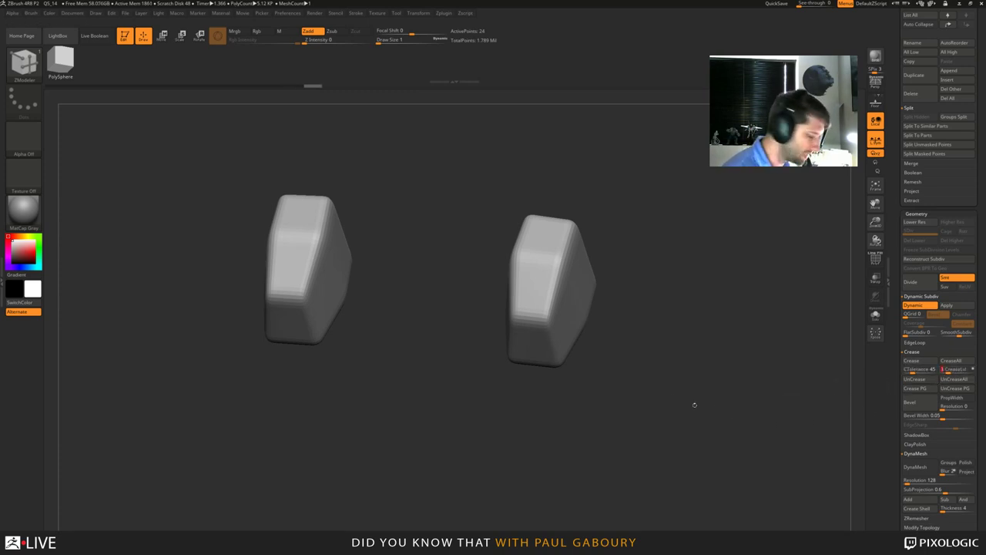
pyautogui.hotkey('shift', 'd')
pyautogui.press('d')
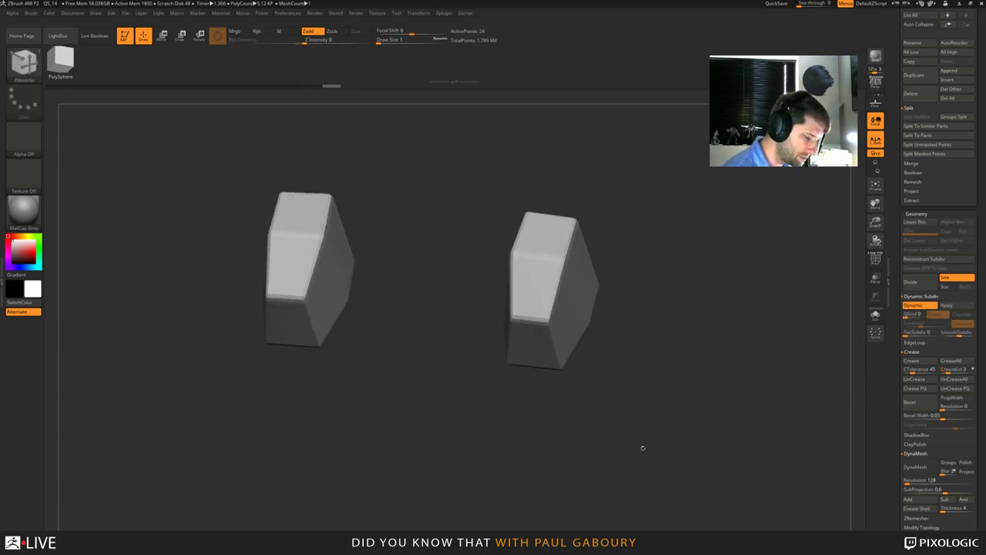
pyautogui.moveTo(643, 449); pyautogui.dragTo(697, 377)
pyautogui.moveTo(698, 377); pyautogui.dragTo(655, 377)
pyautogui.moveTo(694, 416); pyautogui.dragTo(671, 436)
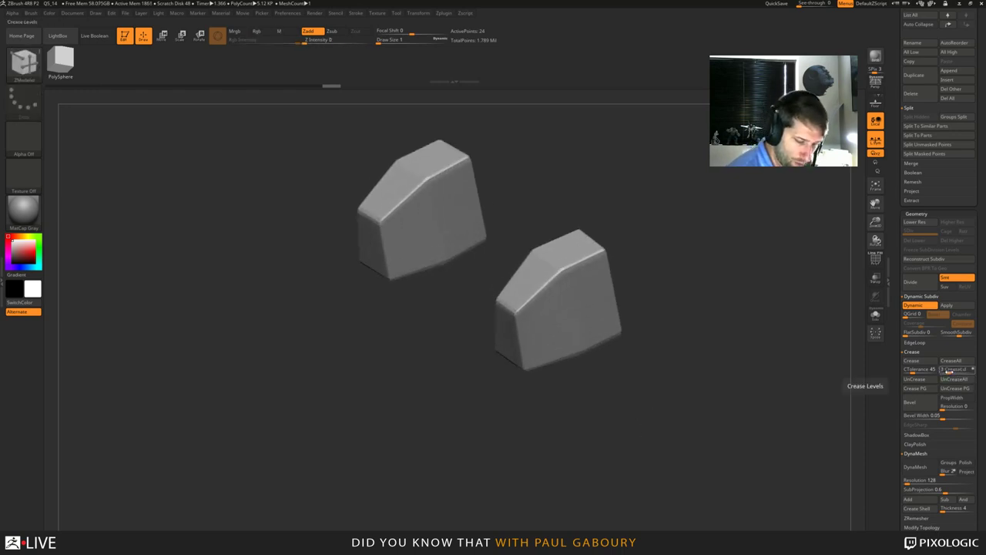
# Set the crease level to 4 and the smooth dynamic subdivision level to 5 for tighter block edges.
pyautogui.click(953, 370)
pyautogui.write('4')
pyautogui.press('Return')
pyautogui.click(962, 334)
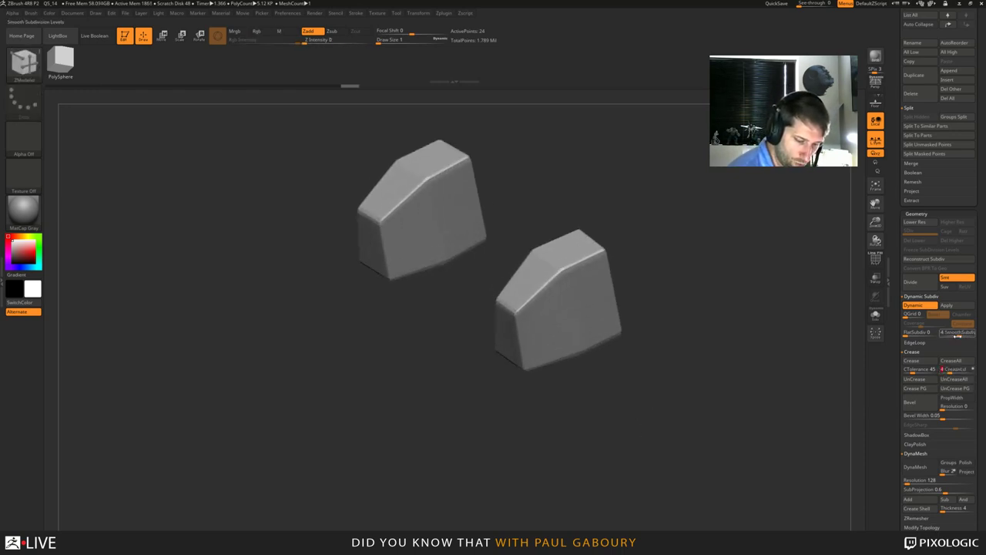
pyautogui.write('5')
pyautogui.press('Return')
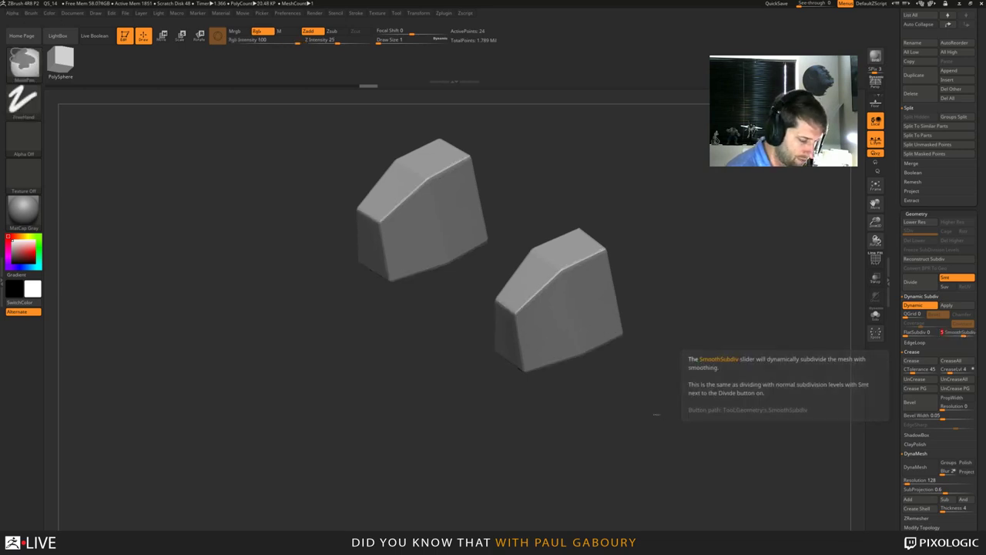
# Choose ClipCurve as the clipping brush for trimming the block in side view.
pyautogui.keyDown('ctrl'); pyautogui.moveTo(656, 414); pyautogui.dragTo(652, 370, button='right'); pyautogui.keyUp('ctrl')
pyautogui.moveTo(652, 370); pyautogui.dragTo(691, 405, button='right')
pyautogui.moveTo(671, 415)
pyautogui.mouseDown()
pyautogui.moveTo(665, 388)
pyautogui.moveTo(671, 394)
pyautogui.moveTo(644, 385)
pyautogui.moveTo(662, 393)
pyautogui.moveTo(571, 403)
pyautogui.mouseUp()
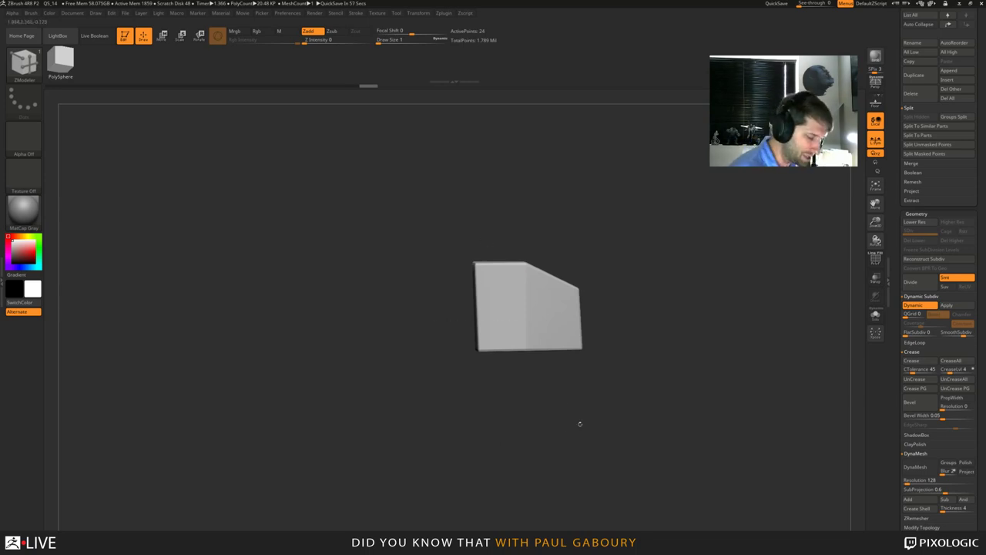
pyautogui.keyDown('alt'); pyautogui.moveTo(579, 423); pyautogui.dragTo(522, 411); pyautogui.keyUp('alt')
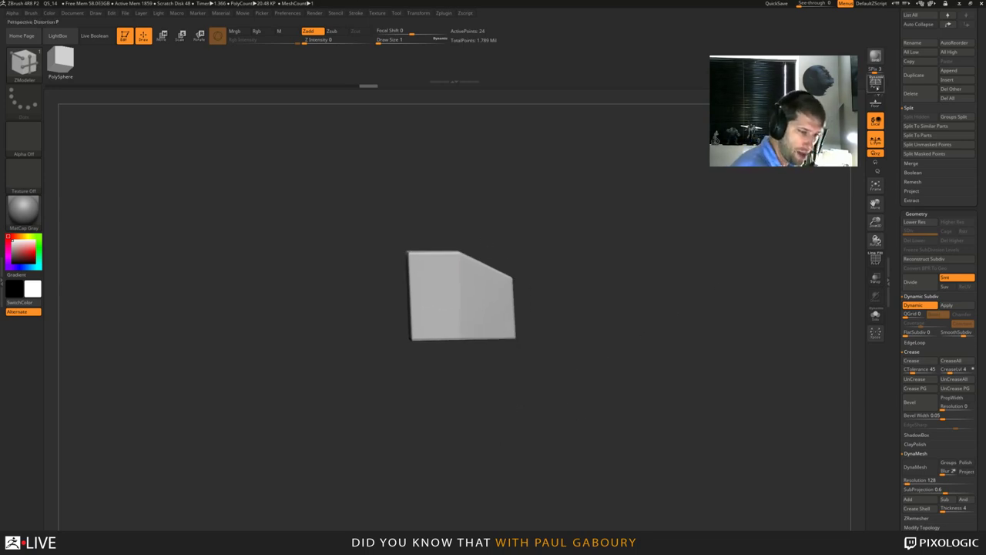
pyautogui.keyDown('alt'); pyautogui.moveTo(632, 307); pyautogui.dragTo(623, 329); pyautogui.keyUp('alt')
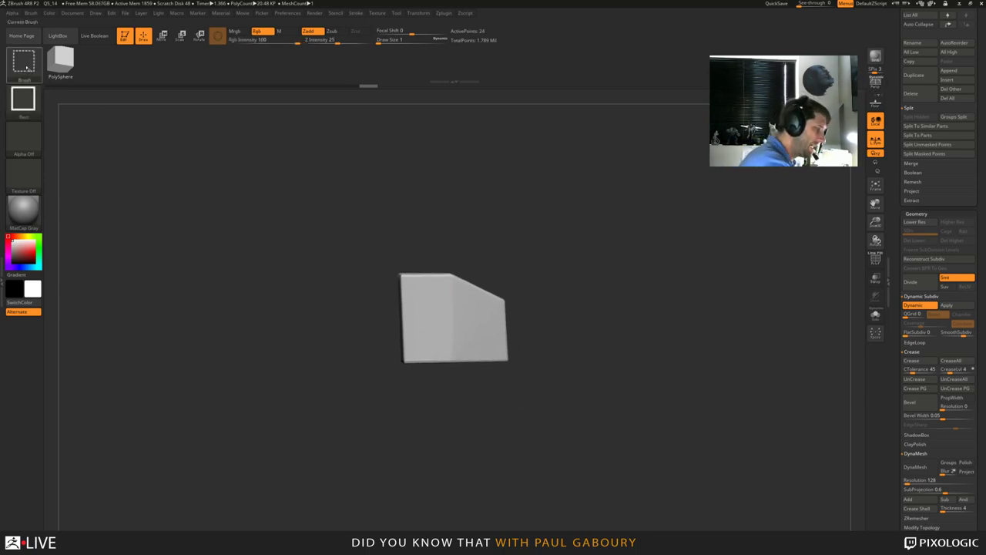
pyautogui.keyDown('ctrl'); pyautogui.keyDown('shift'); pyautogui.click(24, 65); pyautogui.keyUp('shift'); pyautogui.keyUp('ctrl')
pyautogui.keyDown('ctrl'); pyautogui.keyDown('shift'); pyautogui.click(145, 106); pyautogui.keyUp('shift'); pyautogui.keyUp('ctrl')
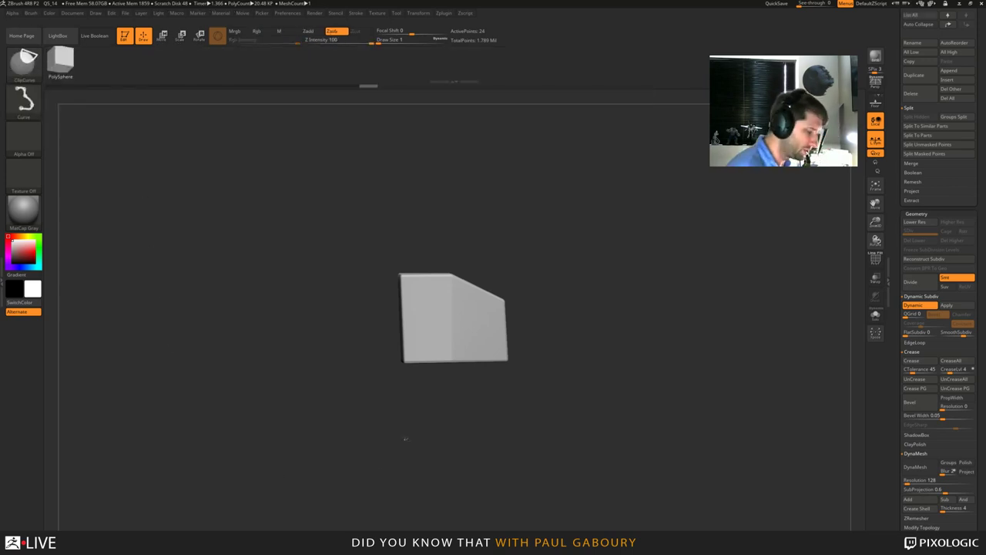
# Clip the block's back, top, bottom and front sides straight in side view with ClipCurve.
pyautogui.keyDown('ctrl'); pyautogui.keyDown('shift'); pyautogui.moveTo(400, 469); pyautogui.dragTo(394, 133); pyautogui.keyUp('shift'); pyautogui.keyUp('ctrl')
pyautogui.press('b')
pyautogui.press('z')
pyautogui.press('m')
pyautogui.keyDown('ctrl'); pyautogui.keyDown('shift'); pyautogui.moveTo(322, 280); pyautogui.dragTo(624, 279); pyautogui.keyUp('shift'); pyautogui.keyUp('ctrl')
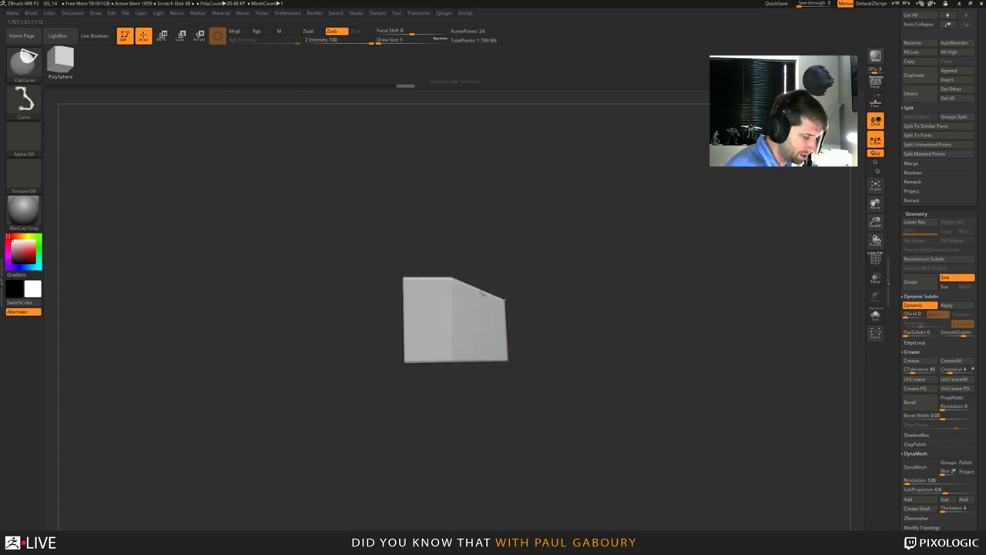
pyautogui.moveTo(406, 259)
pyautogui.keyDown('ctrl'); pyautogui.keyDown('shift'); pyautogui.mouseDown()
pyautogui.moveTo(640, 343)
pyautogui.moveTo(656, 357)
pyautogui.mouseUp(); pyautogui.keyUp('shift'); pyautogui.keyUp('ctrl')
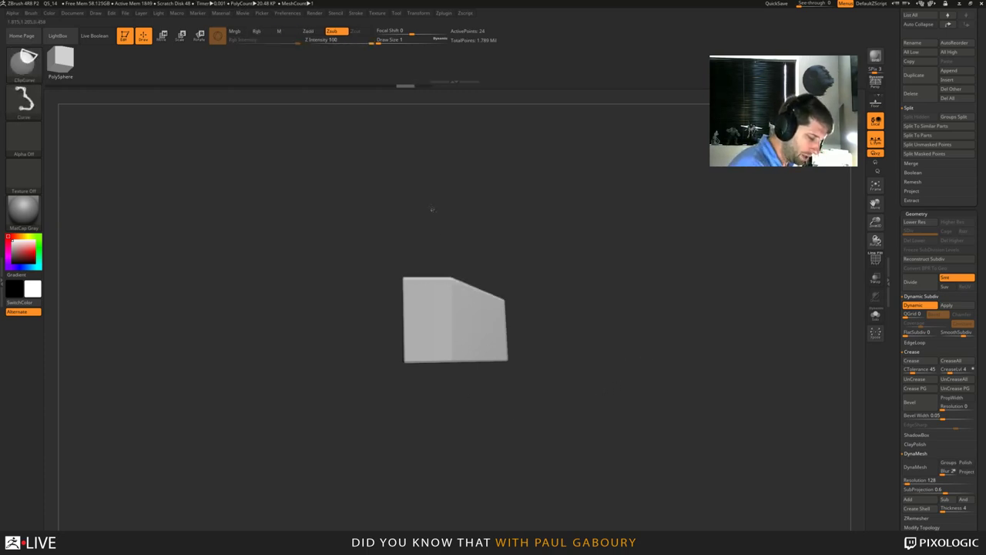
pyautogui.keyDown('ctrl'); pyautogui.keyDown('shift'); pyautogui.moveTo(617, 359); pyautogui.dragTo(327, 363); pyautogui.keyUp('shift'); pyautogui.keyUp('ctrl')
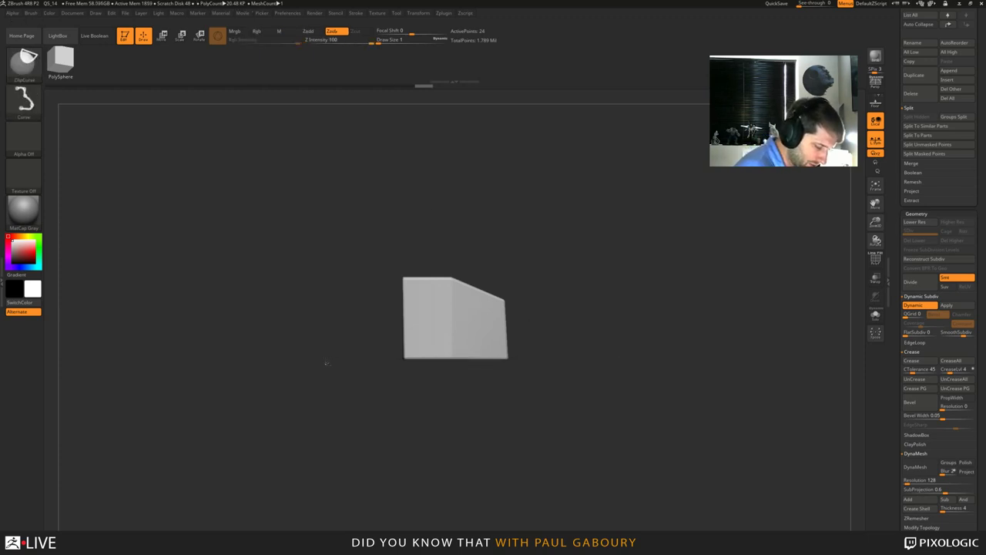
pyautogui.keyDown('ctrl'); pyautogui.keyDown('shift'); pyautogui.moveTo(504, 226); pyautogui.dragTo(504, 455); pyautogui.keyUp('shift'); pyautogui.keyUp('ctrl')
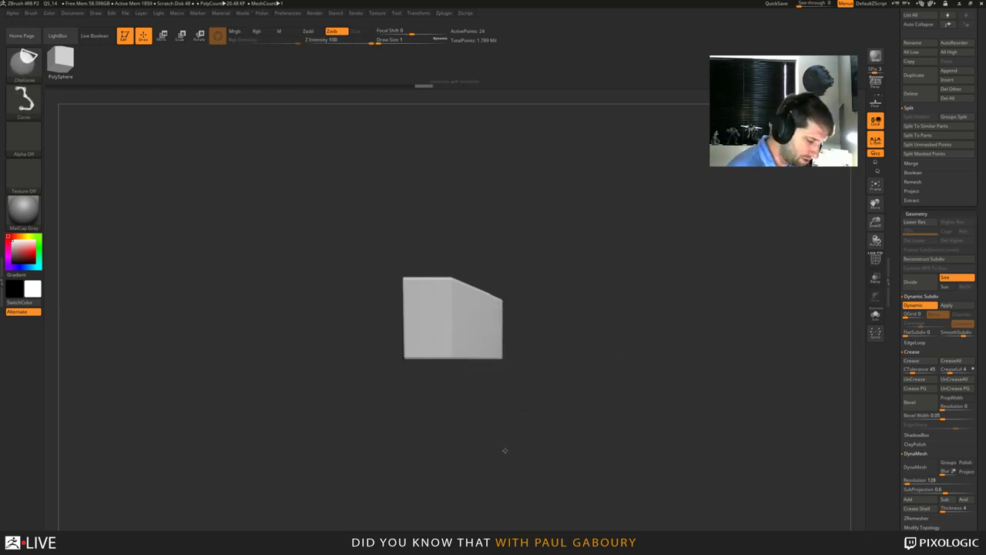
pyautogui.moveTo(551, 381)
pyautogui.mouseDown()
pyautogui.moveTo(506, 404)
pyautogui.moveTo(548, 380)
pyautogui.mouseUp()
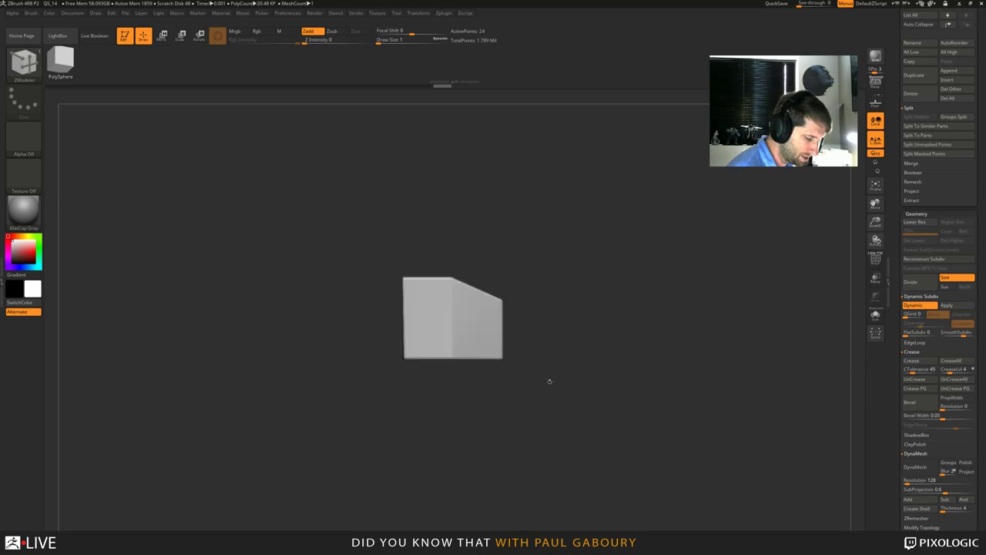
# Mask around the block's middle edge, try to straighten it with a vertical clip, and undo the attempt.
pyautogui.keyDown('ctrl'); pyautogui.moveTo(428, 226); pyautogui.dragTo(464, 422); pyautogui.keyUp('ctrl')
pyautogui.keyDown('ctrl'); pyautogui.click(466, 432); pyautogui.keyUp('ctrl')
pyautogui.moveTo(451, 198)
pyautogui.keyDown('ctrl'); pyautogui.keyDown('shift'); pyautogui.mouseDown()
pyautogui.moveTo(473, 473)
pyautogui.moveTo(455, 471)
pyautogui.mouseUp(); pyautogui.keyUp('shift'); pyautogui.keyUp('ctrl')
pyautogui.keyDown('ctrl'); pyautogui.moveTo(523, 407); pyautogui.dragTo(527, 391, button='right'); pyautogui.keyUp('ctrl')
pyautogui.moveTo(568, 394)
pyautogui.mouseDown()
pyautogui.moveTo(529, 407)
pyautogui.moveTo(562, 384)
pyautogui.mouseUp()
pyautogui.hotkey('ctrl', 'z')
pyautogui.hotkey('ctrl', 'z')
# Clip the masked blocks' front ridge level in front view and clear the mask.
pyautogui.moveTo(552, 329)
pyautogui.keyDown('ctrl'); pyautogui.mouseDown()
pyautogui.moveTo(500, 297)
pyautogui.moveTo(588, 357)
pyautogui.moveTo(562, 370)
pyautogui.moveTo(612, 387)
pyautogui.mouseUp(); pyautogui.keyUp('ctrl')
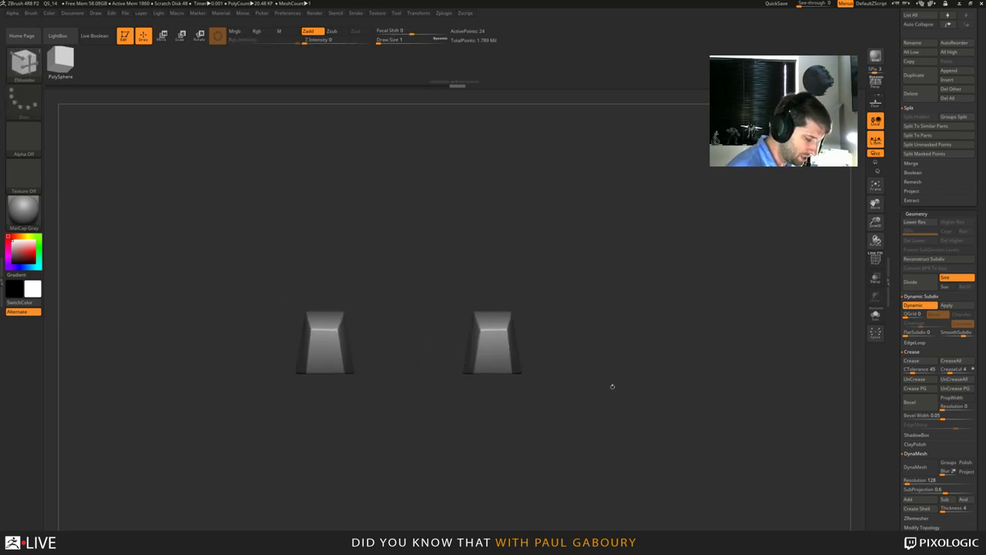
pyautogui.keyDown('ctrl'); pyautogui.keyDown('shift'); pyautogui.moveTo(262, 334); pyautogui.dragTo(652, 339); pyautogui.keyUp('shift'); pyautogui.keyUp('ctrl')
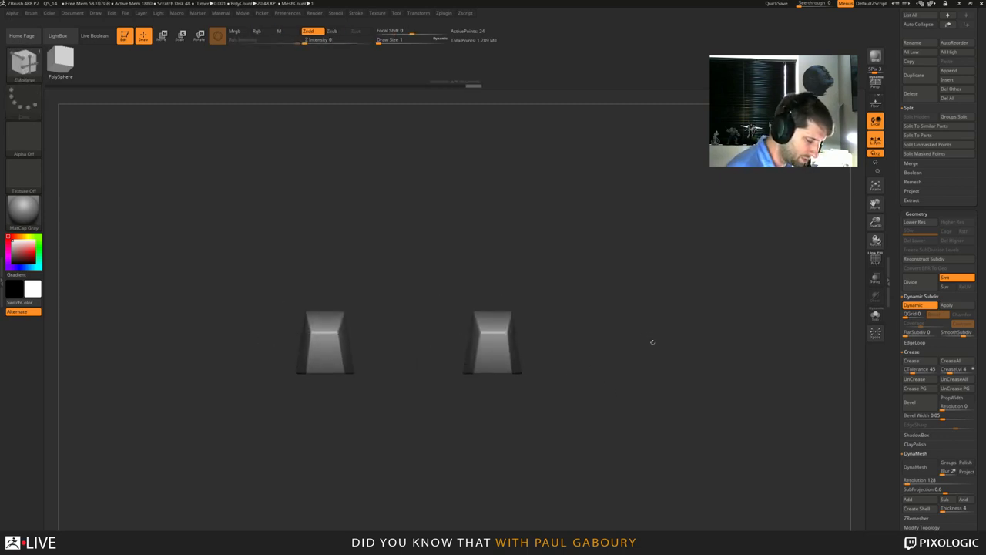
pyautogui.keyDown('ctrl'); pyautogui.moveTo(580, 409); pyautogui.dragTo(585, 414); pyautogui.keyUp('ctrl')
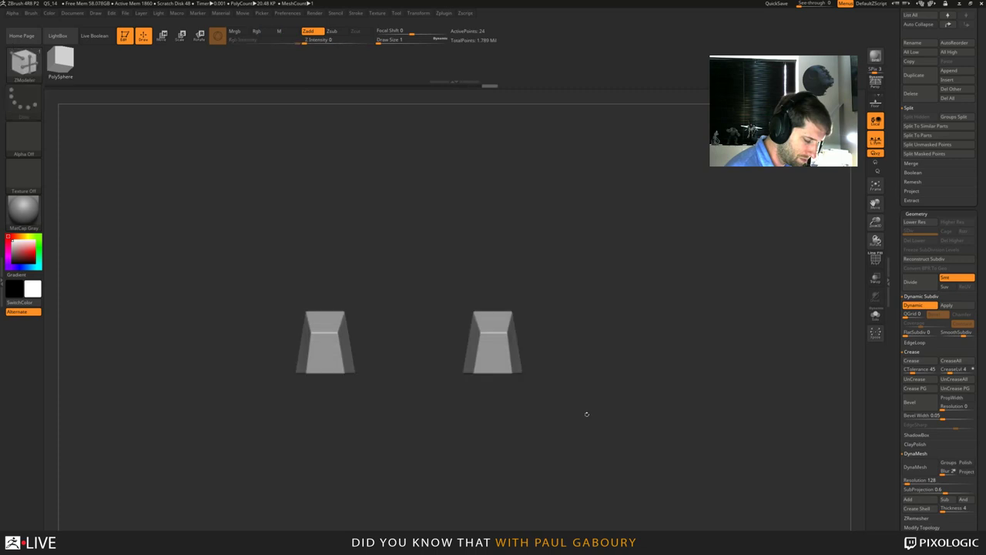
# Remove the mirrored block on the opposite side with Delete By Symmetry.
pyautogui.keyDown('ctrl'); pyautogui.moveTo(586, 415); pyautogui.dragTo(575, 370, button='right'); pyautogui.keyUp('ctrl')
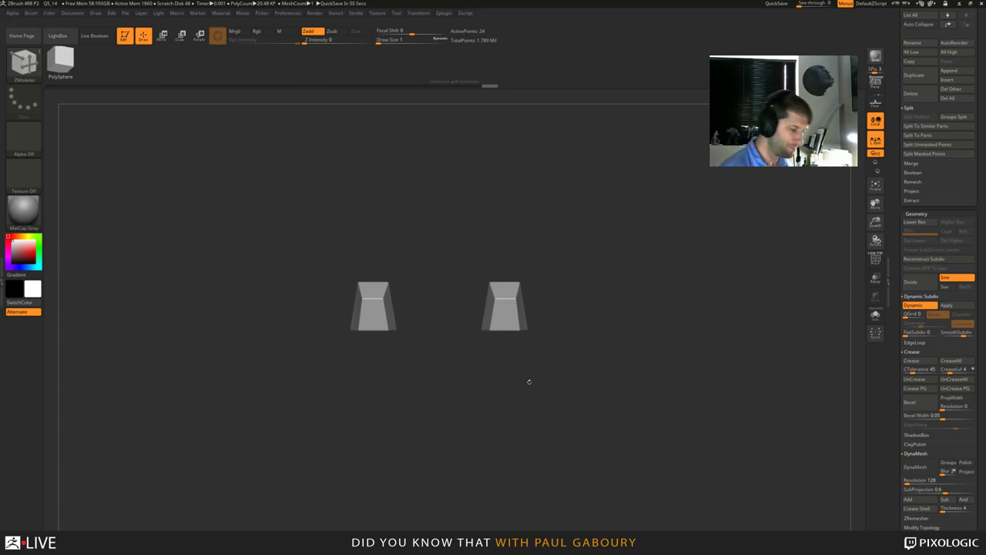
pyautogui.moveTo(548, 403)
pyautogui.keyDown('alt'); pyautogui.mouseDown(button='right')
pyautogui.moveTo(572, 406)
pyautogui.moveTo(556, 413)
pyautogui.mouseUp(button='right'); pyautogui.keyUp('alt')
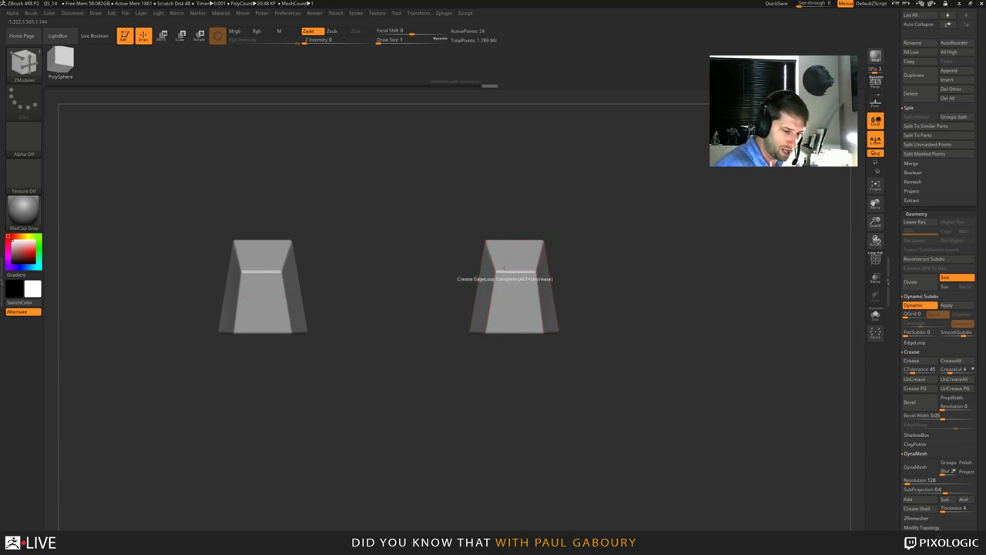
pyautogui.scroll(-5, 937, 373)
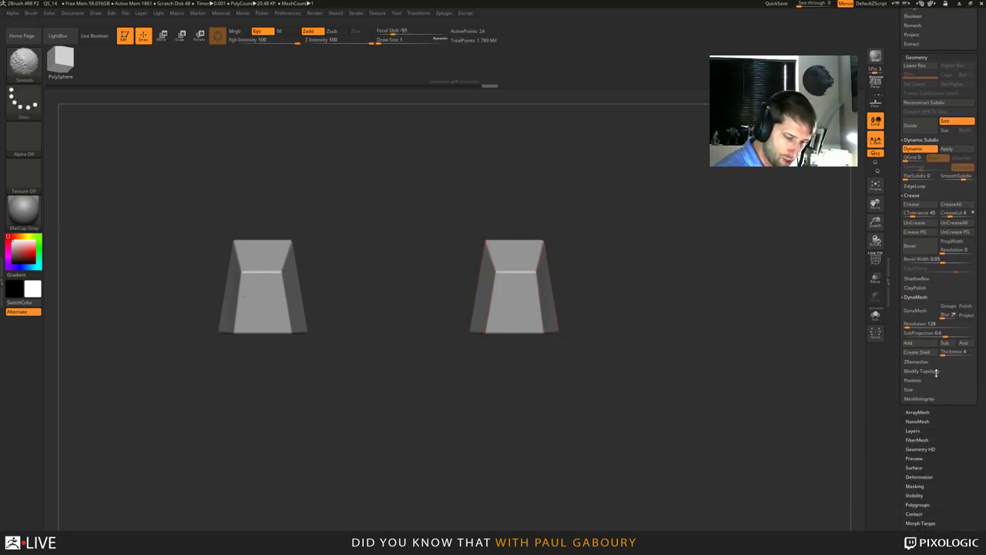
pyautogui.click(935, 371)
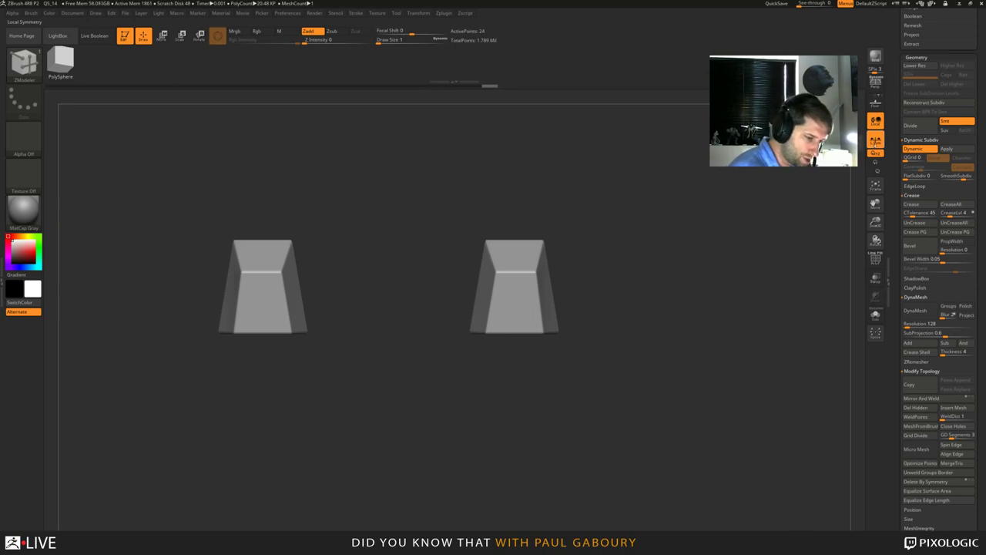
pyautogui.click(924, 481)
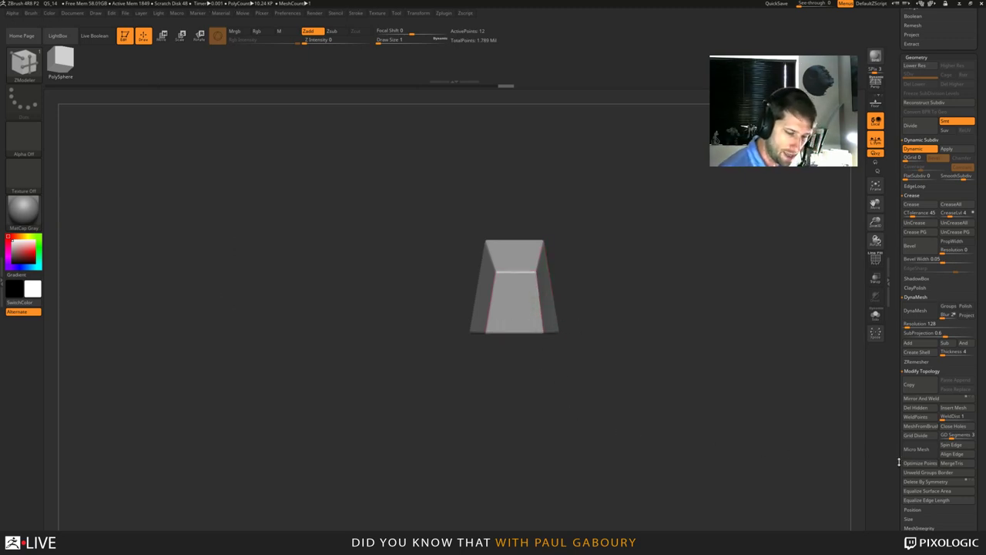
# Mirror and weld the remaining block about its local centre, comparing the result through undo and redo.
pyautogui.click(937, 399)
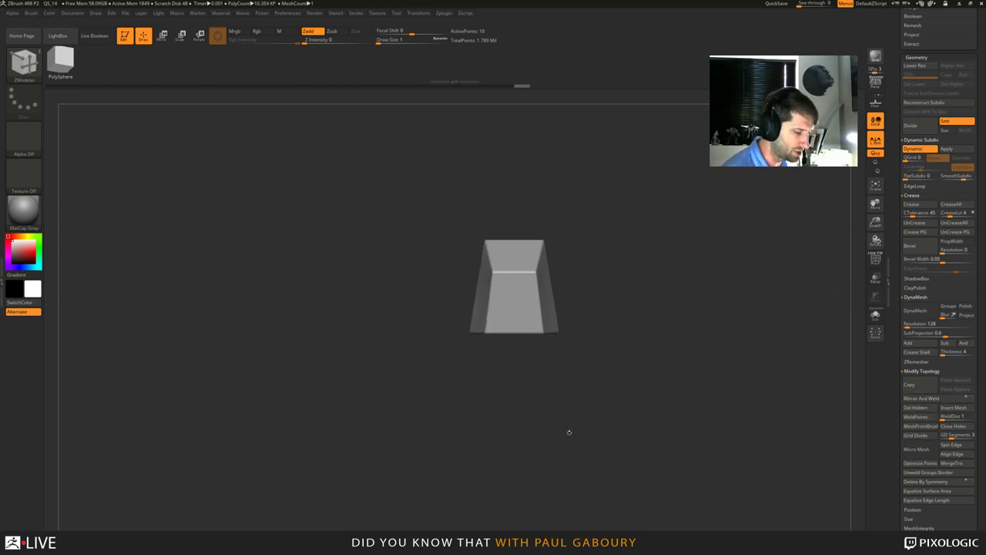
pyautogui.press('b')
pyautogui.press('m')
pyautogui.press('t')
pyautogui.hotkey('ctrl', 'z')
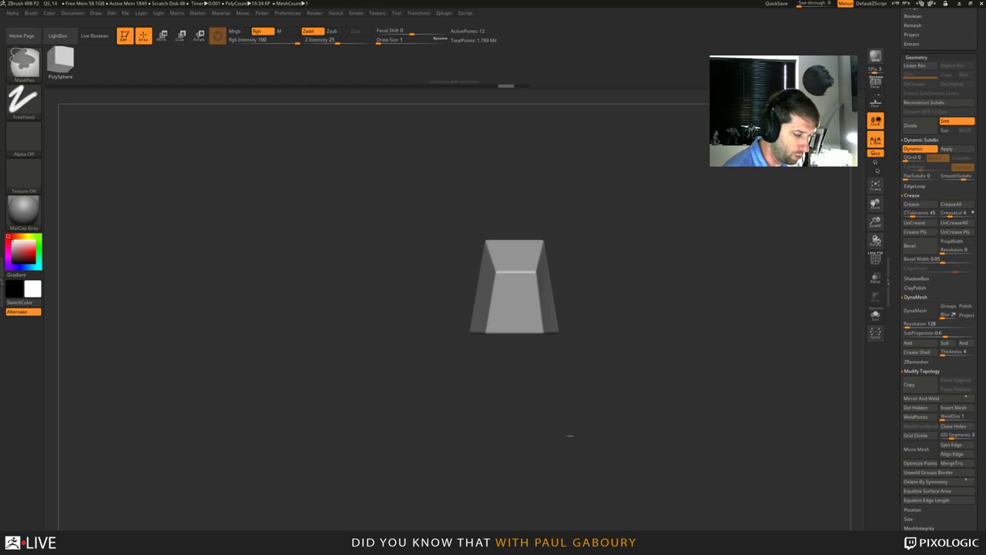
pyautogui.hotkey('ctrl', 'shift', 'z')
# Turn on the PolyFrame display to examine the block's new centre edge loop and polygroups.
pyautogui.keyDown('ctrl'); pyautogui.moveTo(573, 421); pyautogui.dragTo(640, 400, button='right'); pyautogui.keyUp('ctrl')
pyautogui.moveTo(539, 420); pyautogui.dragTo(637, 393)
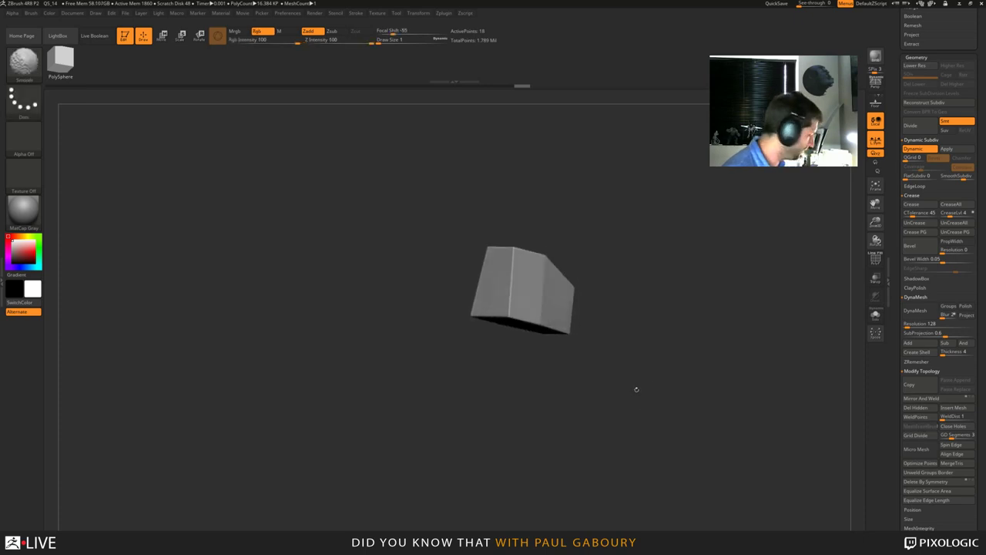
pyautogui.hotkey('shift', 'f')
pyautogui.moveTo(586, 324); pyautogui.dragTo(509, 356, button='right')
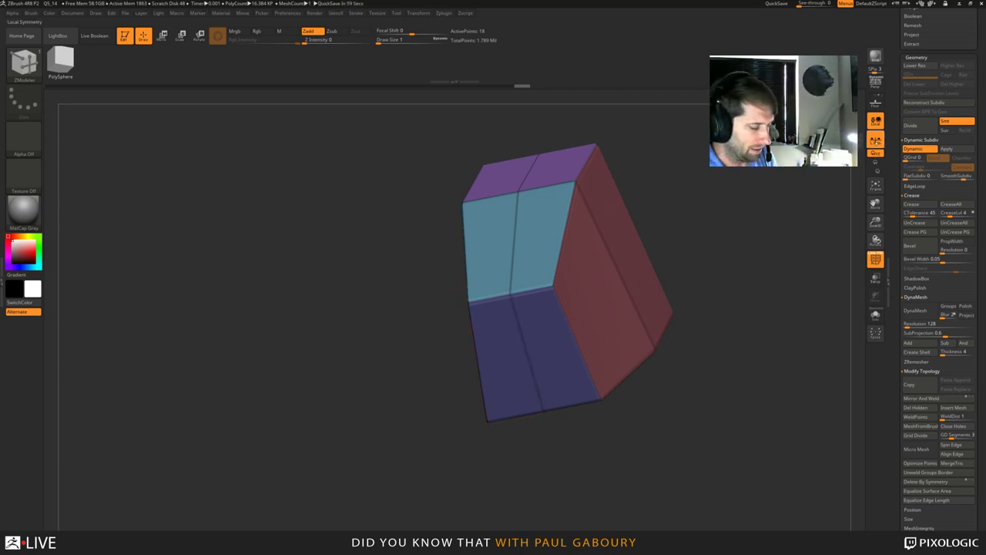
# Clip the block's outer side flat from the top view with a horizontal ClipCurve cut.
pyautogui.moveTo(716, 398)
pyautogui.keyDown('ctrl'); pyautogui.mouseDown(button='right')
pyautogui.moveTo(654, 427)
pyautogui.moveTo(703, 407)
pyautogui.mouseUp(button='right'); pyautogui.keyUp('ctrl')
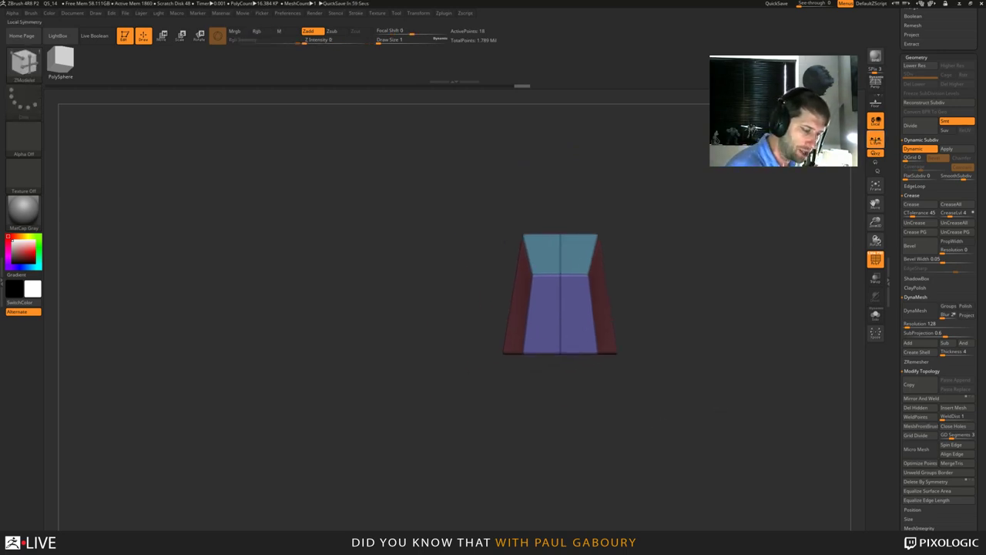
pyautogui.keyDown('shift'); pyautogui.moveTo(571, 412); pyautogui.dragTo(629, 411); pyautogui.keyUp('shift')
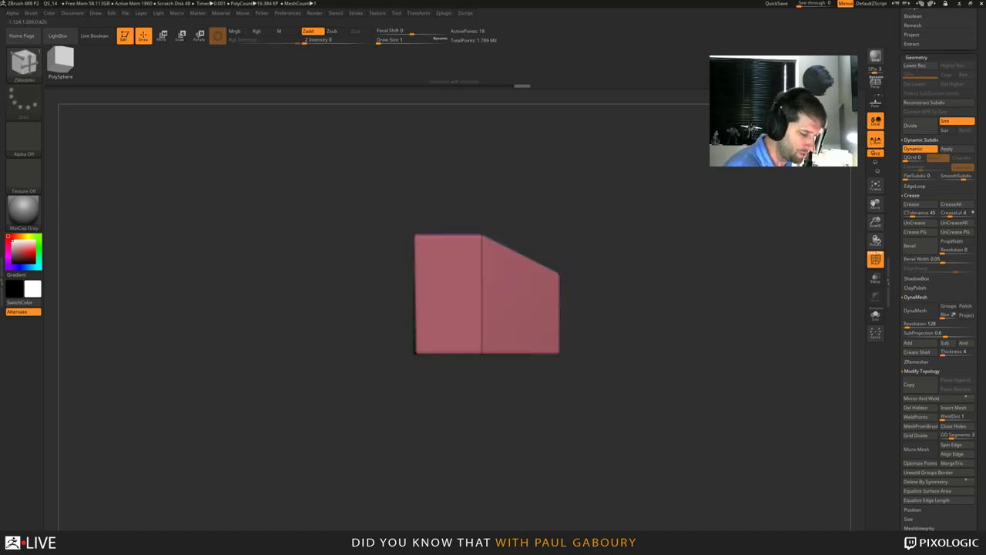
pyautogui.keyDown('shift'); pyautogui.moveTo(646, 352); pyautogui.dragTo(647, 285); pyautogui.keyUp('shift')
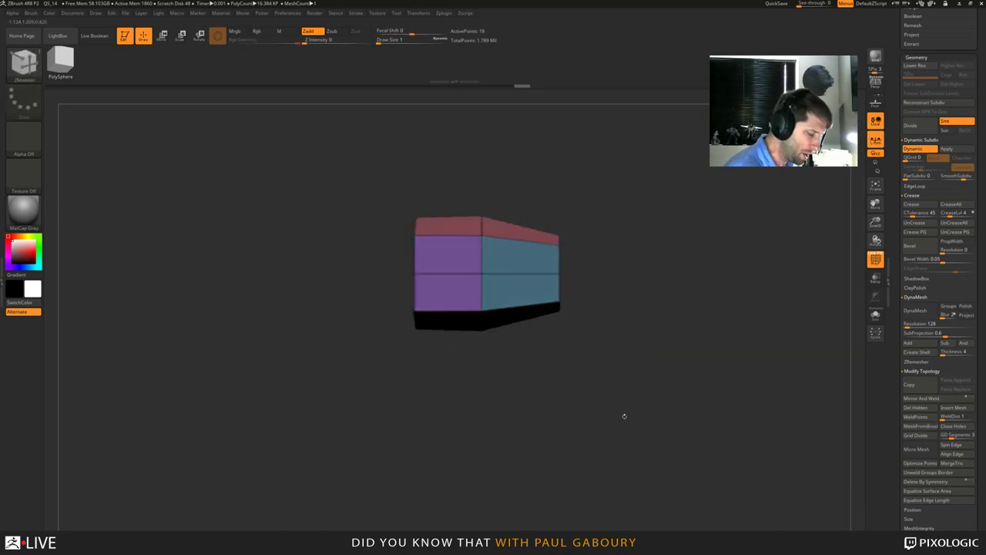
pyautogui.moveTo(624, 416); pyautogui.dragTo(642, 435)
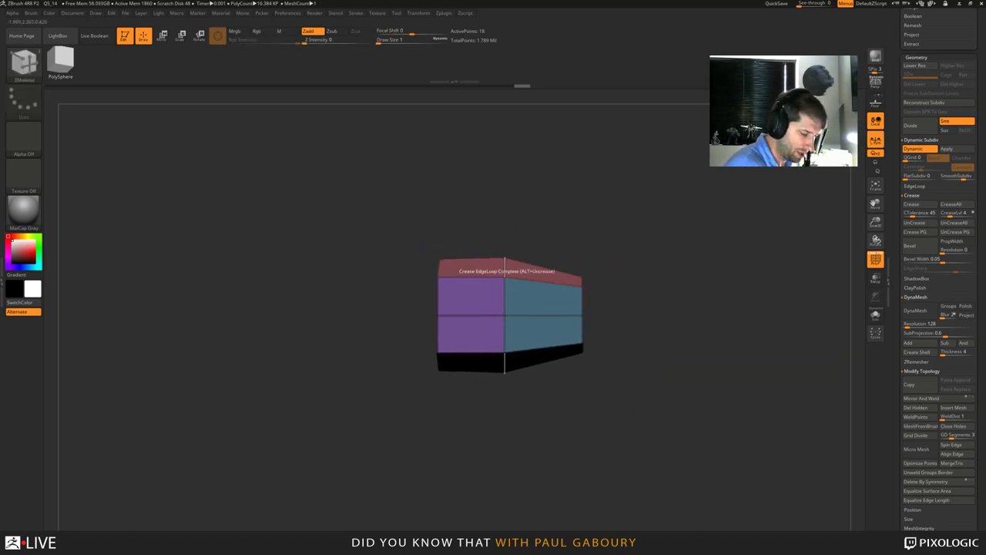
pyautogui.moveTo(383, 257)
pyautogui.keyDown('ctrl'); pyautogui.keyDown('shift'); pyautogui.mouseDown()
pyautogui.moveTo(535, 258)
pyautogui.moveTo(665, 280)
pyautogui.moveTo(670, 259)
pyautogui.moveTo(673, 267)
pyautogui.mouseUp(); pyautogui.keyUp('shift'); pyautogui.keyUp('ctrl')
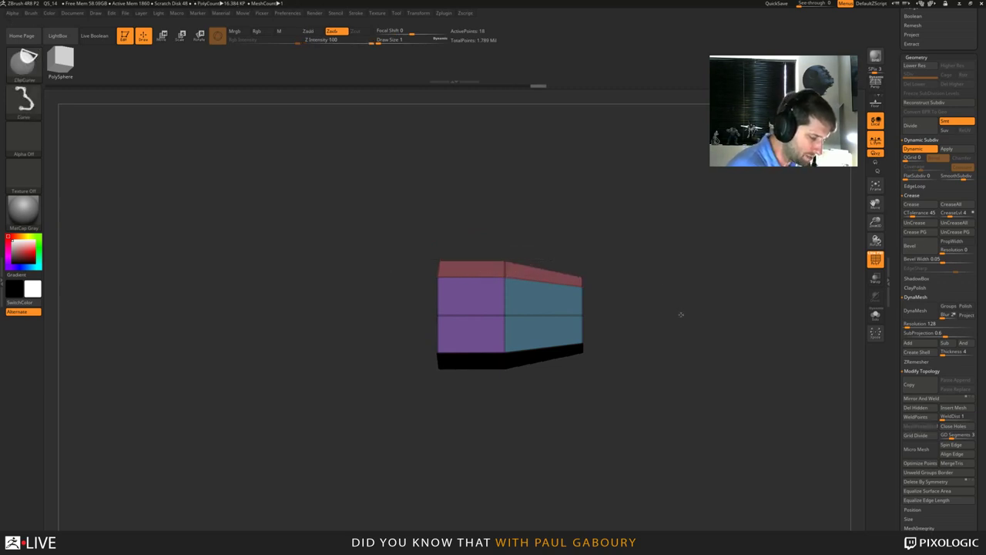
# Clip the block's back edge straight in side view and make another horizontal clip across its side.
pyautogui.moveTo(634, 427)
pyautogui.keyDown('ctrl'); pyautogui.mouseDown(button='right')
pyautogui.moveTo(610, 436)
pyautogui.moveTo(618, 398)
pyautogui.mouseUp(button='right'); pyautogui.keyUp('ctrl')
pyautogui.moveTo(618, 395)
pyautogui.mouseDown()
pyautogui.moveTo(620, 408)
pyautogui.moveTo(612, 324)
pyautogui.moveTo(639, 401)
pyautogui.mouseUp()
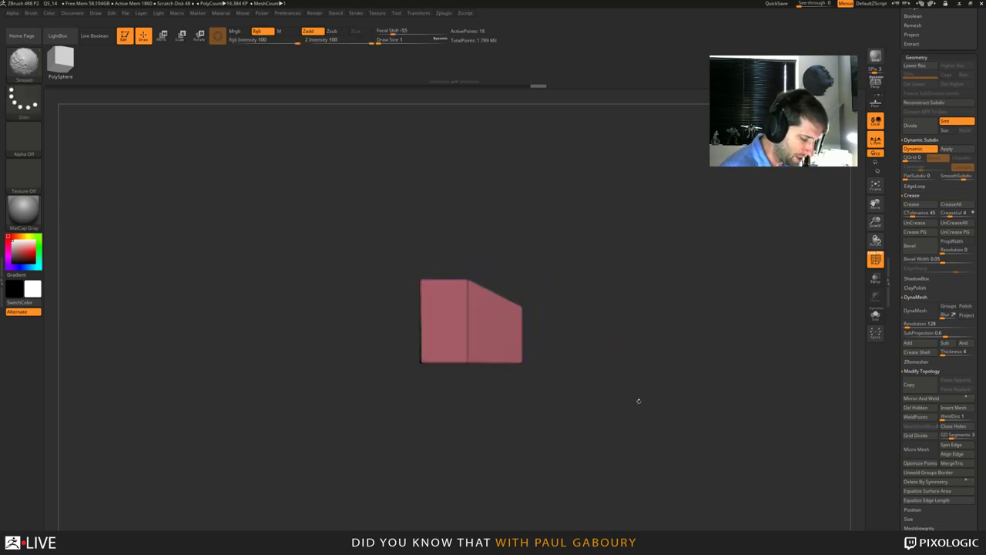
pyautogui.keyDown('ctrl'); pyautogui.keyDown('shift'); pyautogui.moveTo(420, 425); pyautogui.dragTo(422, 188); pyautogui.keyUp('shift'); pyautogui.keyUp('ctrl')
pyautogui.moveTo(575, 414); pyautogui.dragTo(609, 428)
pyautogui.moveTo(420, 288)
pyautogui.keyDown('ctrl'); pyautogui.keyDown('shift'); pyautogui.mouseDown()
pyautogui.moveTo(705, 287)
pyautogui.moveTo(706, 303)
pyautogui.mouseUp(); pyautogui.keyUp('shift'); pyautogui.keyUp('ctrl')
pyautogui.keyDown('ctrl'); pyautogui.moveTo(706, 303); pyautogui.dragTo(634, 421, button='right'); pyautogui.keyUp('ctrl')
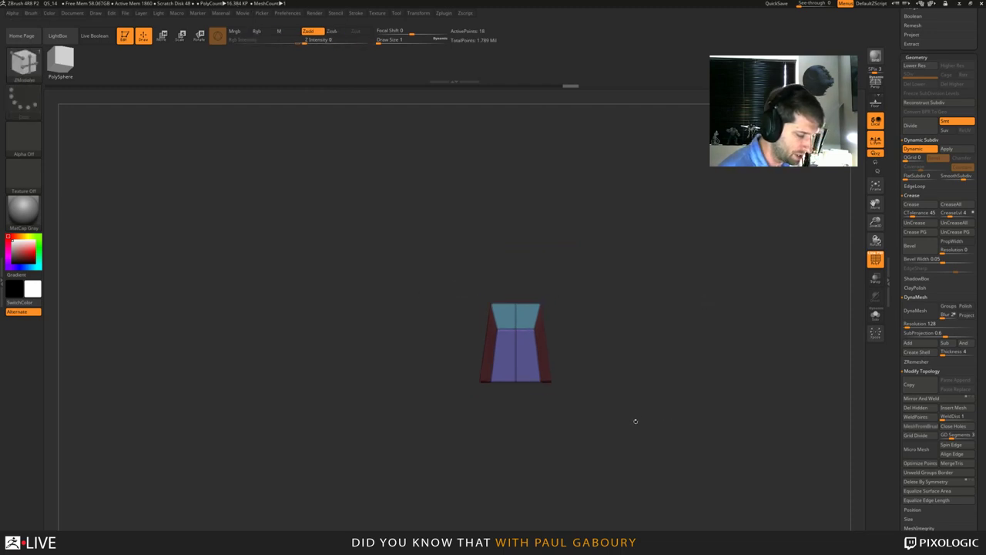
# Turn off local symmetry and use Mirror And Weld to mirror the block to the opposite side of the model.
pyautogui.moveTo(634, 421)
pyautogui.mouseDown()
pyautogui.moveTo(705, 420)
pyautogui.moveTo(672, 443)
pyautogui.mouseUp()
pyautogui.moveTo(654, 408); pyautogui.dragTo(646, 406)
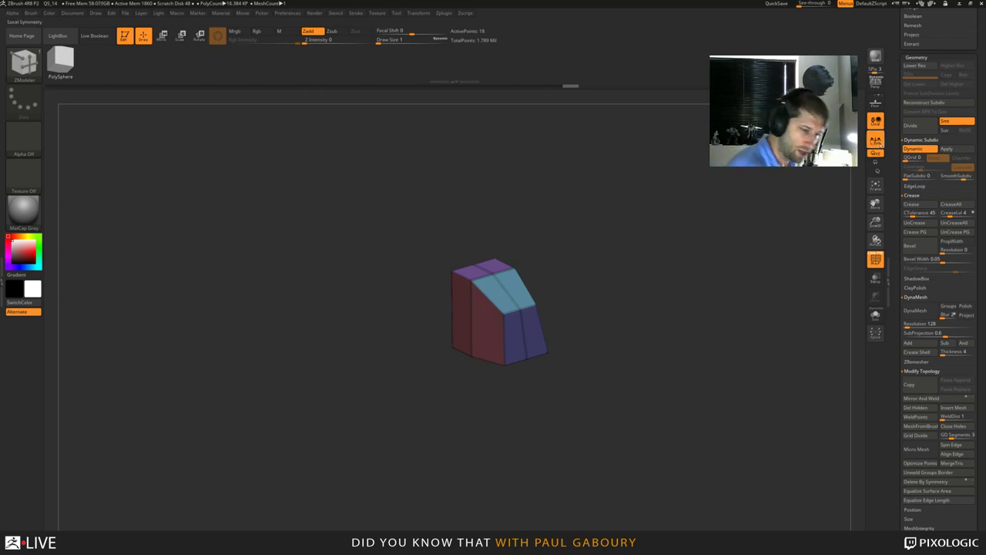
pyautogui.click(921, 397)
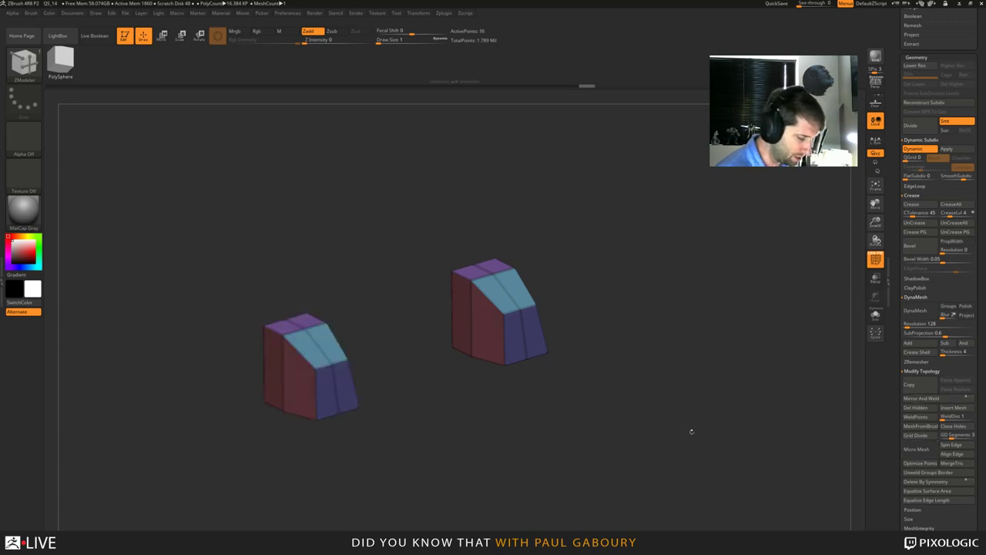
pyautogui.moveTo(693, 431); pyautogui.dragTo(605, 427)
pyautogui.press('f')
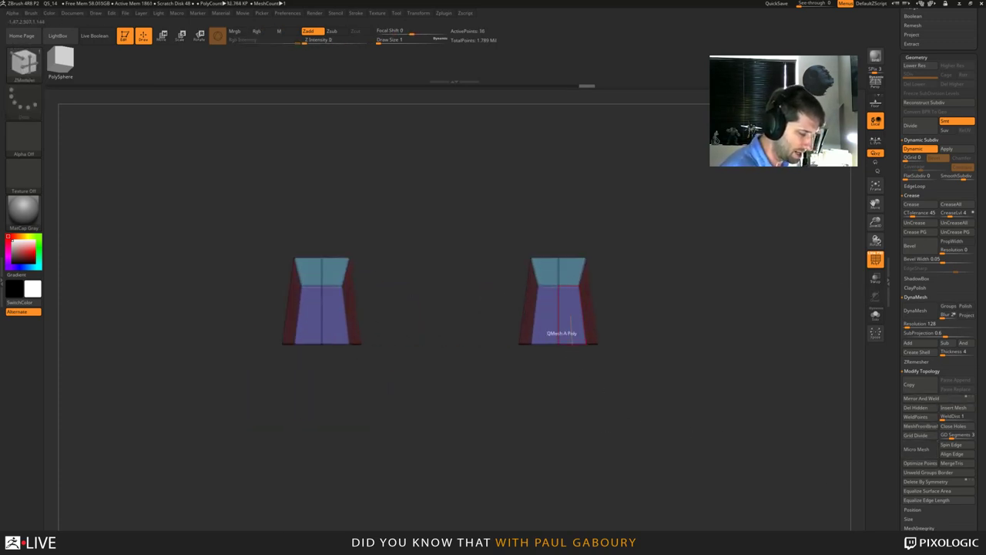
# Switch the ZModeler edge action to Insert, delete the centre edge loop on both blocks, and turn off PolyFrame.
pyautogui.click(559, 324)
pyautogui.press('space')
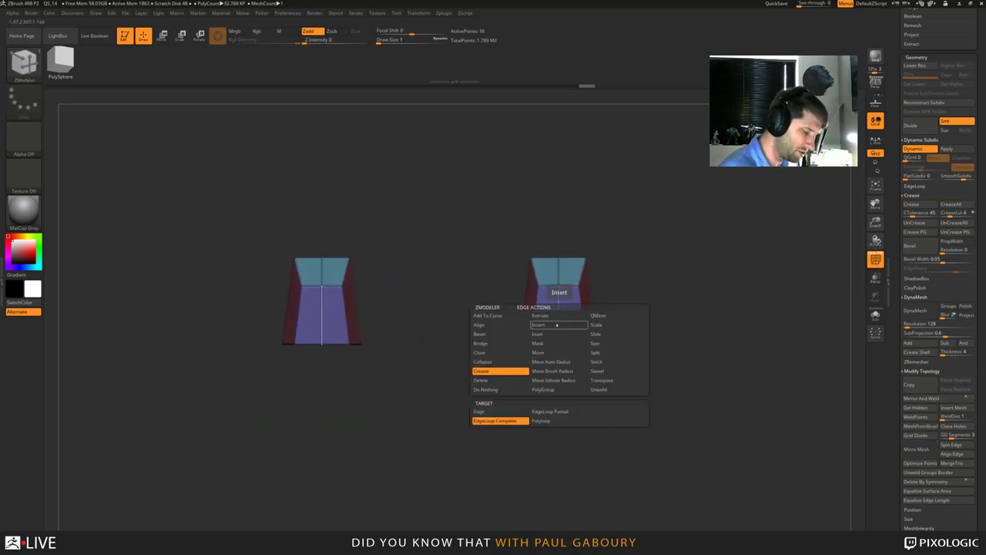
pyautogui.click(559, 326)
pyautogui.keyDown('alt'); pyautogui.click(559, 324); pyautogui.keyUp('alt')
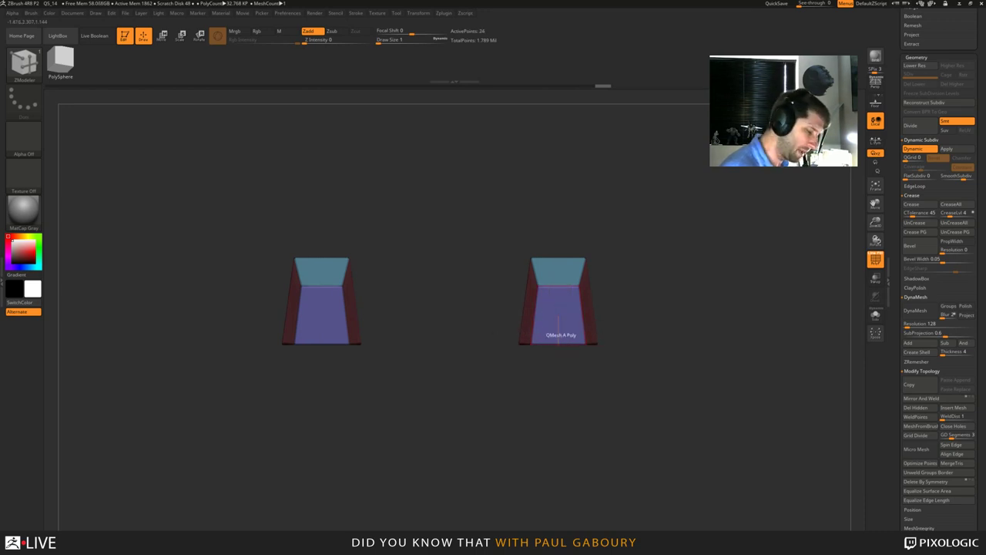
pyautogui.moveTo(561, 378)
pyautogui.mouseDown()
pyautogui.moveTo(613, 407)
pyautogui.moveTo(654, 412)
pyautogui.moveTo(601, 402)
pyautogui.mouseUp()
pyautogui.hotkey('shift', 'f')
# Show the whole mech again and move the mirrored blocks slightly upward on the thighs in front view.
pyautogui.scroll(10, 967, 204)
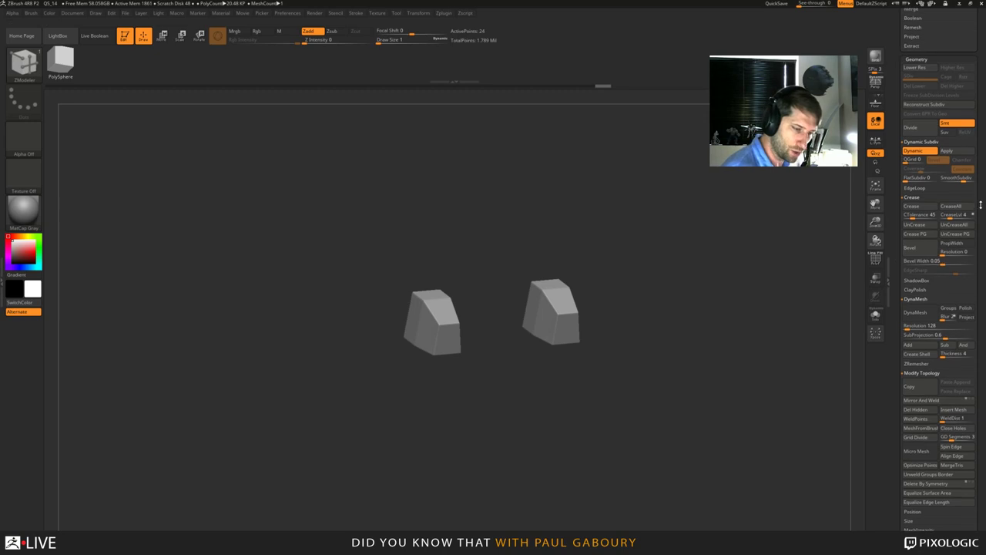
pyautogui.click(972, 200)
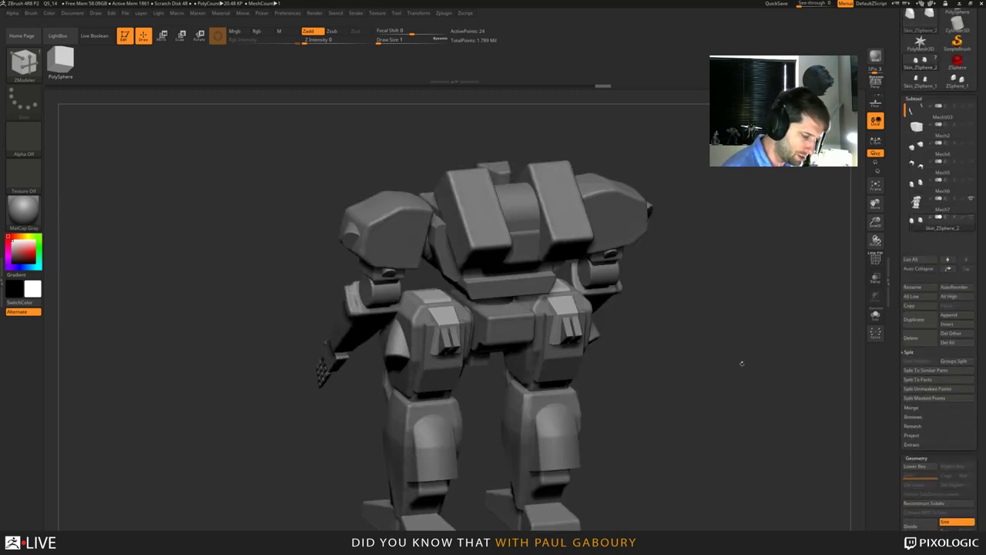
pyautogui.keyDown('ctrl'); pyautogui.moveTo(742, 363); pyautogui.dragTo(702, 314, button='right'); pyautogui.keyUp('ctrl')
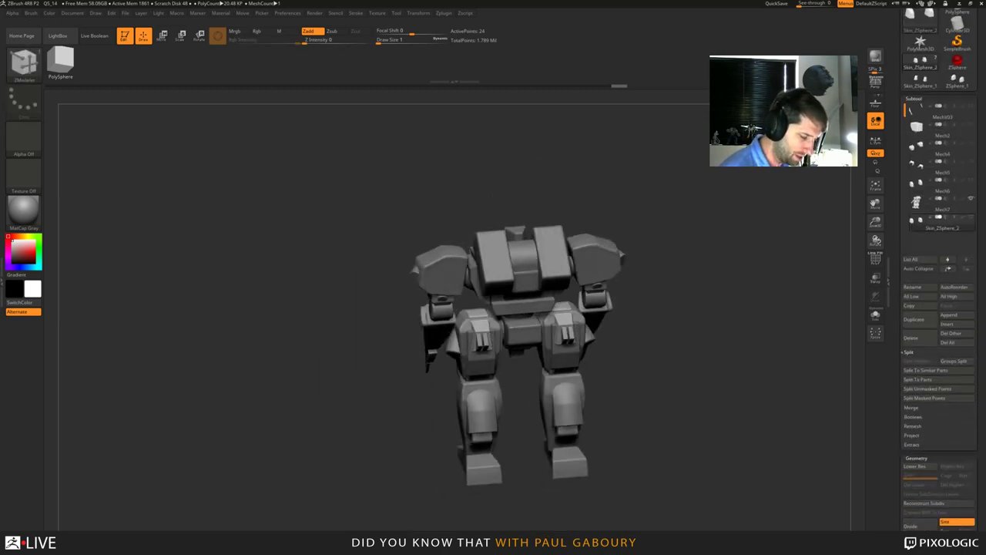
pyautogui.moveTo(678, 389); pyautogui.dragTo(721, 362, button='right')
pyautogui.moveTo(721, 362)
pyautogui.keyDown('ctrl'); pyautogui.mouseDown(button='right')
pyautogui.moveTo(722, 389)
pyautogui.moveTo(660, 366)
pyautogui.moveTo(696, 341)
pyautogui.mouseUp(button='right'); pyautogui.keyUp('ctrl')
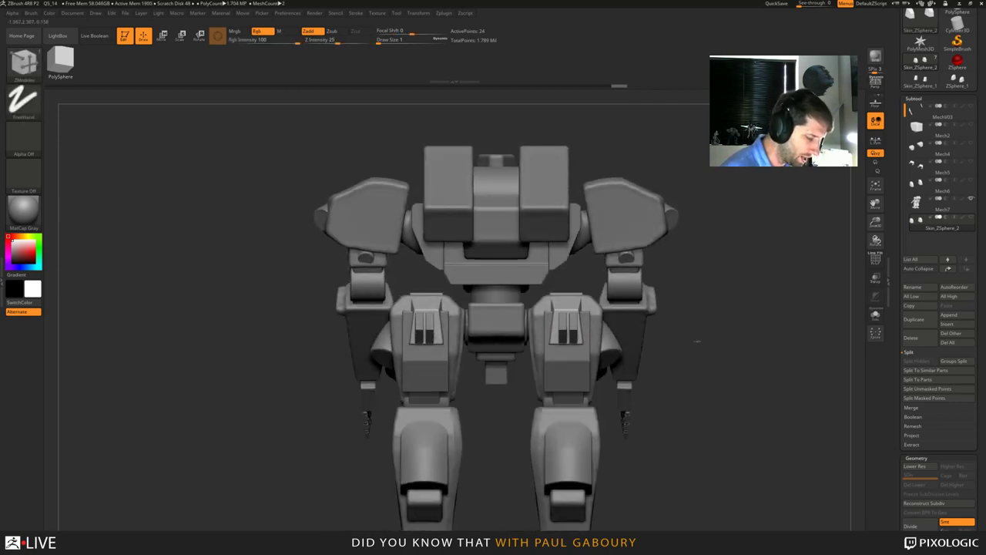
pyautogui.moveTo(696, 328)
pyautogui.keyDown('ctrl'); pyautogui.mouseDown()
pyautogui.moveTo(707, 350)
pyautogui.moveTo(579, 304)
pyautogui.mouseUp(); pyautogui.keyUp('ctrl')
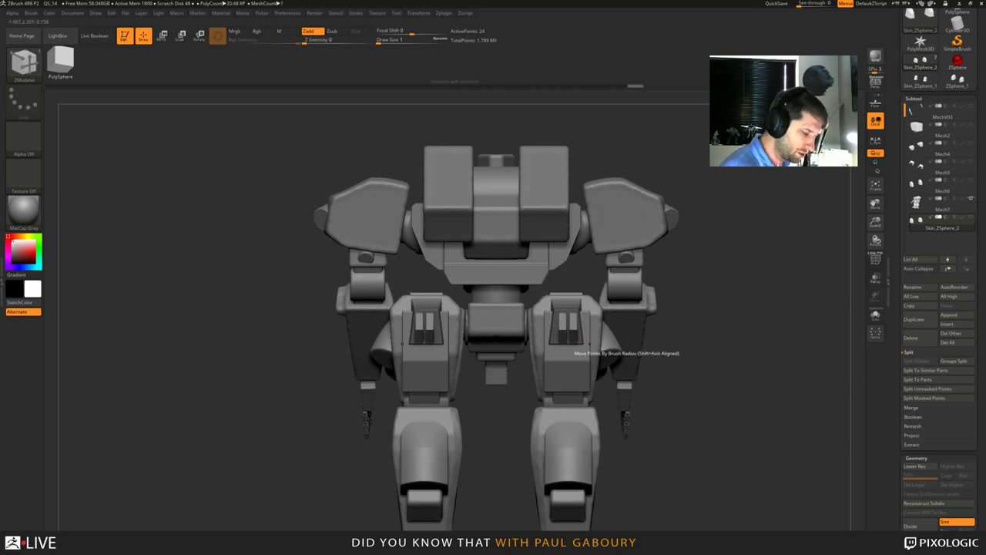
pyautogui.press('w')
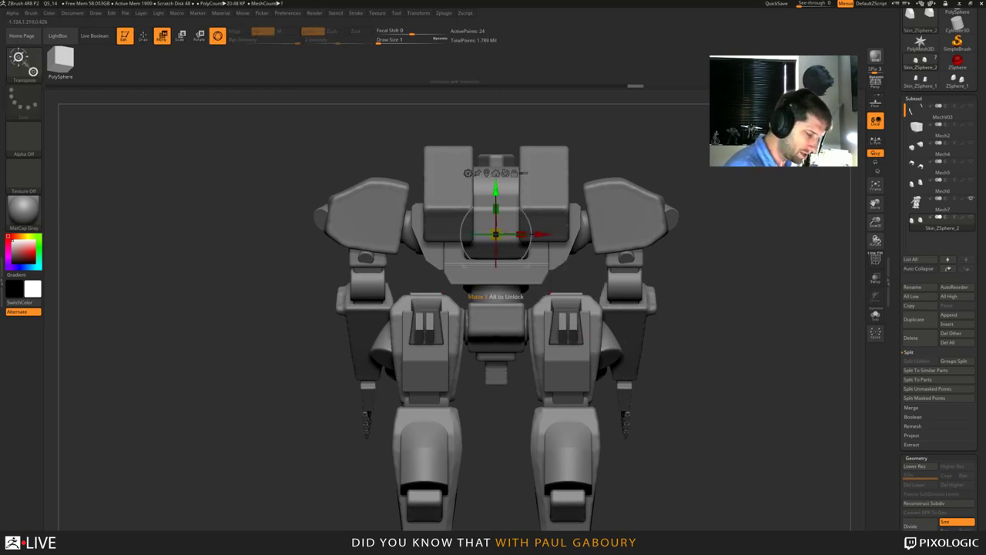
pyautogui.moveTo(496, 189); pyautogui.dragTo(496, 182)
# Isolate the block in side view, mask all but its middle edge loop, and centre the gizmo on the unmasked part.
pyautogui.moveTo(678, 346); pyautogui.dragTo(817, 343)
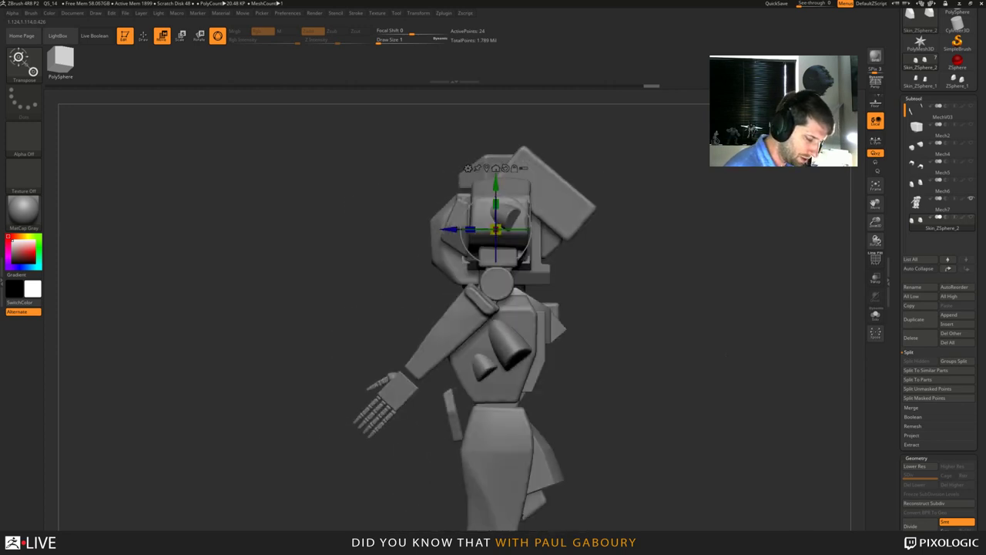
pyautogui.keyDown('ctrl'); pyautogui.moveTo(545, 262); pyautogui.dragTo(505, 380); pyautogui.keyUp('ctrl')
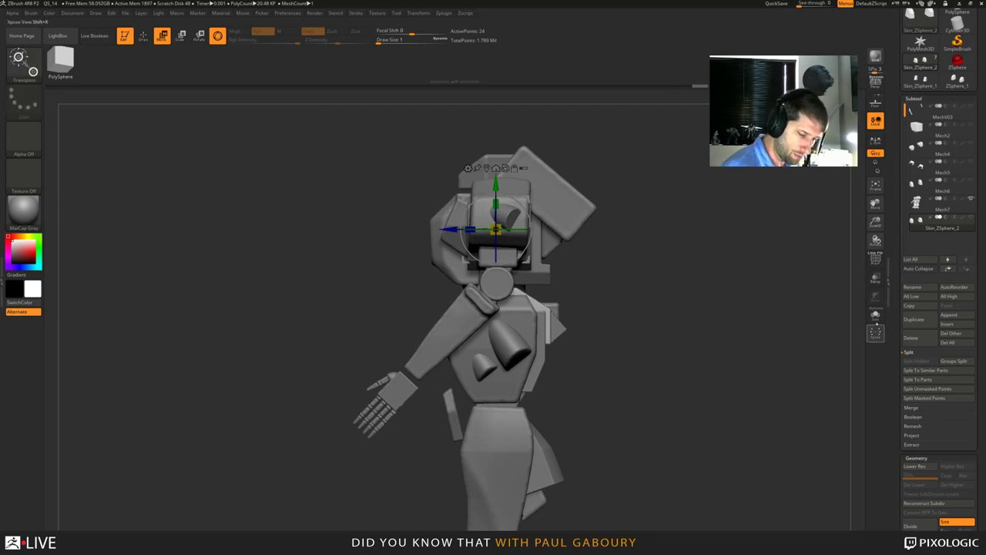
pyautogui.click(875, 315)
pyautogui.keyDown('ctrl'); pyautogui.moveTo(517, 288); pyautogui.dragTo(517, 321, button='right'); pyautogui.keyUp('ctrl')
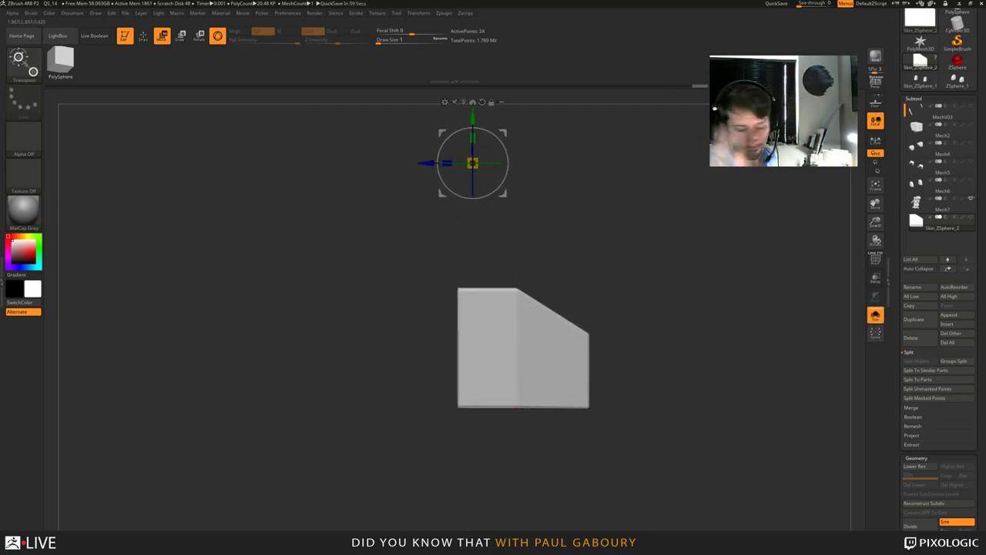
pyautogui.keyDown('ctrl'); pyautogui.moveTo(501, 233); pyautogui.dragTo(531, 490); pyautogui.keyUp('ctrl')
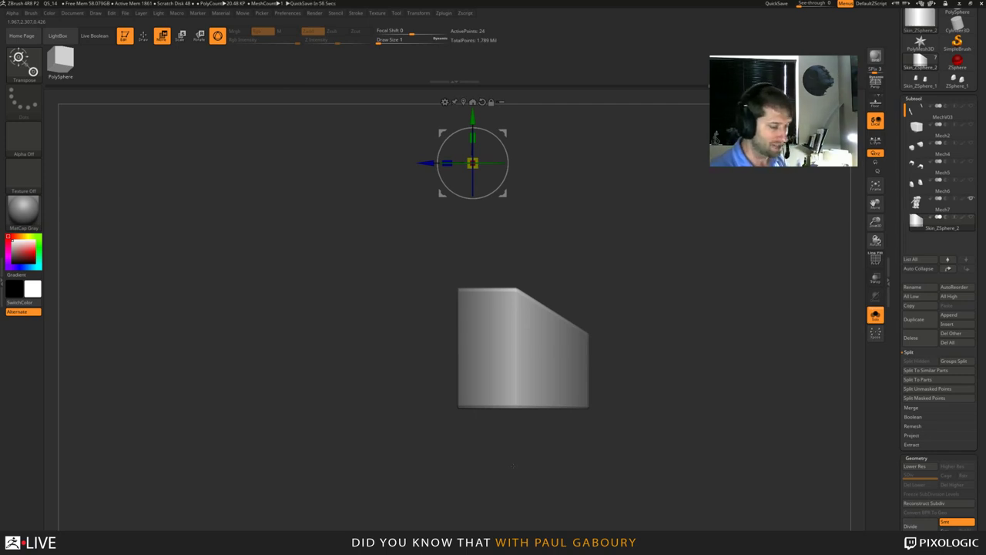
pyautogui.keyDown('alt'); pyautogui.moveTo(644, 247); pyautogui.dragTo(634, 272); pyautogui.keyUp('alt')
pyautogui.click(463, 127)
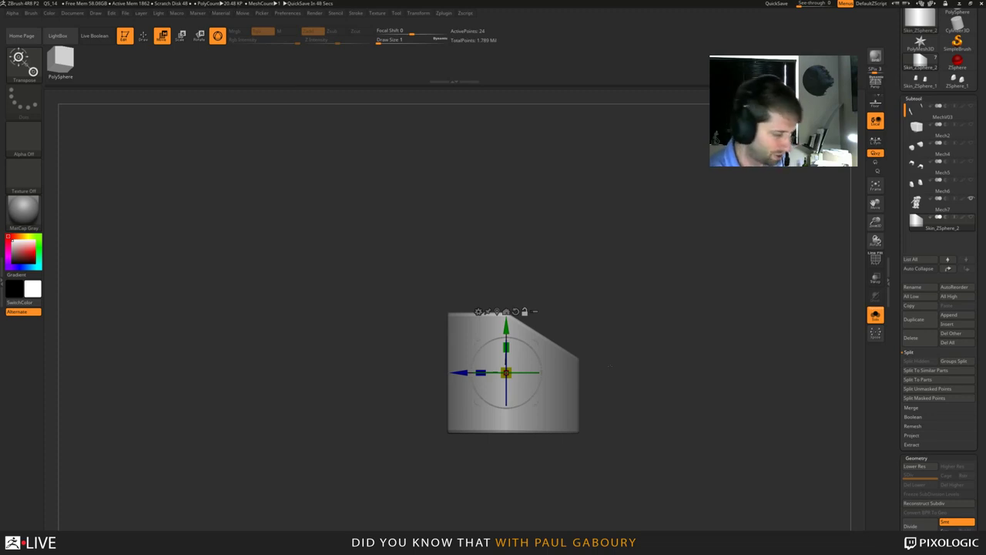
# Bring the mech back and move the block's unmasked middle edge along the depth axis toward the sloped face.
pyautogui.keyDown('alt'); pyautogui.moveTo(655, 401); pyautogui.dragTo(665, 387); pyautogui.keyUp('alt')
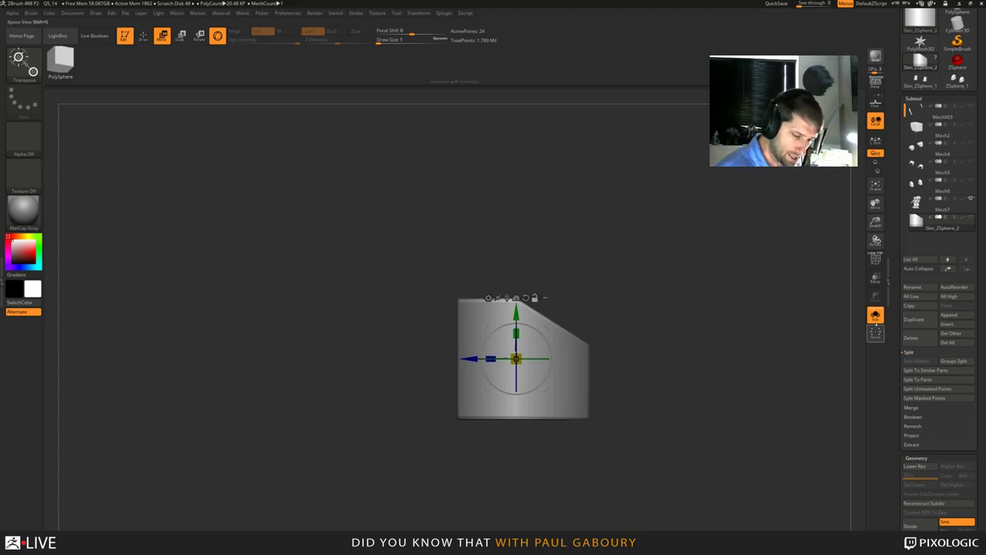
pyautogui.click(875, 316)
pyautogui.moveTo(470, 358); pyautogui.dragTo(489, 358)
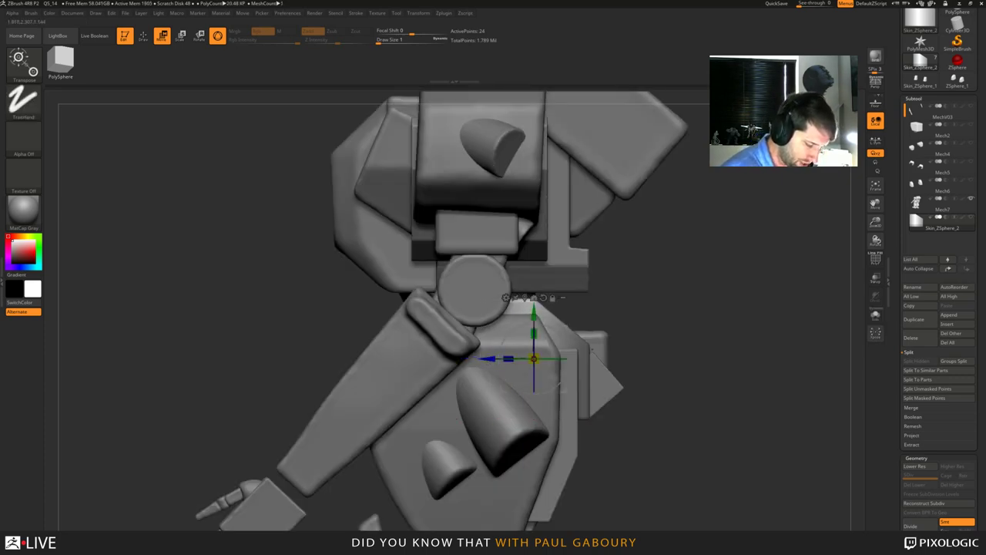
pyautogui.keyDown('ctrl'); pyautogui.moveTo(488, 359); pyautogui.dragTo(488, 316, button='right'); pyautogui.keyUp('ctrl')
pyautogui.moveTo(701, 289); pyautogui.dragTo(662, 219, button='right')
pyautogui.moveTo(491, 352); pyautogui.dragTo(498, 353)
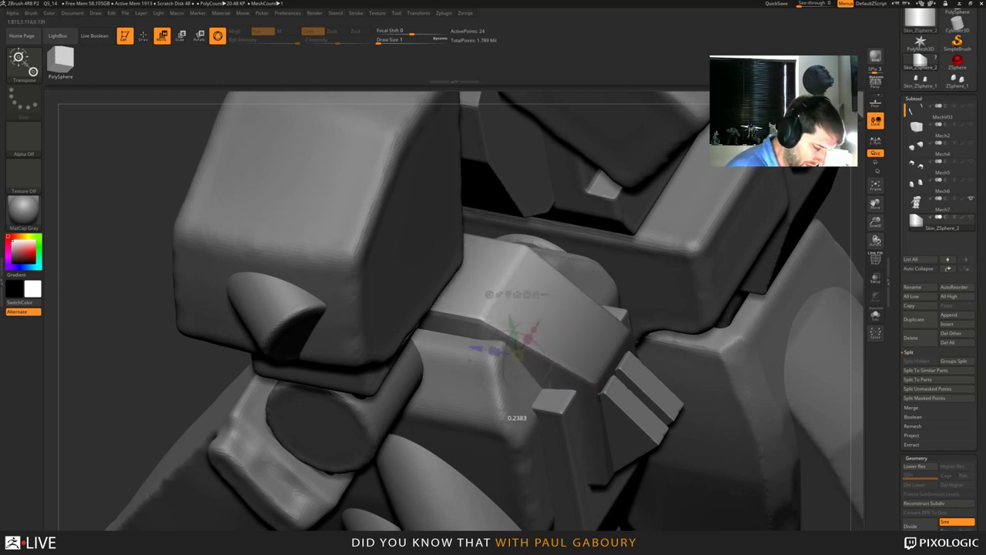
pyautogui.moveTo(465, 347); pyautogui.dragTo(493, 352)
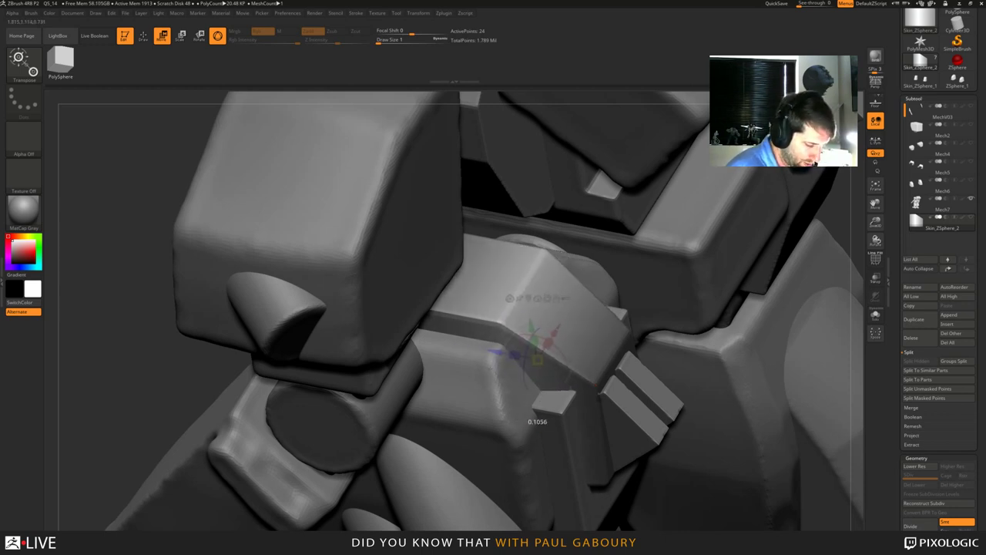
# Clear the mask, return to Draw mode, and examine the reshaped blocks on the mech's thighs.
pyautogui.moveTo(678, 462)
pyautogui.keyDown('alt'); pyautogui.mouseDown()
pyautogui.moveTo(678, 393)
pyautogui.moveTo(771, 420)
pyautogui.moveTo(672, 399)
pyautogui.moveTo(661, 385)
pyautogui.mouseUp(); pyautogui.keyUp('alt')
pyautogui.moveTo(707, 377)
pyautogui.keyDown('ctrl'); pyautogui.mouseDown()
pyautogui.moveTo(735, 445)
pyautogui.moveTo(823, 387)
pyautogui.moveTo(724, 391)
pyautogui.mouseUp(); pyautogui.keyUp('ctrl')
pyautogui.press('q')
pyautogui.moveTo(724, 392); pyautogui.dragTo(746, 394)
pyautogui.moveTo(462, 389); pyautogui.dragTo(518, 385, button='right')
pyautogui.keyDown('ctrl'); pyautogui.moveTo(518, 347); pyautogui.dragTo(548, 401, button='right'); pyautogui.keyUp('ctrl')
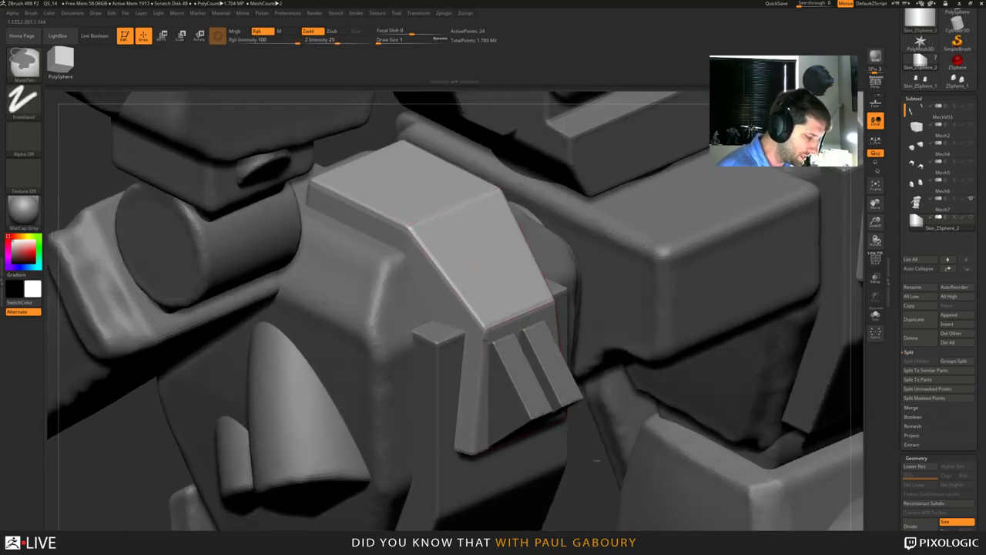
pyautogui.keyDown('ctrl'); pyautogui.moveTo(594, 461); pyautogui.dragTo(511, 347, button='right'); pyautogui.keyUp('ctrl')
pyautogui.keyDown('ctrl'); pyautogui.moveTo(668, 408); pyautogui.dragTo(563, 369, button='right'); pyautogui.keyUp('ctrl')
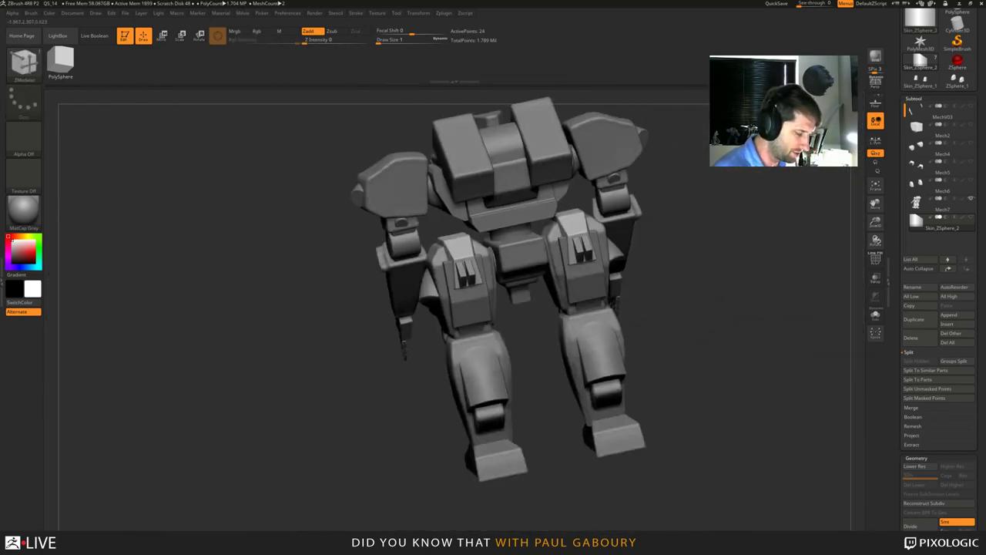
pyautogui.moveTo(755, 362); pyautogui.dragTo(674, 353, button='right')
pyautogui.moveTo(672, 353)
pyautogui.mouseDown()
pyautogui.moveTo(694, 339)
pyautogui.moveTo(678, 362)
pyautogui.moveTo(699, 344)
pyautogui.moveTo(707, 367)
pyautogui.mouseUp()
# Turn on PolyFrame in front view and remove the mirrored copy of the block with Delete By Symmetry.
pyautogui.hotkey('shift', 'f')
pyautogui.keyDown('shift'); pyautogui.moveTo(708, 369); pyautogui.dragTo(702, 360, button='right'); pyautogui.keyUp('shift')
pyautogui.keyDown('alt'); pyautogui.moveTo(647, 325); pyautogui.dragTo(619, 466, button='right'); pyautogui.keyUp('alt')
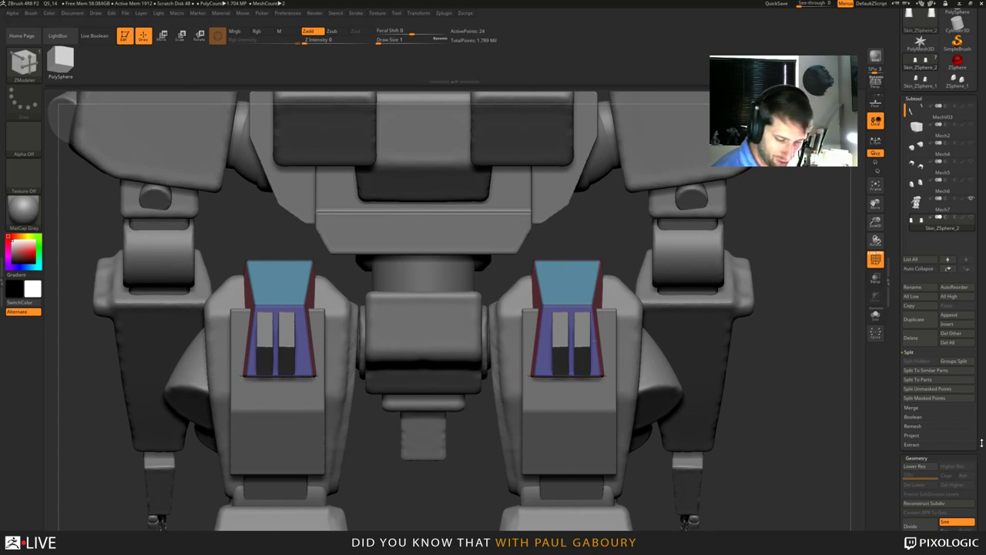
pyautogui.scroll(-8, 982, 444)
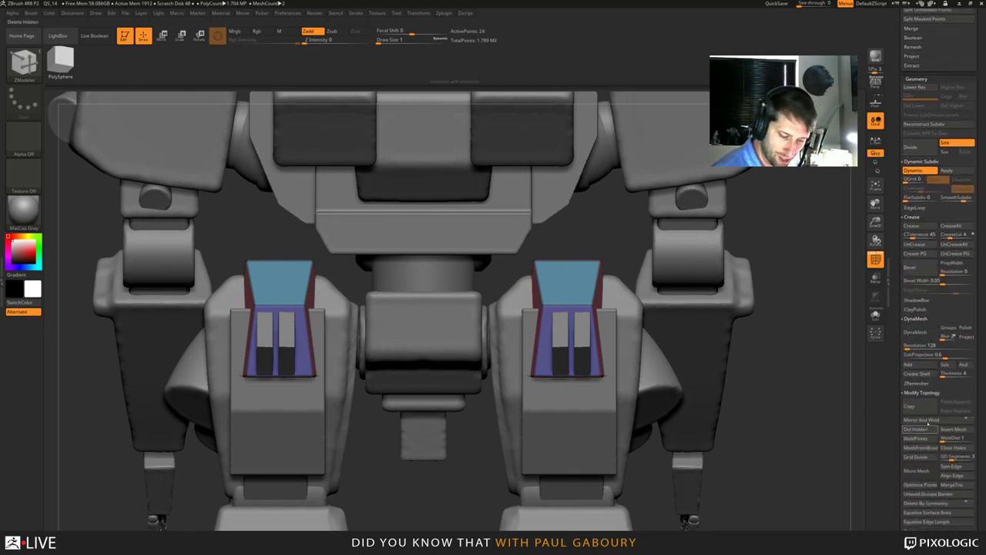
pyautogui.click(925, 503)
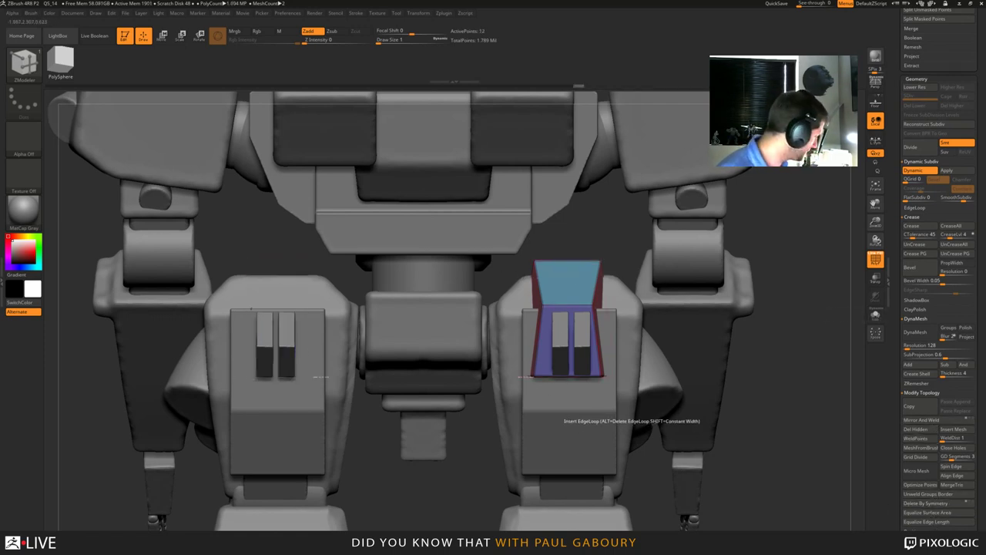
# Isolate the remaining block and centre the Move gizmo on its unmasked mesh.
pyautogui.click(875, 315)
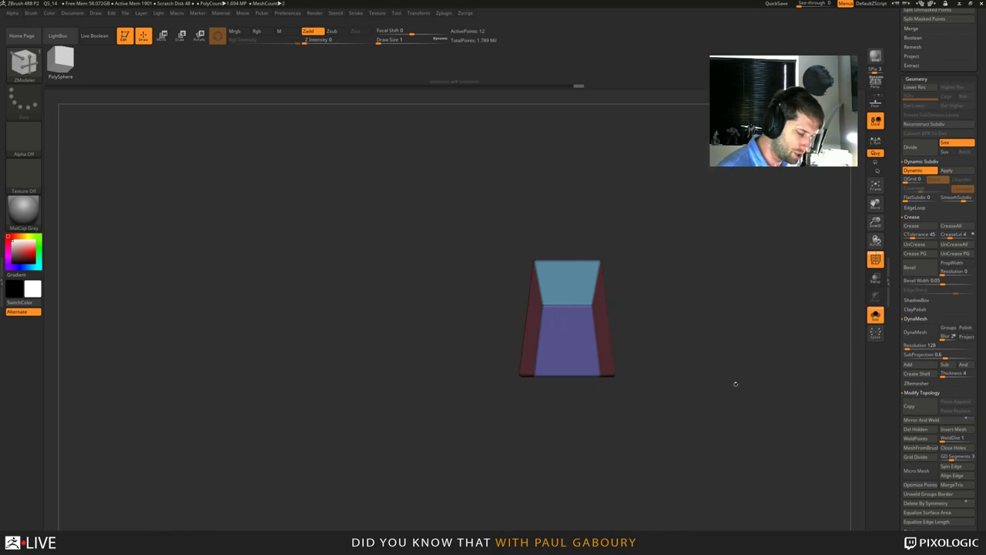
pyautogui.moveTo(735, 383); pyautogui.dragTo(654, 389)
pyautogui.keyDown('ctrl'); pyautogui.moveTo(654, 389); pyautogui.dragTo(663, 417, button='right'); pyautogui.keyUp('ctrl')
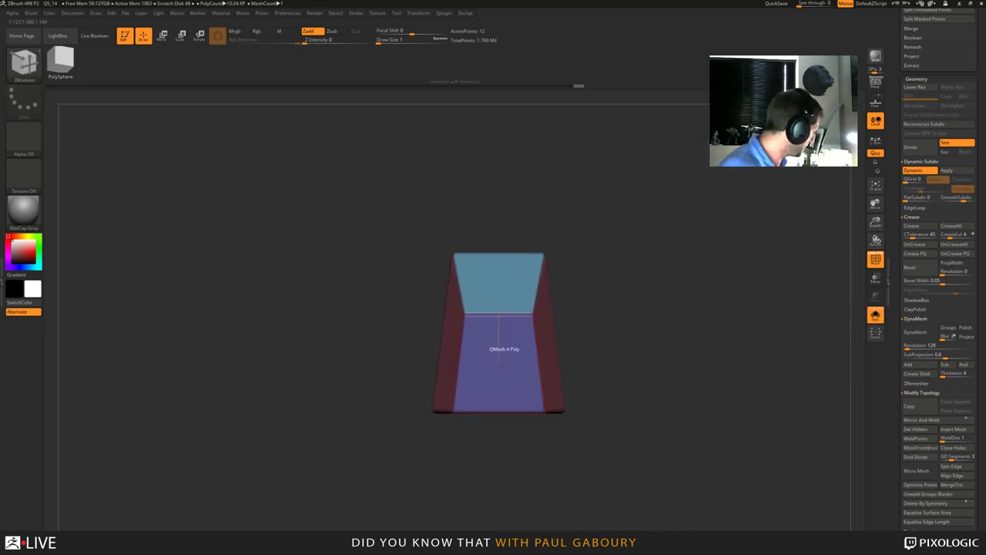
pyautogui.press('w')
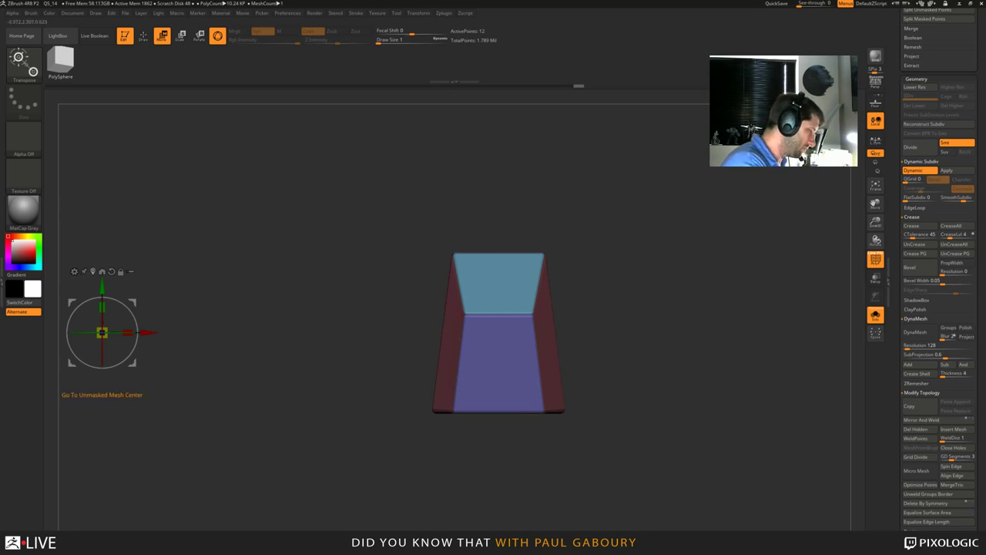
pyautogui.click(94, 272)
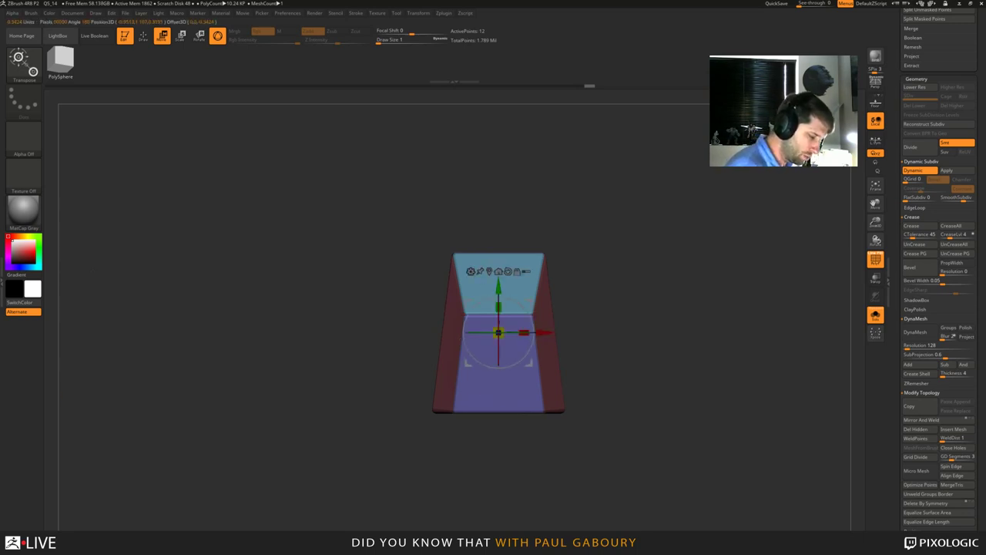
pyautogui.moveTo(386, 362)
pyautogui.mouseDown()
pyautogui.moveTo(493, 363)
pyautogui.moveTo(401, 364)
pyautogui.mouseUp()
# Apply the Multi Slice deformer to the isolated block and cut one vertical strip down its middle.
pyautogui.click(470, 271)
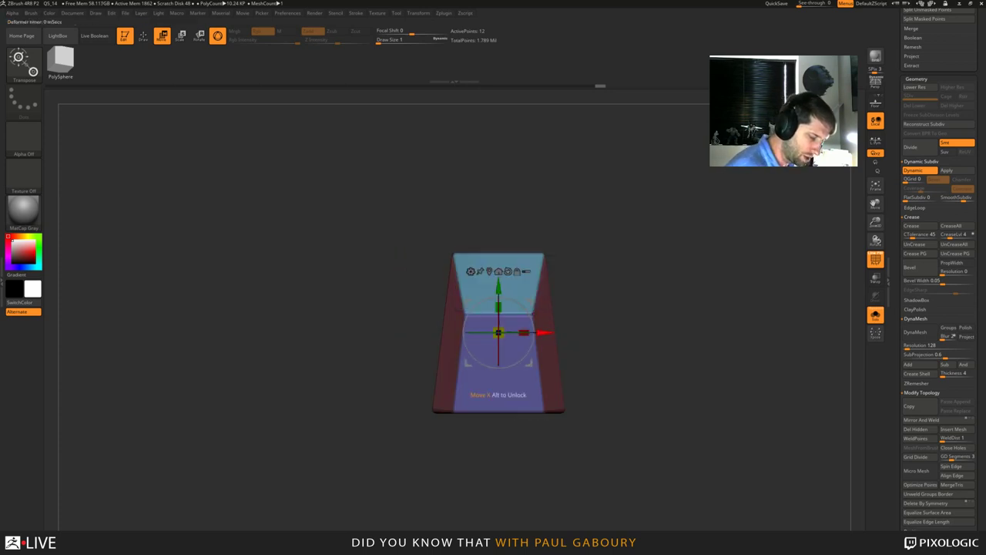
pyautogui.click(470, 271)
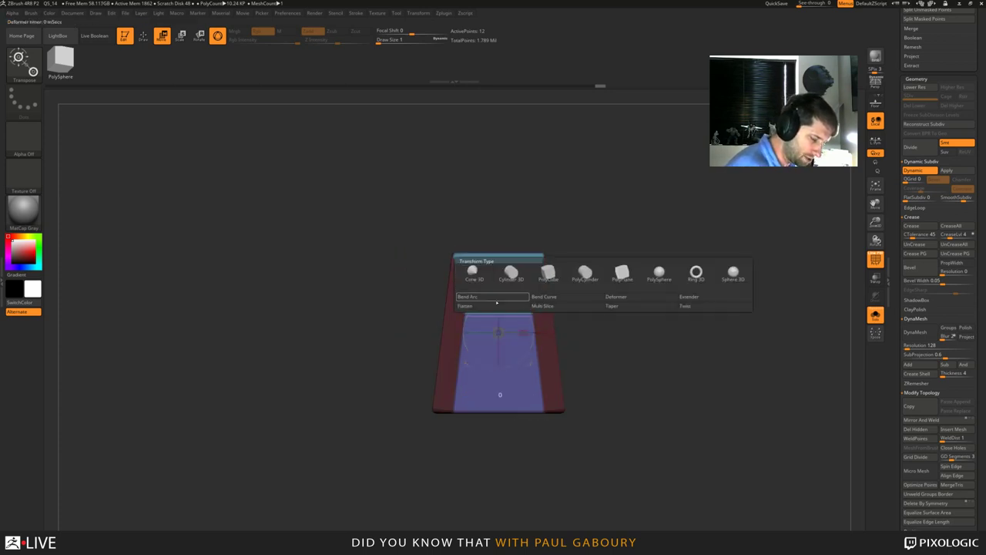
pyautogui.click(565, 307)
pyautogui.moveTo(616, 331); pyautogui.dragTo(659, 366)
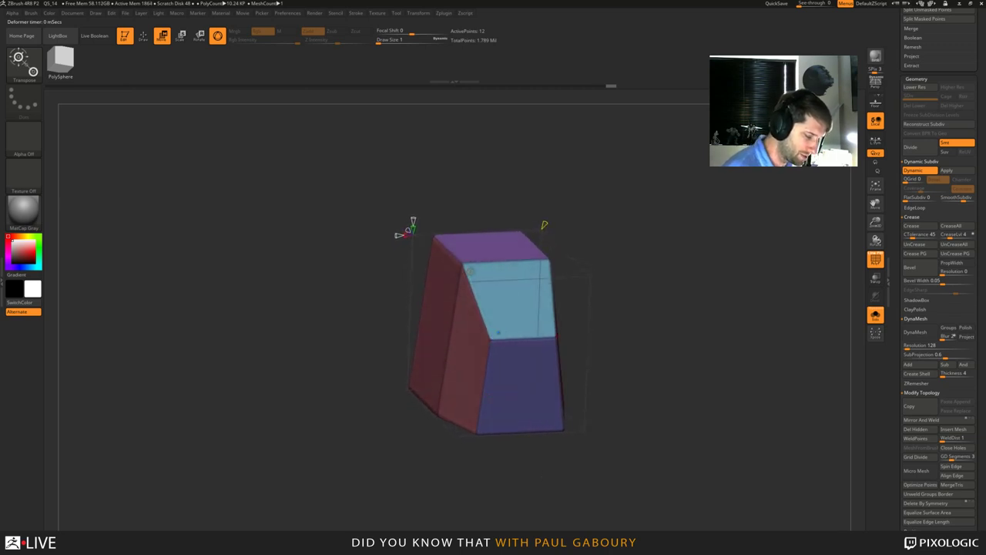
pyautogui.moveTo(399, 236); pyautogui.dragTo(370, 236)
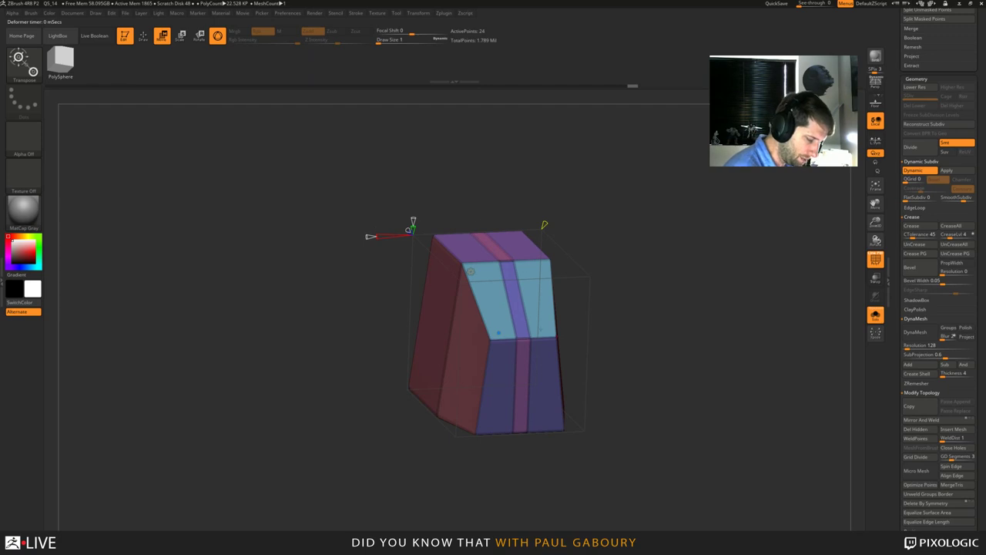
# Narrow the sliced strip and shift it off-centre along the block's width, then return to the regular gizmo.
pyautogui.moveTo(470, 271); pyautogui.dragTo(431, 263, button='right')
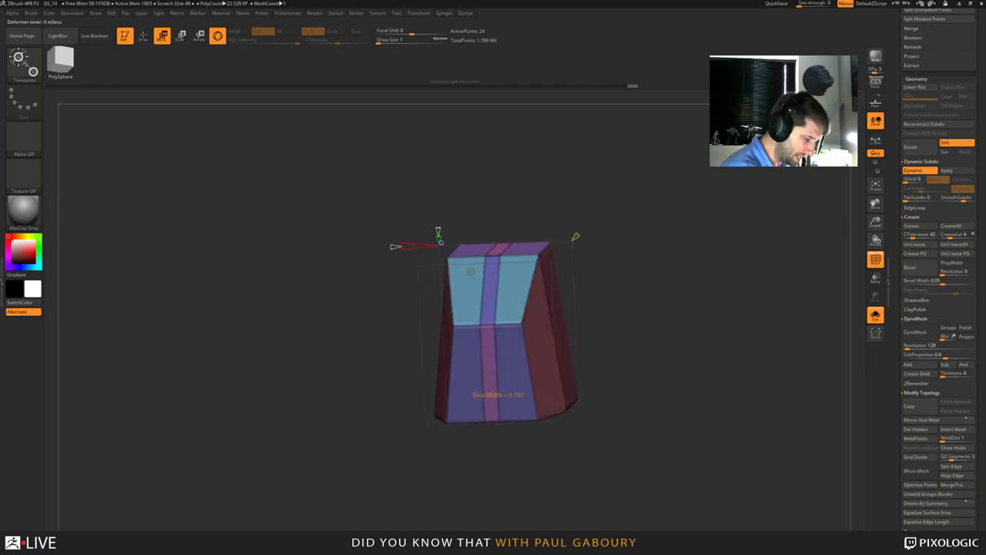
pyautogui.moveTo(396, 247); pyautogui.dragTo(395, 246)
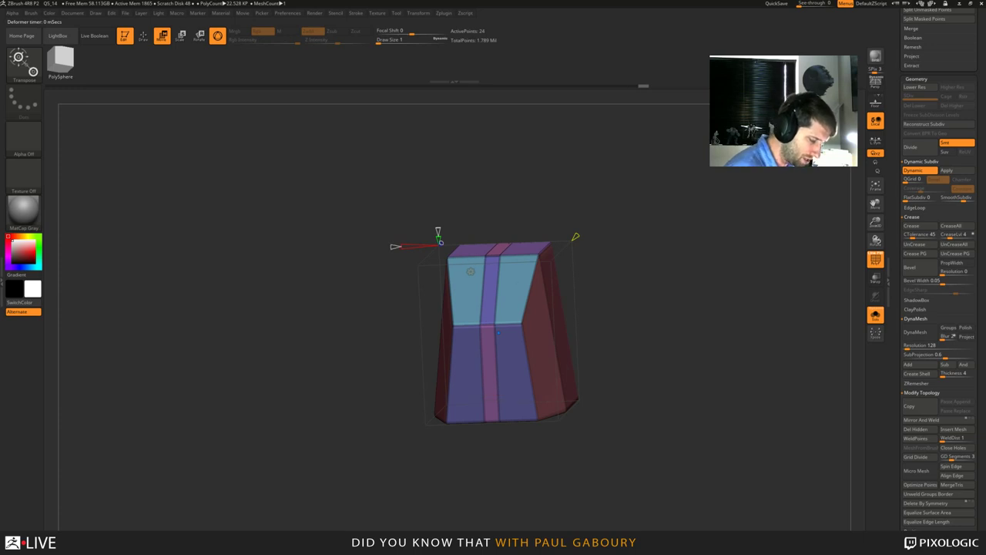
pyautogui.keyDown('shift'); pyautogui.moveTo(471, 271); pyautogui.dragTo(482, 267, button='right'); pyautogui.keyUp('shift')
pyautogui.moveTo(502, 332); pyautogui.dragTo(510, 332)
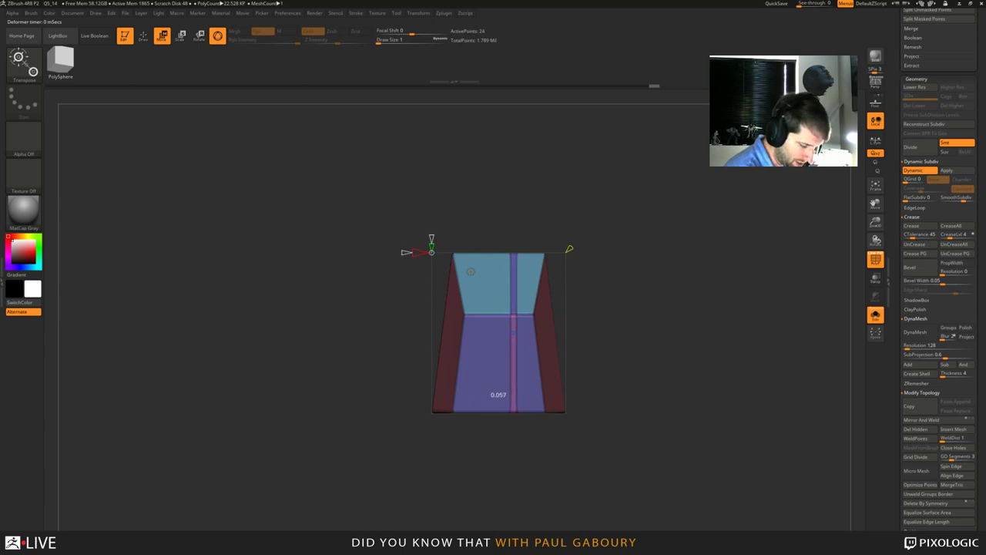
pyautogui.moveTo(470, 271)
pyautogui.mouseDown(button='right')
pyautogui.moveTo(532, 308)
pyautogui.moveTo(647, 239)
pyautogui.moveTo(489, 289)
pyautogui.moveTo(471, 333)
pyautogui.mouseUp(button='right')
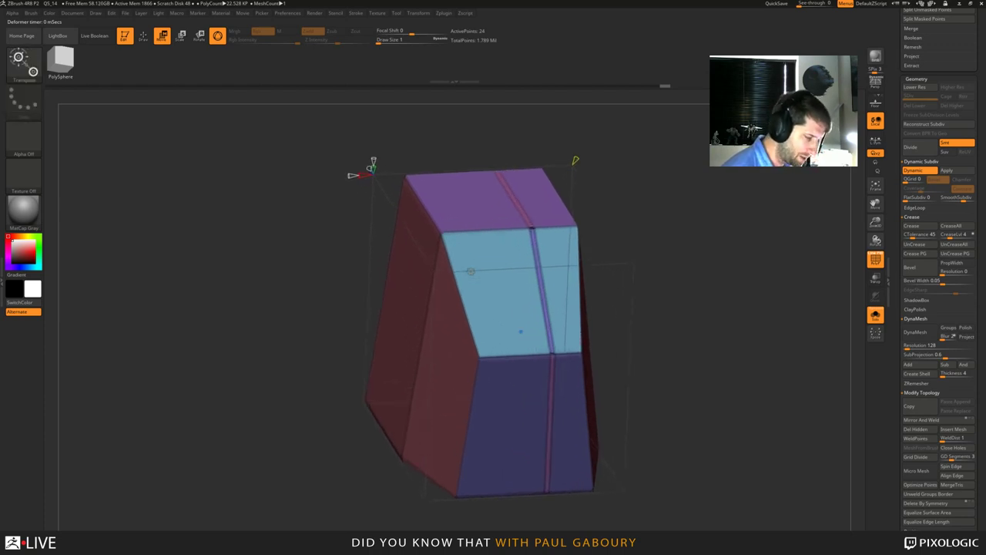
pyautogui.click(499, 330)
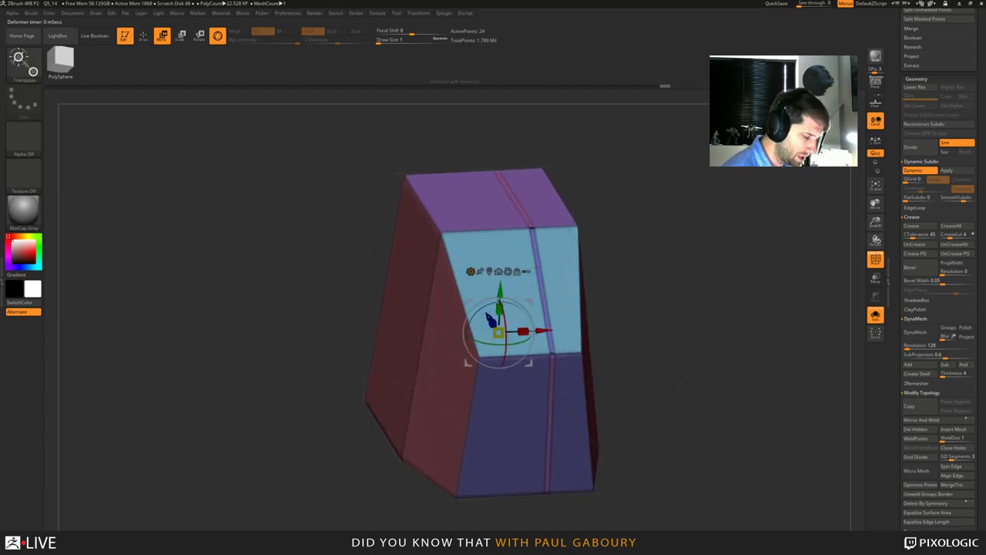
# Reactivate the block's Multi Slice deformer and switch back to Gizmo 3D, trying undo and redo on the slice.
pyautogui.click(471, 271)
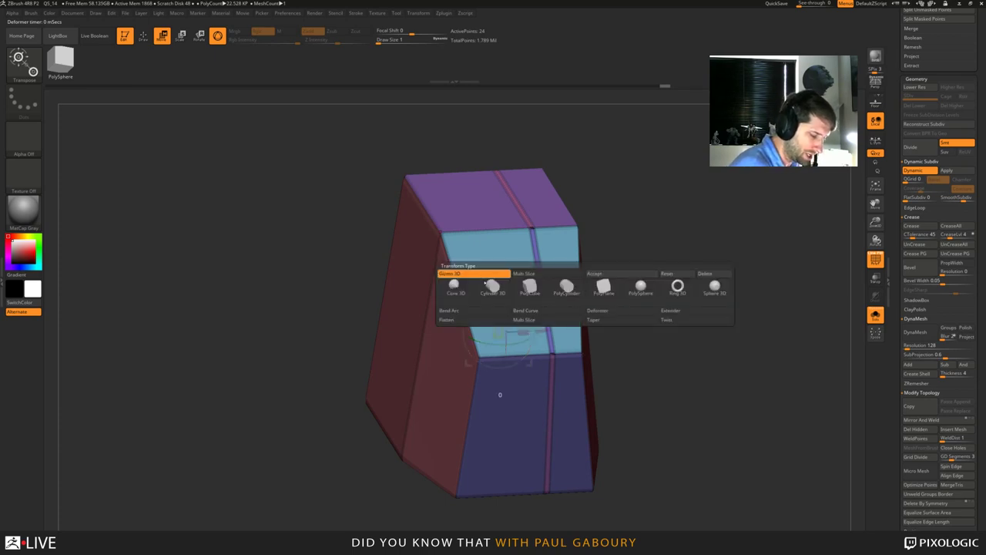
pyautogui.click(540, 275)
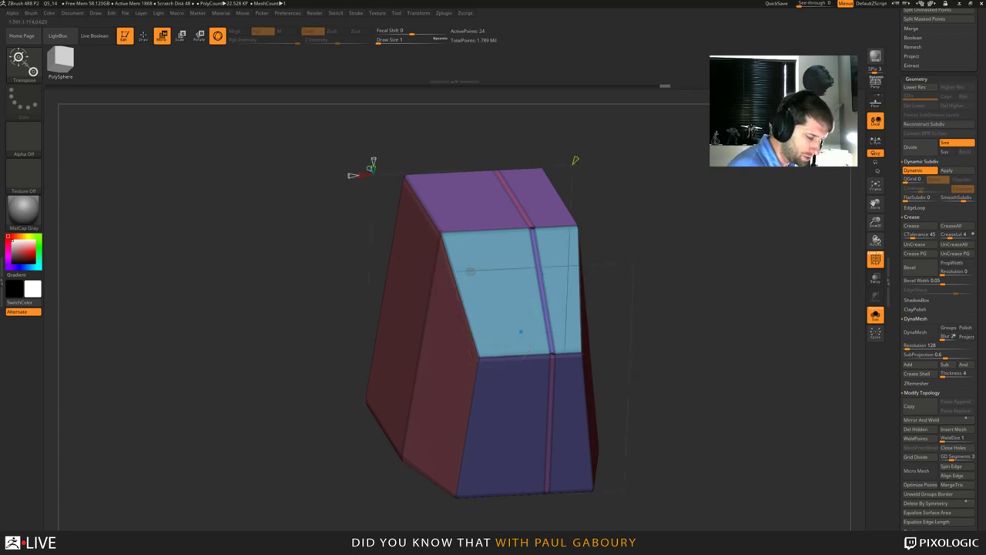
pyautogui.click(471, 271)
pyautogui.click(464, 283)
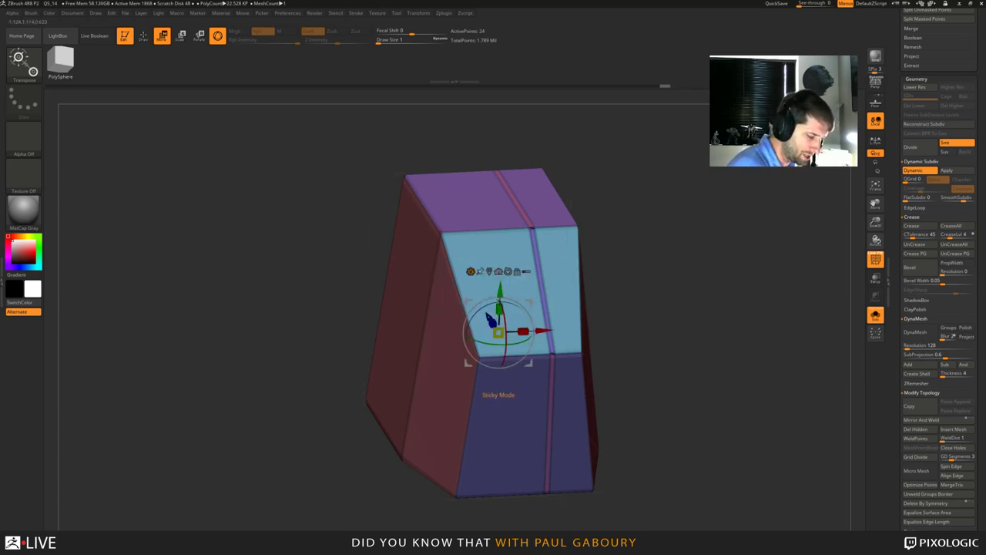
pyautogui.hotkey('ctrl', 'z')
pyautogui.hotkey('ctrl', 'shift', 'z')
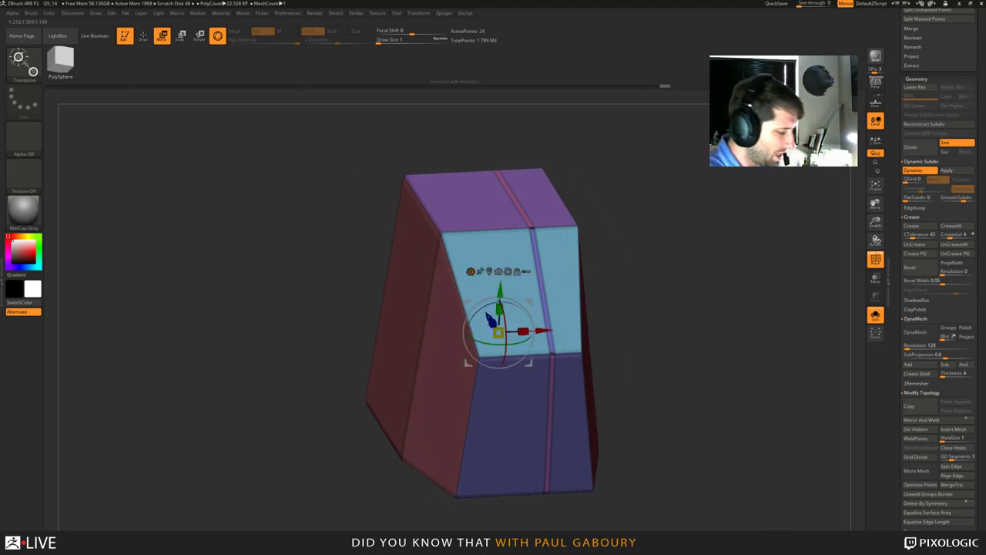
pyautogui.hotkey('ctrl', 'z')
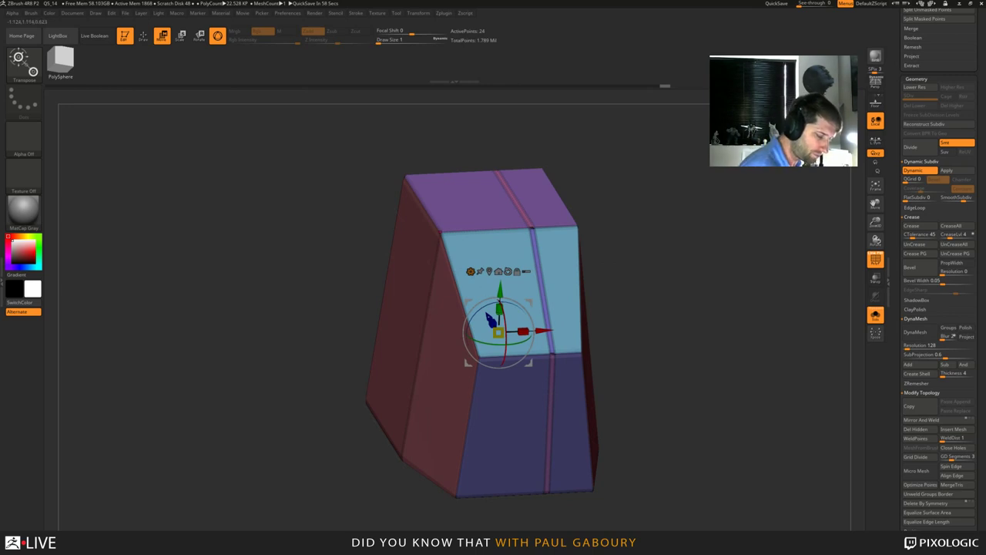
pyautogui.click(471, 271)
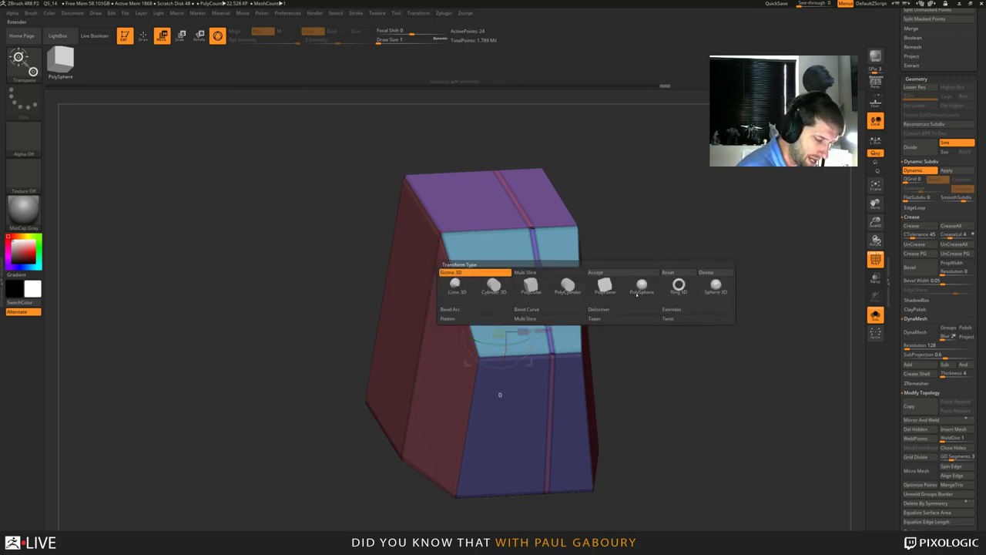
pyautogui.keyDown('alt'); pyautogui.moveTo(648, 379); pyautogui.dragTo(640, 350); pyautogui.keyUp('alt')
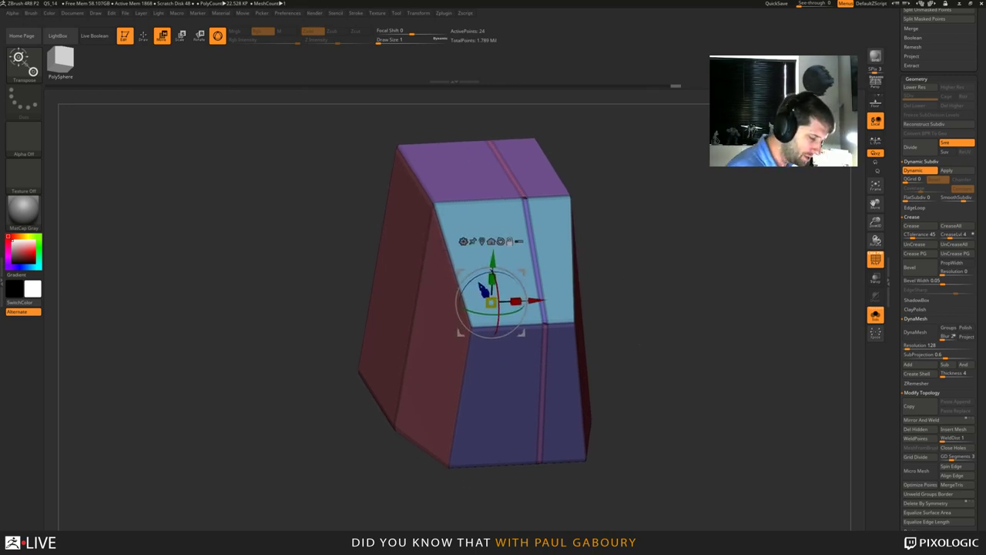
# In Draw mode, set ZModeler to QMesh with the Polyloop target and push the narrow strip inward as a groove.
pyautogui.press('q')
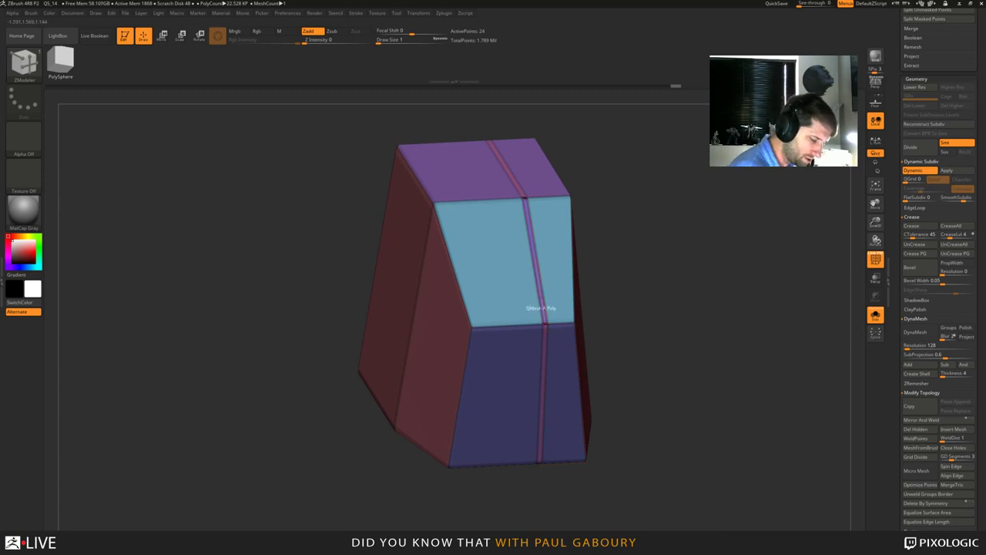
pyautogui.press('space')
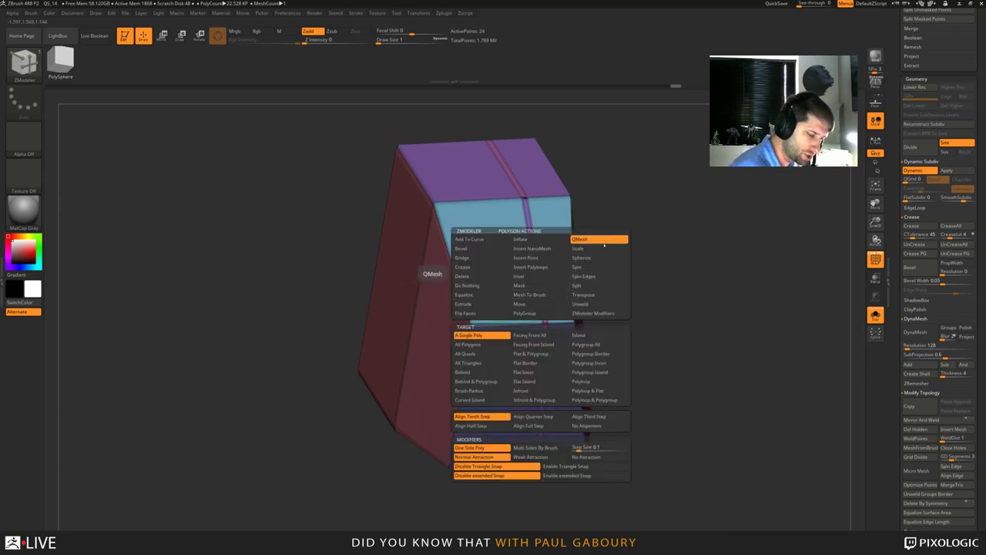
pyautogui.click(596, 381)
pyautogui.moveTo(651, 359); pyautogui.dragTo(621, 357)
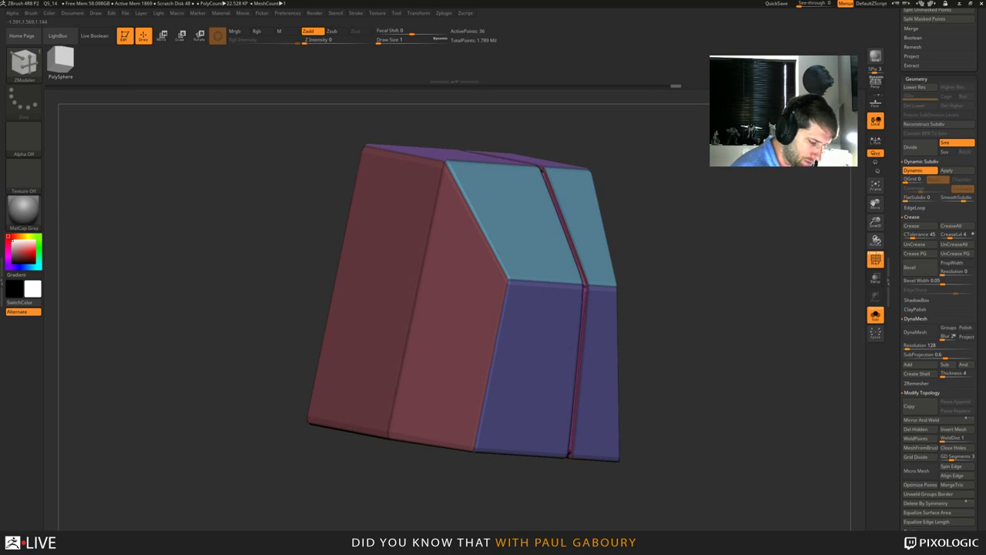
# Turn off PolyFrame and Solo, and copy the grooved block to the opposite thigh with Mirror And Weld.
pyautogui.press('alt')
pyautogui.moveTo(685, 355)
pyautogui.keyDown('ctrl'); pyautogui.mouseDown(button='right')
pyautogui.moveTo(641, 371)
pyautogui.moveTo(658, 355)
pyautogui.moveTo(722, 376)
pyautogui.moveTo(661, 378)
pyautogui.moveTo(636, 396)
pyautogui.mouseUp(button='right'); pyautogui.keyUp('ctrl')
pyautogui.hotkey('shift', 'f')
pyautogui.click(876, 315)
pyautogui.keyDown('ctrl'); pyautogui.moveTo(717, 370); pyautogui.dragTo(694, 358, button='right'); pyautogui.keyUp('ctrl')
pyautogui.moveTo(693, 358); pyautogui.dragTo(648, 406, button='right')
pyautogui.moveTo(647, 406); pyautogui.dragTo(642, 487)
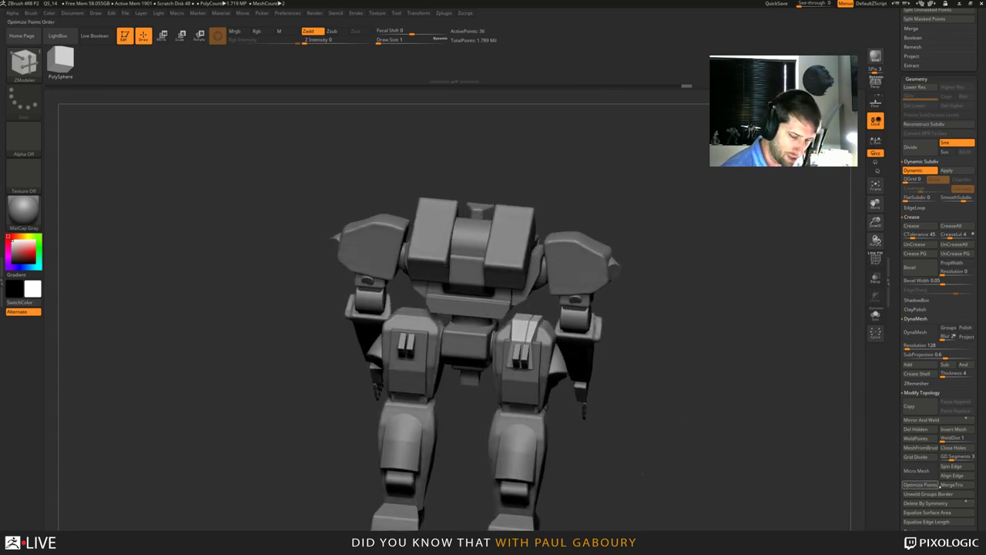
pyautogui.click(936, 420)
# Examine the mirrored thigh blocks, then select the main mech body with those blocks hidden.
pyautogui.keyDown('ctrl'); pyautogui.moveTo(666, 440); pyautogui.dragTo(509, 420, button='right'); pyautogui.keyUp('ctrl')
pyautogui.moveTo(644, 473); pyautogui.dragTo(641, 413)
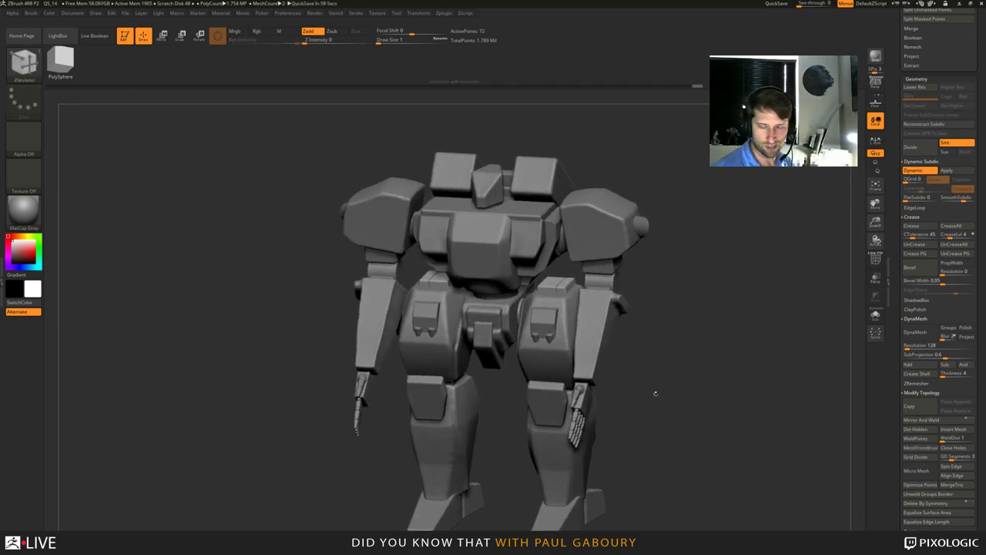
pyautogui.keyDown('alt'); pyautogui.moveTo(676, 314); pyautogui.dragTo(661, 344); pyautogui.keyUp('alt')
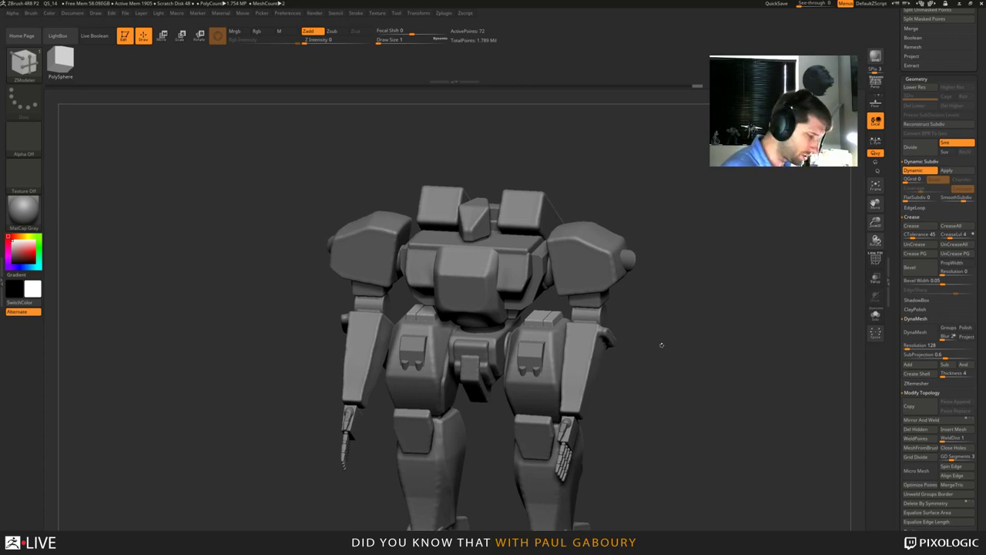
pyautogui.keyDown('alt'); pyautogui.click(562, 351); pyautogui.keyUp('alt')
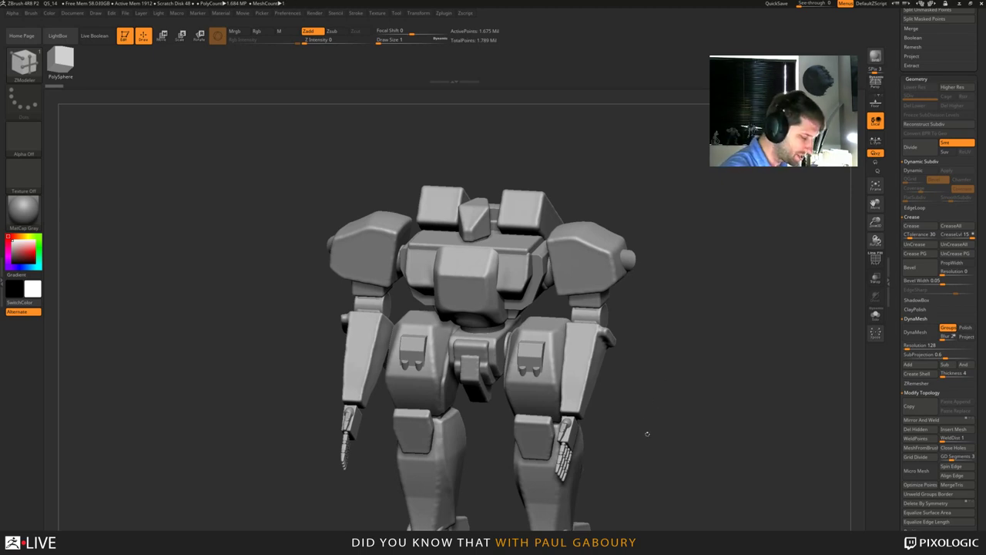
pyautogui.moveTo(655, 442); pyautogui.dragTo(661, 370)
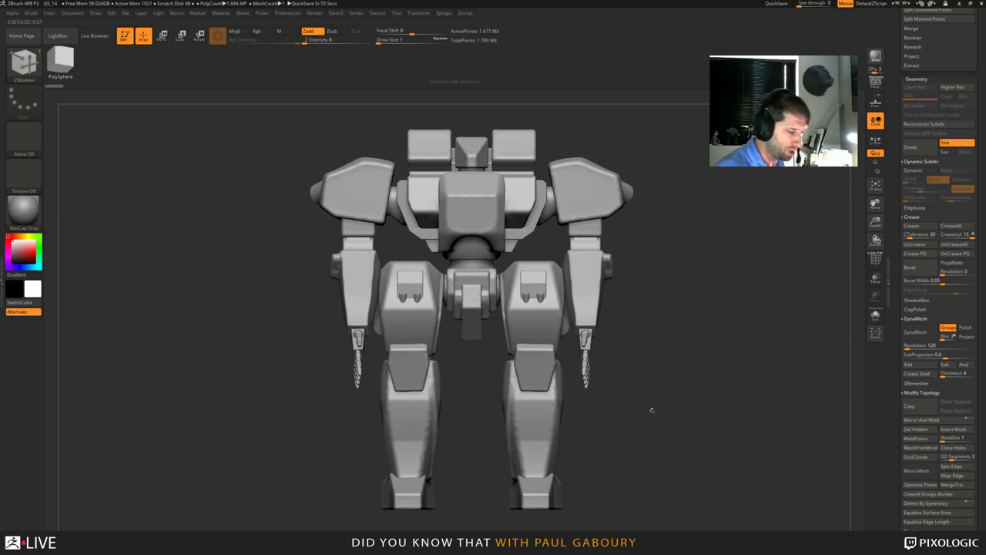
pyautogui.moveTo(649, 407); pyautogui.dragTo(670, 388)
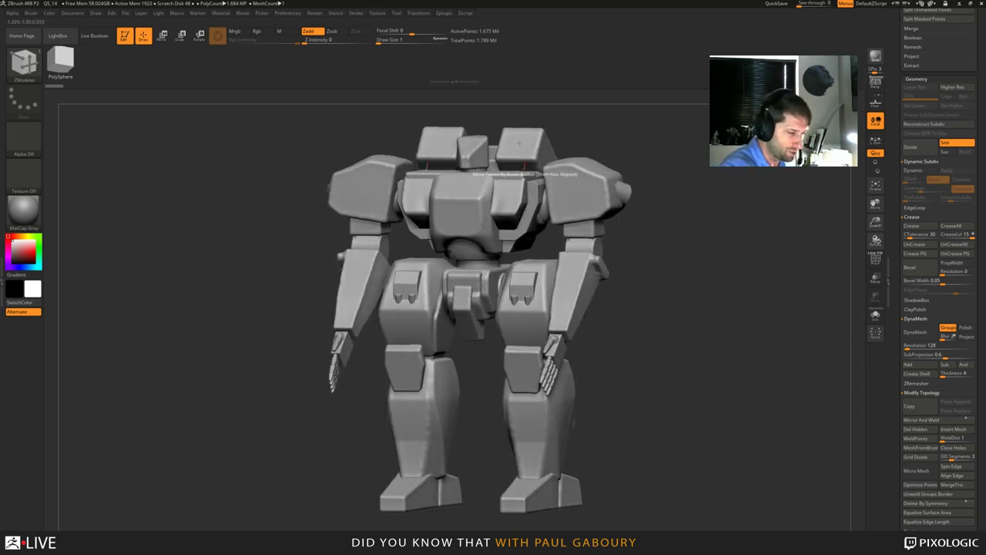
# Make the MechV03 arm-weapon subtool visible and examine the weapons on both forearms.
pyautogui.moveTo(894, 124); pyautogui.dragTo(893, 199)
pyautogui.moveTo(895, 135); pyautogui.dragTo(894, 195)
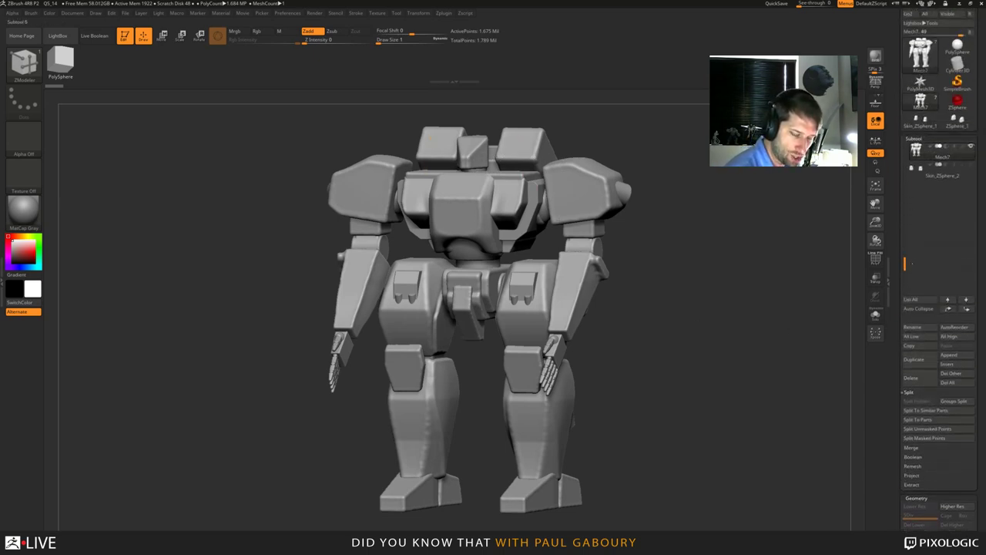
pyautogui.moveTo(904, 263); pyautogui.dragTo(907, 147)
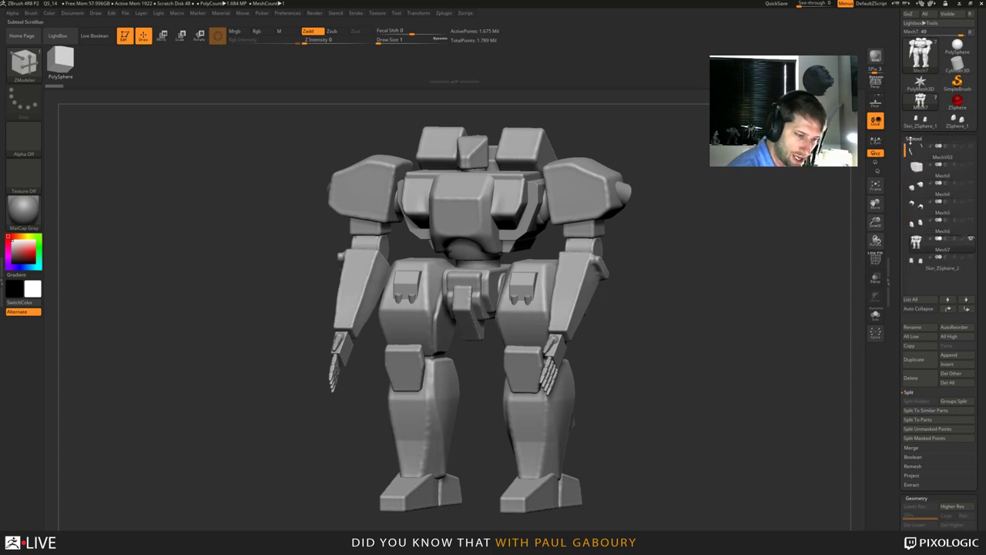
pyautogui.click(971, 146)
pyautogui.moveTo(644, 353); pyautogui.dragTo(689, 356)
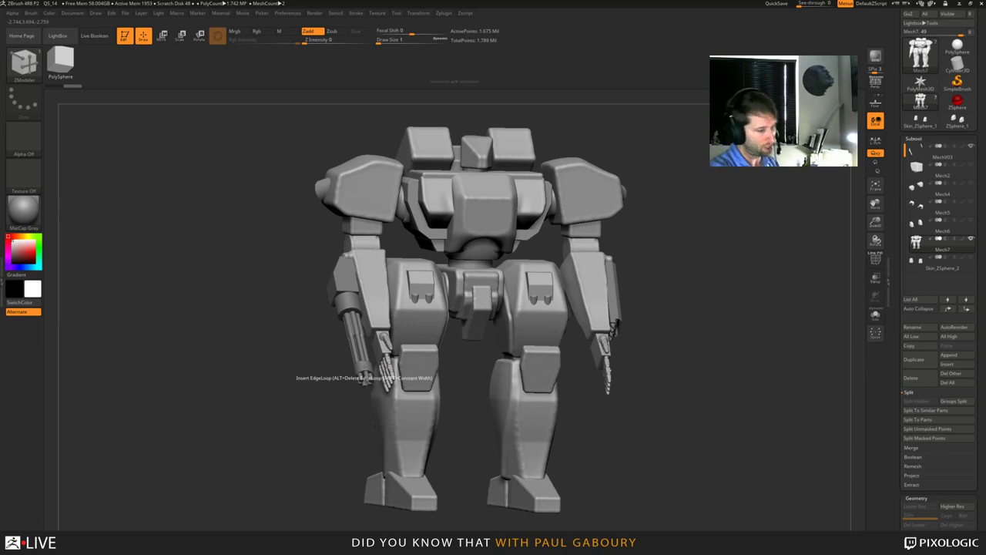
pyautogui.moveTo(700, 367); pyautogui.dragTo(652, 315)
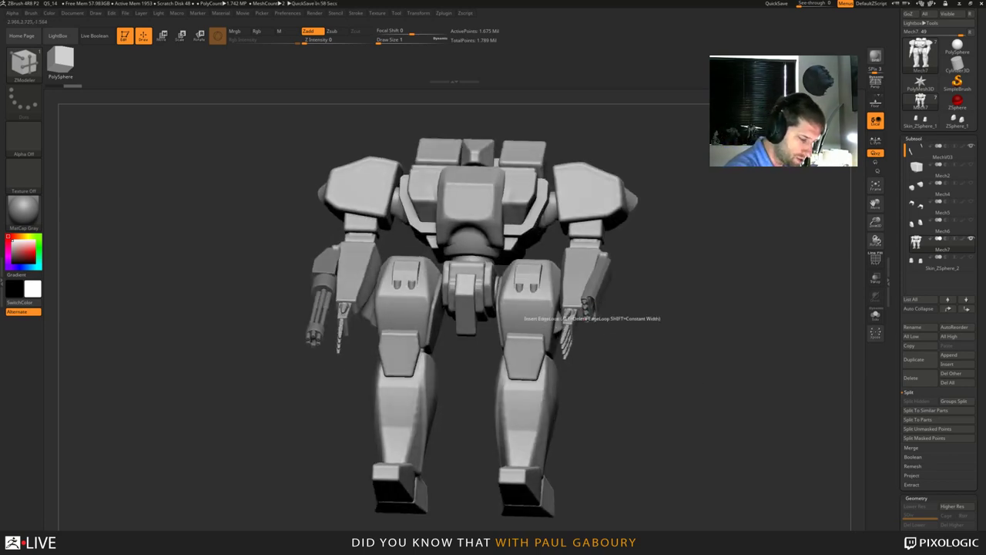
pyautogui.moveTo(595, 309)
pyautogui.mouseDown(button='right')
pyautogui.moveTo(594, 302)
pyautogui.moveTo(594, 327)
pyautogui.mouseUp(button='right')
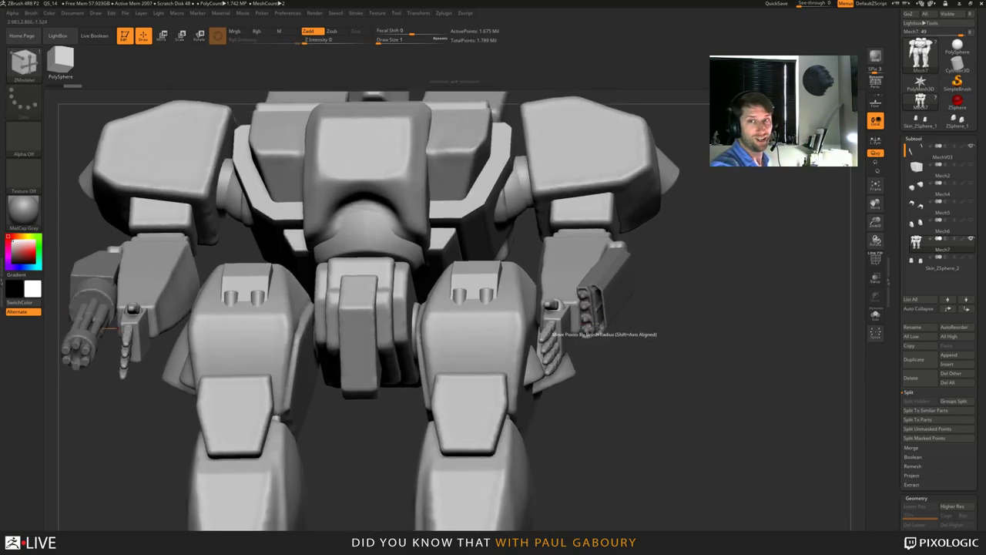
pyautogui.moveTo(553, 334)
pyautogui.mouseDown(button='right')
pyautogui.moveTo(744, 473)
pyautogui.moveTo(746, 421)
pyautogui.moveTo(614, 339)
pyautogui.moveTo(688, 377)
pyautogui.mouseUp(button='right')
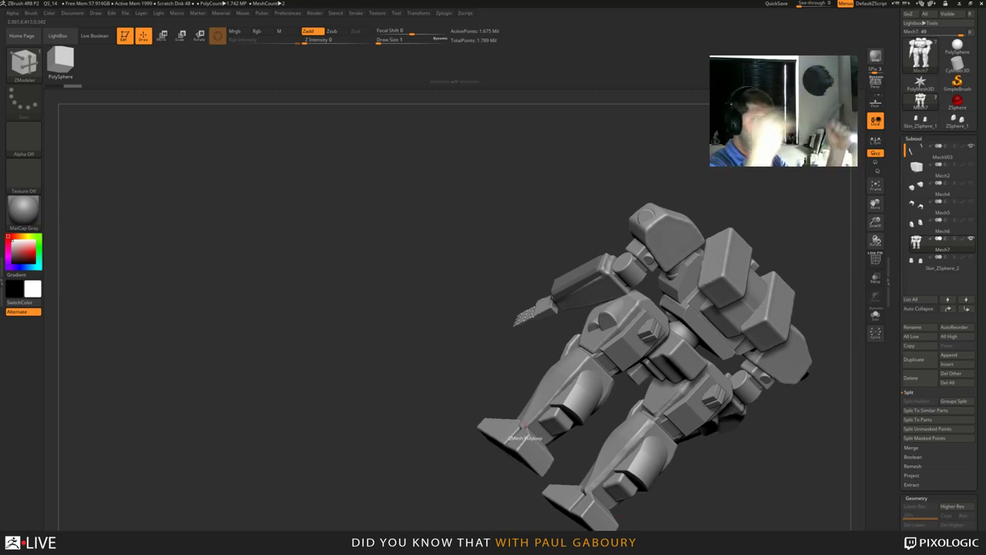
pyautogui.moveTo(729, 448); pyautogui.dragTo(580, 390)
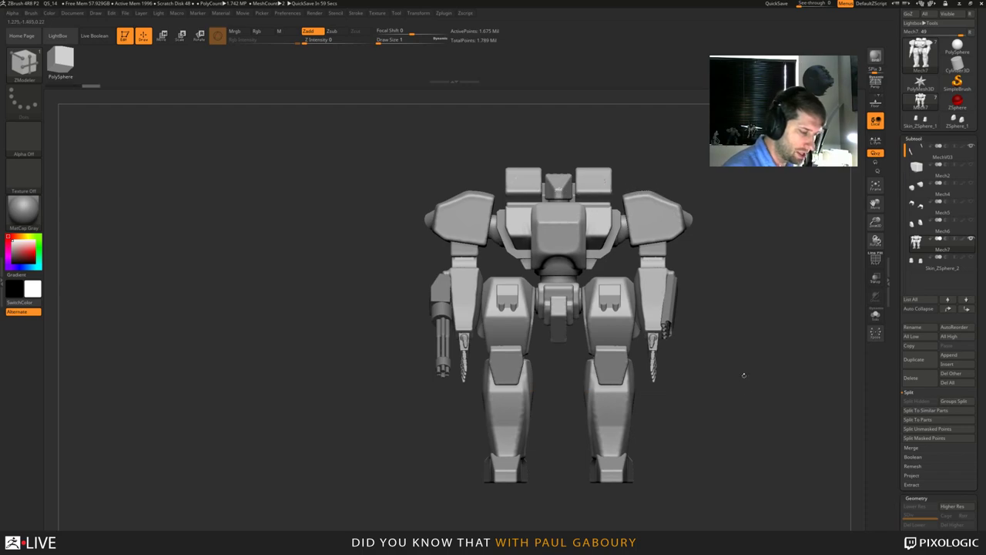
# View the mech's shoulder from the side and append a PolyMesh3D star as a new subtool.
pyautogui.moveTo(731, 364); pyautogui.dragTo(749, 310)
pyautogui.keyDown('alt'); pyautogui.moveTo(750, 311); pyautogui.dragTo(707, 138, button='right'); pyautogui.keyUp('alt')
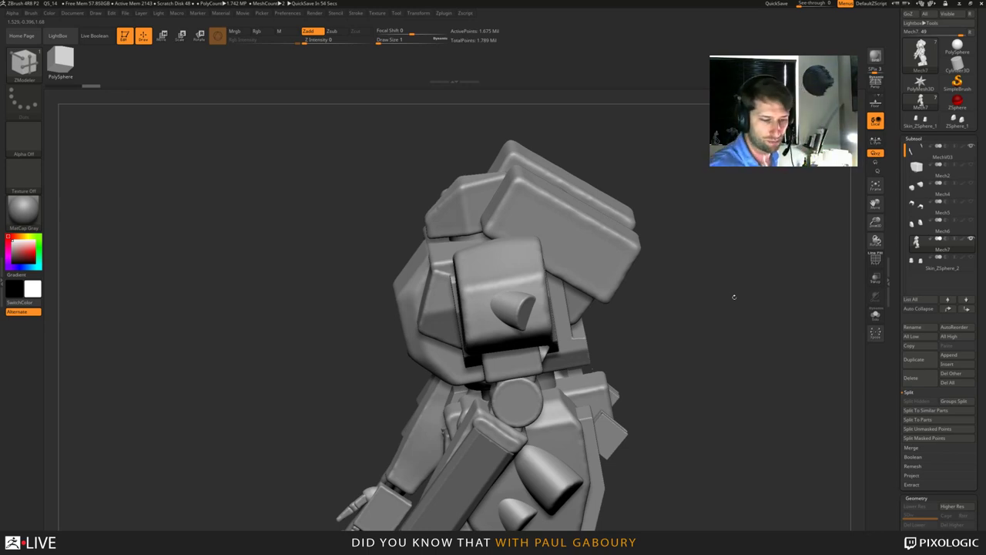
pyautogui.click(947, 364)
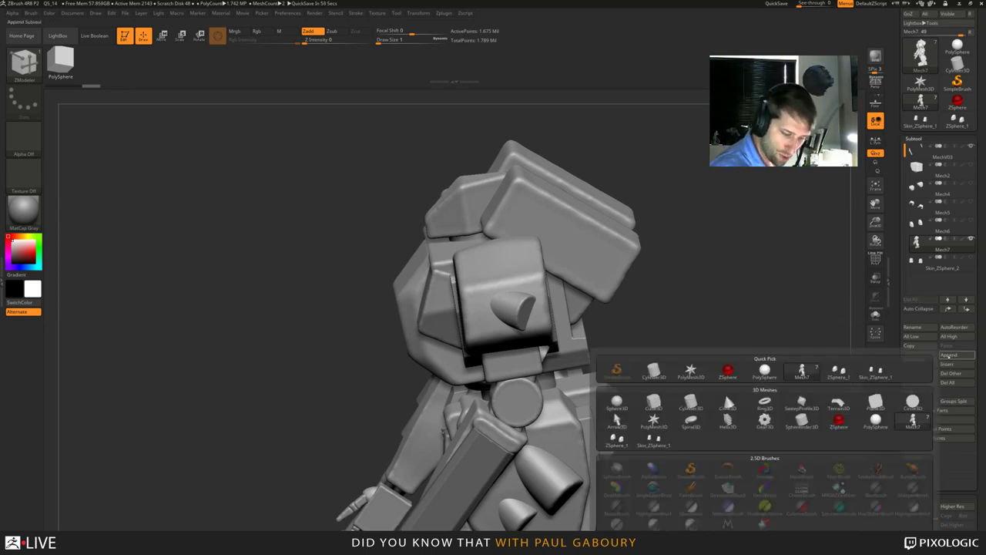
pyautogui.click(653, 420)
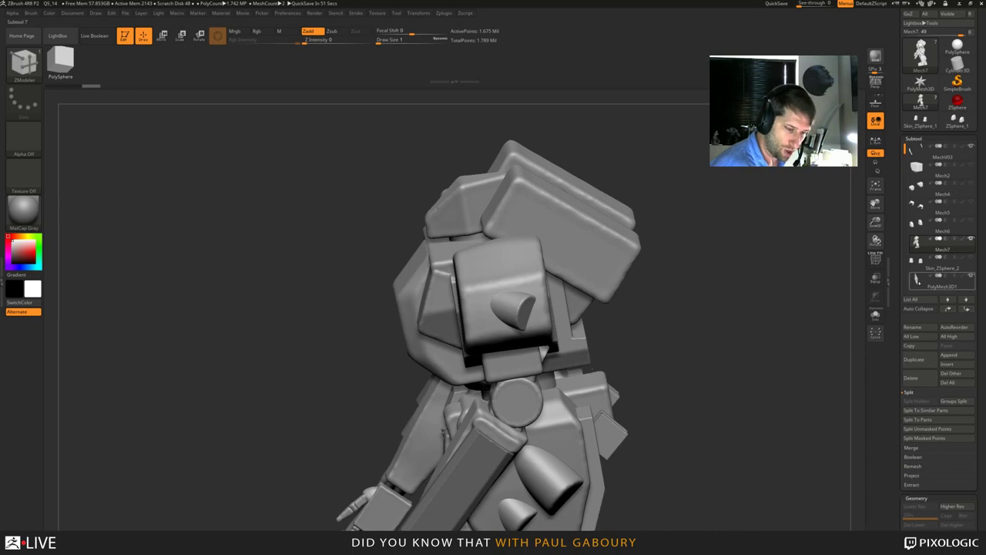
# Hide the Mech7 body and the MechV03 arm weapons, and frame the selected star subtool from the front.
pyautogui.click(971, 239)
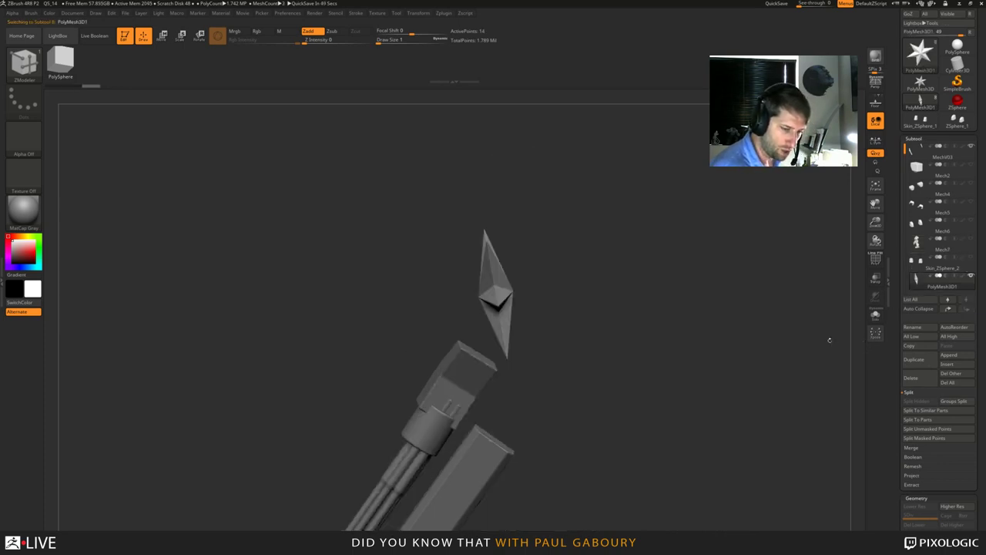
pyautogui.click(971, 145)
pyautogui.keyDown('shift'); pyautogui.moveTo(802, 324); pyautogui.dragTo(739, 324); pyautogui.keyUp('shift')
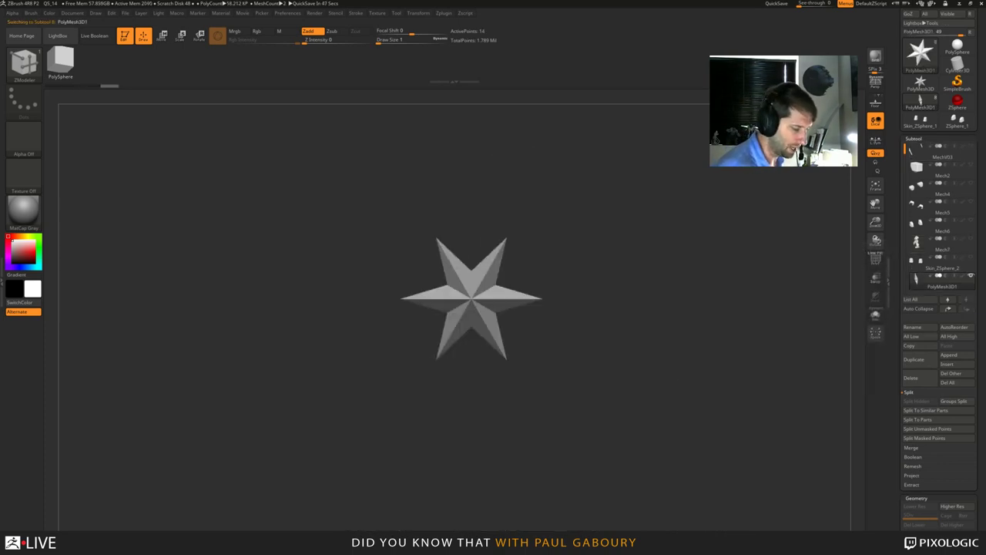
pyautogui.press('f')
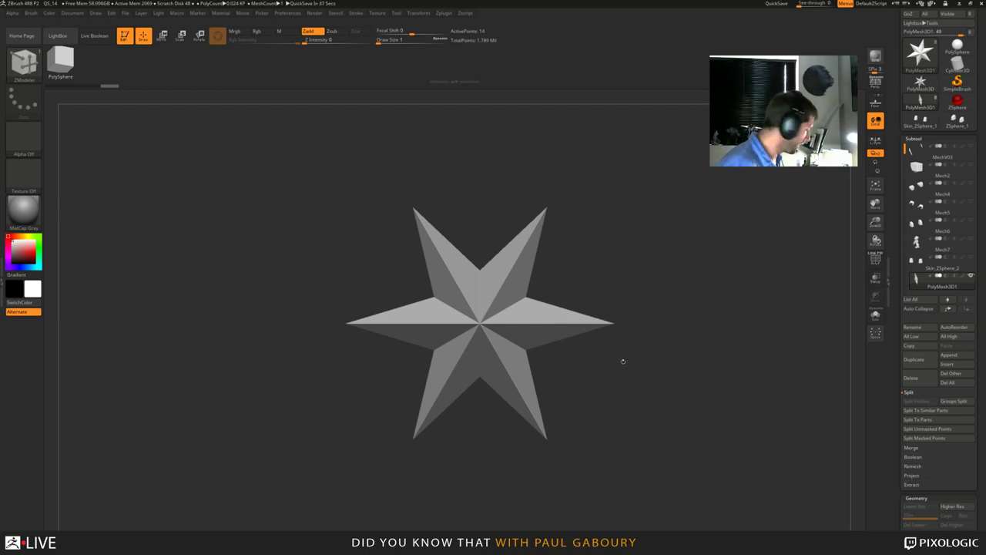
# Replace the star with a PolyCube primitive, turn on PolyFrame, and reduce the cube to one segment per side.
pyautogui.press('w')
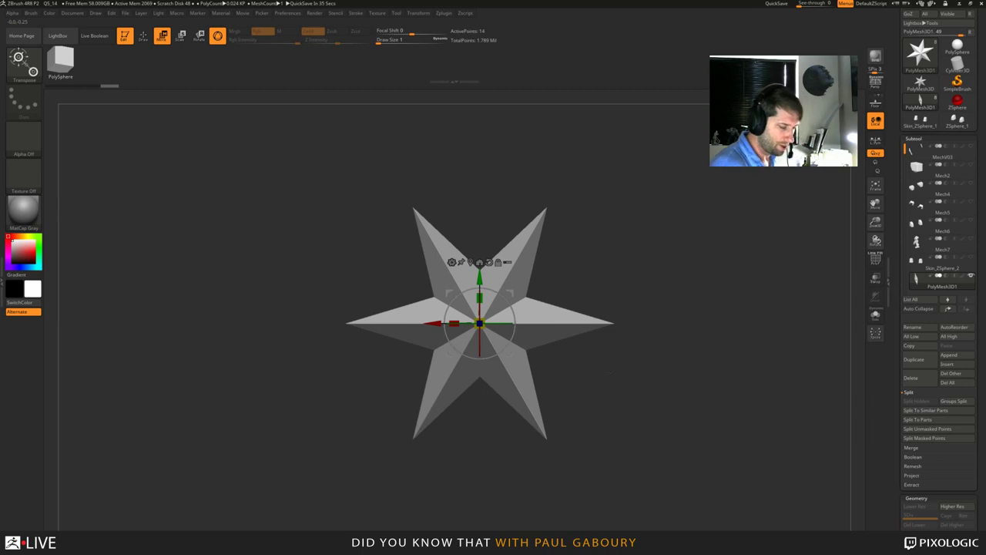
pyautogui.click(452, 262)
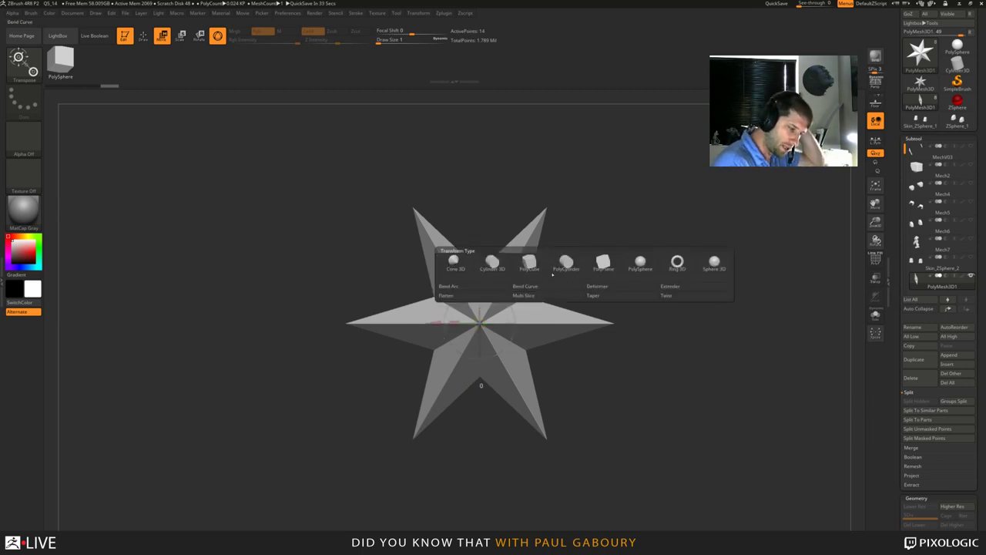
pyautogui.click(531, 266)
pyautogui.moveTo(632, 266); pyautogui.dragTo(705, 336)
pyautogui.hotkey('shift', 'f')
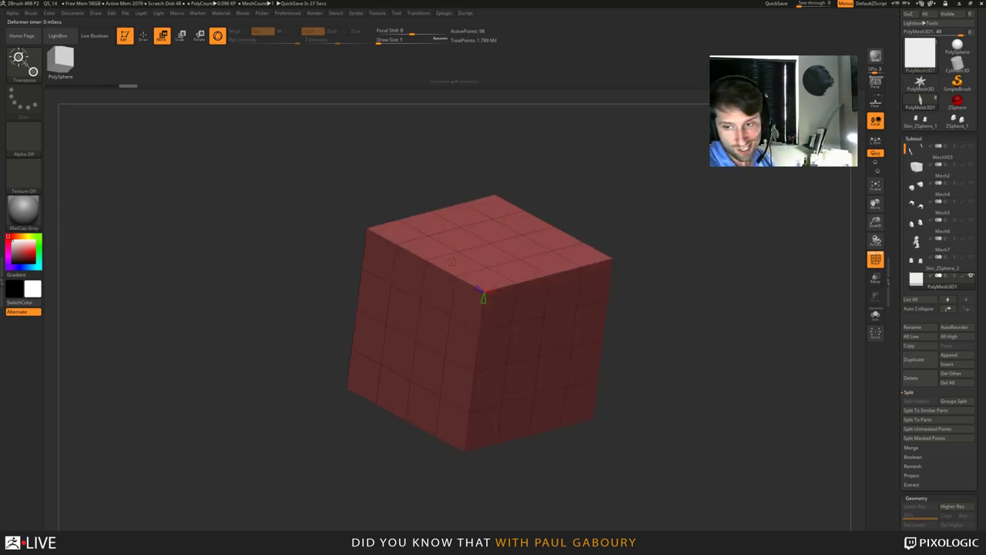
pyautogui.moveTo(490, 292); pyautogui.dragTo(467, 297)
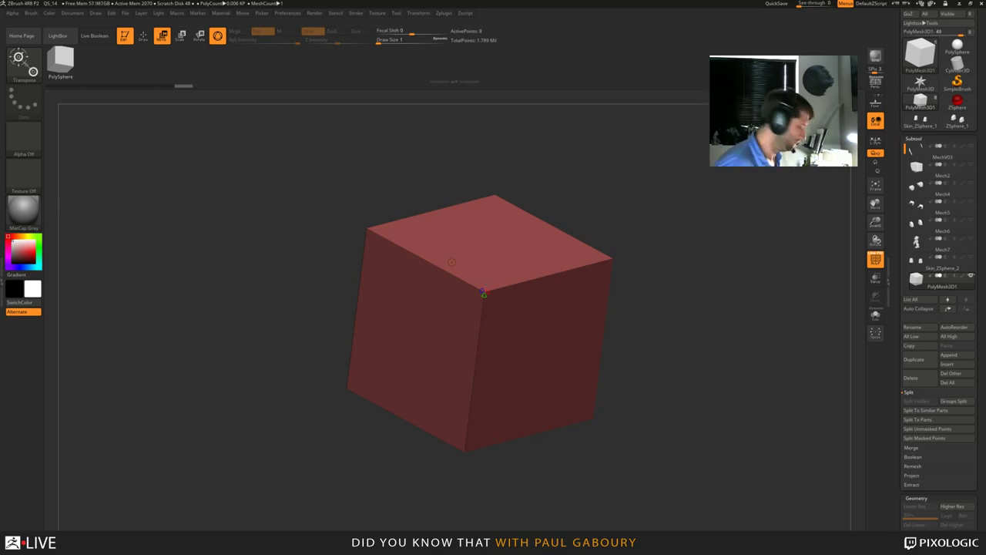
# Stretch the cube along its depth with the gizmo to form a long rectangular block.
pyautogui.moveTo(452, 262)
pyautogui.mouseDown(button='right')
pyautogui.moveTo(453, 220)
pyautogui.moveTo(515, 212)
pyautogui.moveTo(451, 260)
pyautogui.moveTo(411, 254)
pyautogui.mouseUp(button='right')
pyautogui.keyDown('ctrl'); pyautogui.moveTo(411, 254); pyautogui.dragTo(456, 262, button='right'); pyautogui.keyUp('ctrl')
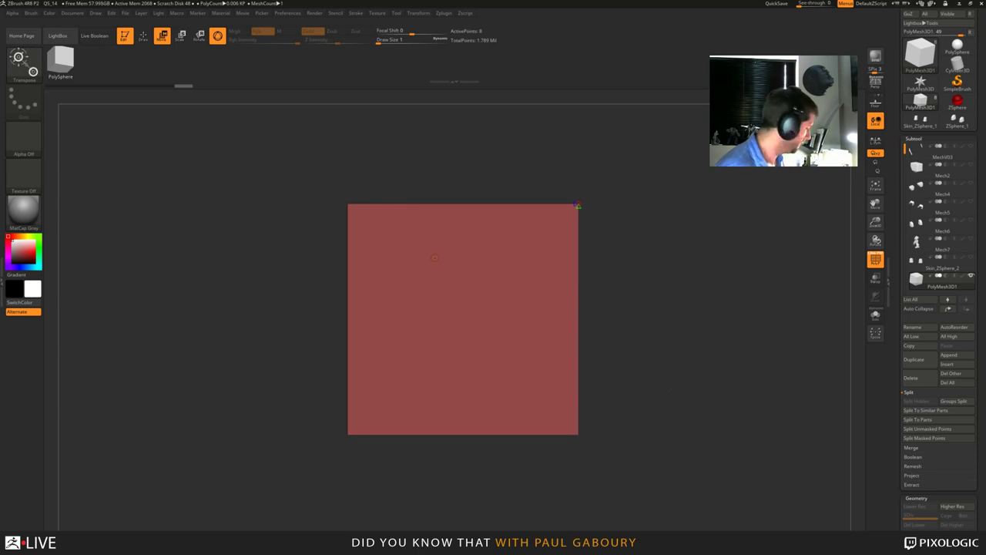
pyautogui.moveTo(488, 319); pyautogui.dragTo(686, 320)
pyautogui.keyDown('ctrl'); pyautogui.moveTo(686, 320); pyautogui.dragTo(671, 242, button='right'); pyautogui.keyUp('ctrl')
pyautogui.moveTo(671, 243)
pyautogui.mouseDown(button='right')
pyautogui.moveTo(639, 266)
pyautogui.moveTo(675, 258)
pyautogui.mouseUp(button='right')
pyautogui.keyDown('ctrl'); pyautogui.moveTo(674, 258); pyautogui.dragTo(675, 276, button='right'); pyautogui.keyUp('ctrl')
pyautogui.moveTo(488, 319); pyautogui.dragTo(465, 319)
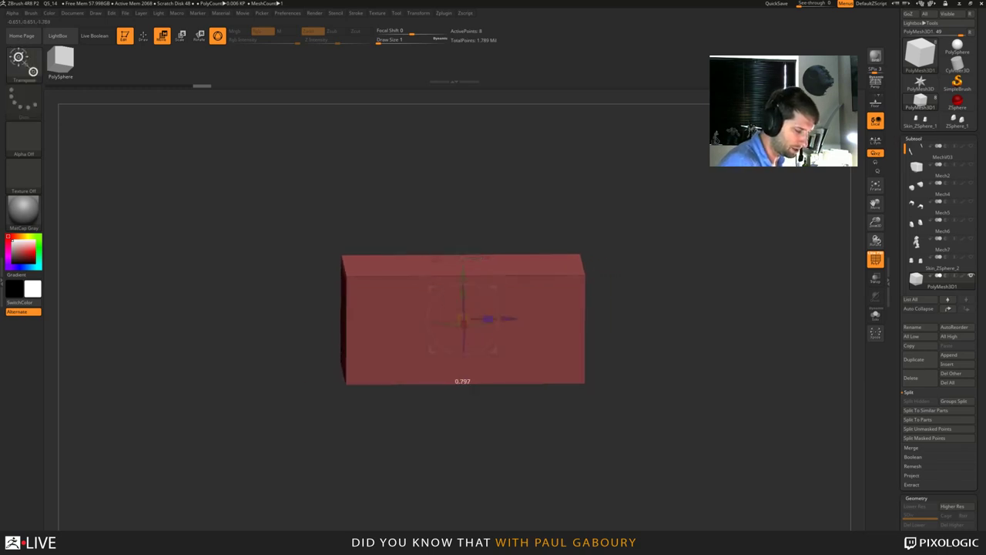
pyautogui.moveTo(465, 319)
pyautogui.mouseDown(button='right')
pyautogui.moveTo(397, 355)
pyautogui.moveTo(432, 270)
pyautogui.moveTo(370, 323)
pyautogui.moveTo(324, 285)
pyautogui.moveTo(362, 327)
pyautogui.moveTo(339, 358)
pyautogui.mouseUp(button='right')
pyautogui.keyDown('alt'); pyautogui.moveTo(339, 358); pyautogui.dragTo(306, 334, button='right'); pyautogui.keyUp('alt')
pyautogui.keyDown('ctrl'); pyautogui.moveTo(306, 334); pyautogui.dragTo(306, 354, button='right'); pyautogui.keyUp('ctrl')
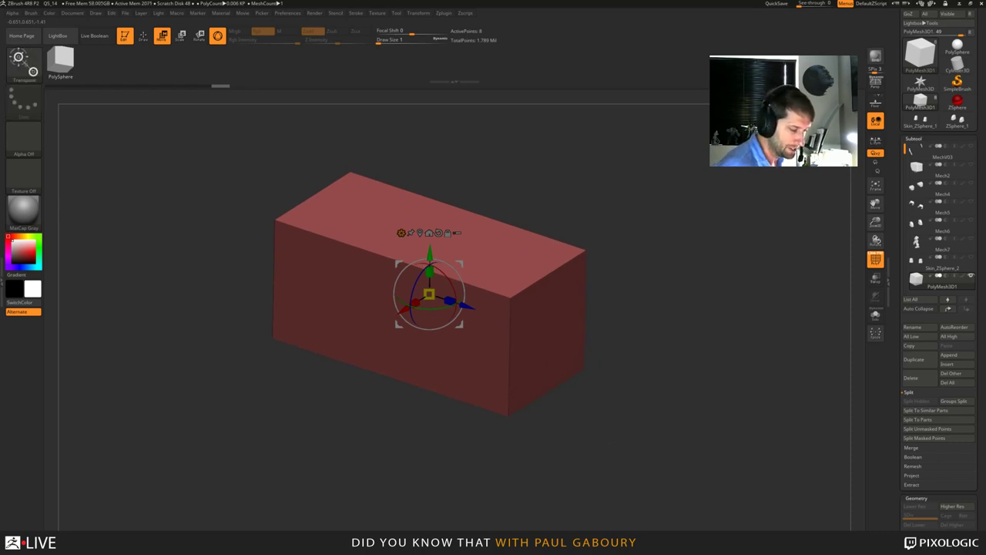
pyautogui.moveTo(306, 354); pyautogui.dragTo(353, 366, button='right')
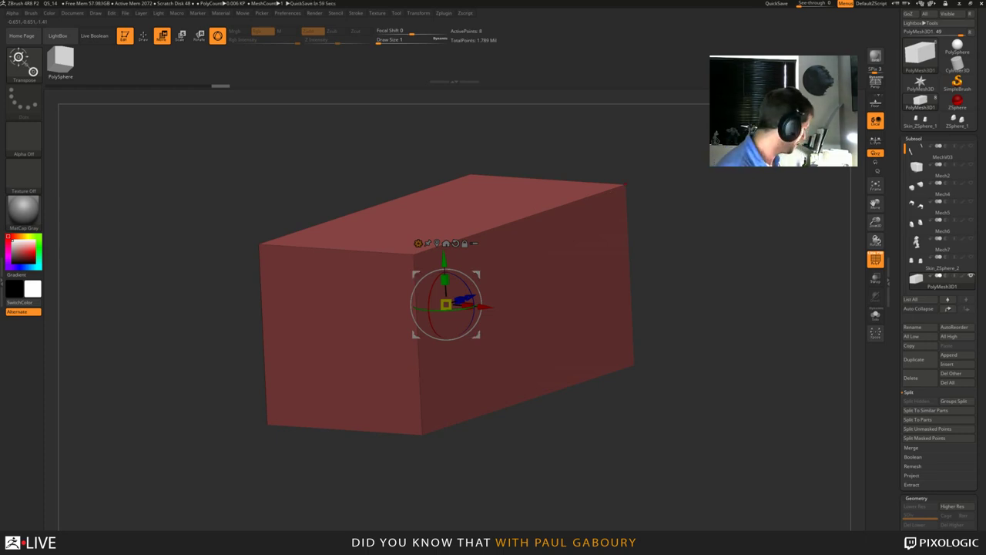
# Try to chamfer one long edge with ZModeler by inserting edge loops beside it and deleting the corner edge.
pyautogui.press('q')
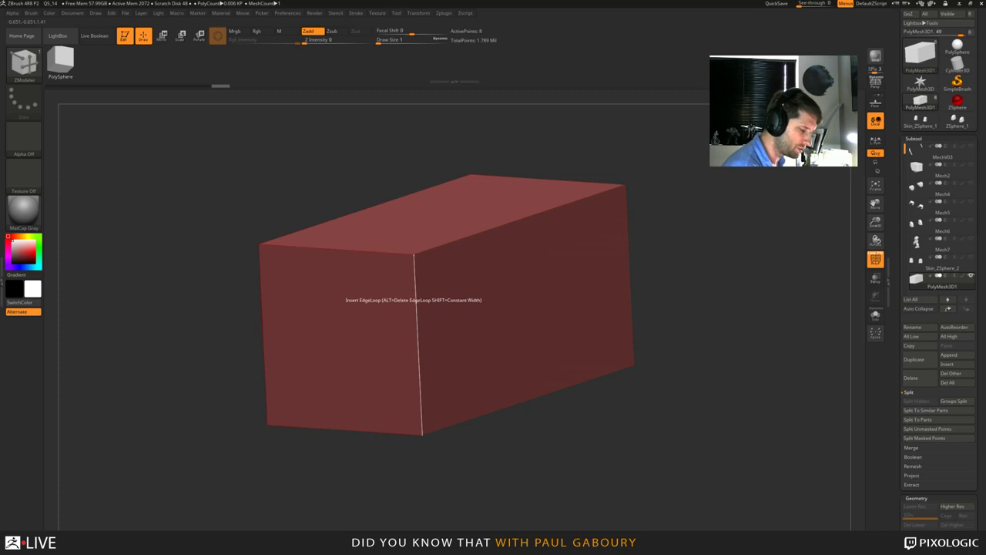
pyautogui.click(414, 267)
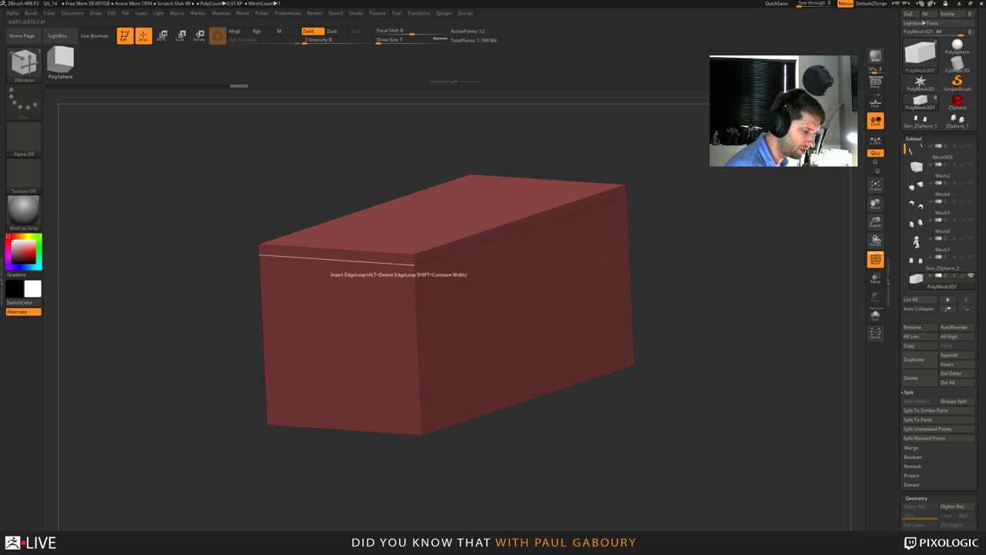
pyautogui.click(402, 254)
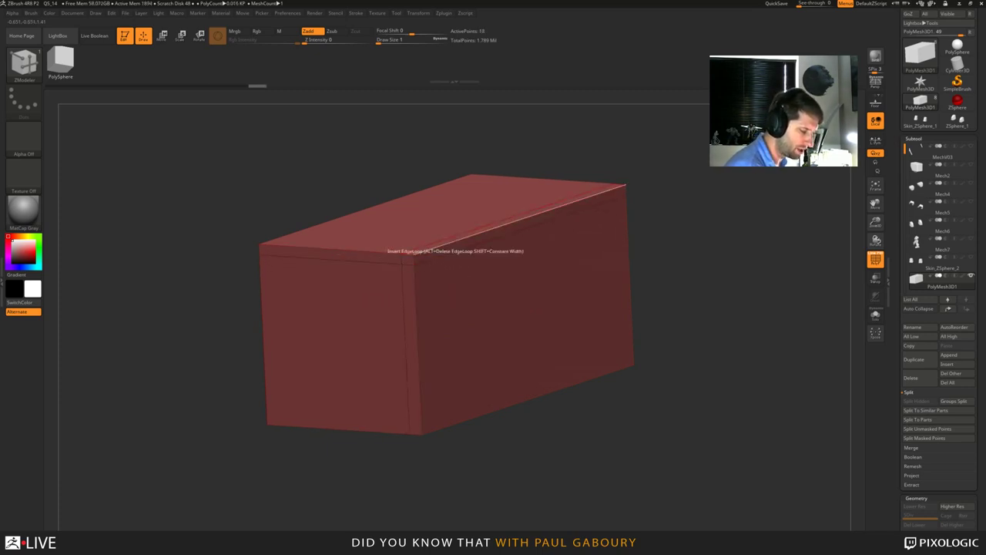
pyautogui.click(438, 253)
pyautogui.moveTo(682, 406); pyautogui.dragTo(714, 398)
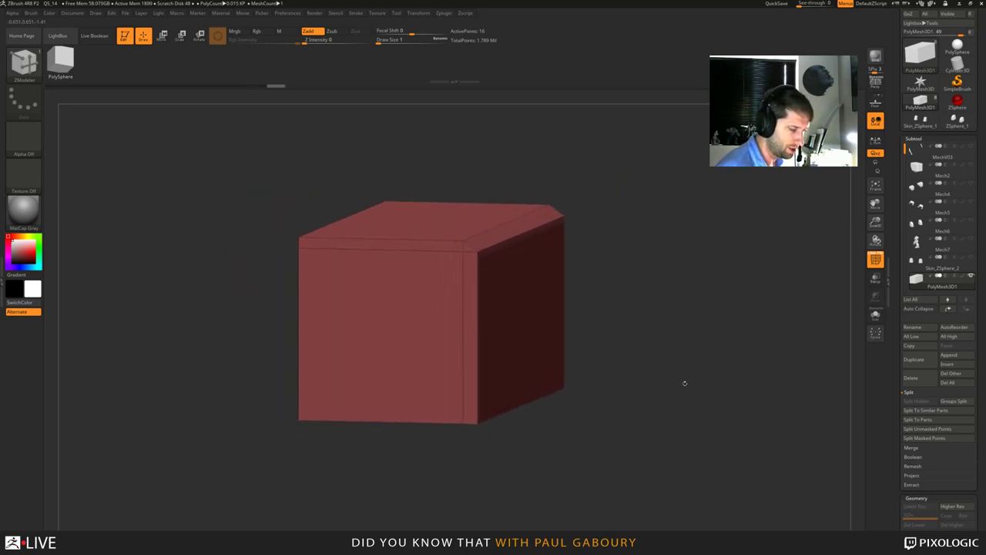
# Undo the single-edge chamfer and both inserted edge loops.
pyautogui.press('ctrl')
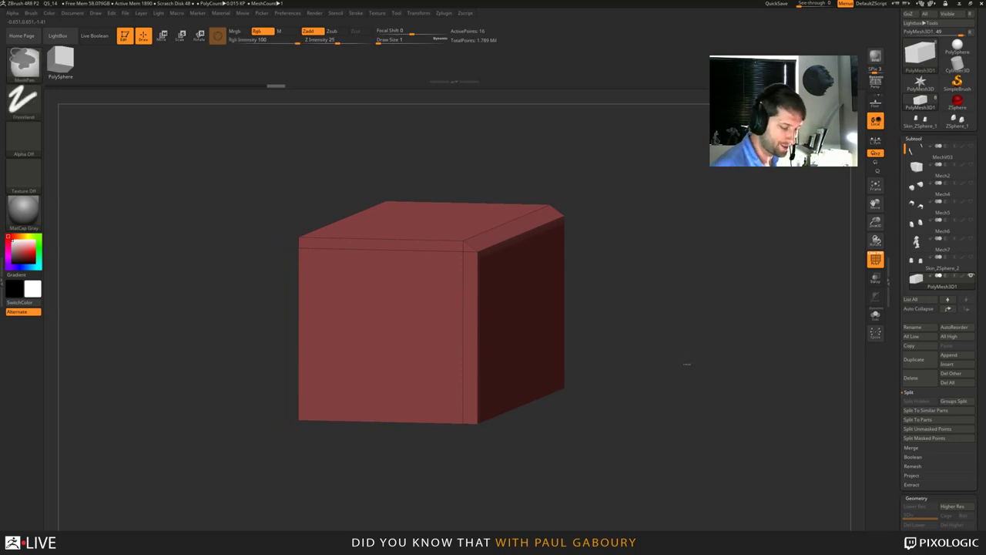
pyautogui.hotkey('ctrl', 'z')
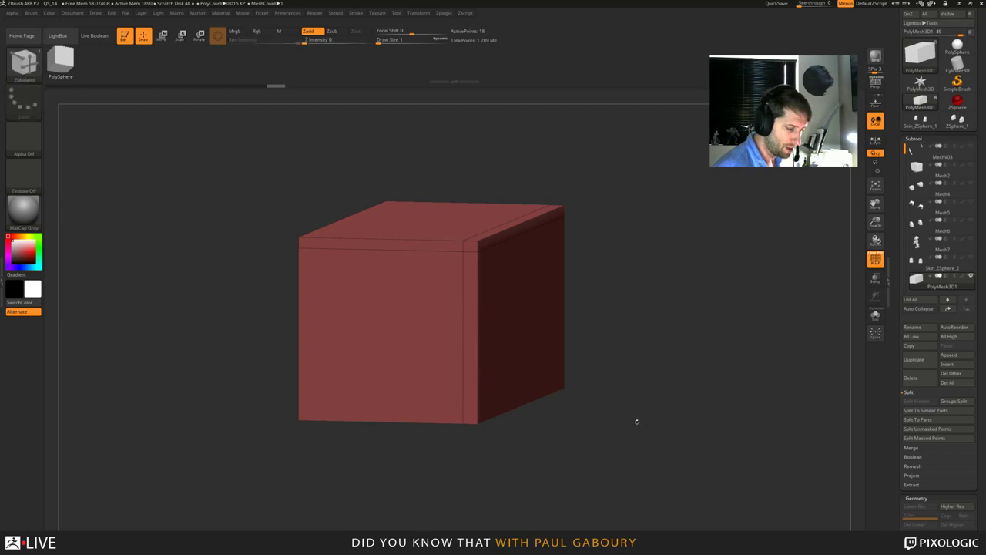
pyautogui.moveTo(636, 421)
pyautogui.keyDown('shift'); pyautogui.mouseDown()
pyautogui.moveTo(628, 427)
pyautogui.moveTo(661, 430)
pyautogui.mouseUp(); pyautogui.keyUp('shift')
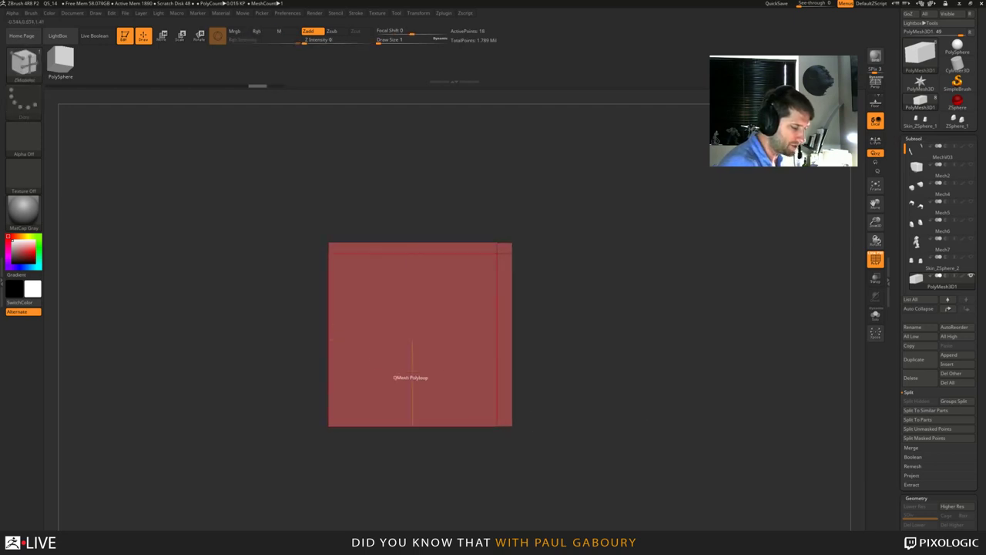
pyautogui.hotkey('ctrl', 'z')
pyautogui.hotkey('ctrl', 'z')
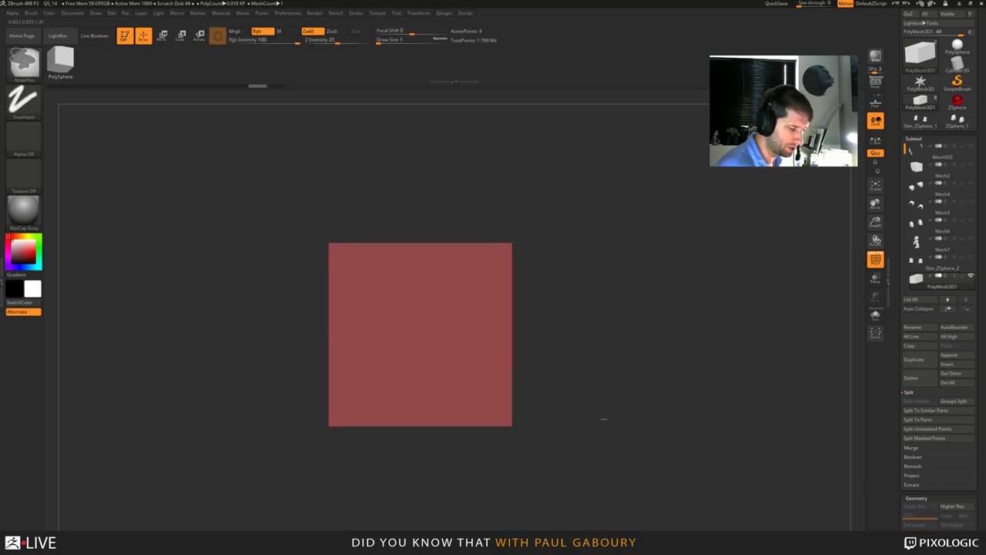
# Mirror And Weld the block across its width, and insert edge loops close to its side and top edges.
pyautogui.moveTo(606, 419); pyautogui.dragTo(590, 463)
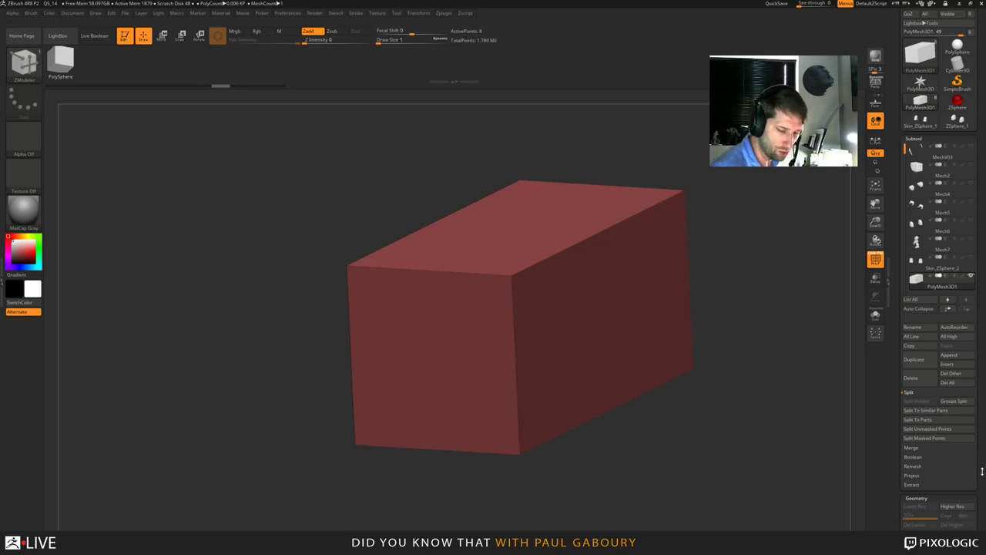
pyautogui.moveTo(983, 494); pyautogui.dragTo(984, 395)
pyautogui.scroll(-5, 983, 395)
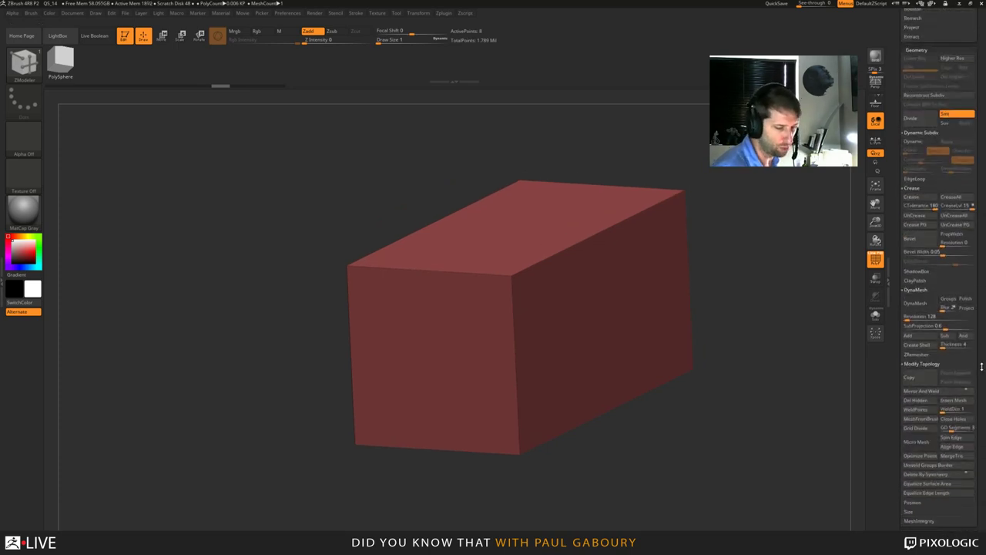
pyautogui.click(922, 391)
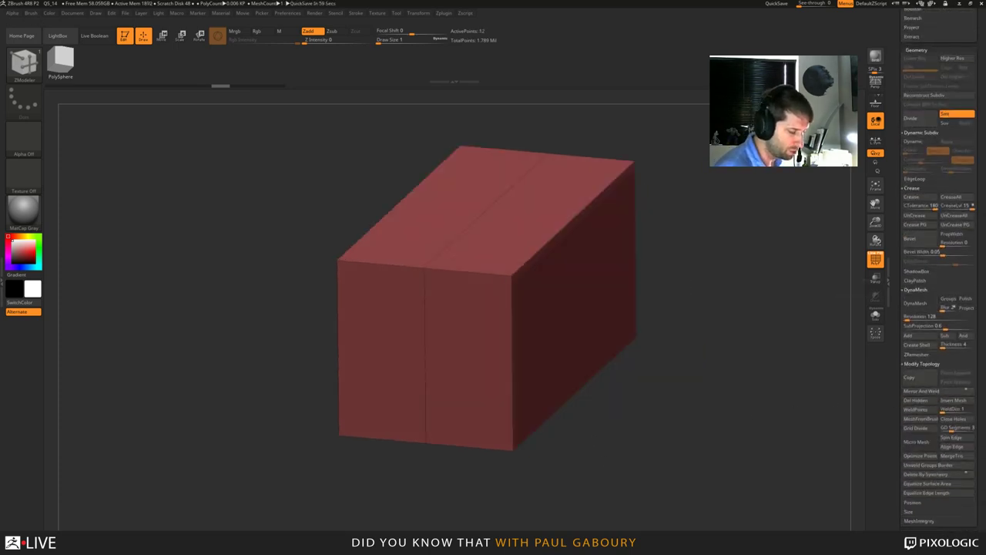
pyautogui.moveTo(655, 378); pyautogui.dragTo(594, 374)
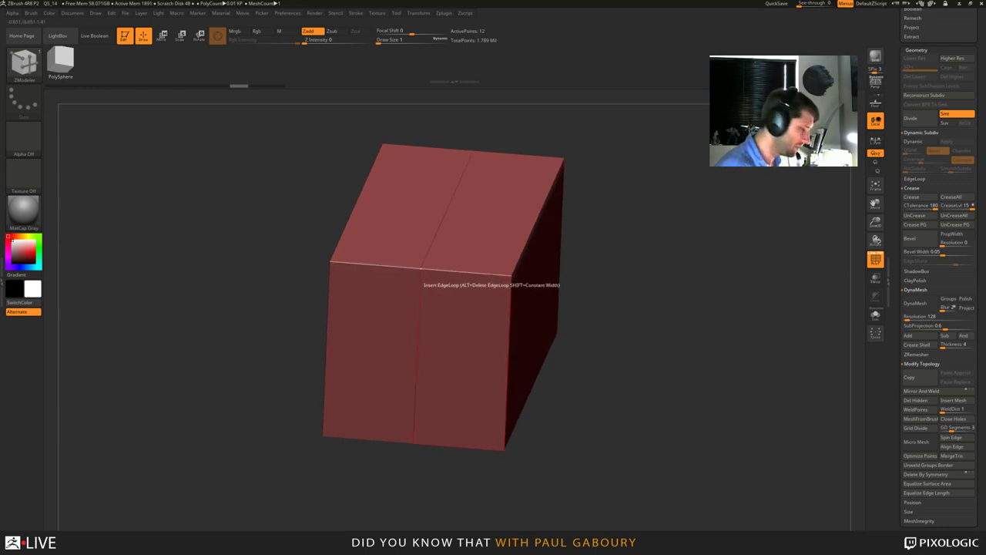
pyautogui.click(420, 271)
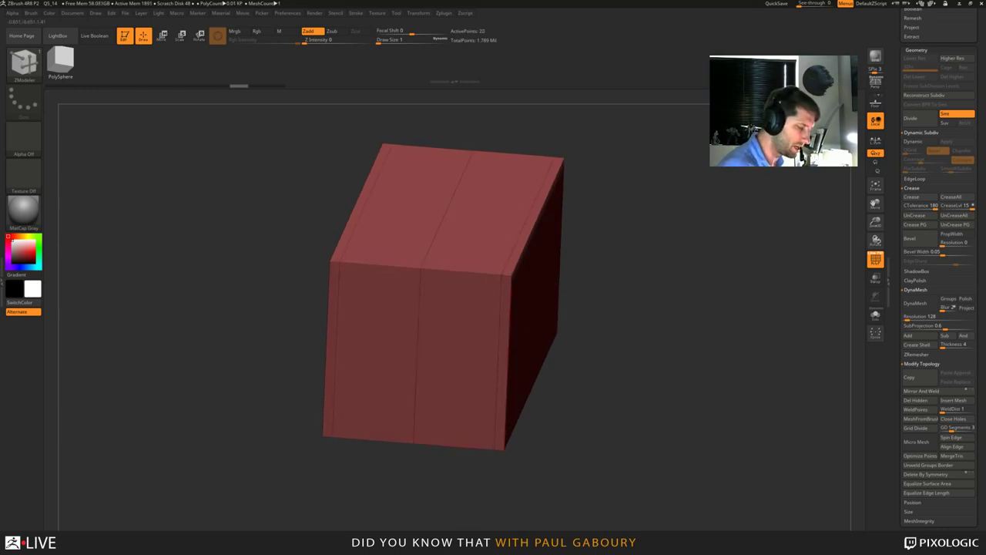
pyautogui.click(509, 300)
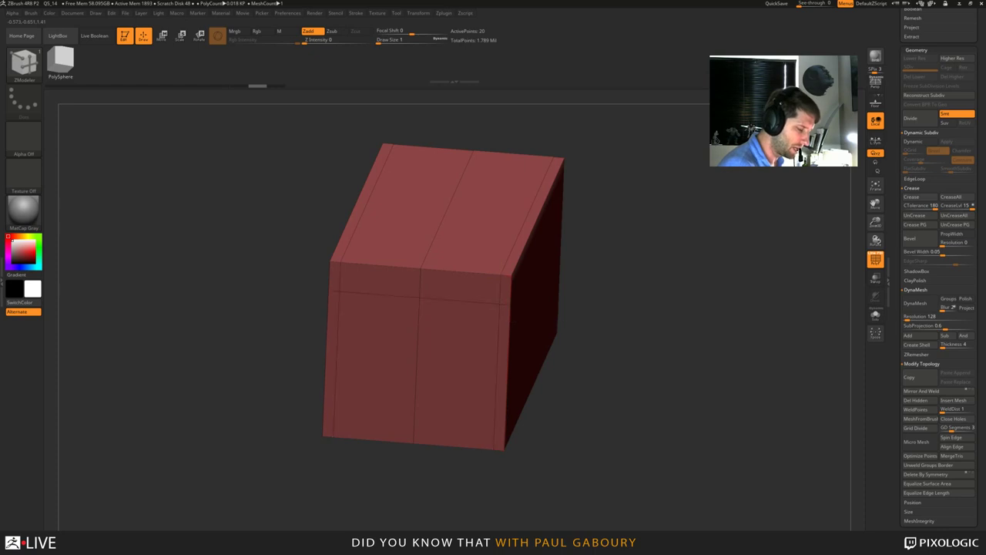
pyautogui.keyDown('ctrl'); pyautogui.moveTo(636, 447); pyautogui.dragTo(637, 409, button='right'); pyautogui.keyUp('ctrl')
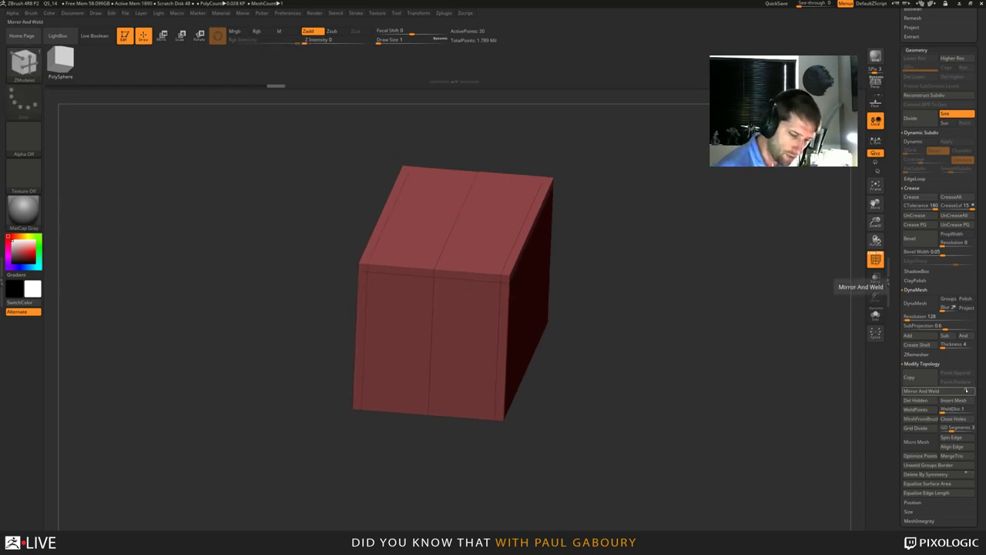
# Mirror And Weld the block from top to bottom, and delete the horizontal and vertical centre edge loops.
pyautogui.click(936, 391)
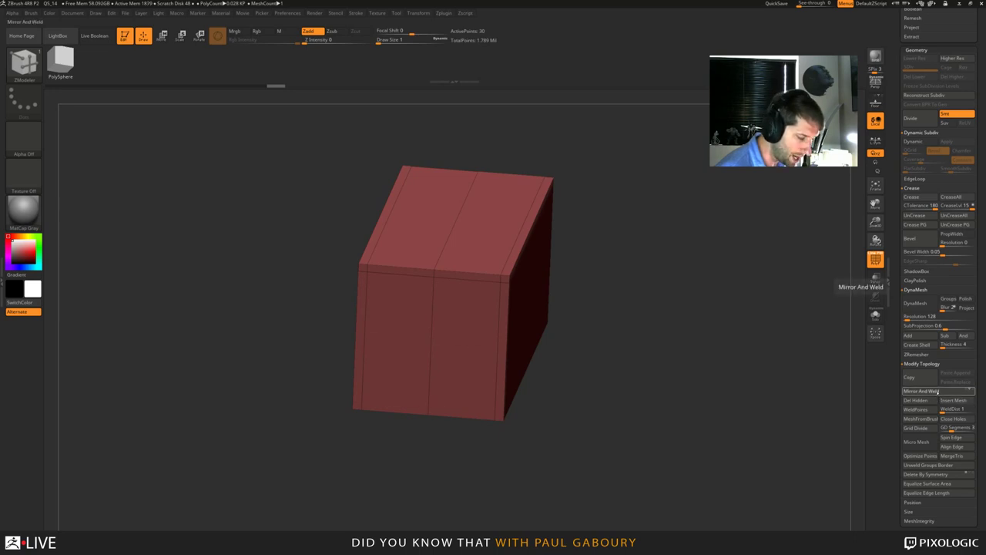
pyautogui.moveTo(661, 440); pyautogui.dragTo(632, 397, button='right')
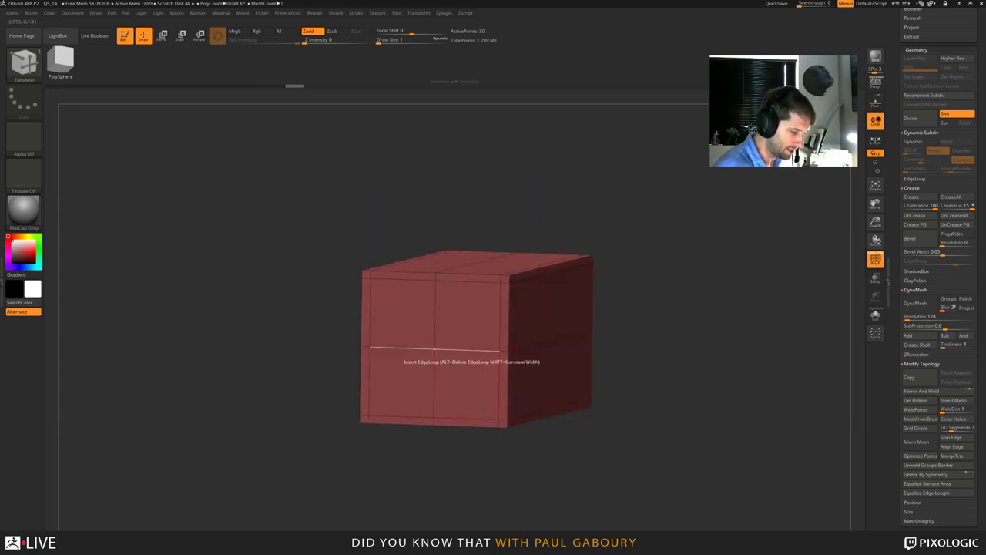
pyautogui.keyDown('alt'); pyautogui.click(472, 351); pyautogui.keyUp('alt')
pyautogui.keyDown('alt'); pyautogui.click(435, 352); pyautogui.keyUp('alt')
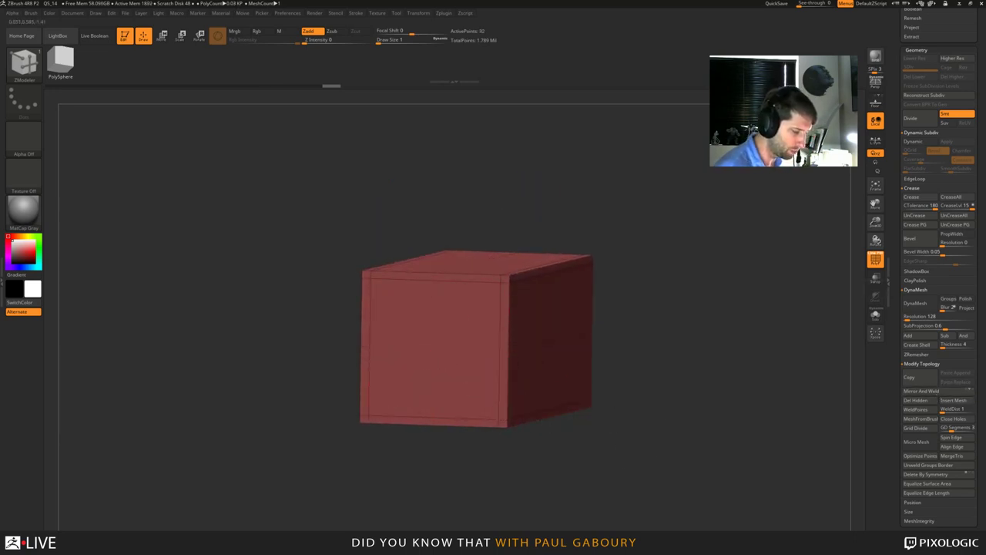
# Delete the corner edges along the block's four long sides to chamfer them, and check the shape with PolyFrame off.
pyautogui.moveTo(626, 443); pyautogui.dragTo(580, 458, button='right')
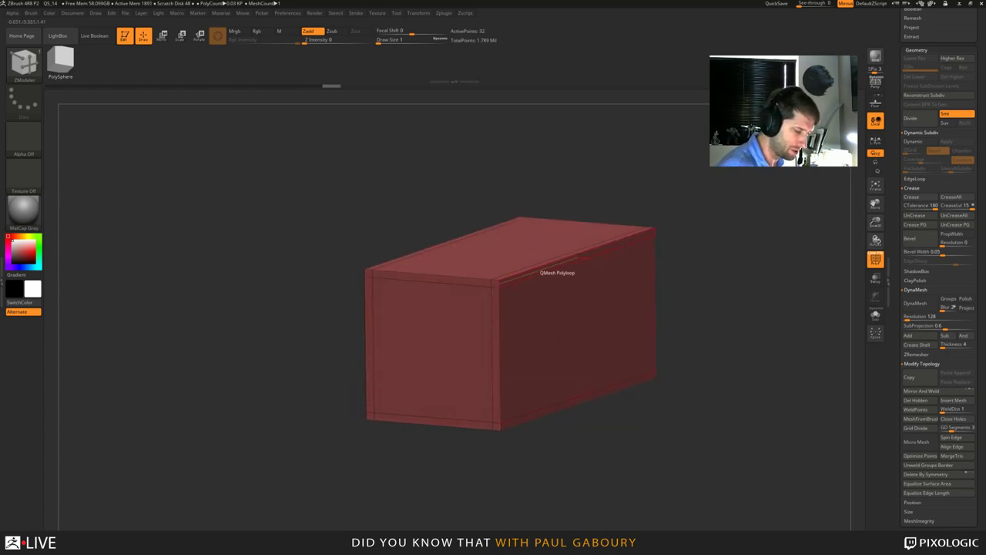
pyautogui.keyDown('alt'); pyautogui.click(556, 262); pyautogui.keyUp('alt')
pyautogui.moveTo(579, 455); pyautogui.dragTo(564, 409, button='right')
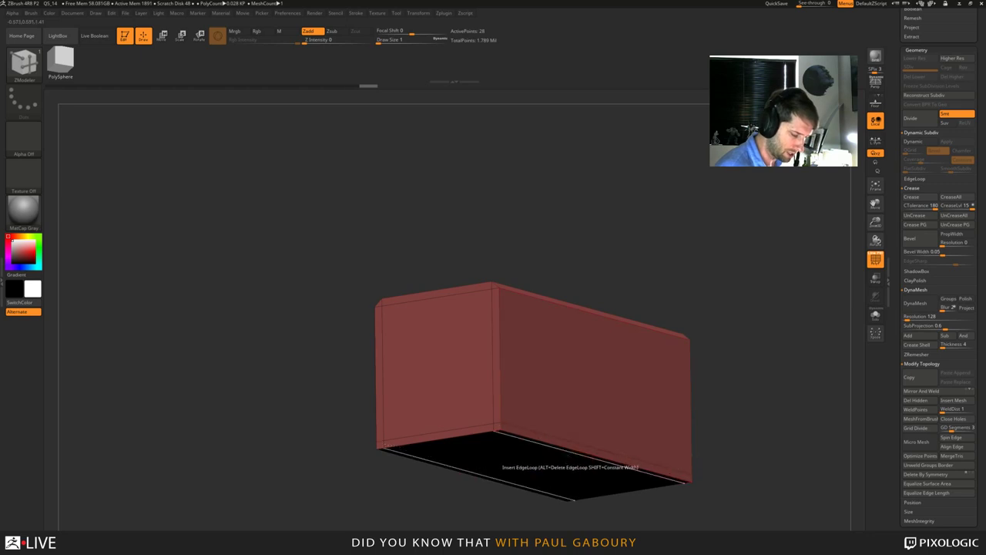
pyautogui.moveTo(576, 462)
pyautogui.mouseDown(button='right')
pyautogui.moveTo(536, 337)
pyautogui.moveTo(570, 316)
pyautogui.moveTo(655, 443)
pyautogui.moveTo(660, 425)
pyautogui.moveTo(695, 424)
pyautogui.mouseUp(button='right')
pyautogui.keyDown('alt'); pyautogui.click(540, 353); pyautogui.keyUp('alt')
pyautogui.hotkey('shift', 'f')
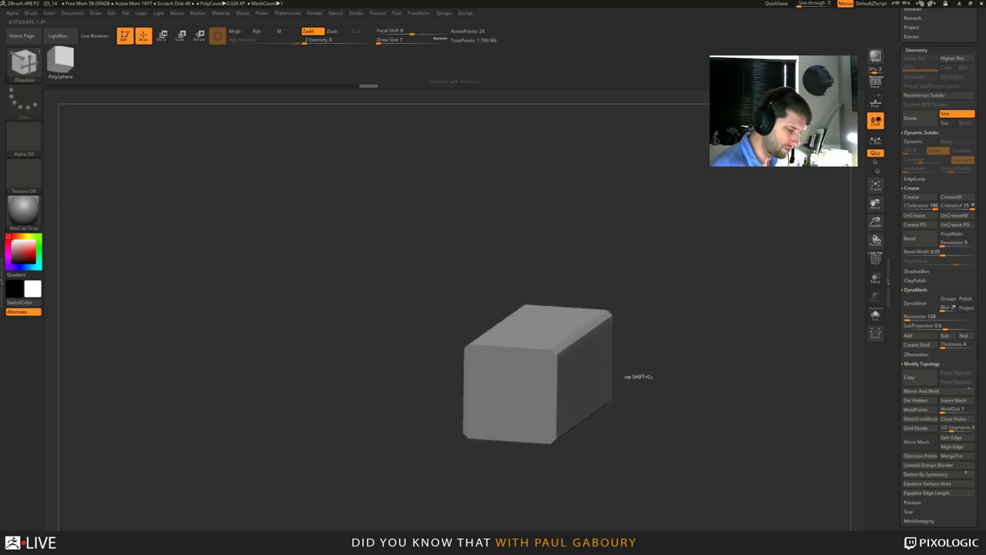
pyautogui.moveTo(681, 427); pyautogui.dragTo(648, 419)
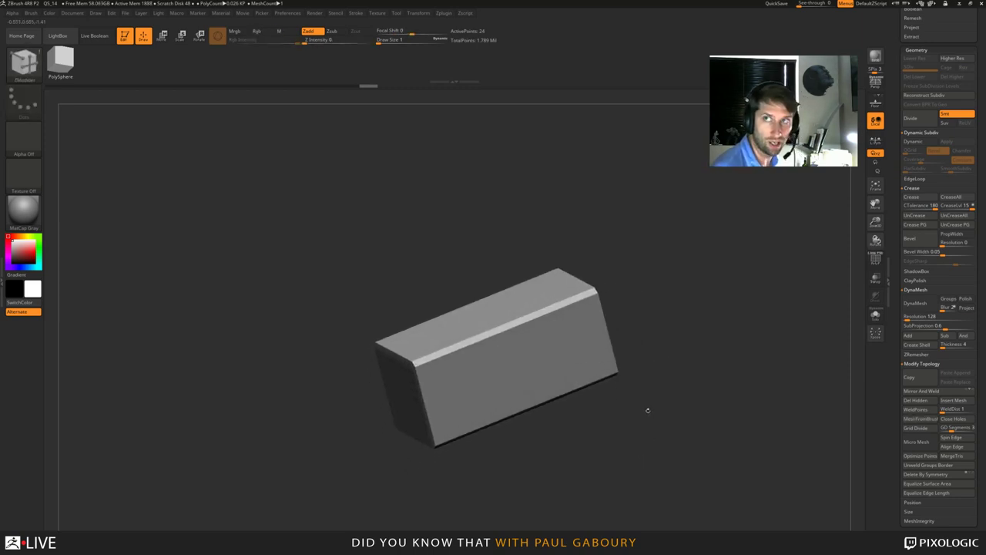
pyautogui.hotkey('shift', 'f')
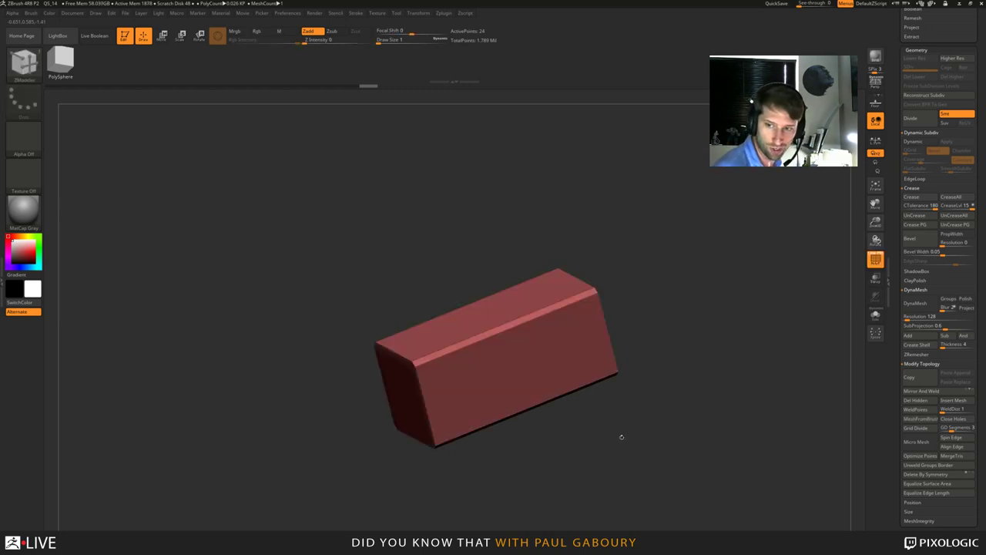
pyautogui.keyDown('alt'); pyautogui.moveTo(622, 445); pyautogui.dragTo(630, 421); pyautogui.keyUp('alt')
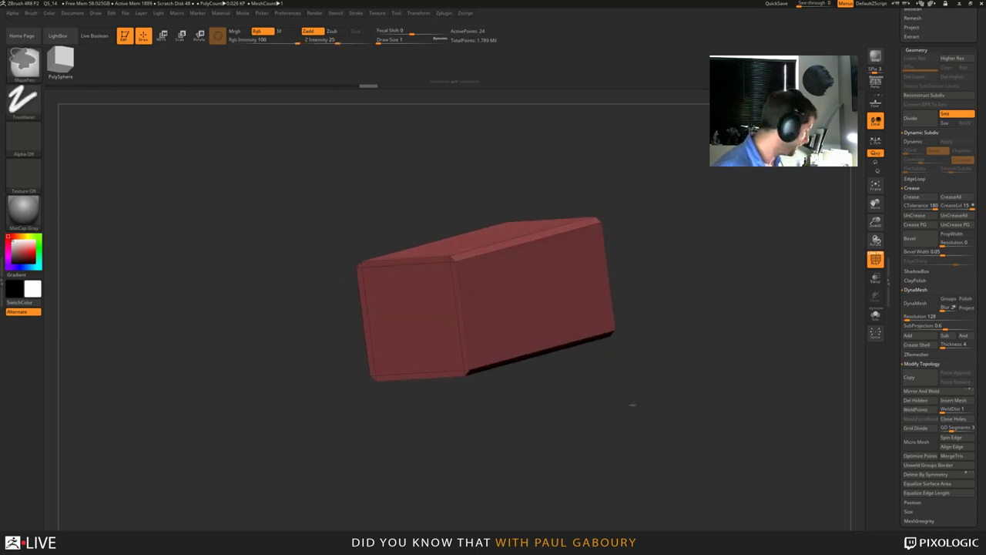
# Undo the corner chamfers, edge loops and Mirror And Weld operations back to the plain rectangular block.
pyautogui.hotkey('ctrl', 'z')
pyautogui.hotkey('ctrl', 'z')
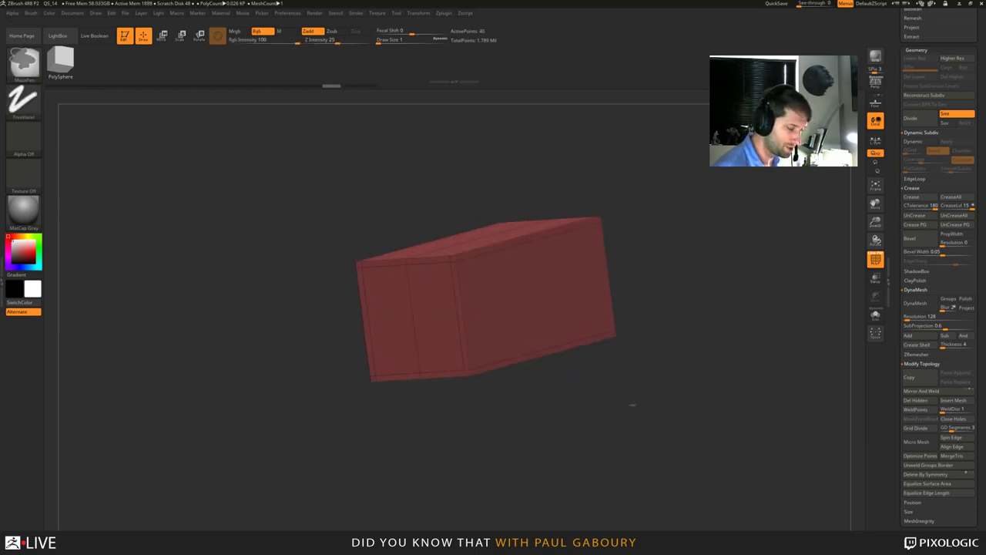
pyautogui.hotkey('ctrl', 'z')
pyautogui.hotkey('ctrl', 'z')
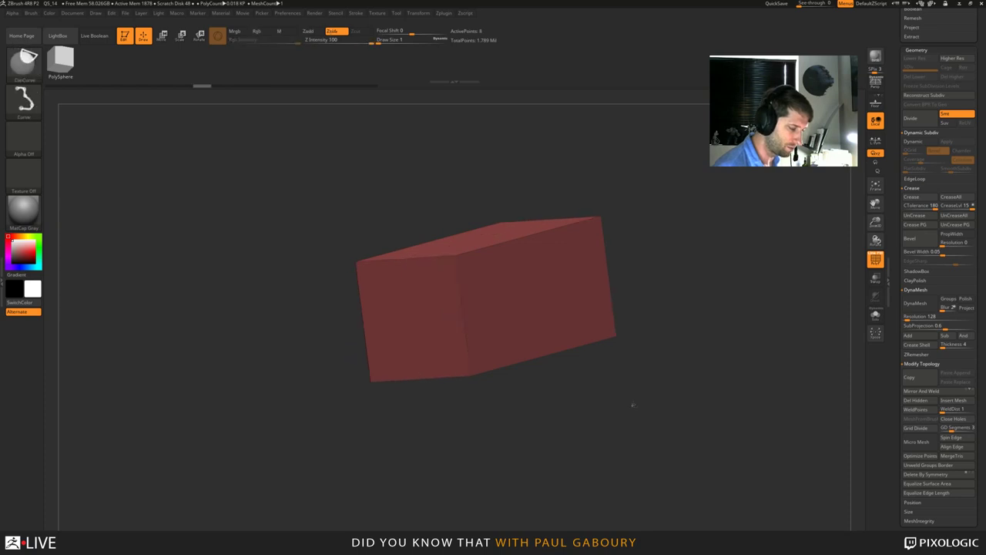
pyautogui.keyDown('alt'); pyautogui.moveTo(632, 400); pyautogui.dragTo(601, 411); pyautogui.keyUp('alt')
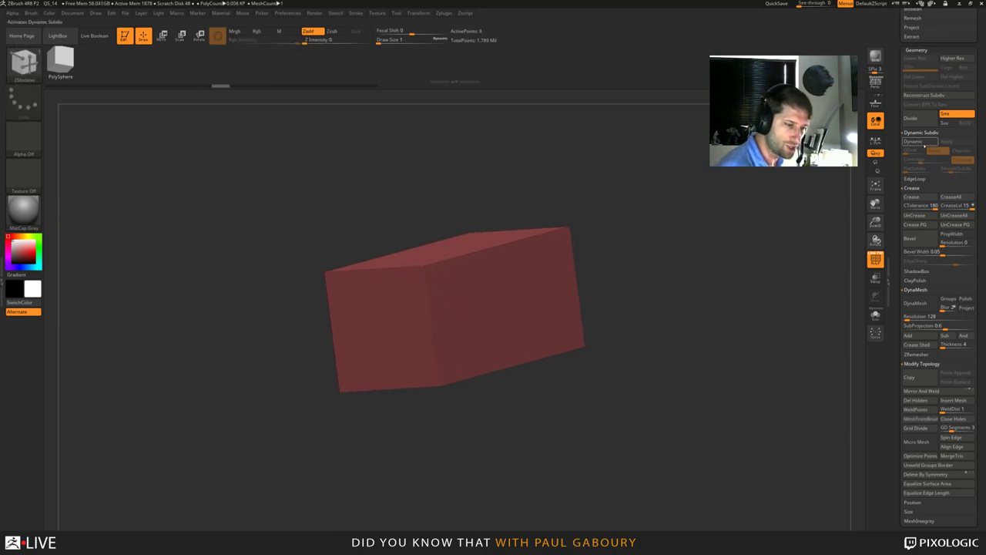
# Turn on Dynamic Subdiv for the block and set SmoothSubdiv to 0.
pyautogui.moveTo(976, 102); pyautogui.dragTo(976, 203)
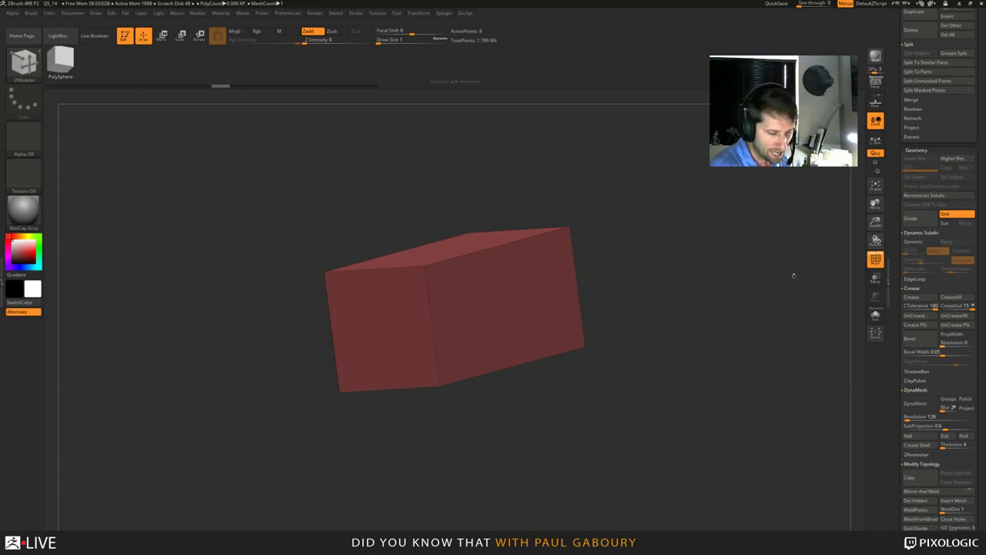
pyautogui.press('d')
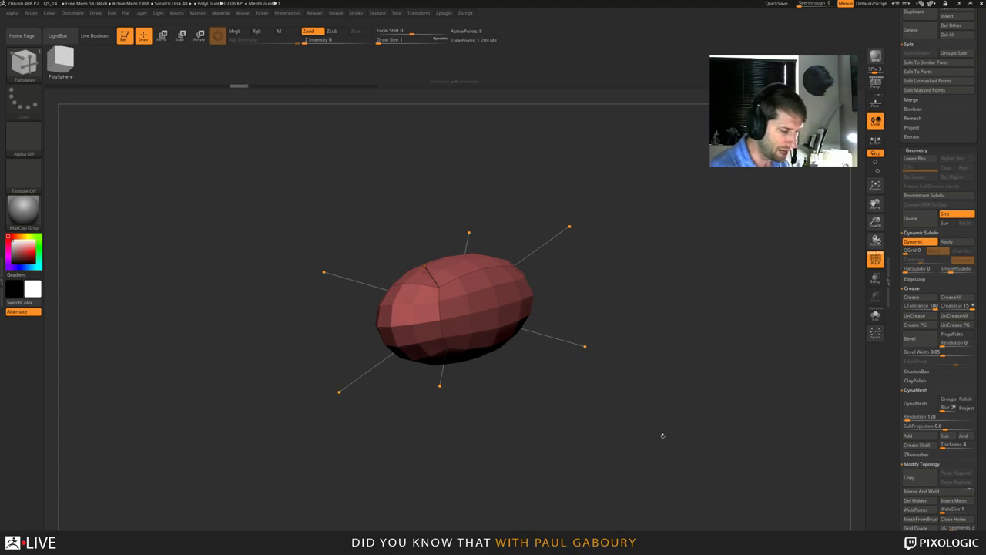
pyautogui.moveTo(663, 434); pyautogui.dragTo(728, 479)
pyautogui.moveTo(503, 317); pyautogui.dragTo(668, 435)
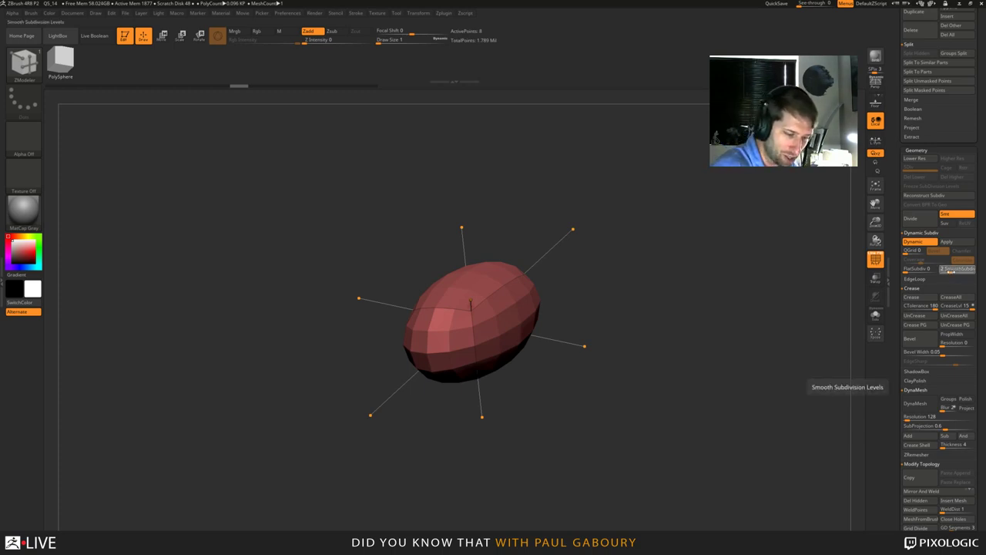
pyautogui.moveTo(952, 271); pyautogui.dragTo(943, 273)
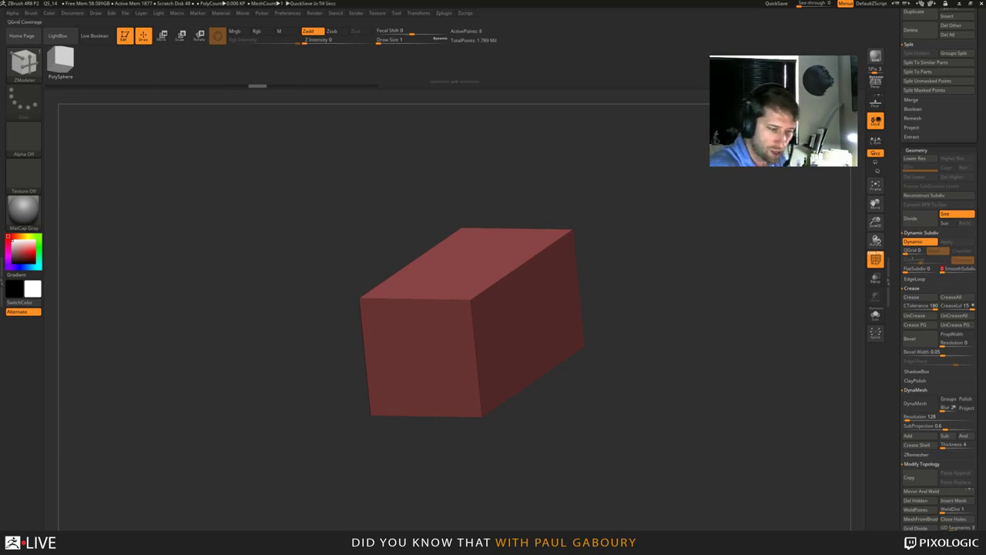
# Set QGrid to 1 in Bevel mode with Coverage at about 0.2, and inspect the bevelled edges up close.
pyautogui.moveTo(906, 253); pyautogui.dragTo(909, 253)
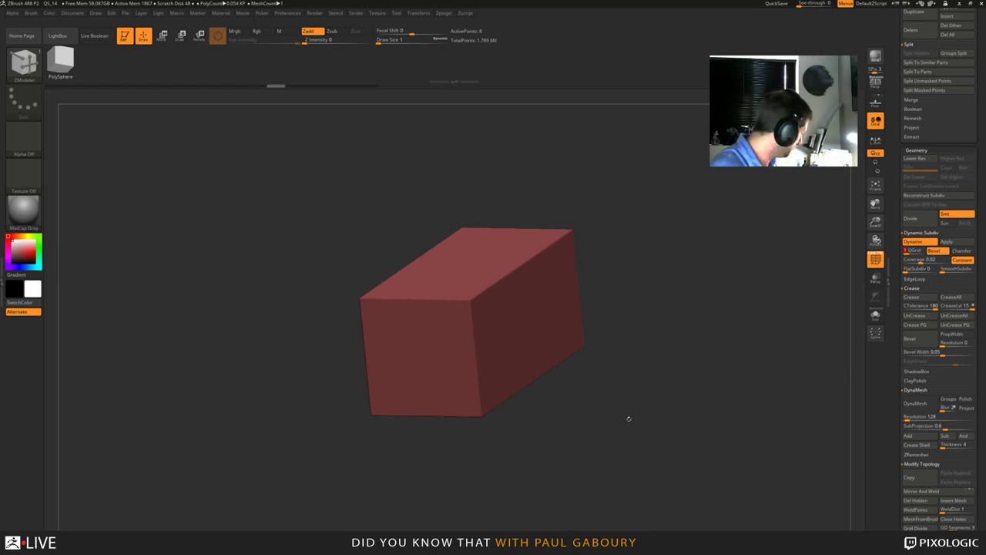
pyautogui.keyDown('alt'); pyautogui.moveTo(628, 418); pyautogui.dragTo(651, 380, button='right'); pyautogui.keyUp('alt')
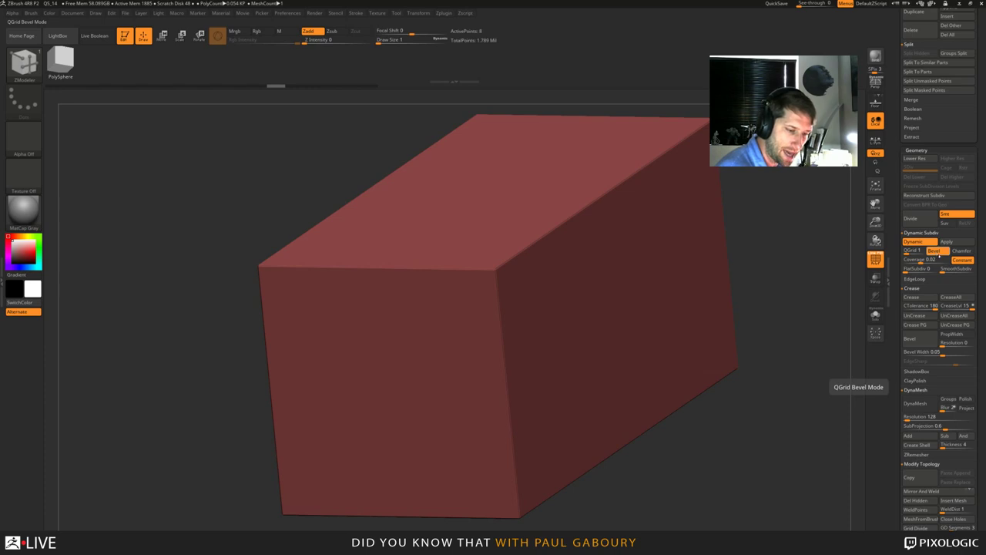
pyautogui.moveTo(923, 262)
pyautogui.mouseDown()
pyautogui.moveTo(940, 261)
pyautogui.moveTo(935, 268)
pyautogui.mouseUp()
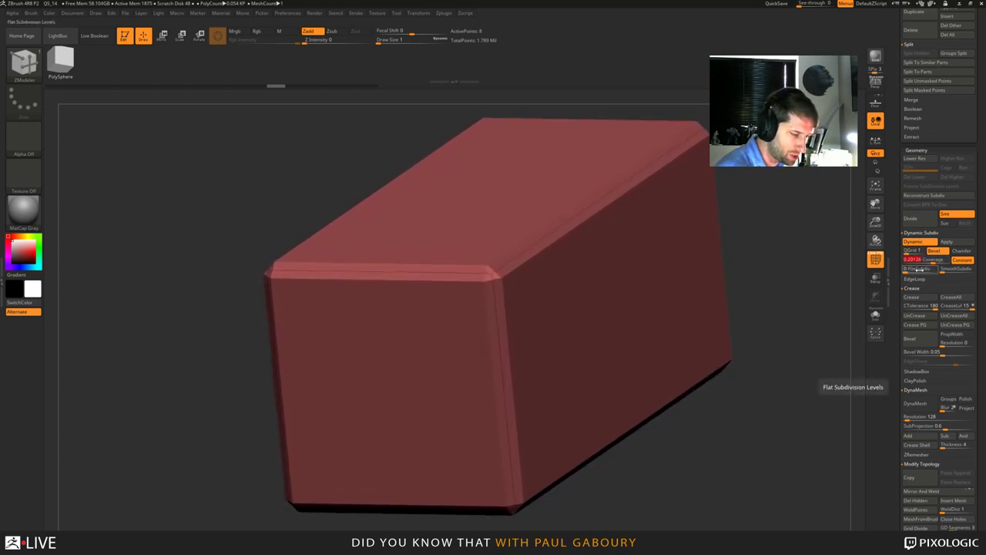
pyautogui.keyDown('ctrl'); pyautogui.moveTo(725, 454); pyautogui.dragTo(616, 443, button='right'); pyautogui.keyUp('ctrl')
pyautogui.keyDown('shift'); pyautogui.moveTo(680, 458); pyautogui.dragTo(648, 348, button='right'); pyautogui.keyUp('shift')
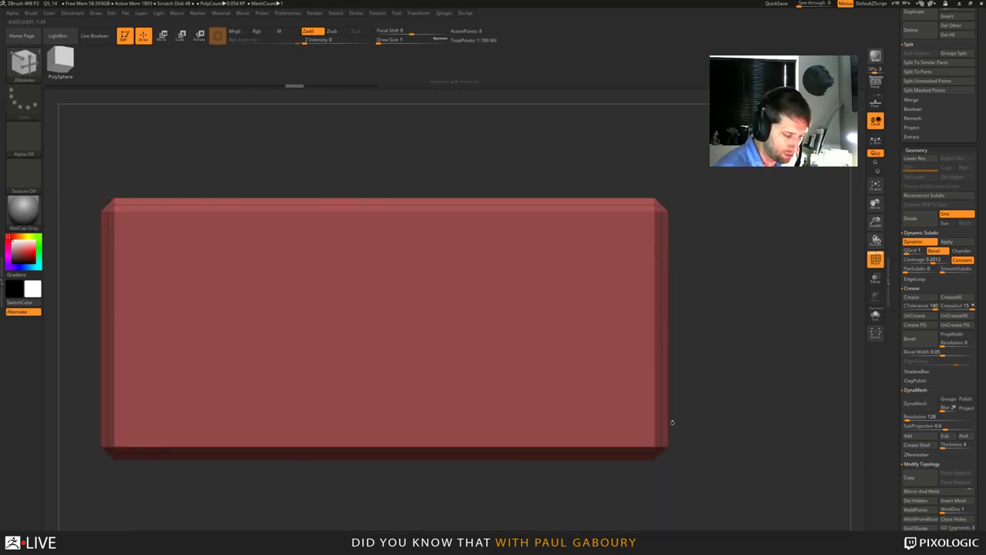
pyautogui.moveTo(671, 423); pyautogui.dragTo(739, 397)
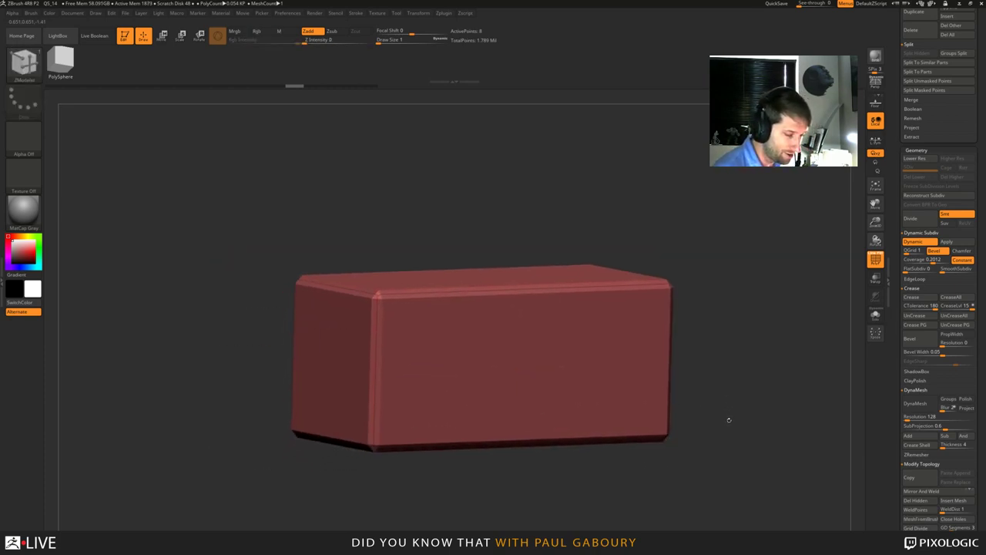
pyautogui.keyDown('ctrl'); pyautogui.moveTo(378, 296); pyautogui.dragTo(412, 354, button='right'); pyautogui.keyUp('ctrl')
pyautogui.keyDown('ctrl'); pyautogui.moveTo(375, 316); pyautogui.dragTo(365, 364, button='right'); pyautogui.keyUp('ctrl')
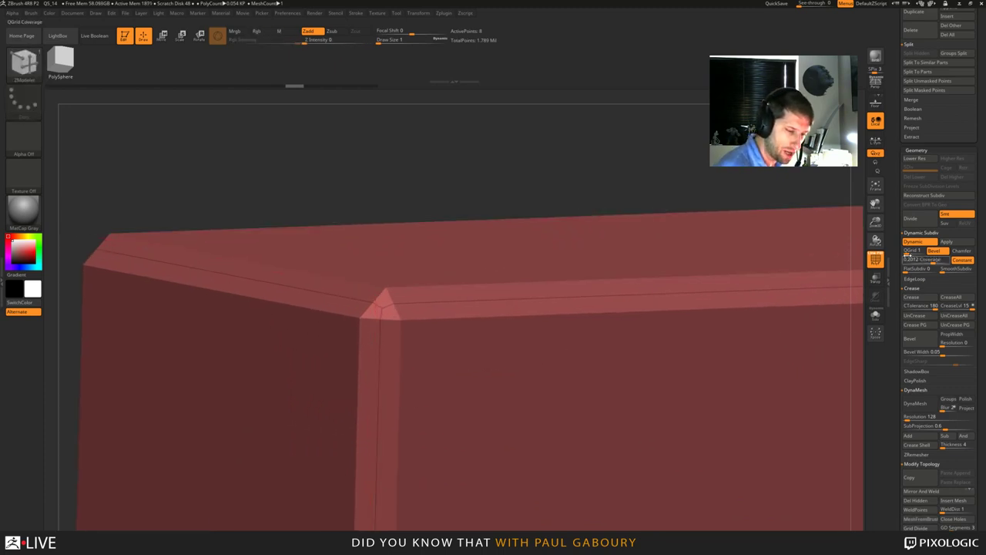
# Set QGrid to 4 and assign the whole block to a new polygroup.
pyautogui.click(912, 251)
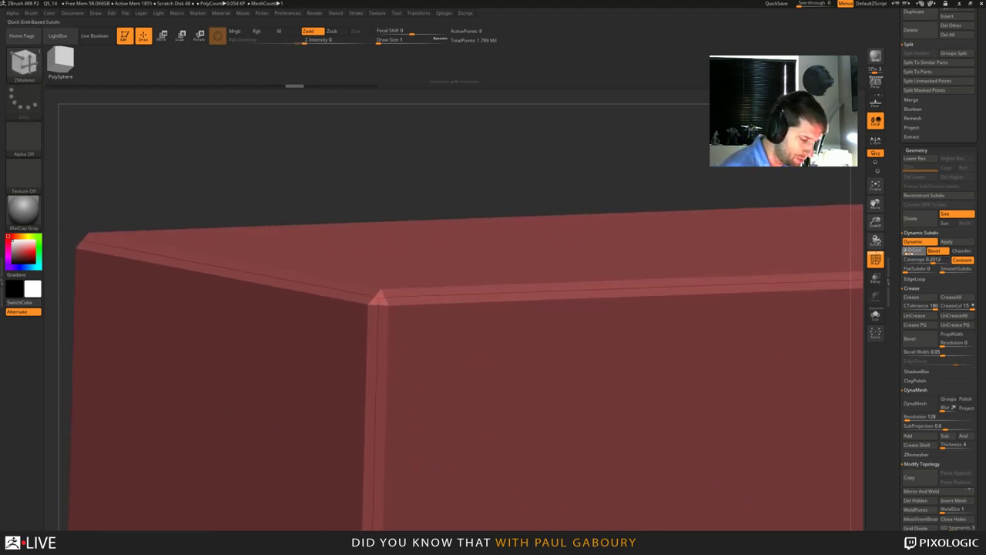
pyautogui.moveTo(403, 329)
pyautogui.keyDown('alt'); pyautogui.mouseDown(button='right')
pyautogui.moveTo(426, 324)
pyautogui.moveTo(422, 410)
pyautogui.mouseUp(button='right'); pyautogui.keyUp('alt')
pyautogui.press('b')
pyautogui.press('z')
pyautogui.press('m')
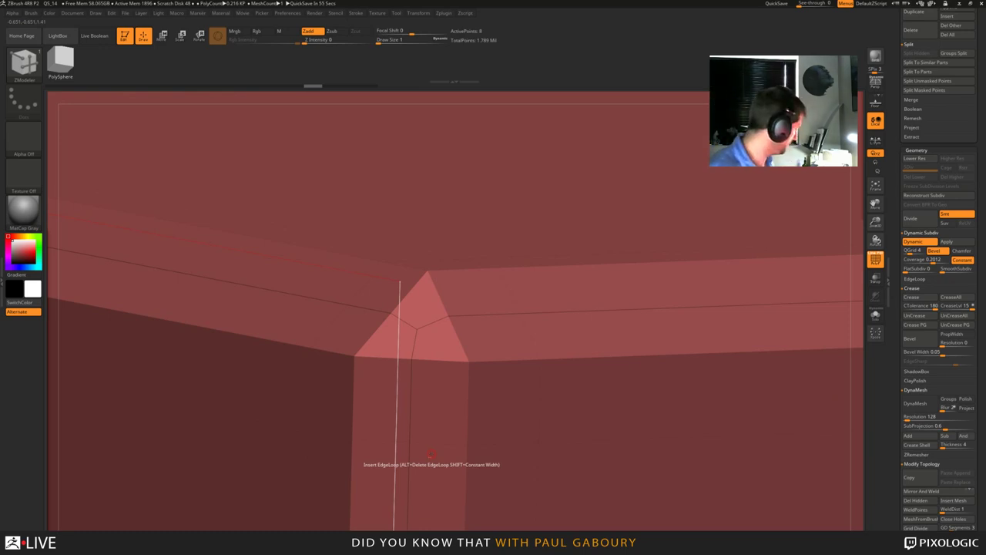
pyautogui.press('ctrl')
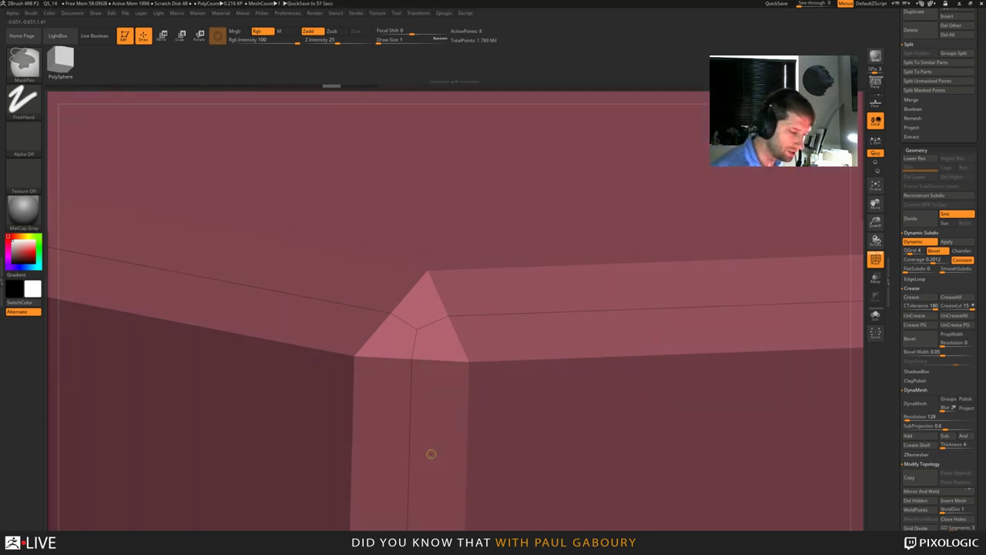
pyautogui.hotkey('ctrl', 'w')
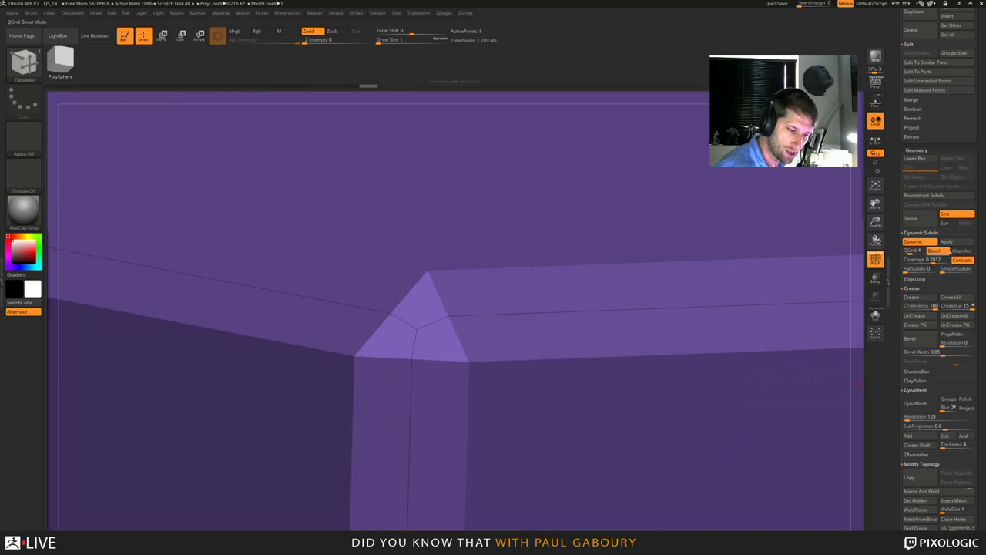
# Try applying the QGrid bevel, revert to Dynamic Subdiv, and preview Chamfer mode with Coverage at 0.1116.
pyautogui.click(954, 243)
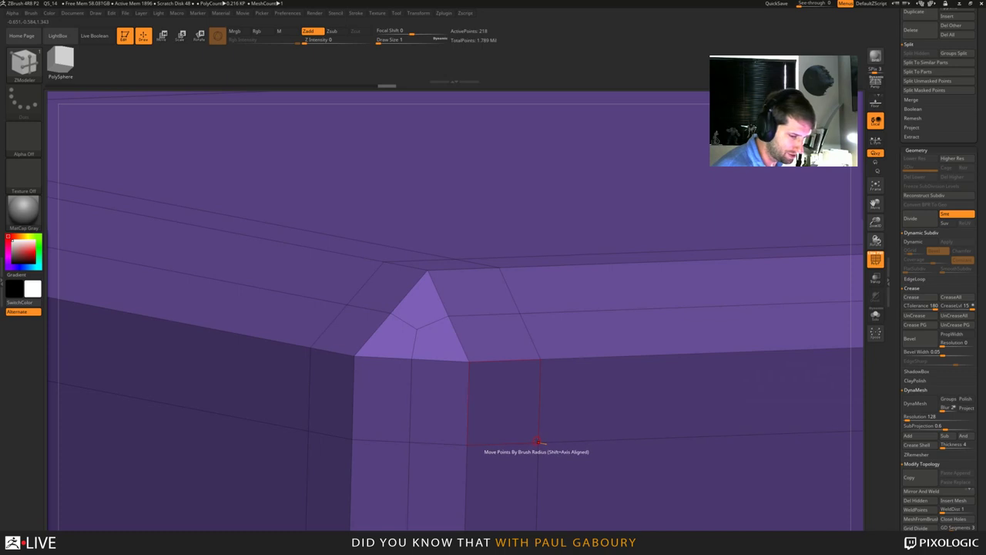
pyautogui.click(914, 242)
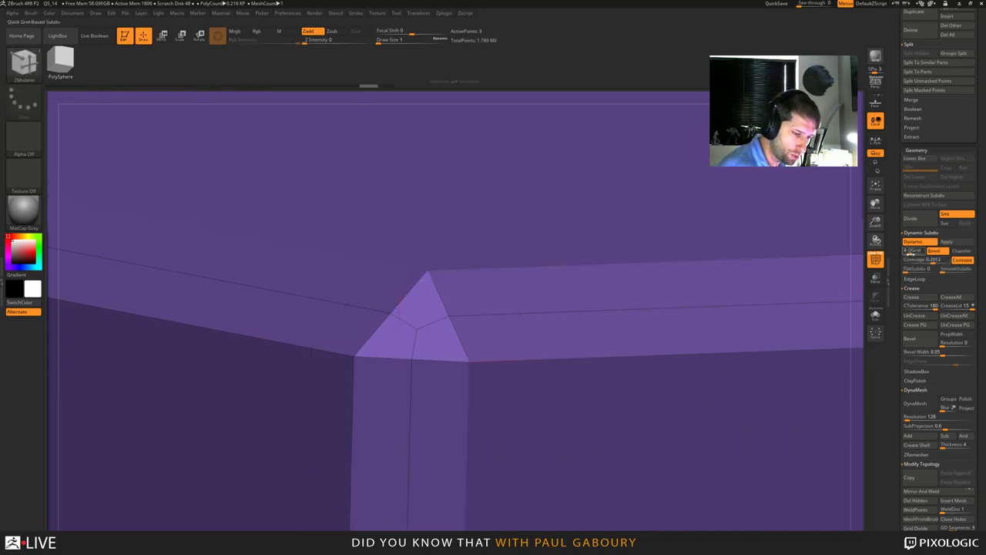
pyautogui.click(961, 251)
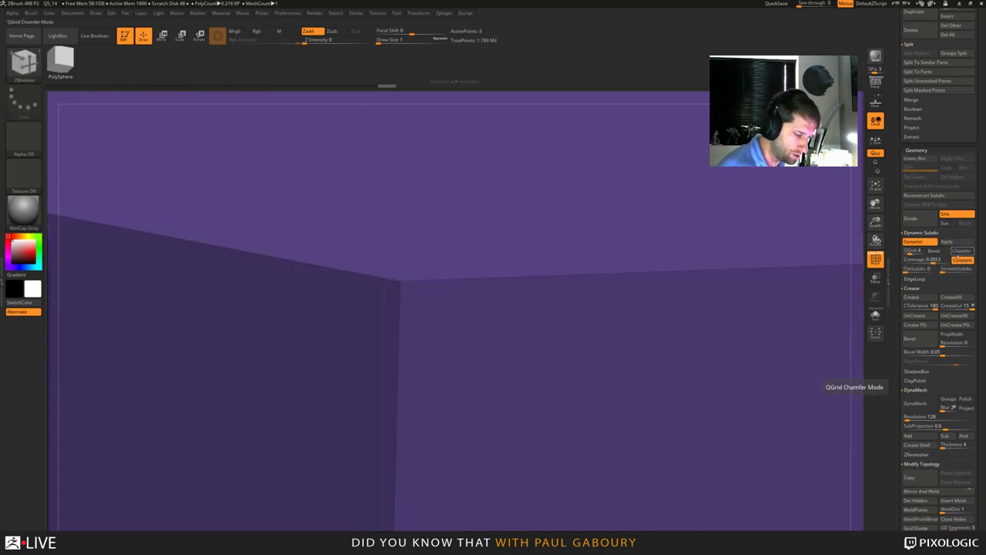
pyautogui.click(961, 251)
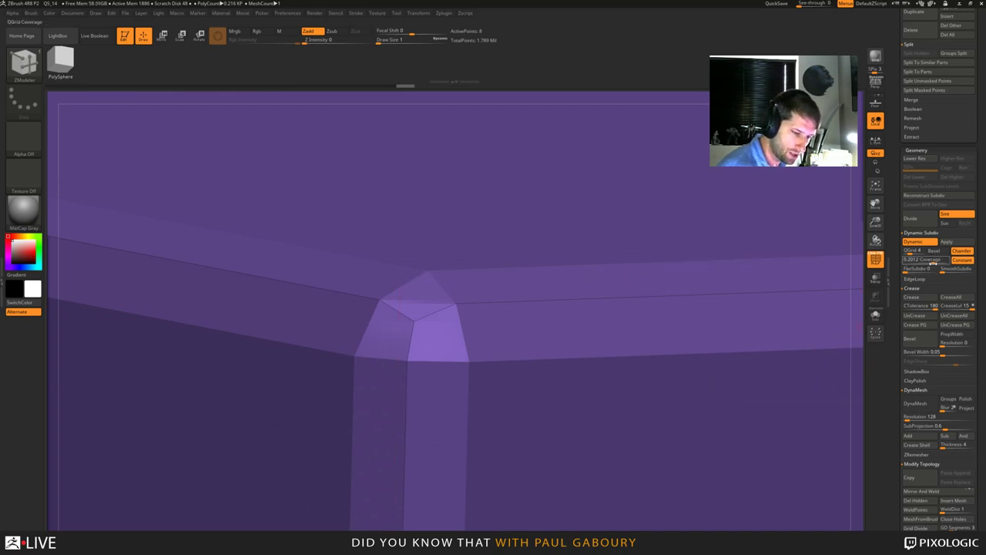
pyautogui.moveTo(934, 262); pyautogui.dragTo(930, 263)
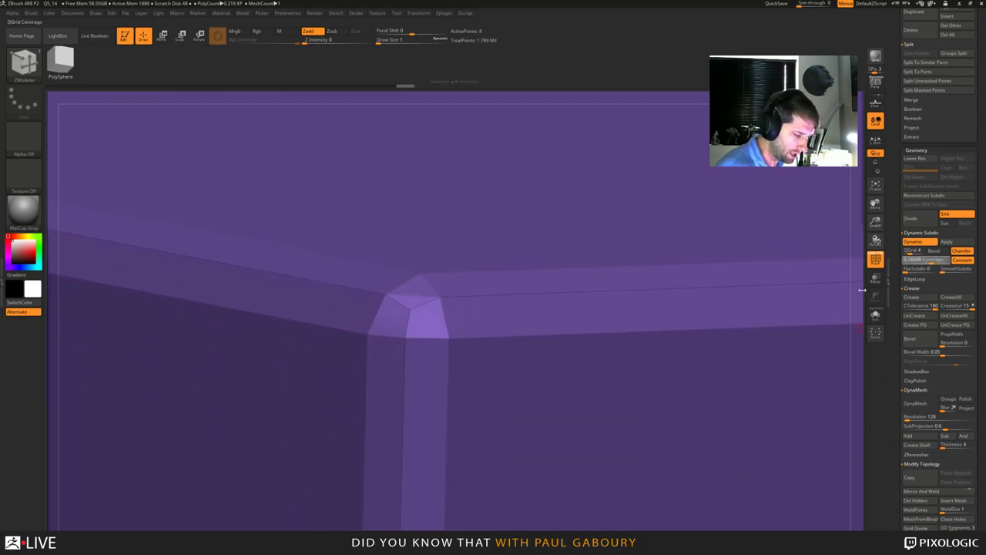
pyautogui.moveTo(739, 347)
pyautogui.keyDown('ctrl'); pyautogui.mouseDown(button='right')
pyautogui.moveTo(728, 247)
pyautogui.moveTo(794, 247)
pyautogui.mouseUp(button='right'); pyautogui.keyUp('ctrl')
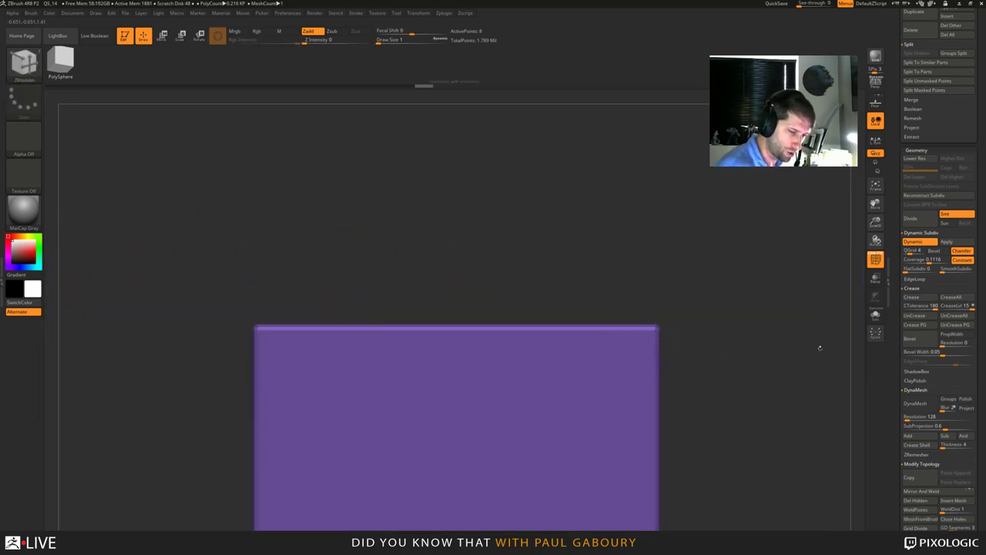
# Compare the Bevel and Chamfer modes on the block, and settle on Bevel with QGrid at 1.
pyautogui.click(937, 252)
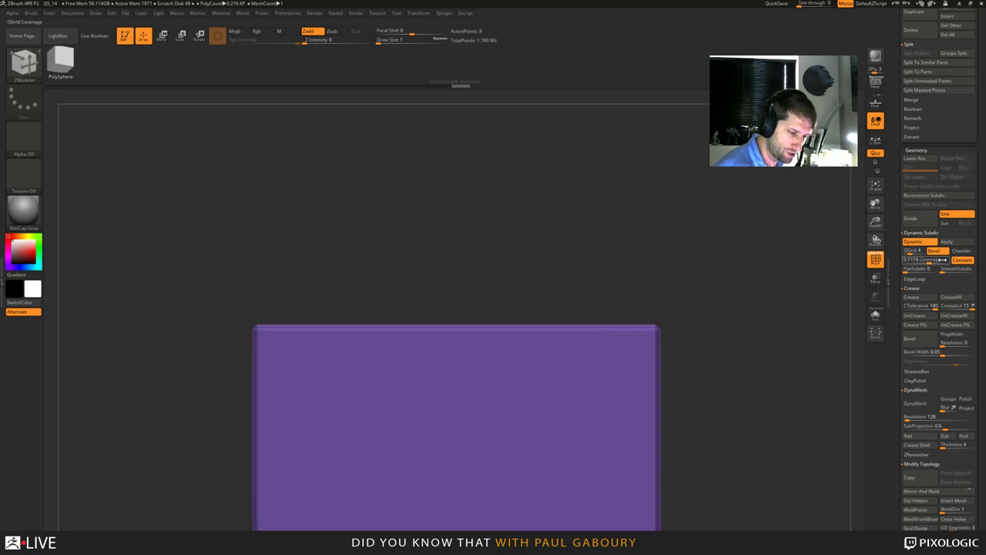
pyautogui.click(961, 252)
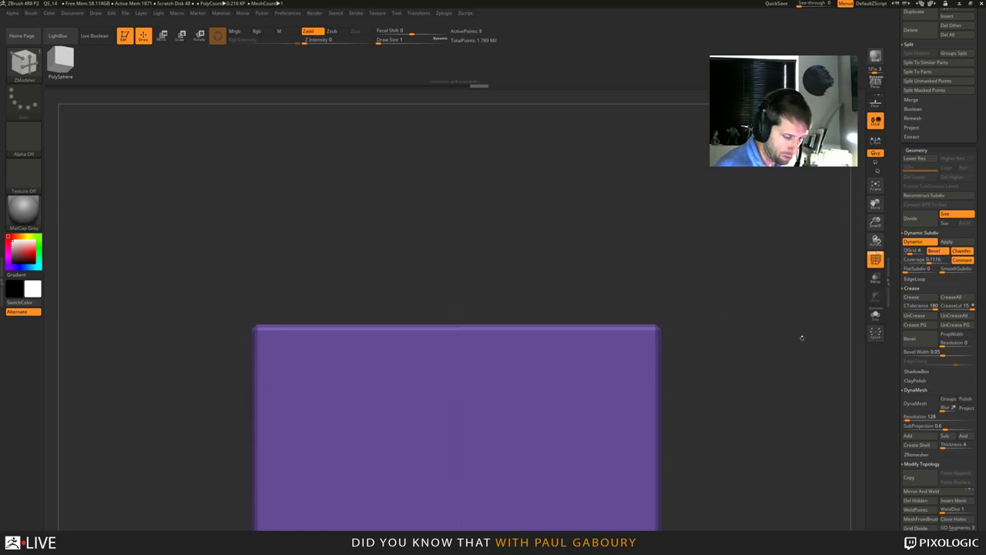
pyautogui.click(961, 251)
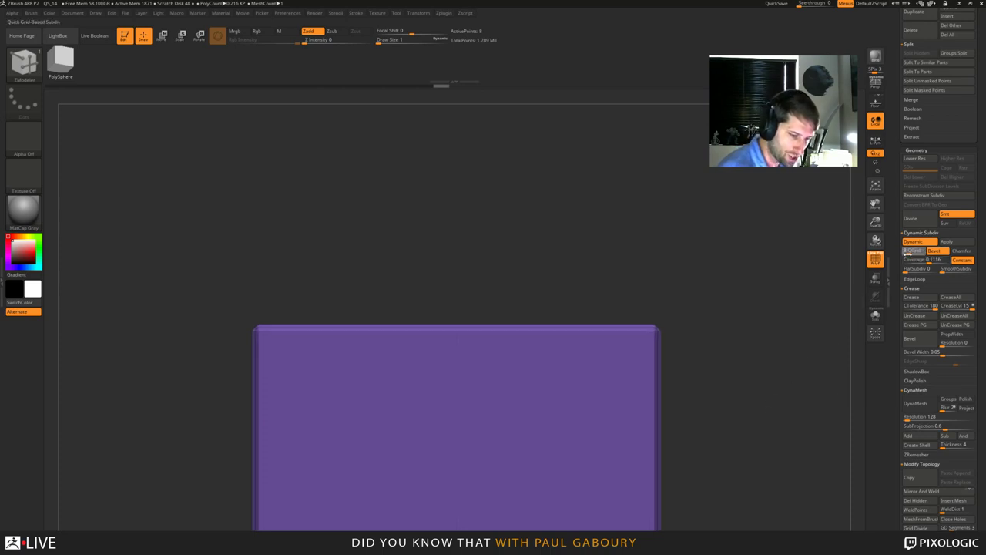
pyautogui.moveTo(910, 252); pyautogui.dragTo(907, 254)
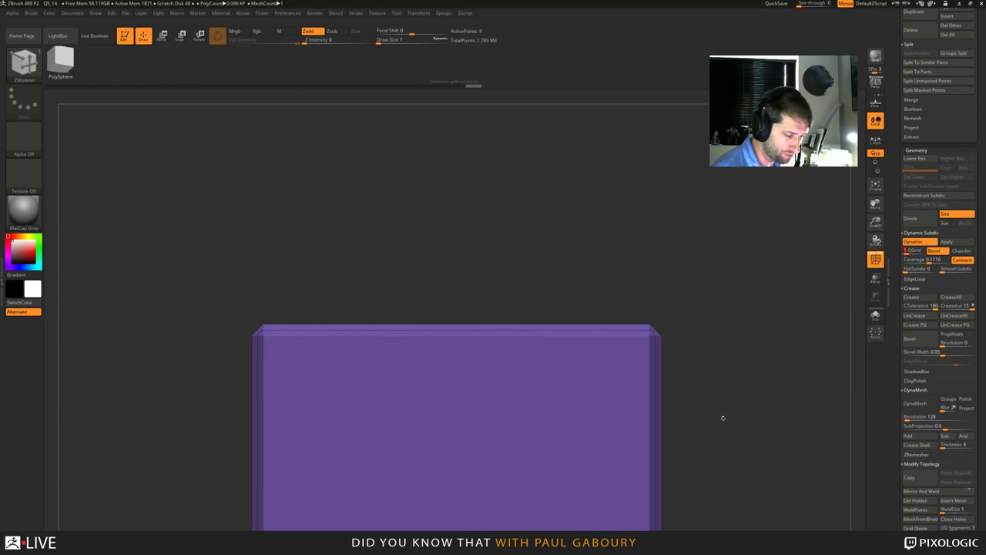
# Apply the dynamic subdivision to turn the QGrid bevel into real geometry, and check the block's corner.
pyautogui.moveTo(723, 453); pyautogui.dragTo(888, 341)
pyautogui.click(947, 242)
pyautogui.keyDown('alt'); pyautogui.moveTo(650, 424); pyautogui.dragTo(717, 379, button='right'); pyautogui.keyUp('alt')
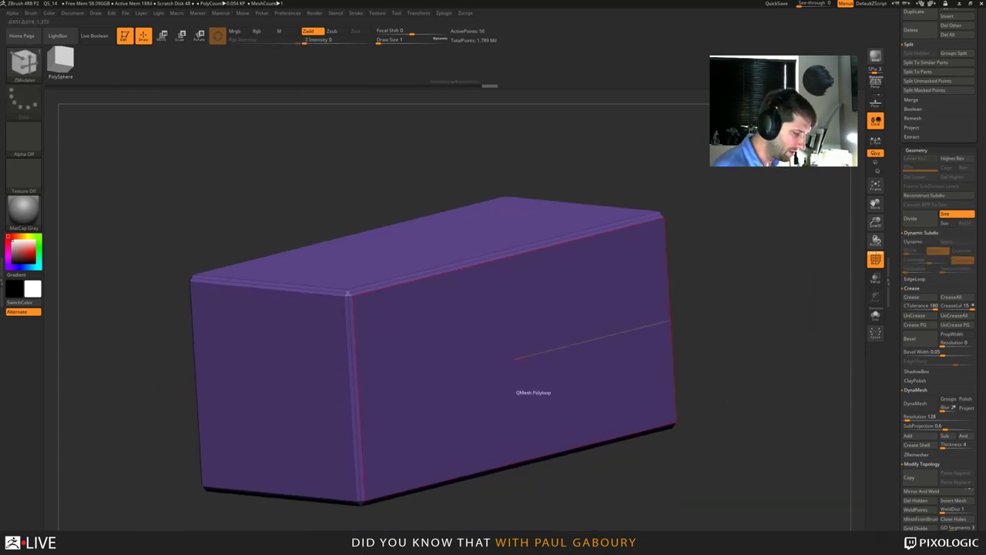
pyautogui.keyDown('ctrl'); pyautogui.moveTo(349, 297); pyautogui.dragTo(349, 346, button='right'); pyautogui.keyUp('ctrl')
pyautogui.press('b')
pyautogui.press('z')
pyautogui.press('m')
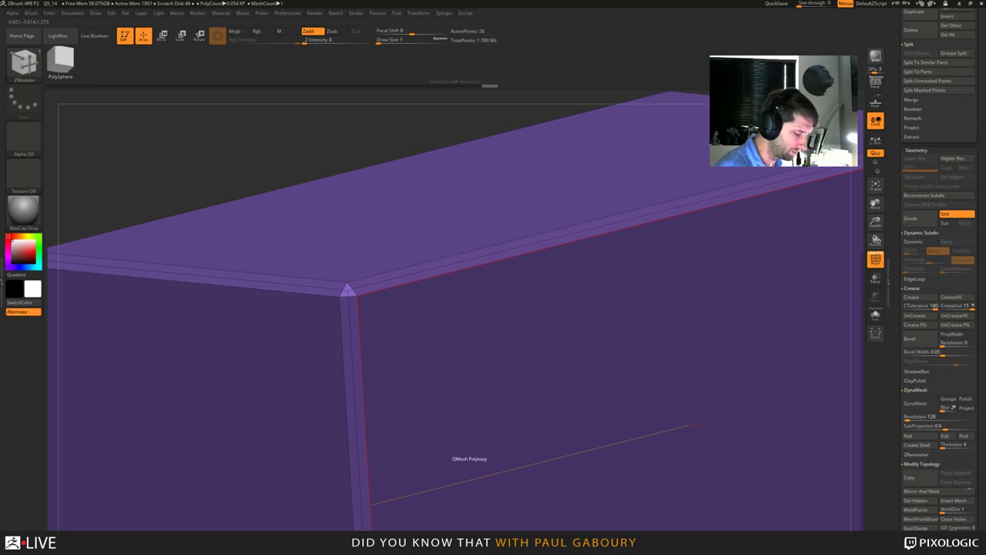
pyautogui.press('f')
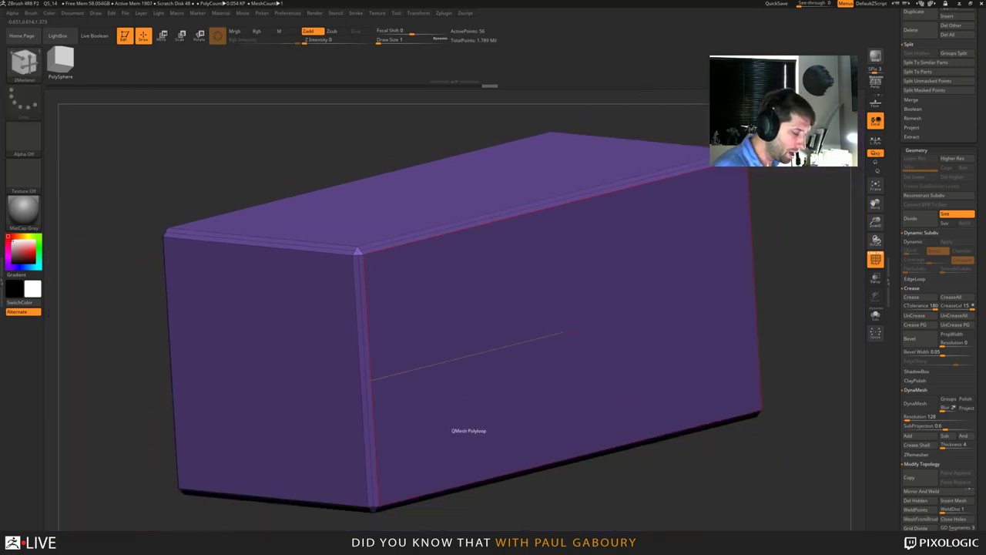
# Clip both ends of the block flat from a straight side view, and inspect the corner of the clipped end.
pyautogui.keyDown('shift'); pyautogui.moveTo(464, 433); pyautogui.dragTo(424, 438, button='right'); pyautogui.keyUp('shift')
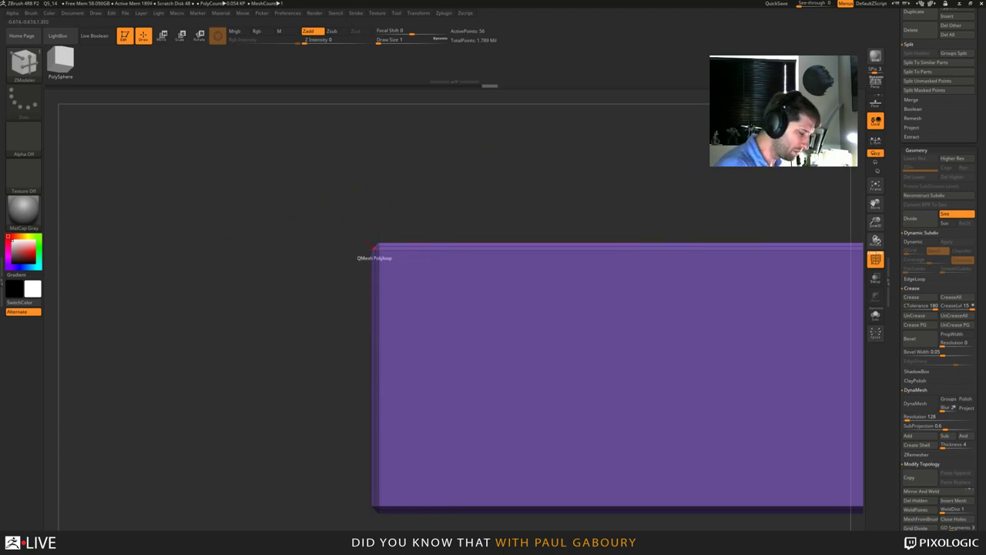
pyautogui.keyDown('alt'); pyautogui.moveTo(491, 516); pyautogui.dragTo(441, 461, button='right'); pyautogui.keyUp('alt')
pyautogui.moveTo(329, 518)
pyautogui.keyDown('ctrl'); pyautogui.keyDown('shift'); pyautogui.mouseDown()
pyautogui.moveTo(330, 143)
pyautogui.moveTo(320, 116)
pyautogui.mouseUp(); pyautogui.keyUp('shift'); pyautogui.keyUp('ctrl')
pyautogui.moveTo(751, 181)
pyautogui.keyDown('ctrl'); pyautogui.keyDown('shift'); pyautogui.mouseDown()
pyautogui.moveTo(726, 506)
pyautogui.moveTo(749, 509)
pyautogui.moveTo(729, 520)
pyautogui.mouseUp(); pyautogui.keyUp('shift'); pyautogui.keyUp('ctrl')
pyautogui.keyDown('alt'); pyautogui.moveTo(795, 442); pyautogui.dragTo(759, 385); pyautogui.keyUp('alt')
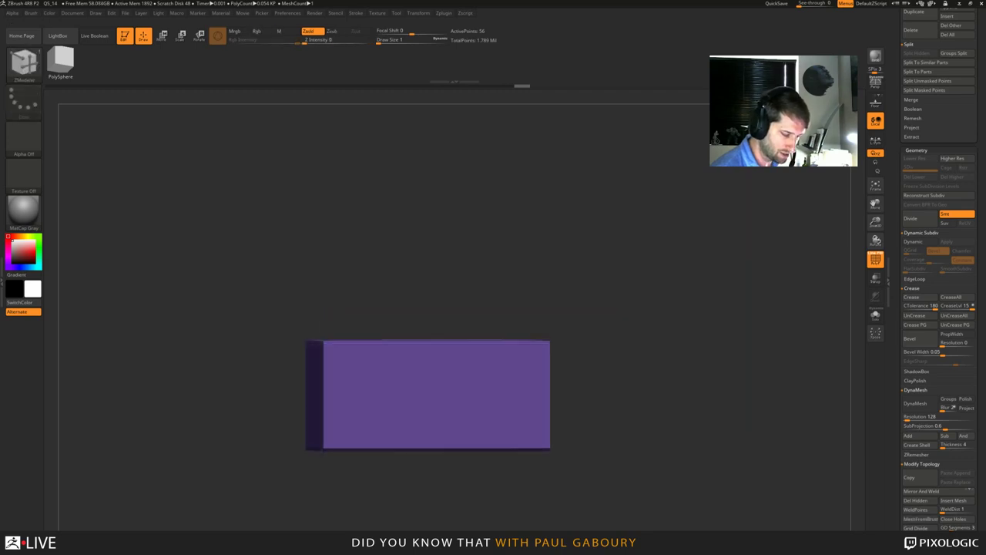
pyautogui.moveTo(585, 456)
pyautogui.mouseDown()
pyautogui.moveTo(667, 467)
pyautogui.moveTo(757, 447)
pyautogui.mouseUp()
pyautogui.keyDown('ctrl'); pyautogui.moveTo(543, 402); pyautogui.dragTo(524, 372, button='right'); pyautogui.keyUp('ctrl')
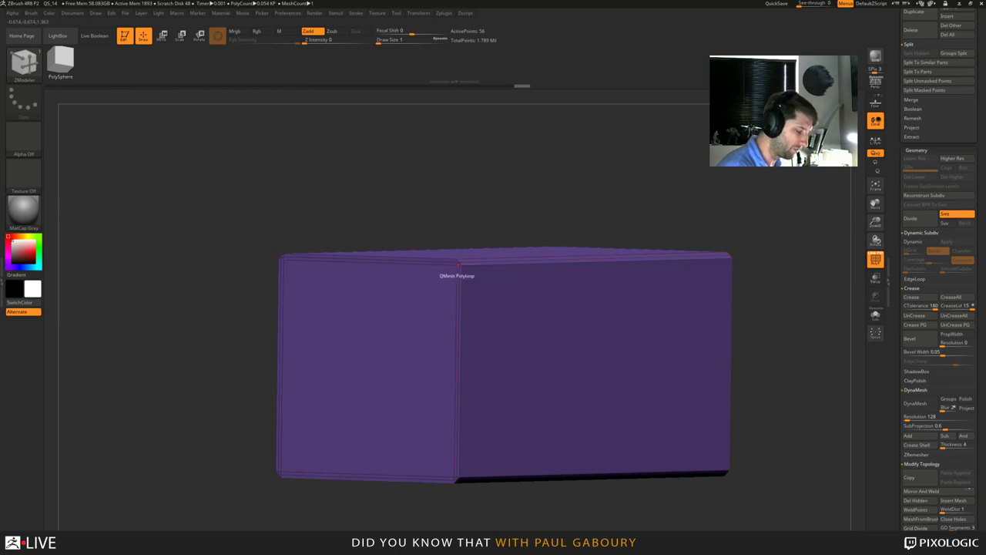
pyautogui.keyDown('ctrl'); pyautogui.moveTo(459, 264); pyautogui.dragTo(433, 351, button='right'); pyautogui.keyUp('ctrl')
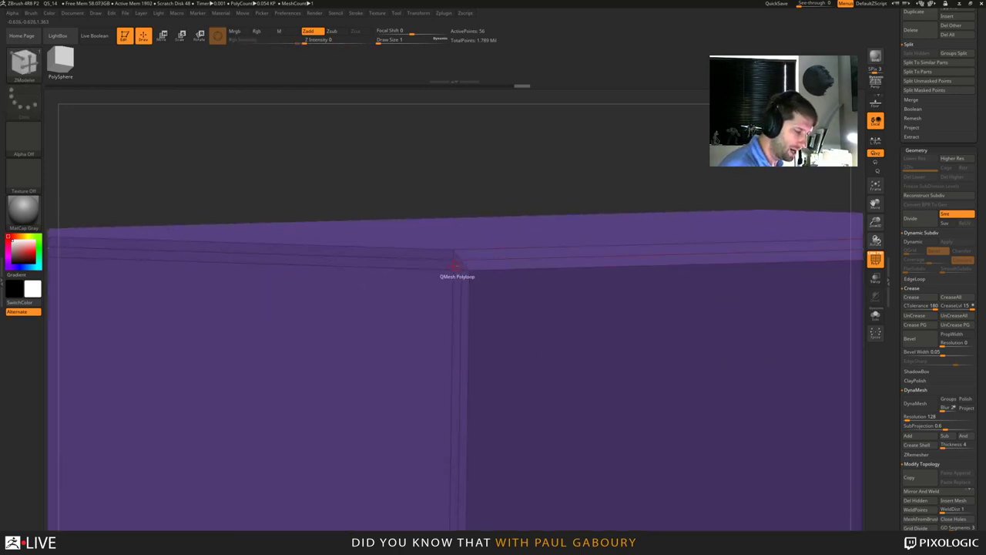
pyautogui.keyDown('ctrl'); pyautogui.moveTo(456, 263); pyautogui.dragTo(452, 327, button='right'); pyautogui.keyUp('ctrl')
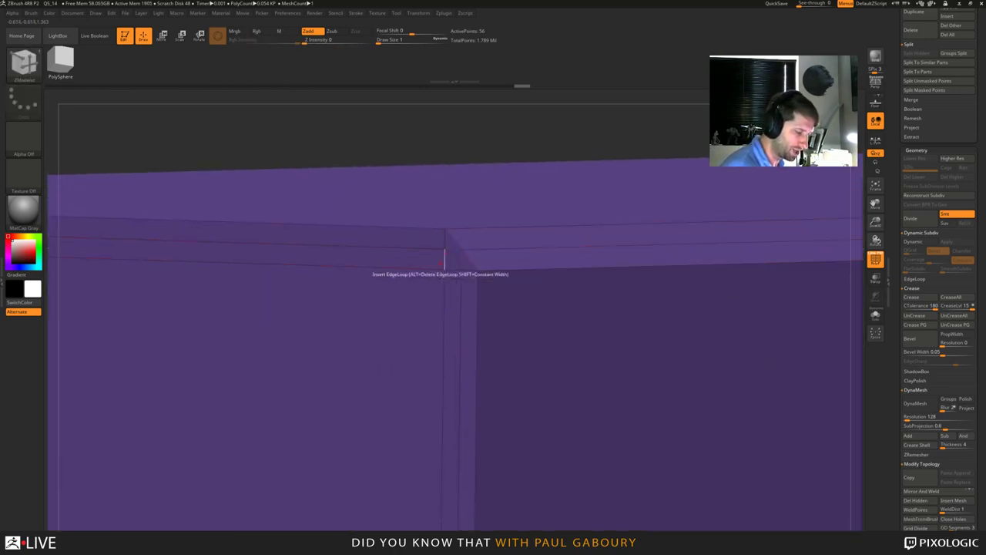
# Duplicate the bevelled and clipped block subtool.
pyautogui.keyDown('ctrl'); pyautogui.moveTo(574, 306); pyautogui.dragTo(558, 216, button='right'); pyautogui.keyUp('ctrl')
pyautogui.keyDown('ctrl'); pyautogui.moveTo(658, 383); pyautogui.dragTo(654, 323, button='right'); pyautogui.keyUp('ctrl')
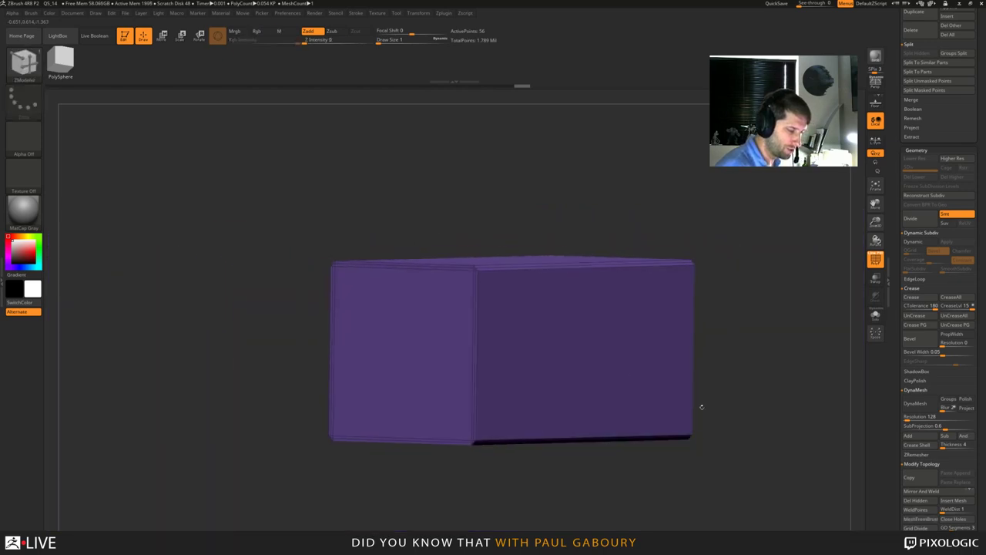
pyautogui.keyDown('alt'); pyautogui.moveTo(700, 405); pyautogui.dragTo(609, 351, button='right'); pyautogui.keyUp('alt')
pyautogui.click(919, 149)
pyautogui.moveTo(973, 185); pyautogui.dragTo(977, 279)
pyautogui.scroll(-2, 977, 277)
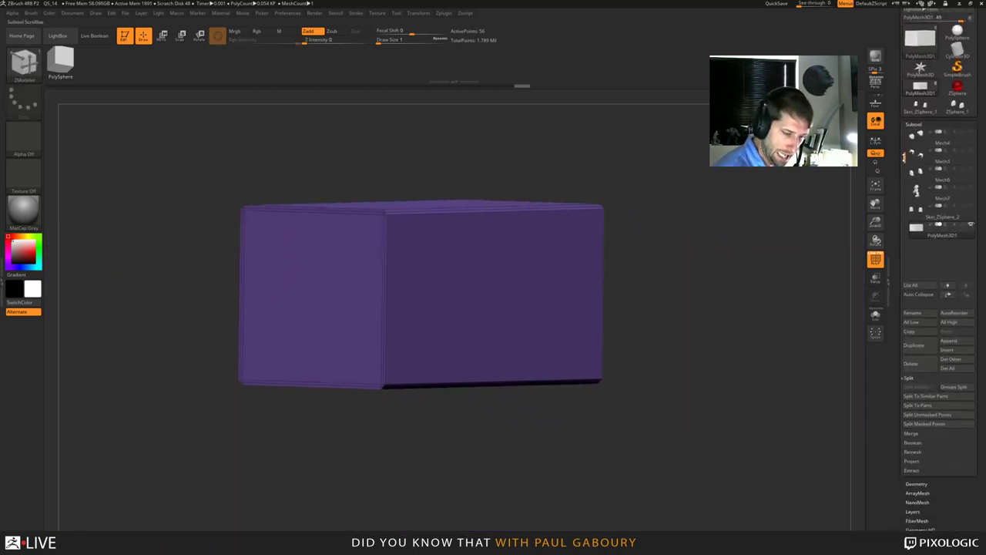
pyautogui.click(912, 344)
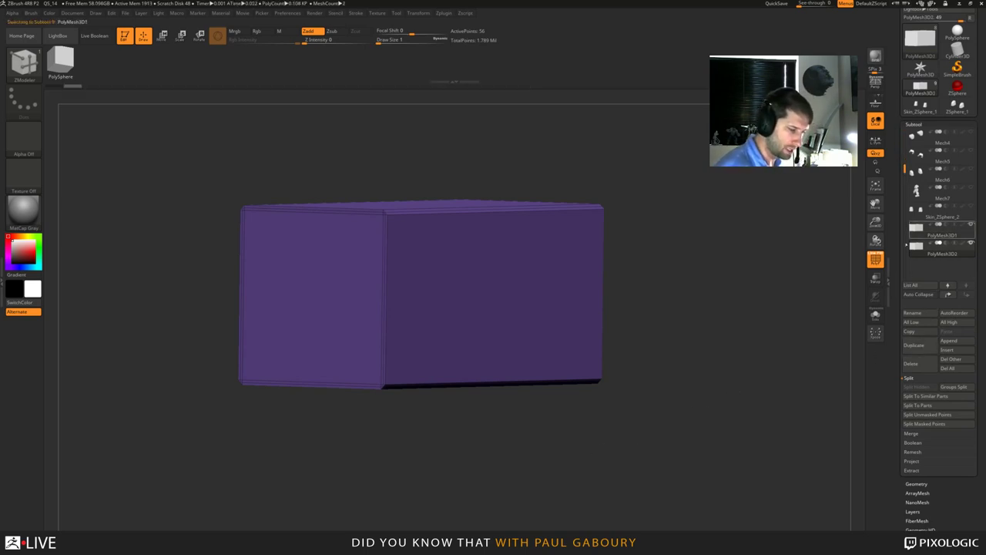
# Select the original PolyMesh3D1 block and undo its history back to the plain, unbevelled block.
pyautogui.click(942, 232)
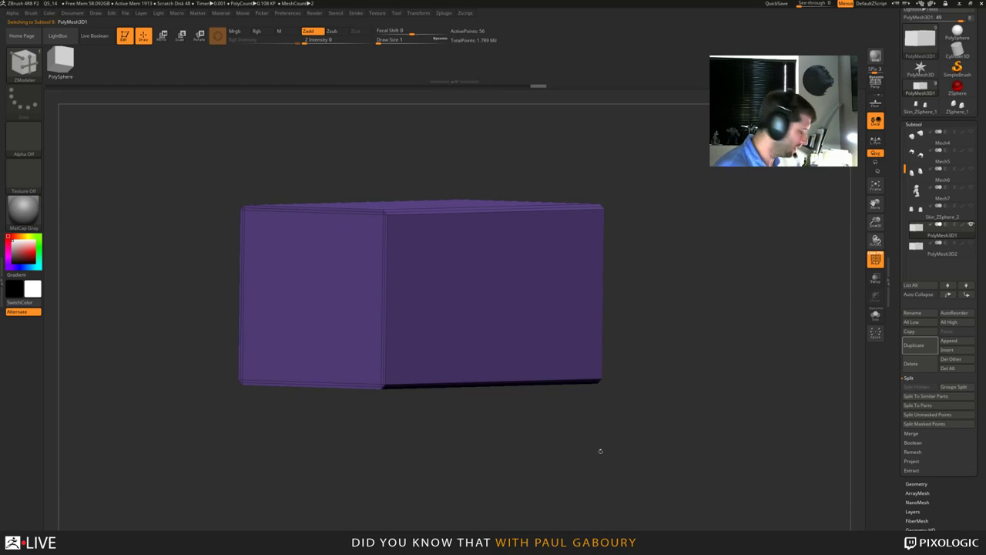
pyautogui.press('ctrl')
pyautogui.hotkey('ctrl', 'z')
pyautogui.hotkey('ctrl', 'z')
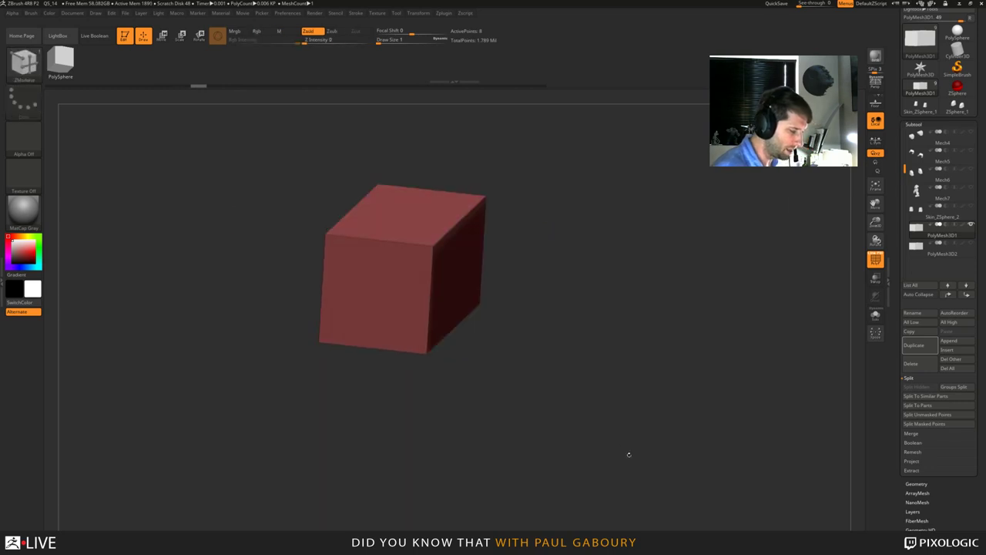
# Mirror and Weld the plain block to add a centre edge loop splitting its front and upper faces.
pyautogui.moveTo(972, 499); pyautogui.dragTo(982, 387)
pyautogui.click(926, 370)
pyautogui.scroll(-4, 983, 387)
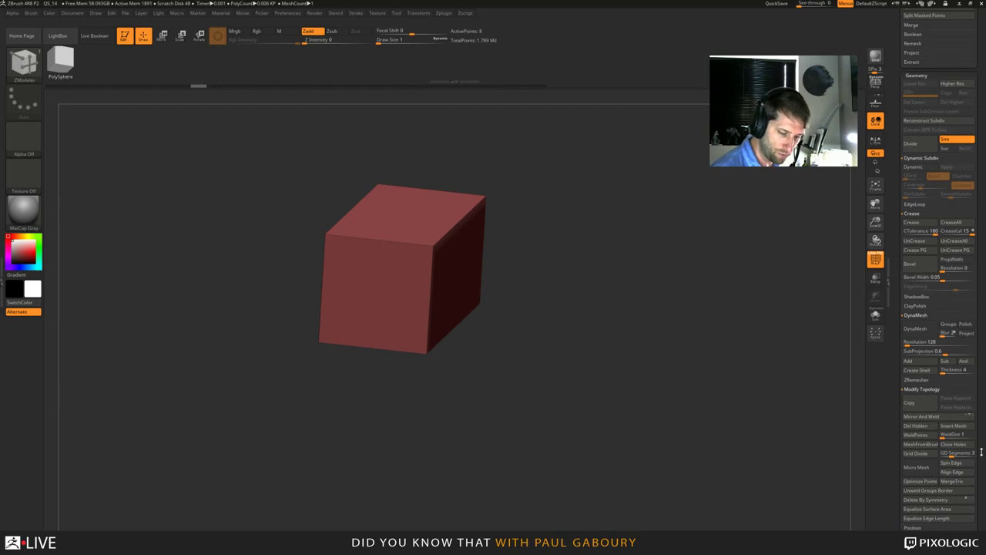
pyautogui.scroll(-3, 981, 452)
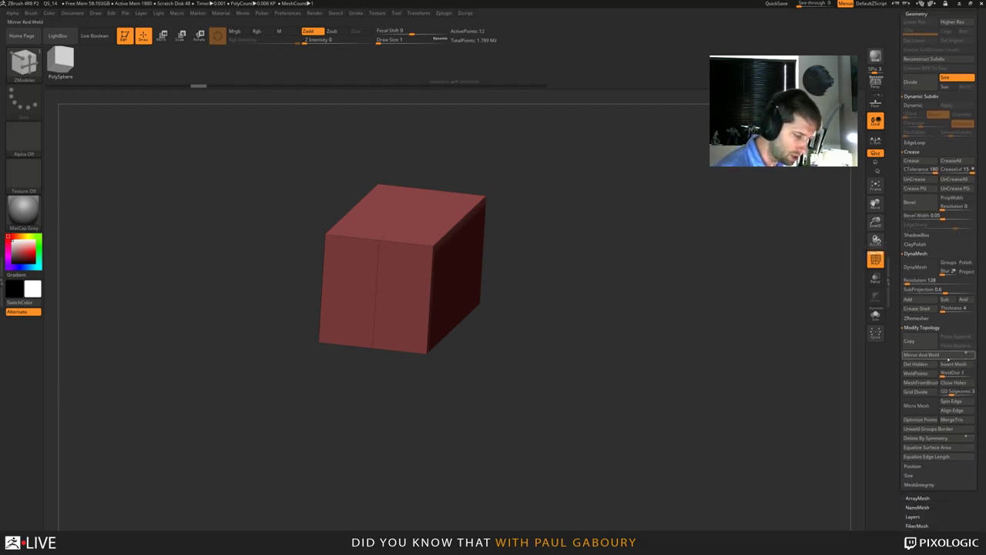
# Insert symmetrical edge loops close to the block's two long side edges and one loop just below its upper edge.
pyautogui.keyDown('shift'); pyautogui.moveTo(613, 386); pyautogui.dragTo(609, 463, button='right'); pyautogui.keyUp('shift')
pyautogui.keyDown('ctrl'); pyautogui.moveTo(608, 463); pyautogui.dragTo(609, 485, button='right'); pyautogui.keyUp('ctrl')
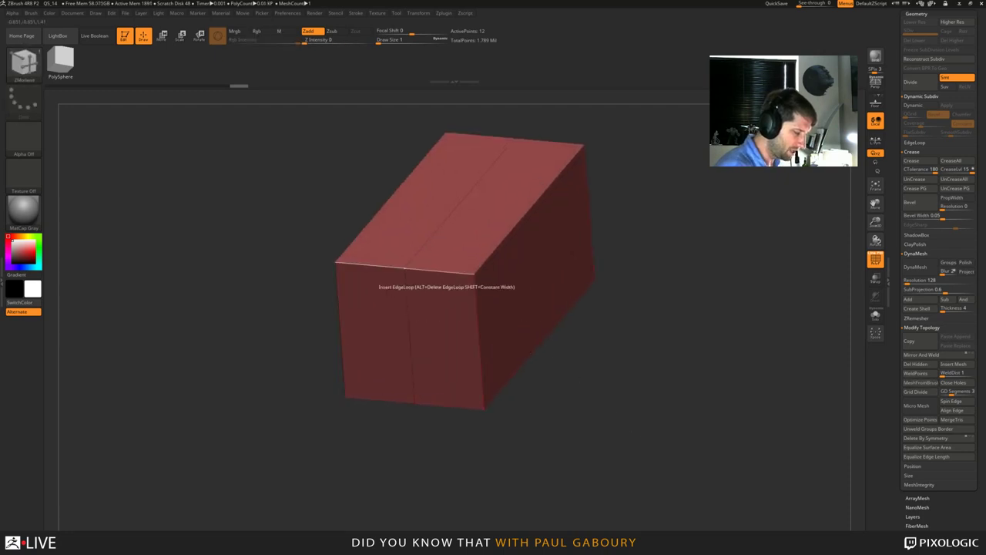
pyautogui.click(404, 269)
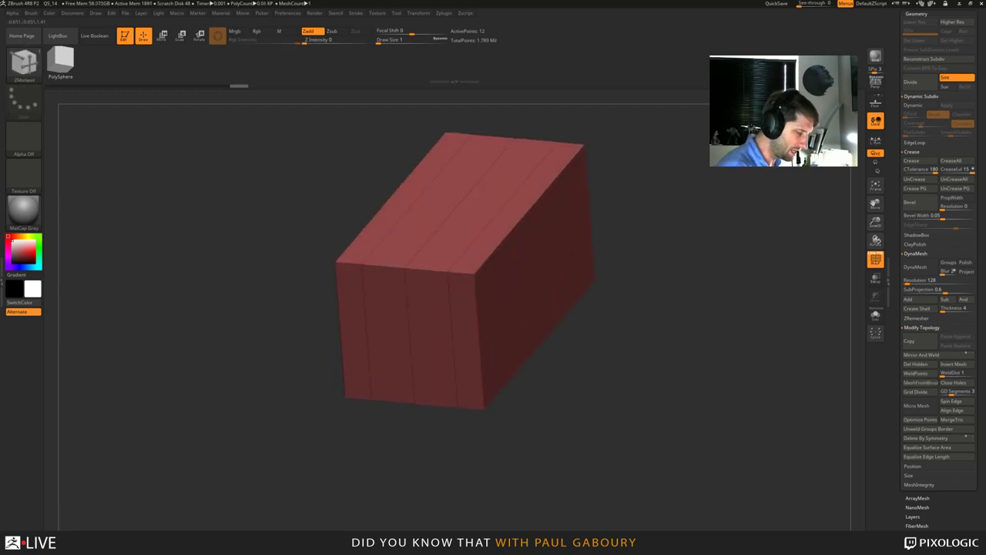
pyautogui.moveTo(449, 272); pyautogui.dragTo(469, 274)
pyautogui.moveTo(574, 424); pyautogui.dragTo(541, 368, button='right')
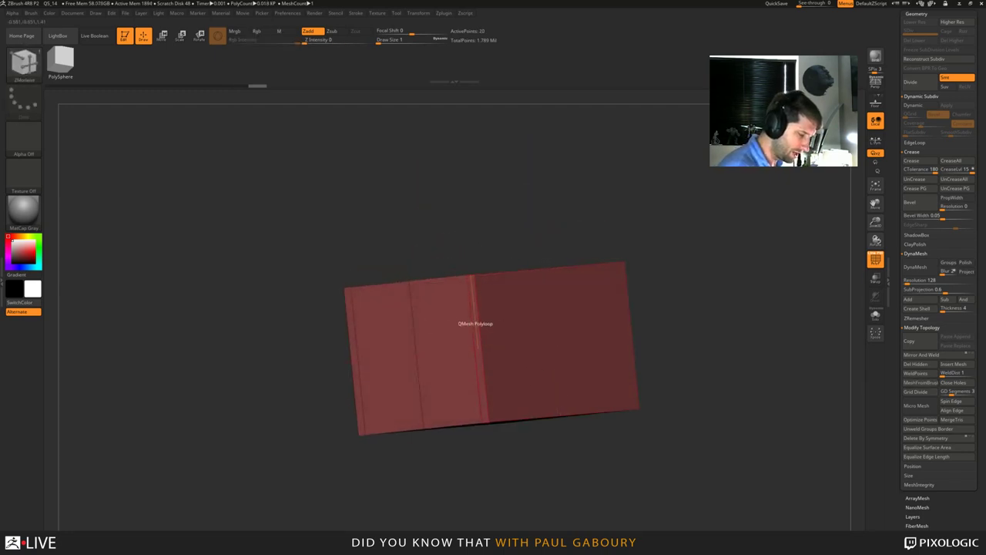
pyautogui.moveTo(478, 327); pyautogui.dragTo(473, 287)
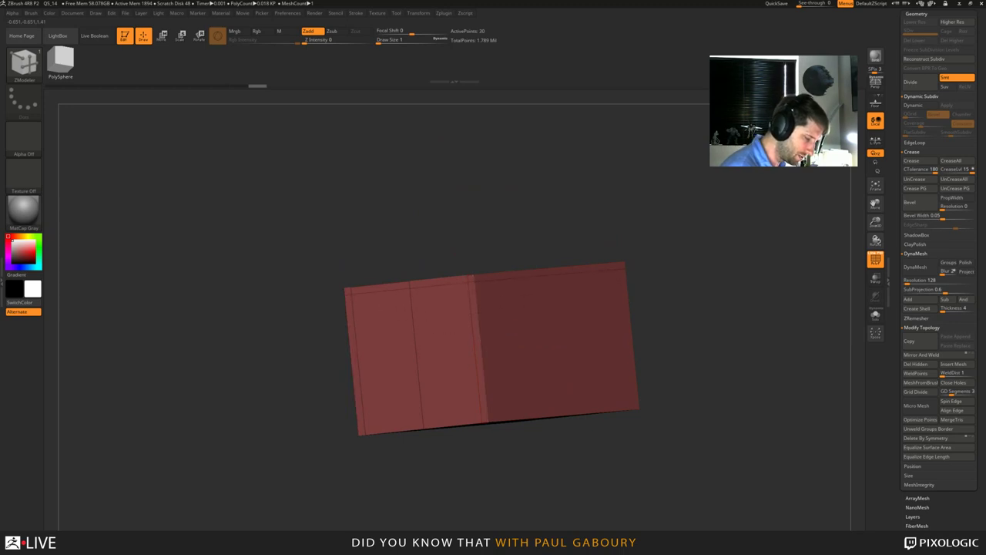
pyautogui.moveTo(466, 281); pyautogui.dragTo(667, 359, button='right')
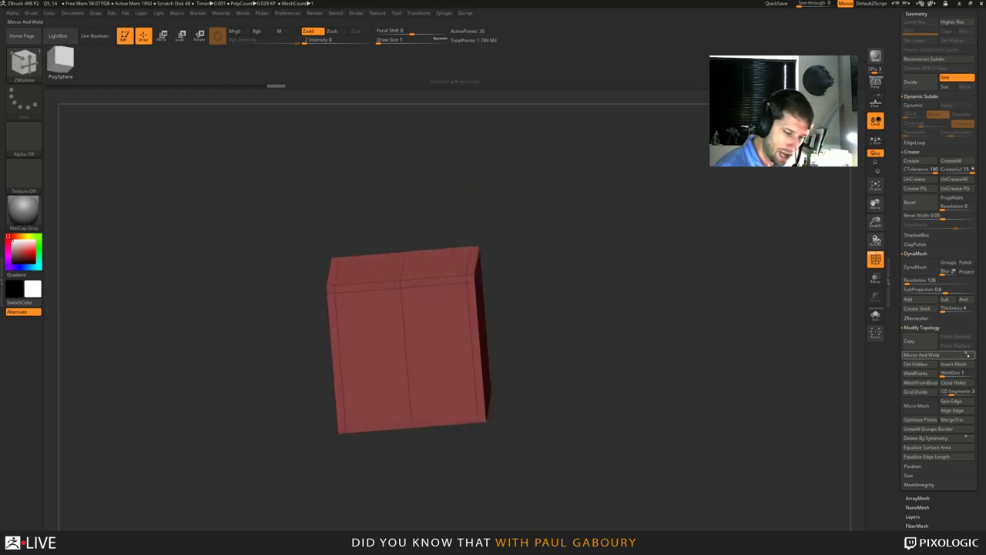
# Mirror and Weld the block vertically to repeat the upper loop near its underside, and delete the horizontal and vertical centre edge loops.
pyautogui.click(969, 354)
pyautogui.click(948, 356)
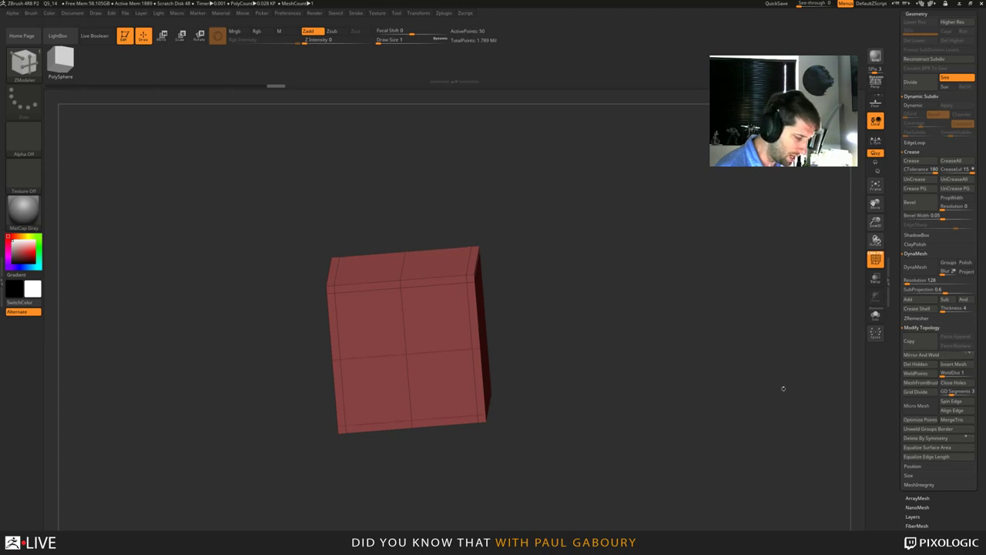
pyautogui.moveTo(782, 388); pyautogui.dragTo(598, 445, button='right')
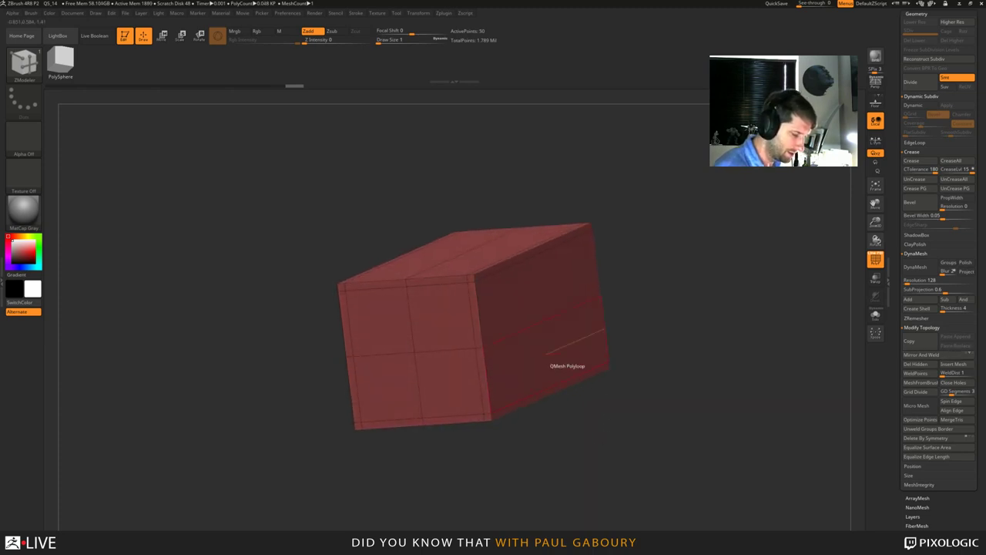
pyautogui.keyDown('alt'); pyautogui.click(544, 321); pyautogui.keyUp('alt')
pyautogui.keyDown('alt'); pyautogui.click(416, 352); pyautogui.keyUp('alt')
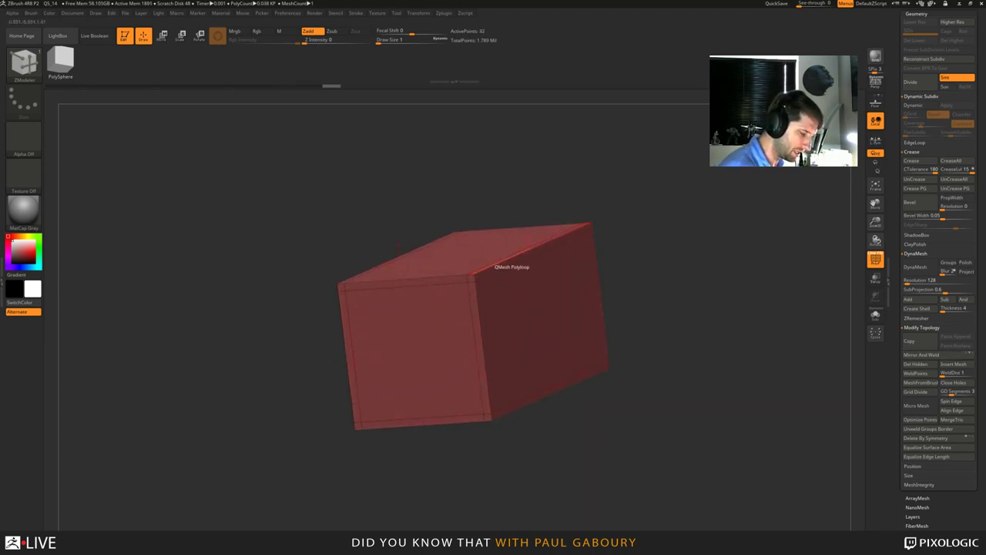
# Delete the block's long outer corner edges to leave flat chamfers, working around all four edges.
pyautogui.keyDown('alt'); pyautogui.click(514, 258); pyautogui.keyUp('alt')
pyautogui.moveTo(518, 416); pyautogui.dragTo(458, 350, button='right')
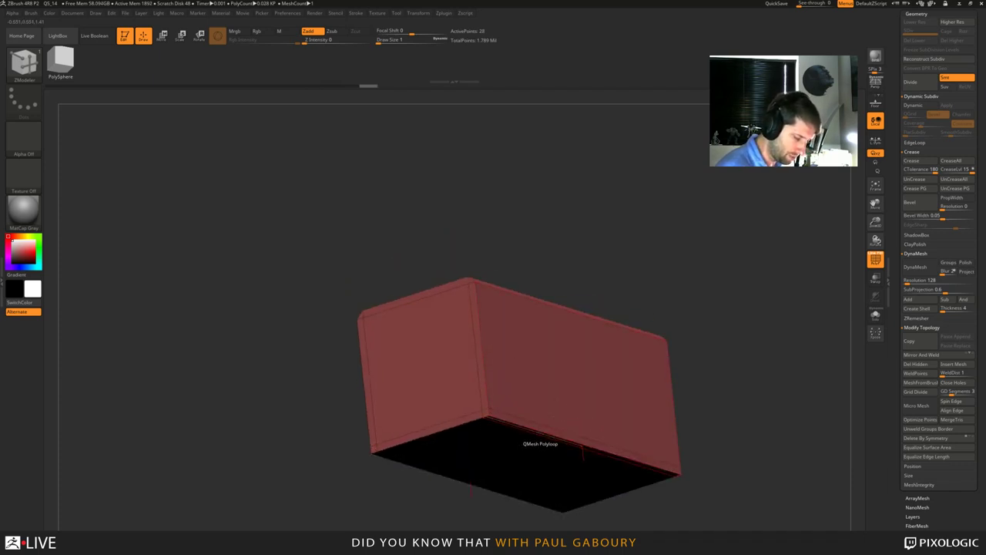
pyautogui.moveTo(540, 441); pyautogui.dragTo(554, 397, button='right')
pyautogui.moveTo(673, 393)
pyautogui.mouseDown(button='right')
pyautogui.moveTo(759, 389)
pyautogui.moveTo(741, 343)
pyautogui.mouseUp(button='right')
pyautogui.keyDown('ctrl'); pyautogui.moveTo(741, 343); pyautogui.dragTo(768, 372, button='right'); pyautogui.keyUp('ctrl')
pyautogui.keyDown('alt'); pyautogui.moveTo(768, 372); pyautogui.dragTo(739, 389, button='right'); pyautogui.keyUp('alt')
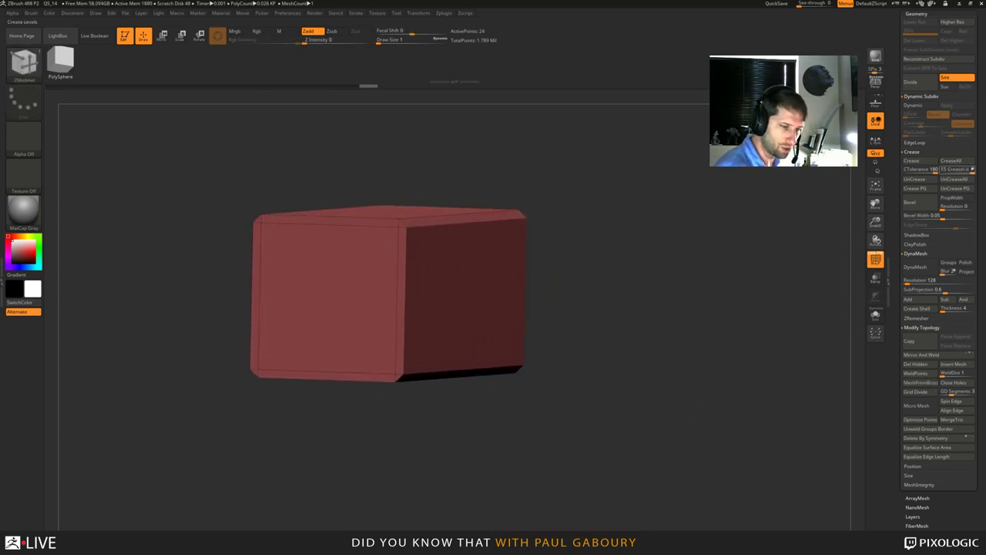
# Select the duplicate PolyMesh3D2 block and move it along X to stand beside the chamfered block.
pyautogui.scroll(5, 975, 216)
pyautogui.click(941, 219)
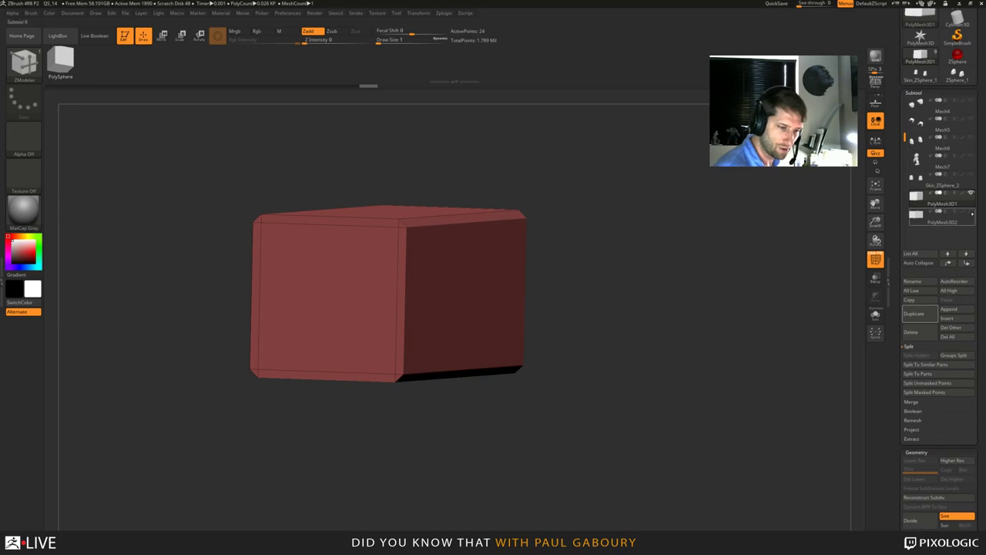
pyautogui.moveTo(658, 324)
pyautogui.keyDown('ctrl'); pyautogui.mouseDown(button='right')
pyautogui.moveTo(658, 394)
pyautogui.moveTo(599, 402)
pyautogui.mouseUp(button='right'); pyautogui.keyUp('ctrl')
pyautogui.press('w')
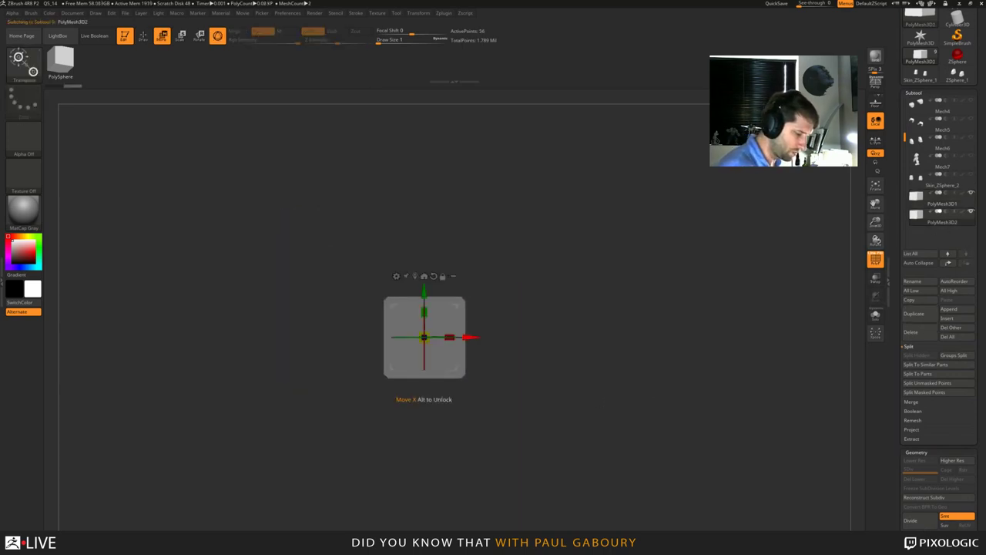
pyautogui.keyDown('ctrl'); pyautogui.moveTo(451, 337); pyautogui.dragTo(546, 336); pyautogui.keyUp('ctrl')
pyautogui.keyDown('alt'); pyautogui.moveTo(329, 337); pyautogui.dragTo(285, 302, button='right'); pyautogui.keyUp('alt')
pyautogui.moveTo(285, 302); pyautogui.dragTo(144, 312, button='right')
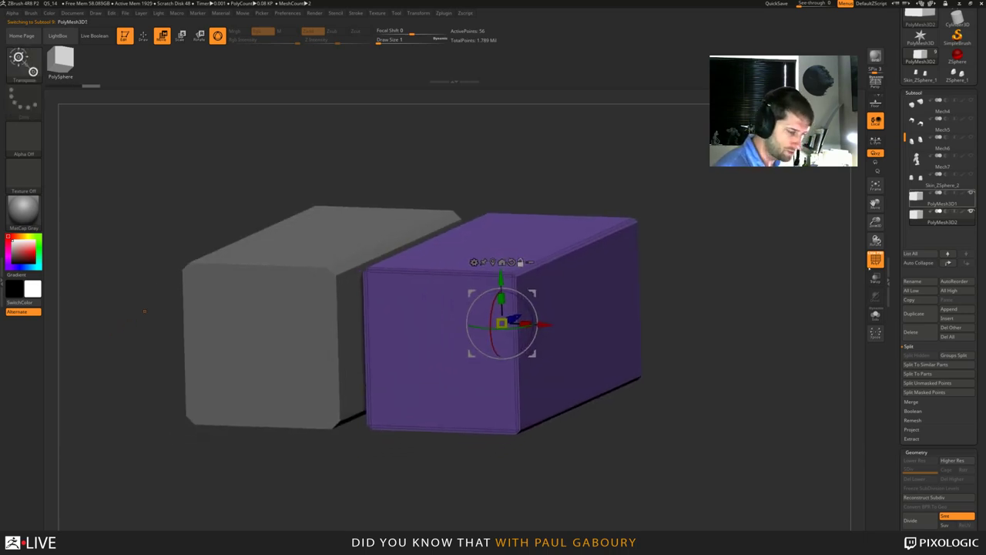
# Select the manually chamfered PolyMesh3D1 block and merge it down with the QGrid-bevelled duplicate.
pyautogui.click(942, 203)
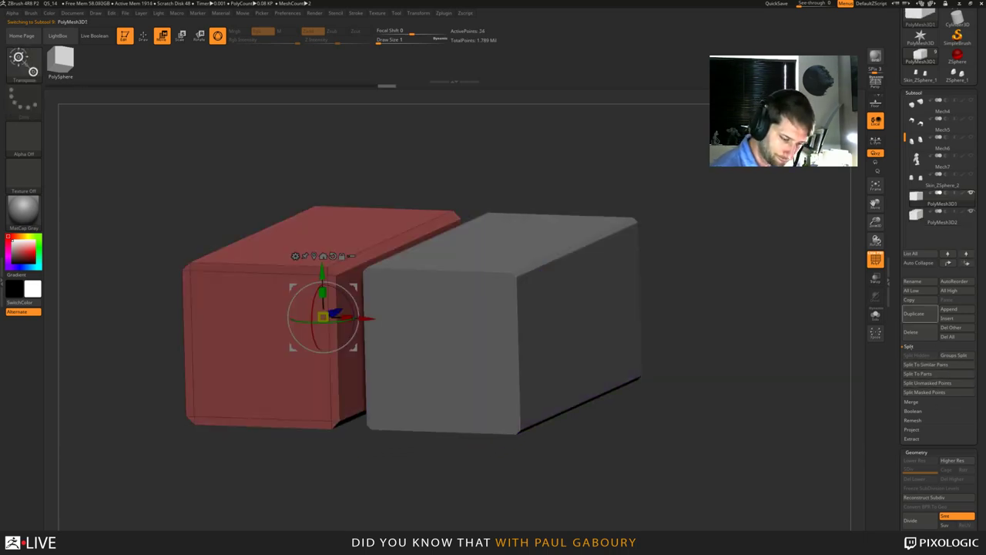
pyautogui.click(911, 346)
pyautogui.click(916, 357)
pyautogui.click(920, 365)
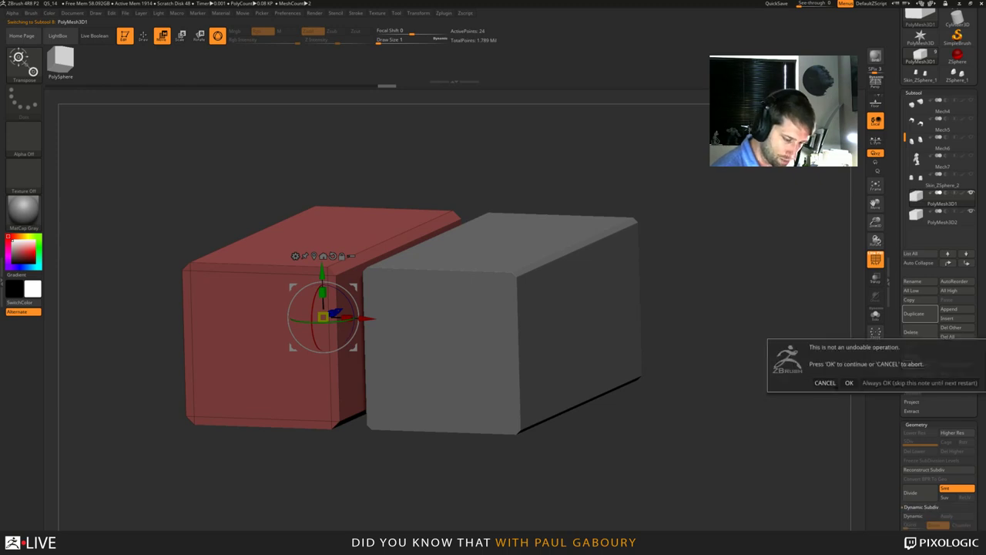
pyautogui.click(849, 383)
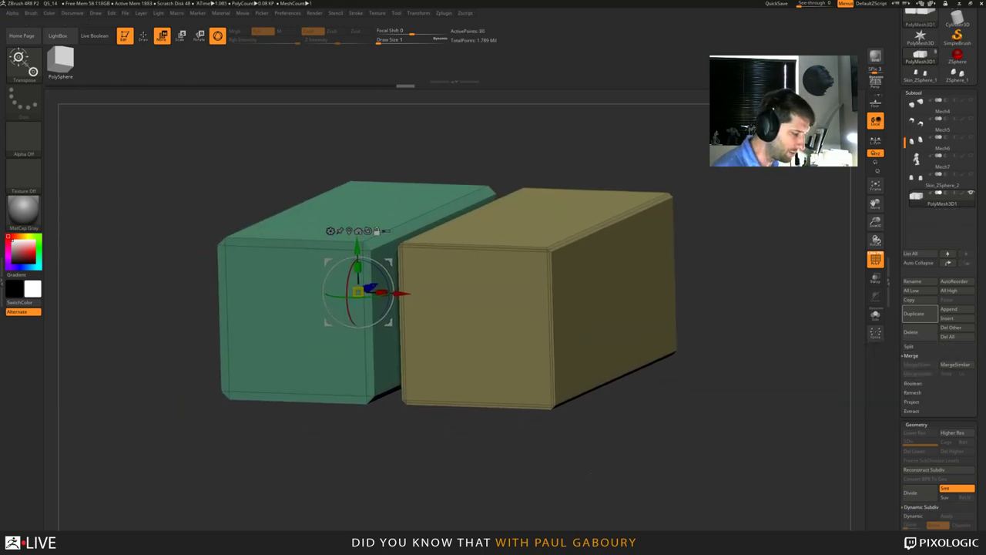
# Compare the two blocks' edge loops, preview Dynamic Subdiv with QGrid 2 and a higher Coverage, and switch it off.
pyautogui.moveTo(590, 472)
pyautogui.keyDown('shift'); pyautogui.mouseDown()
pyautogui.moveTo(609, 462)
pyautogui.moveTo(605, 478)
pyautogui.mouseUp(); pyautogui.keyUp('shift')
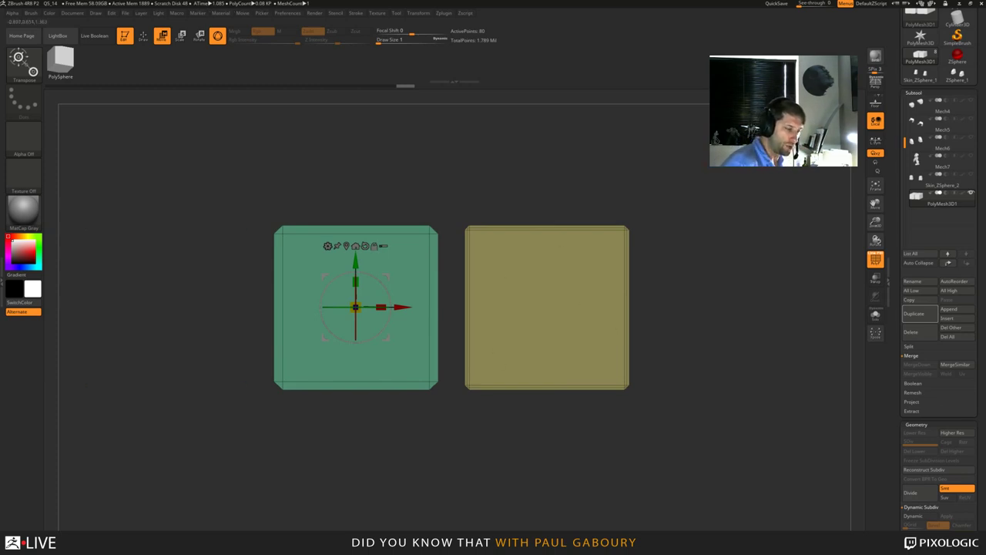
pyautogui.moveTo(490, 436); pyautogui.dragTo(430, 461)
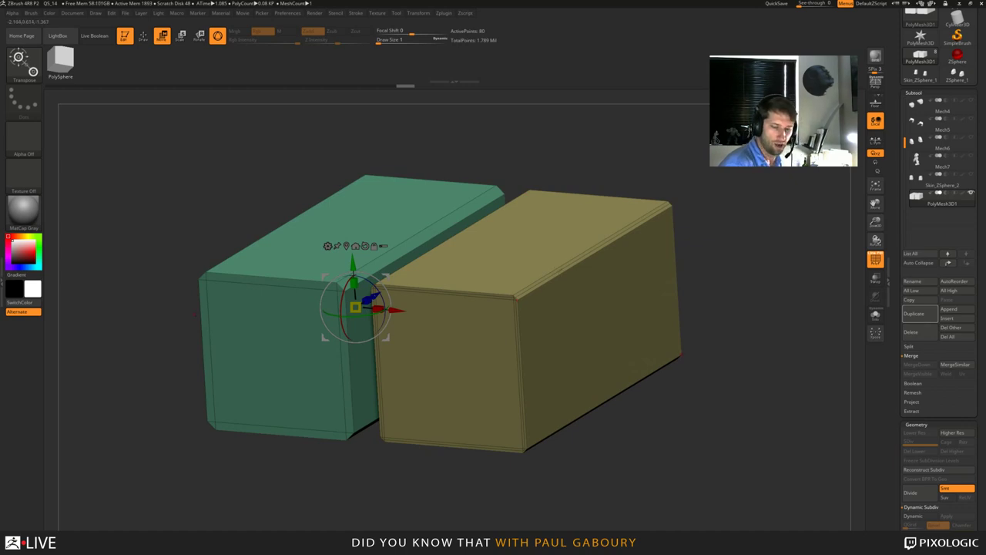
pyautogui.scroll(-3, 922, 373)
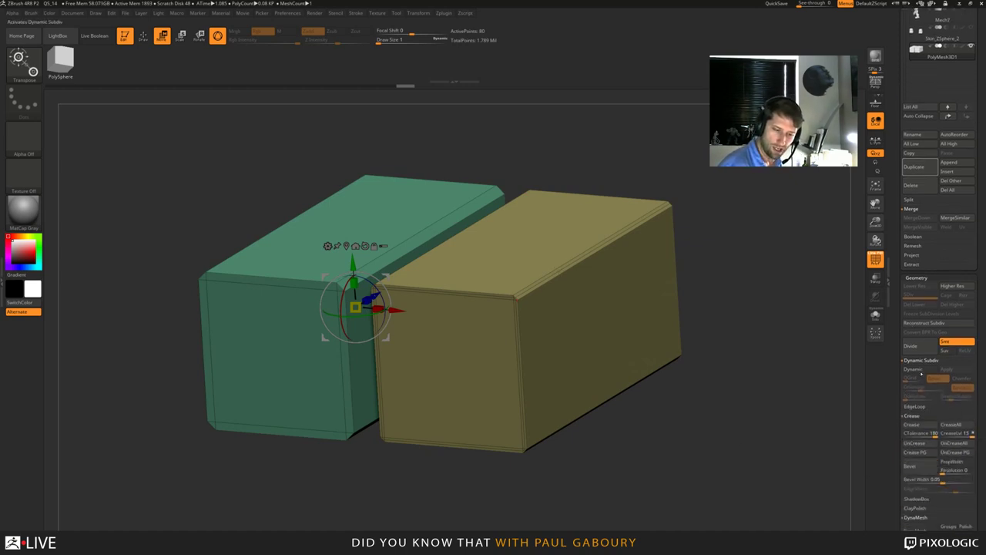
pyautogui.click(917, 370)
pyautogui.click(912, 378)
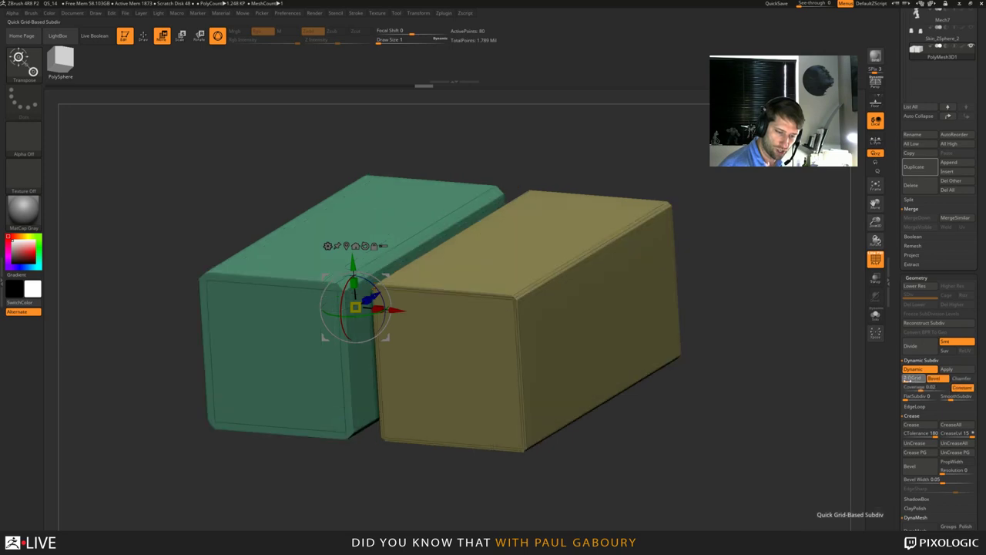
pyautogui.moveTo(922, 391)
pyautogui.mouseDown()
pyautogui.moveTo(936, 393)
pyautogui.moveTo(928, 392)
pyautogui.mouseUp()
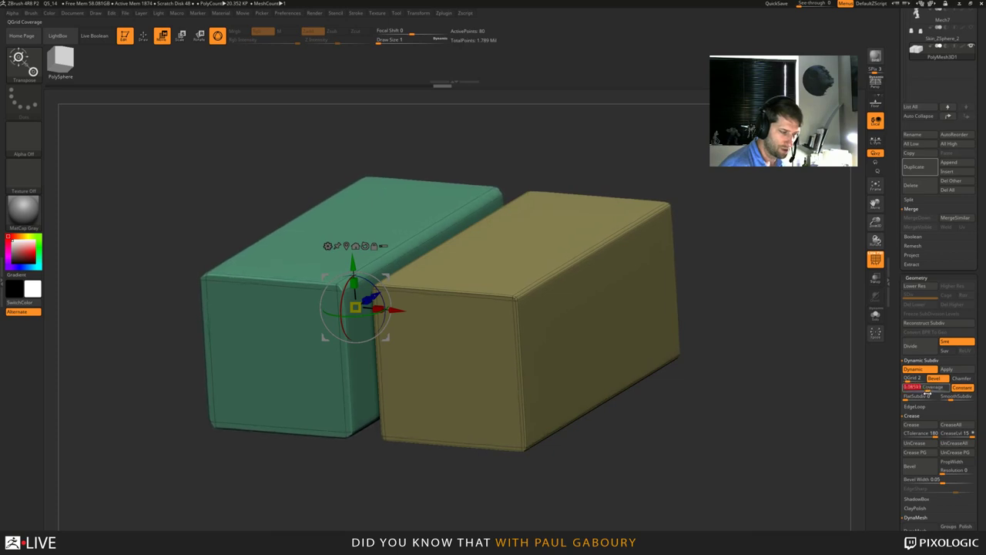
pyautogui.moveTo(724, 416); pyautogui.dragTo(693, 416)
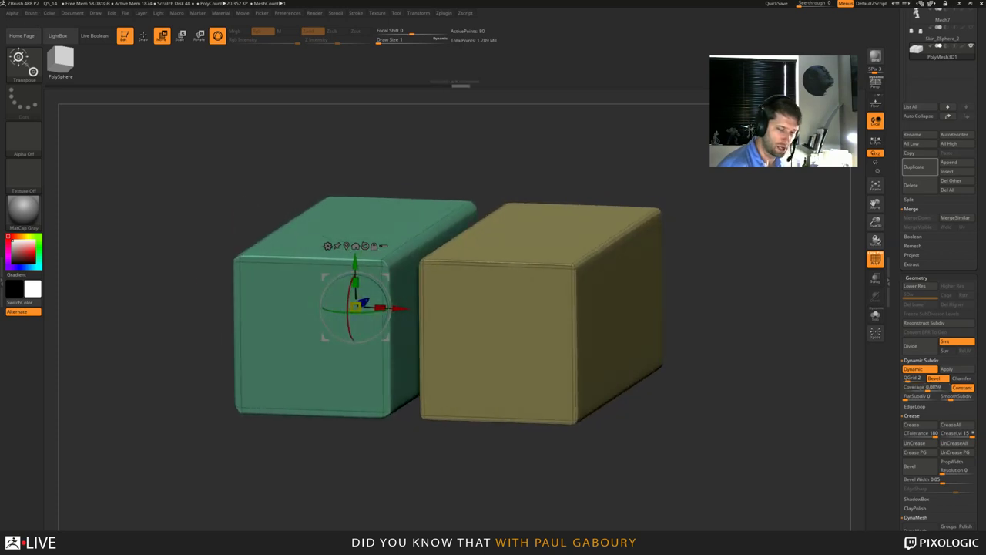
pyautogui.click(925, 370)
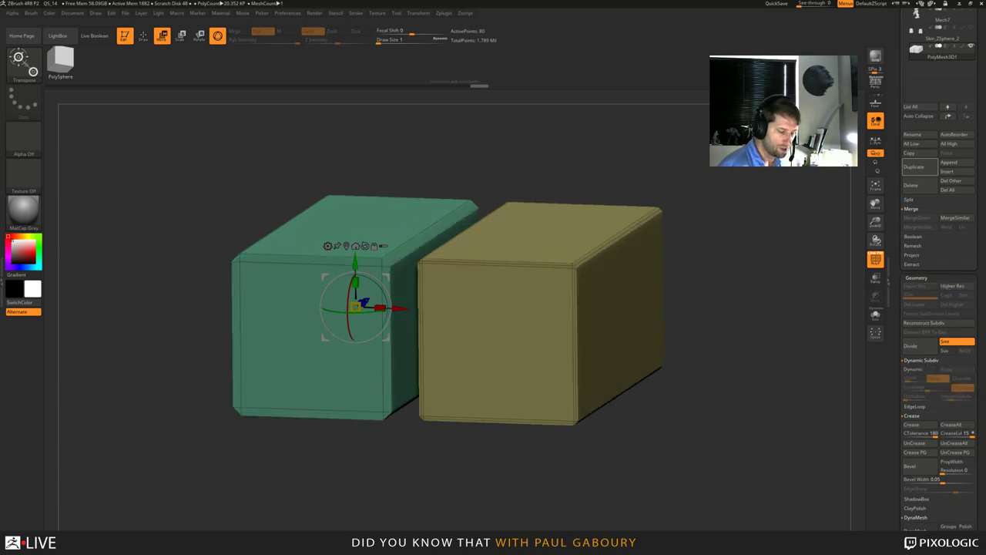
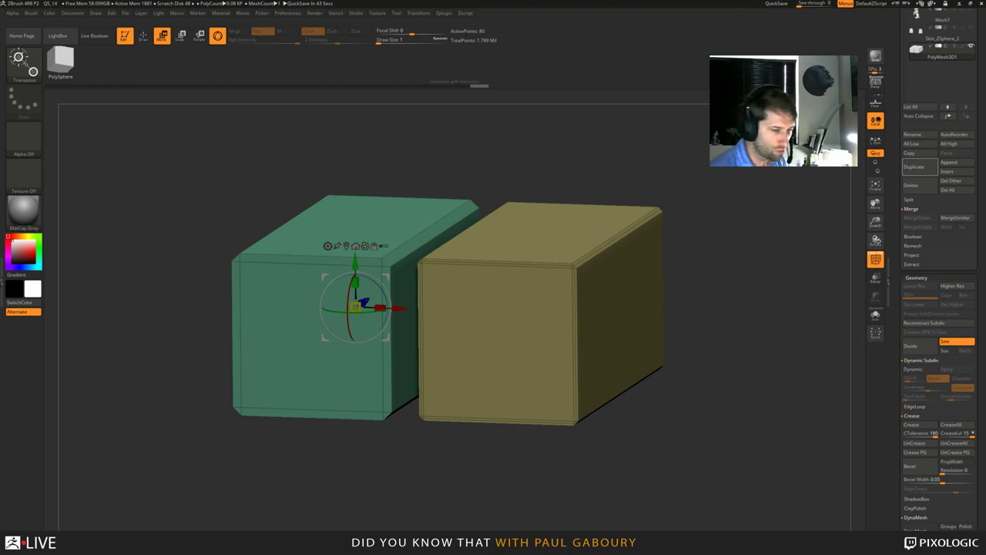
# Isolate the green manually chamfered block and delete the hidden QGrid-bevelled block beside it.
pyautogui.moveTo(978, 297); pyautogui.dragTo(979, 370)
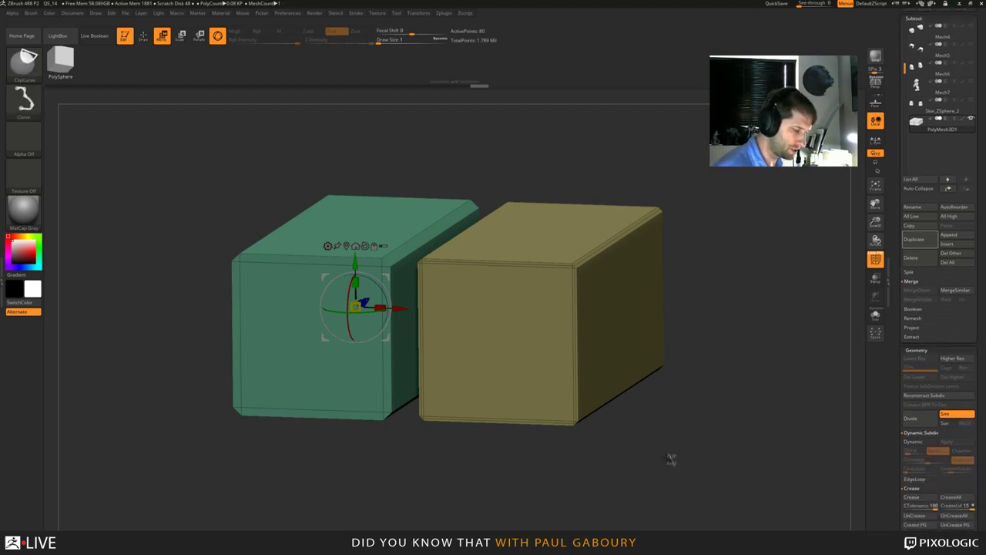
pyautogui.keyDown('ctrl'); pyautogui.keyDown('shift'); pyautogui.moveTo(675, 464); pyautogui.dragTo(557, 238); pyautogui.keyUp('shift'); pyautogui.keyUp('ctrl')
pyautogui.hotkey('ctrl', 'shift', 'a')
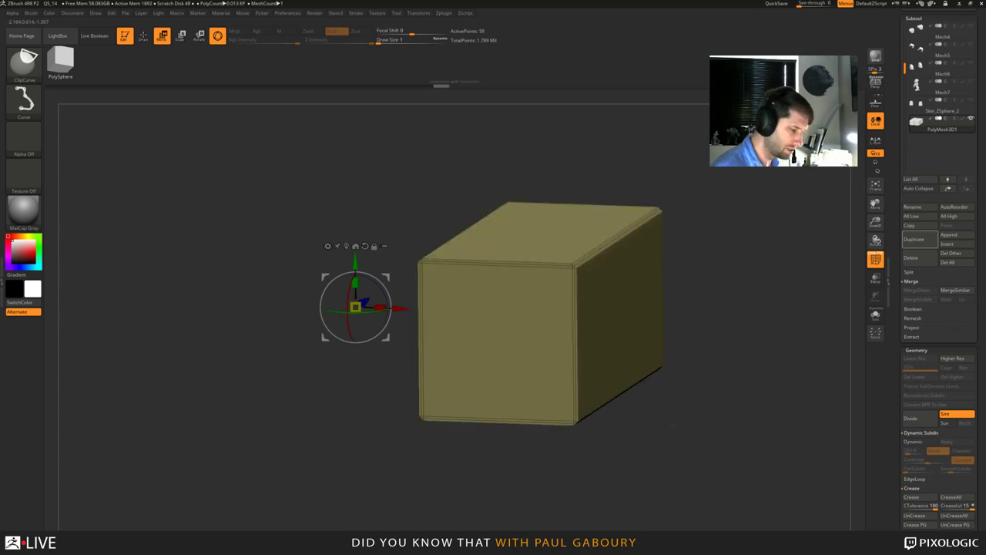
pyautogui.keyDown('ctrl'); pyautogui.keyDown('shift'); pyautogui.moveTo(675, 428); pyautogui.dragTo(697, 450); pyautogui.keyUp('shift'); pyautogui.keyUp('ctrl')
pyautogui.keyDown('shift'); pyautogui.moveTo(686, 441); pyautogui.dragTo(701, 463); pyautogui.keyUp('shift')
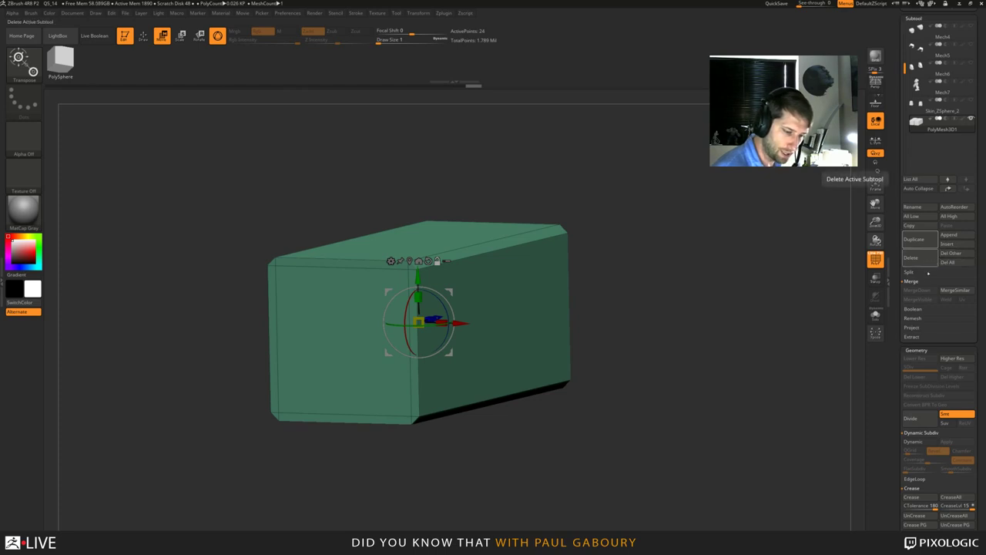
pyautogui.scroll(-5, 981, 363)
pyautogui.scroll(-2, 981, 362)
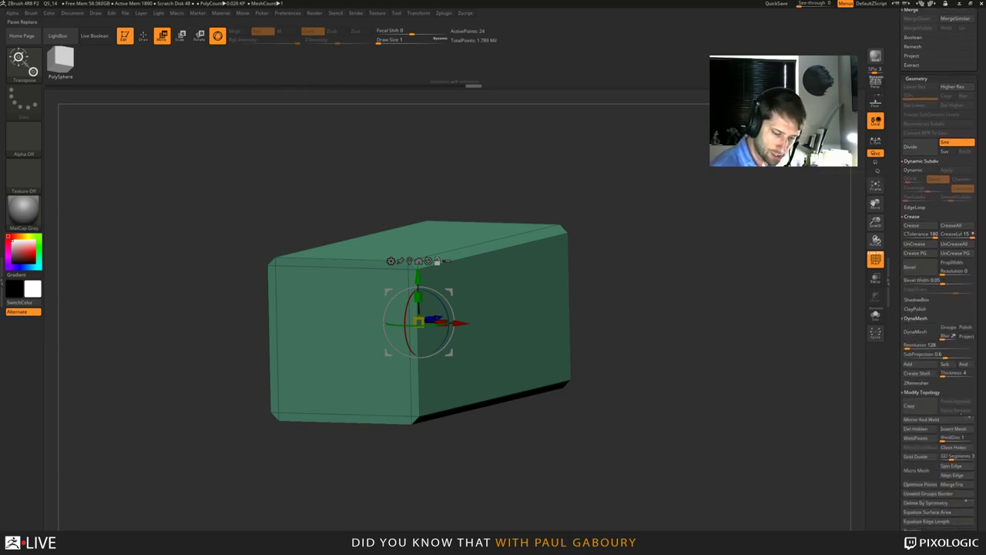
pyautogui.keyDown('alt'); pyautogui.moveTo(539, 323); pyautogui.dragTo(608, 409, button='right'); pyautogui.keyUp('alt')
# Turn on Dynamic Subdiv for the block and insert an IMM Primitives cylinder on its long side face.
pyautogui.press('d')
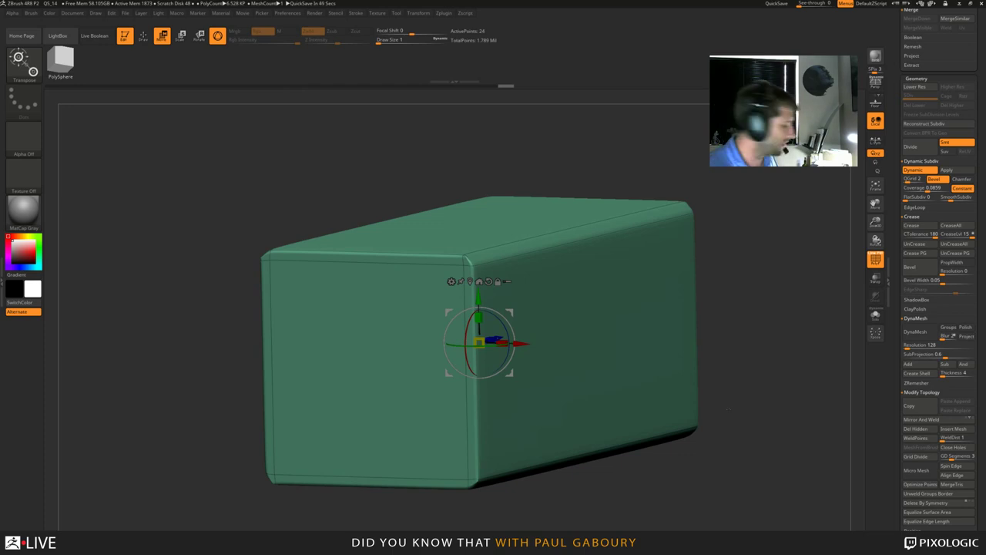
pyautogui.press('b')
pyautogui.press('i')
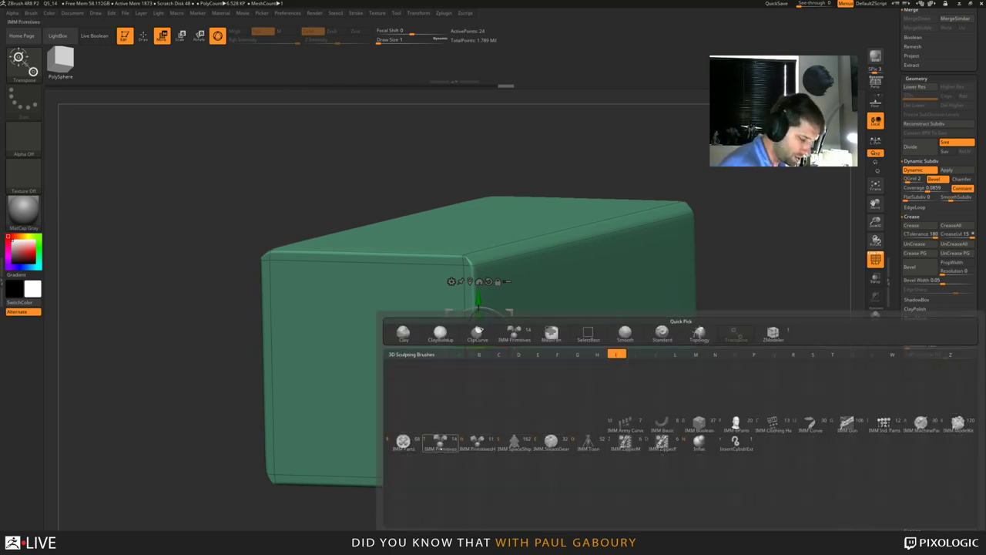
pyautogui.click(440, 441)
pyautogui.click(199, 60)
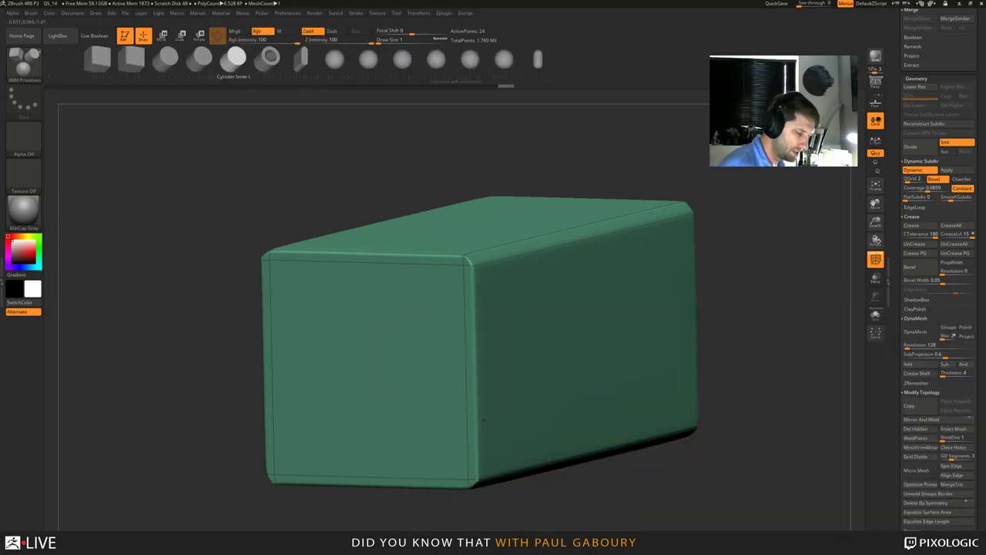
pyautogui.moveTo(600, 353); pyautogui.dragTo(608, 405)
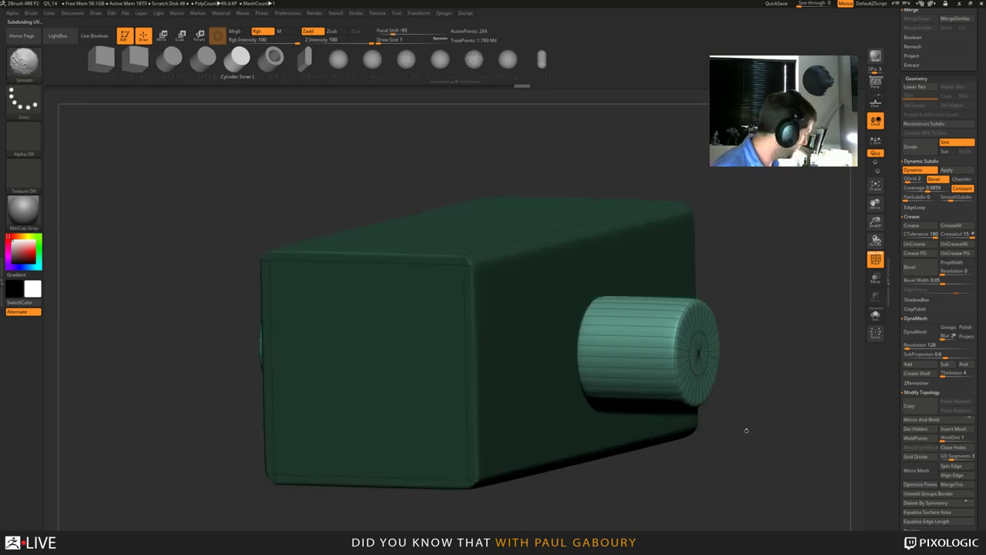
# Hide the polyframe, clear the mask on the block, and lower SmoothSubdiv to its minimum to compare the cylinder's shading.
pyautogui.hotkey('shift', 'f')
pyautogui.keyDown('ctrl'); pyautogui.moveTo(745, 431); pyautogui.dragTo(714, 393); pyautogui.keyUp('ctrl')
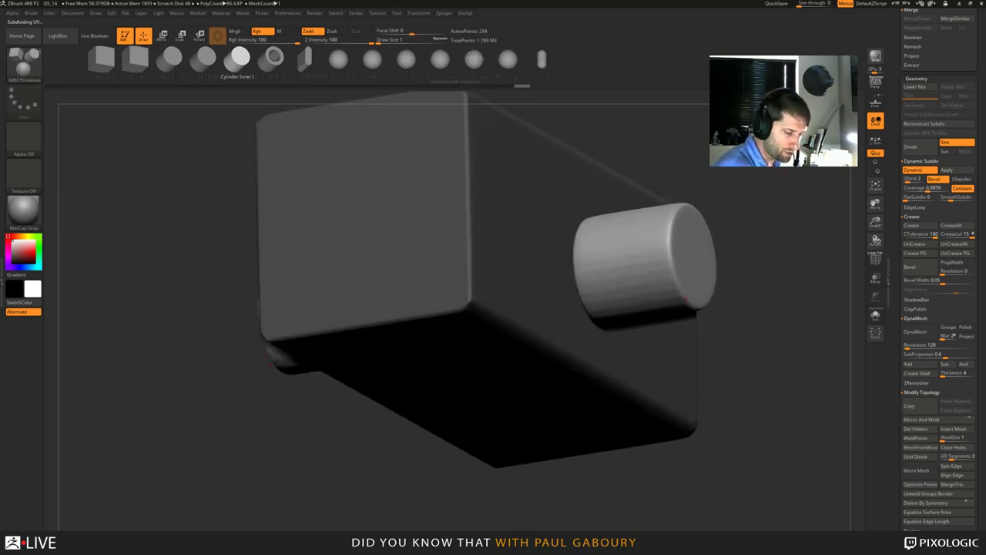
pyautogui.moveTo(759, 331); pyautogui.dragTo(725, 355)
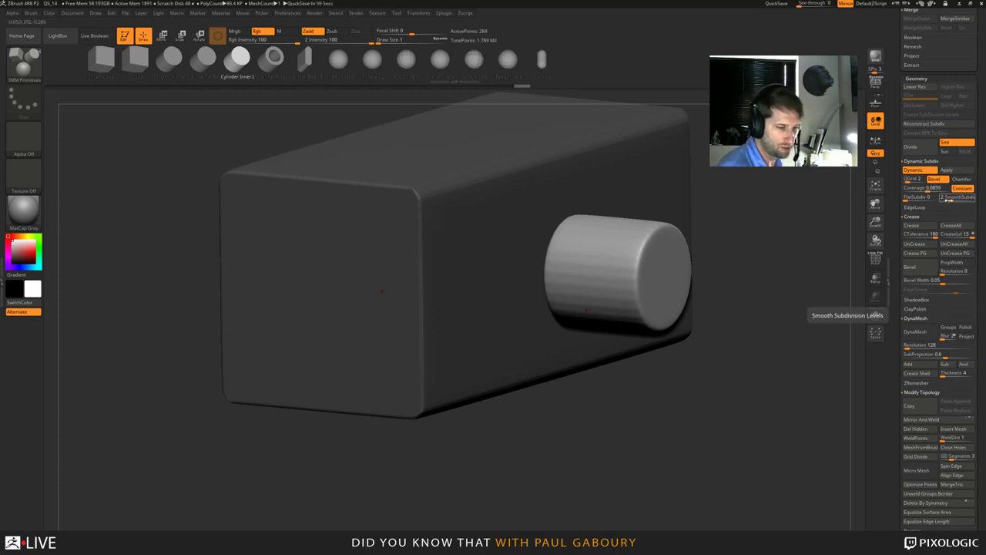
pyautogui.moveTo(953, 200); pyautogui.dragTo(936, 202)
pyautogui.moveTo(720, 422); pyautogui.dragTo(770, 415)
pyautogui.moveTo(678, 420); pyautogui.dragTo(722, 416)
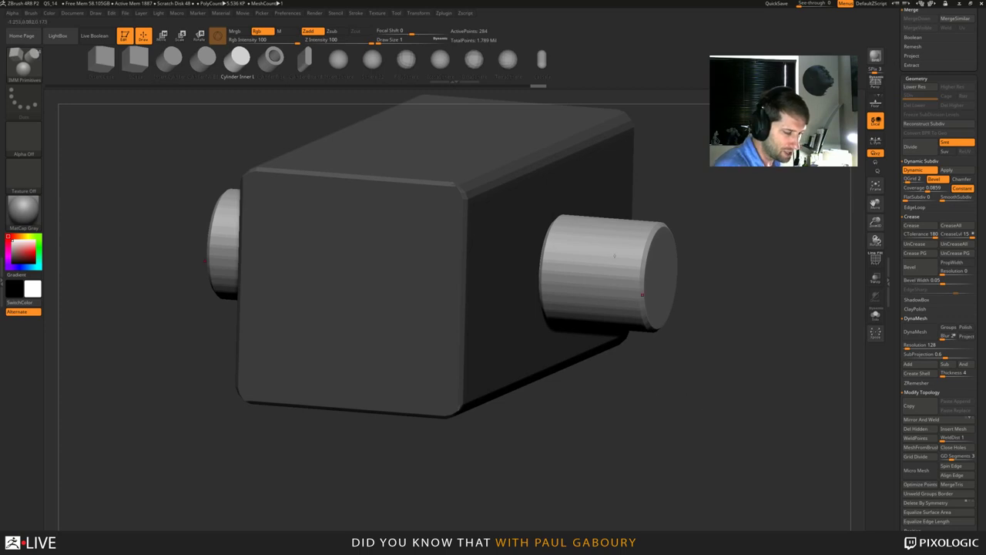
# Undo the smoothing change and the cylinder insertion, switch off Dynamic Subdiv, and show the polyframe again.
pyautogui.hotkey('ctrl', 'z')
pyautogui.hotkey('ctrl', 'z')
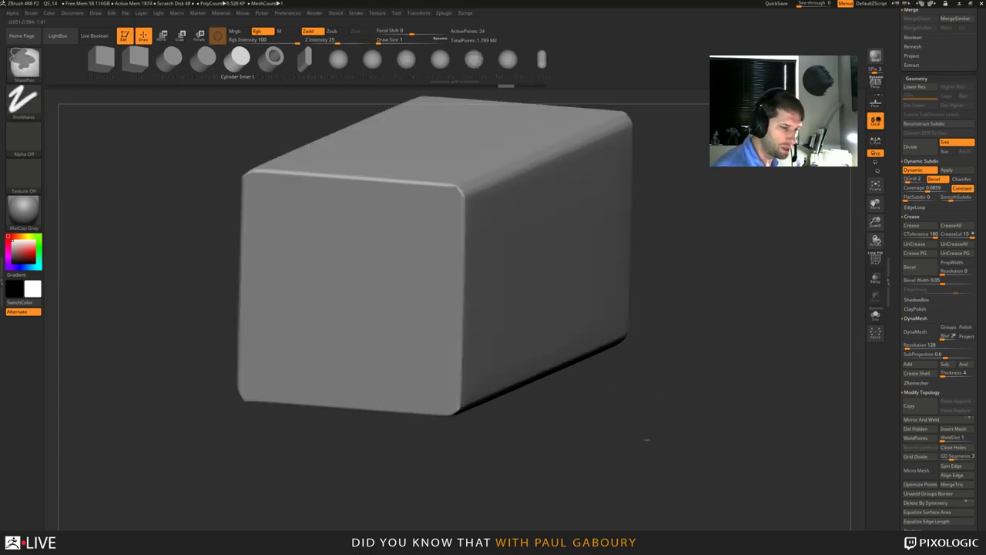
pyautogui.hotkey('shift', 'd')
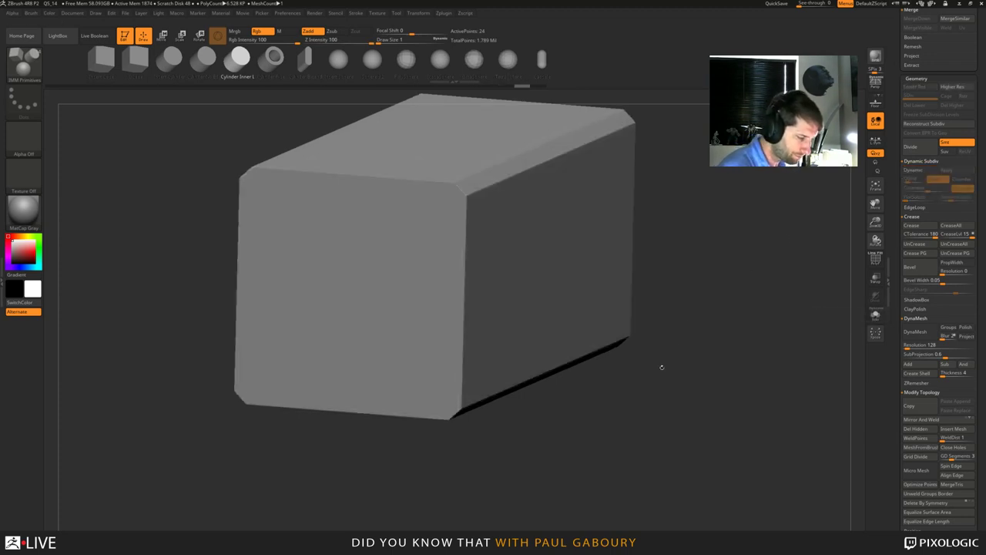
pyautogui.moveTo(661, 367); pyautogui.dragTo(659, 390)
pyautogui.hotkey('shift', 'f')
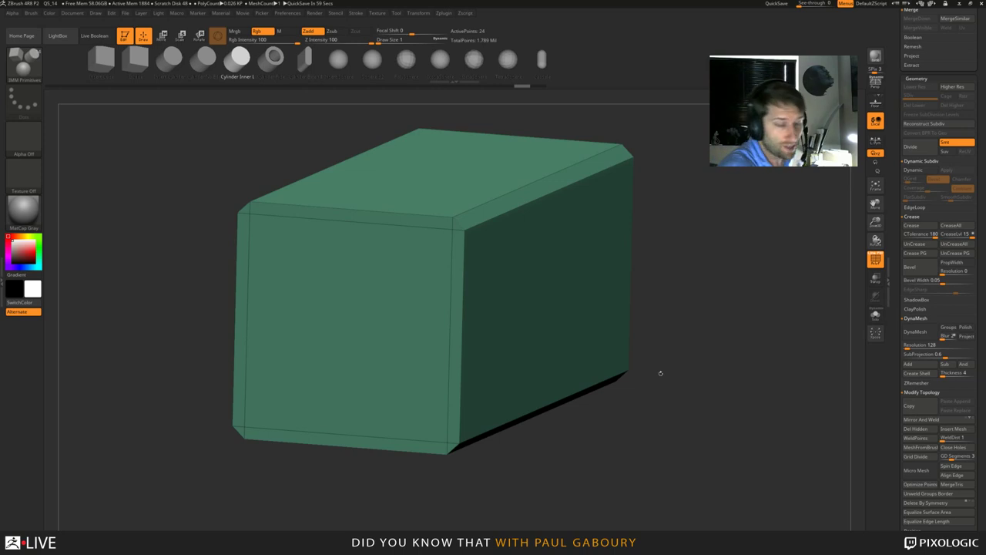
# Switch to the ZModeler brush and set its edge action to Crease with the Edge target.
pyautogui.moveTo(720, 301); pyautogui.dragTo(725, 306)
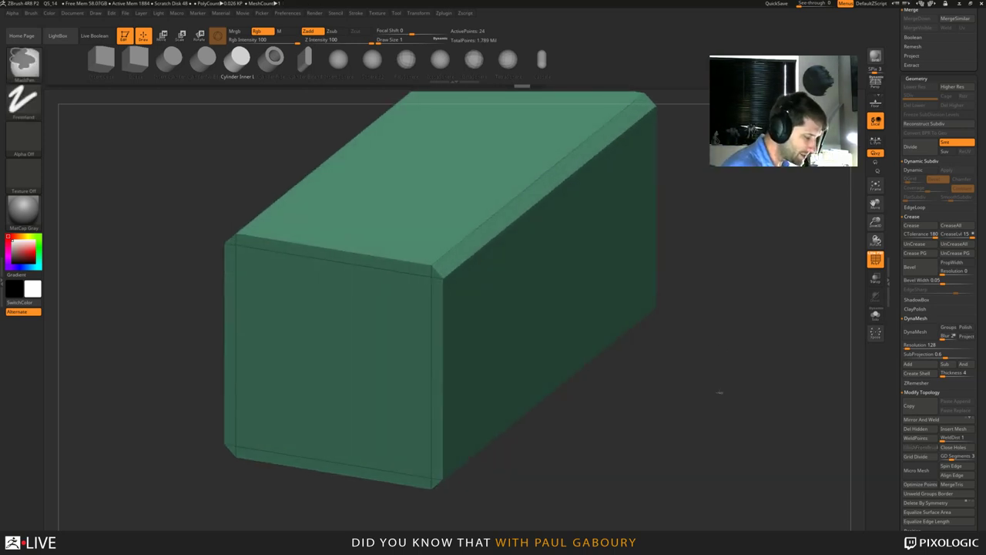
pyautogui.keyDown('ctrl'); pyautogui.moveTo(720, 392); pyautogui.dragTo(719, 362, button='right'); pyautogui.keyUp('ctrl')
pyautogui.keyDown('alt'); pyautogui.moveTo(497, 301); pyautogui.dragTo(453, 331, button='right'); pyautogui.keyUp('alt')
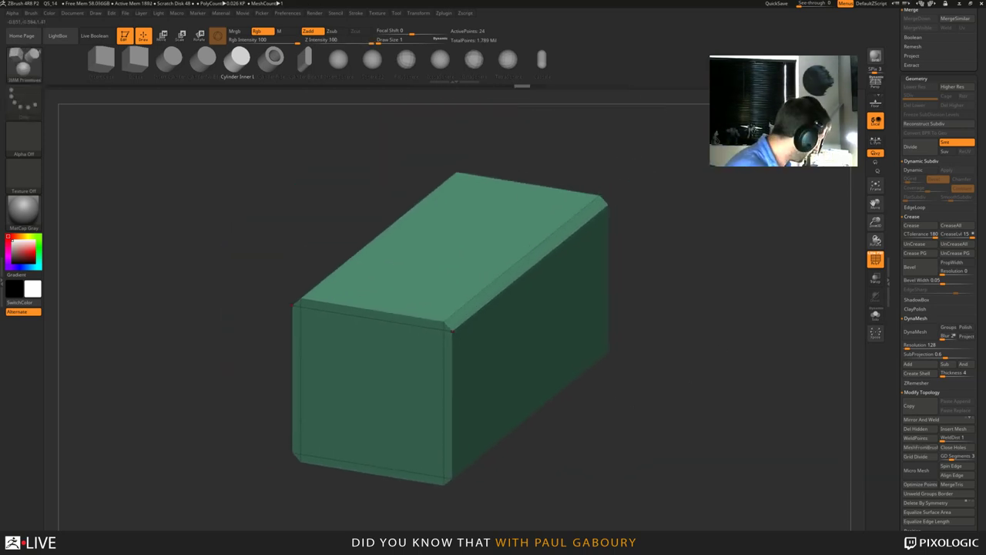
pyautogui.press('b')
pyautogui.press('z')
pyautogui.press('m')
pyautogui.press('space')
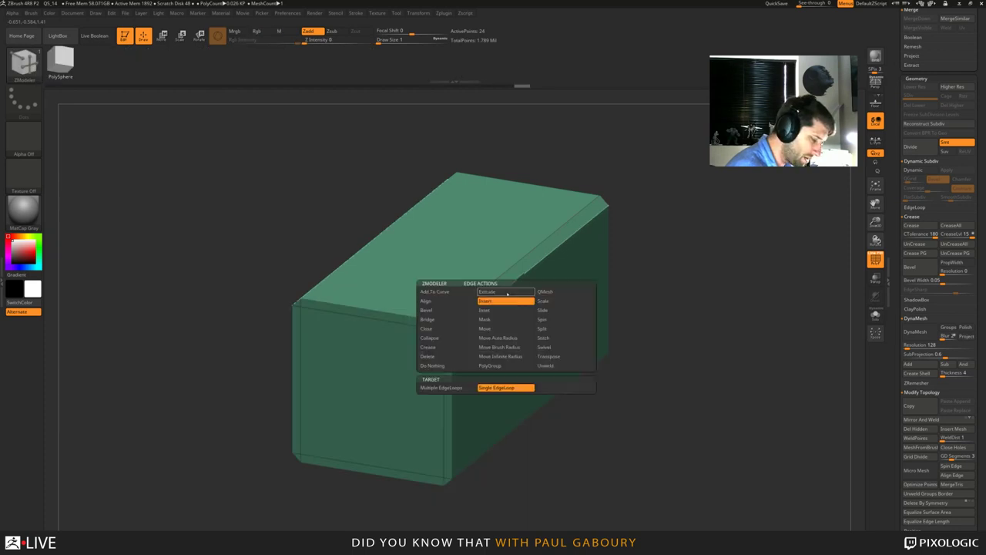
pyautogui.click(448, 347)
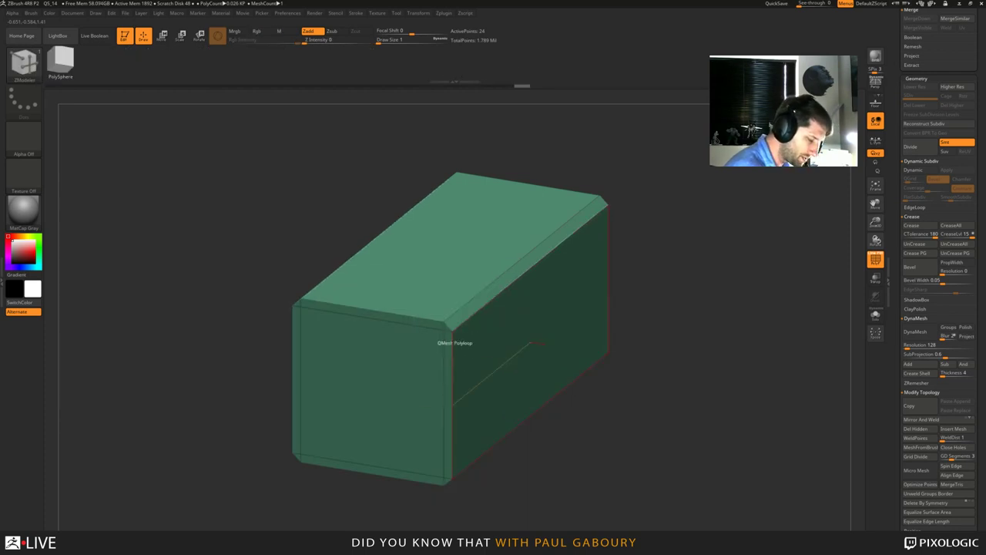
pyautogui.press('space')
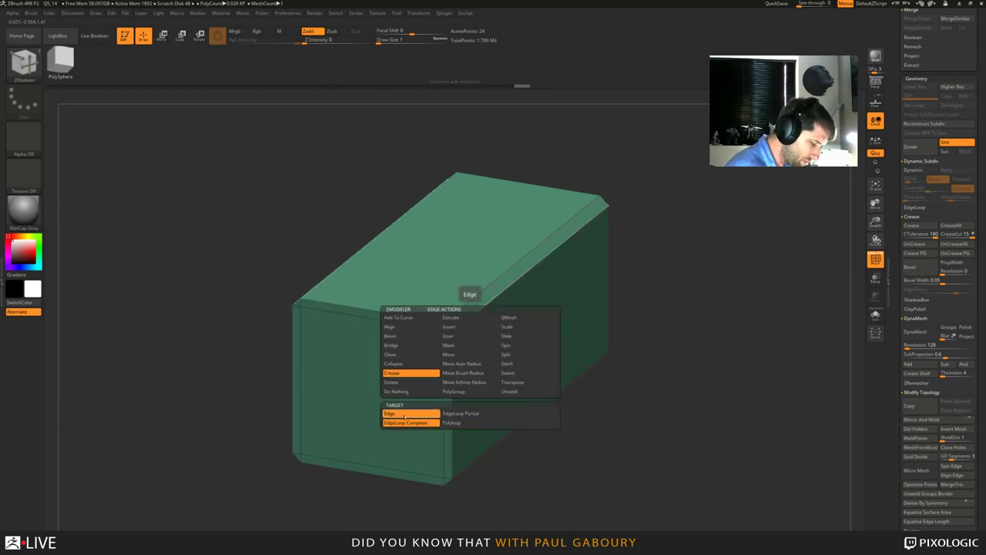
pyautogui.click(403, 416)
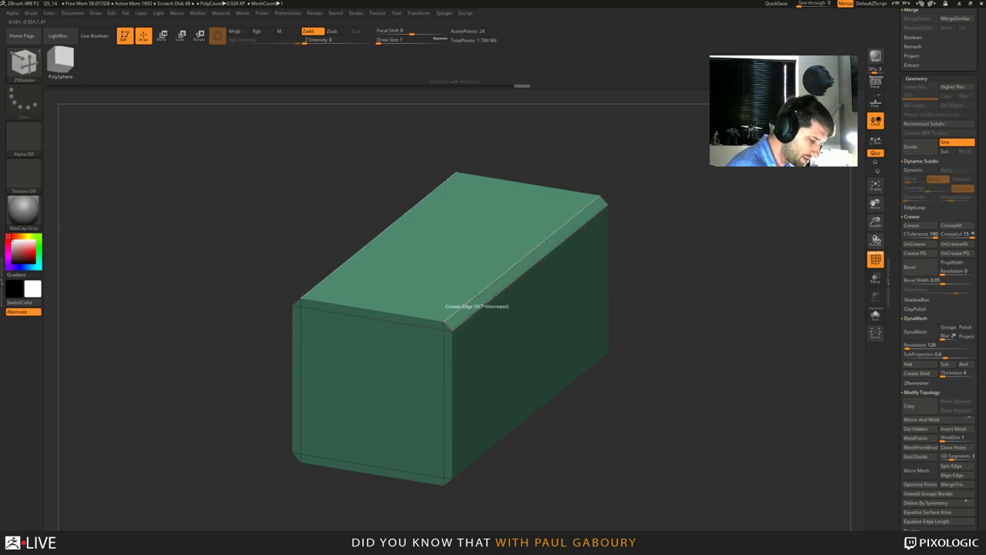
# Crease the edges around the block's upper face, including the short corner edge of the chamfer.
pyautogui.click(478, 293)
pyautogui.click(450, 325)
pyautogui.moveTo(655, 239); pyautogui.dragTo(588, 253)
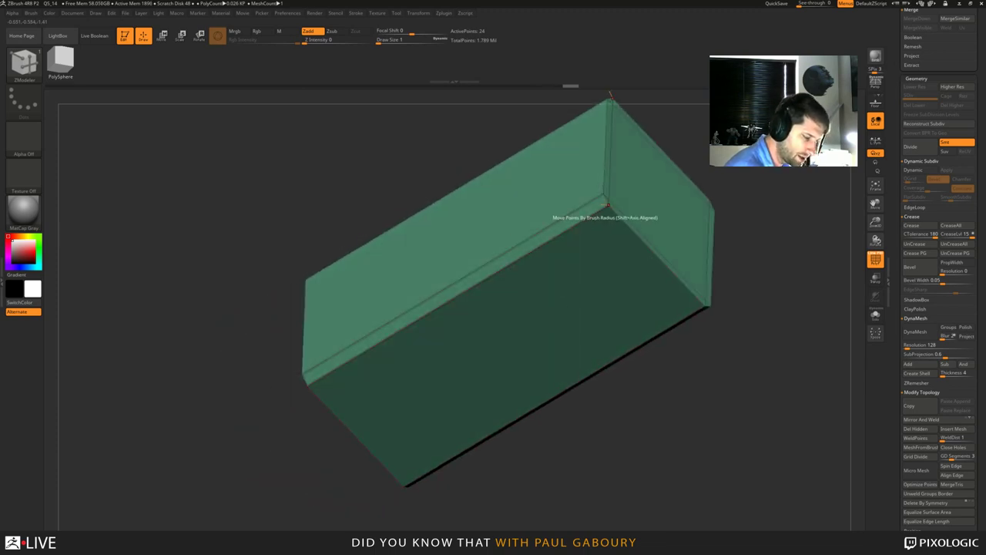
pyautogui.click(578, 383)
pyautogui.moveTo(555, 432); pyautogui.dragTo(647, 379)
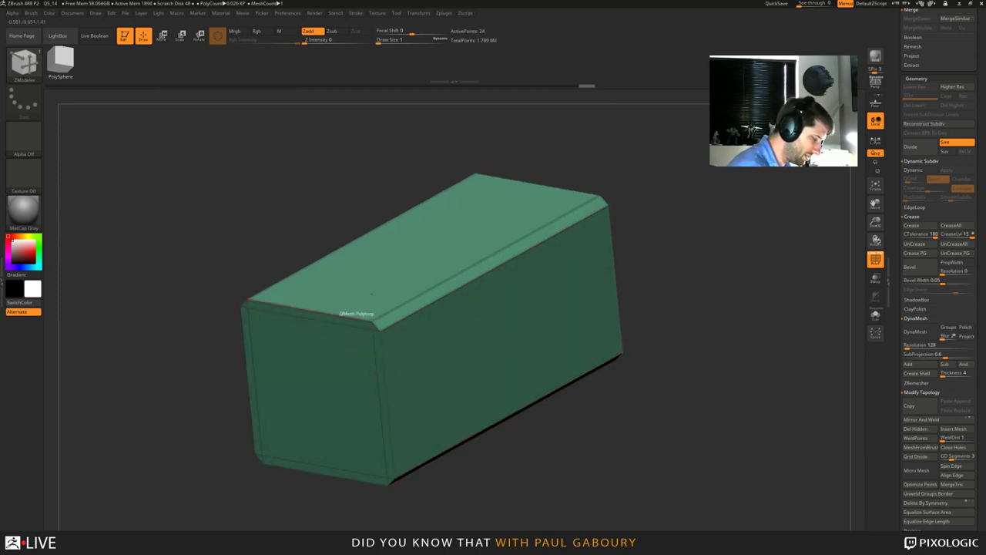
pyautogui.keyDown('alt'); pyautogui.moveTo(667, 403); pyautogui.dragTo(698, 394); pyautogui.keyUp('alt')
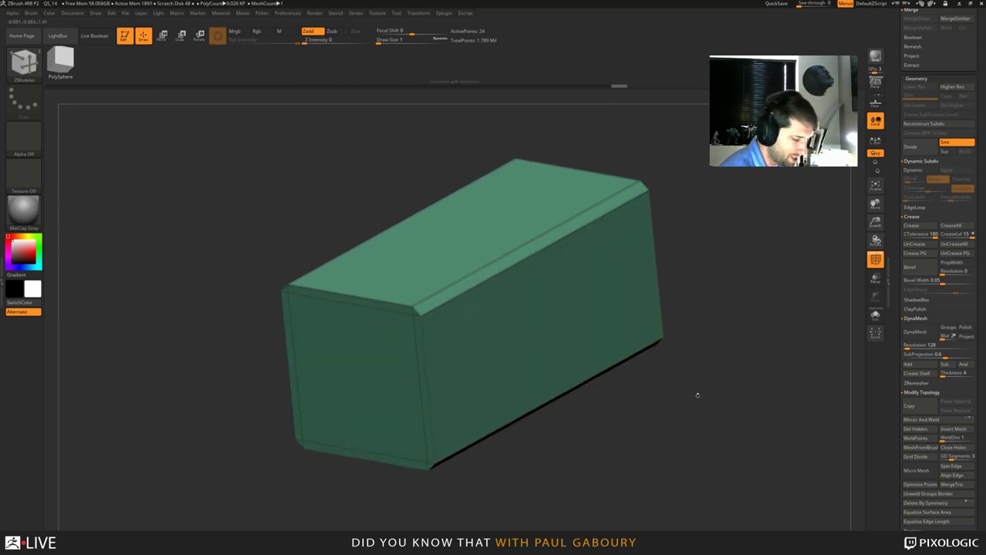
pyautogui.keyDown('ctrl'); pyautogui.moveTo(697, 395); pyautogui.dragTo(692, 455, button='right'); pyautogui.keyUp('ctrl')
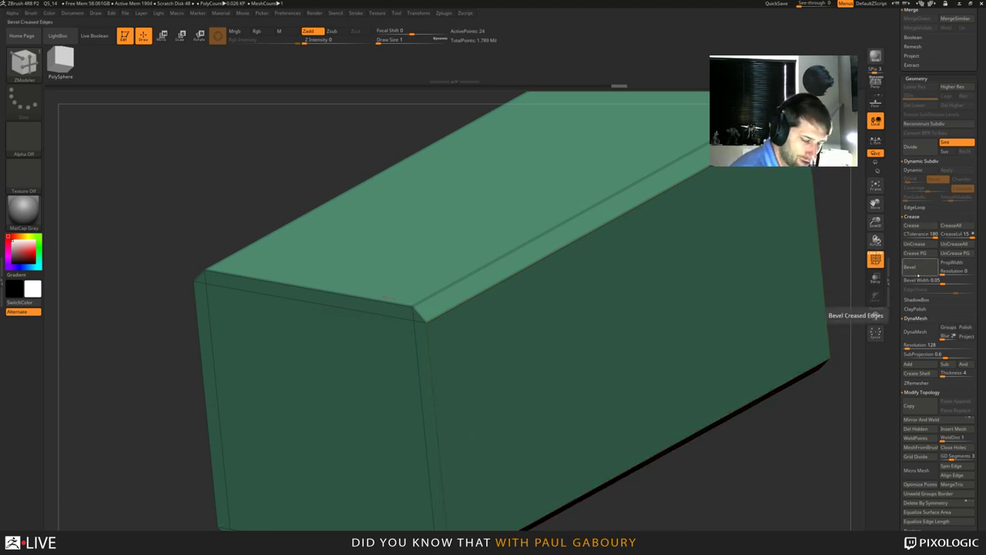
# Bevel the creased edges with PropWidth enabled, reduce Bevel Width to 0.01822, and undo the bevel.
pyautogui.click(954, 263)
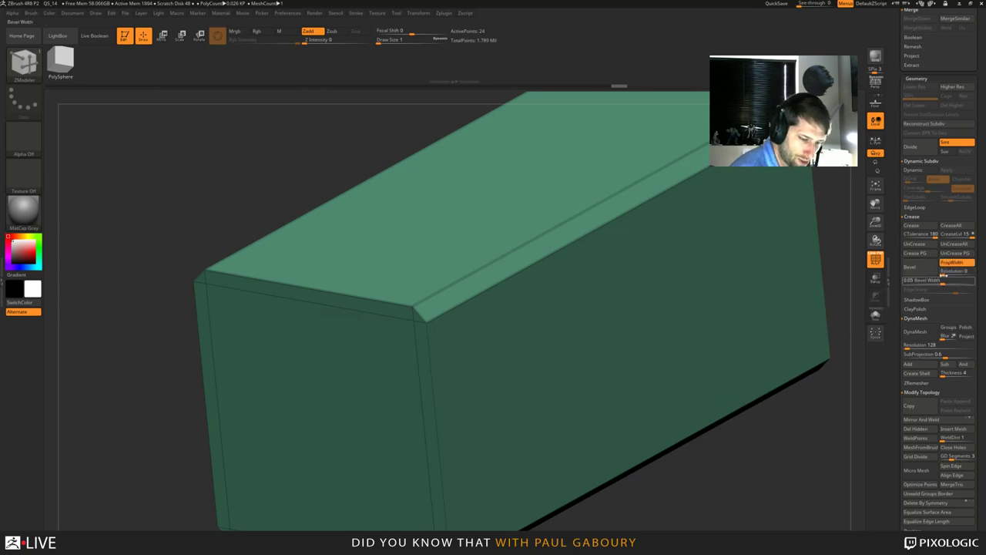
pyautogui.click(919, 268)
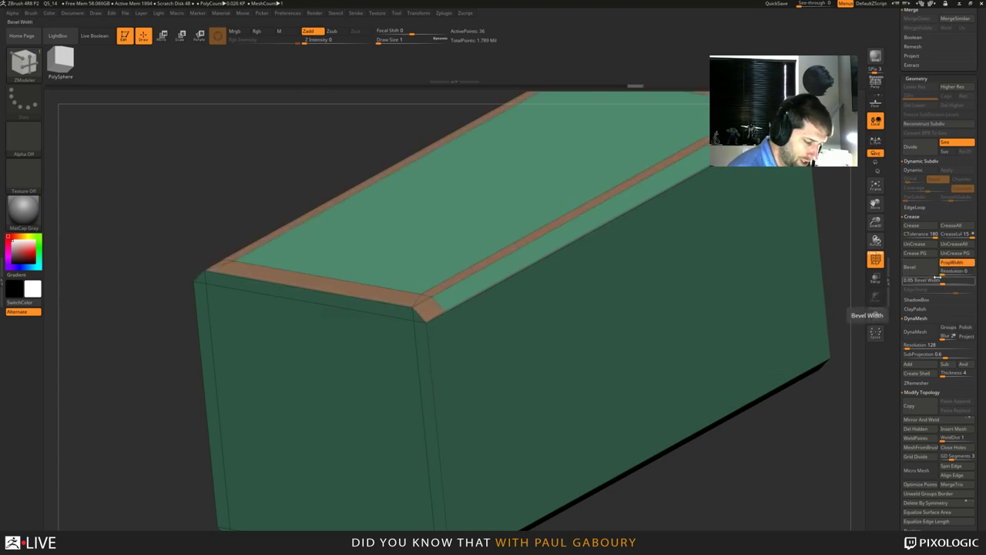
pyautogui.moveTo(942, 271)
pyautogui.mouseDown()
pyautogui.moveTo(968, 275)
pyautogui.moveTo(934, 282)
pyautogui.mouseUp()
pyautogui.hotkey('ctrl', 'z')
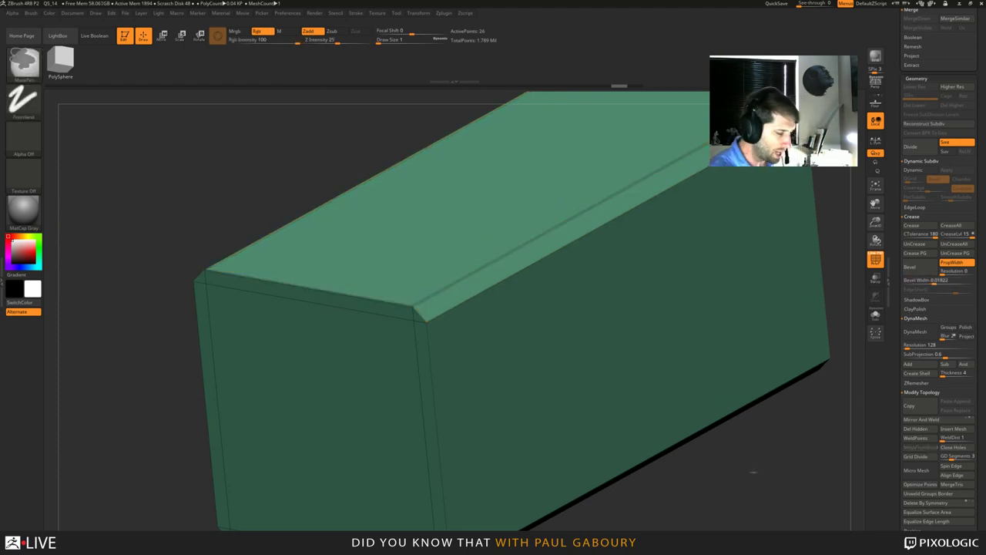
# Crease the vertical corner edge between the chamfer and the long side face with ZModeler, and bevel the creased edges again.
pyautogui.press('b')
pyautogui.press('z')
pyautogui.press('m')
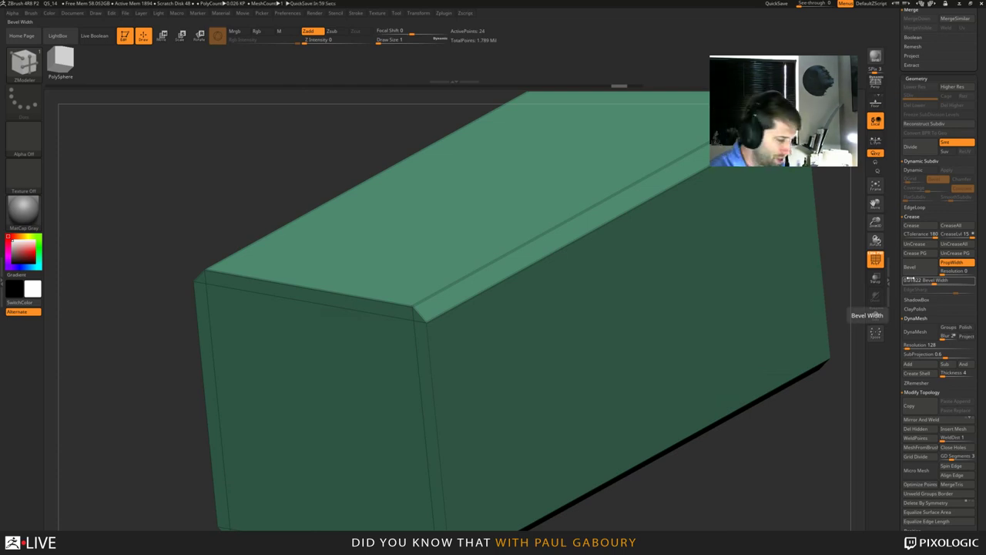
pyautogui.click(485, 419)
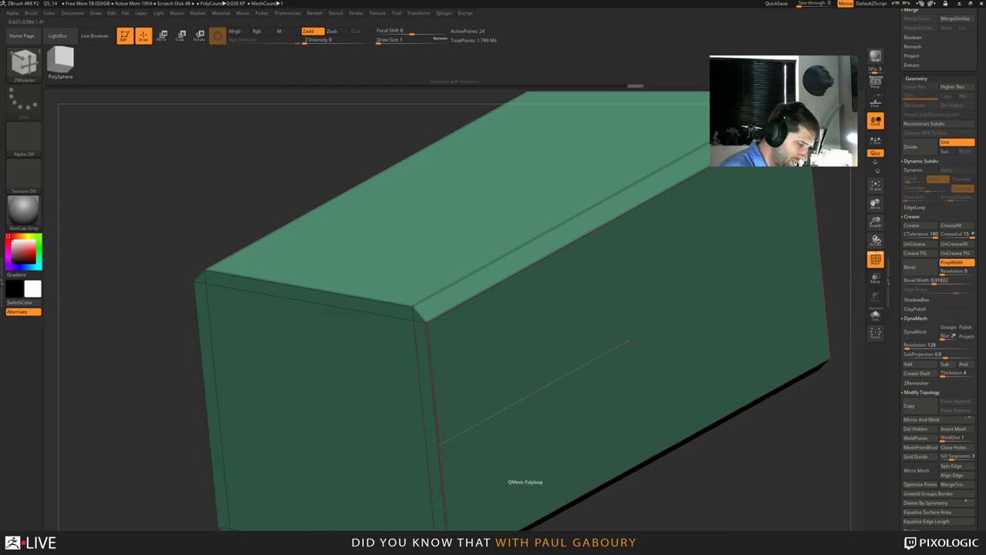
pyautogui.keyDown('alt'); pyautogui.moveTo(525, 473); pyautogui.dragTo(526, 313, button='right'); pyautogui.keyUp('alt')
pyautogui.click(449, 492)
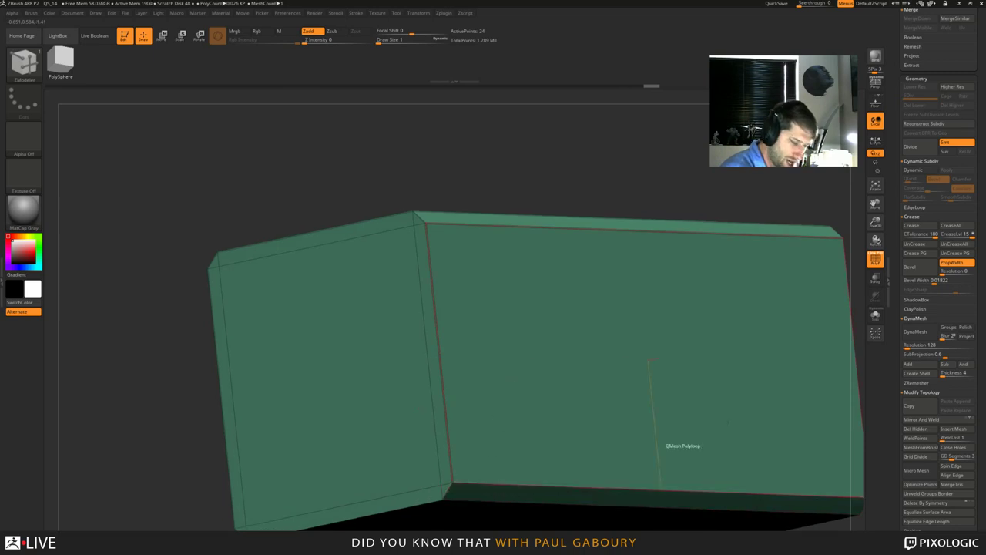
pyautogui.click(912, 267)
# Inspect the bevelled chamfer corner from several angles and undo the crease bevel.
pyautogui.moveTo(454, 248); pyautogui.dragTo(505, 331, button='right')
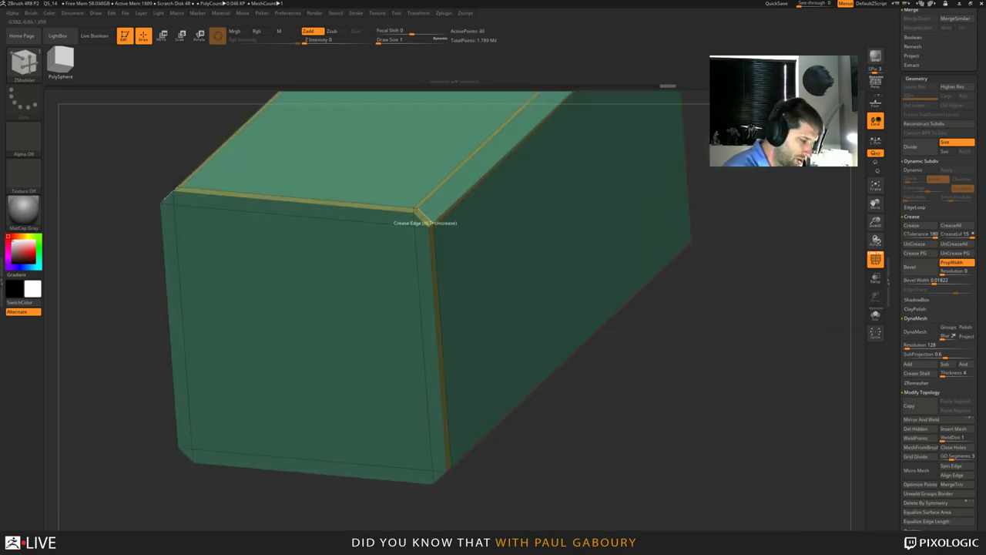
pyautogui.moveTo(616, 513)
pyautogui.mouseDown(button='right')
pyautogui.moveTo(600, 471)
pyautogui.moveTo(624, 476)
pyautogui.mouseUp(button='right')
pyautogui.hotkey('ctrl', 'z')
pyautogui.press('ctrl')
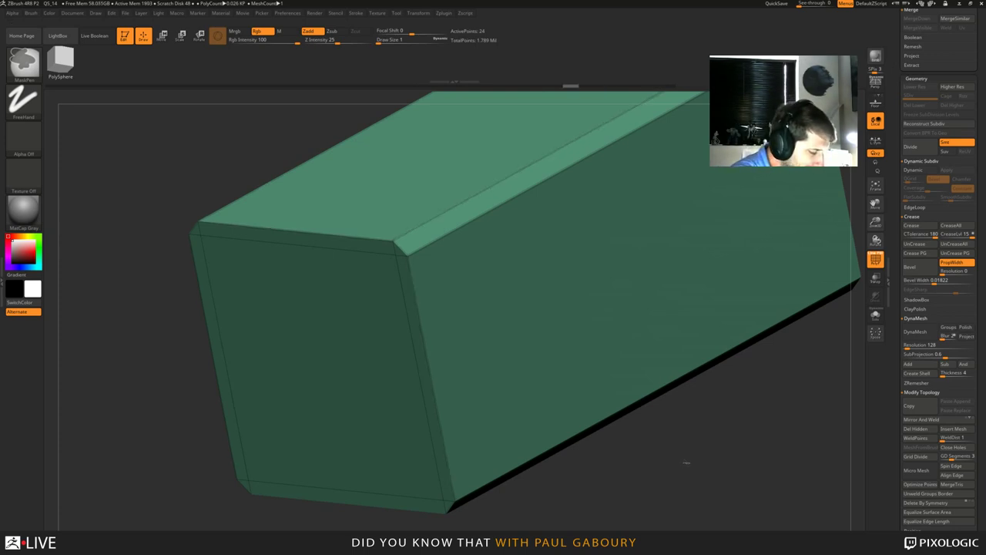
# Set the ZModeler edge action to Add To Curve with the Edge target.
pyautogui.moveTo(686, 459)
pyautogui.keyDown('alt'); pyautogui.mouseDown(button='right')
pyautogui.moveTo(668, 495)
pyautogui.moveTo(655, 451)
pyautogui.moveTo(671, 465)
pyautogui.mouseUp(button='right'); pyautogui.keyUp('alt')
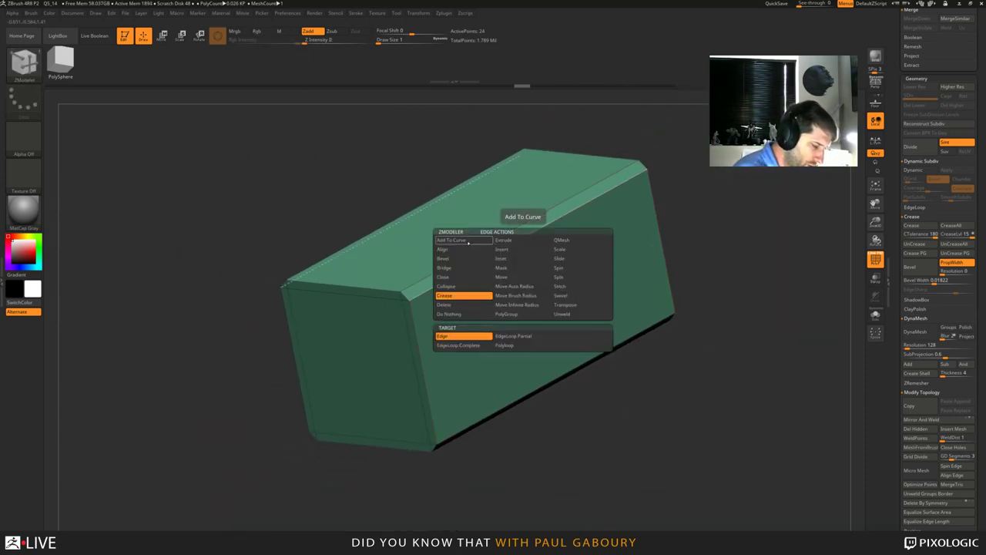
pyautogui.click(462, 240)
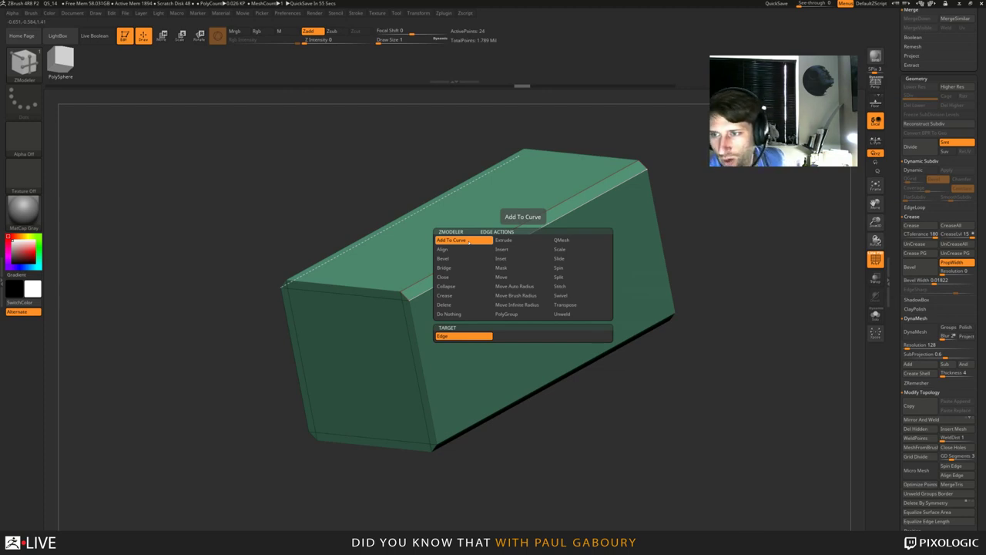
pyautogui.press('space')
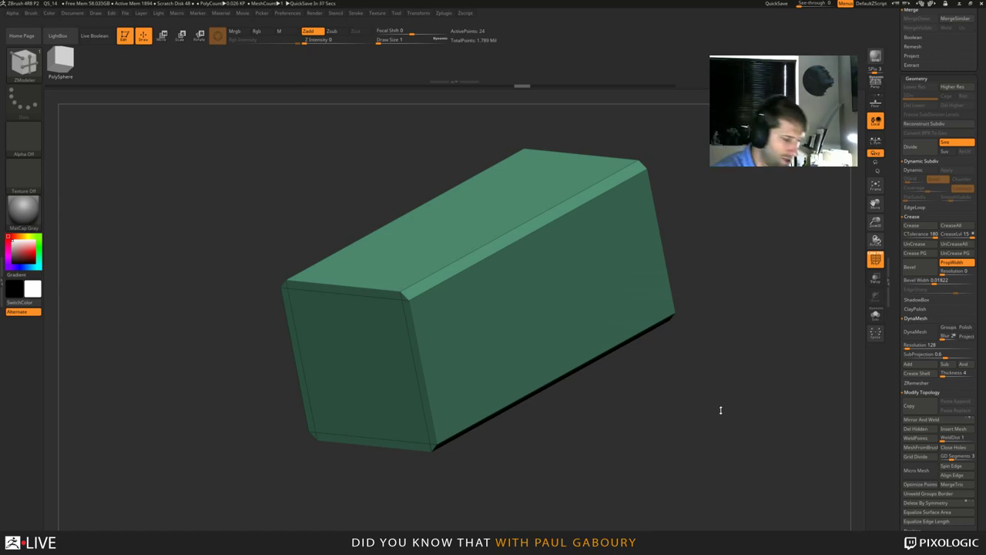
# Add the long chamfer edges and the edges around the block's front end face to curves with ZModeler.
pyautogui.moveTo(720, 407); pyautogui.dragTo(696, 390)
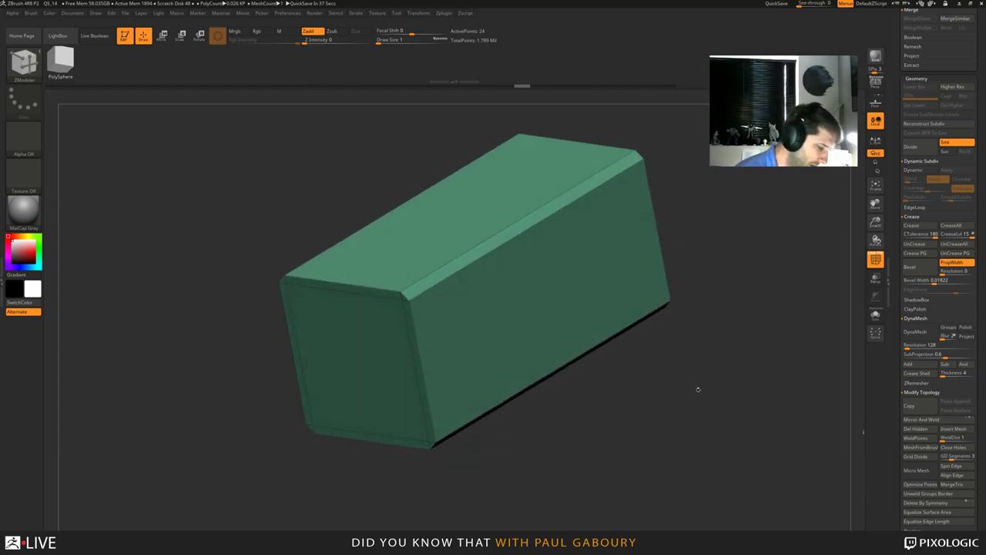
pyautogui.click(487, 248)
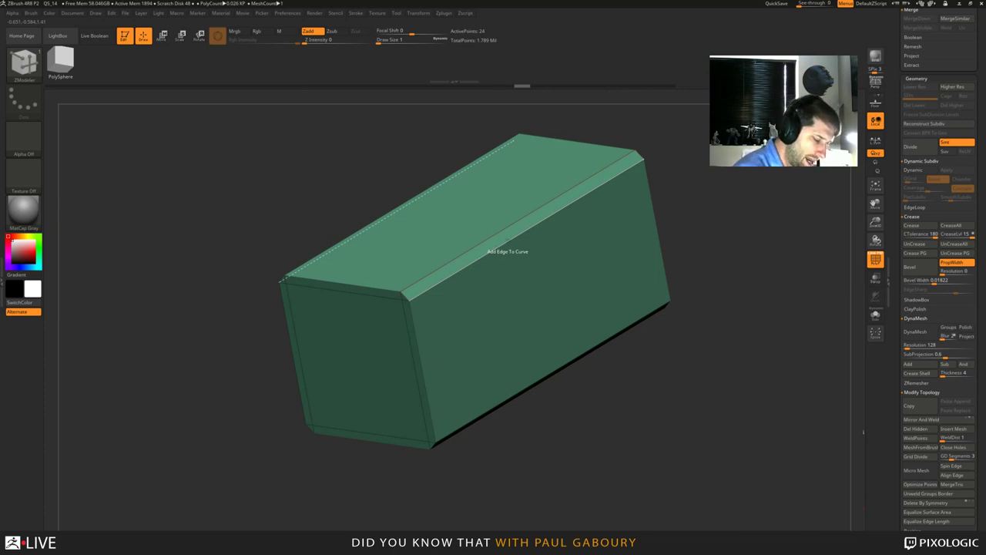
pyautogui.click(497, 244)
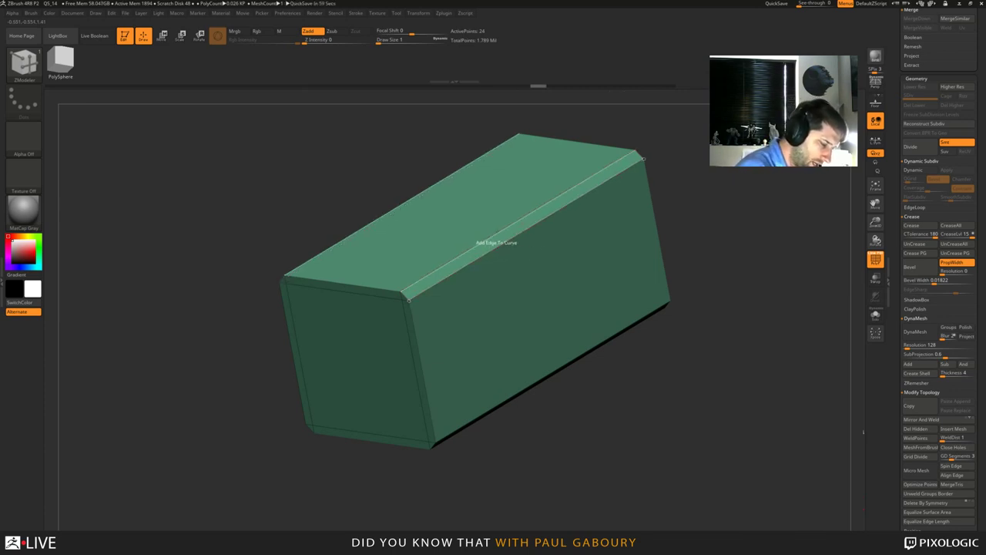
pyautogui.click(497, 235)
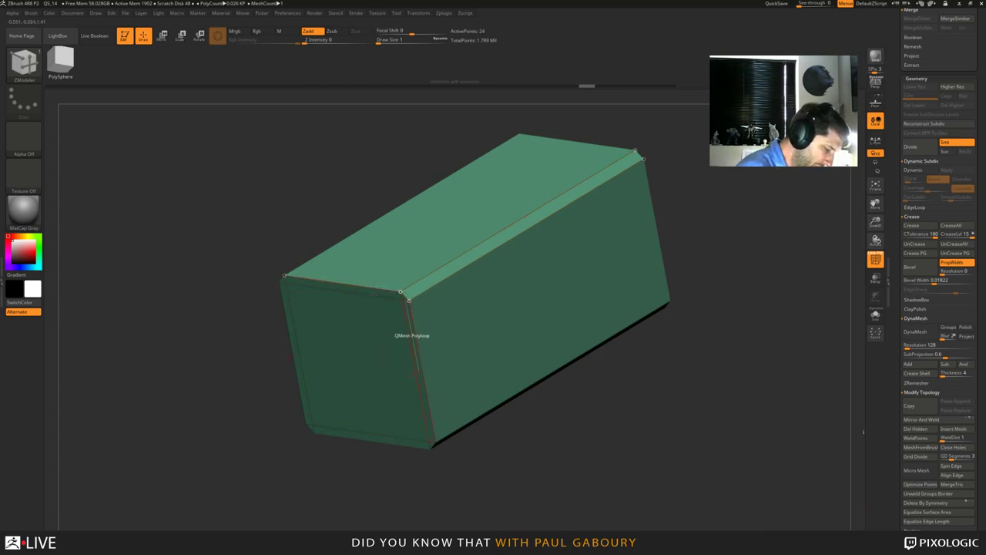
pyautogui.click(413, 351)
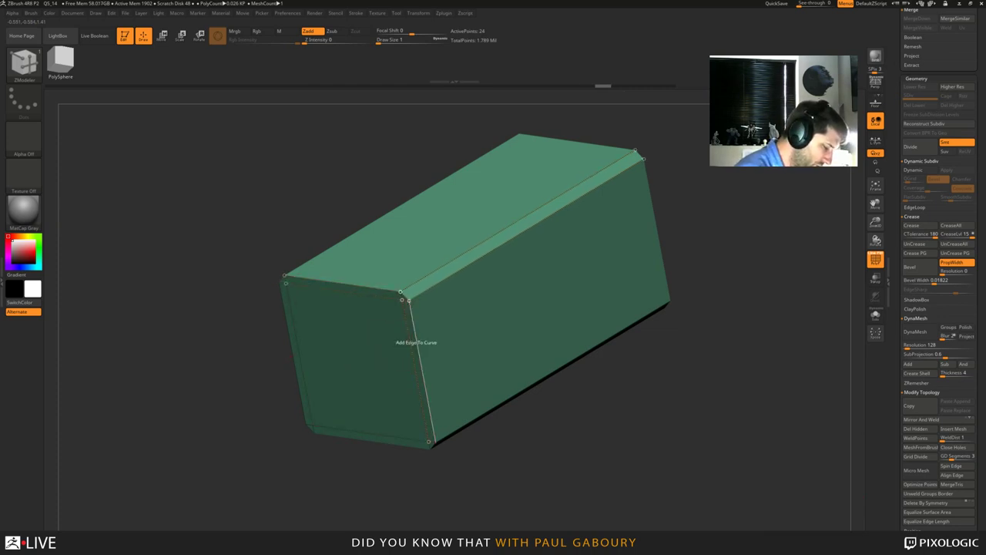
pyautogui.click(418, 348)
pyautogui.moveTo(493, 462); pyautogui.dragTo(601, 462)
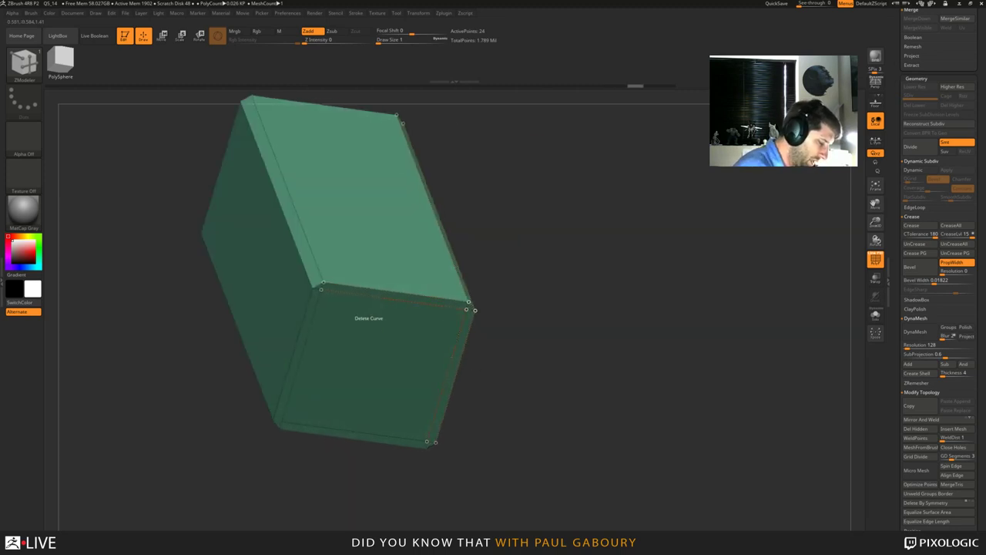
pyautogui.click(313, 257)
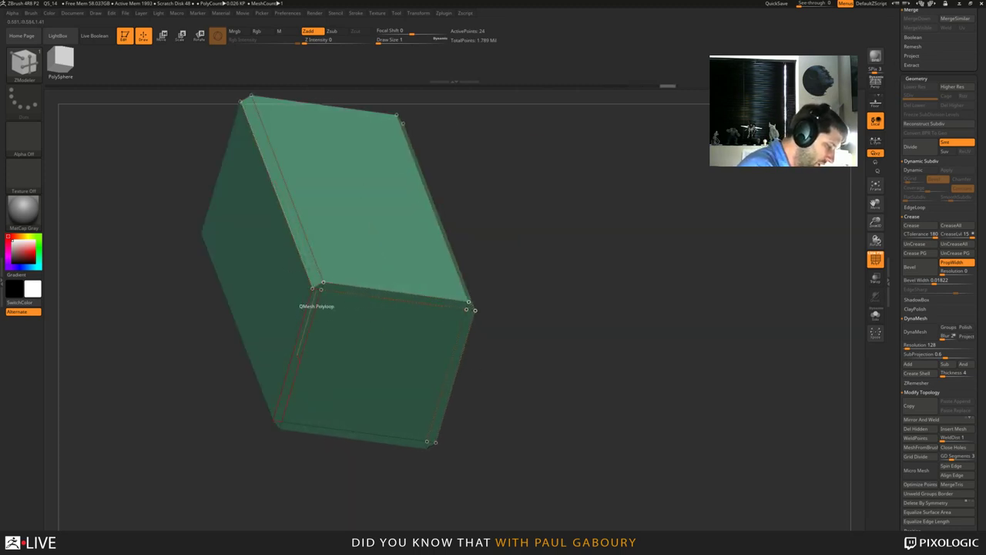
pyautogui.moveTo(594, 355); pyautogui.dragTo(537, 359)
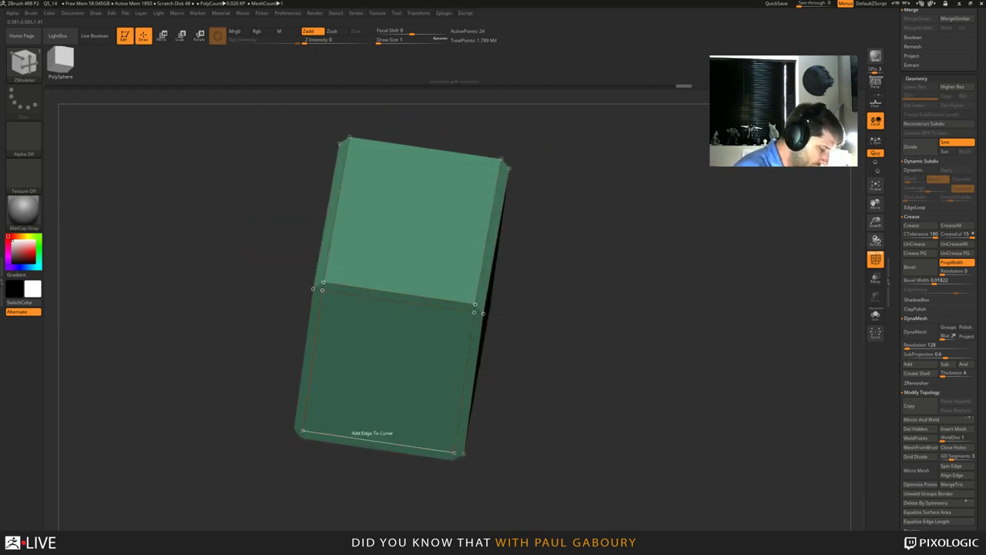
pyautogui.moveTo(550, 458); pyautogui.dragTo(532, 416)
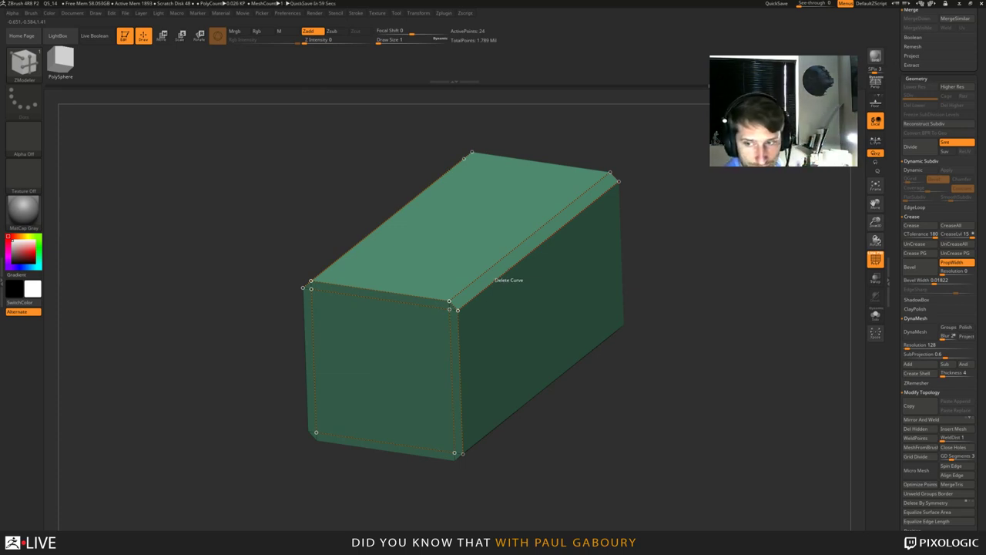
# Set the ZModeler curve action to Bevel with the All Curves target and bevel the curves on the block.
pyautogui.press('space')
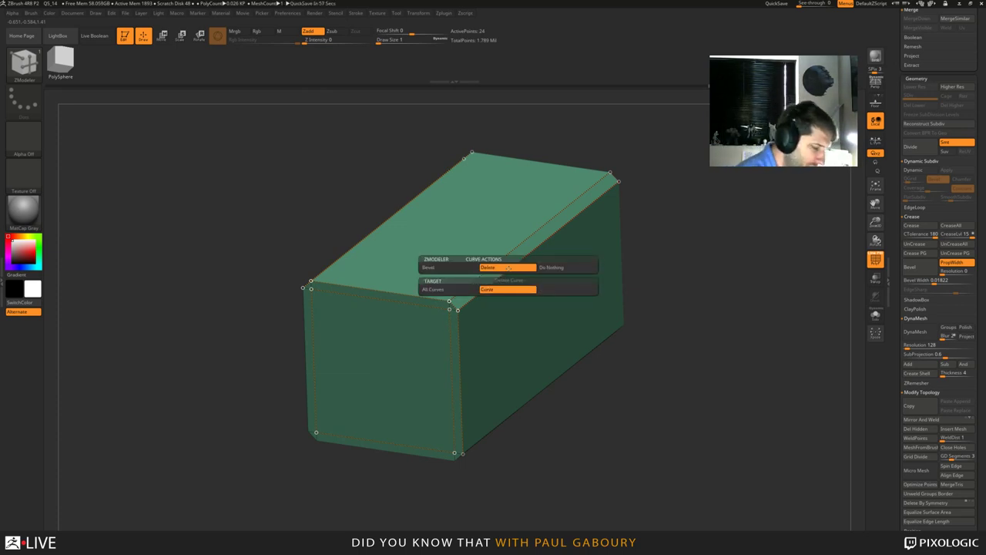
pyautogui.click(448, 268)
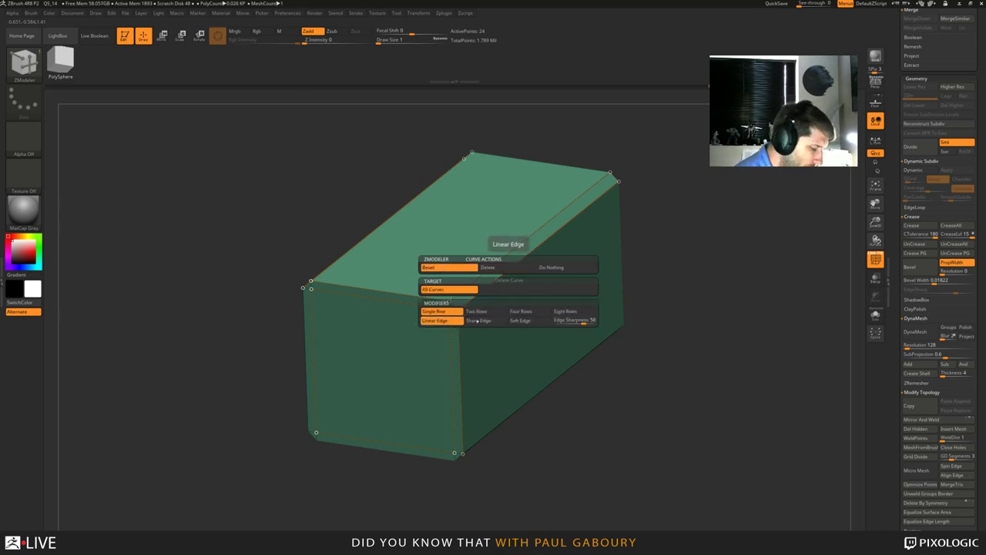
pyautogui.click(551, 320)
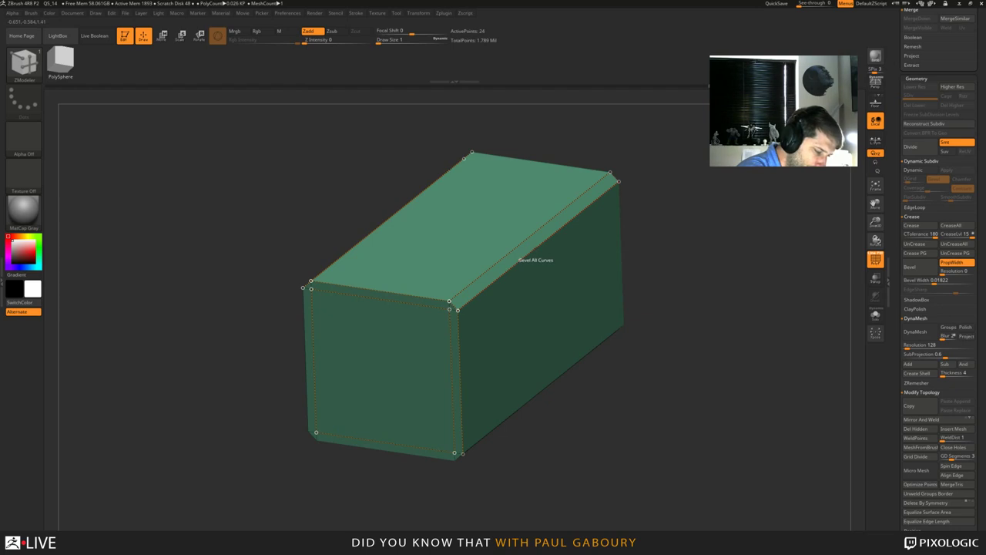
pyautogui.moveTo(518, 263)
pyautogui.mouseDown()
pyautogui.moveTo(532, 264)
pyautogui.moveTo(510, 260)
pyautogui.mouseUp()
pyautogui.press('b')
pyautogui.press('s')
pyautogui.press('t')
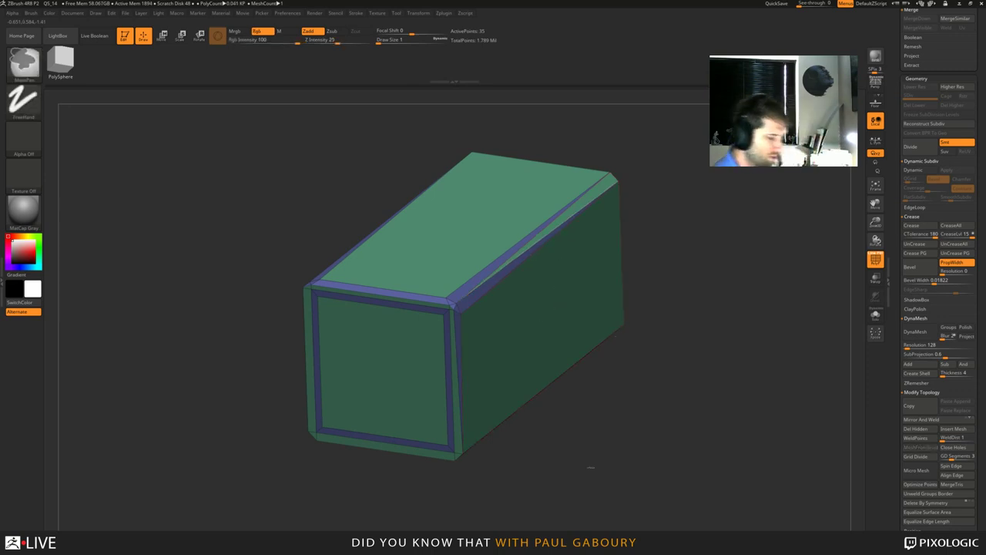
# Undo the curve bevel and delete the curves from the block.
pyautogui.hotkey('shift', 'f')
pyautogui.press('b')
pyautogui.press('z')
pyautogui.press('m')
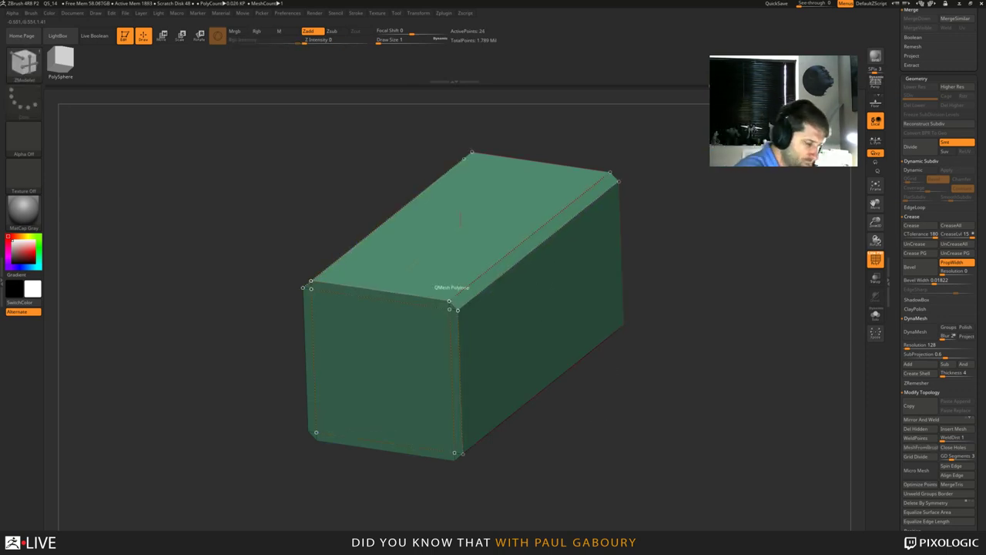
pyautogui.click(359, 14)
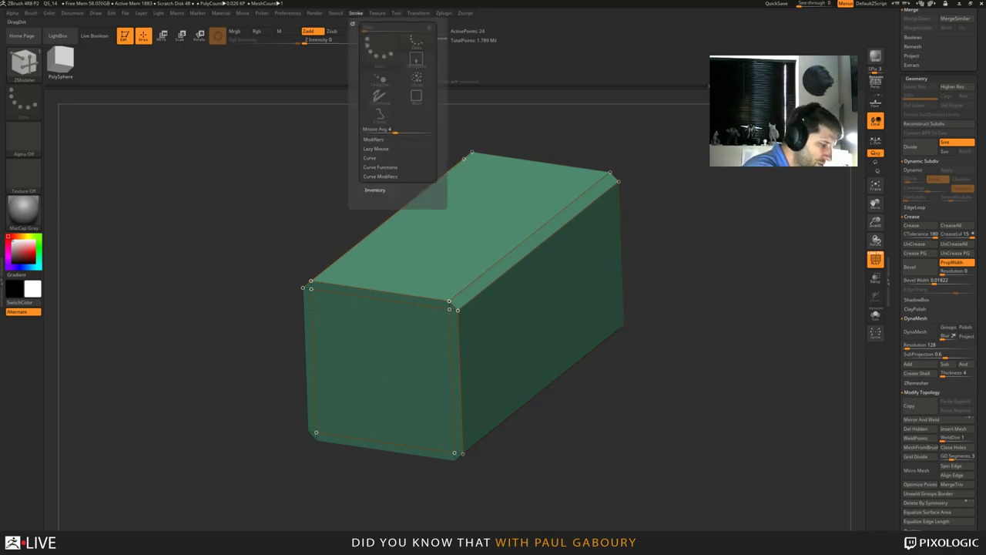
pyautogui.click(380, 167)
pyautogui.click(388, 178)
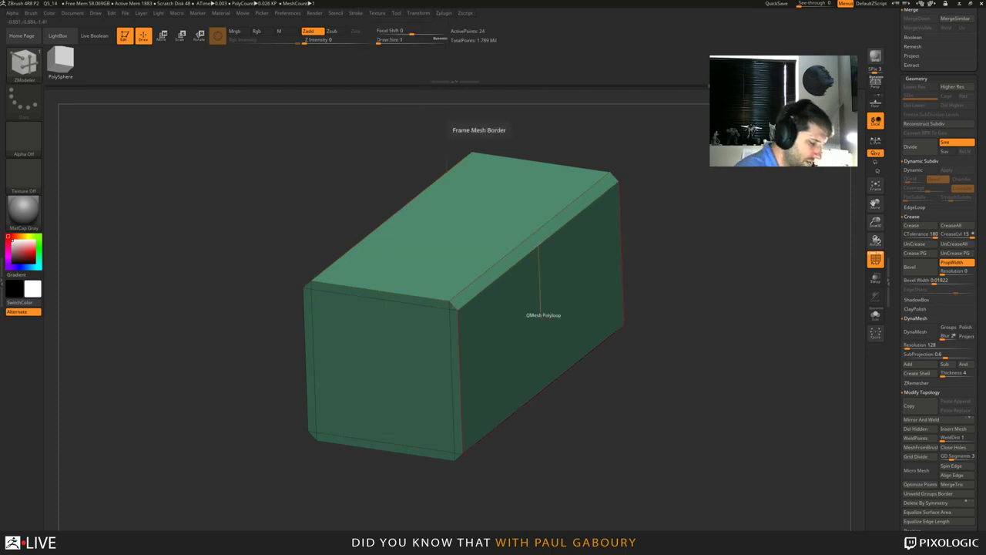
# Set the ZModeler polygon action to PolyGroup with the Flat Island target and assign a polygroup to the block's end face.
pyautogui.moveTo(589, 459)
pyautogui.mouseDown(button='right')
pyautogui.moveTo(536, 468)
pyautogui.moveTo(578, 470)
pyautogui.mouseUp(button='right')
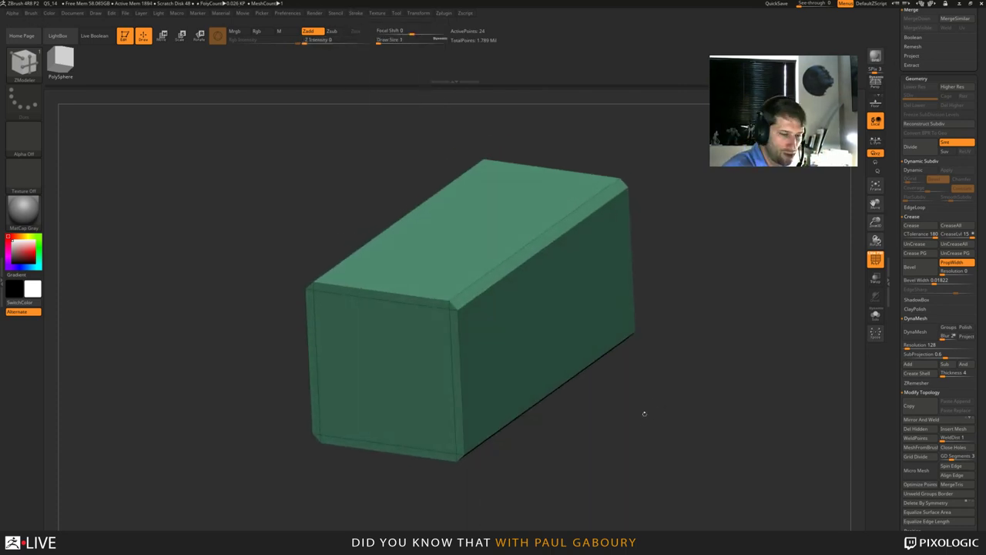
pyautogui.moveTo(731, 320); pyautogui.dragTo(689, 309)
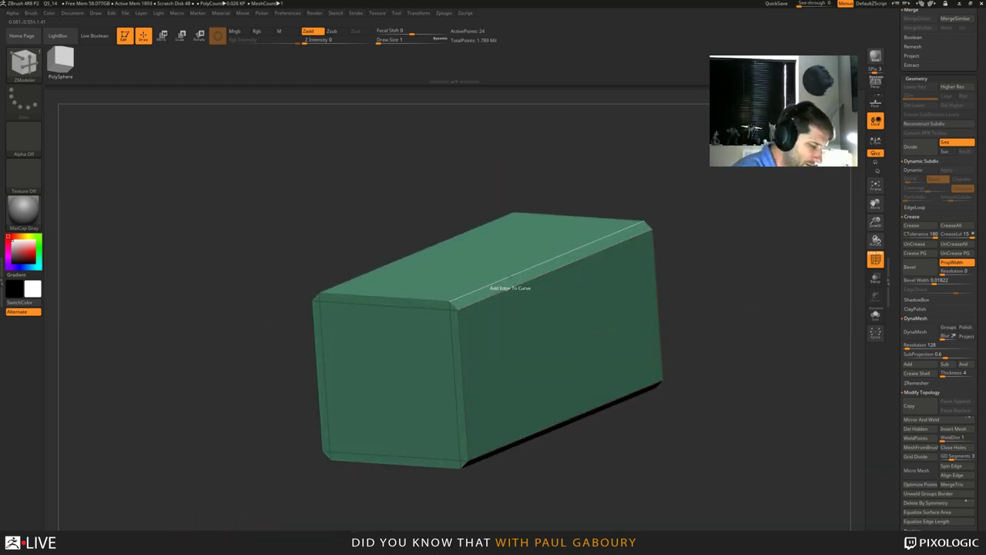
pyautogui.moveTo(555, 470); pyautogui.dragTo(613, 447)
pyautogui.moveTo(505, 347); pyautogui.dragTo(532, 356, button='right')
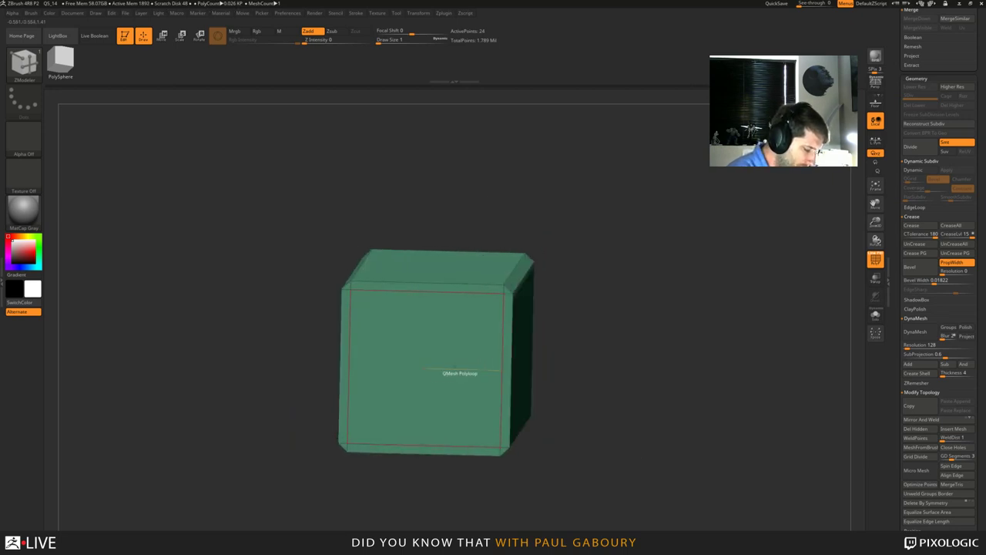
pyautogui.press('space')
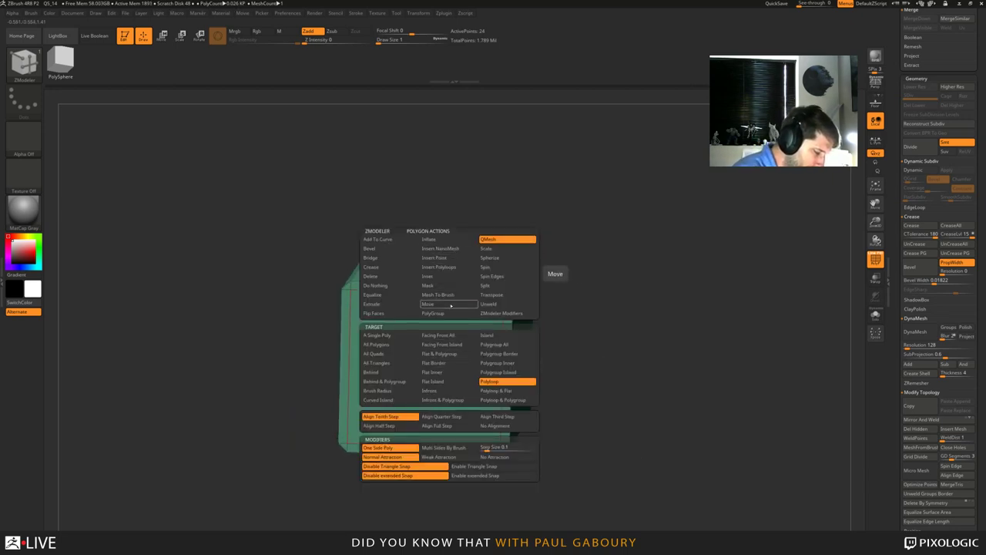
pyautogui.click(437, 313)
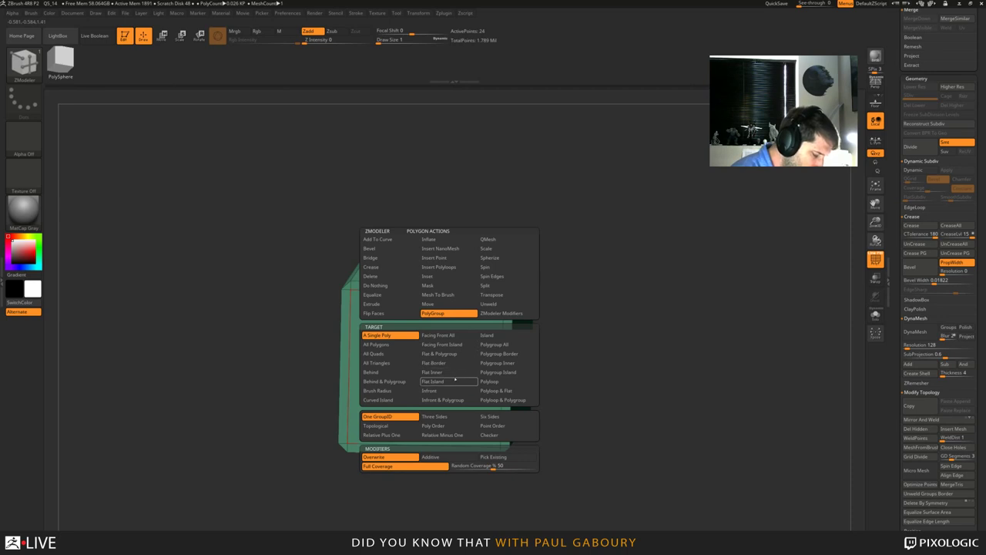
pyautogui.click(456, 382)
pyautogui.click(433, 374)
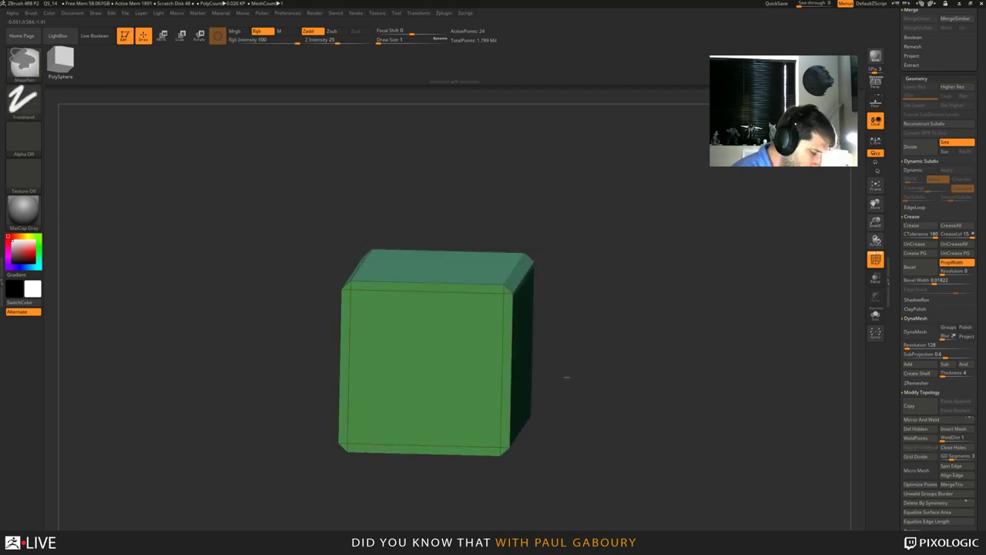
# Assign separate polygroups to the block's long chamfer strips and opposite end face using the Flat Island target.
pyautogui.keyDown('ctrl'); pyautogui.moveTo(565, 377); pyautogui.dragTo(652, 365, button='right'); pyautogui.keyUp('ctrl')
pyautogui.click(634, 373)
pyautogui.click(590, 350)
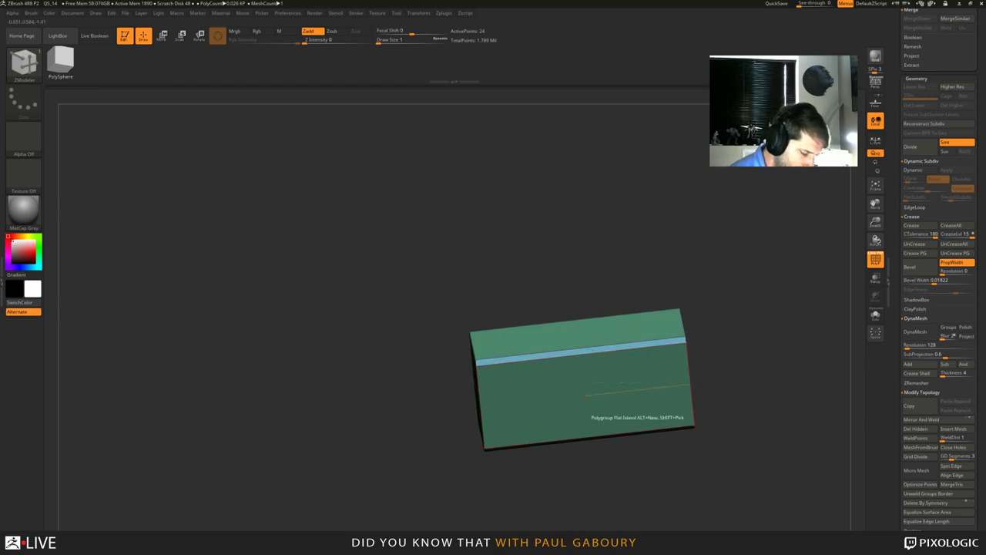
pyautogui.moveTo(587, 396)
pyautogui.mouseDown(button='right')
pyautogui.moveTo(581, 377)
pyautogui.moveTo(600, 402)
pyautogui.mouseUp(button='right')
pyautogui.keyDown('alt'); pyautogui.click(557, 355); pyautogui.keyUp('alt')
pyautogui.click(553, 361)
pyautogui.moveTo(558, 363); pyautogui.dragTo(609, 355, button='right')
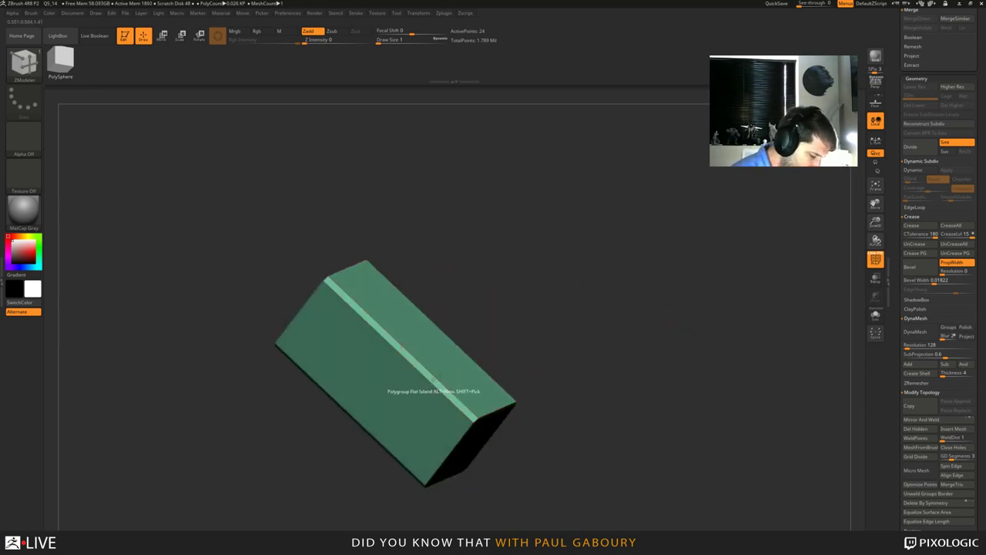
pyautogui.click(433, 379)
pyautogui.moveTo(433, 379); pyautogui.dragTo(431, 456, button='right')
pyautogui.click(381, 429)
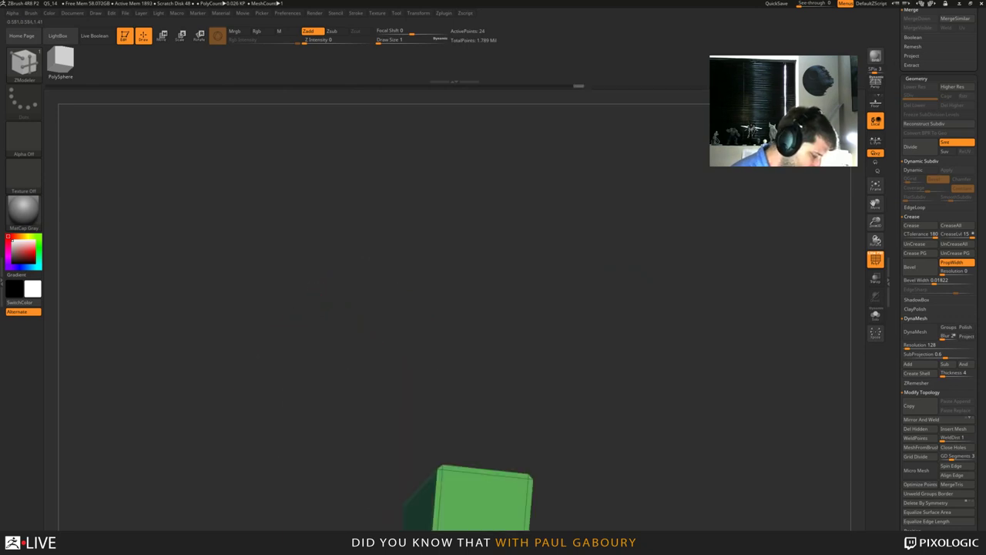
# Crease the block along its polygroup borders and turn on Dynamic Subdivision.
pyautogui.moveTo(540, 462); pyautogui.dragTo(609, 350)
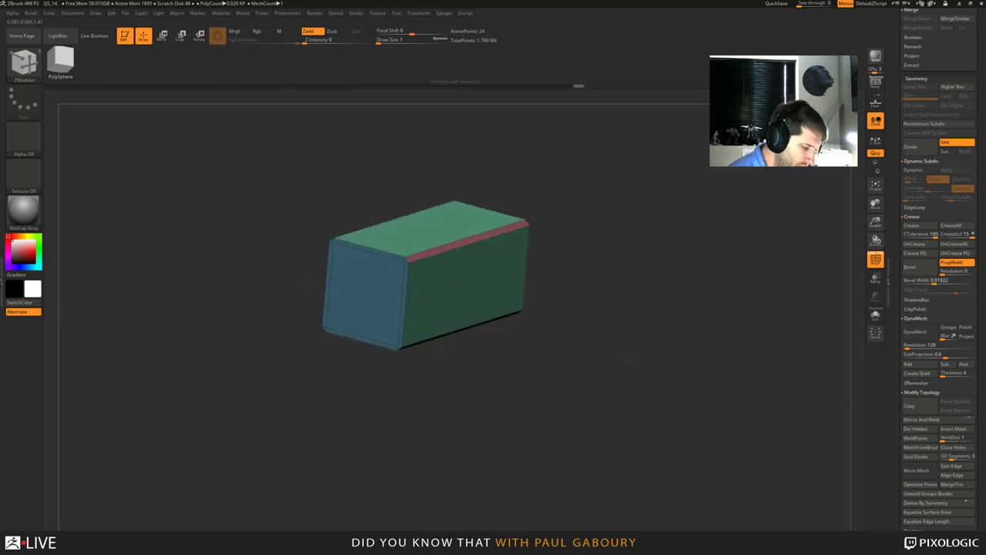
pyautogui.moveTo(678, 350); pyautogui.dragTo(629, 410)
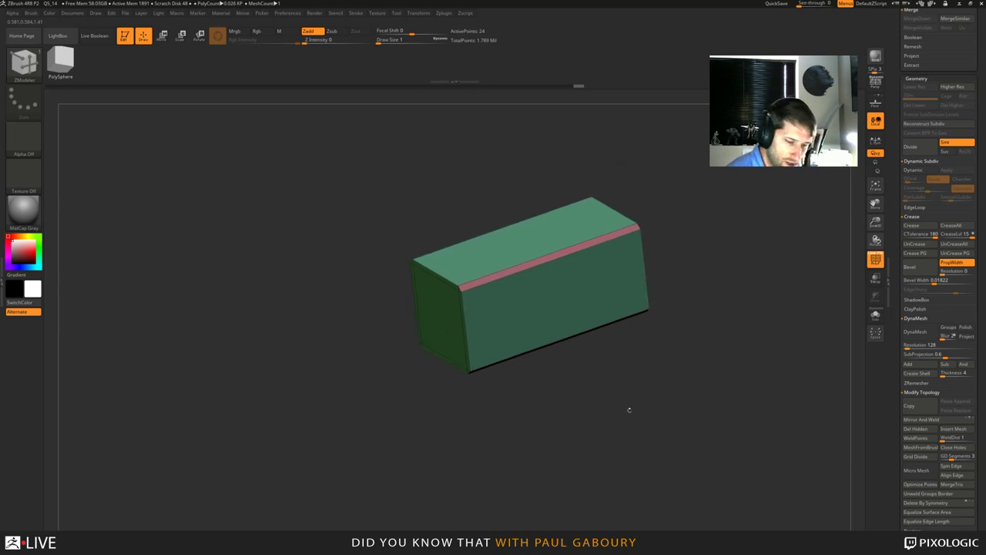
pyautogui.click(921, 254)
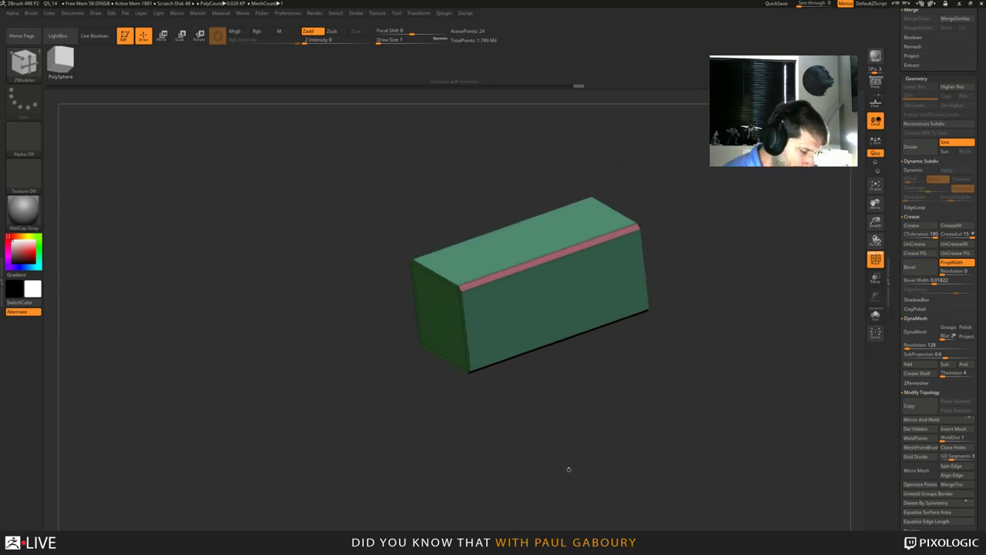
pyautogui.moveTo(568, 467)
pyautogui.keyDown('ctrl'); pyautogui.mouseDown(button='right')
pyautogui.moveTo(567, 504)
pyautogui.moveTo(601, 472)
pyautogui.moveTo(578, 471)
pyautogui.mouseUp(button='right'); pyautogui.keyUp('ctrl')
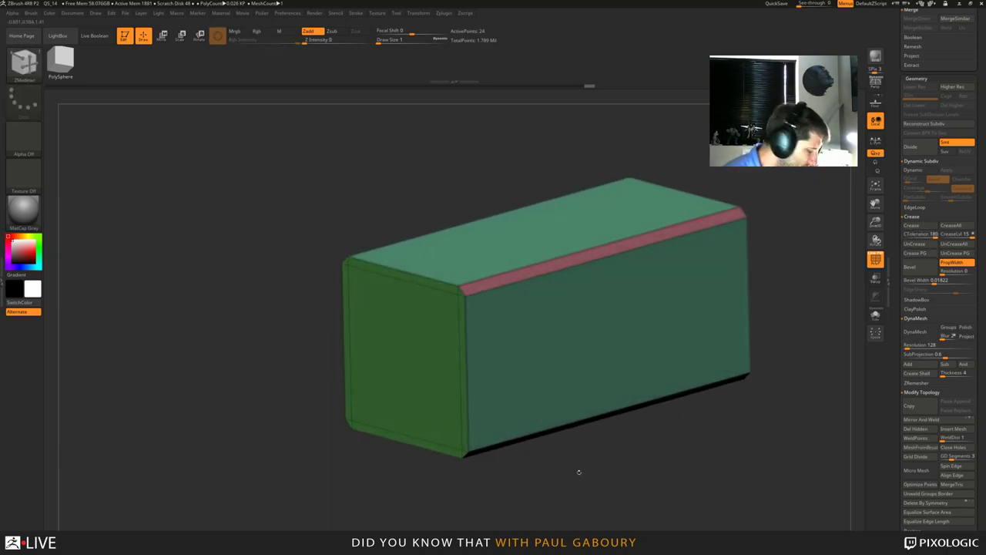
pyautogui.press('d')
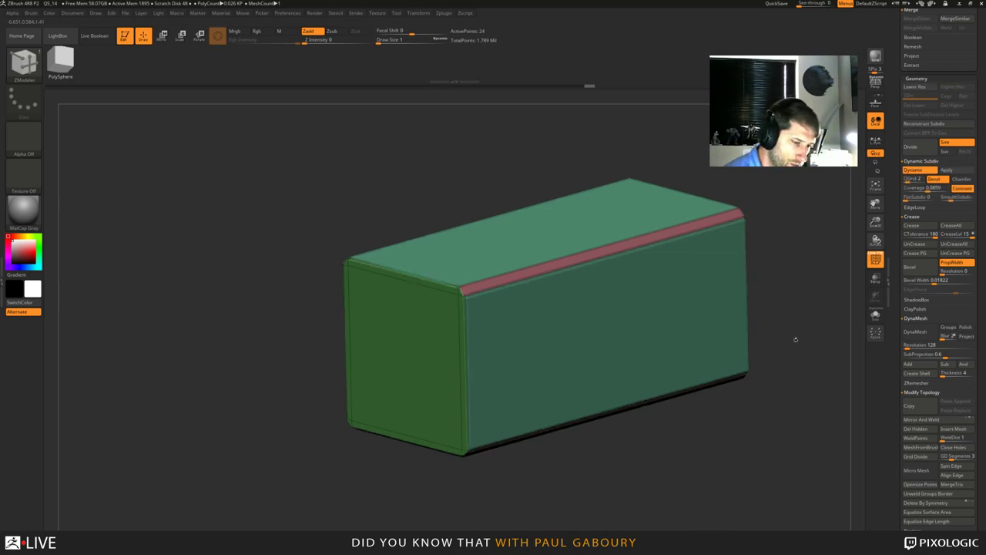
# Set the Dynamic Subdiv QGrid to 0 and SmoothSubdiv to 4, with the crease level at 2.
pyautogui.click(915, 180)
pyautogui.write('0')
pyautogui.press('Return')
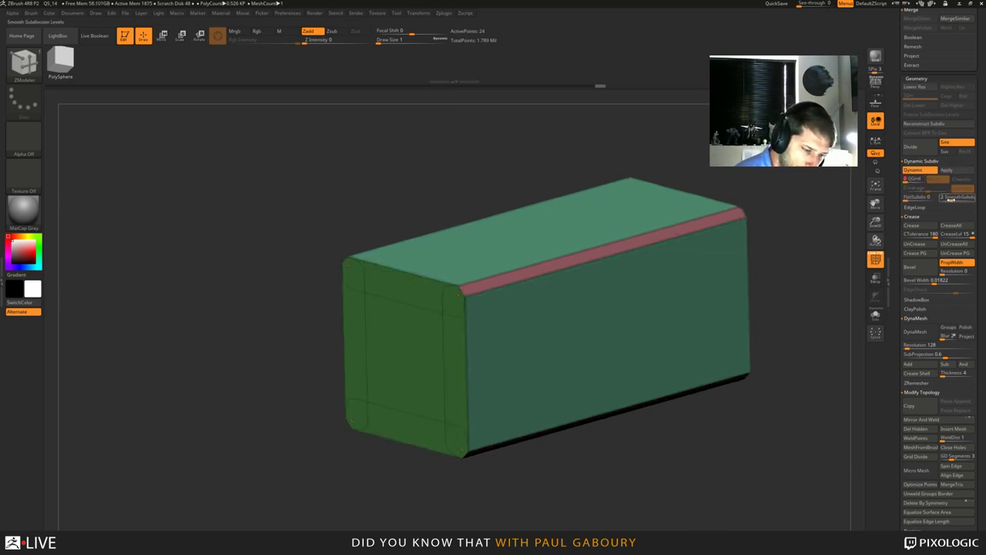
pyautogui.click(948, 236)
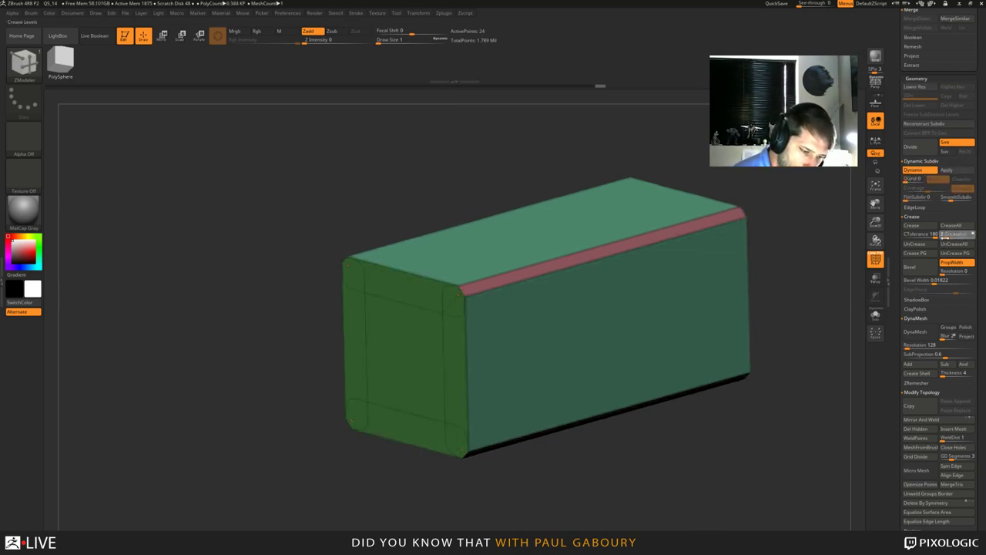
pyautogui.press('Return')
pyautogui.write('2')
pyautogui.click(956, 199)
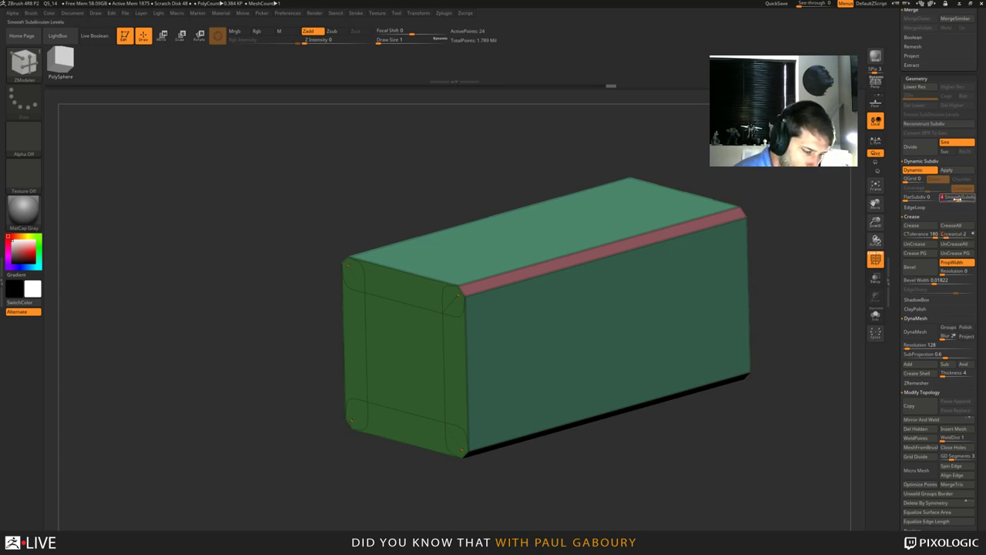
pyautogui.write('4')
pyautogui.press('Return')
# Turn off the PolyFrame display and examine the block's smoothed edges from a new angle.
pyautogui.moveTo(716, 456)
pyautogui.keyDown('ctrl'); pyautogui.mouseDown(button='right')
pyautogui.moveTo(696, 462)
pyautogui.moveTo(704, 456)
pyautogui.mouseUp(button='right'); pyautogui.keyUp('ctrl')
pyautogui.hotkey('shift', 'f')
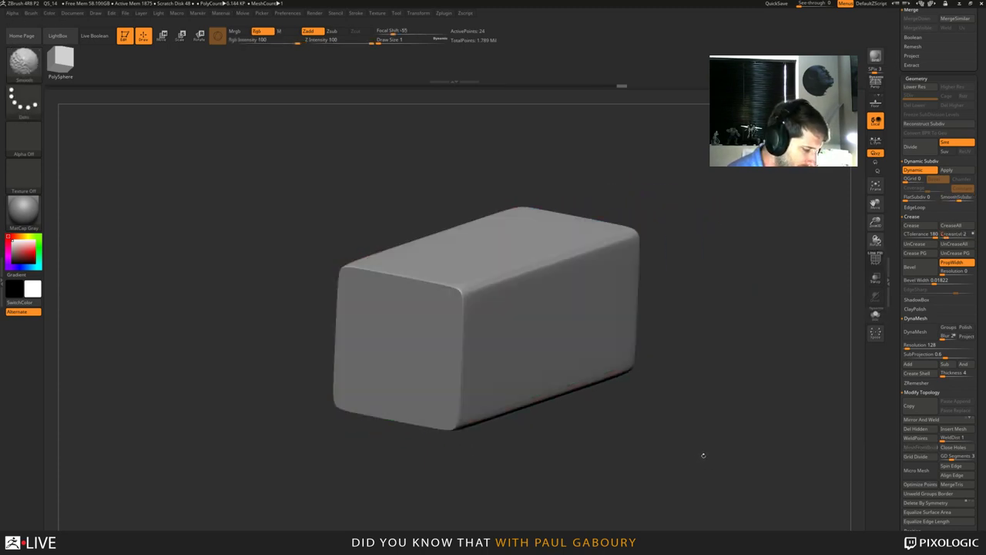
pyautogui.moveTo(703, 456)
pyautogui.mouseDown()
pyautogui.moveTo(739, 463)
pyautogui.moveTo(714, 469)
pyautogui.moveTo(700, 459)
pyautogui.mouseUp()
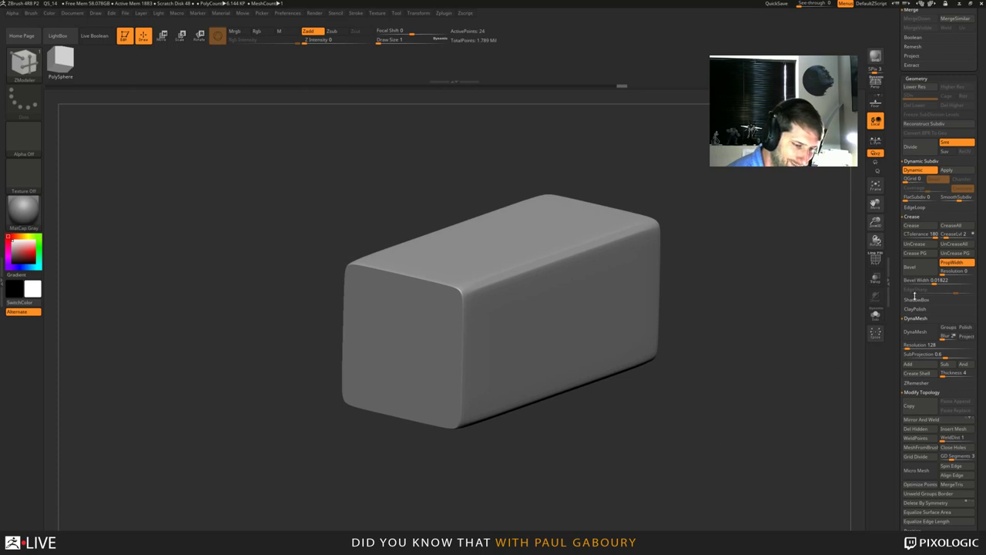
# Set the crease level to 3 and compare the block's edges with Dynamic Subdivision off and on.
pyautogui.moveTo(664, 428)
pyautogui.keyDown('alt'); pyautogui.mouseDown(button='right')
pyautogui.moveTo(687, 428)
pyautogui.moveTo(687, 439)
pyautogui.mouseUp(button='right'); pyautogui.keyUp('alt')
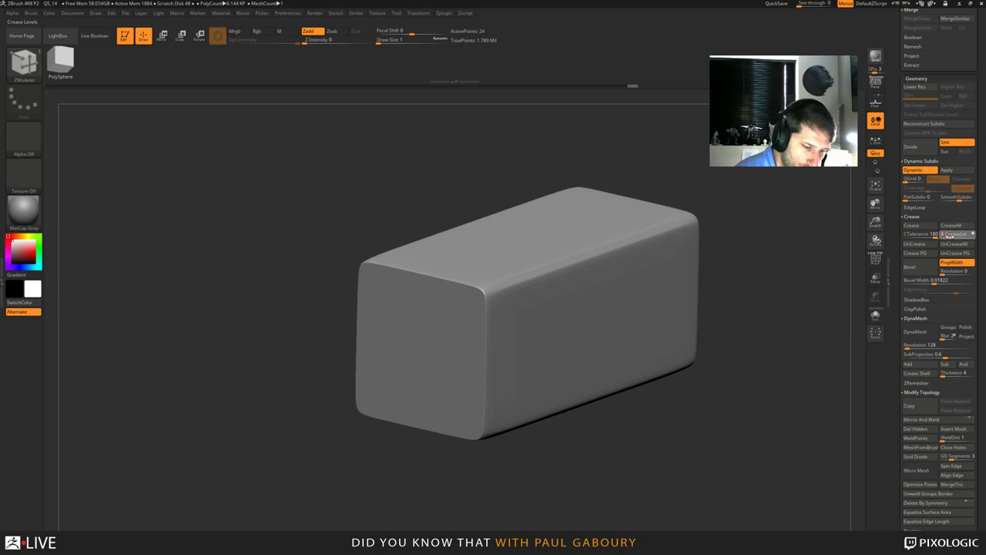
pyautogui.hotkey('shift', 'd')
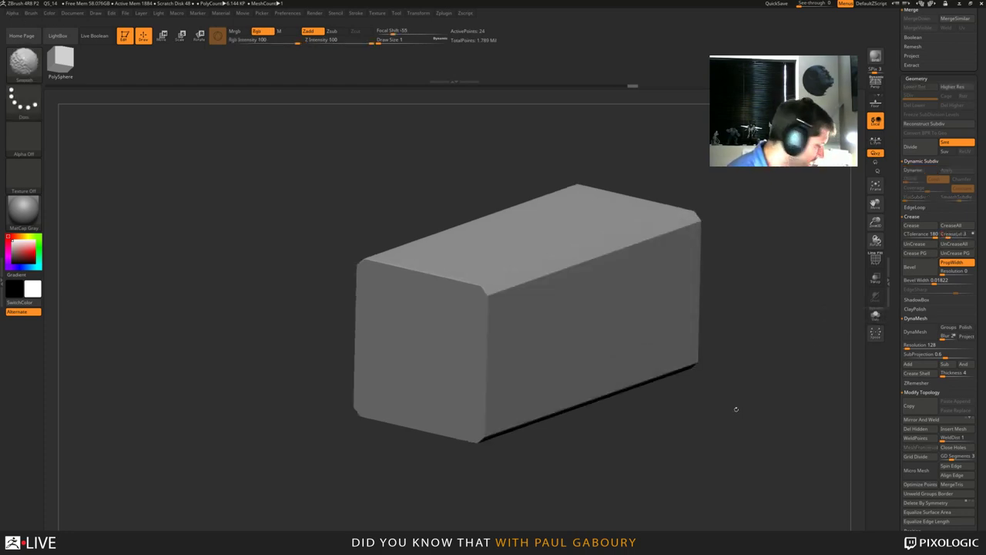
pyautogui.press('d')
pyautogui.moveTo(714, 403); pyautogui.dragTo(636, 420)
pyautogui.moveTo(707, 425)
pyautogui.mouseDown()
pyautogui.moveTo(728, 407)
pyautogui.moveTo(708, 400)
pyautogui.moveTo(721, 426)
pyautogui.moveTo(682, 436)
pyautogui.moveTo(655, 485)
pyautogui.moveTo(686, 387)
pyautogui.moveTo(717, 408)
pyautogui.moveTo(698, 408)
pyautogui.mouseUp()
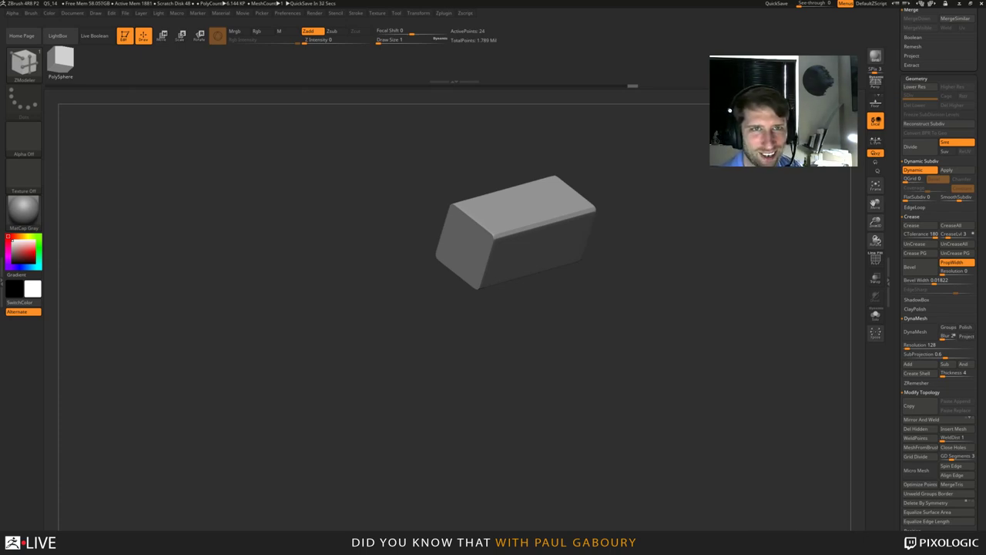
# View the perfume advertisement image in the browser window and close the window.
pyautogui.moveTo(985, 142); pyautogui.dragTo(264, 63)
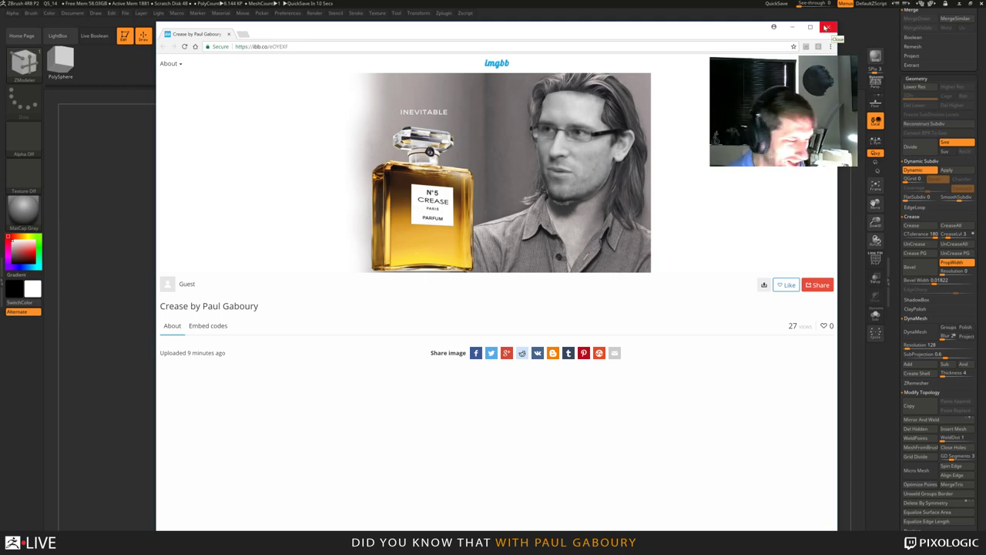
pyautogui.click(828, 28)
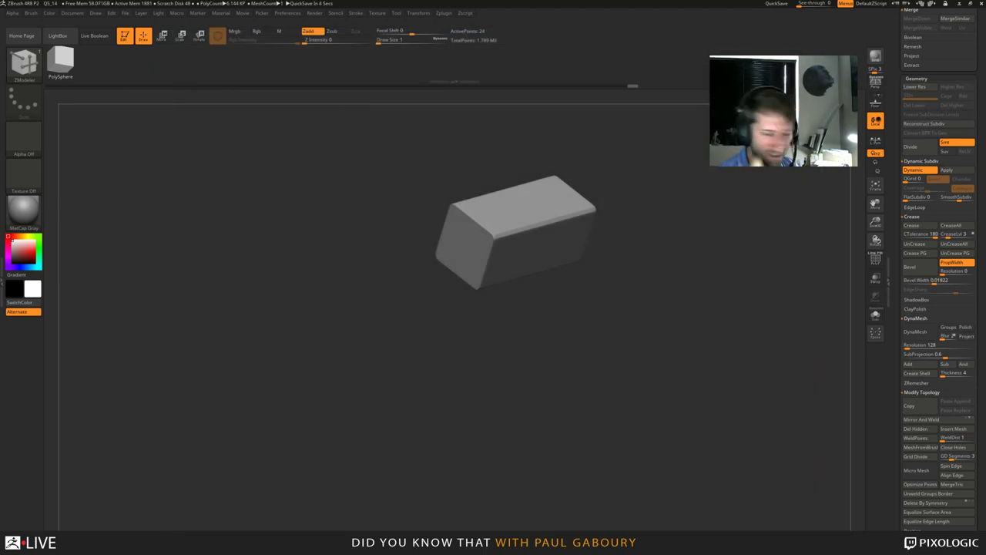
# Show the block's polygroups with PolyFrame and turn off Dynamic Subdivision.
pyautogui.moveTo(608, 403); pyautogui.dragTo(605, 382)
pyautogui.moveTo(564, 332)
pyautogui.keyDown('alt'); pyautogui.mouseDown(button='right')
pyautogui.moveTo(581, 373)
pyautogui.moveTo(588, 456)
pyautogui.moveTo(588, 434)
pyautogui.moveTo(595, 438)
pyautogui.mouseUp(button='right'); pyautogui.keyUp('alt')
pyautogui.hotkey('shift', 'f')
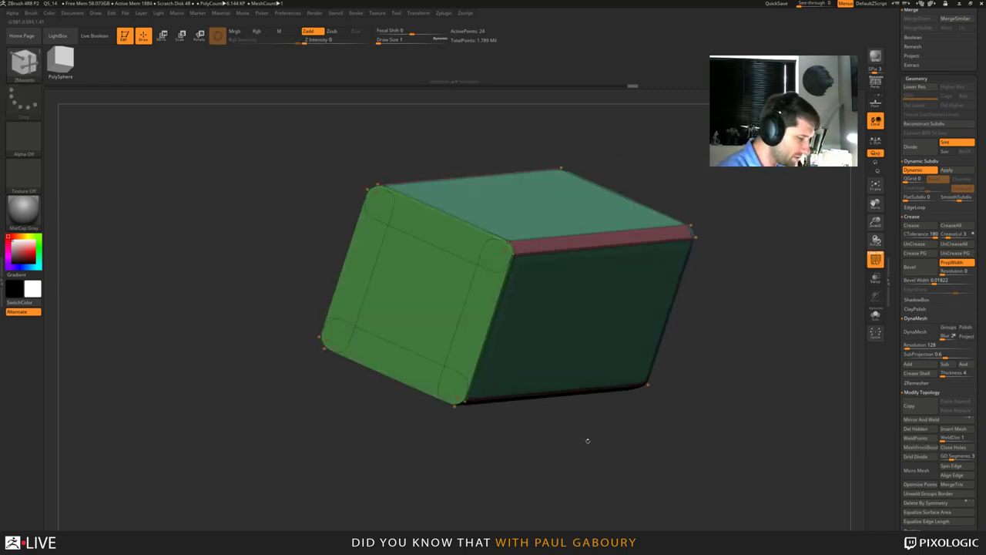
pyautogui.moveTo(585, 440); pyautogui.dragTo(590, 436)
pyautogui.hotkey('shift', 'd')
pyautogui.moveTo(591, 440); pyautogui.dragTo(629, 460, button='right')
# Set the ZModeler polygon action to QMesh with the A Single Poly target.
pyautogui.press('space')
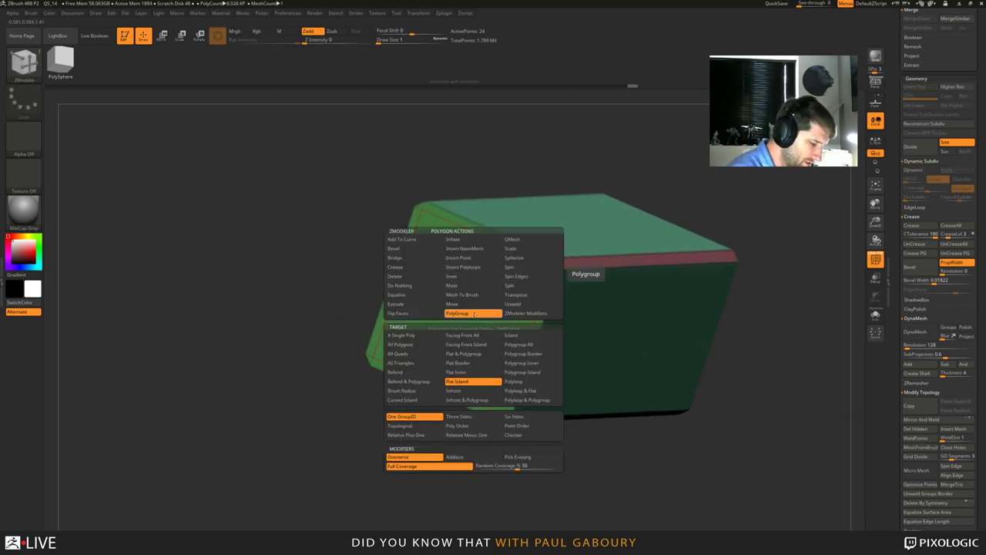
pyautogui.click(527, 240)
pyautogui.click(437, 335)
# Extrude the inner panel of the block's end face slightly outward twice with QMesh.
pyautogui.moveTo(461, 314); pyautogui.dragTo(495, 329)
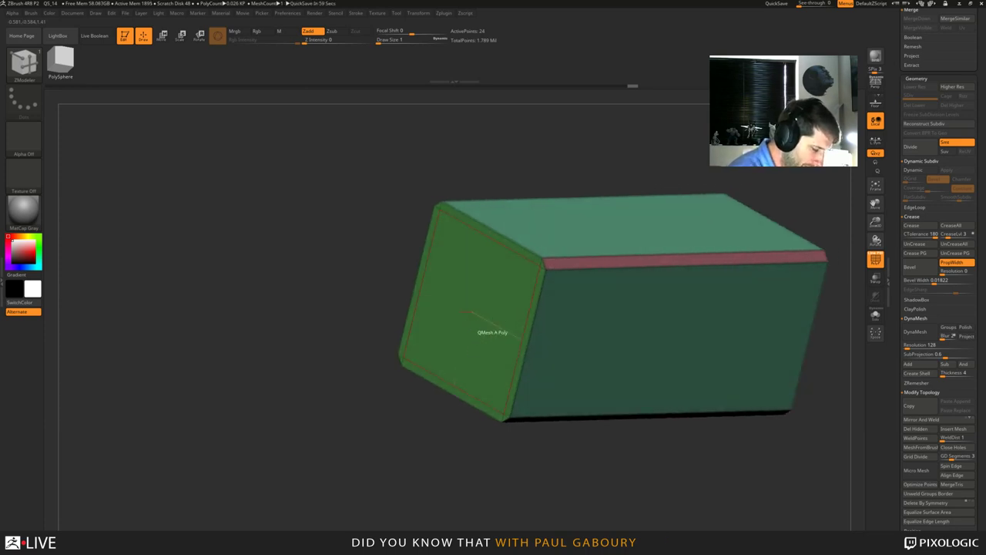
pyautogui.moveTo(470, 311); pyautogui.dragTo(466, 313)
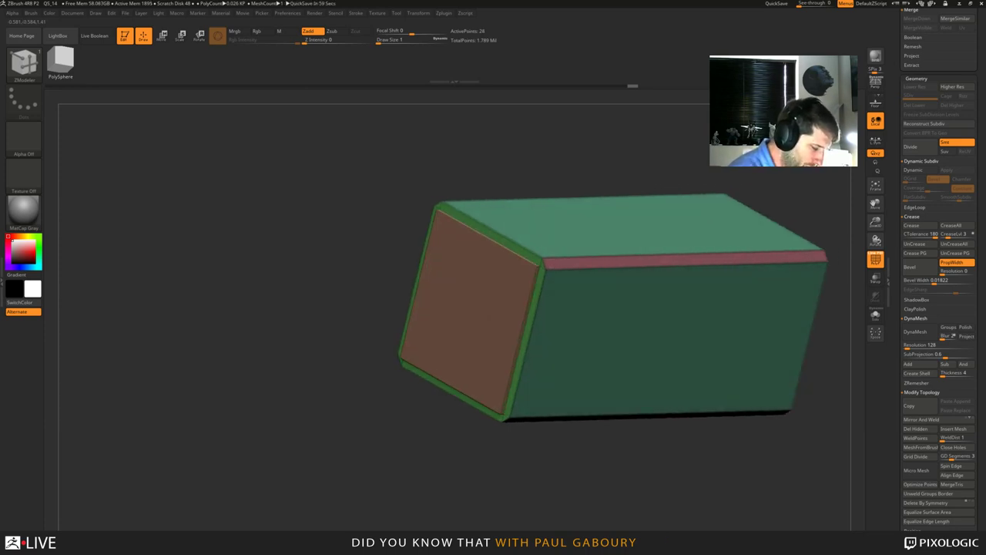
pyautogui.press('alt')
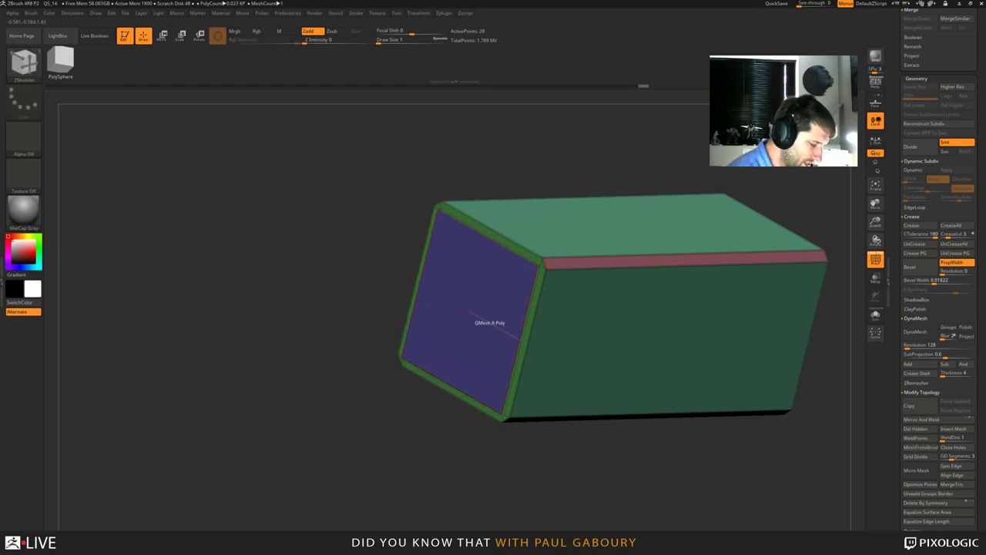
pyautogui.moveTo(469, 312); pyautogui.dragTo(464, 314)
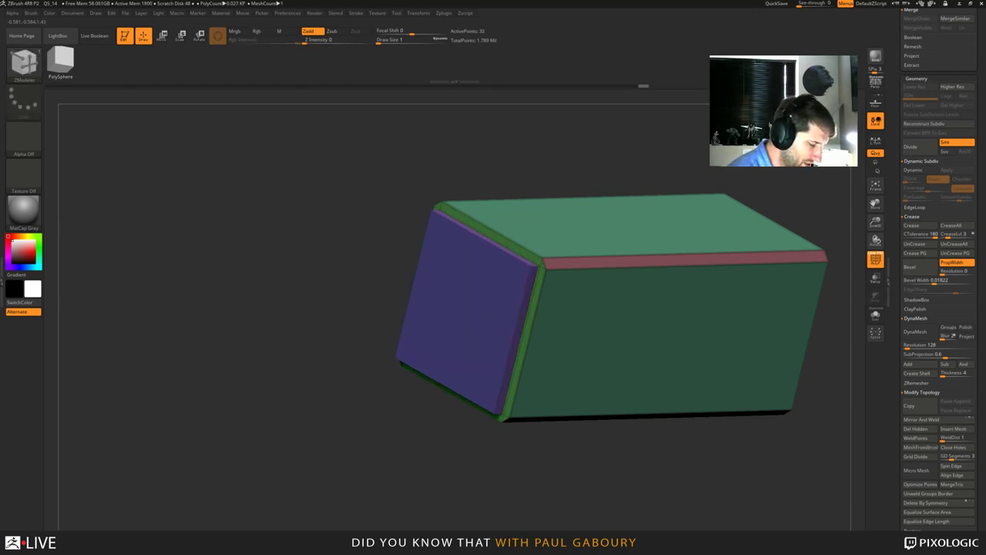
# Try marking the narrow border strips around the panel as a temporary polygroup, and undo this and both panel extrusions.
pyautogui.moveTo(539, 378); pyautogui.dragTo(566, 350, button='right')
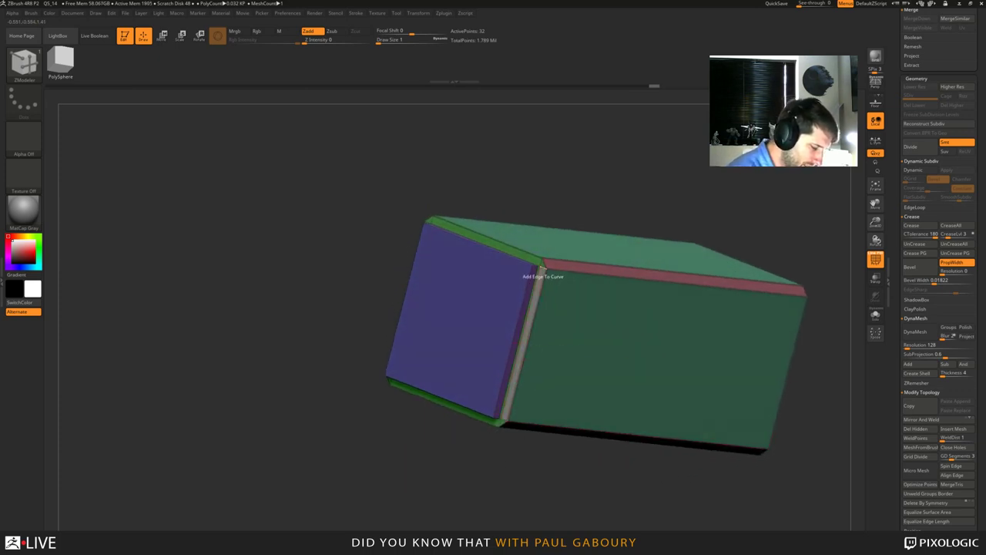
pyautogui.moveTo(542, 272); pyautogui.dragTo(532, 339, button='right')
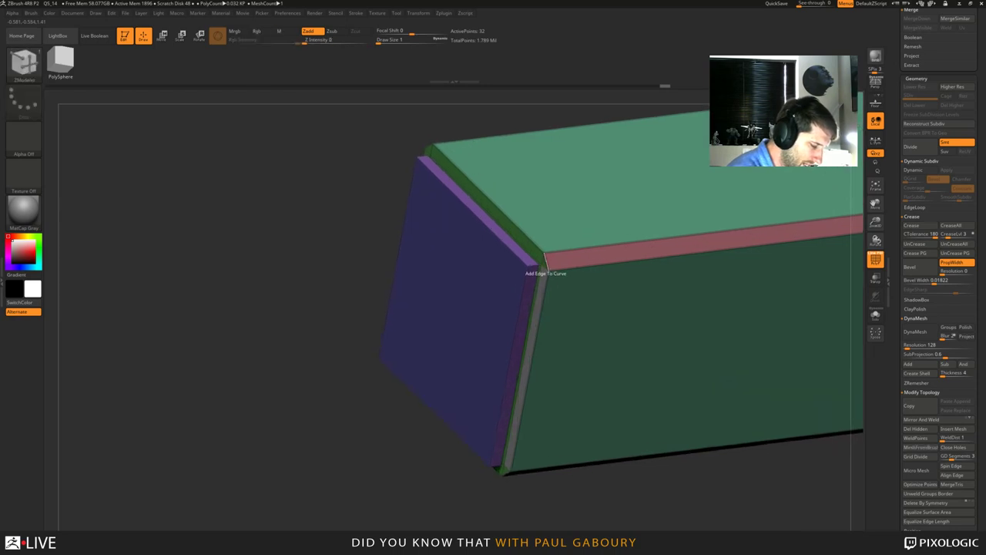
pyautogui.keyDown('alt'); pyautogui.click(507, 230); pyautogui.keyUp('alt')
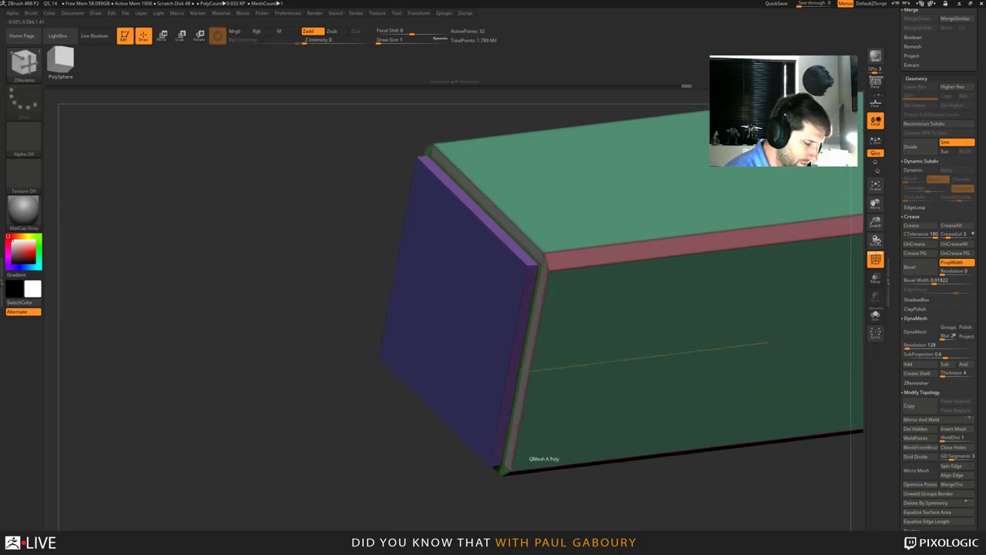
pyautogui.press('ctrl')
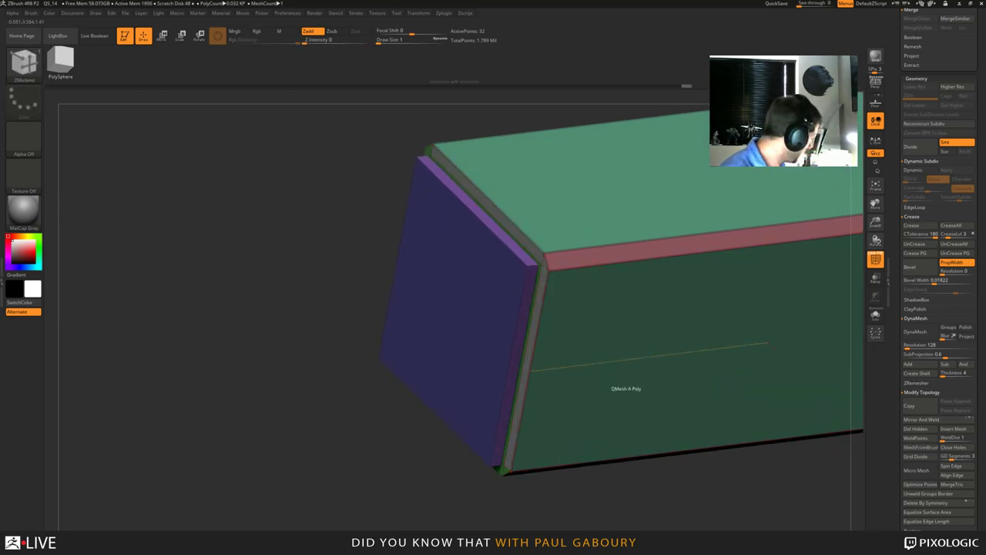
pyautogui.hotkey('ctrl', 'z')
pyautogui.hotkey('ctrl', 'z')
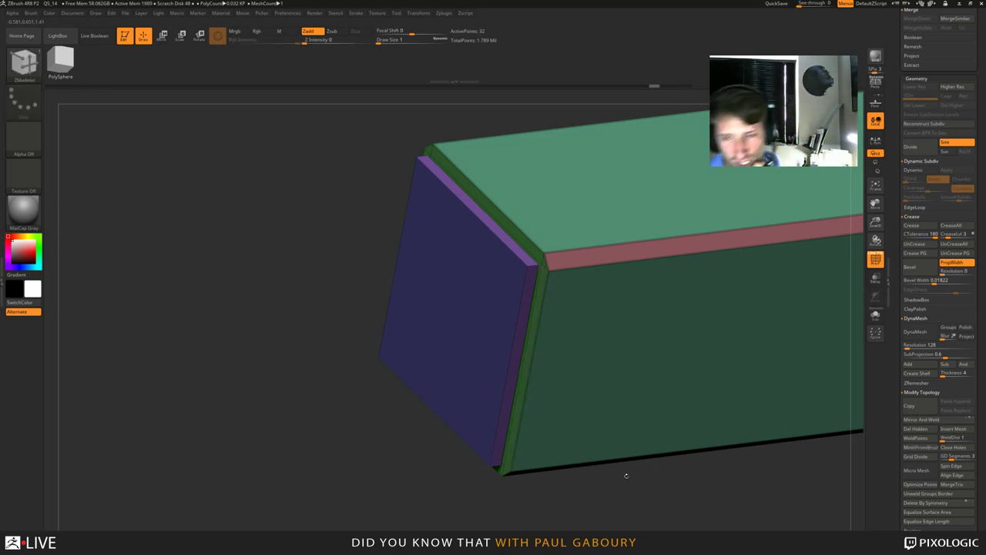
pyautogui.press('ctrl')
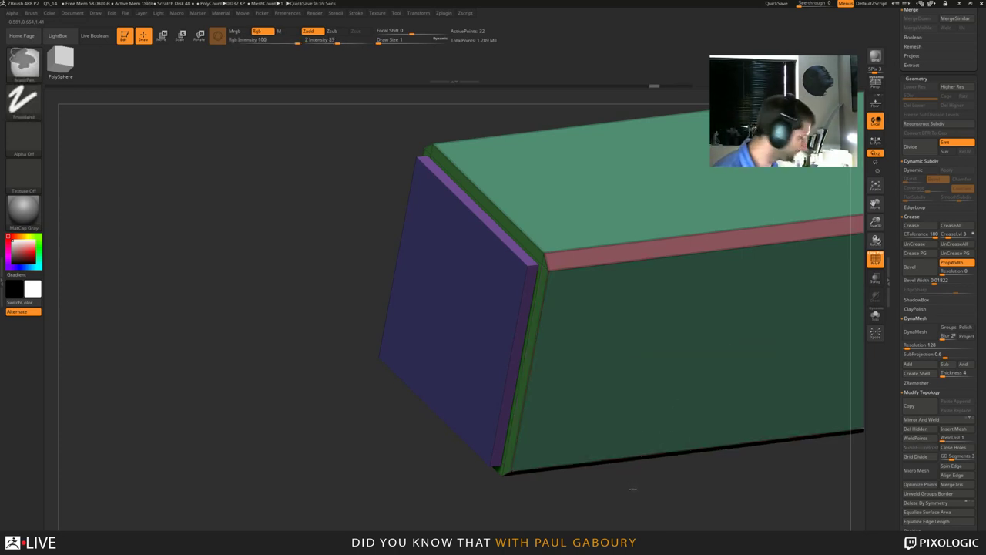
pyautogui.hotkey('ctrl', 'z')
pyautogui.hotkey('ctrl', 'z')
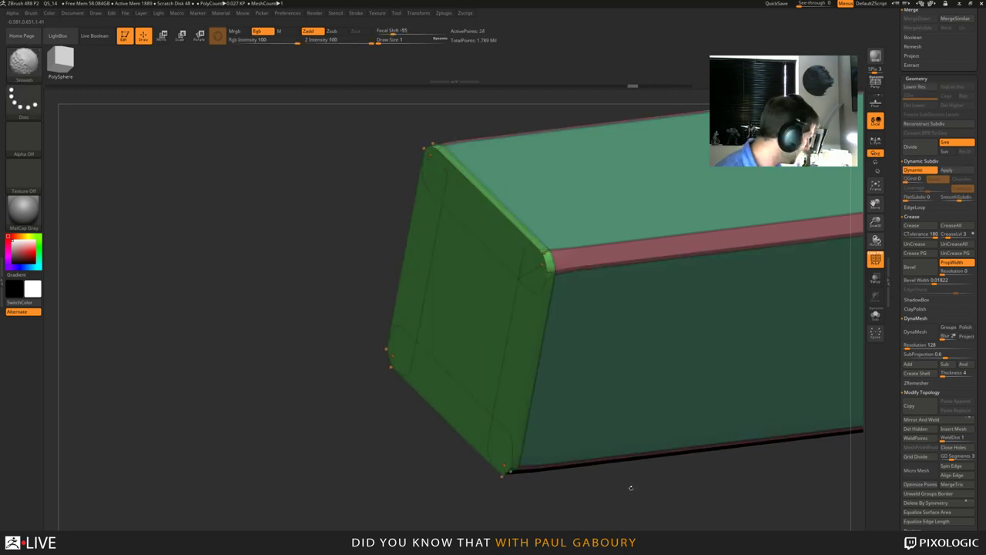
# Turn off Dynamic Subdivision and extrude the end face's inner panel outward in two small QMesh increments.
pyautogui.hotkey('shift', 'd')
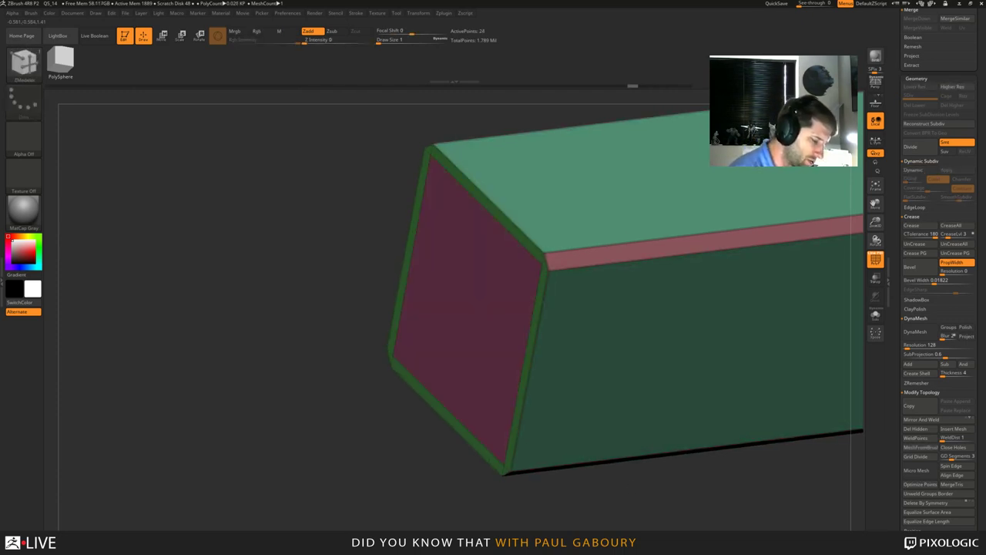
pyautogui.moveTo(650, 511)
pyautogui.keyDown('ctrl'); pyautogui.mouseDown(button='right')
pyautogui.moveTo(650, 462)
pyautogui.moveTo(682, 436)
pyautogui.moveTo(532, 423)
pyautogui.moveTo(667, 431)
pyautogui.moveTo(653, 433)
pyautogui.mouseUp(button='right'); pyautogui.keyUp('ctrl')
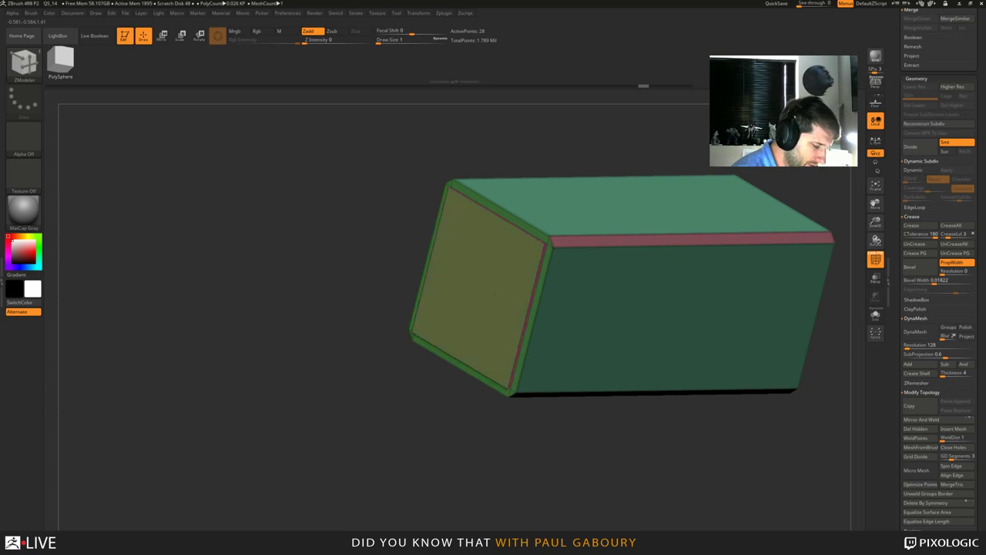
pyautogui.moveTo(497, 299); pyautogui.dragTo(490, 296)
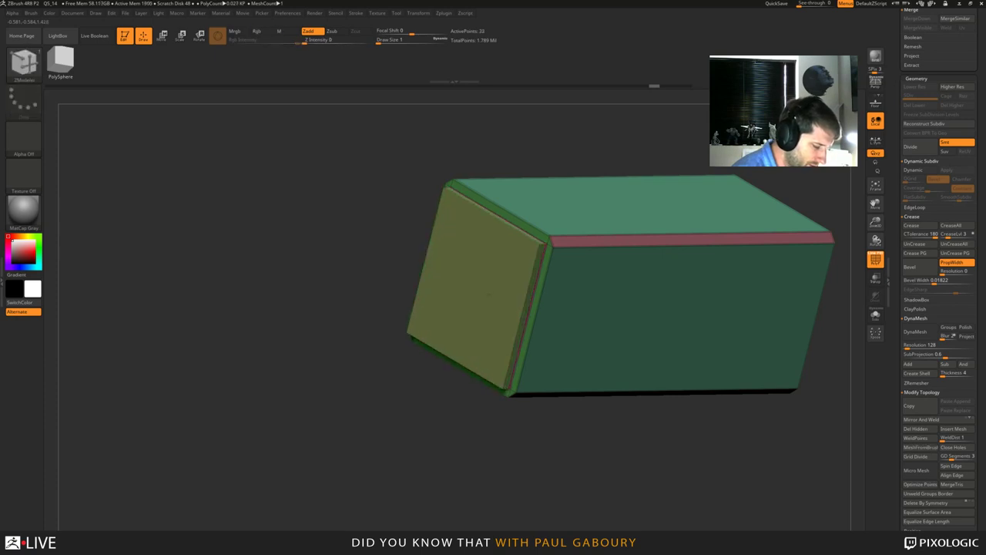
pyautogui.keyDown('ctrl'); pyautogui.moveTo(507, 322); pyautogui.dragTo(529, 362, button='right'); pyautogui.keyUp('ctrl')
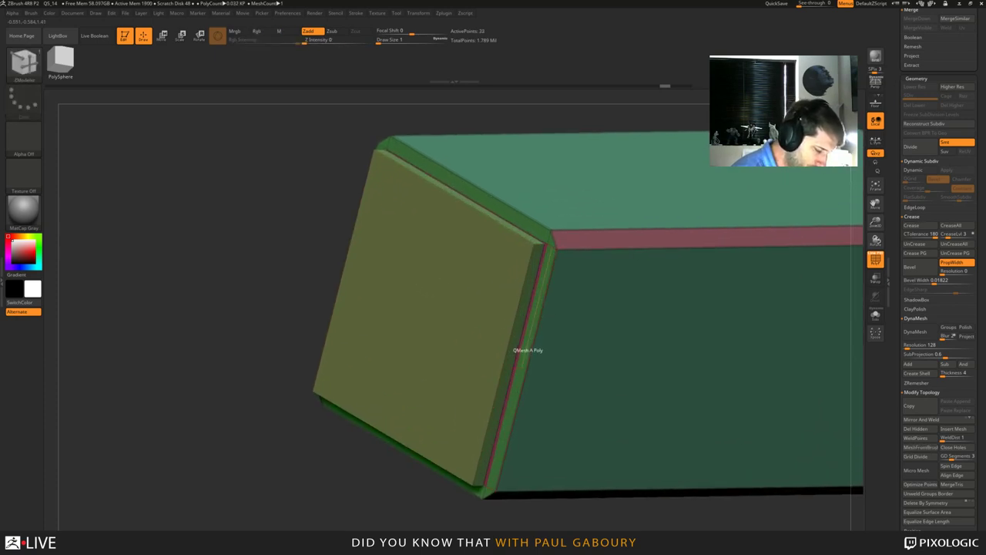
# Extrude the whole green border polygroup around the end panel outward using QMesh with the Polygroup All target.
pyautogui.press('space')
pyautogui.click(577, 344)
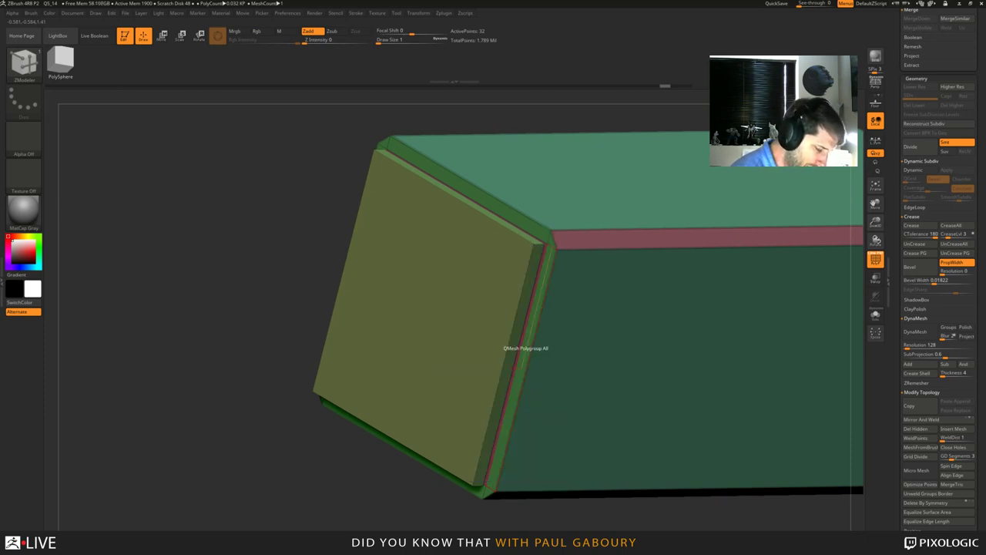
pyautogui.moveTo(530, 315); pyautogui.dragTo(514, 309)
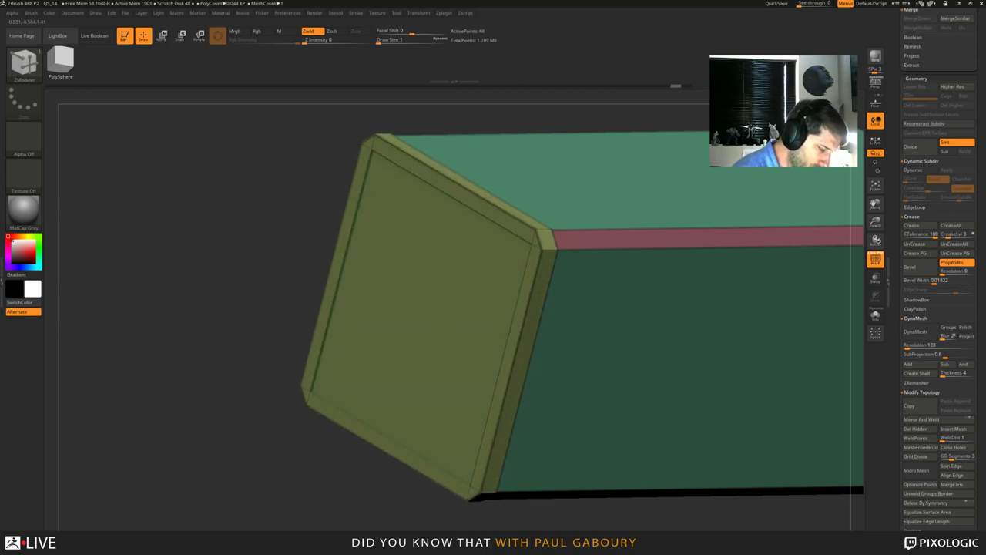
# Extrude the side loop of polygons around the end cap slightly outward using QMesh with the Polyloop target.
pyautogui.press('space')
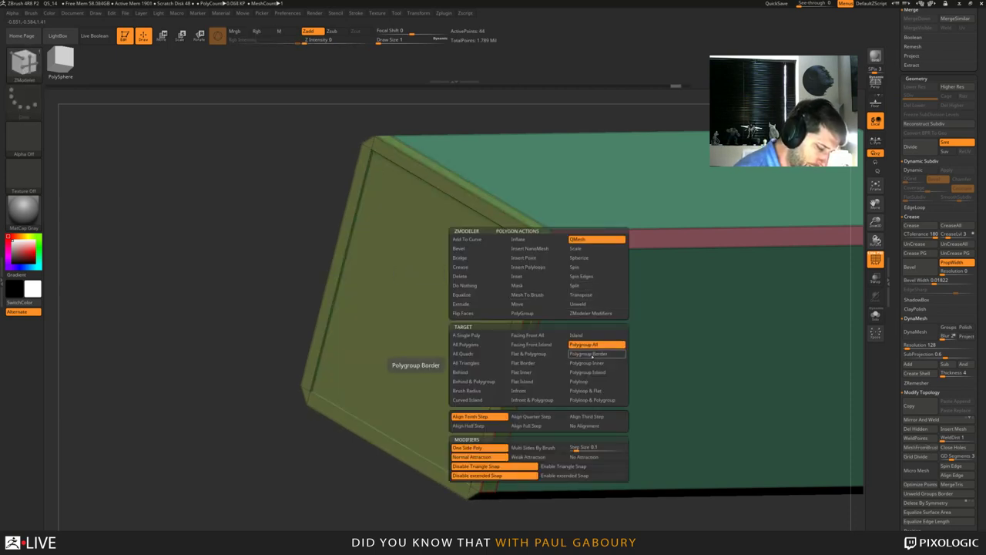
pyautogui.click(578, 381)
pyautogui.moveTo(540, 303); pyautogui.dragTo(542, 301)
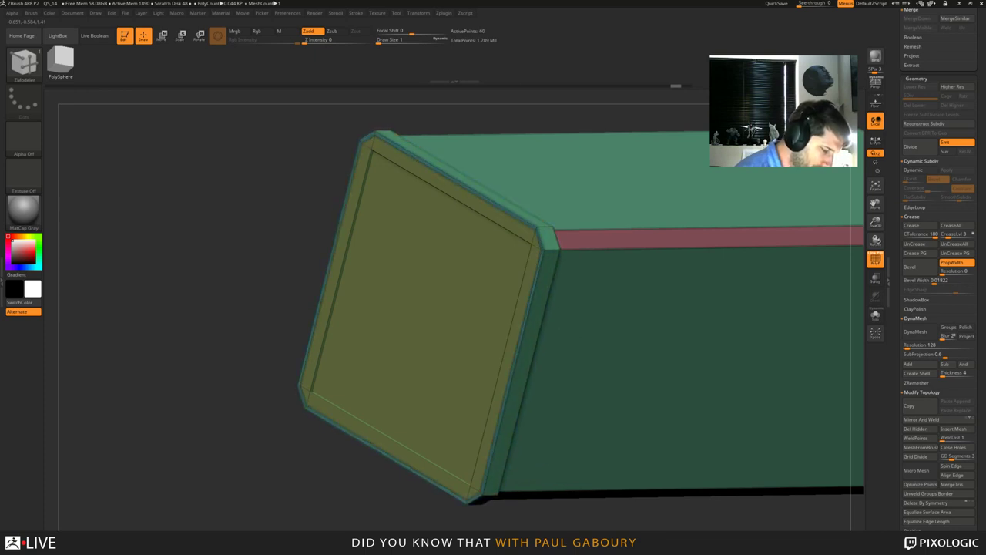
# Turn on Dynamic Subdivision with PolyFrame hidden and crease the block along its polygroup borders.
pyautogui.press('f')
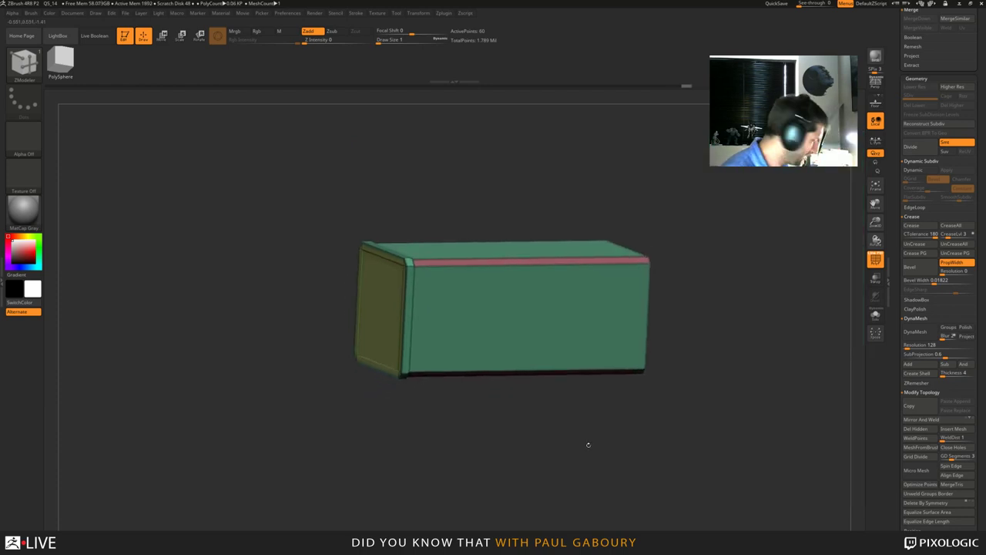
pyautogui.hotkey('shift', 'f')
pyautogui.moveTo(461, 431); pyautogui.dragTo(510, 428)
pyautogui.press('d')
pyautogui.click(923, 257)
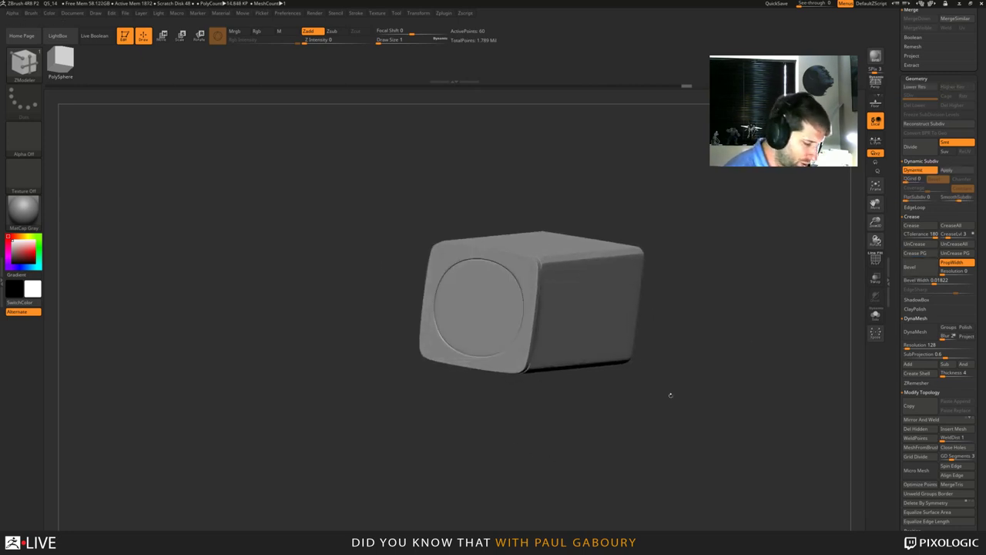
# Show the PolyFrame display and examine the smoothed end cap and its corners up close.
pyautogui.keyDown('ctrl'); pyautogui.moveTo(616, 424); pyautogui.dragTo(547, 489, button='right'); pyautogui.keyUp('ctrl')
pyautogui.moveTo(546, 488)
pyautogui.mouseDown()
pyautogui.moveTo(648, 466)
pyautogui.moveTo(563, 477)
pyautogui.moveTo(628, 425)
pyautogui.moveTo(609, 435)
pyautogui.moveTo(617, 429)
pyautogui.moveTo(644, 442)
pyautogui.mouseUp()
pyautogui.hotkey('shift', 'f')
pyautogui.keyDown('ctrl'); pyautogui.moveTo(643, 442); pyautogui.dragTo(654, 420, button='right'); pyautogui.keyUp('ctrl')
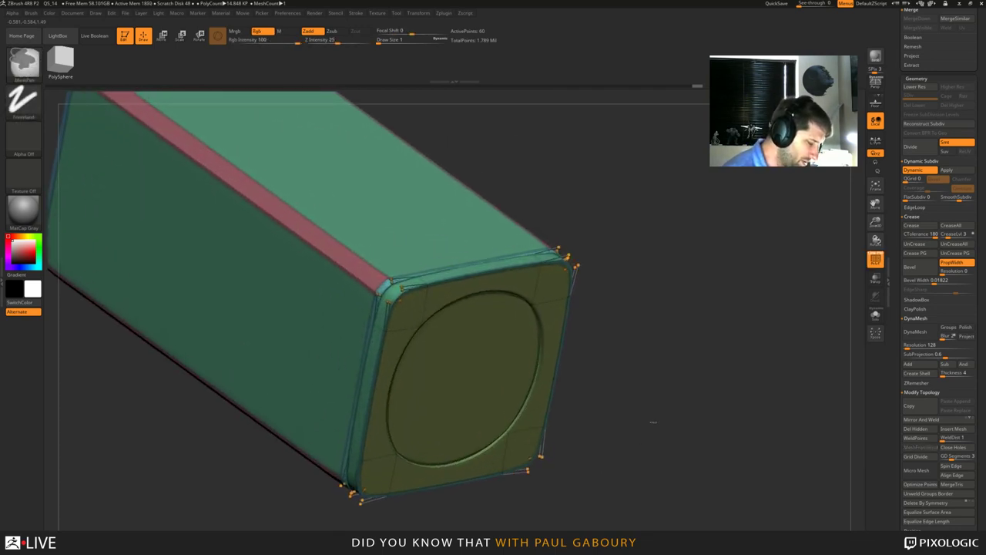
pyautogui.moveTo(650, 418); pyautogui.dragTo(614, 396)
# Turn off Dynamic Subdivision and set the ZModeler edge action to Crease with the EdgeLoop Complete target for the end cap's edges.
pyautogui.press('shift')
pyautogui.hotkey('shift', 'd')
pyautogui.keyDown('ctrl'); pyautogui.moveTo(614, 396); pyautogui.dragTo(616, 356, button='right'); pyautogui.keyUp('ctrl')
pyautogui.moveTo(419, 279)
pyautogui.mouseDown(button='right')
pyautogui.moveTo(401, 266)
pyautogui.moveTo(406, 282)
pyautogui.mouseUp(button='right')
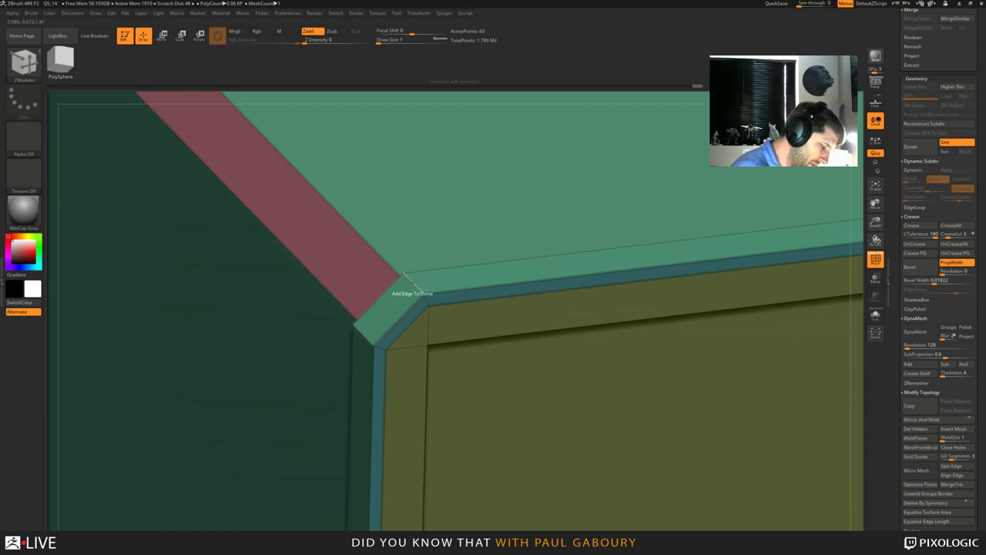
pyautogui.press('space')
pyautogui.click(367, 338)
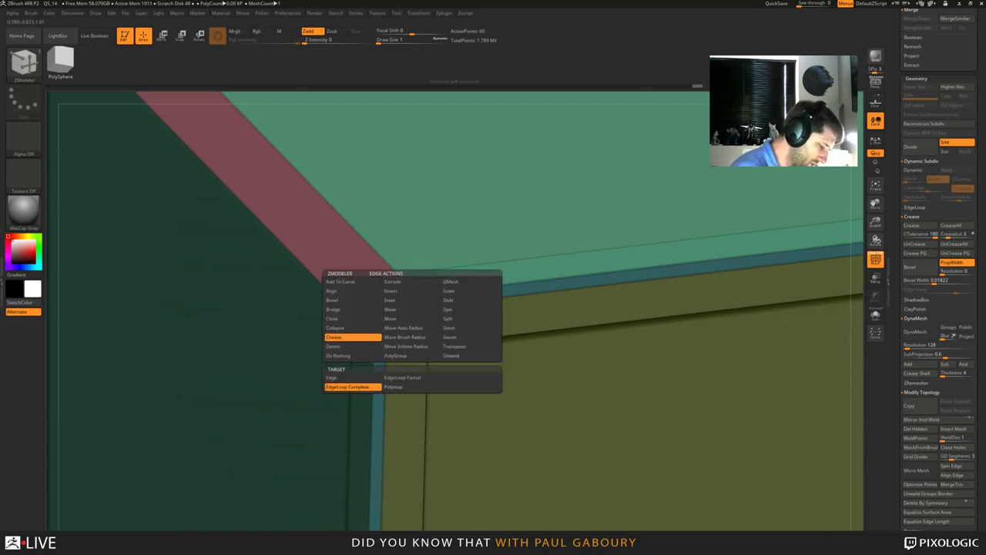
pyautogui.click(340, 386)
pyautogui.keyDown('ctrl'); pyautogui.moveTo(416, 355); pyautogui.dragTo(417, 314, button='right'); pyautogui.keyUp('ctrl')
pyautogui.keyDown('alt'); pyautogui.moveTo(716, 336); pyautogui.dragTo(663, 273, button='right'); pyautogui.keyUp('alt')
pyautogui.moveTo(689, 272); pyautogui.dragTo(661, 268)
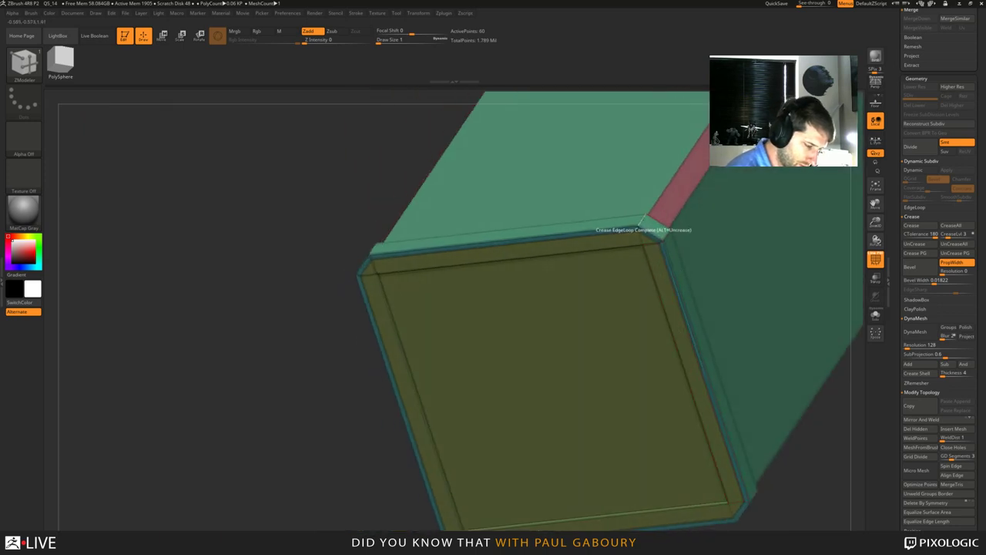
pyautogui.keyDown('alt'); pyautogui.moveTo(696, 383); pyautogui.dragTo(673, 275, button='right'); pyautogui.keyUp('alt')
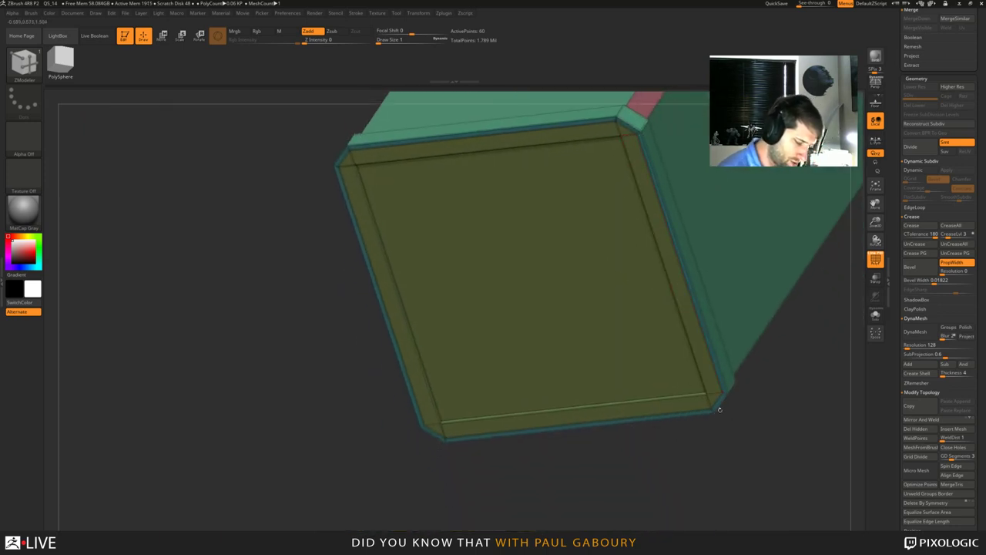
# Turn on Dynamic Subdivision to preview the smoothing of the box's recessed end.
pyautogui.moveTo(720, 403); pyautogui.dragTo(715, 356, button='right')
pyautogui.keyDown('ctrl'); pyautogui.moveTo(716, 356); pyautogui.dragTo(723, 387, button='right'); pyautogui.keyUp('ctrl')
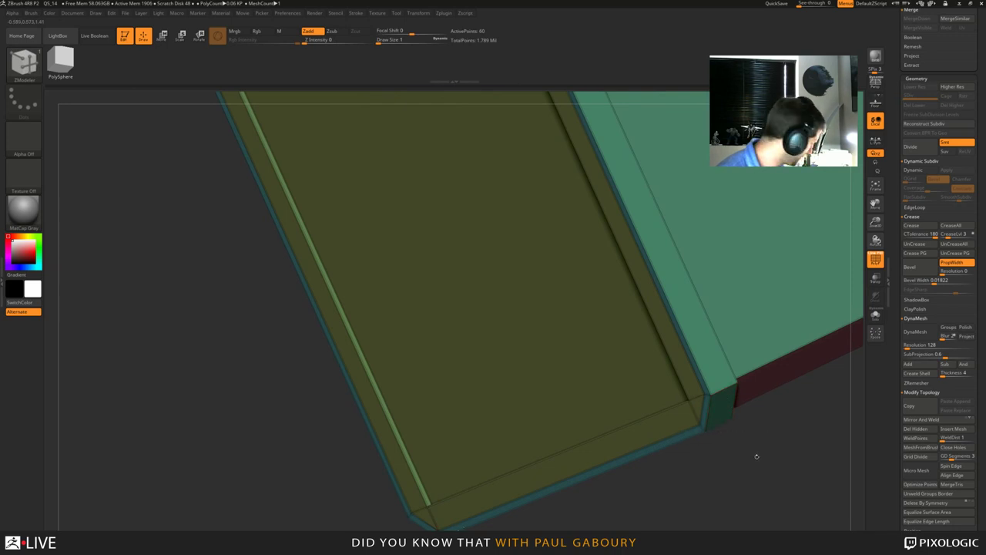
pyautogui.press('d')
pyautogui.moveTo(762, 462)
pyautogui.keyDown('ctrl'); pyautogui.mouseDown(button='right')
pyautogui.moveTo(678, 458)
pyautogui.moveTo(700, 452)
pyautogui.moveTo(685, 455)
pyautogui.moveTo(717, 470)
pyautogui.mouseUp(button='right'); pyautogui.keyUp('ctrl')
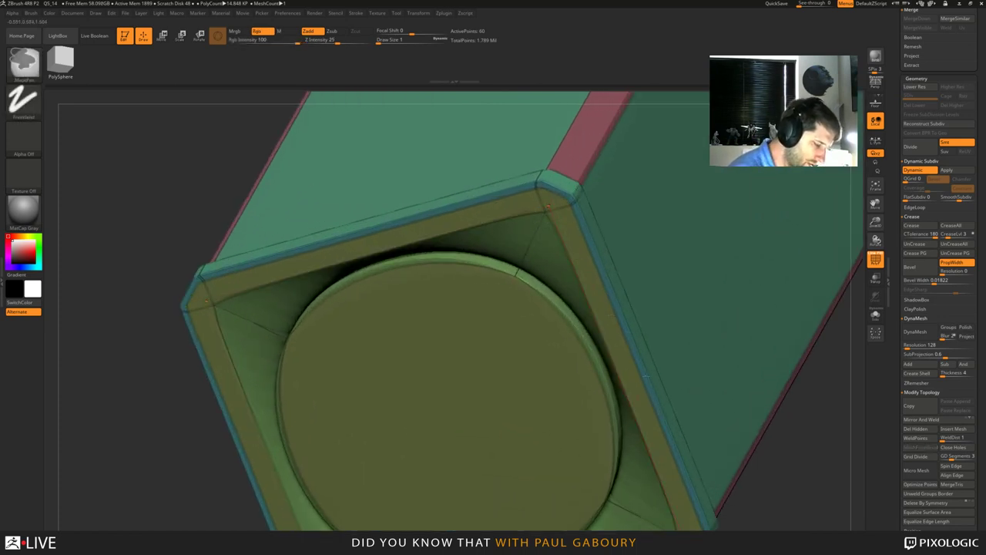
pyautogui.keyDown('ctrl'); pyautogui.moveTo(552, 220); pyautogui.dragTo(592, 297, button='right'); pyautogui.keyUp('ctrl')
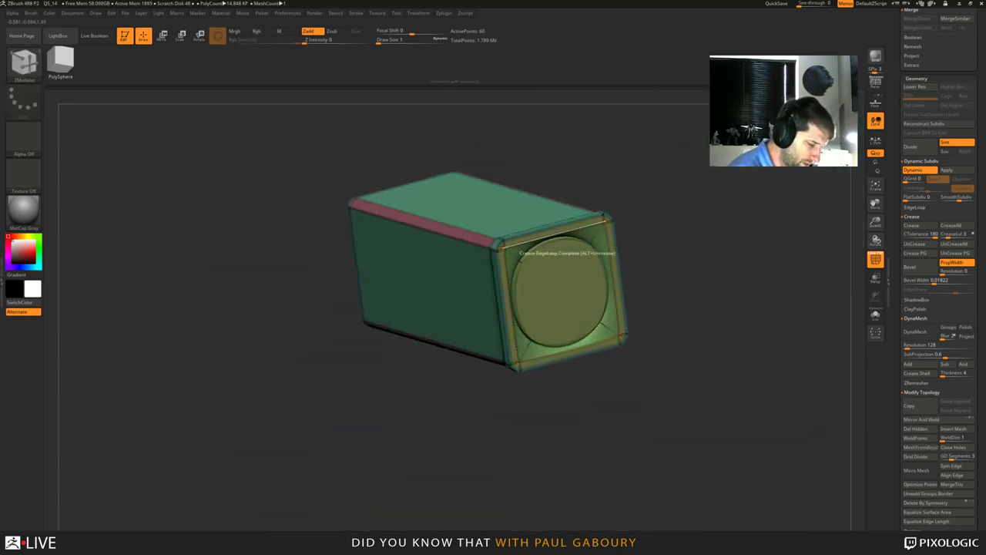
# Set the crease tolerance to 65 and crease the mesh so the recessed end keeps its square shape.
pyautogui.moveTo(570, 251); pyautogui.dragTo(609, 239, button='right')
pyautogui.moveTo(739, 312); pyautogui.dragTo(750, 345, button='right')
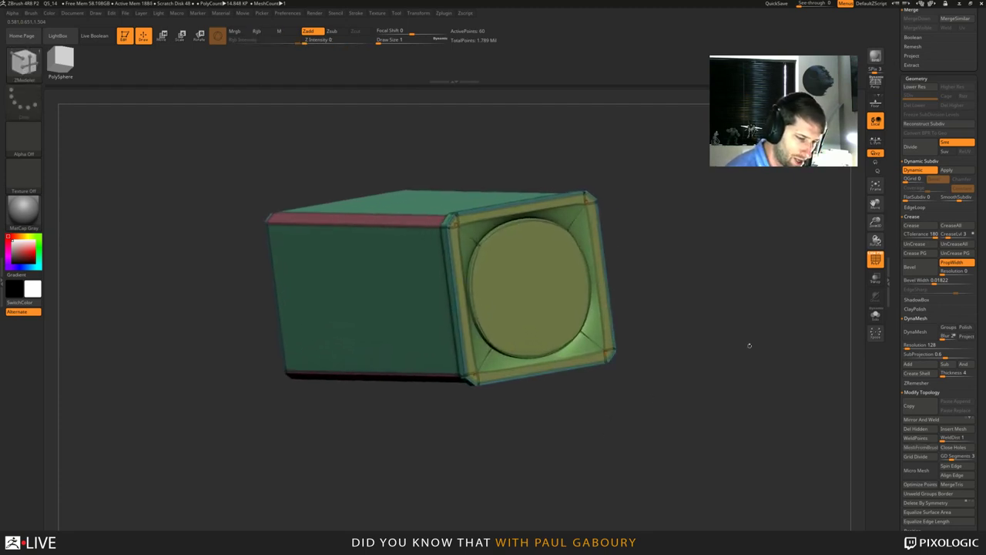
pyautogui.click(912, 226)
pyautogui.moveTo(740, 312); pyautogui.dragTo(682, 316, button='right')
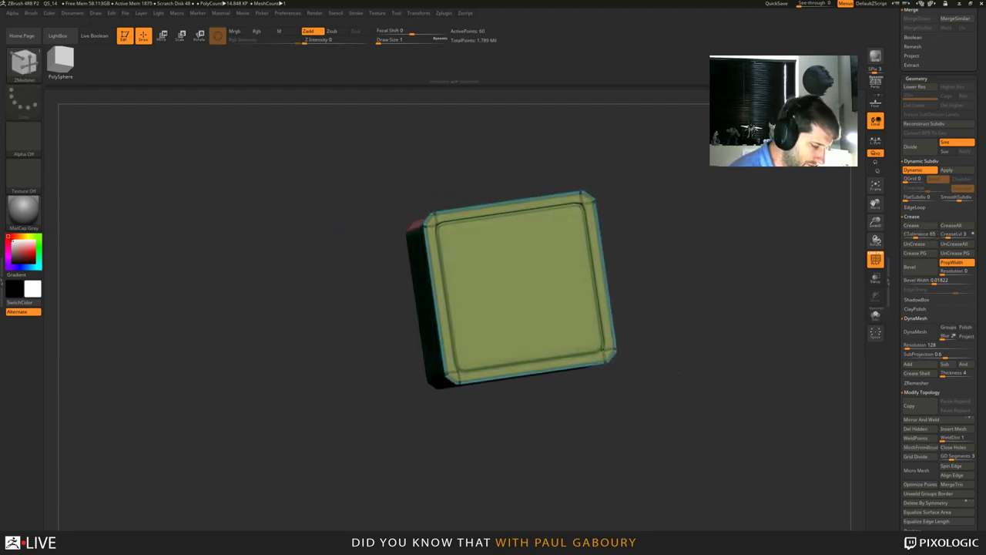
pyautogui.moveTo(671, 373); pyautogui.dragTo(689, 434, button='right')
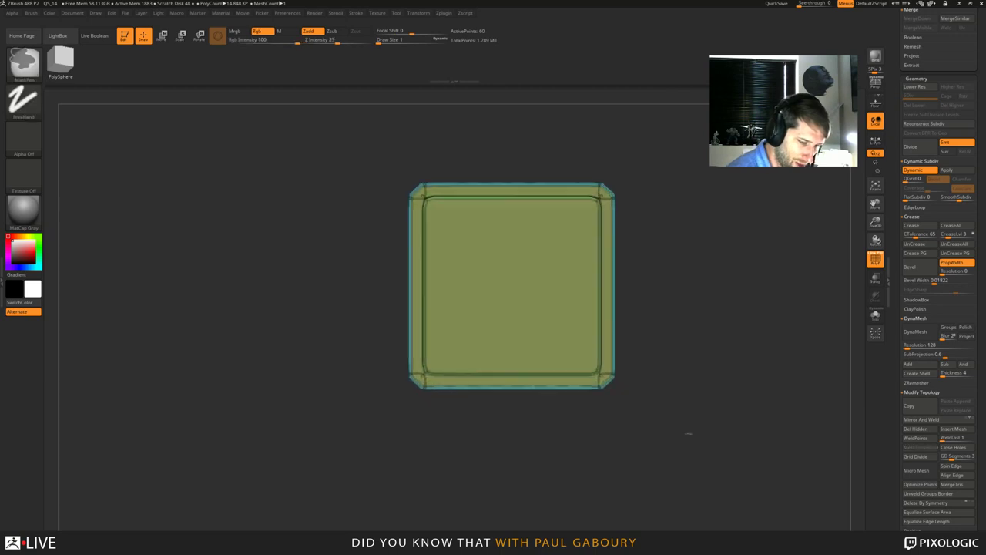
pyautogui.moveTo(717, 378); pyautogui.dragTo(664, 390, button='right')
pyautogui.keyDown('ctrl'); pyautogui.moveTo(664, 390); pyautogui.dragTo(670, 362, button='right'); pyautogui.keyUp('ctrl')
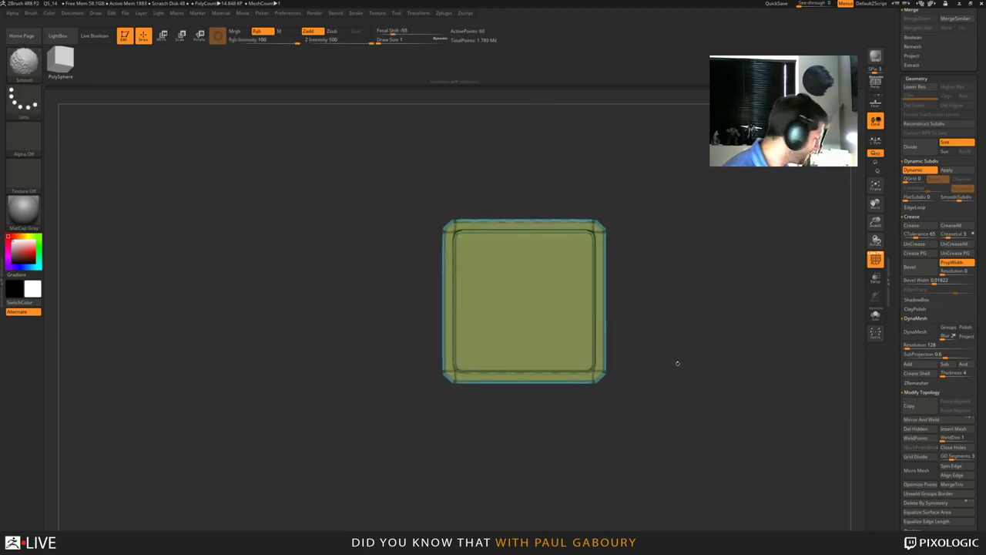
# Try applying Mirror And Weld to the box, checking the end face with and without the wireframe.
pyautogui.moveTo(676, 363); pyautogui.dragTo(667, 325)
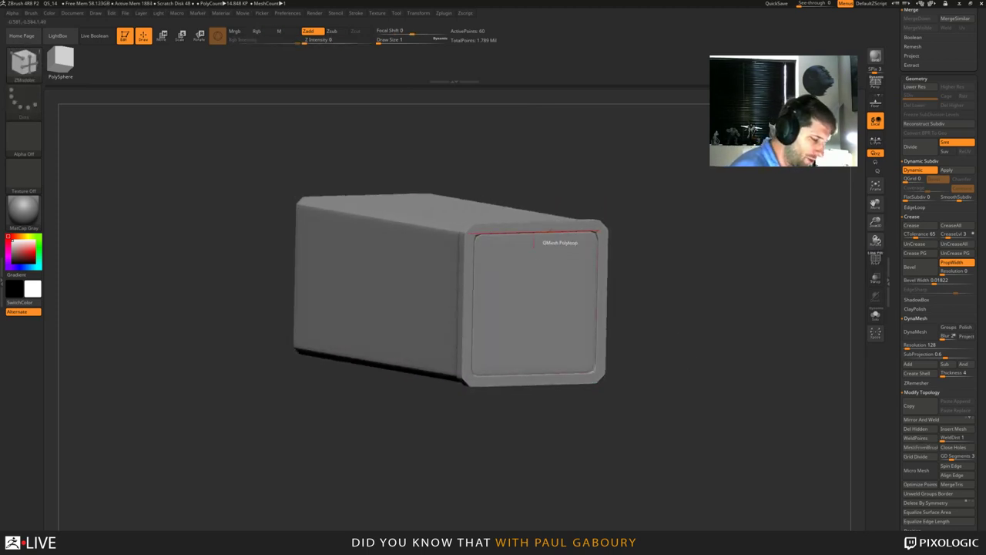
pyautogui.keyDown('shift'); pyautogui.moveTo(507, 264); pyautogui.dragTo(519, 259, button='right'); pyautogui.keyUp('shift')
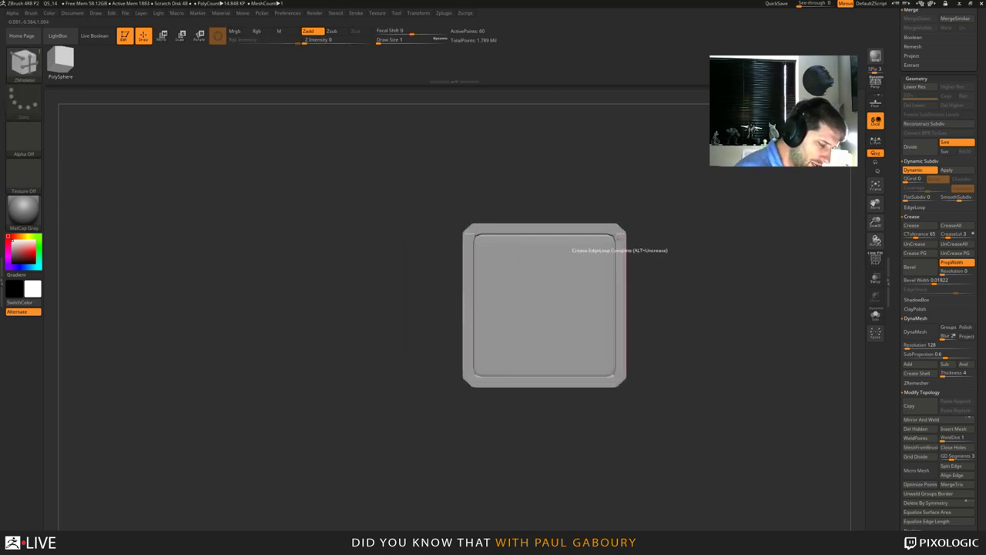
pyautogui.click(570, 248)
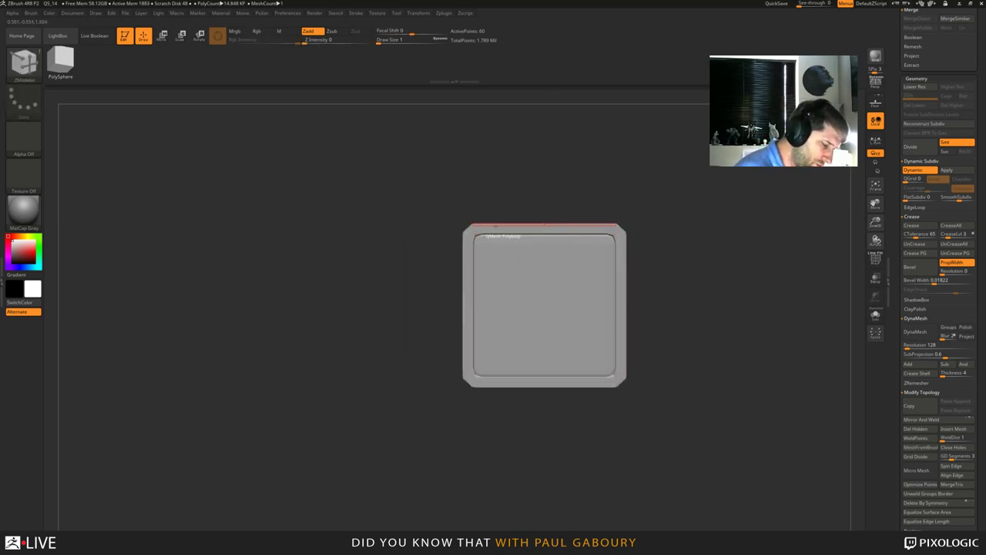
pyautogui.click(969, 420)
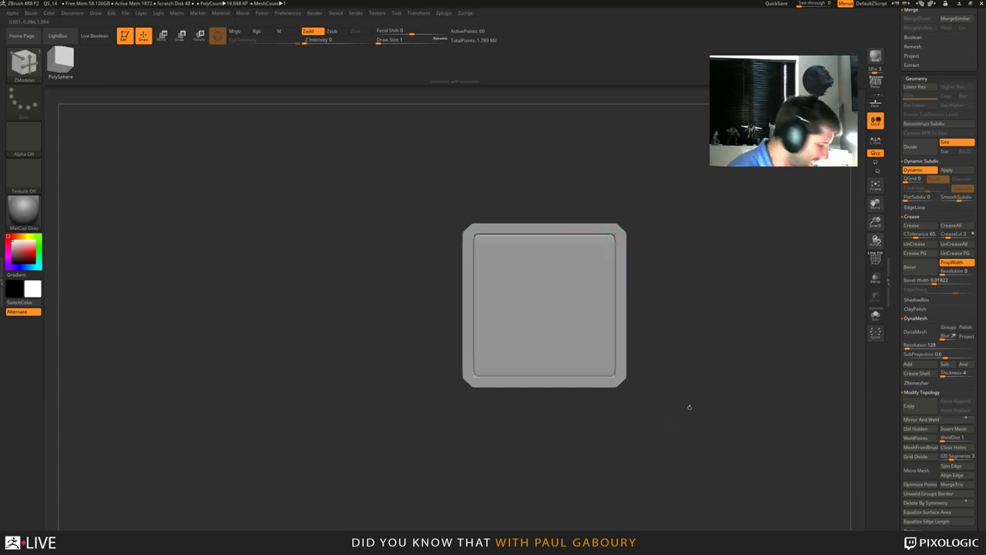
pyautogui.hotkey('shift', 'f')
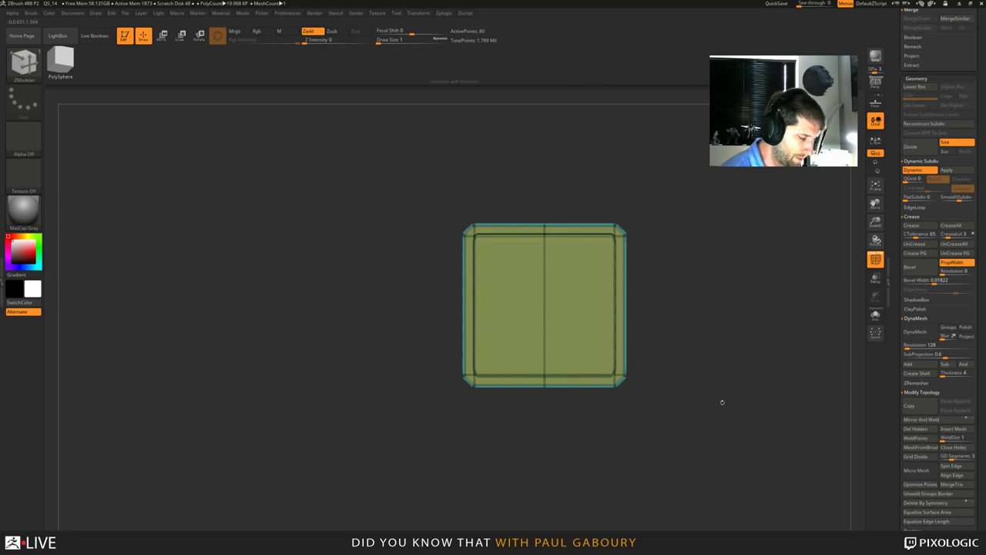
pyautogui.hotkey('ctrl', 'w')
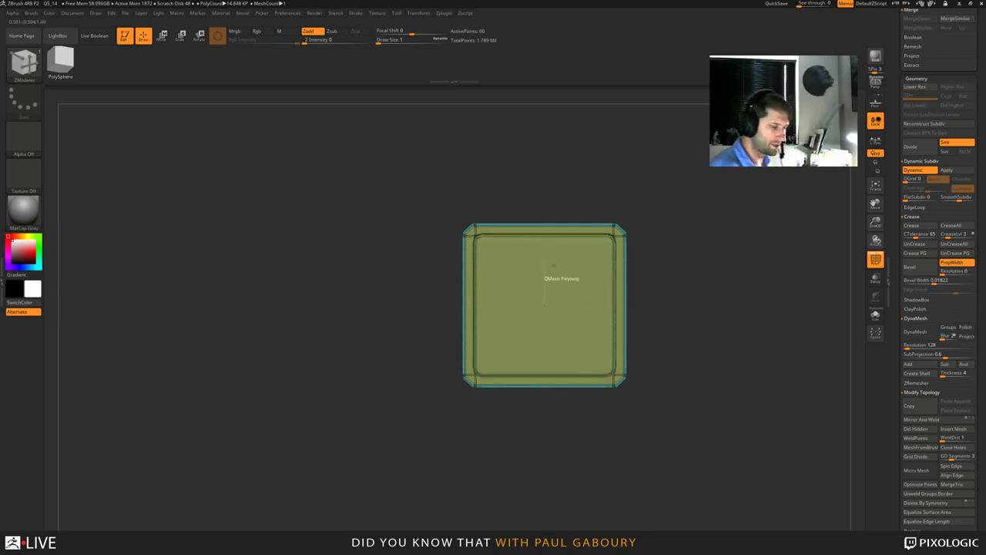
# Try moving the end panel with the ZModeler polygon action Move set to the Island target.
pyautogui.moveTo(663, 383); pyautogui.dragTo(688, 363)
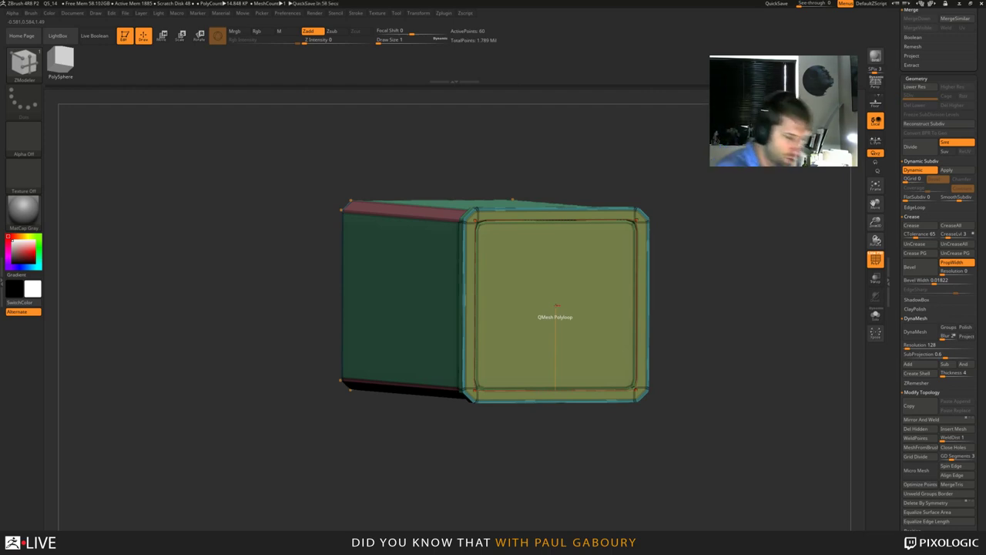
pyautogui.moveTo(684, 389); pyautogui.dragTo(652, 340)
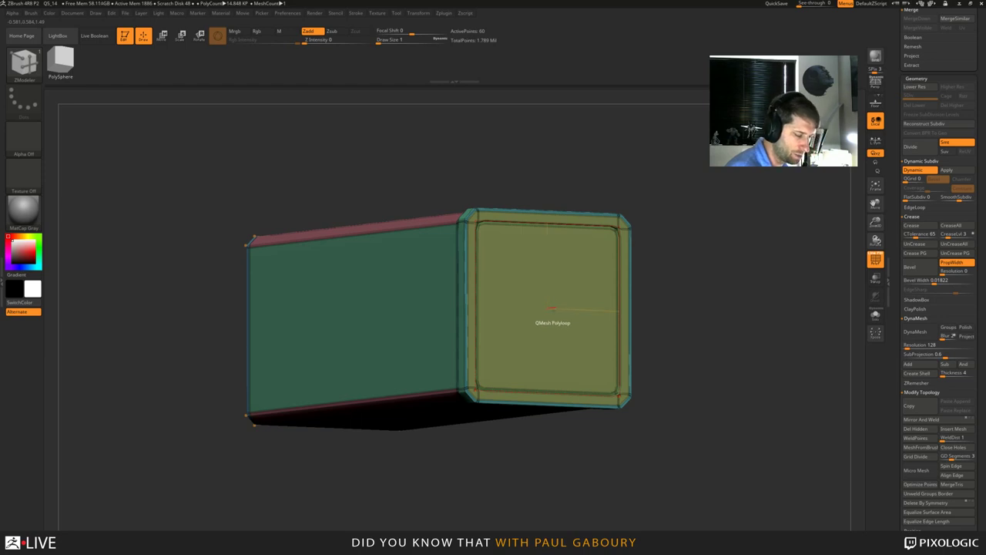
pyautogui.rightClick(552, 308)
pyautogui.click(531, 304)
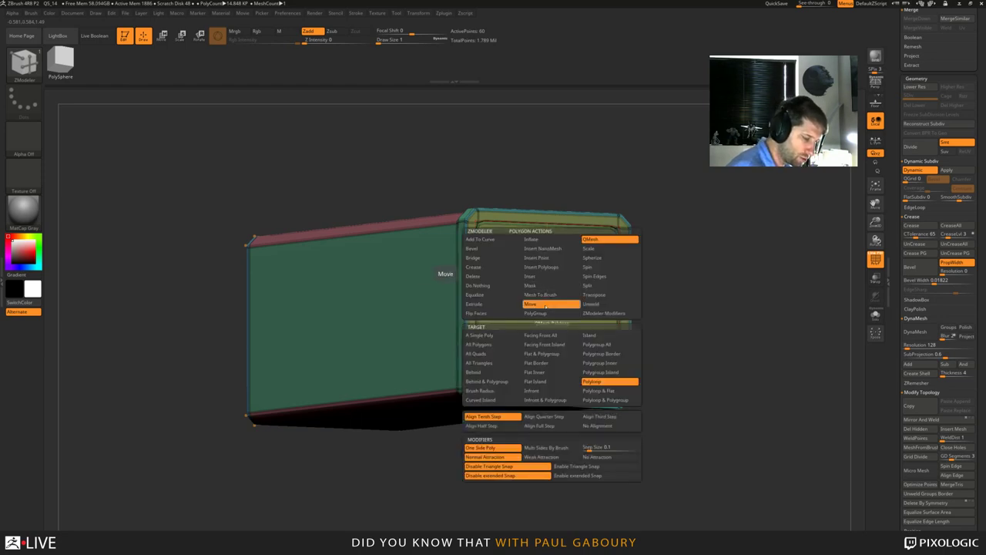
pyautogui.click(592, 336)
pyautogui.moveTo(548, 320)
pyautogui.mouseDown()
pyautogui.moveTo(530, 328)
pyautogui.moveTo(617, 322)
pyautogui.moveTo(530, 328)
pyautogui.moveTo(617, 321)
pyautogui.moveTo(530, 328)
pyautogui.moveTo(614, 322)
pyautogui.moveTo(546, 324)
pyautogui.mouseUp()
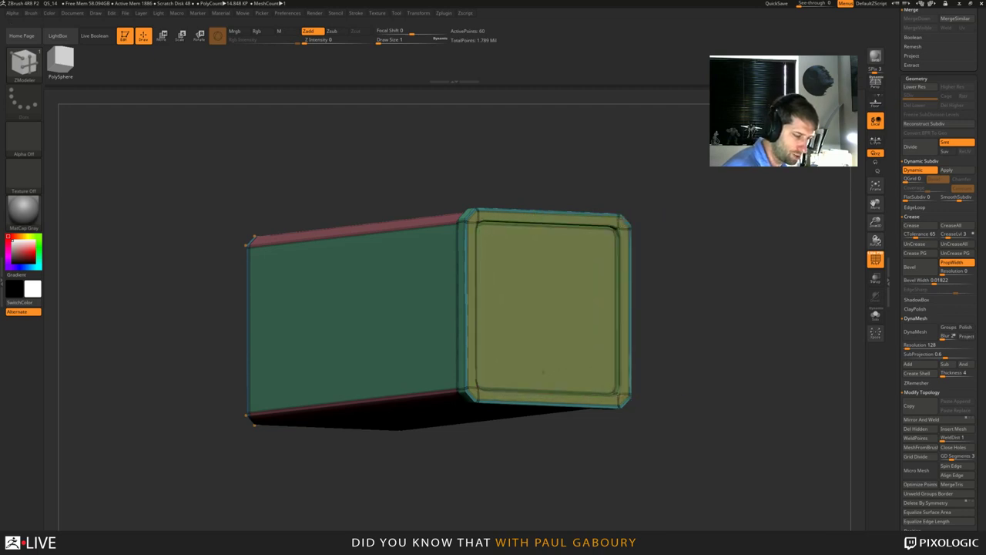
pyautogui.moveTo(596, 376); pyautogui.dragTo(571, 377)
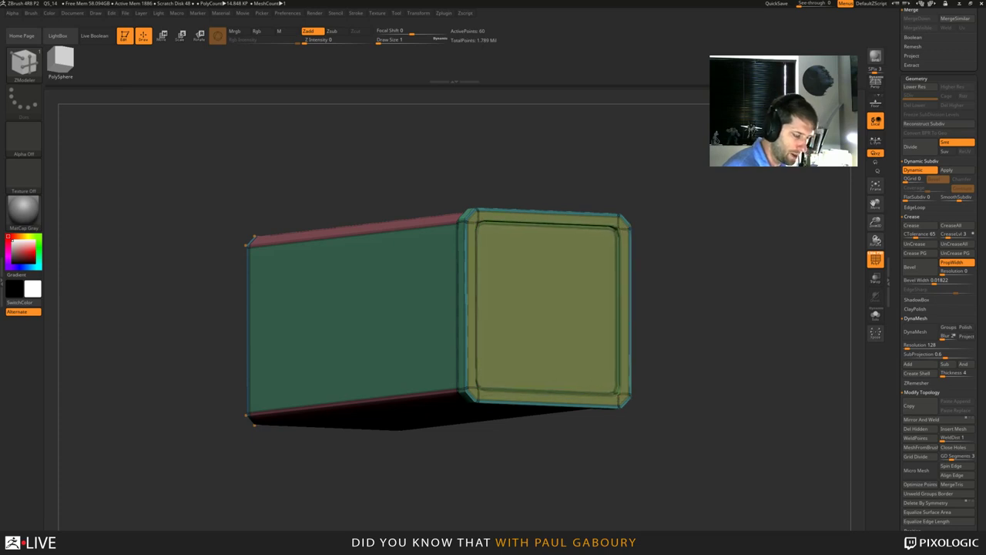
# Inspect the creased end and the sides of the box with the wireframe hidden.
pyautogui.moveTo(655, 435); pyautogui.dragTo(686, 417)
pyautogui.hotkey('shift', 'f')
pyautogui.keyDown('ctrl'); pyautogui.moveTo(709, 417); pyautogui.dragTo(643, 351, button='right'); pyautogui.keyUp('ctrl')
pyautogui.moveTo(713, 435); pyautogui.dragTo(606, 443)
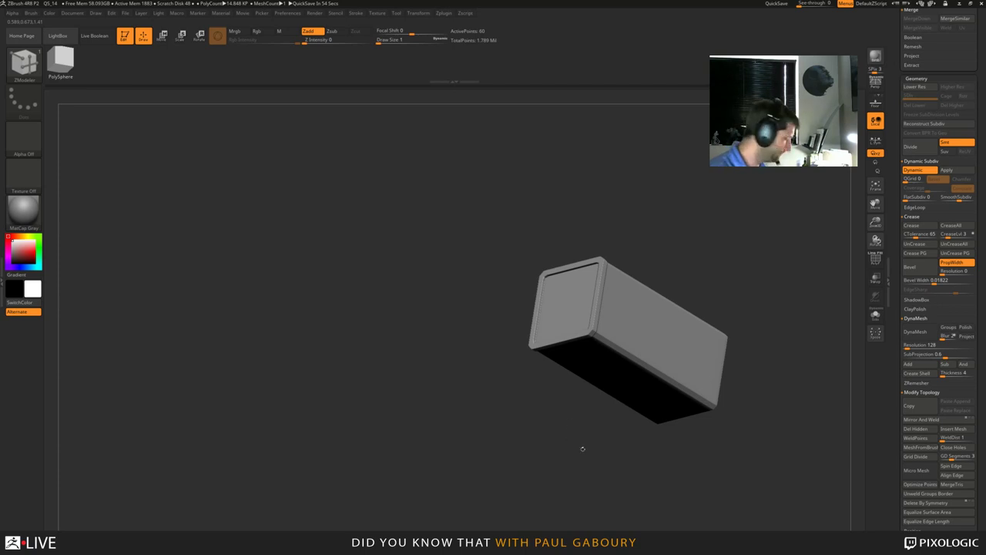
pyautogui.moveTo(583, 449)
pyautogui.mouseDown()
pyautogui.moveTo(568, 458)
pyautogui.moveTo(594, 463)
pyautogui.mouseUp()
pyautogui.hotkey('shift', 'f')
pyautogui.keyDown('ctrl'); pyautogui.moveTo(594, 462); pyautogui.dragTo(588, 484, button='right'); pyautogui.keyUp('ctrl')
# Turn off Dynamic Subdivision and inset the recessed end polygon slightly, assigning the inner face its own polygroup.
pyautogui.press('space')
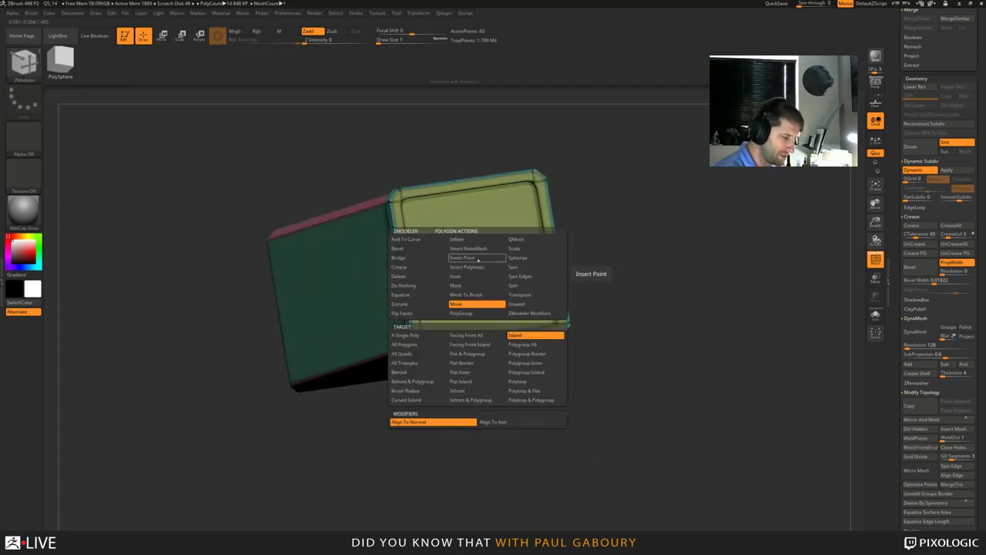
pyautogui.click(466, 275)
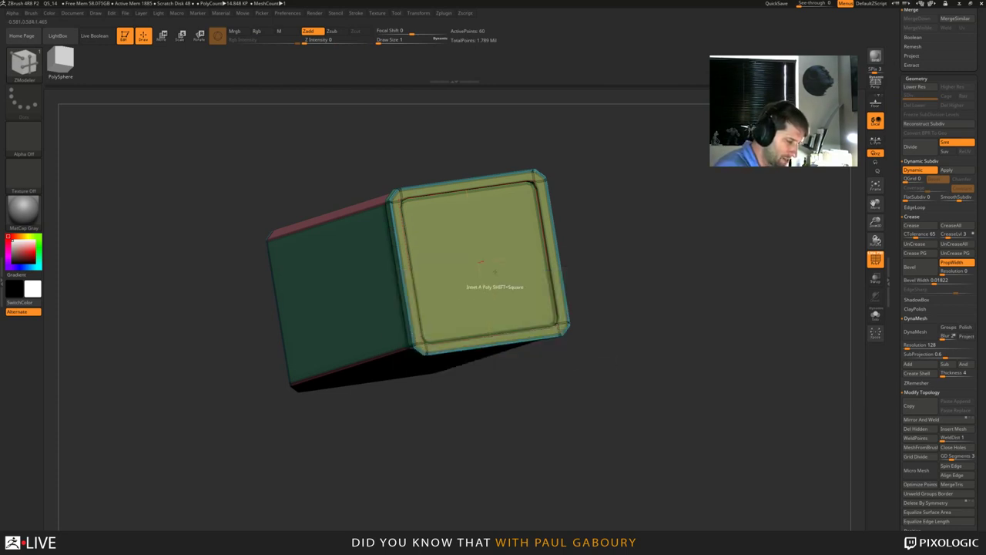
pyautogui.hotkey('shift', 'd')
pyautogui.moveTo(498, 272)
pyautogui.keyDown('ctrl'); pyautogui.mouseDown(button='right')
pyautogui.moveTo(501, 291)
pyautogui.moveTo(491, 264)
pyautogui.moveTo(505, 289)
pyautogui.mouseUp(button='right'); pyautogui.keyUp('ctrl')
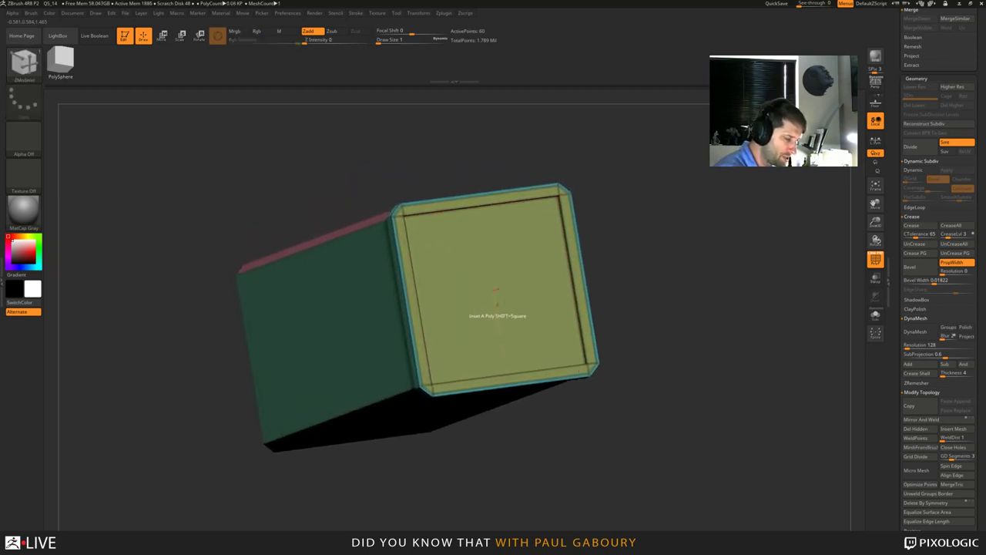
pyautogui.moveTo(496, 297); pyautogui.dragTo(497, 300)
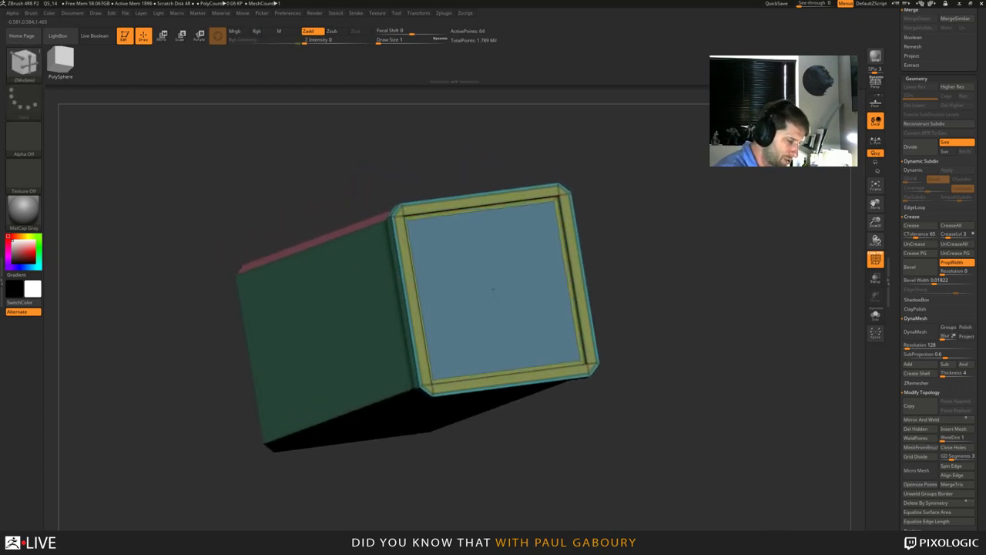
pyautogui.press('alt')
pyautogui.press('alt')
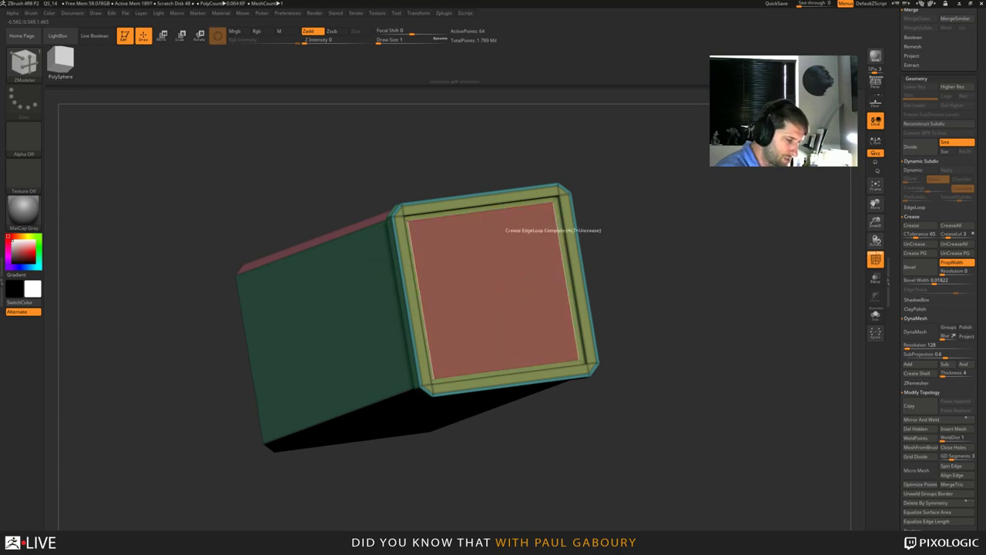
# Try extruding the inset end panel outward with QMesh on the Polyloop target.
pyautogui.moveTo(621, 447); pyautogui.dragTo(644, 425)
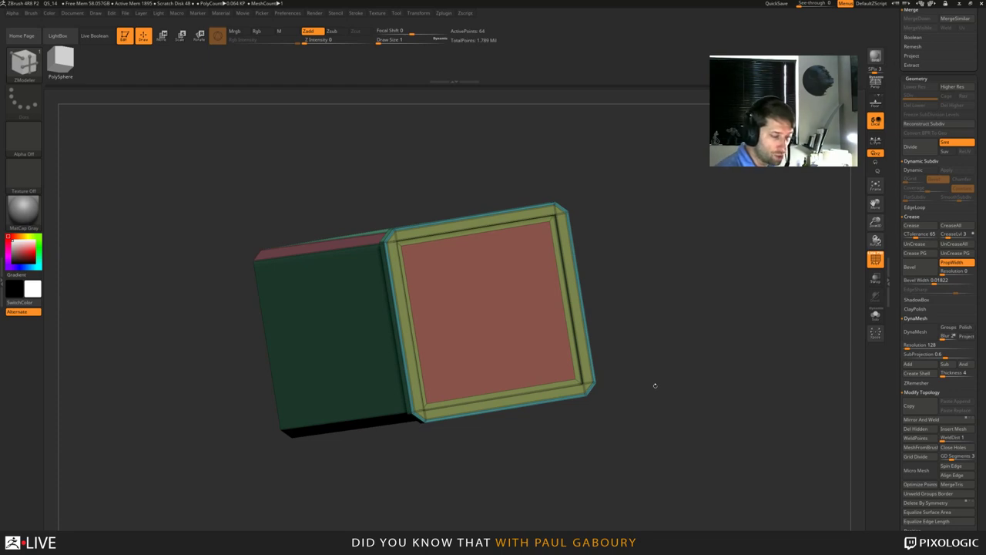
pyautogui.moveTo(653, 377); pyautogui.dragTo(698, 337)
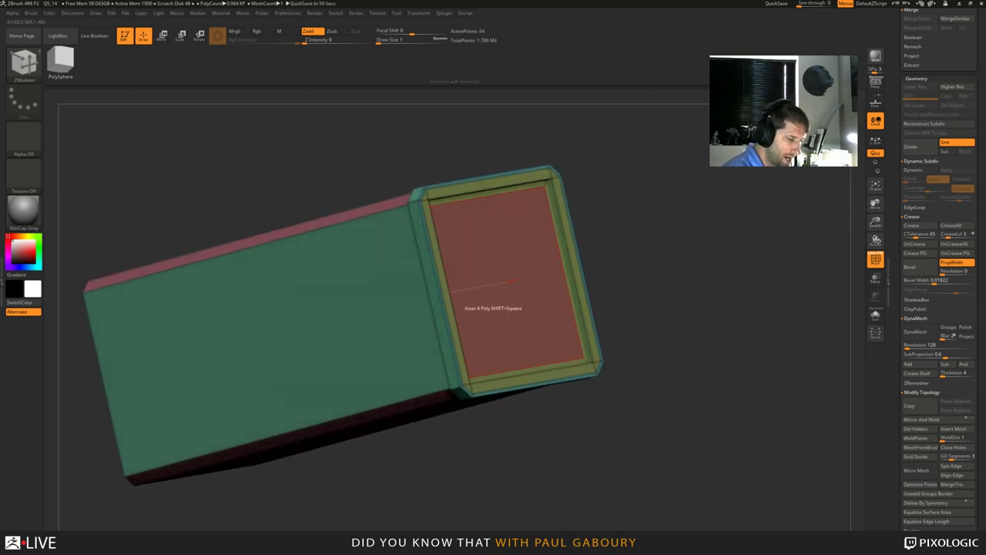
pyautogui.press('space')
pyautogui.click(564, 239)
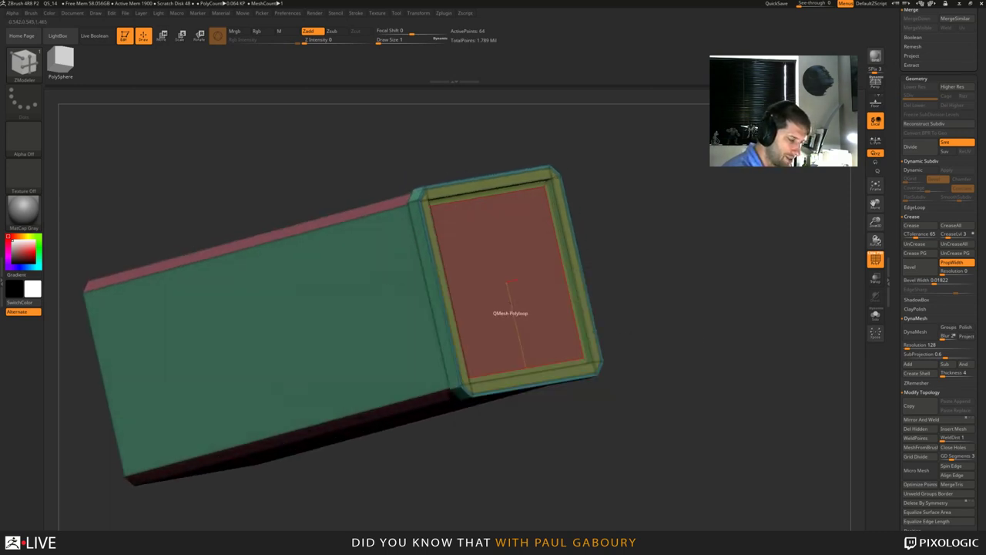
pyautogui.moveTo(509, 294)
pyautogui.mouseDown()
pyautogui.moveTo(515, 289)
pyautogui.moveTo(515, 299)
pyautogui.mouseUp()
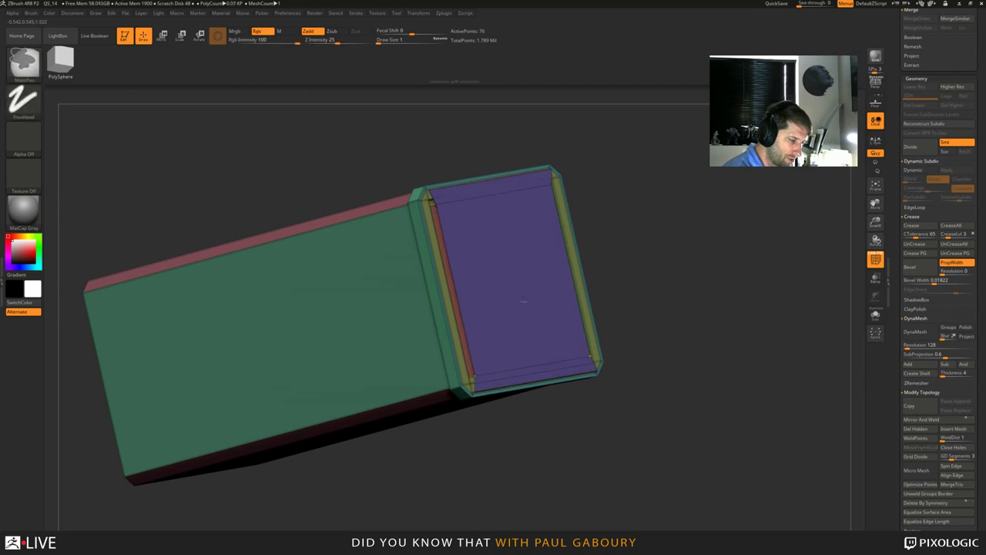
# Pull the inset end panel out of the box as a separate thick plate with QMesh on a single polygon.
pyautogui.press('space')
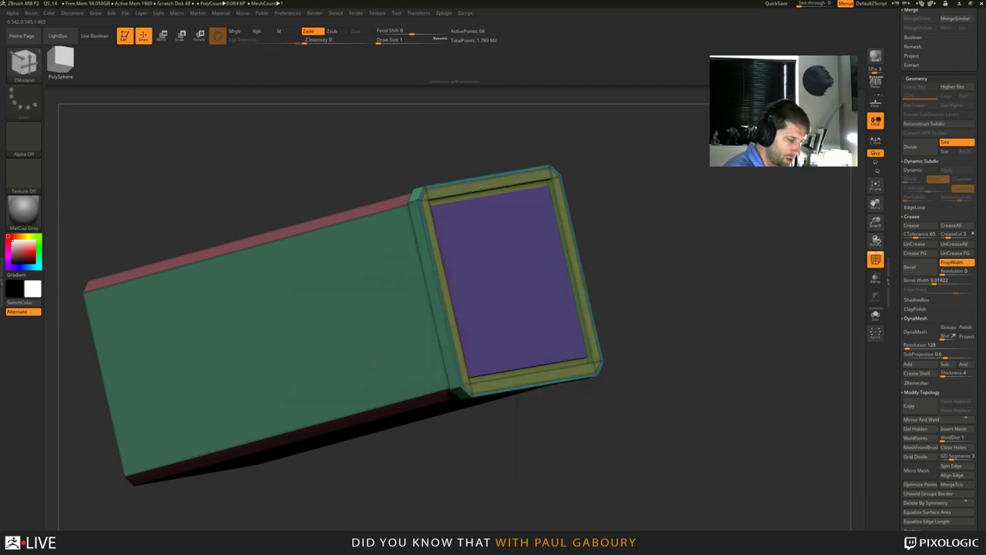
pyautogui.moveTo(511, 287); pyautogui.dragTo(611, 260)
pyautogui.moveTo(723, 370); pyautogui.dragTo(727, 413)
pyautogui.moveTo(614, 317); pyautogui.dragTo(626, 314)
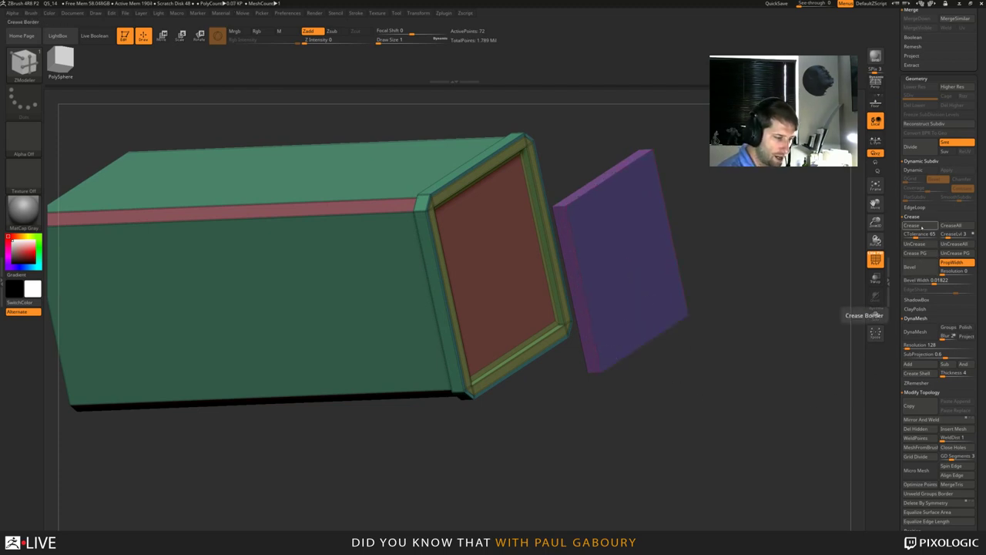
# Insert multiple edge loops across the detached plate, dividing it into seven equal horizontal strips.
pyautogui.moveTo(669, 392); pyautogui.dragTo(649, 422)
pyautogui.keyDown('alt'); pyautogui.moveTo(754, 390); pyautogui.dragTo(629, 378, button='right'); pyautogui.keyUp('alt')
pyautogui.moveTo(643, 377); pyautogui.dragTo(664, 346)
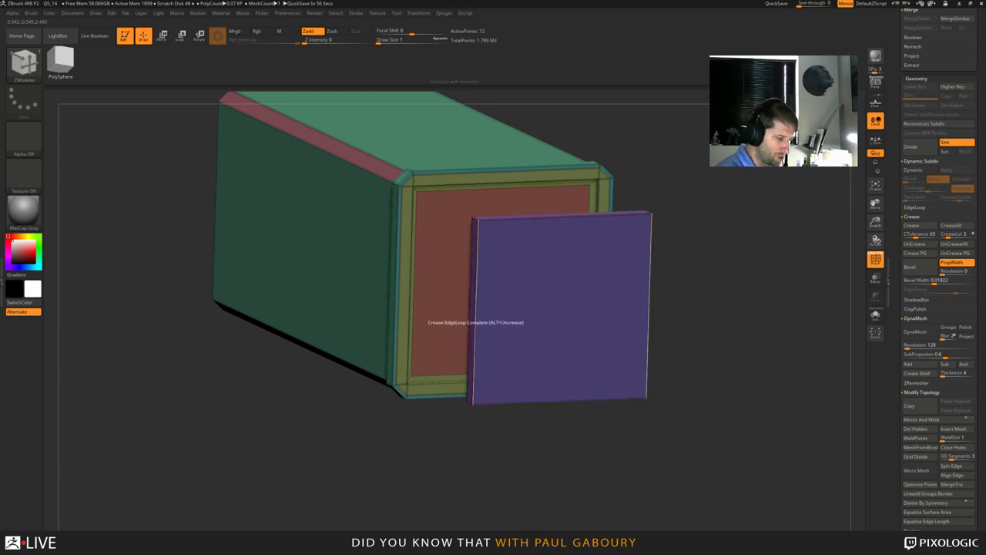
pyautogui.press('space')
pyautogui.click(455, 319)
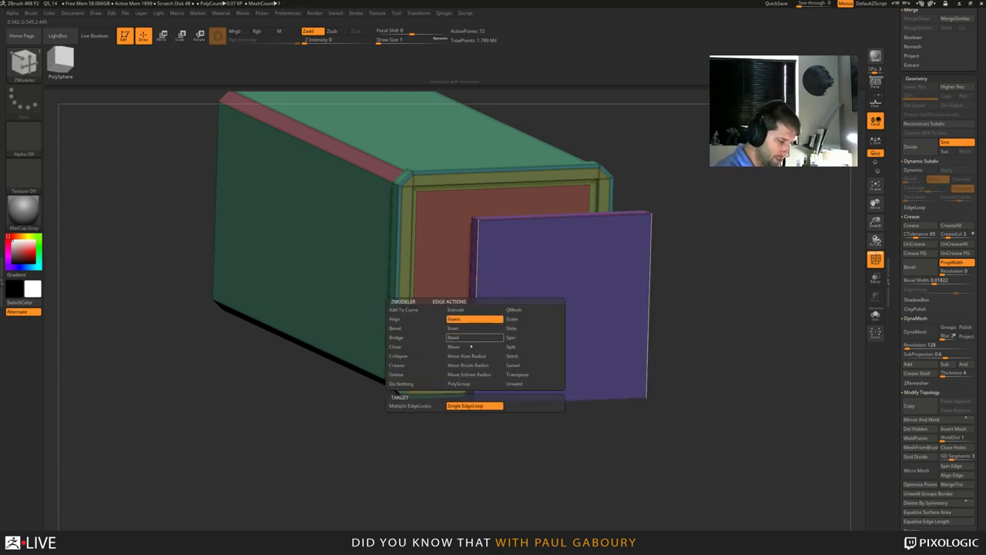
pyautogui.click(440, 406)
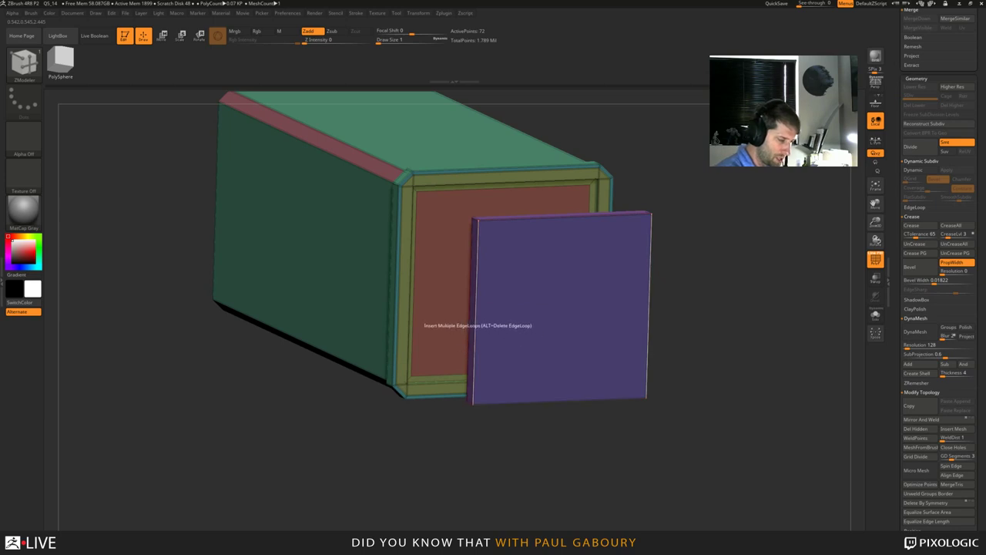
pyautogui.moveTo(476, 315)
pyautogui.mouseDown()
pyautogui.moveTo(479, 359)
pyautogui.moveTo(478, 332)
pyautogui.mouseUp()
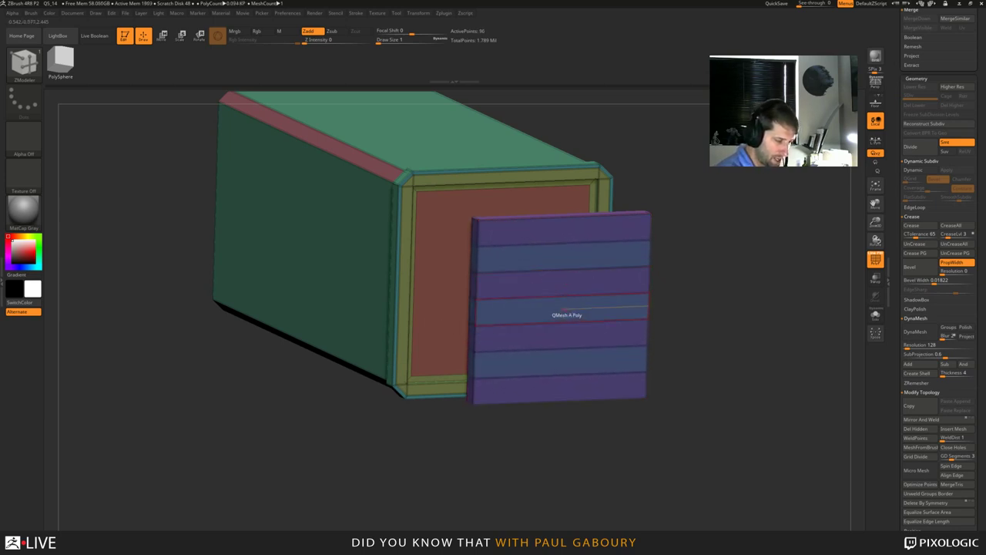
pyautogui.click(567, 295)
# Isolate the striped plate by hiding the rest of the box.
pyautogui.moveTo(712, 461); pyautogui.dragTo(632, 189)
pyautogui.keyDown('ctrl'); pyautogui.keyDown('shift'); pyautogui.moveTo(680, 322); pyautogui.dragTo(680, 323); pyautogui.keyUp('shift'); pyautogui.keyUp('ctrl')
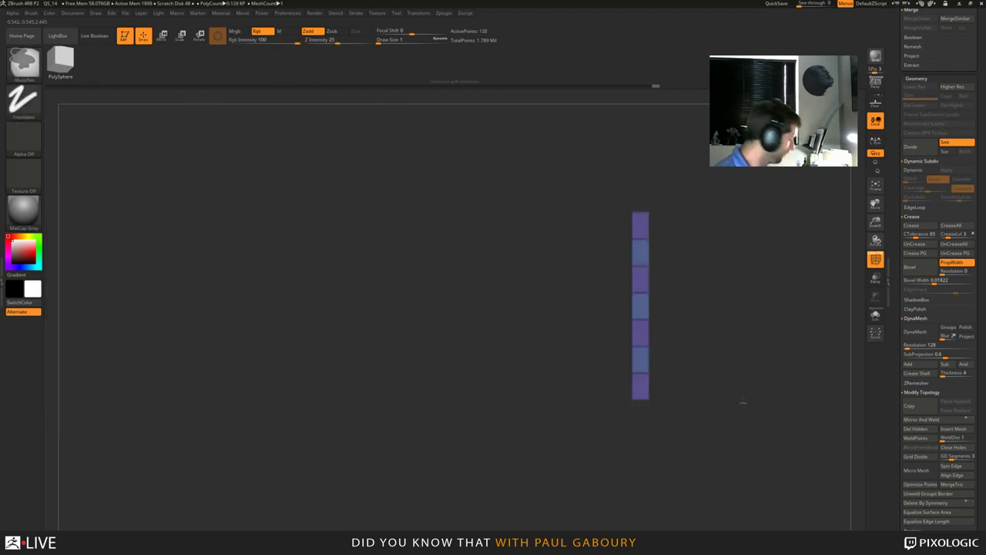
# Assign the isolated plate to a single polygroup and unhide the rest of the box.
pyautogui.hotkey('ctrl', 'w')
pyautogui.moveTo(747, 408)
pyautogui.mouseDown()
pyautogui.moveTo(724, 414)
pyautogui.moveTo(734, 422)
pyautogui.mouseUp()
pyautogui.keyDown('ctrl'); pyautogui.keyDown('shift'); pyautogui.click(719, 435); pyautogui.keyUp('shift'); pyautogui.keyUp('ctrl')
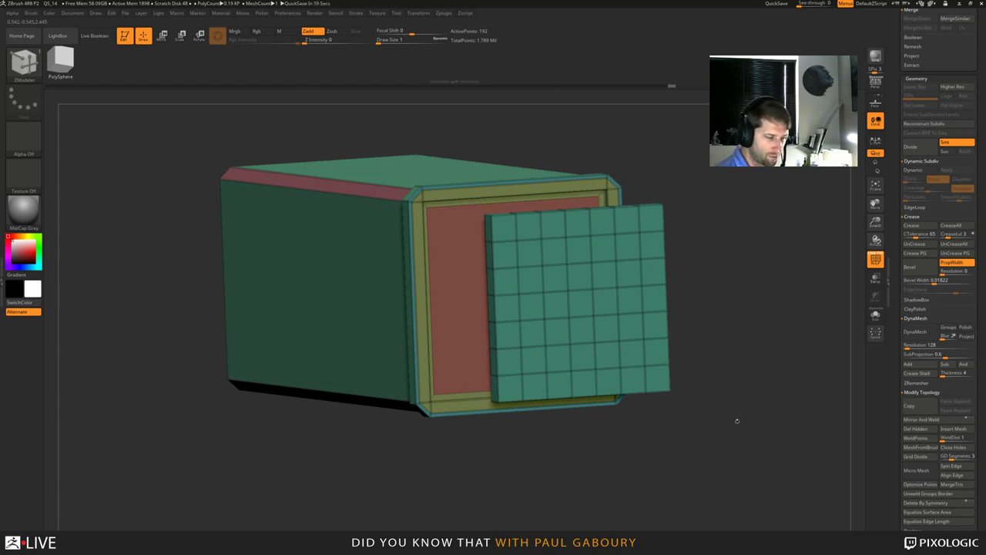
# Extrude the plate's outer side loop slightly outward with QMesh on the Polyloop target.
pyautogui.moveTo(737, 401); pyautogui.dragTo(683, 389)
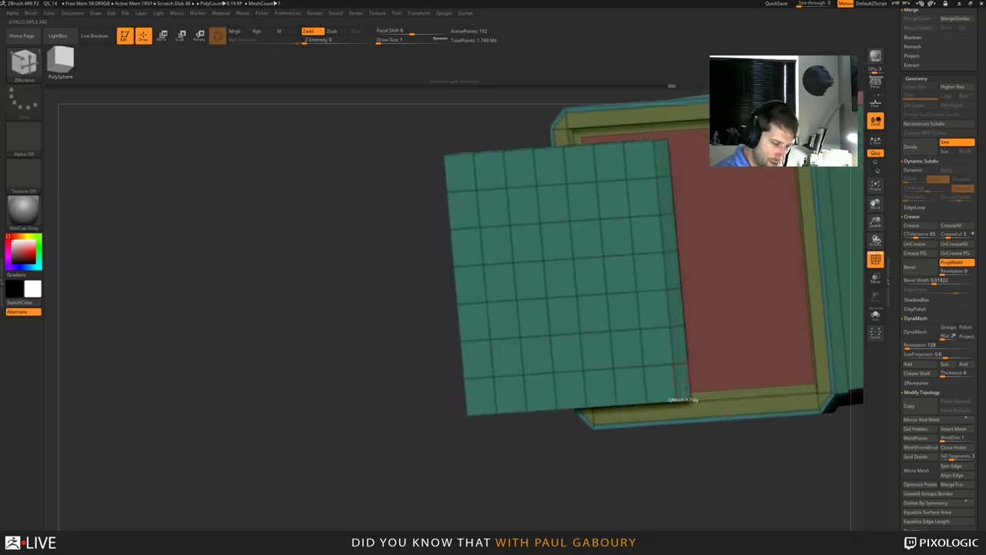
pyautogui.press('space')
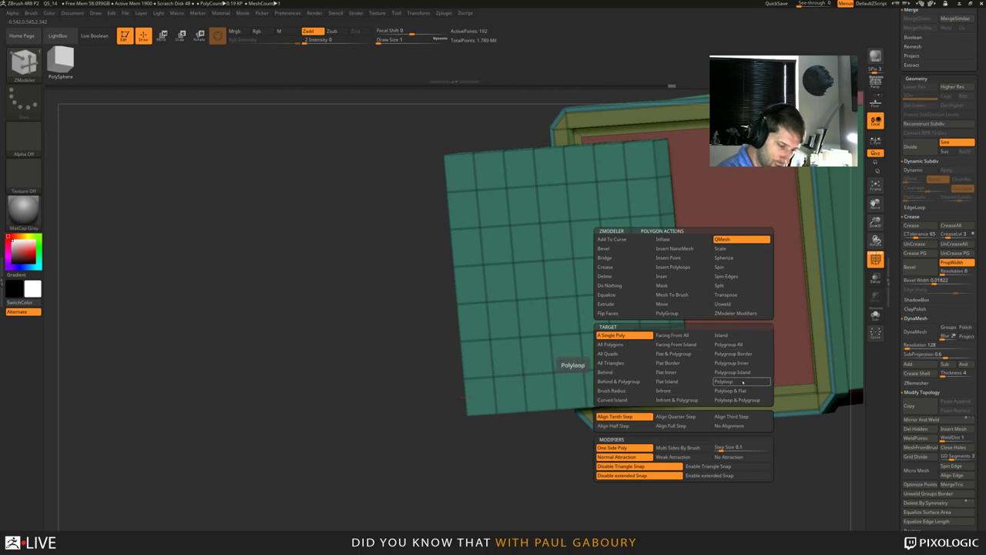
pyautogui.click(739, 382)
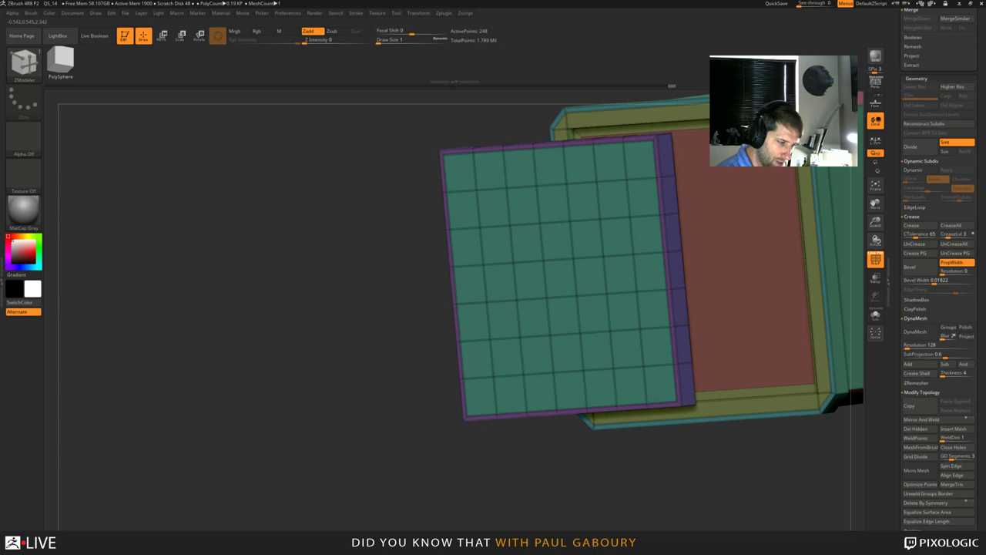
pyautogui.moveTo(604, 511); pyautogui.dragTo(621, 462, button='right')
pyautogui.moveTo(621, 462)
pyautogui.mouseDown(button='right')
pyautogui.moveTo(647, 465)
pyautogui.moveTo(627, 420)
pyautogui.moveTo(624, 433)
pyautogui.mouseUp(button='right')
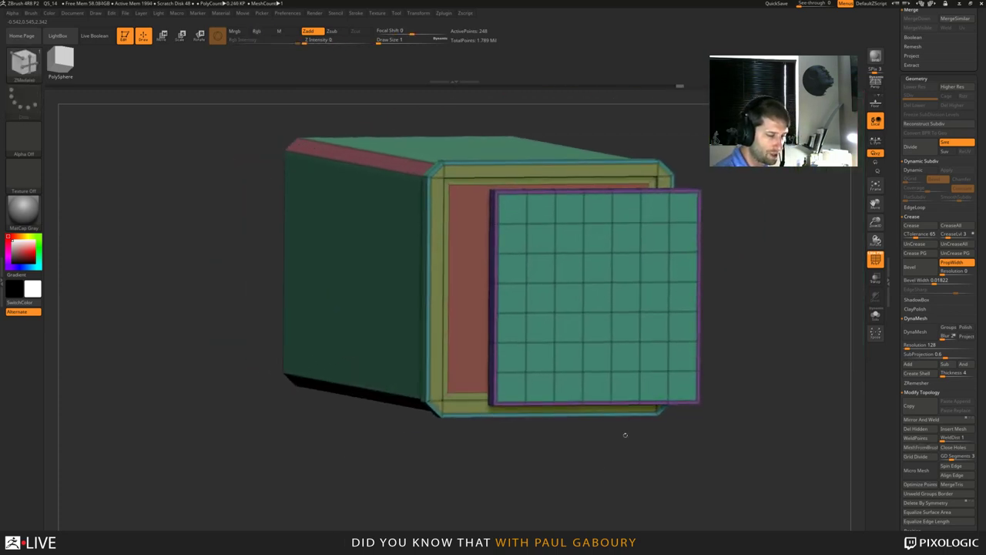
# Isolate the plate's gridded faces and turn on Double display so both sides of polygons are drawn.
pyautogui.keyDown('ctrl'); pyautogui.keyDown('shift'); pyautogui.click(640, 253); pyautogui.keyUp('shift'); pyautogui.keyUp('ctrl')
pyautogui.moveTo(641, 253); pyautogui.dragTo(697, 192, button='right')
pyautogui.moveTo(736, 415); pyautogui.dragTo(704, 434, button='right')
pyautogui.moveTo(698, 459)
pyautogui.keyDown('ctrl'); pyautogui.keyDown('shift'); pyautogui.mouseDown()
pyautogui.moveTo(673, 269)
pyautogui.moveTo(639, 143)
pyautogui.moveTo(620, 144)
pyautogui.mouseUp(); pyautogui.keyUp('shift'); pyautogui.keyUp('ctrl')
pyautogui.moveTo(717, 393)
pyautogui.mouseDown(button='right')
pyautogui.moveTo(669, 389)
pyautogui.moveTo(723, 386)
pyautogui.mouseUp(button='right')
pyautogui.keyDown('ctrl'); pyautogui.keyDown('shift'); pyautogui.rightClick(723, 386); pyautogui.keyUp('shift'); pyautogui.keyUp('ctrl')
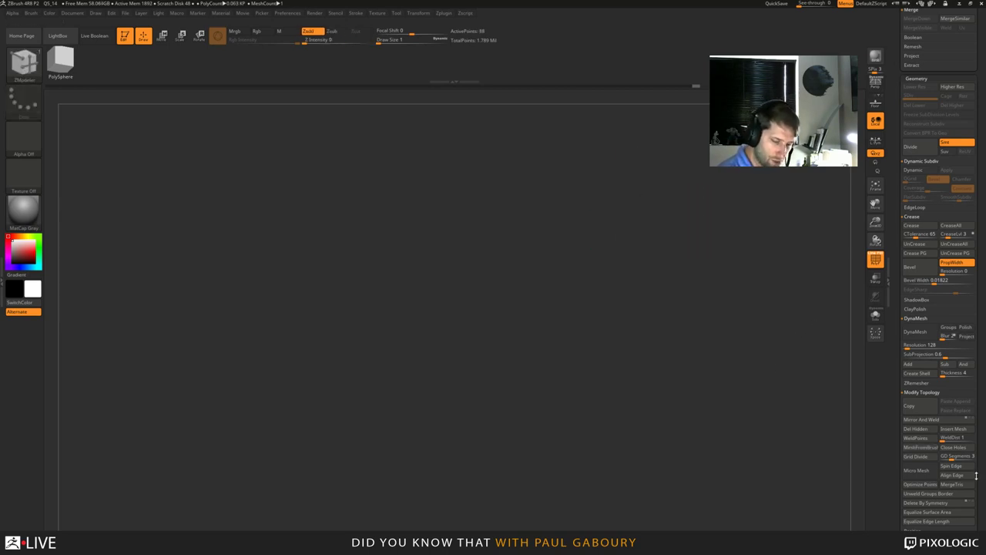
pyautogui.moveTo(976, 476); pyautogui.dragTo(976, 383)
pyautogui.keyDown('shift'); pyautogui.click(926, 417); pyautogui.keyUp('shift')
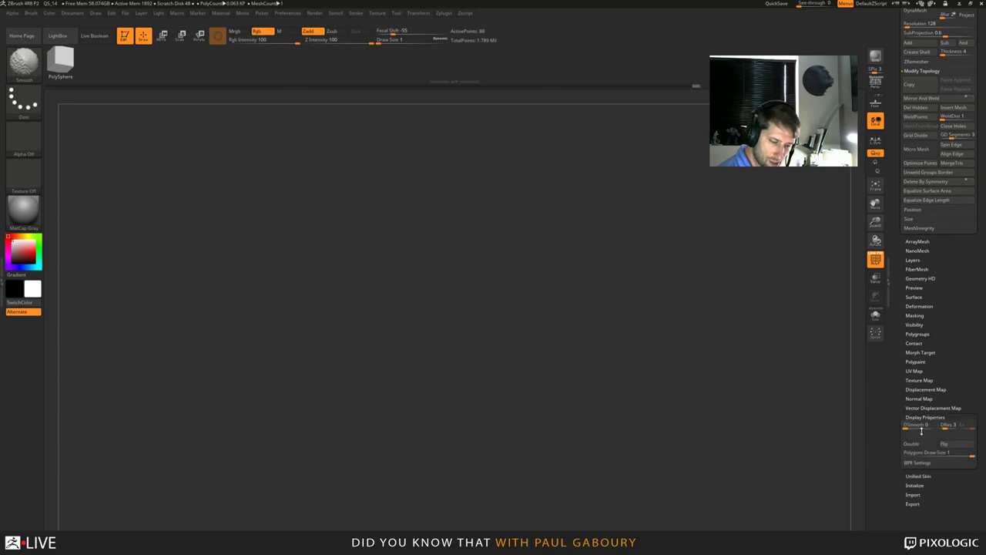
pyautogui.click(914, 444)
# Hide the remaining back polygons so that only the plate's front grid stays visible.
pyautogui.moveTo(678, 361); pyautogui.dragTo(621, 286)
pyautogui.keyDown('ctrl'); pyautogui.keyDown('shift'); pyautogui.moveTo(586, 165); pyautogui.dragTo(617, 299); pyautogui.keyUp('shift'); pyautogui.keyUp('ctrl')
pyautogui.moveTo(681, 345); pyautogui.dragTo(714, 404)
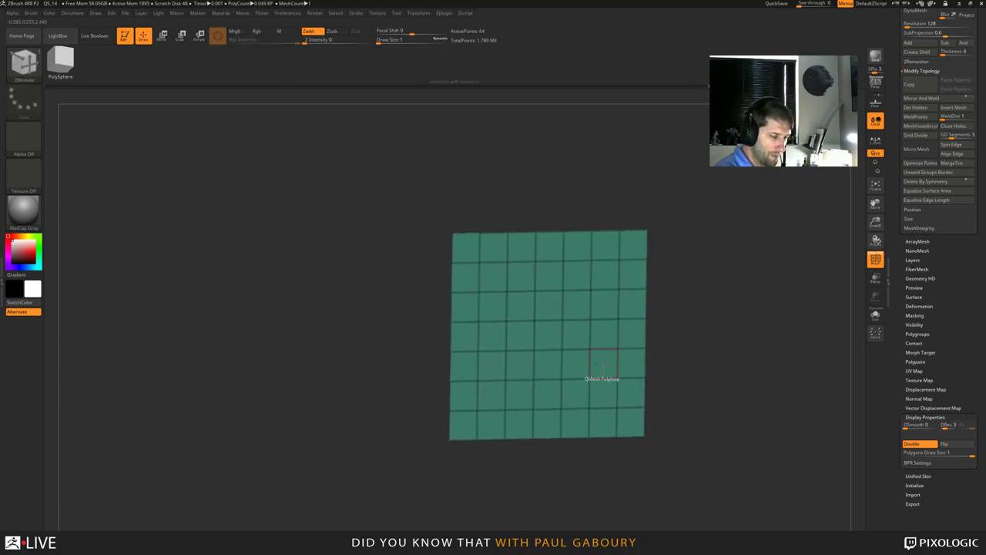
# Apply Checker polygroups to all polygons of the plate's front grid and unhide the whole model.
pyautogui.press('space')
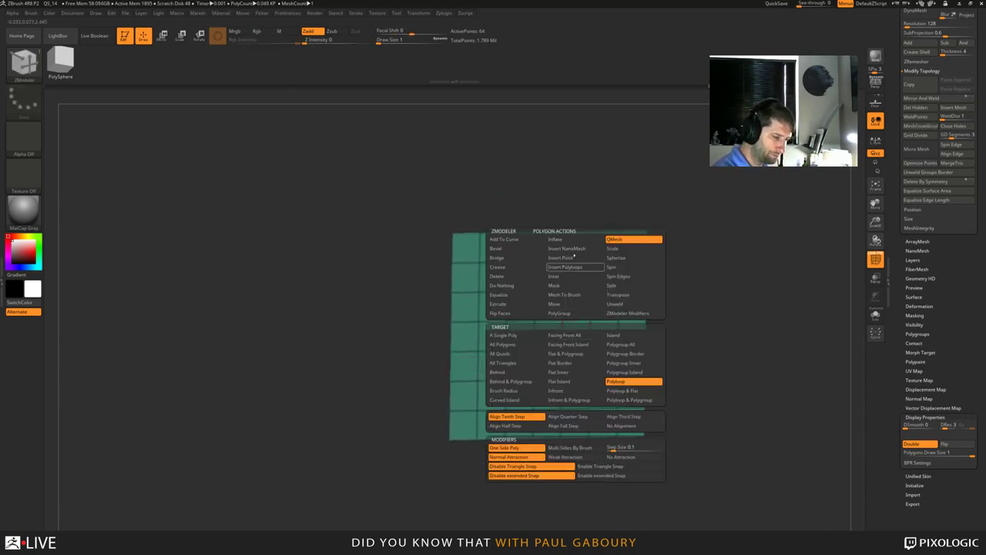
pyautogui.click(575, 313)
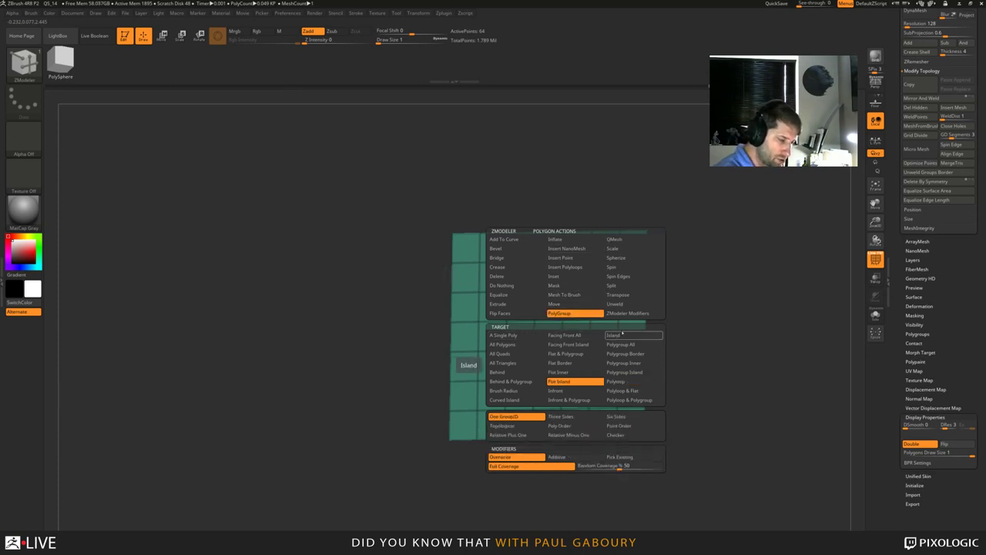
pyautogui.click(513, 344)
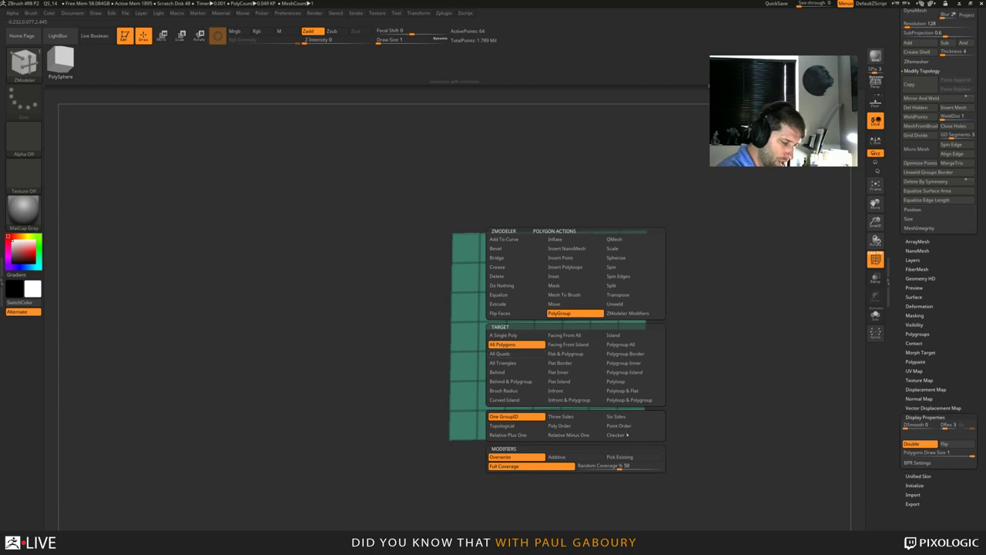
pyautogui.click(632, 435)
pyautogui.click(576, 363)
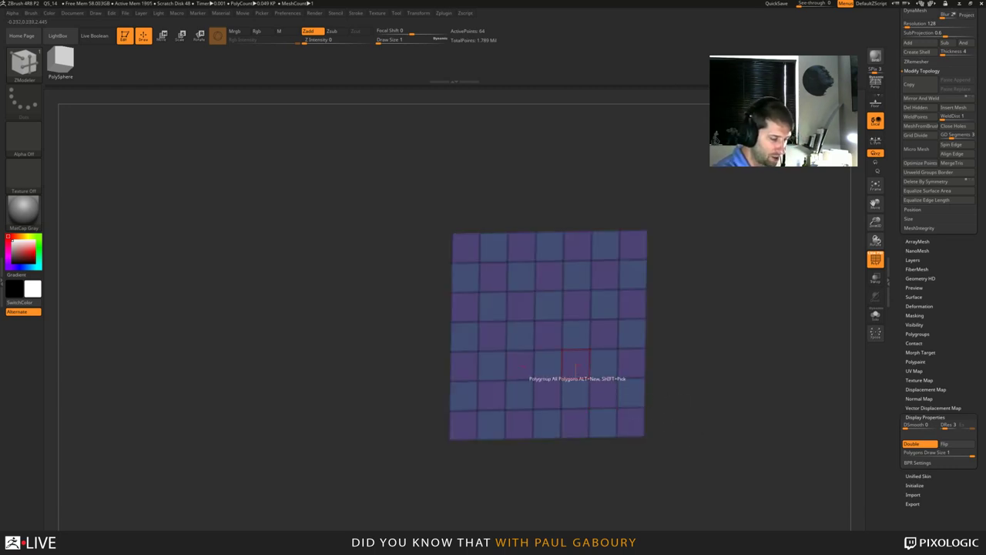
pyautogui.click(576, 365)
pyautogui.click(576, 365)
pyautogui.click(577, 366)
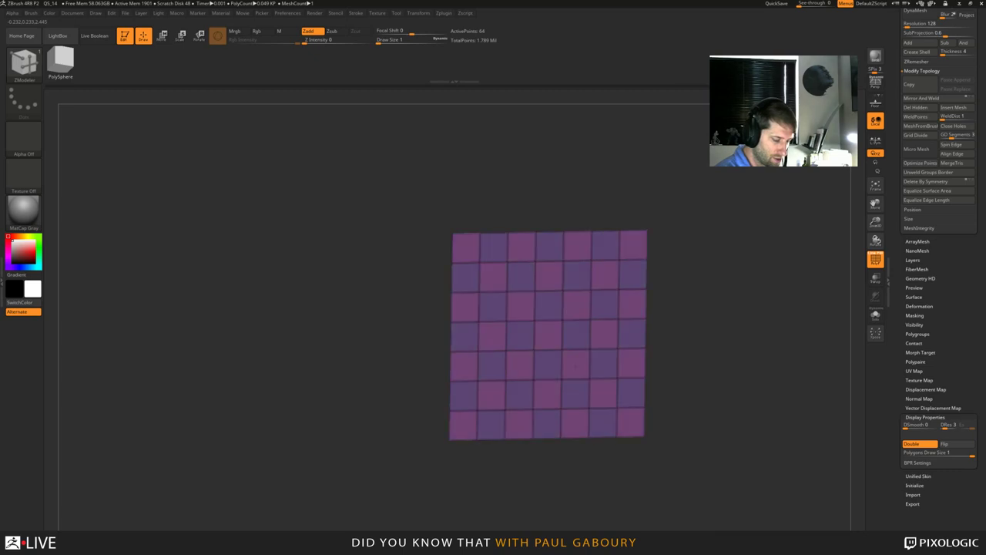
pyautogui.keyDown('ctrl'); pyautogui.keyDown('shift'); pyautogui.click(712, 424); pyautogui.keyUp('shift'); pyautogui.keyUp('ctrl')
pyautogui.keyDown('ctrl'); pyautogui.moveTo(711, 424); pyautogui.dragTo(685, 439, button='right'); pyautogui.keyUp('ctrl')
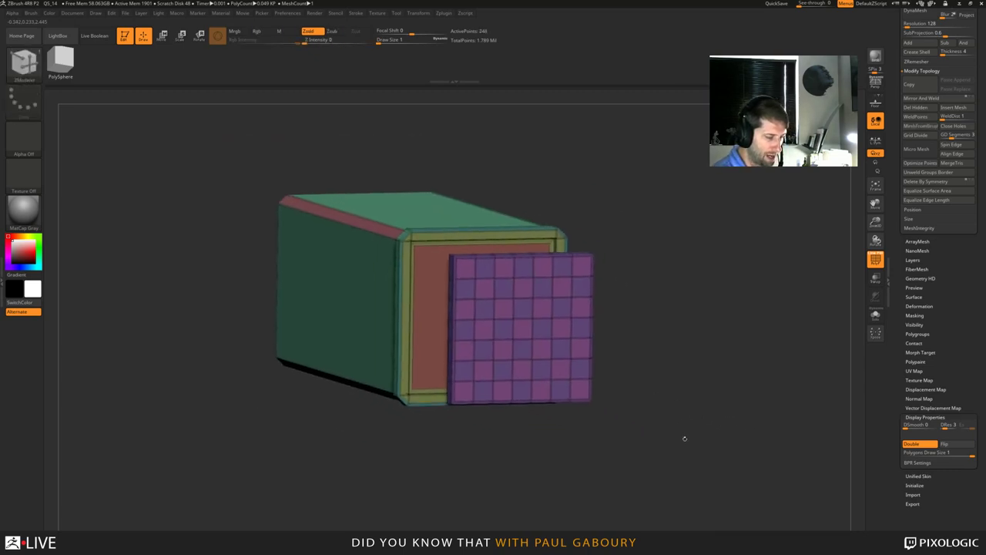
# Try to apply the Checker polygroups to the plate's isolated back face as well.
pyautogui.moveTo(684, 438); pyautogui.dragTo(689, 414)
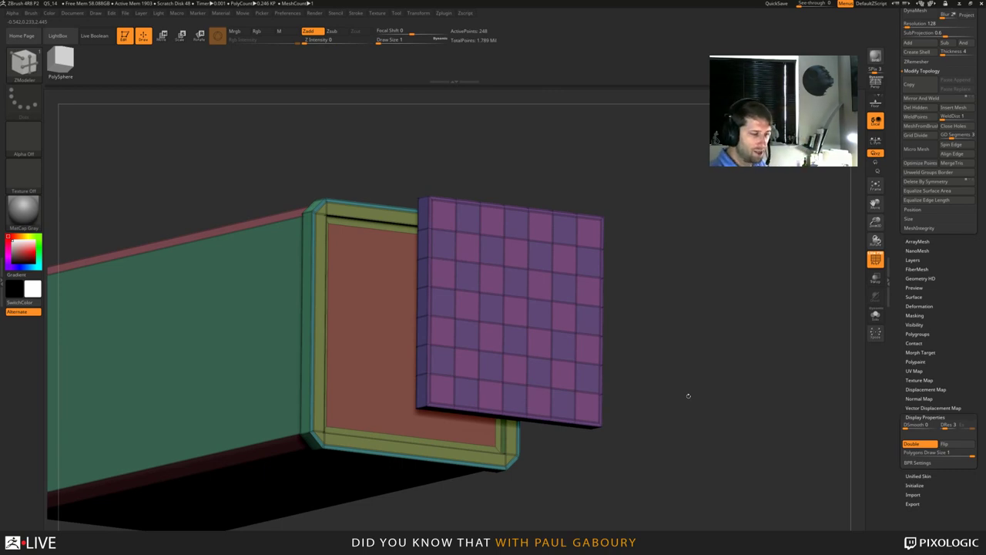
pyautogui.moveTo(695, 393); pyautogui.dragTo(728, 437)
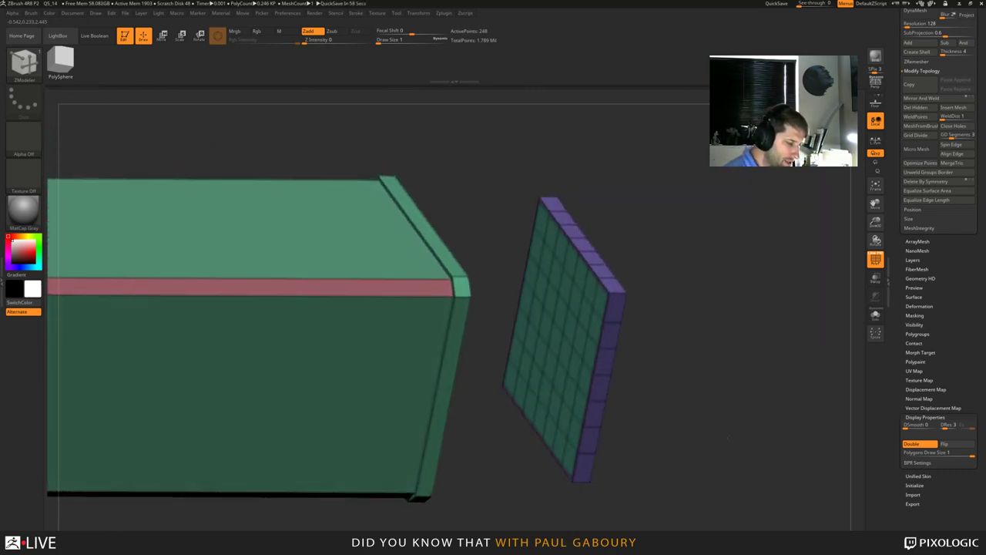
pyautogui.keyDown('ctrl'); pyautogui.keyDown('shift'); pyautogui.click(583, 316); pyautogui.keyUp('shift'); pyautogui.keyUp('ctrl')
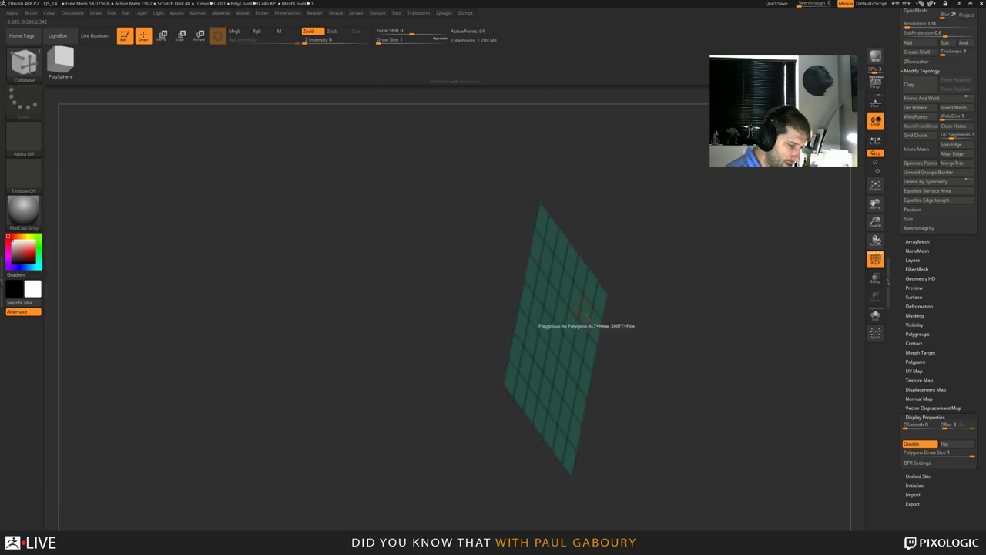
pyautogui.click(583, 316)
pyautogui.hotkey('ctrl', 'shift', 'z')
pyautogui.moveTo(675, 390)
pyautogui.mouseDown()
pyautogui.moveTo(728, 412)
pyautogui.moveTo(772, 366)
pyautogui.moveTo(708, 355)
pyautogui.mouseUp()
pyautogui.hotkey('ctrl', 'z')
pyautogui.hotkey('ctrl', 'z')
pyautogui.click(640, 373)
pyautogui.hotkey('ctrl', 'z')
pyautogui.click(622, 352)
pyautogui.hotkey('ctrl', 'z')
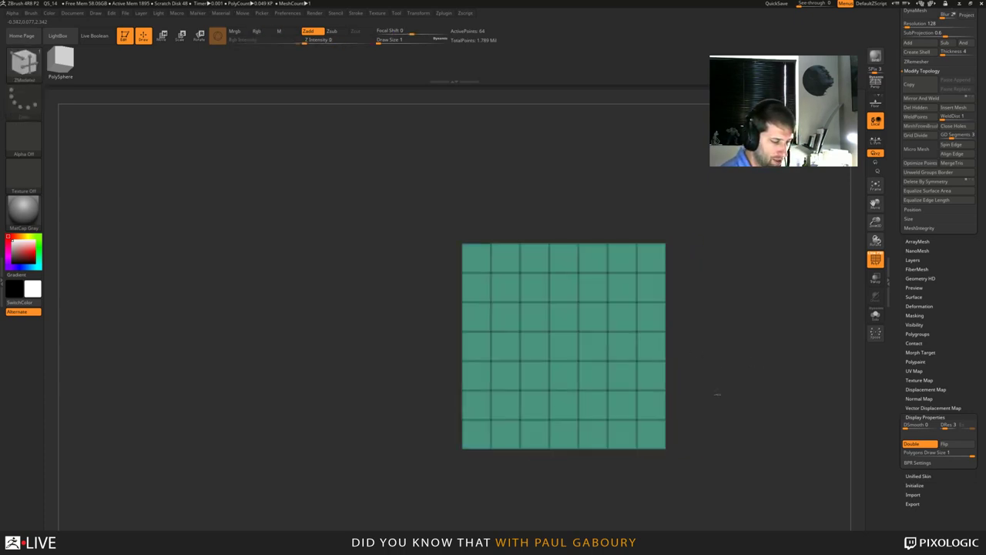
pyautogui.hotkey('ctrl', 'z')
# Set the polygon action to QMesh with the A Single Poly target and try punching square holes through the plate.
pyautogui.moveTo(546, 358); pyautogui.dragTo(661, 383, button='right')
pyautogui.moveTo(725, 383); pyautogui.dragTo(715, 379)
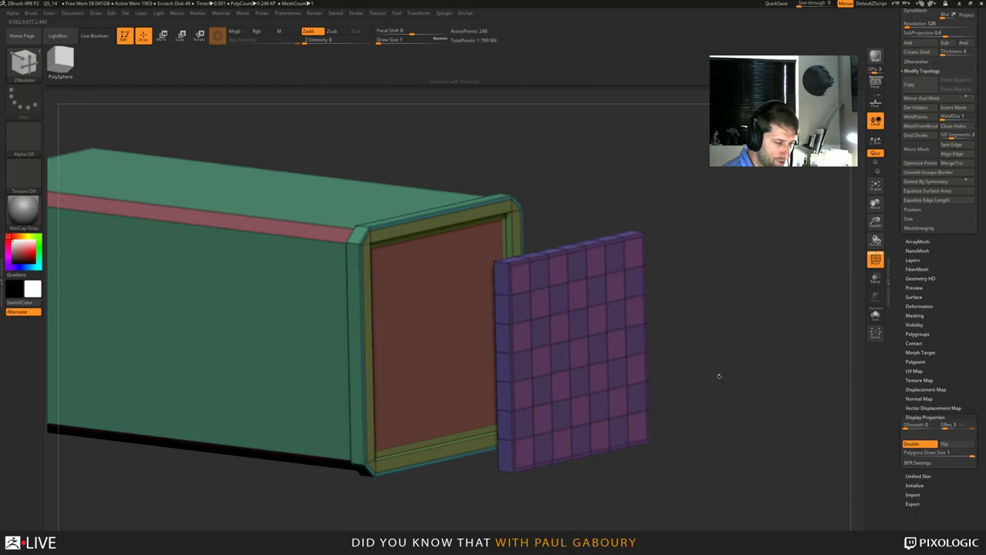
pyautogui.moveTo(718, 383); pyautogui.dragTo(590, 378)
pyautogui.moveTo(405, 317); pyautogui.dragTo(497, 307)
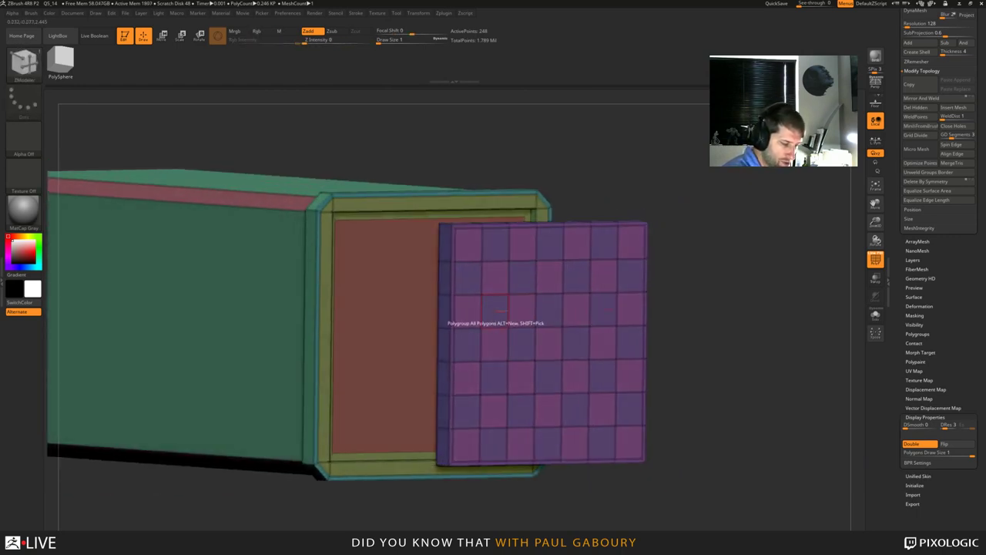
pyautogui.press('space')
pyautogui.click(534, 240)
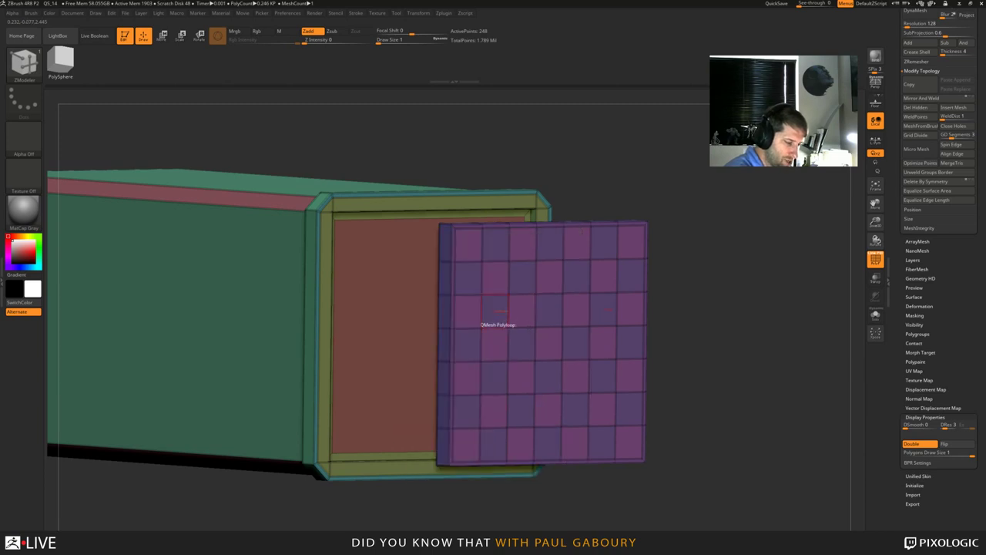
pyautogui.moveTo(497, 311); pyautogui.dragTo(494, 328)
pyautogui.hotkey('ctrl', 'z')
pyautogui.press('space')
pyautogui.click(438, 335)
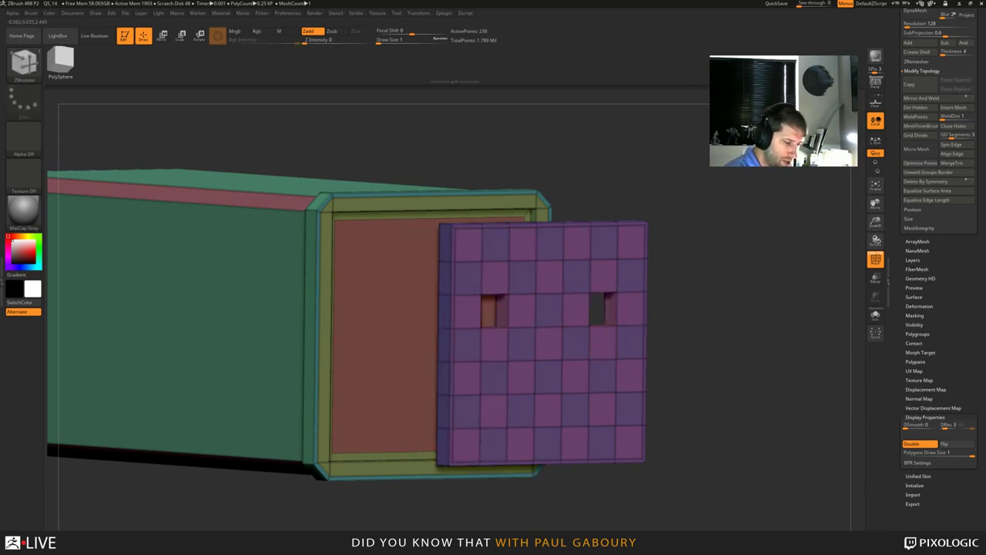
pyautogui.keyDown('shift'); pyautogui.moveTo(676, 405); pyautogui.dragTo(659, 405); pyautogui.keyUp('shift')
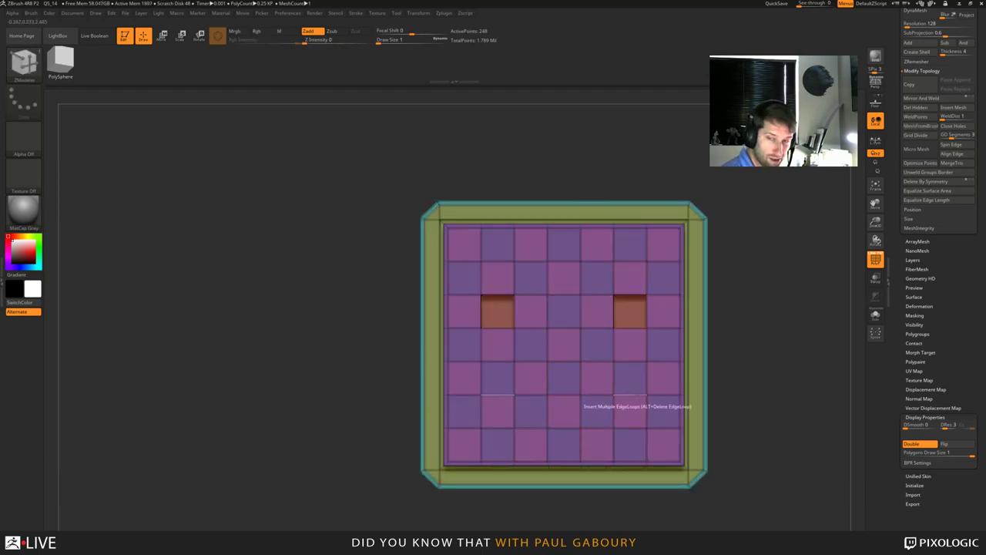
pyautogui.hotkey('ctrl', 'z')
pyautogui.moveTo(625, 399)
pyautogui.mouseDown(button='right')
pyautogui.moveTo(659, 396)
pyautogui.moveTo(638, 393)
pyautogui.mouseUp(button='right')
pyautogui.keyDown('alt'); pyautogui.click(498, 313); pyautogui.keyUp('alt')
pyautogui.keyDown('alt'); pyautogui.click(531, 279); pyautogui.keyUp('alt')
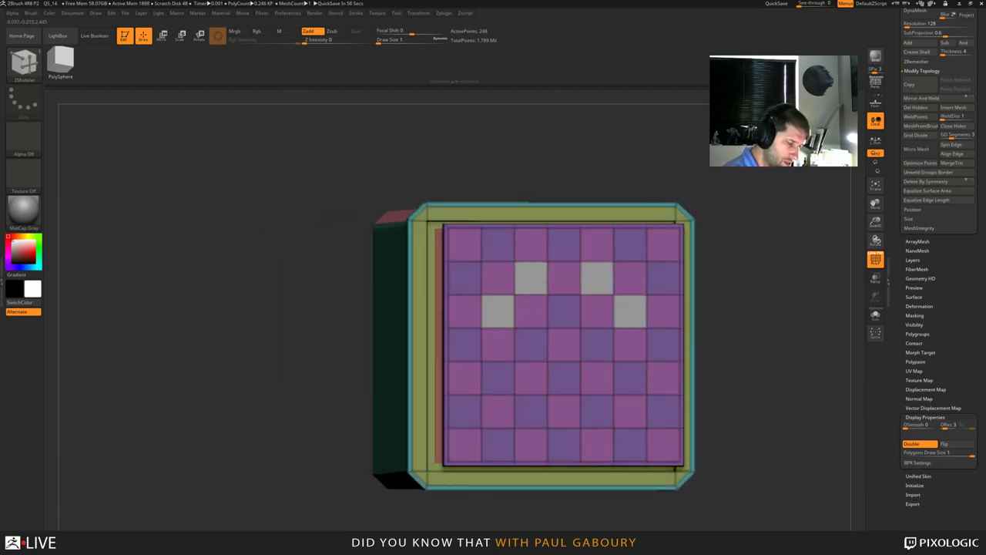
pyautogui.press('b')
pyautogui.press('z')
pyautogui.press('m')
pyautogui.hotkey('ctrl', 'z')
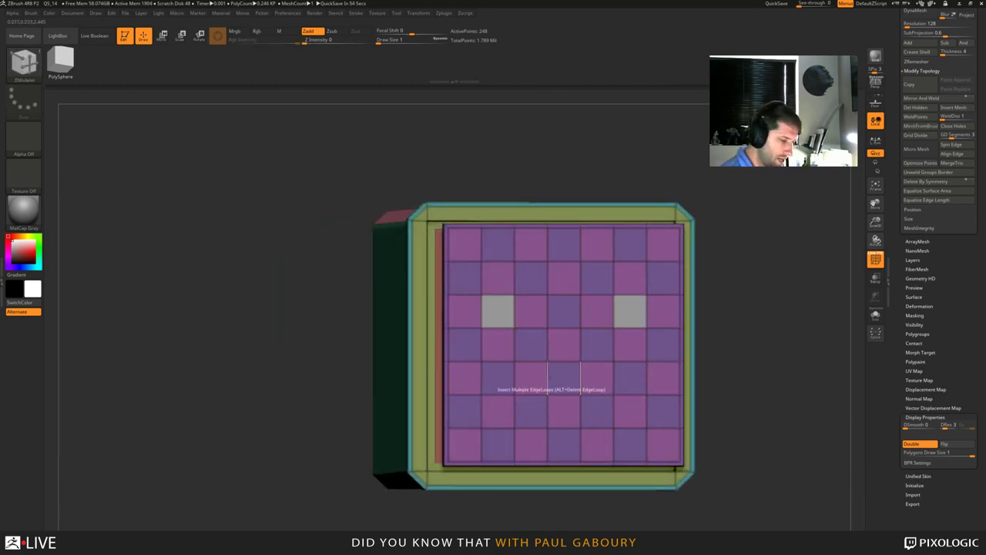
pyautogui.hotkey('ctrl', 'z')
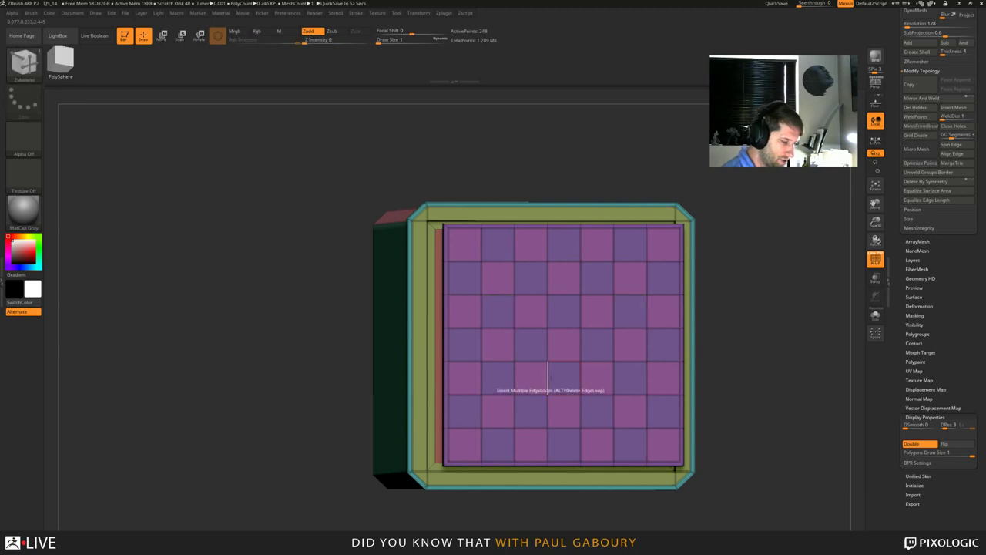
# Mark the twelve alternating squares inside the plate's outer ring as a temporary polygroup, leaving the border squares unmarked.
pyautogui.click(498, 311)
pyautogui.click(530, 278)
pyautogui.click(497, 378)
pyautogui.click(531, 344)
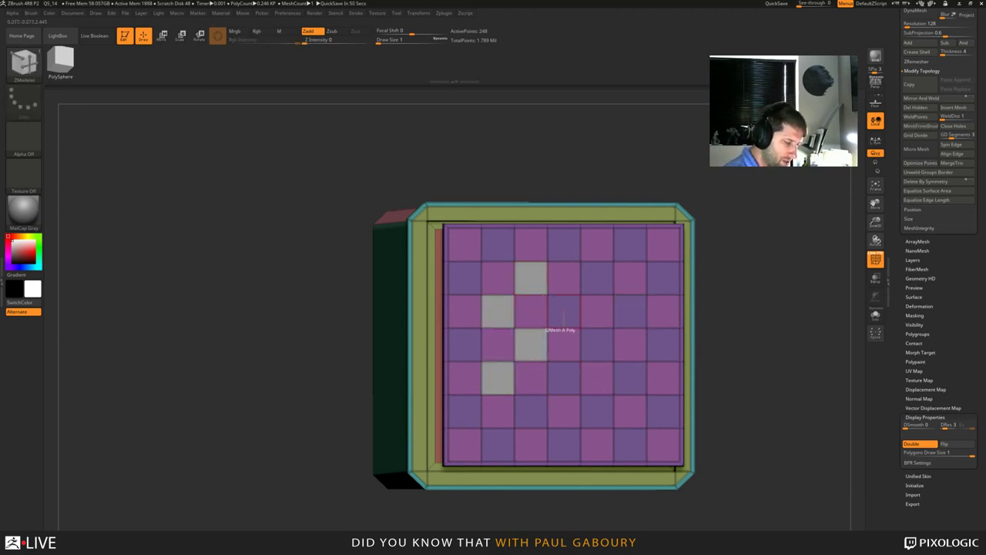
pyautogui.click(564, 311)
pyautogui.click(598, 277)
pyautogui.click(530, 415)
pyautogui.click(564, 377)
pyautogui.click(597, 345)
pyautogui.click(630, 312)
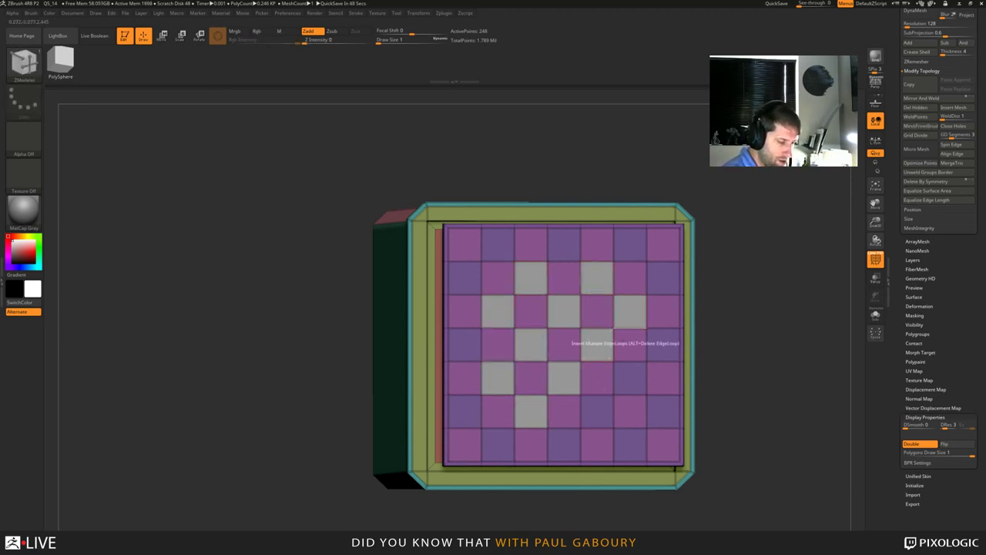
pyautogui.click(597, 410)
pyautogui.click(630, 377)
# Pull the marked squares away from the plate's front as separate flat pieces with QMesh.
pyautogui.keyDown('ctrl'); pyautogui.moveTo(699, 387); pyautogui.dragTo(706, 418, button='right'); pyautogui.keyUp('ctrl')
pyautogui.moveTo(700, 420); pyautogui.dragTo(717, 387)
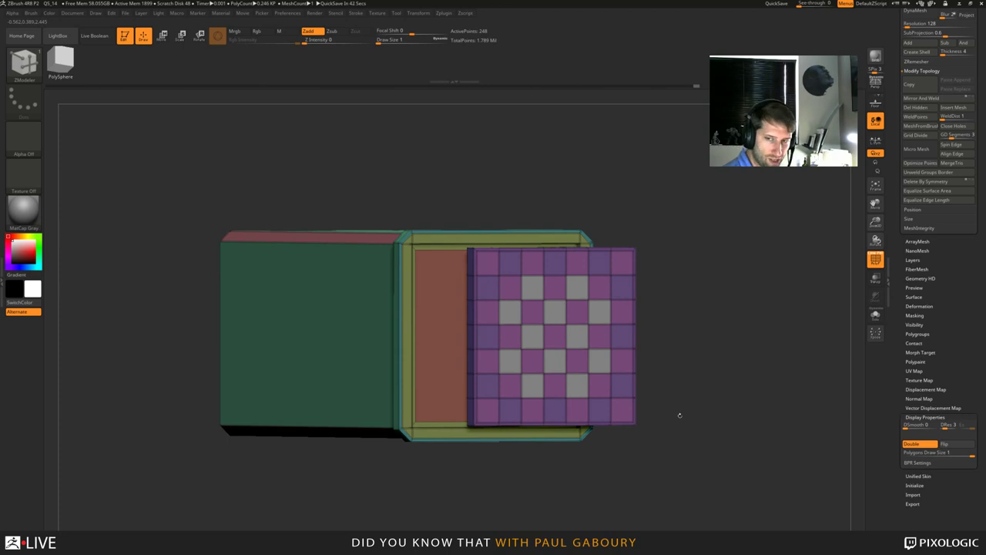
pyautogui.keyDown('alt'); pyautogui.moveTo(710, 438); pyautogui.dragTo(702, 402, button='right'); pyautogui.keyUp('alt')
pyautogui.moveTo(702, 403); pyautogui.dragTo(717, 425, button='right')
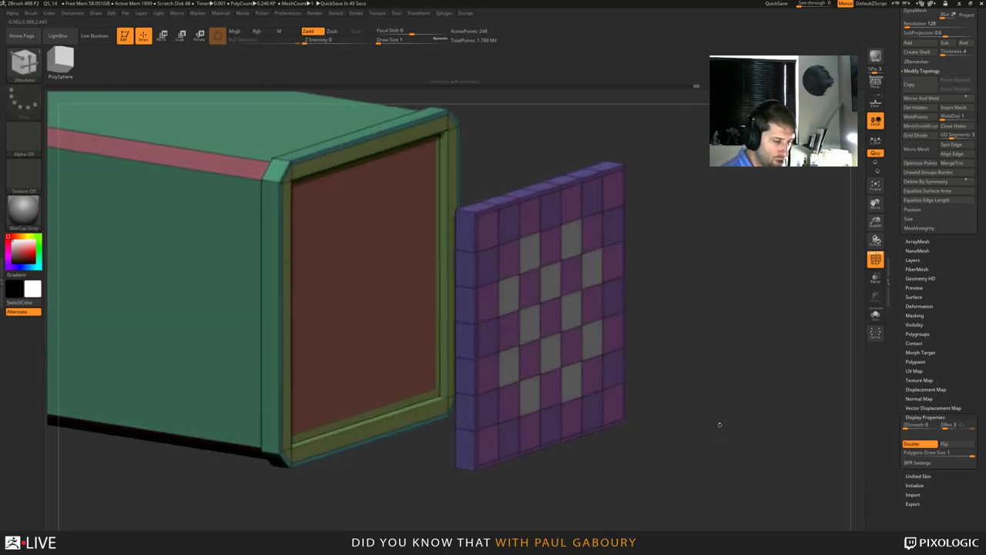
pyautogui.press('ctrl')
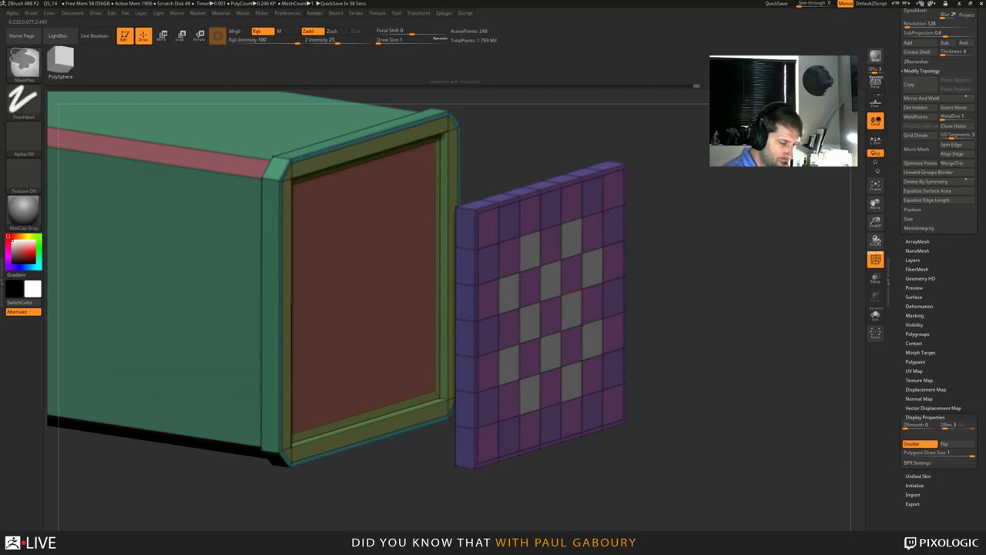
pyautogui.moveTo(575, 319); pyautogui.dragTo(638, 324)
pyautogui.press('alt')
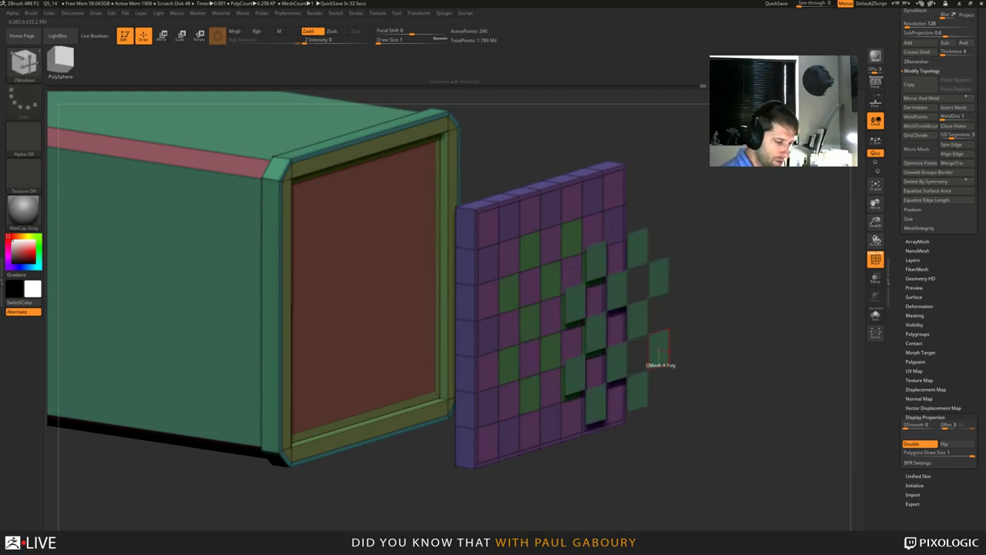
# Extrude all the detached squares together into thick blocks with QMesh on their shared polygroup.
pyautogui.press('space')
pyautogui.click(718, 349)
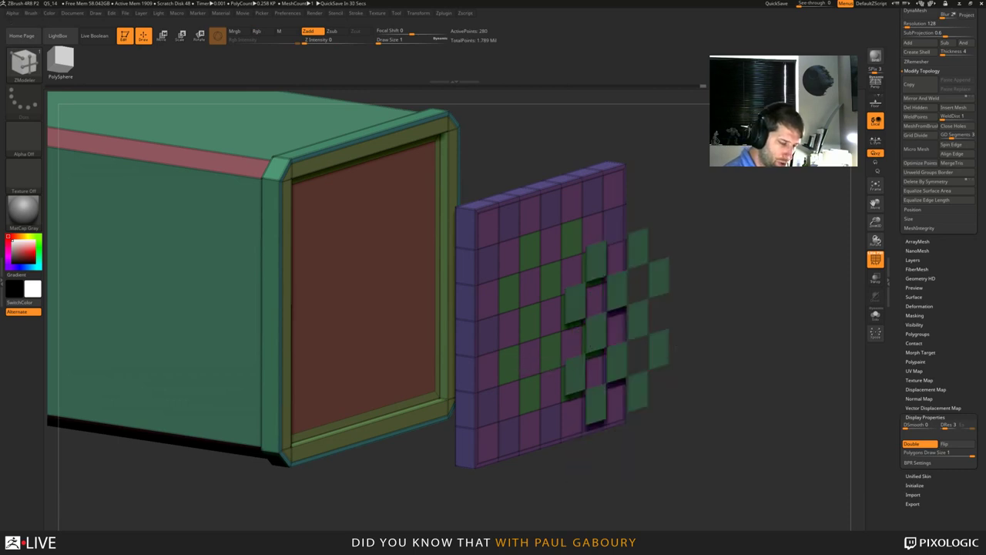
pyautogui.moveTo(660, 348); pyautogui.dragTo(670, 351)
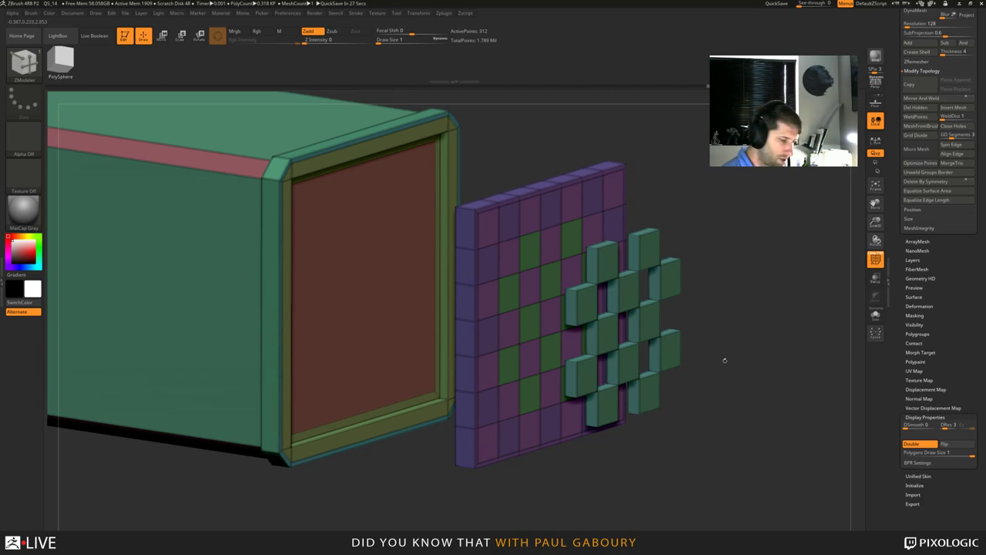
# Turn on the Dynamic Subdivision preview for the box, plate and blocks.
pyautogui.press('d')
pyautogui.moveTo(733, 363)
pyautogui.mouseDown()
pyautogui.moveTo(682, 360)
pyautogui.moveTo(731, 359)
pyautogui.mouseUp()
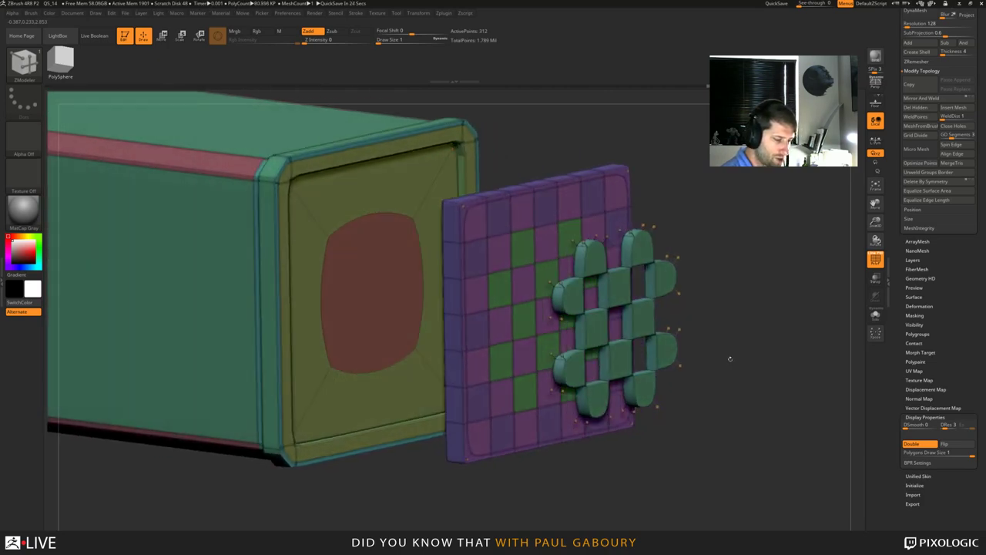
# Turn off the Dynamic Subdivision preview and undo the extruded blocks, detached squares and square marks back to the plain checkered plate.
pyautogui.press('shift')
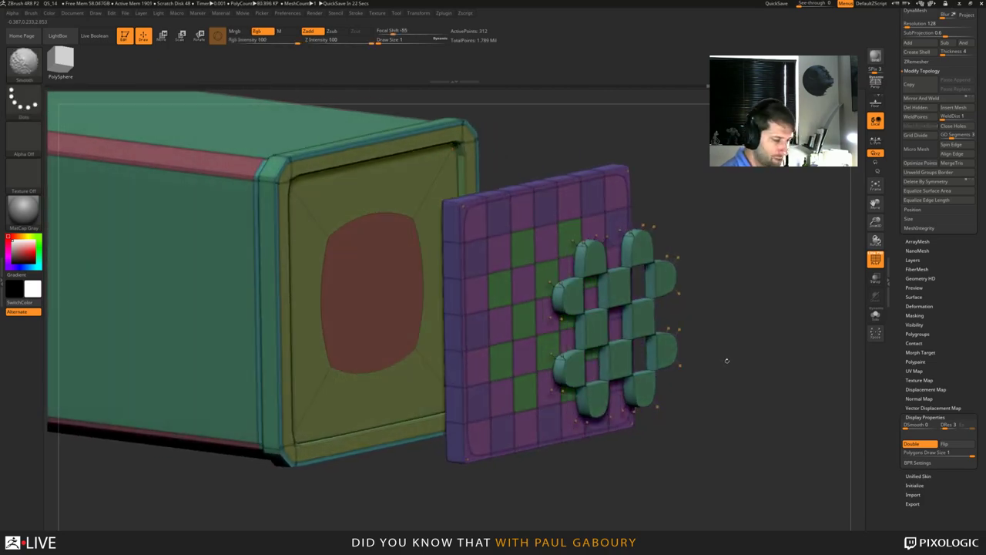
pyautogui.hotkey('shift', 'd')
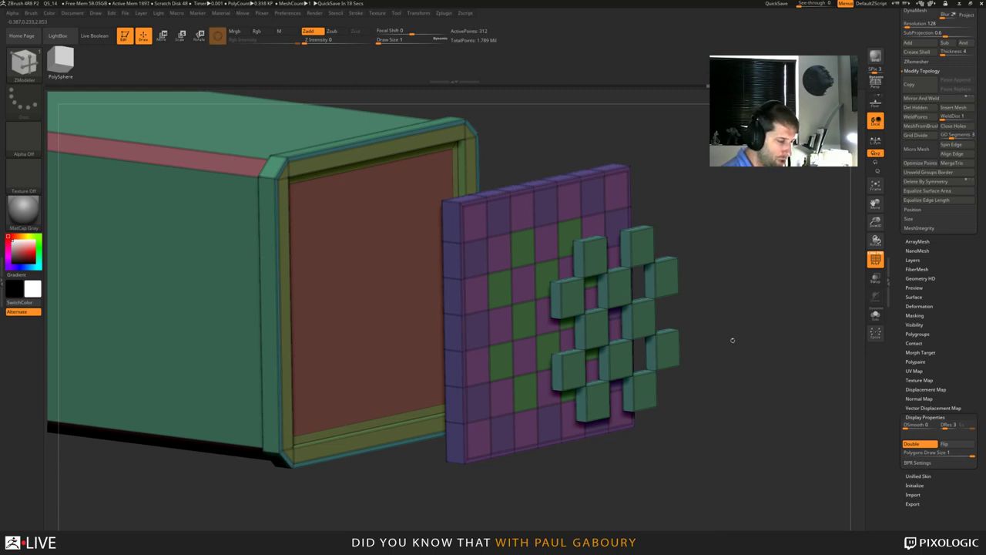
pyautogui.hotkey('ctrl', 'z')
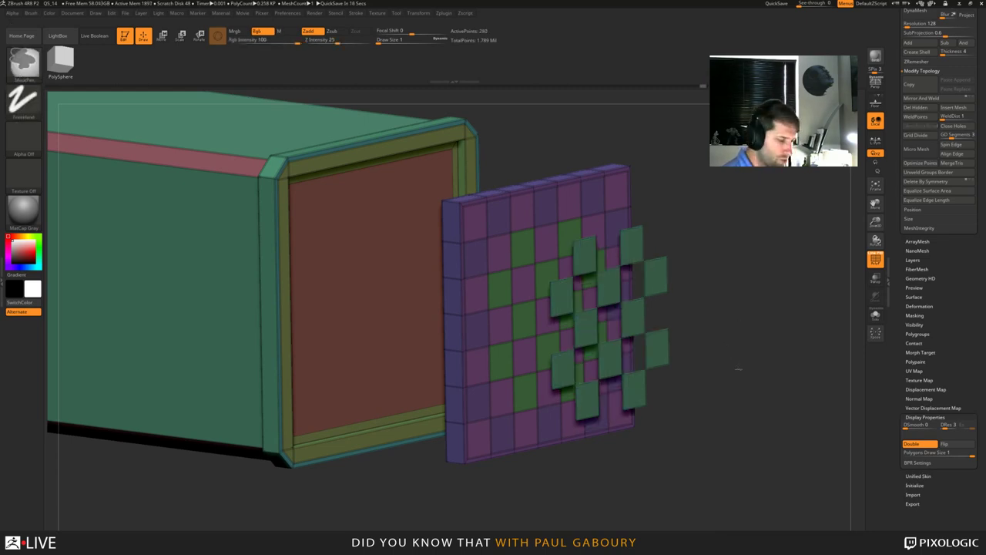
pyautogui.hotkey('ctrl', 'z')
pyautogui.hotkey('ctrl', 'z')
pyautogui.hotkey('ctrl', 'z')
pyautogui.hotkey('ctrl', 'z')
pyautogui.hotkey('ctrl', 'z')
pyautogui.hotkey('ctrl', 'z')
pyautogui.hotkey('ctrl', 'z')
pyautogui.hotkey('ctrl', 'z')
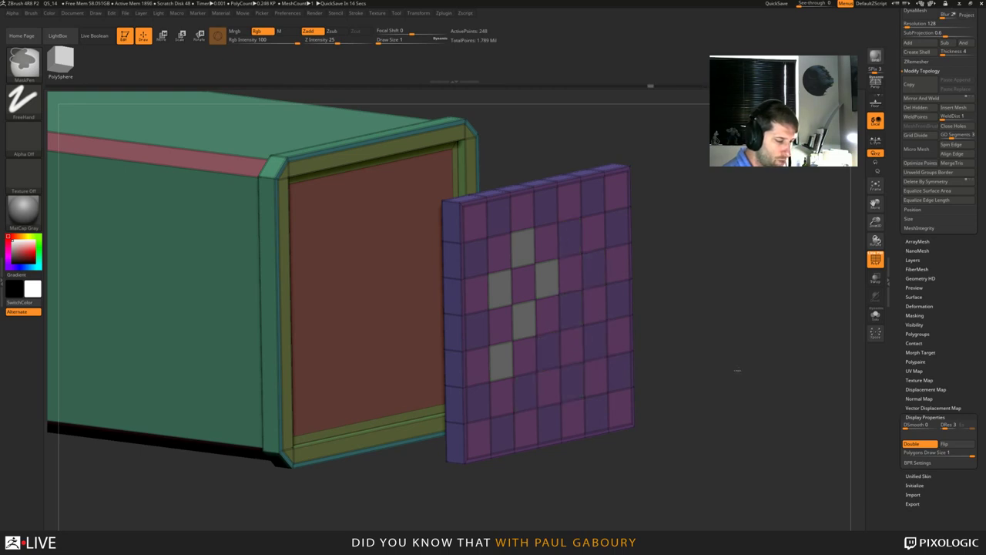
pyautogui.hotkey('ctrl', 'z')
pyautogui.hotkey('ctrl', 'z')
pyautogui.hotkey('ctrl', 'z')
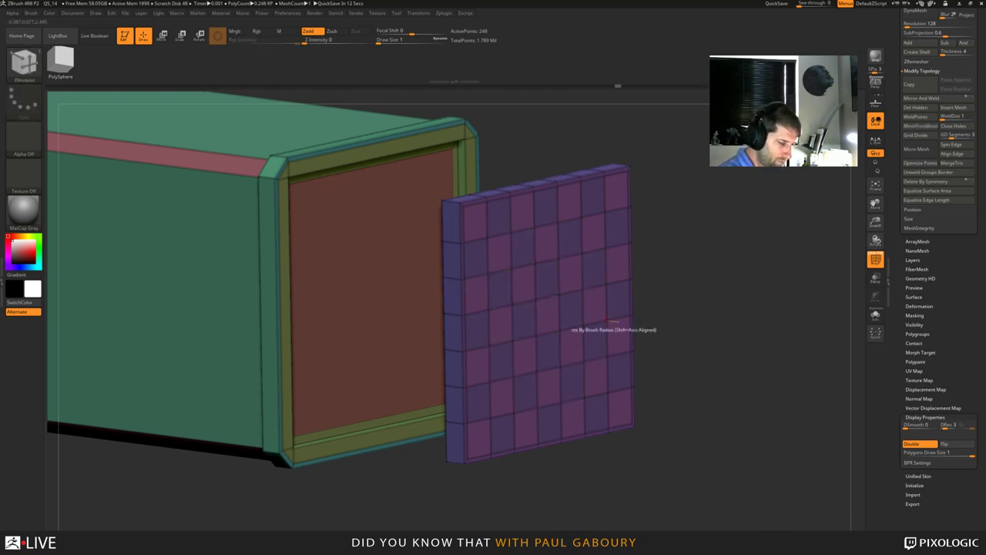
# Punch six alternating square holes through the plate's inner area using QMesh on a single poly.
pyautogui.press('space')
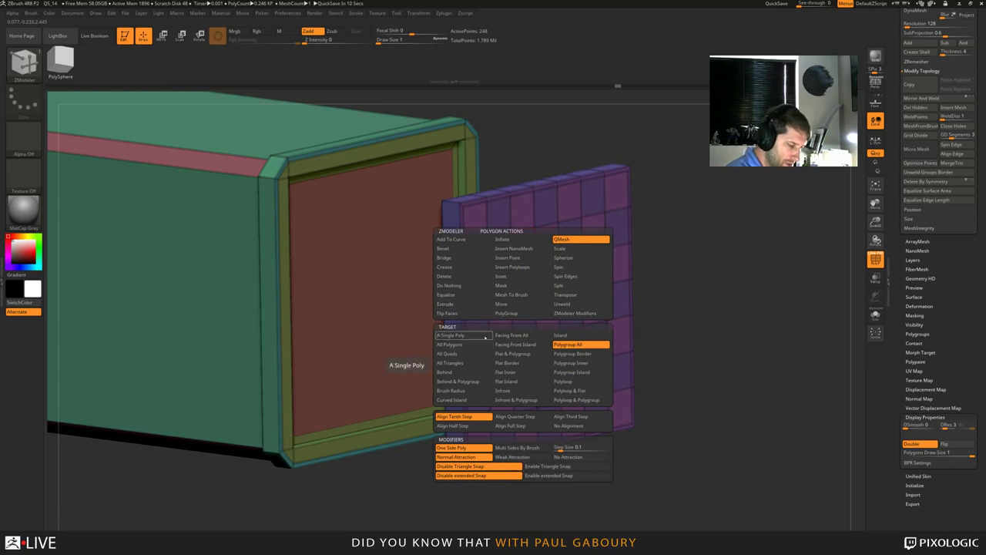
pyautogui.click(524, 277)
pyautogui.moveTo(524, 245); pyautogui.dragTo(524, 255)
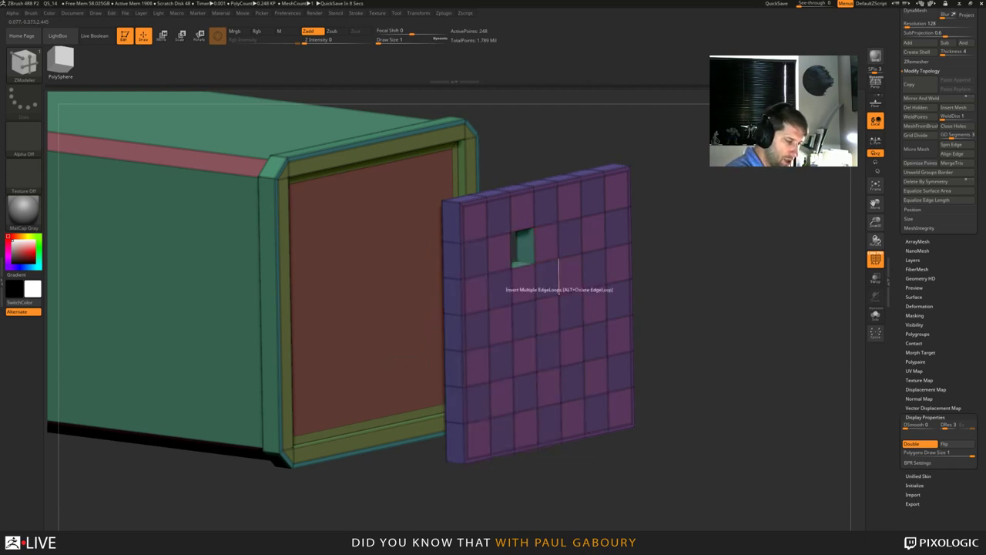
pyautogui.click(500, 289)
pyautogui.click(500, 356)
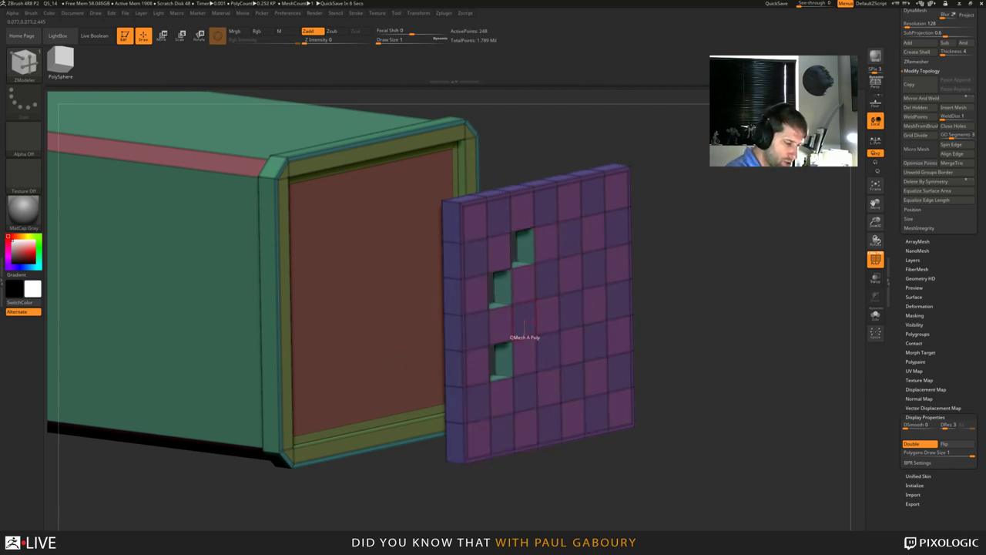
pyautogui.click(524, 318)
pyautogui.click(548, 278)
pyautogui.click(573, 240)
# Preview the plate with its punched holes under Dynamic Subdivision.
pyautogui.moveTo(720, 343); pyautogui.dragTo(646, 338)
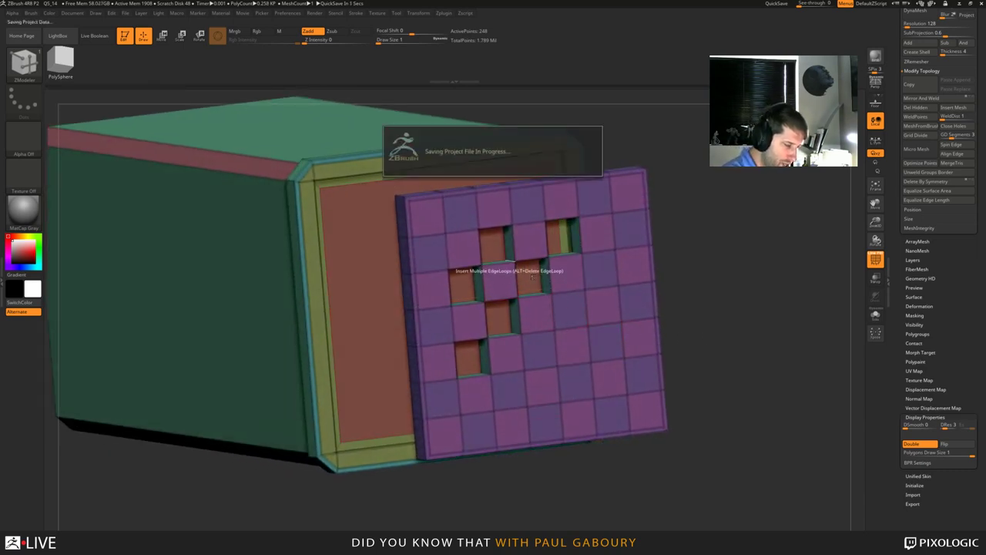
pyautogui.keyDown('alt'); pyautogui.moveTo(509, 260); pyautogui.dragTo(534, 289, button='right'); pyautogui.keyUp('alt')
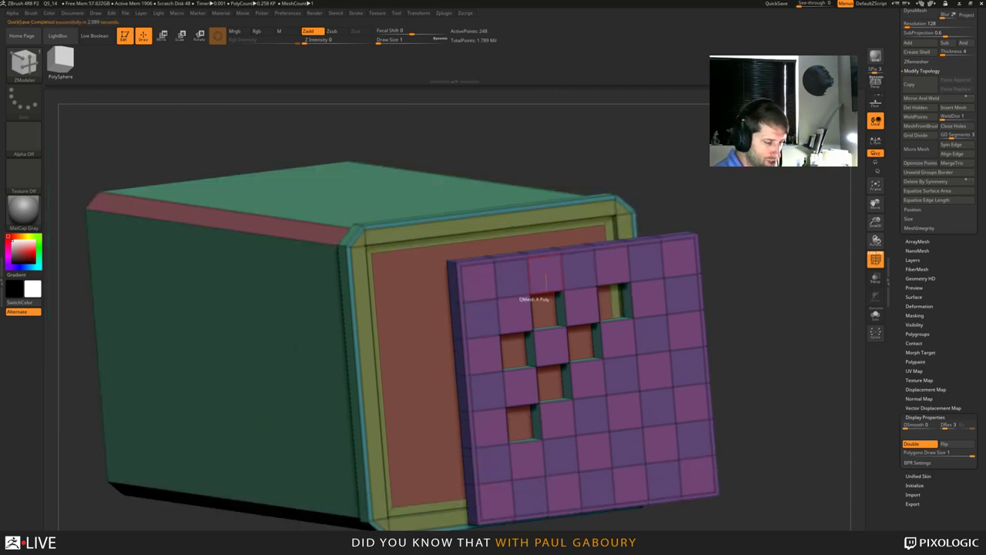
pyautogui.press('d')
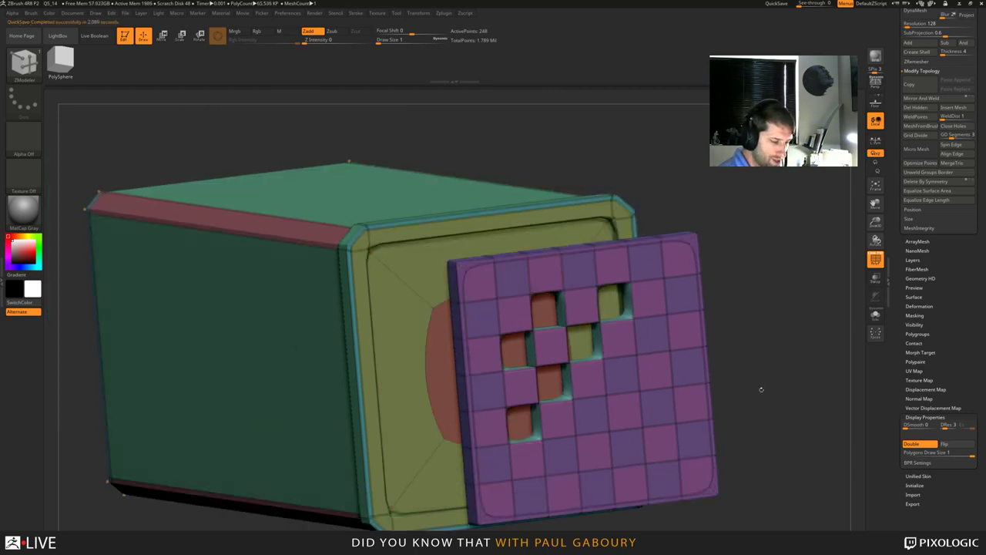
pyautogui.keyDown('alt'); pyautogui.moveTo(761, 390); pyautogui.dragTo(738, 362); pyautogui.keyUp('alt')
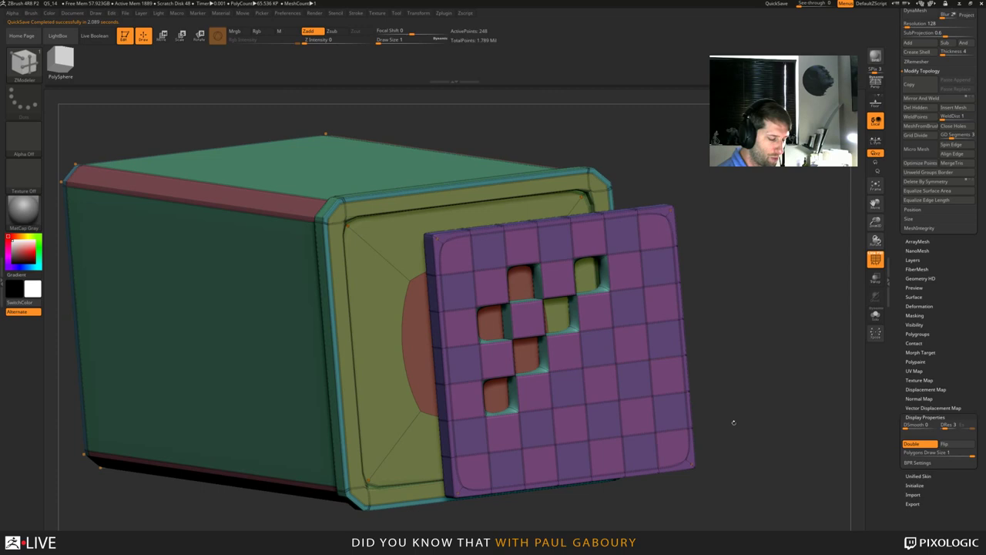
# Undo the punched holes to restore the solid checkered plate.
pyautogui.hotkey('ctrl', 'z')
pyautogui.hotkey('ctrl', 'z')
pyautogui.hotkey('ctrl', 'z')
pyautogui.hotkey('ctrl', 'z')
pyautogui.hotkey('ctrl', 'z')
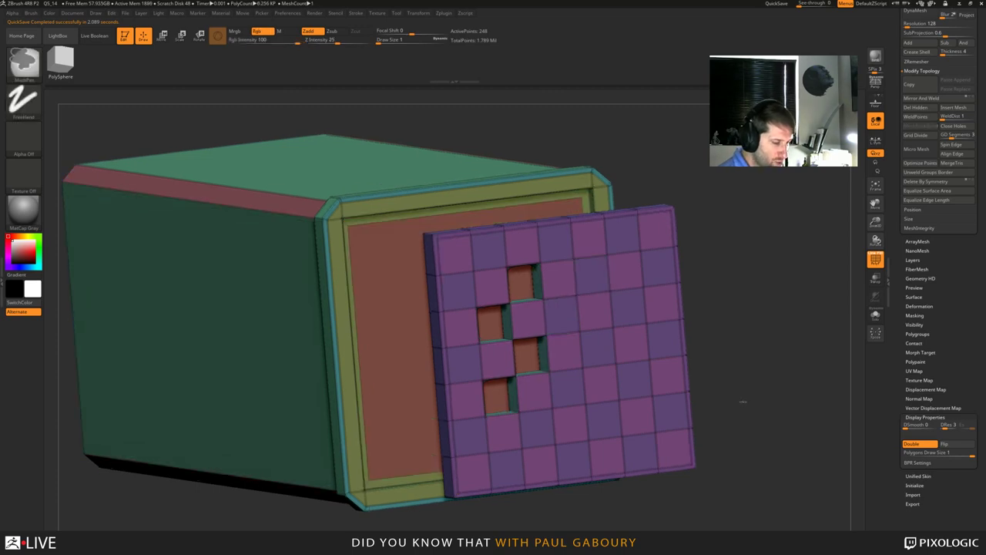
pyautogui.hotkey('ctrl', 'z')
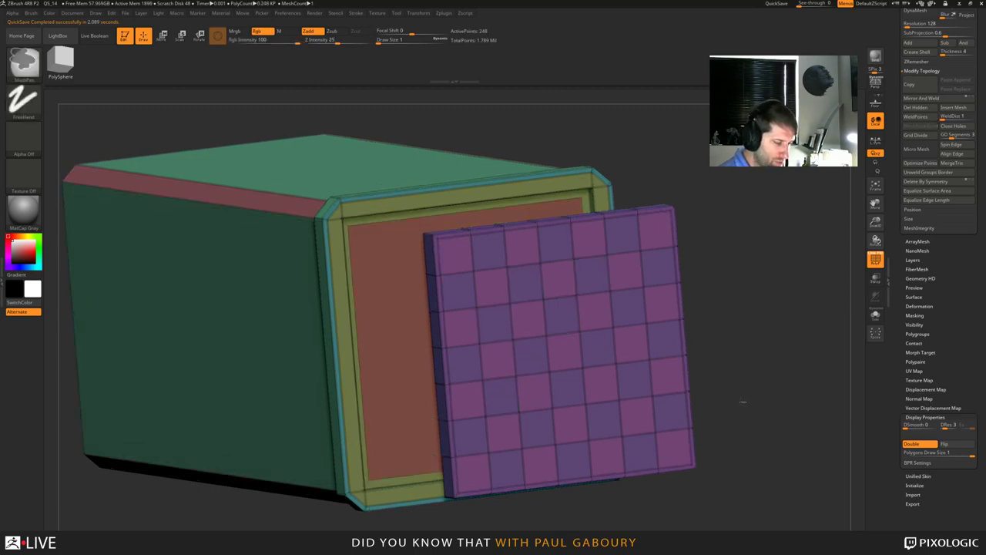
# With the ZModeler brush, mark the inner 5 by 5 squares on the plate's front as a temporary polygroup.
pyautogui.press('b')
pyautogui.press('z')
pyautogui.press('m')
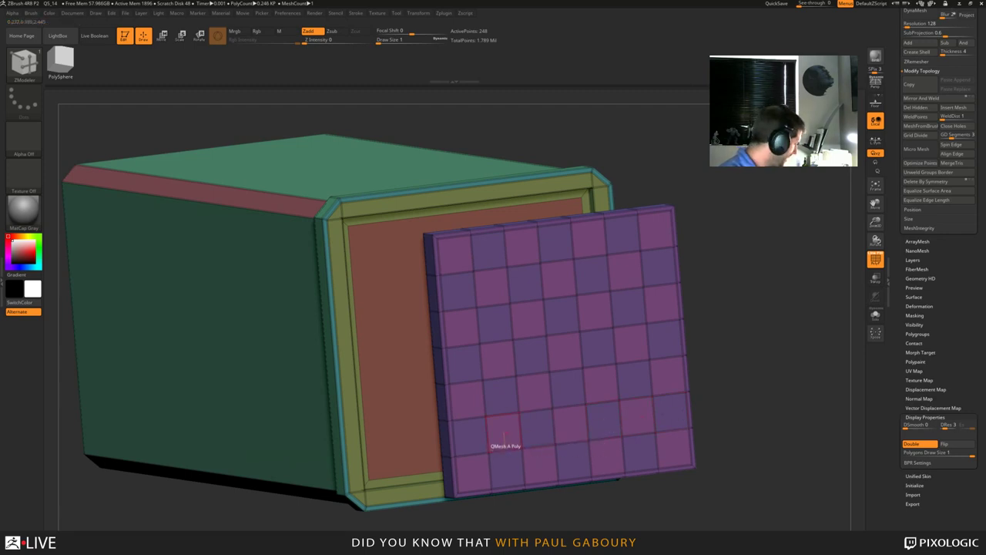
pyautogui.moveTo(505, 435)
pyautogui.mouseDown()
pyautogui.moveTo(501, 427)
pyautogui.moveTo(636, 416)
pyautogui.moveTo(632, 343)
pyautogui.moveTo(551, 278)
pyautogui.moveTo(493, 366)
pyautogui.moveTo(532, 312)
pyautogui.moveTo(601, 386)
pyautogui.moveTo(566, 351)
pyautogui.mouseUp()
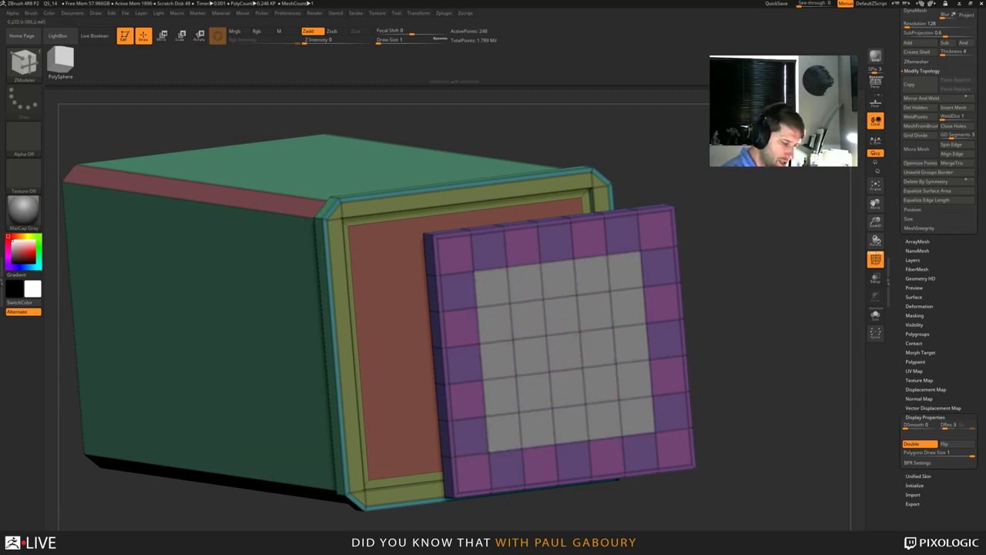
# Inset each of the marked front squares slightly using the Inset polygon action on a single poly.
pyautogui.press('space')
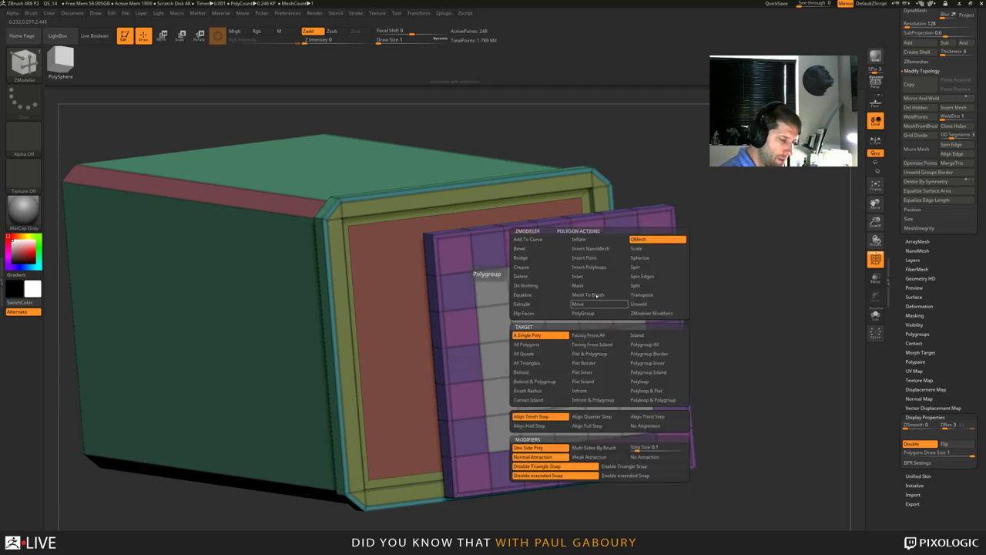
pyautogui.click(590, 276)
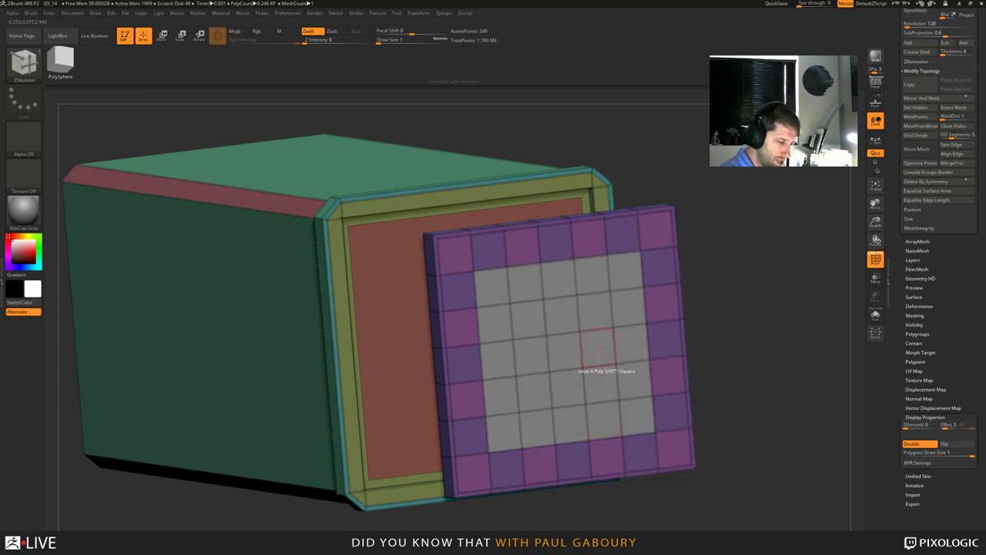
pyautogui.click(597, 356)
pyautogui.press('alt')
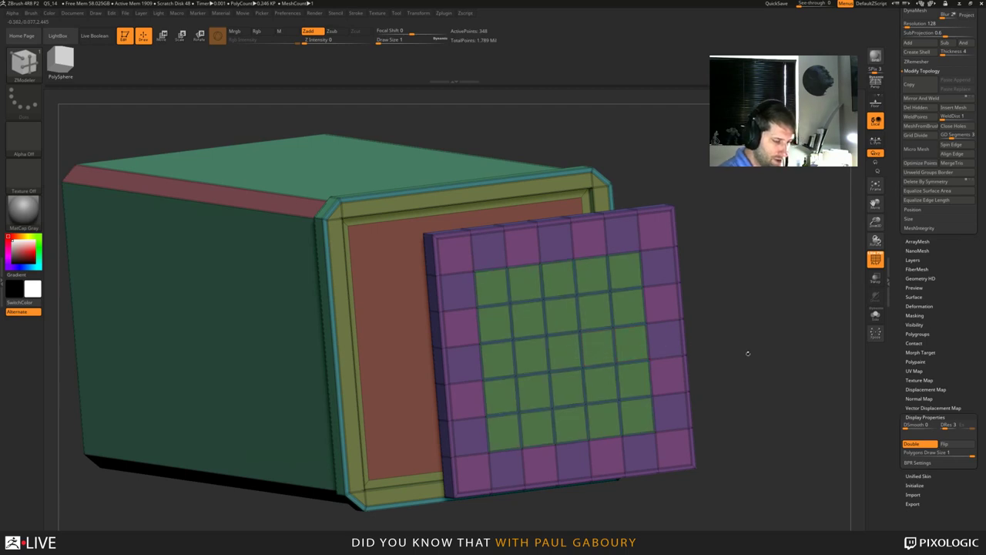
# Mark twelve alternating inset squares on the plate's front as a temporary polygroup.
pyautogui.keyDown('alt'); pyautogui.moveTo(747, 353); pyautogui.dragTo(704, 345); pyautogui.keyUp('alt')
pyautogui.click(460, 316)
pyautogui.click(490, 275)
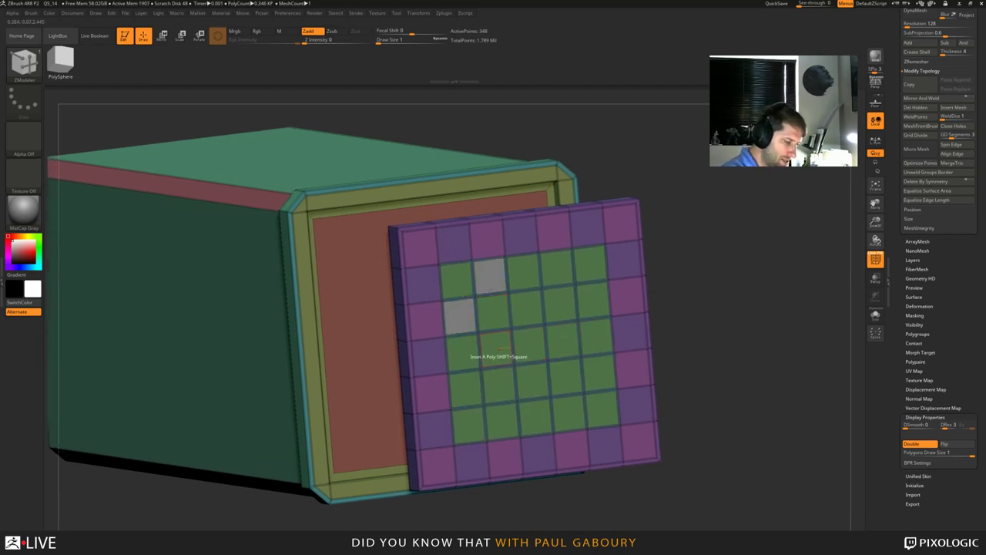
pyautogui.click(465, 391)
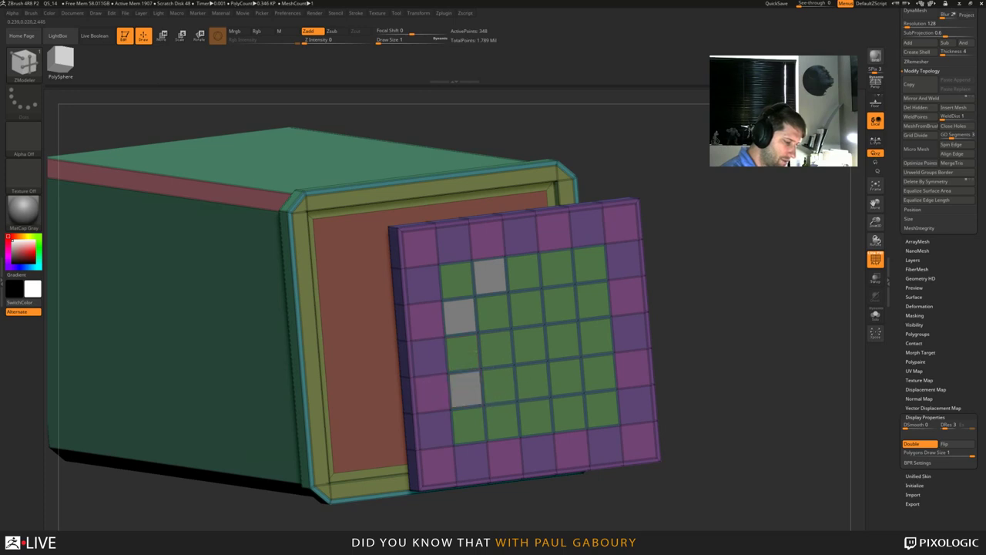
pyautogui.click(495, 348)
pyautogui.click(527, 308)
pyautogui.click(557, 267)
pyautogui.click(501, 420)
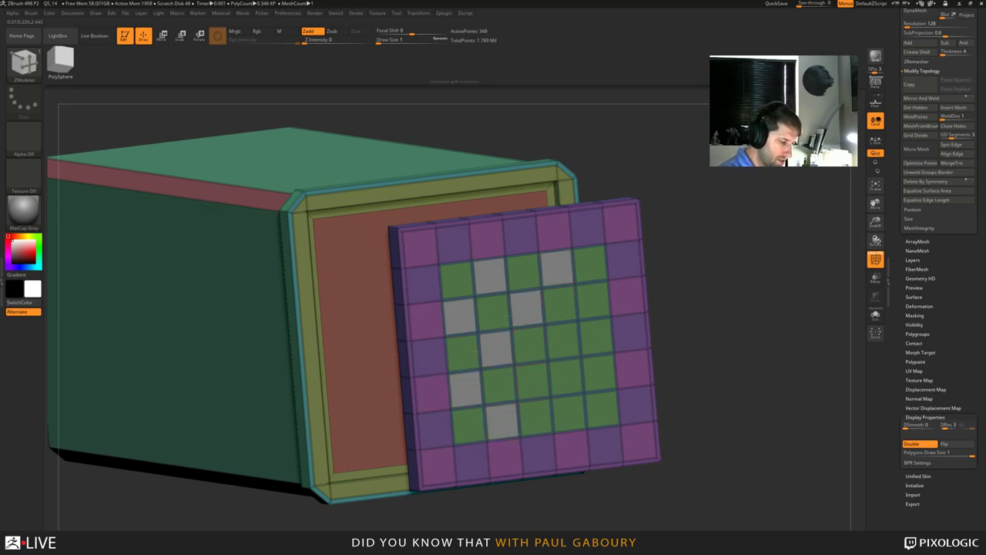
pyautogui.click(531, 379)
pyautogui.click(563, 339)
pyautogui.click(593, 298)
pyautogui.click(568, 414)
pyautogui.click(598, 373)
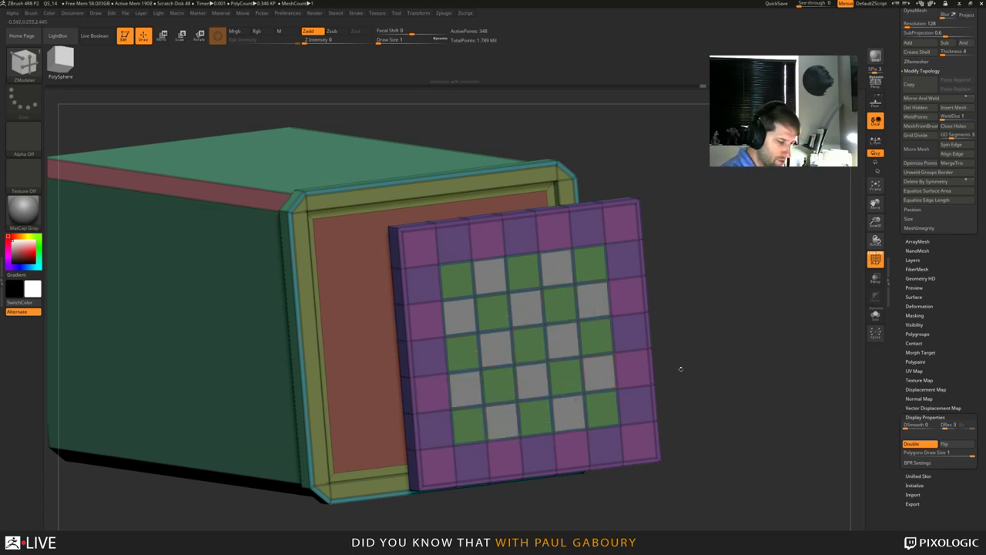
# Undo the alternating marks and the inset, back to the marked inner 5 by 5 squares.
pyautogui.keyDown('alt'); pyautogui.moveTo(702, 420); pyautogui.dragTo(699, 392, button='right'); pyautogui.keyUp('alt')
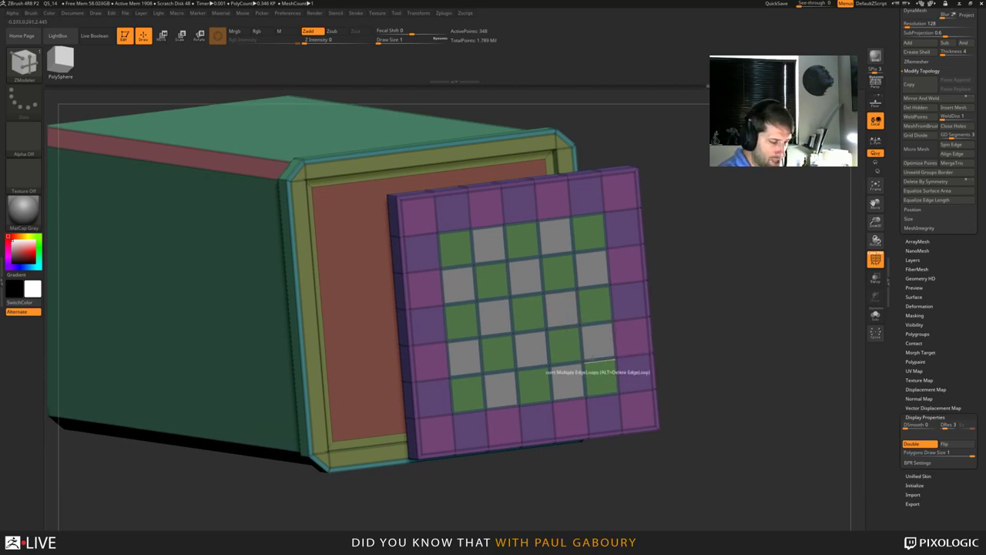
pyautogui.keyDown('ctrl'); pyautogui.moveTo(599, 362); pyautogui.dragTo(620, 357, button='right'); pyautogui.keyUp('ctrl')
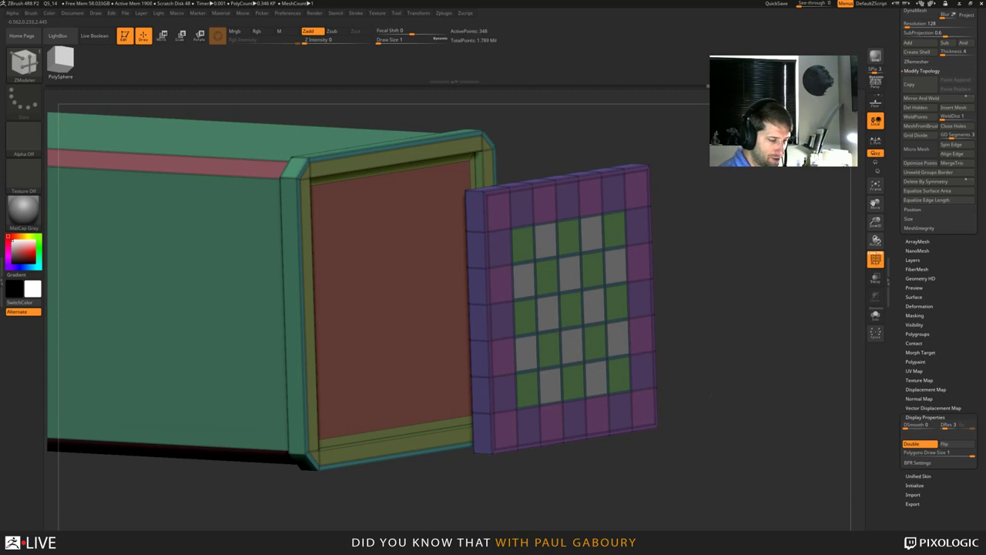
pyautogui.moveTo(695, 333); pyautogui.dragTo(708, 354, button='right')
pyautogui.hotkey('ctrl', 'z')
pyautogui.hotkey('ctrl', 'z')
pyautogui.hotkey('ctrl', 'z')
pyautogui.hotkey('ctrl', 'z')
pyautogui.hotkey('ctrl', 'z')
pyautogui.hotkey('ctrl', 'z')
pyautogui.hotkey('ctrl', 'z')
pyautogui.hotkey('ctrl', 'z')
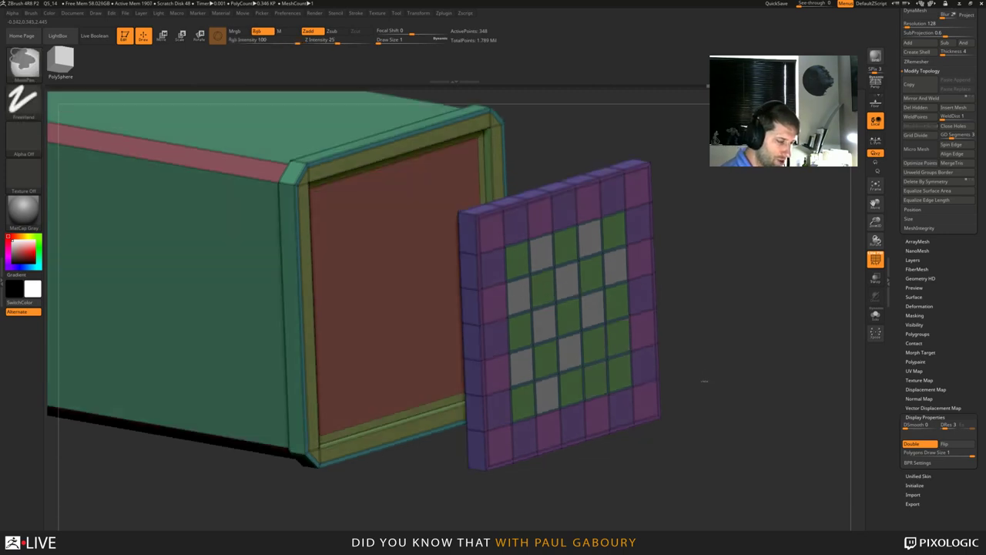
pyautogui.hotkey('ctrl', 'z')
pyautogui.hotkey('ctrl', 'z')
pyautogui.hotkey('ctrl', 'z')
pyautogui.hotkey('ctrl', 'z')
pyautogui.hotkey('ctrl', 'z')
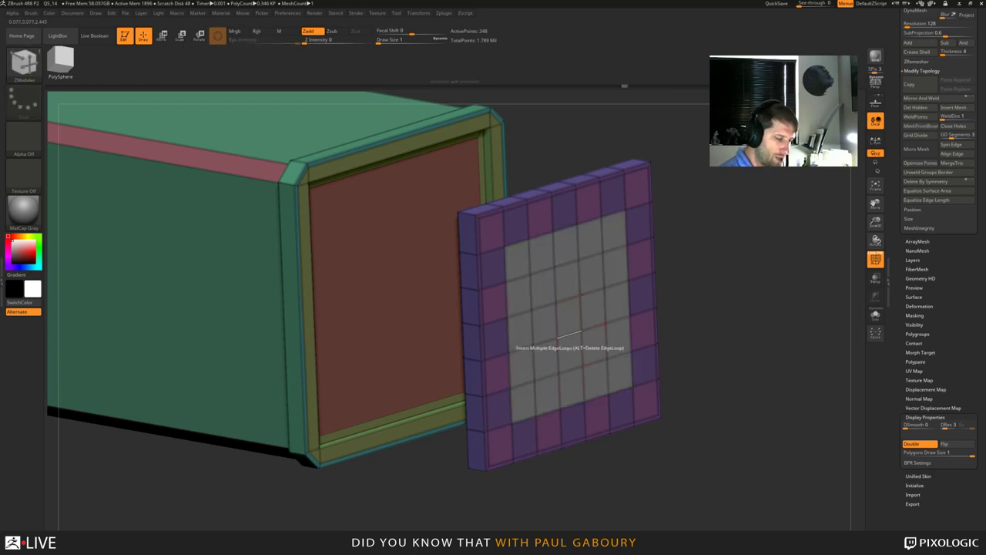
# Mark the matching inner 5 by 5 squares on the plate's back face as well.
pyautogui.moveTo(570, 339); pyautogui.dragTo(598, 340, button='right')
pyautogui.keyDown('alt'); pyautogui.moveTo(607, 273); pyautogui.dragTo(567, 224); pyautogui.keyUp('alt')
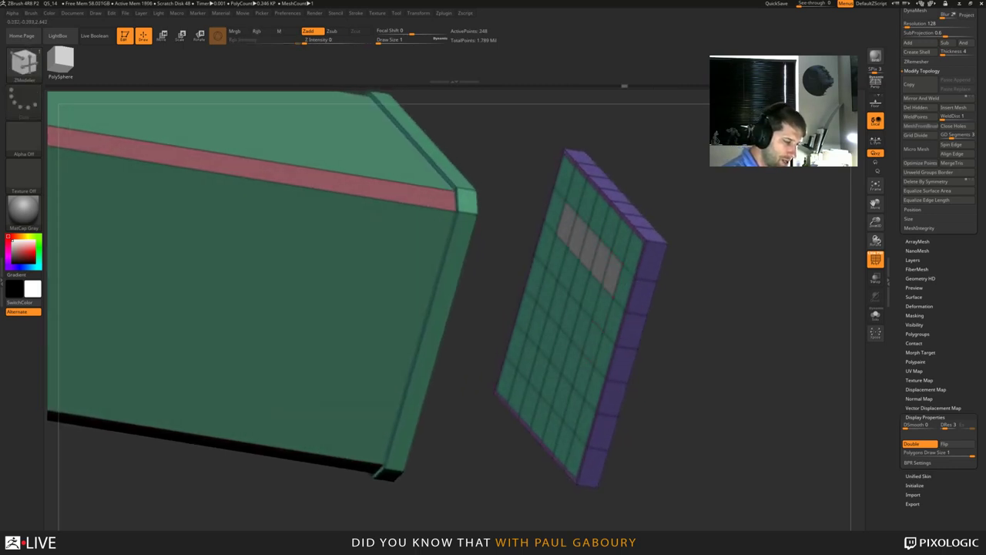
pyautogui.moveTo(527, 363)
pyautogui.keyDown('alt'); pyautogui.mouseDown()
pyautogui.moveTo(572, 408)
pyautogui.moveTo(601, 306)
pyautogui.moveTo(567, 262)
pyautogui.moveTo(570, 306)
pyautogui.mouseUp(); pyautogui.keyUp('alt')
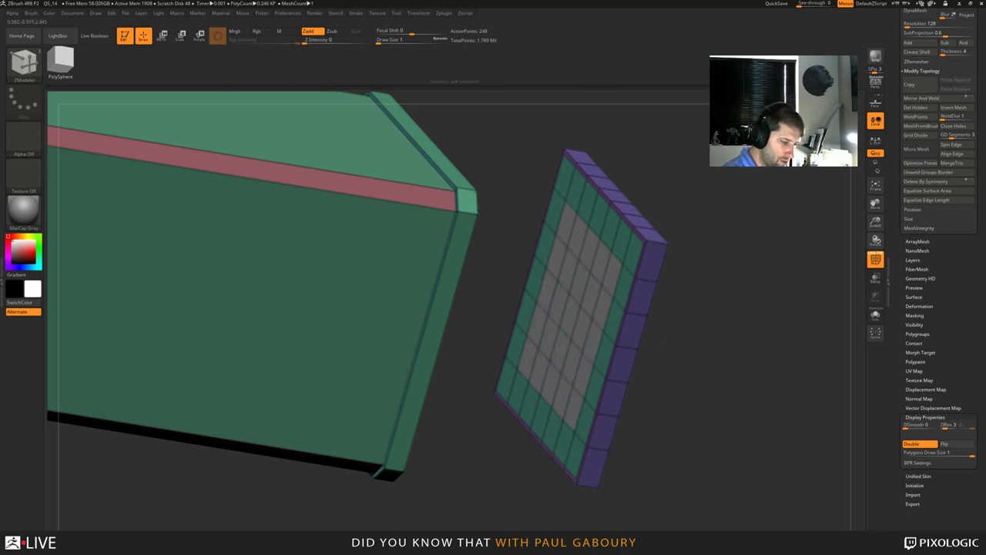
# Inset all the marked squares on the plate's front and back together, leaving a thin border around each one.
pyautogui.moveTo(571, 310); pyautogui.dragTo(610, 271, button='right')
pyautogui.moveTo(584, 385); pyautogui.dragTo(617, 350, button='right')
pyautogui.moveTo(570, 399); pyautogui.dragTo(680, 426, button='right')
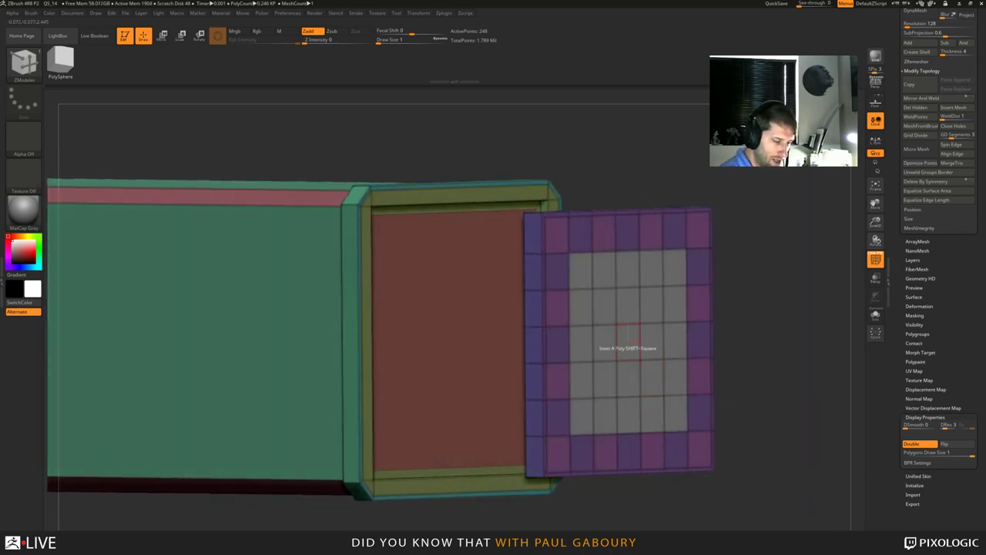
pyautogui.click(628, 311)
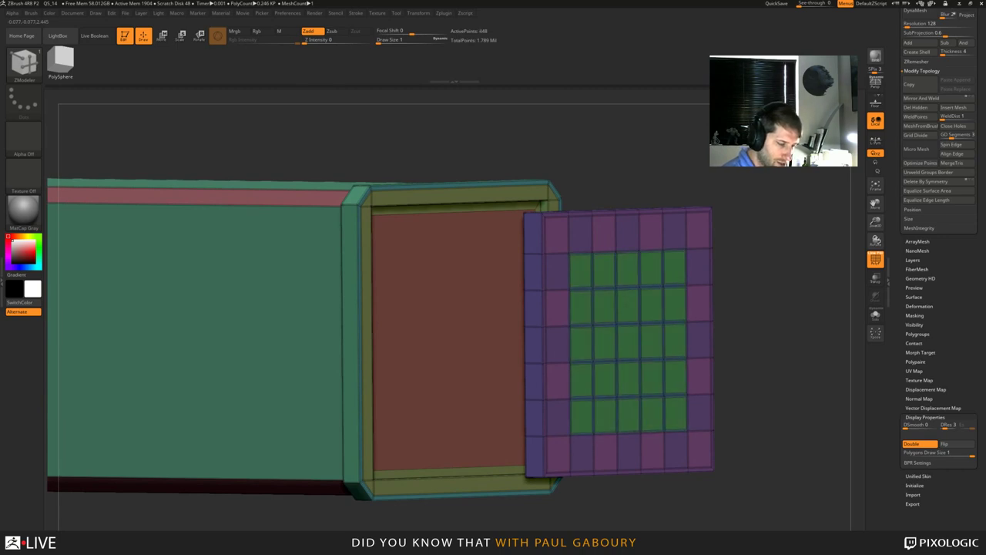
pyautogui.moveTo(622, 350)
pyautogui.mouseDown(button='right')
pyautogui.moveTo(664, 351)
pyautogui.moveTo(618, 356)
pyautogui.mouseUp(button='right')
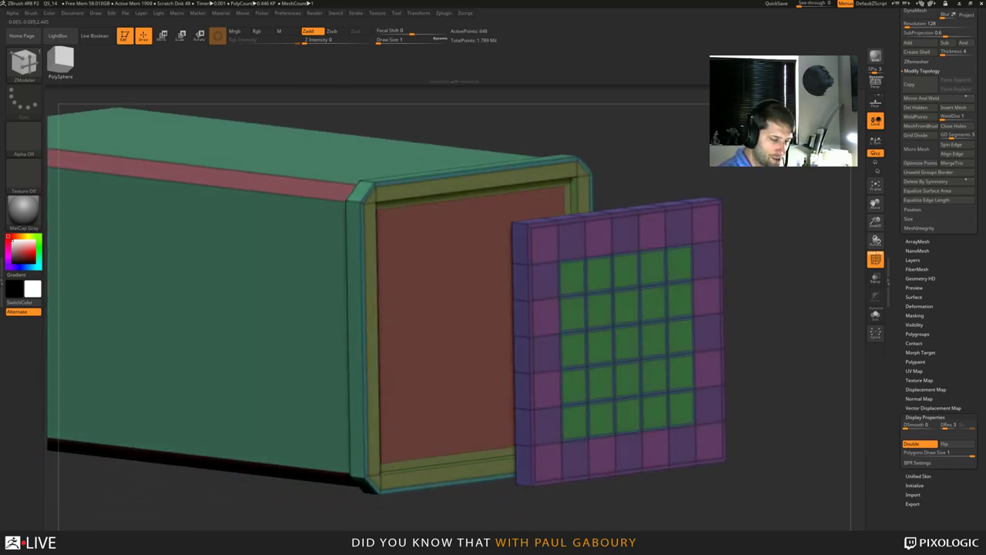
pyautogui.moveTo(655, 326)
pyautogui.mouseDown(button='right')
pyautogui.moveTo(643, 325)
pyautogui.moveTo(655, 321)
pyautogui.mouseUp(button='right')
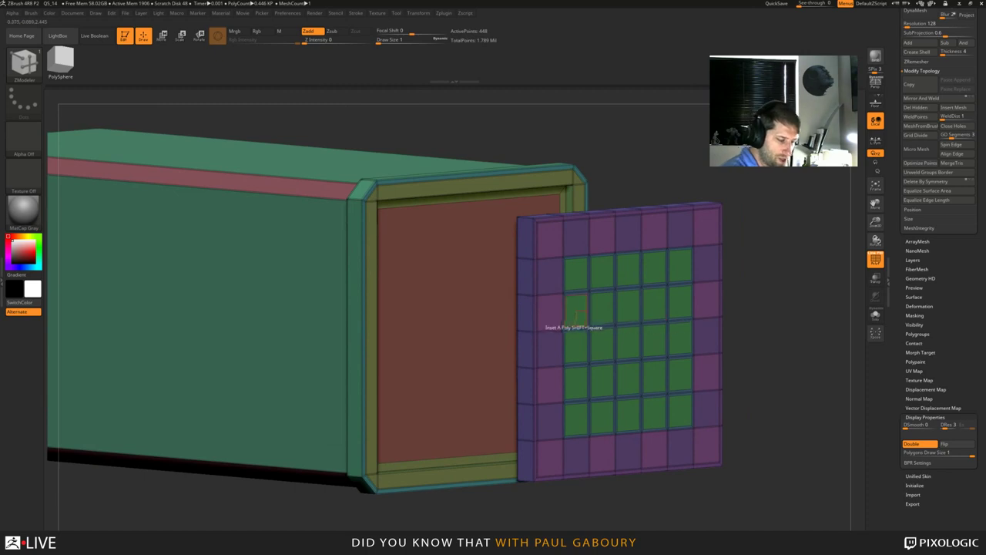
# Punch holes through twelve alternating inset squares of the plate with QMesh on a single poly, forming a checkered pattern.
pyautogui.press('space')
pyautogui.click(632, 240)
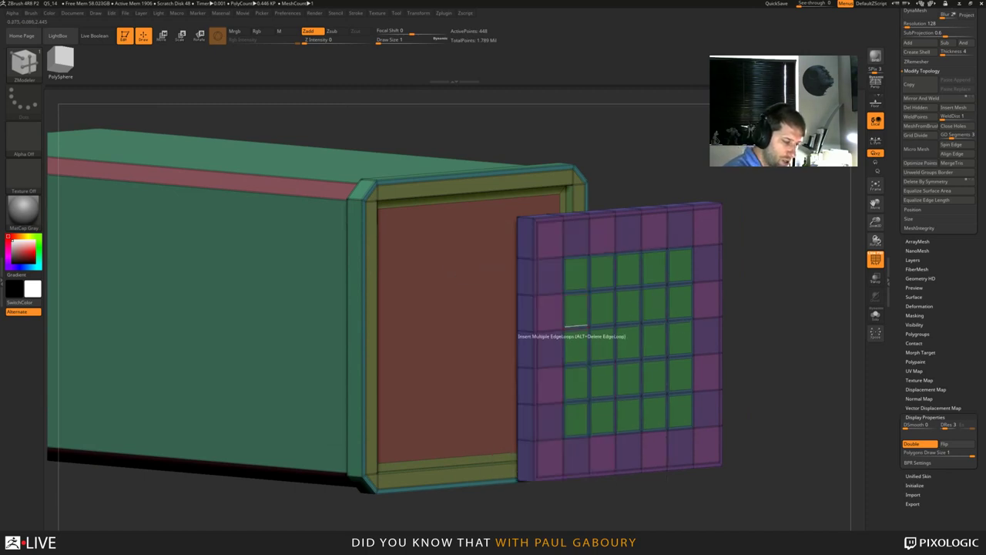
pyautogui.moveTo(628, 332)
pyautogui.mouseDown(button='right')
pyautogui.moveTo(607, 332)
pyautogui.moveTo(617, 327)
pyautogui.mouseUp(button='right')
pyautogui.click(596, 275)
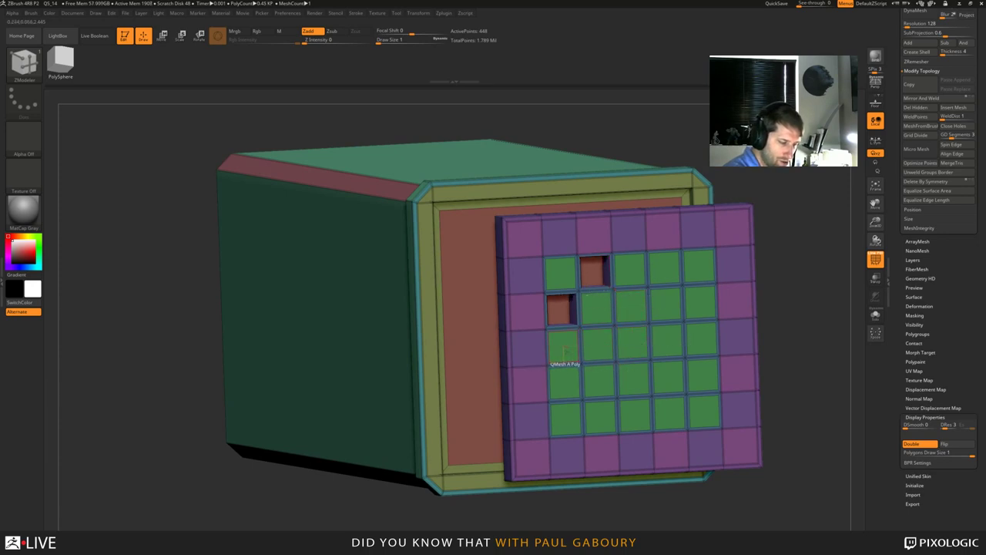
pyautogui.doubleClick(561, 380)
pyautogui.doubleClick(595, 343)
pyautogui.doubleClick(628, 307)
pyautogui.doubleClick(663, 266)
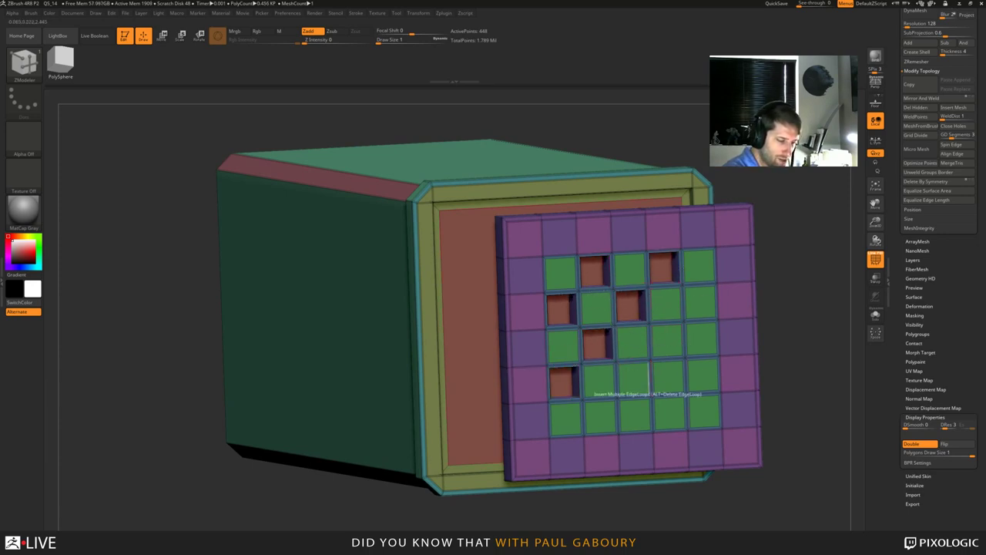
pyautogui.doubleClick(597, 416)
pyautogui.doubleClick(630, 378)
pyautogui.doubleClick(662, 339)
pyautogui.doubleClick(700, 302)
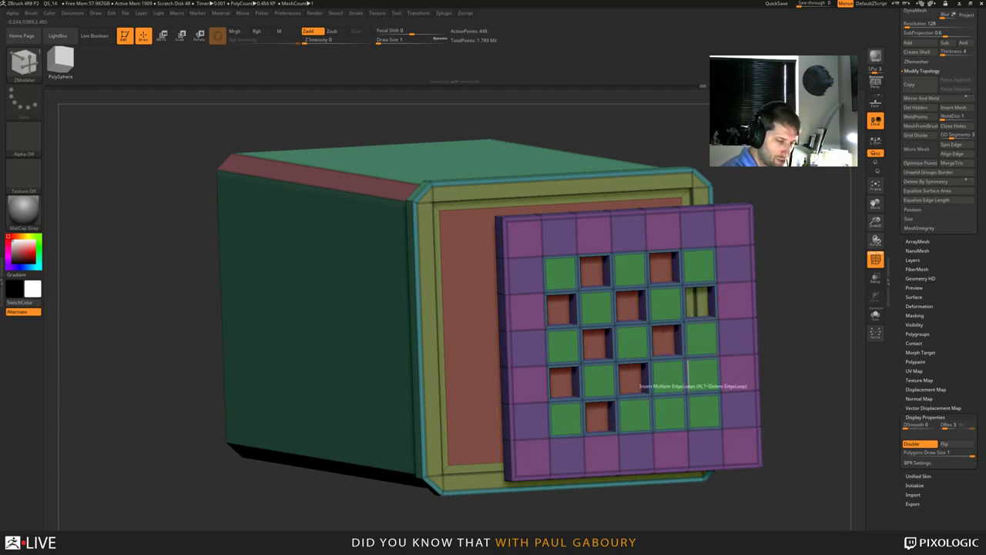
pyautogui.click(703, 375)
# Turn on Dynamic Subdivision and inspect the smoothed, rounded holes with the polyframe hidden, returning to the polyframe view.
pyautogui.keyDown('ctrl'); pyautogui.moveTo(797, 388); pyautogui.dragTo(724, 361, button='right'); pyautogui.keyUp('ctrl')
pyautogui.press('d')
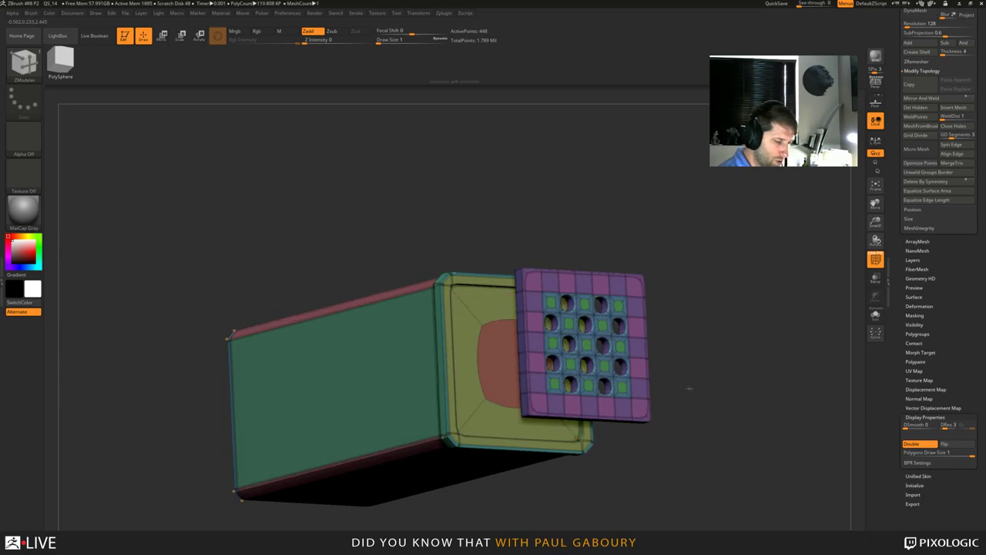
pyautogui.moveTo(688, 390)
pyautogui.keyDown('ctrl'); pyautogui.mouseDown(button='right')
pyautogui.moveTo(740, 363)
pyautogui.moveTo(756, 424)
pyautogui.moveTo(744, 433)
pyautogui.moveTo(711, 382)
pyautogui.moveTo(742, 370)
pyautogui.moveTo(709, 366)
pyautogui.moveTo(720, 362)
pyautogui.mouseUp(button='right'); pyautogui.keyUp('ctrl')
pyautogui.hotkey('shift', 'f')
pyautogui.press('f')
pyautogui.press('b')
pyautogui.press('z')
pyautogui.press('m')
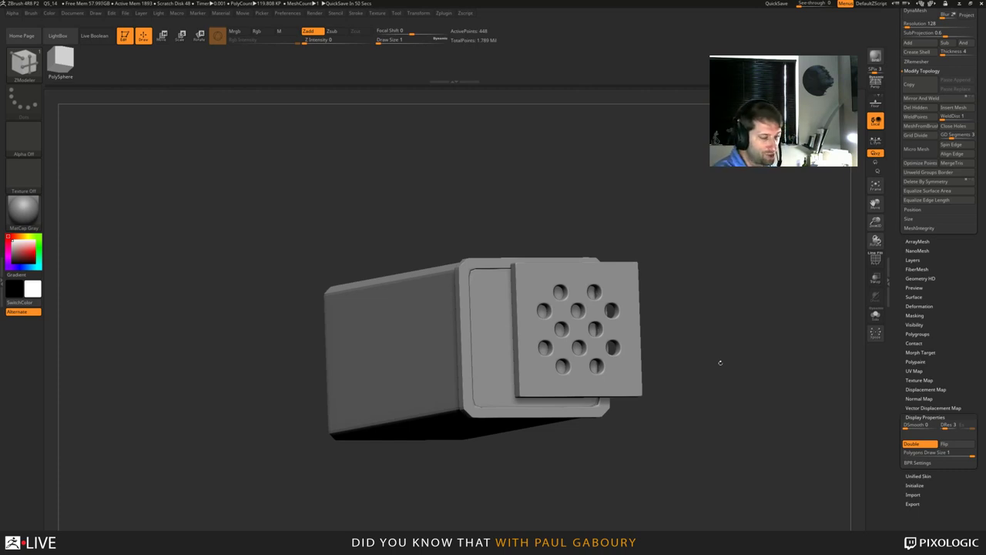
pyautogui.hotkey('shift', 'f')
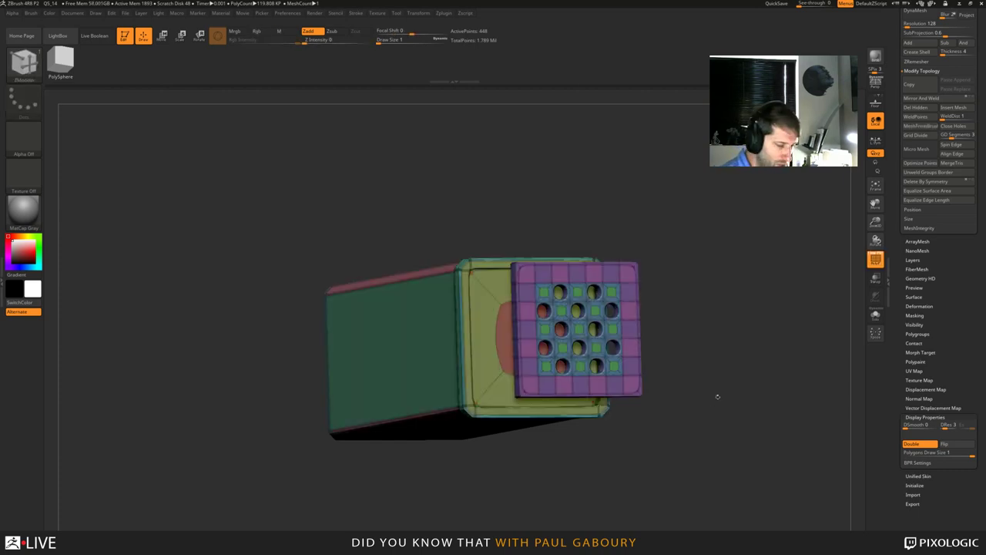
# Punch the thirteen remaining green squares through the smoothed plate with QMesh, completing a full 5 by 5 grid of holes.
pyautogui.moveTo(693, 389)
pyautogui.keyDown('alt'); pyautogui.mouseDown(button='right')
pyautogui.moveTo(665, 390)
pyautogui.moveTo(707, 402)
pyautogui.moveTo(706, 375)
pyautogui.mouseUp(button='right'); pyautogui.keyUp('alt')
pyautogui.moveTo(707, 372); pyautogui.dragTo(617, 347)
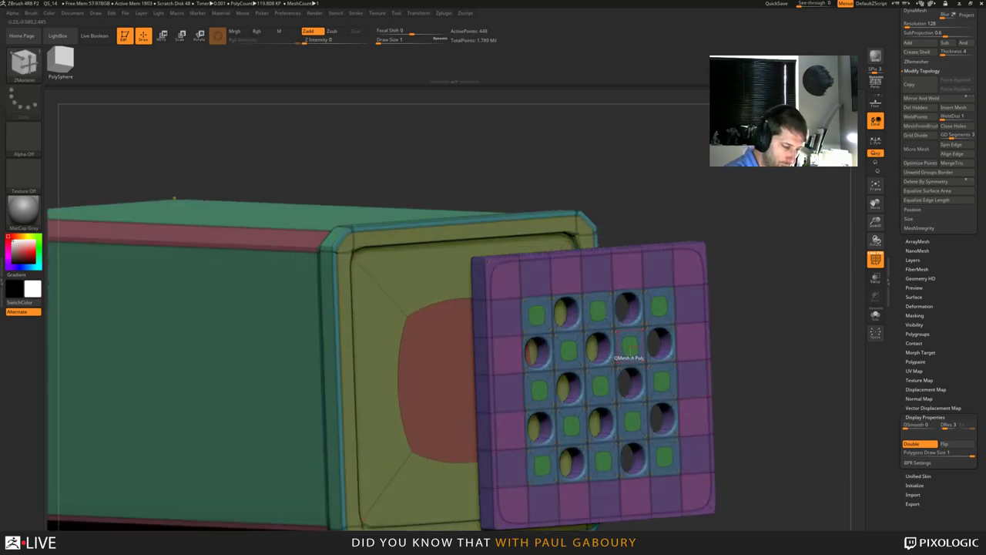
pyautogui.click(629, 344)
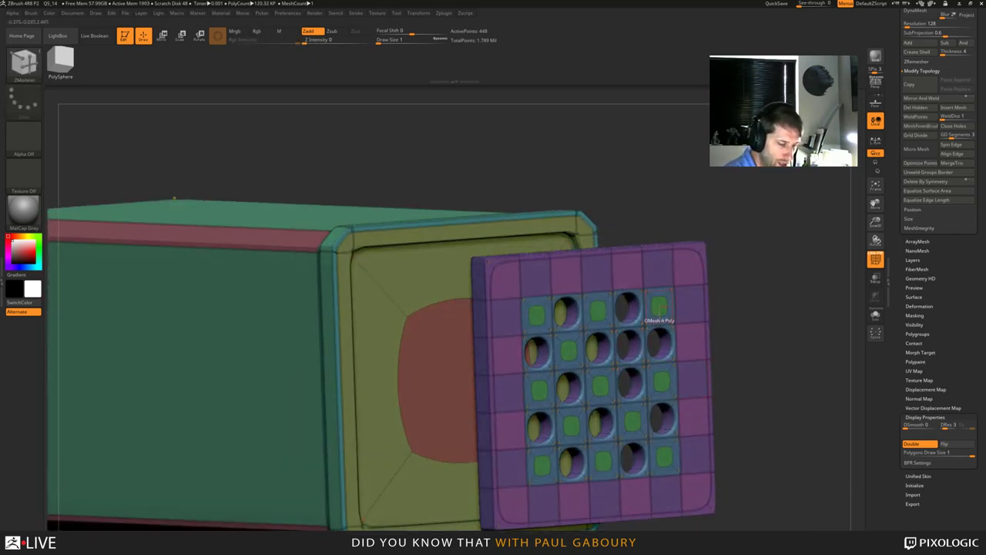
pyautogui.click(659, 312)
pyautogui.click(598, 316)
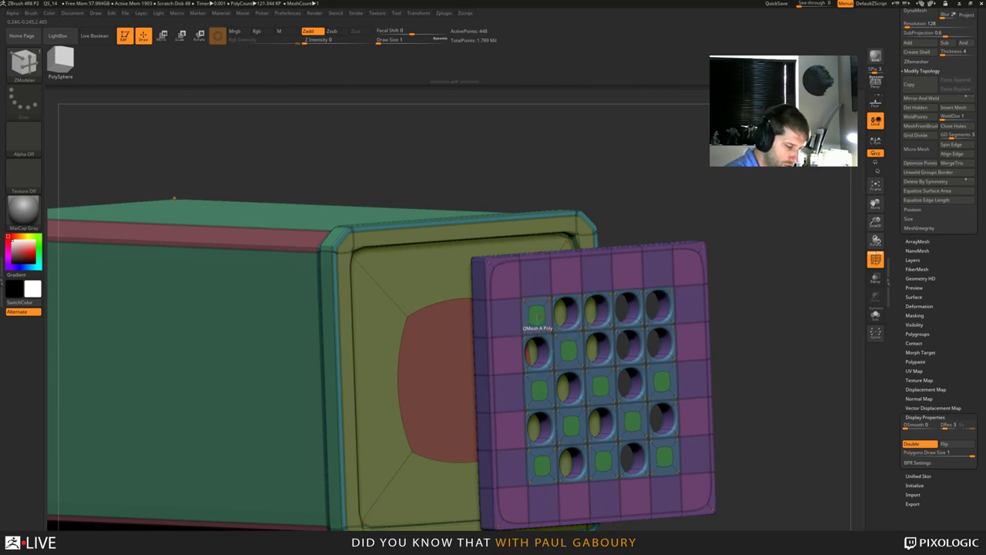
pyautogui.click(537, 316)
pyautogui.click(570, 352)
pyautogui.click(539, 383)
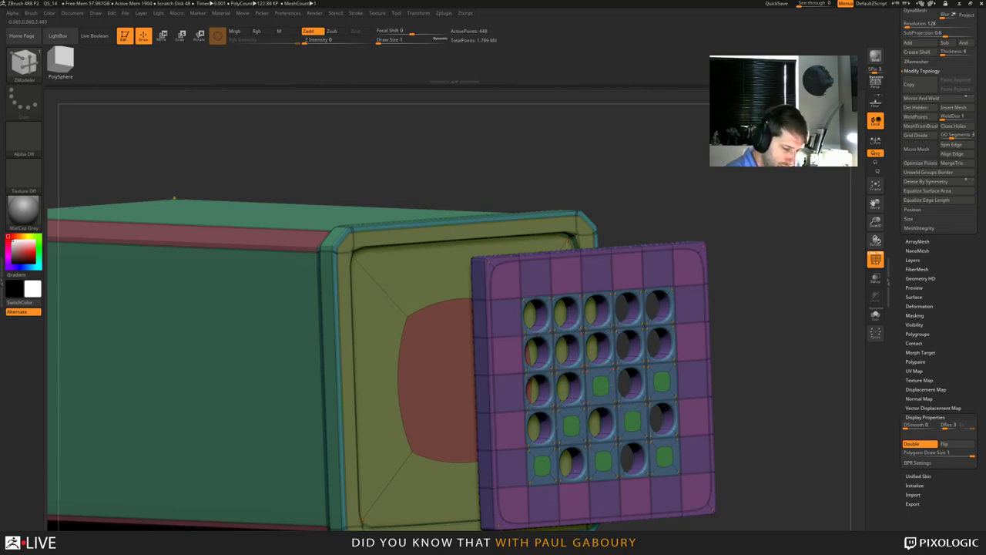
pyautogui.click(600, 382)
pyautogui.click(632, 420)
pyautogui.click(661, 383)
pyautogui.click(661, 457)
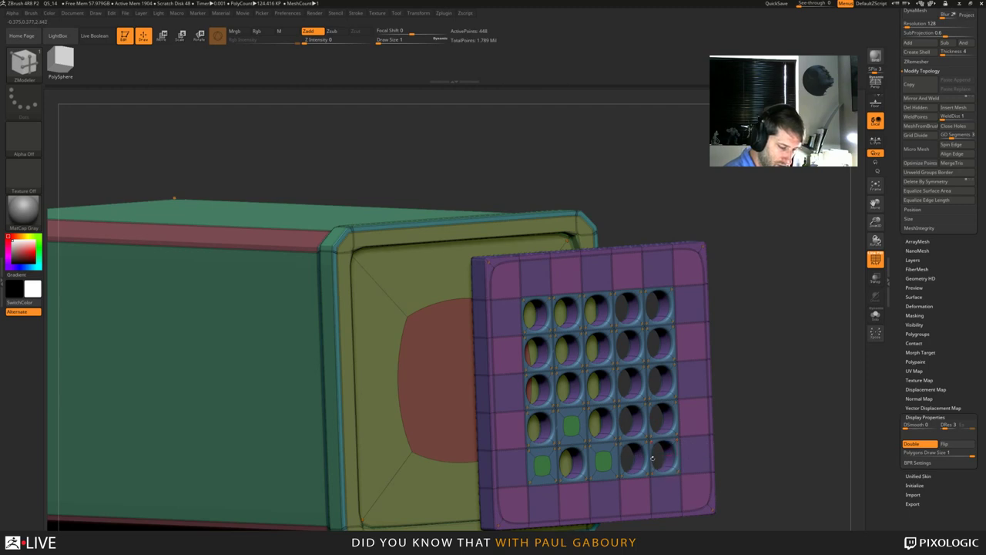
pyautogui.click(572, 425)
pyautogui.click(603, 462)
pyautogui.click(542, 466)
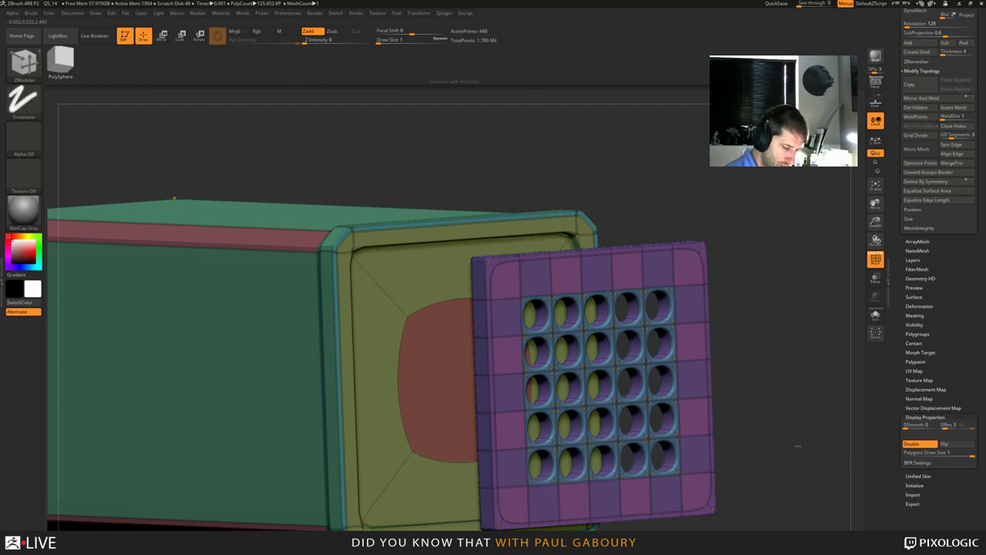
# Undo the thirteen extra holes back to the alternating pattern and turn Dynamic Subdivision off with the polyframe shown.
pyautogui.keyDown('ctrl'); pyautogui.moveTo(797, 447); pyautogui.dragTo(616, 373, button='right'); pyautogui.keyUp('ctrl')
pyautogui.hotkey('shift', 'f')
pyautogui.moveTo(628, 408); pyautogui.dragTo(695, 412, button='right')
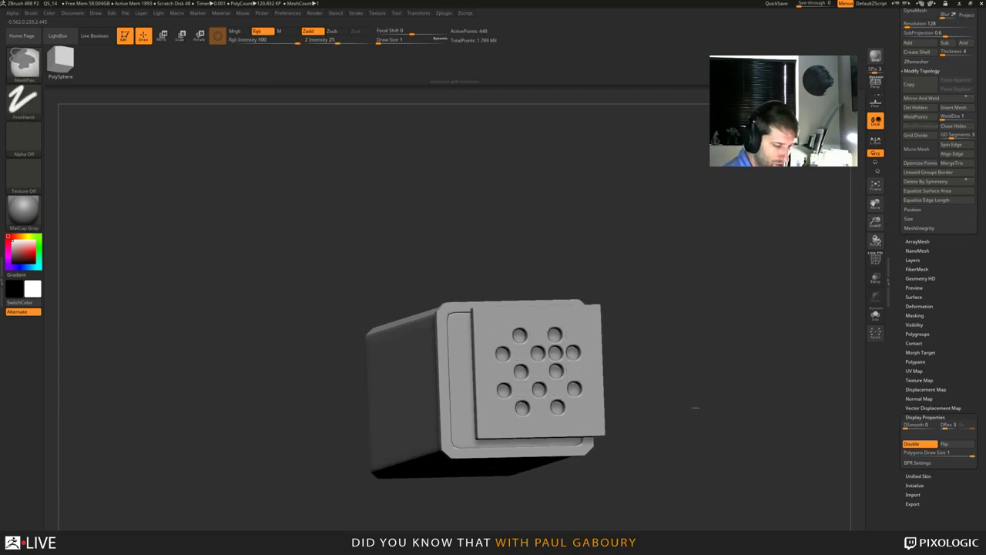
pyautogui.hotkey('ctrl', 'z')
pyautogui.hotkey('shift', 'd')
pyautogui.hotkey('shift', 'f')
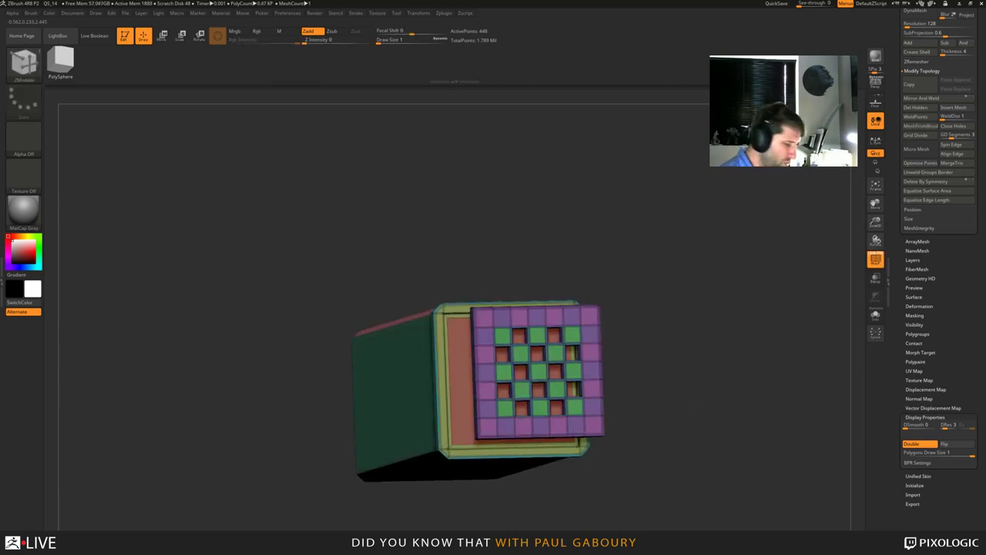
# Pull a detached copy off the border square beside the plate's middle row, extrude it into a long bar, and preview it smoothed.
pyautogui.moveTo(636, 389)
pyautogui.mouseDown(button='right')
pyautogui.moveTo(690, 391)
pyautogui.moveTo(696, 420)
pyautogui.mouseUp(button='right')
pyautogui.moveTo(614, 372); pyautogui.dragTo(594, 351, button='right')
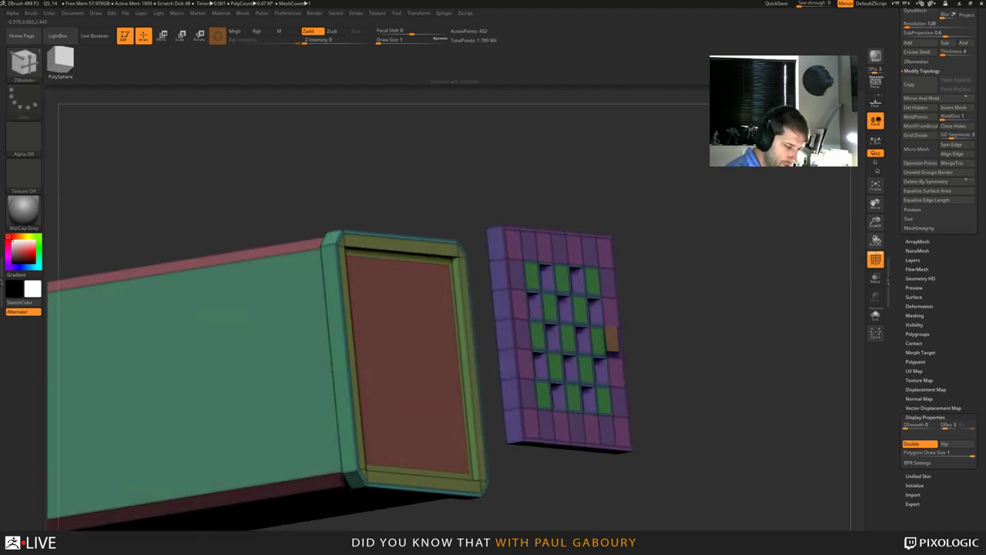
pyautogui.moveTo(609, 339); pyautogui.dragTo(751, 317)
pyautogui.press('d')
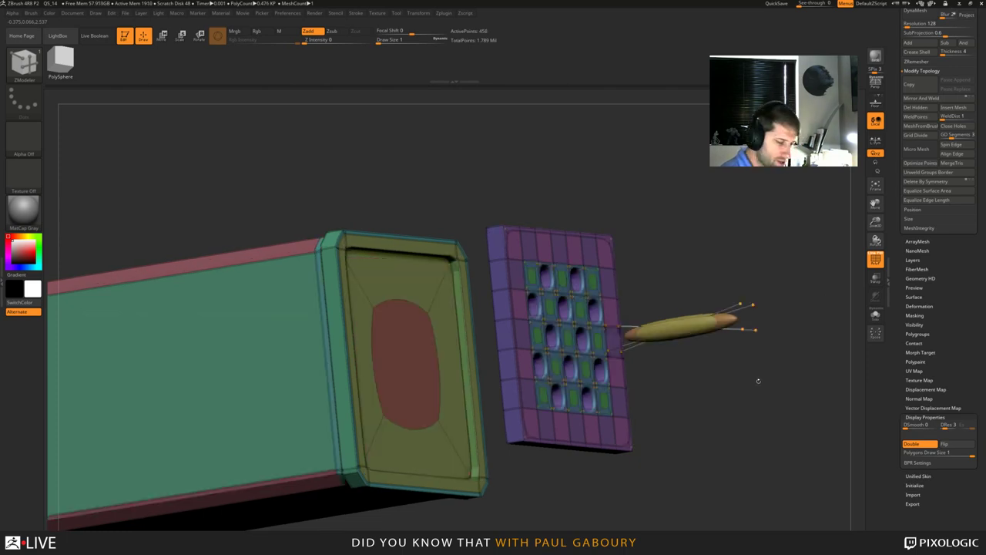
pyautogui.keyDown('shift'); pyautogui.moveTo(756, 384); pyautogui.dragTo(703, 408); pyautogui.keyUp('shift')
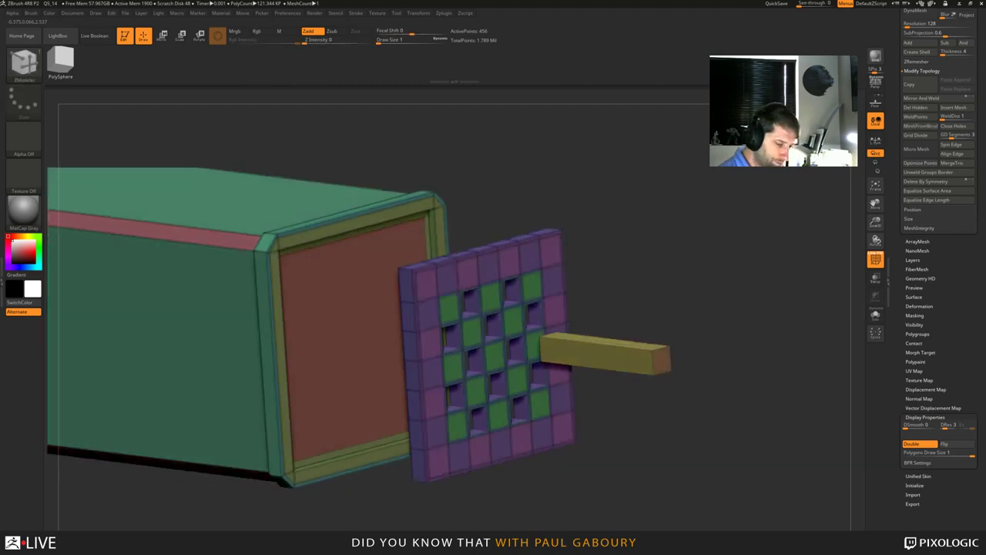
# Crease both end faces of the detached bar with Crease on a single poly and smooth it into a cylinder.
pyautogui.keyDown('ctrl'); pyautogui.moveTo(703, 409); pyautogui.dragTo(703, 451, button='right'); pyautogui.keyUp('ctrl')
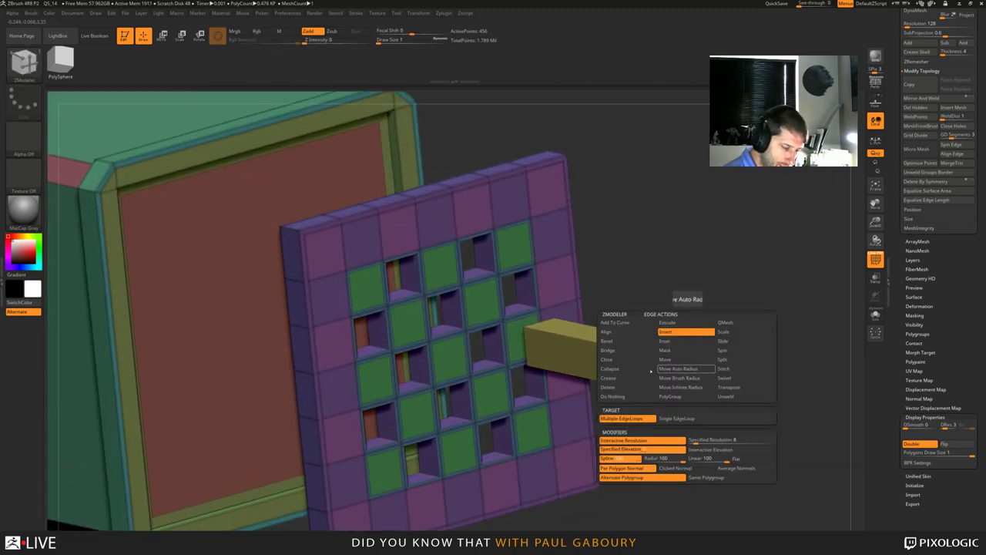
pyautogui.click(624, 377)
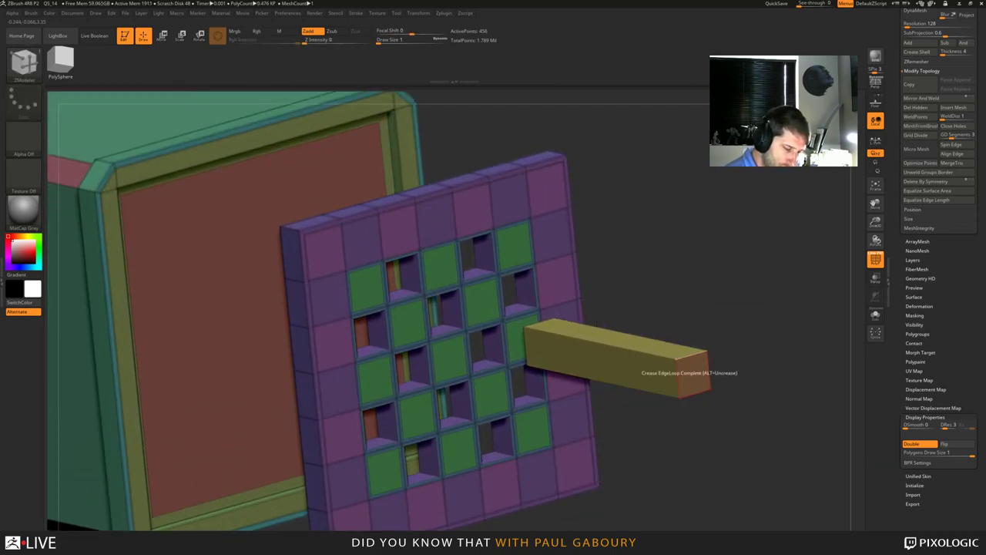
pyautogui.rightClick(693, 370)
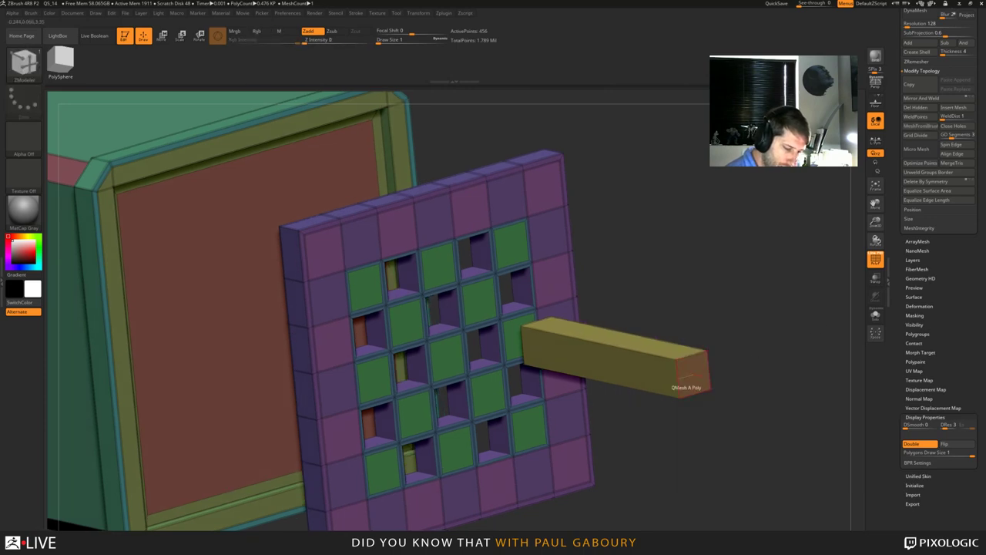
pyautogui.press('space')
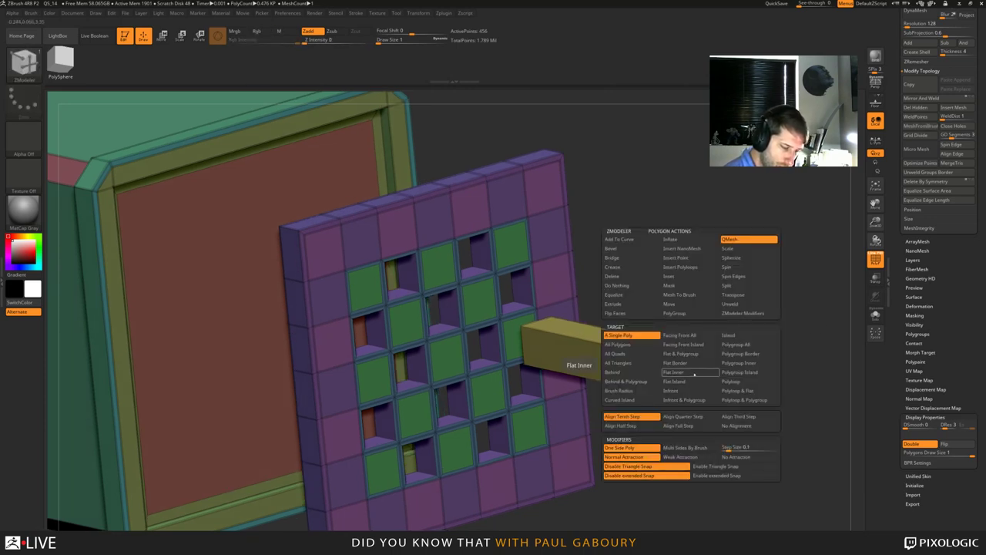
pyautogui.click(632, 267)
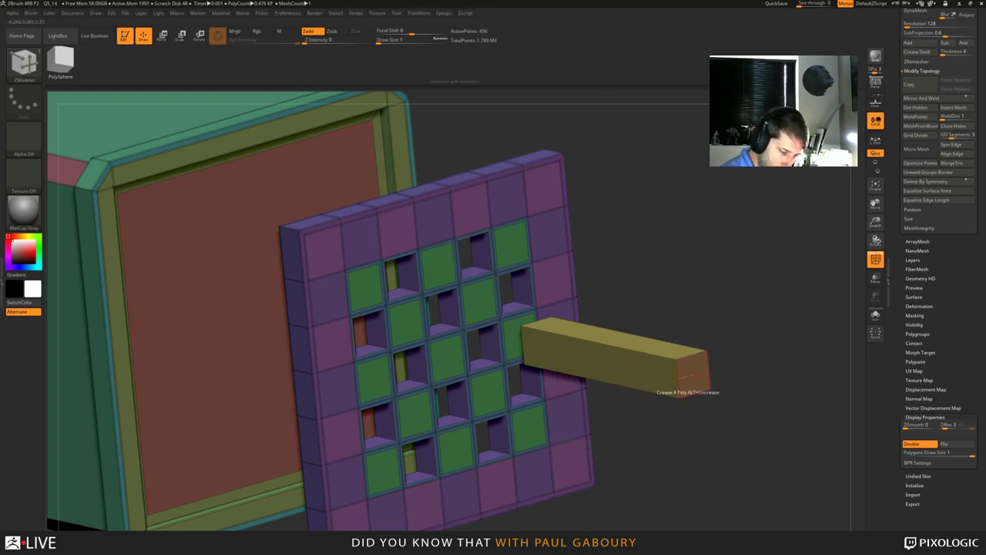
pyautogui.moveTo(749, 396); pyautogui.dragTo(644, 387)
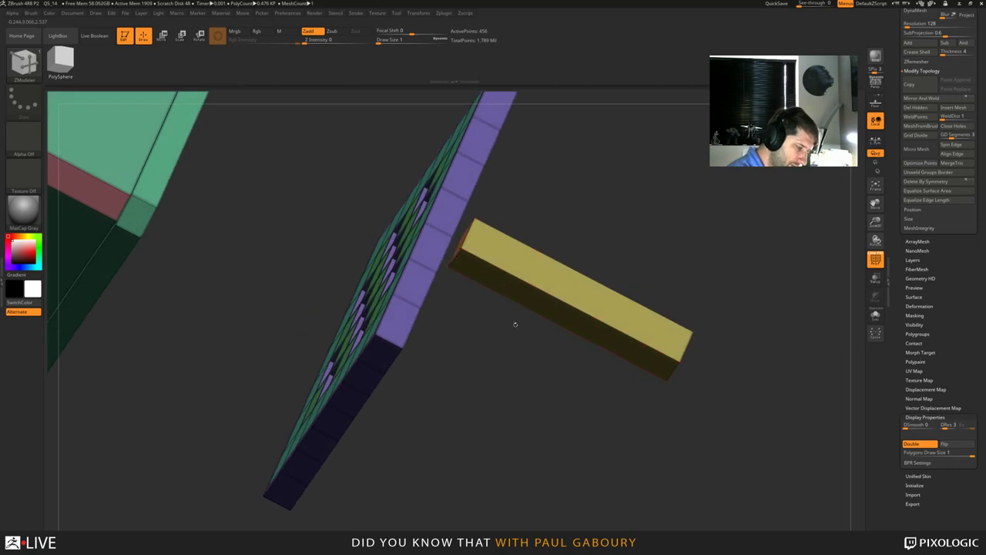
pyautogui.press('d')
pyautogui.moveTo(634, 440)
pyautogui.keyDown('ctrl'); pyautogui.mouseDown(button='right')
pyautogui.moveTo(658, 456)
pyautogui.moveTo(551, 436)
pyautogui.moveTo(627, 412)
pyautogui.moveTo(645, 463)
pyautogui.mouseUp(button='right'); pyautogui.keyUp('ctrl')
pyautogui.keyDown('ctrl'); pyautogui.moveTo(629, 337); pyautogui.dragTo(721, 376, button='right'); pyautogui.keyUp('ctrl')
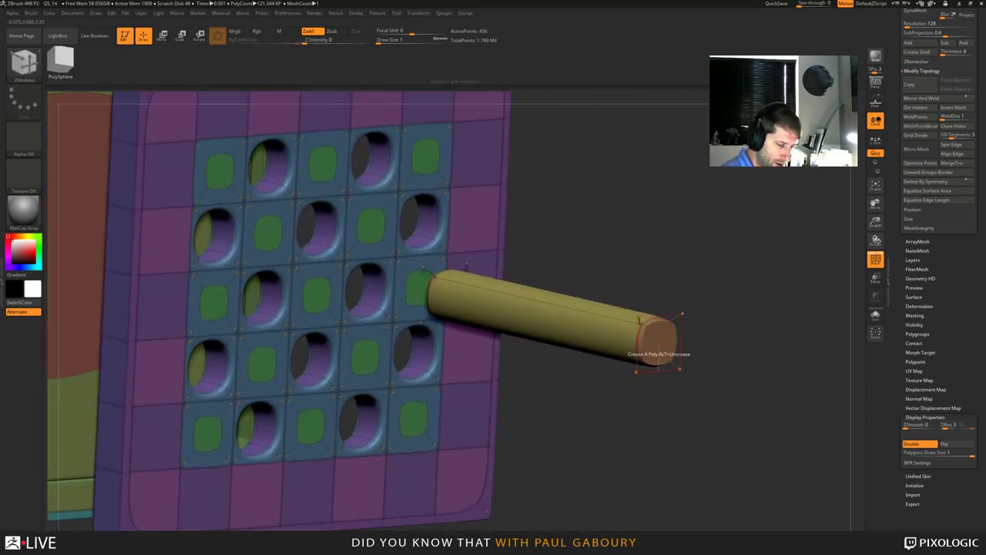
# Extend the cylinder's outer end with QMesh in three segments, keeping the middle one as a very thin ring.
pyautogui.press('space')
pyautogui.click(658, 364)
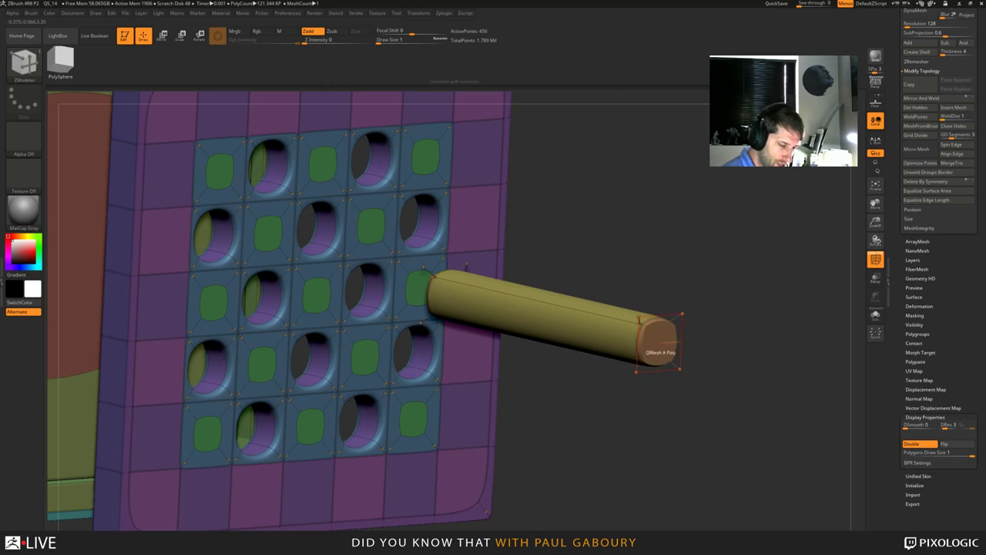
pyautogui.moveTo(660, 350); pyautogui.dragTo(715, 356)
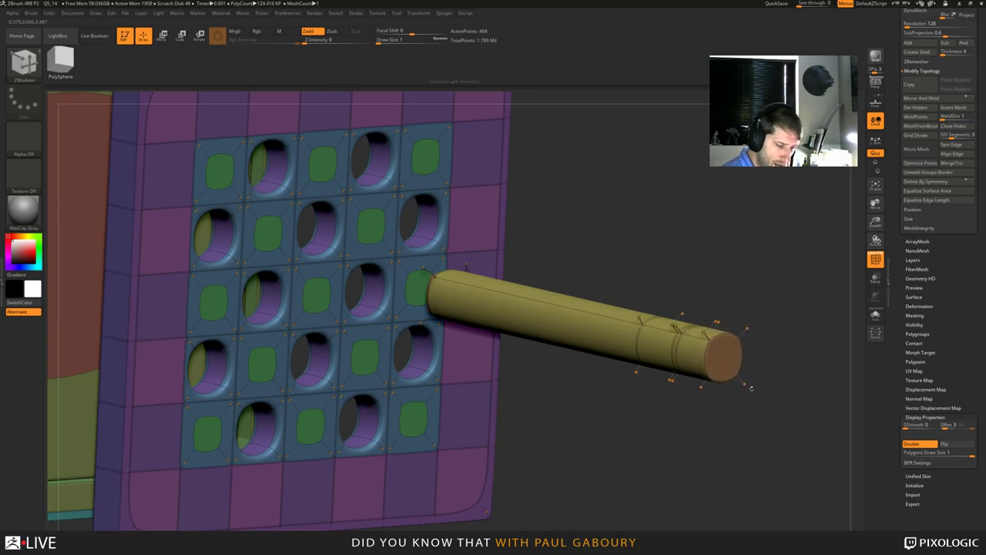
# Scale the cylinder's outer end face down from its Polygon Center to taper the last segment to a narrow tip.
pyautogui.press('space')
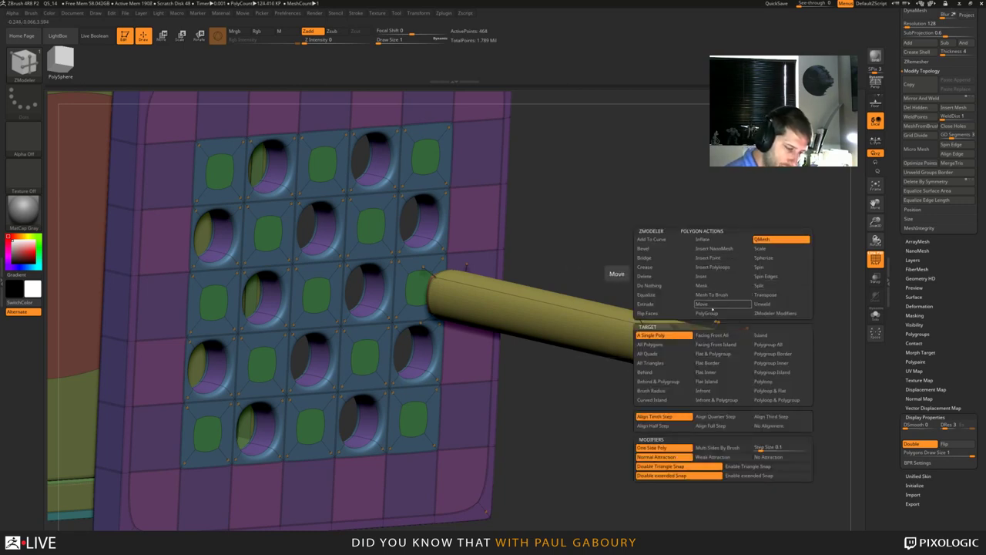
pyautogui.click(763, 248)
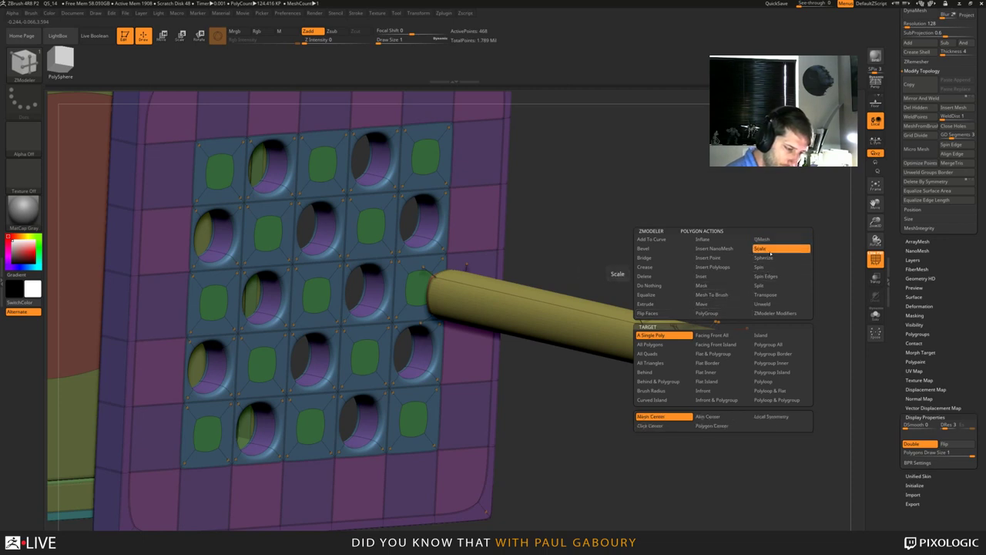
pyautogui.click(716, 425)
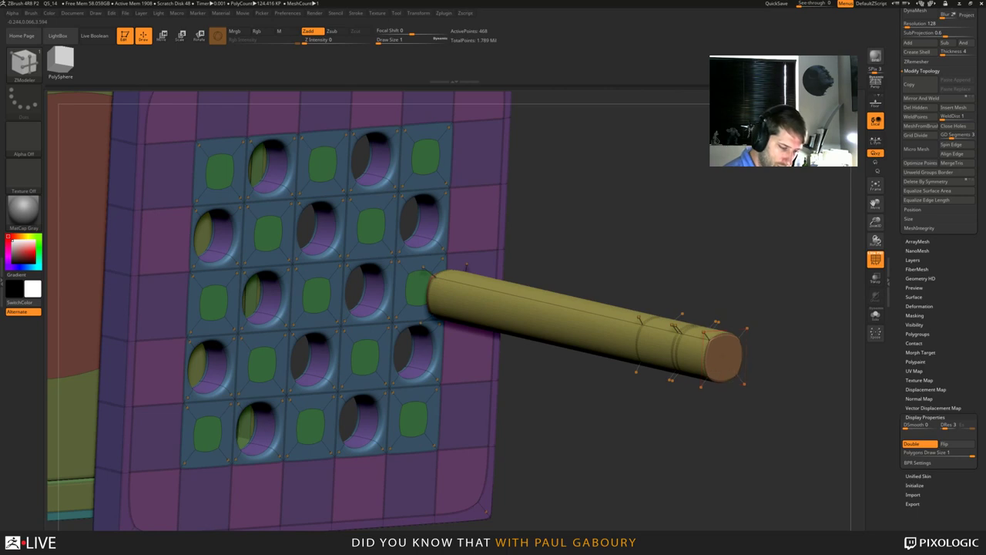
pyautogui.moveTo(723, 357); pyautogui.dragTo(700, 361)
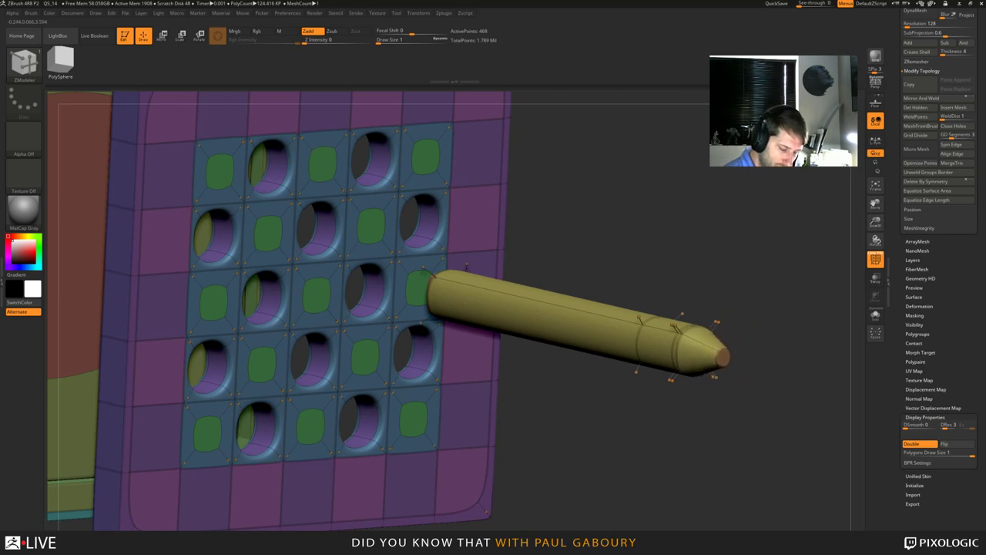
# Insert an edge loop around the cylinder's tapered segment, about midway between its base and tip.
pyautogui.keyDown('alt'); pyautogui.moveTo(770, 383); pyautogui.dragTo(679, 387, button='right'); pyautogui.keyUp('alt')
pyautogui.keyDown('ctrl'); pyautogui.moveTo(679, 387); pyautogui.dragTo(664, 466, button='right'); pyautogui.keyUp('ctrl')
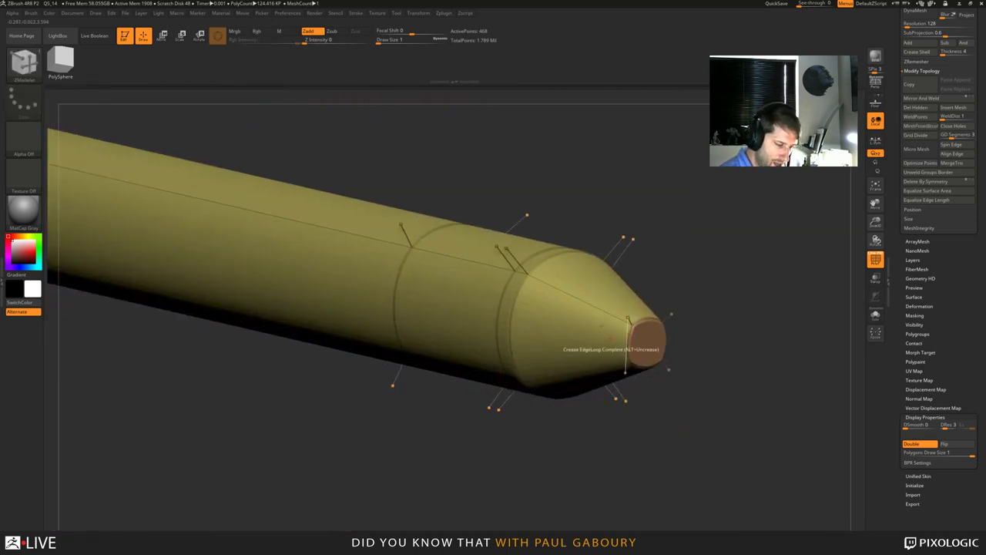
pyautogui.press('space')
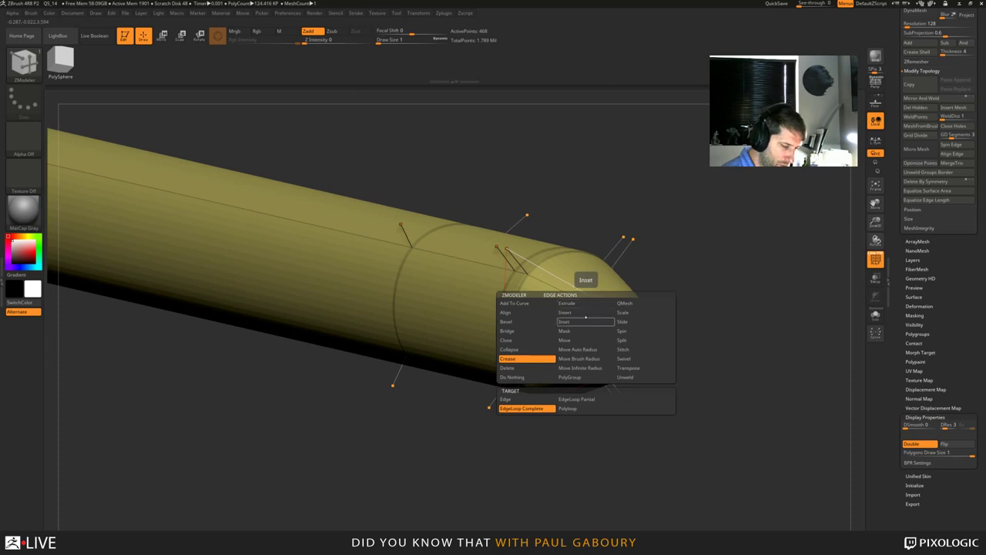
pyautogui.click(587, 320)
pyautogui.moveTo(588, 303); pyautogui.dragTo(568, 285)
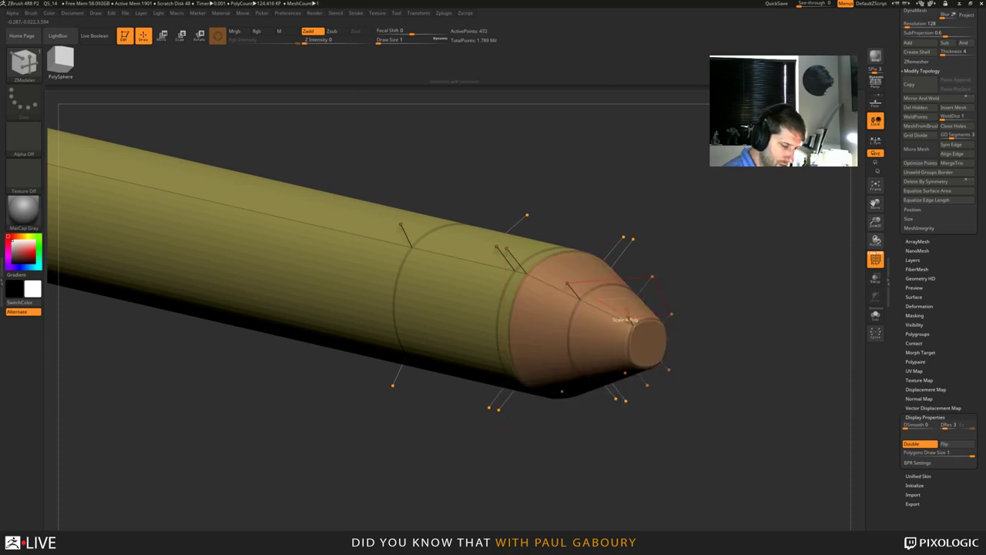
# Uncrease the complete edge loop around the cylinder's tip face to round off the point.
pyautogui.press('space')
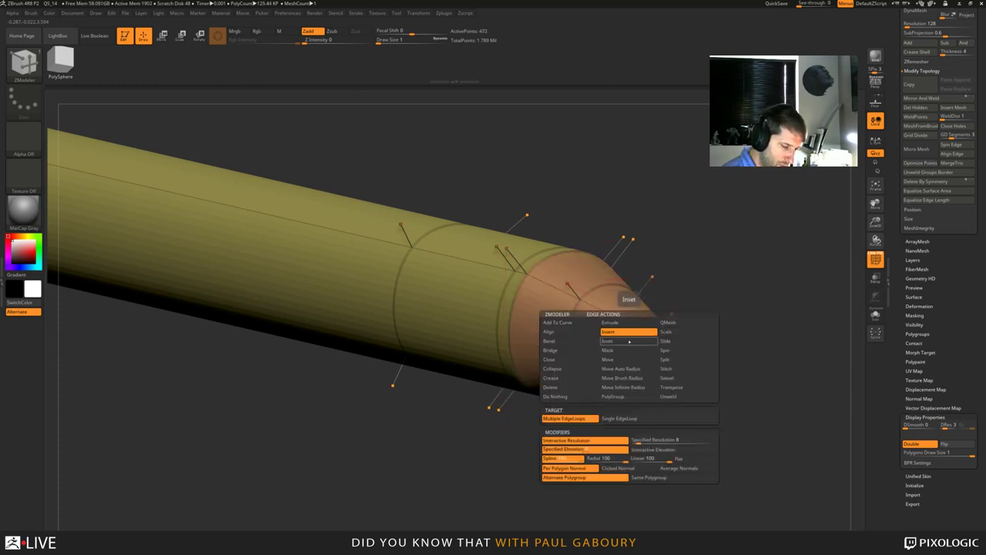
pyautogui.click(577, 379)
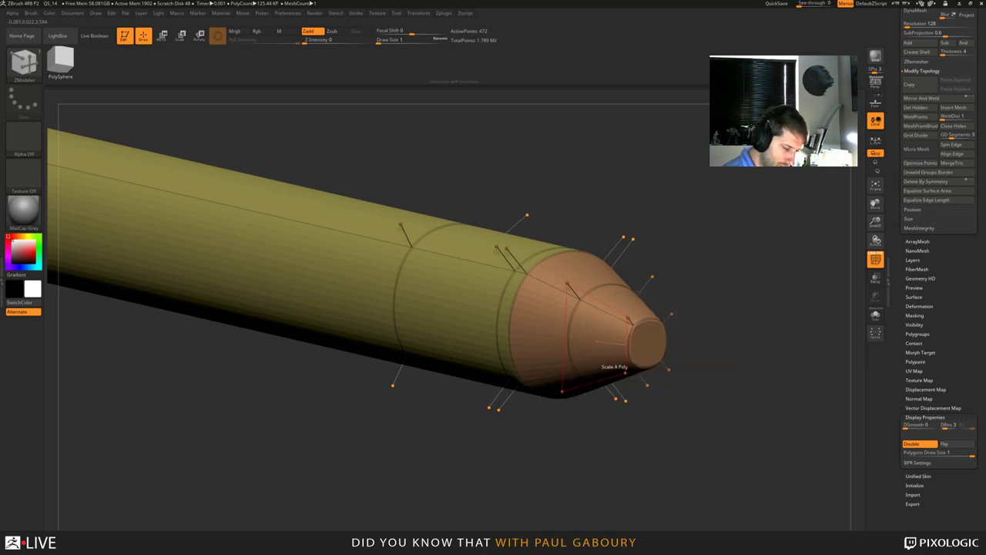
pyautogui.keyDown('alt'); pyautogui.click(627, 346); pyautogui.keyUp('alt')
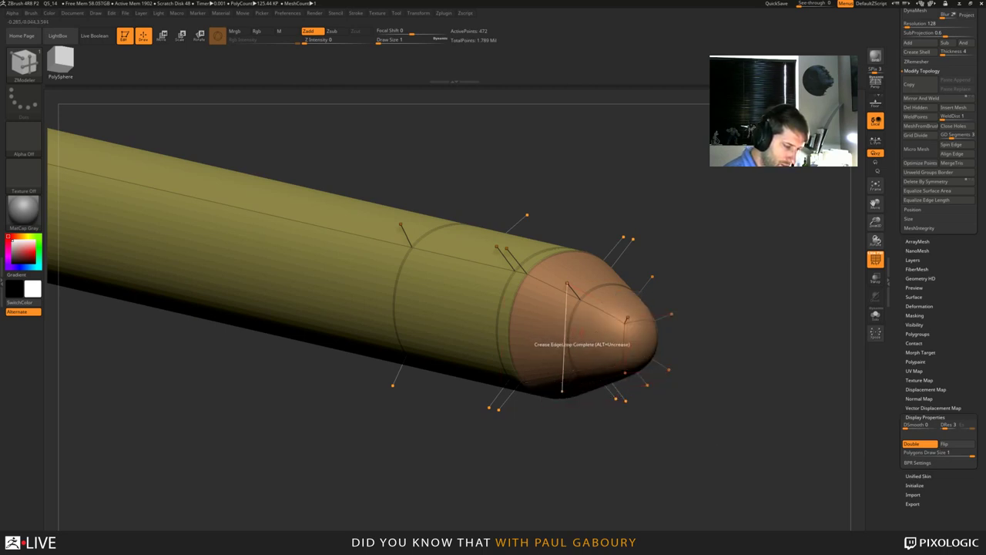
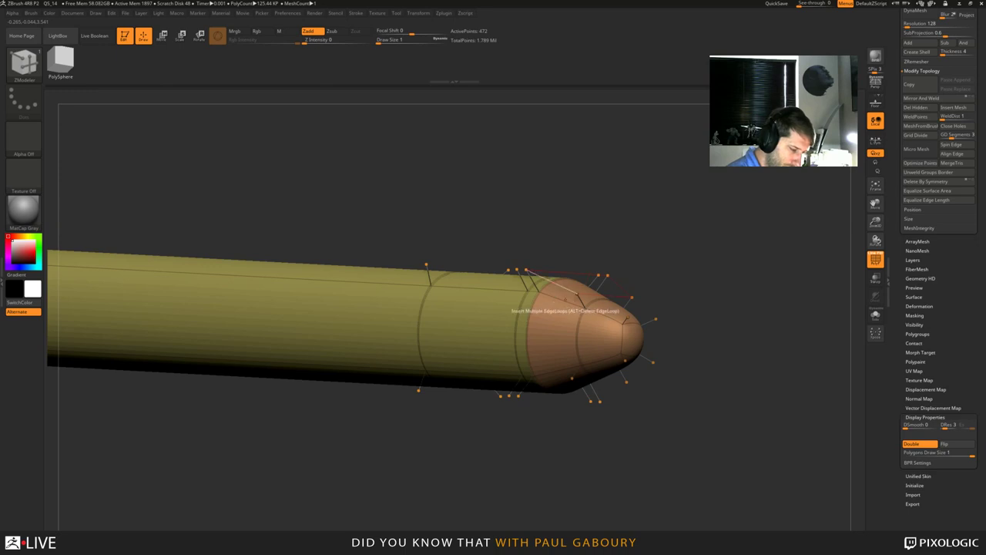
# Insert a Single EdgeLoop close beside the taper's middle loop to form a narrow band.
pyautogui.click(570, 304)
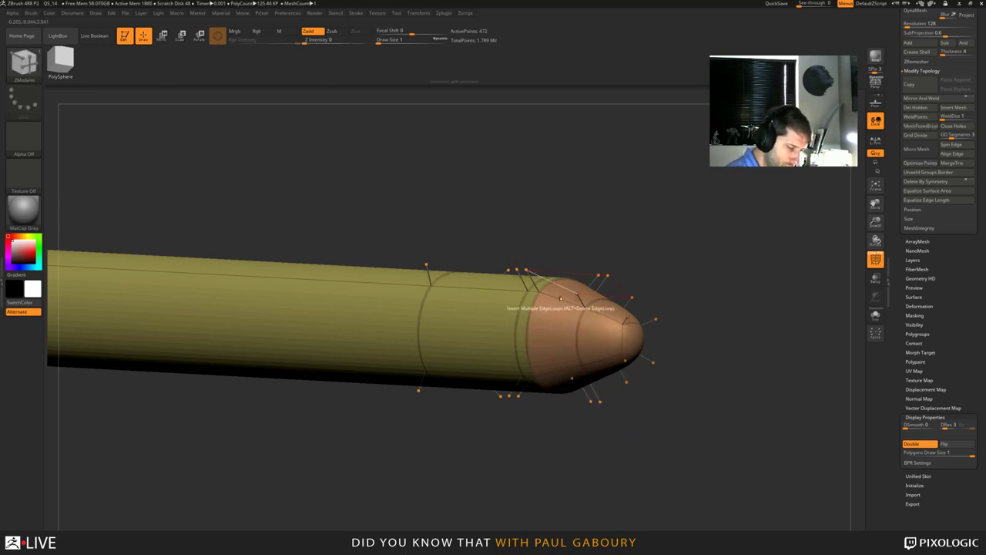
pyautogui.press('space')
pyautogui.click(560, 392)
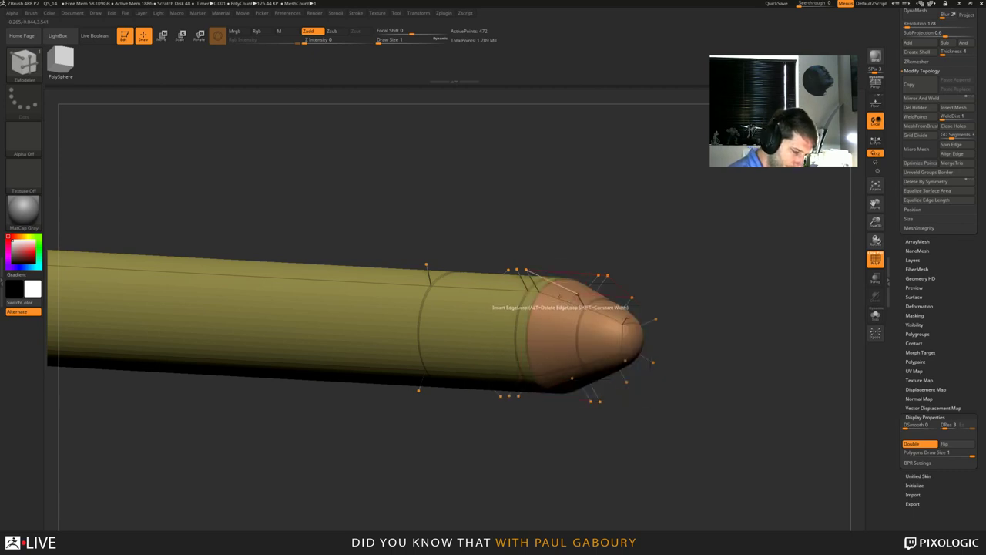
pyautogui.click(576, 298)
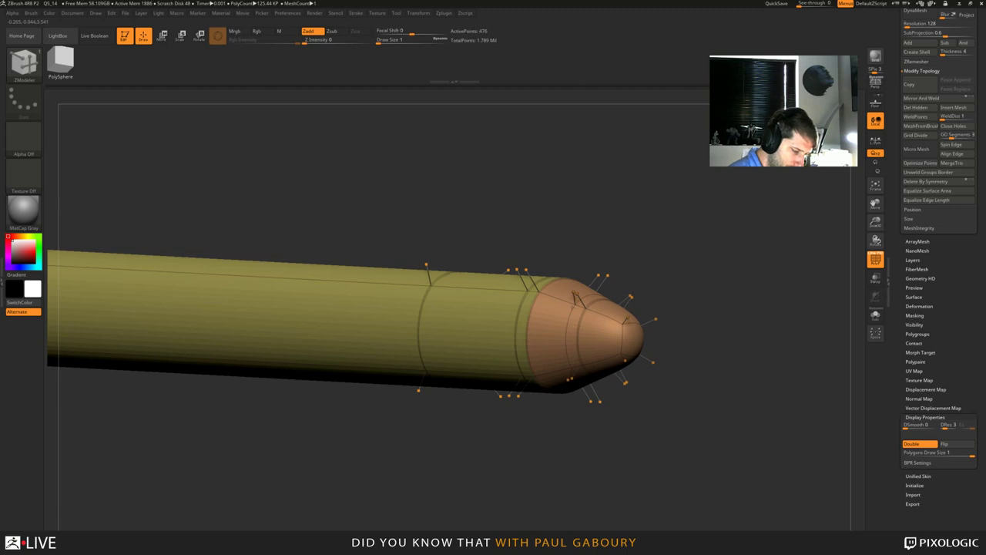
# Push the narrow band on the taper inward as a groove with QMesh on a Polyloop.
pyautogui.press('space')
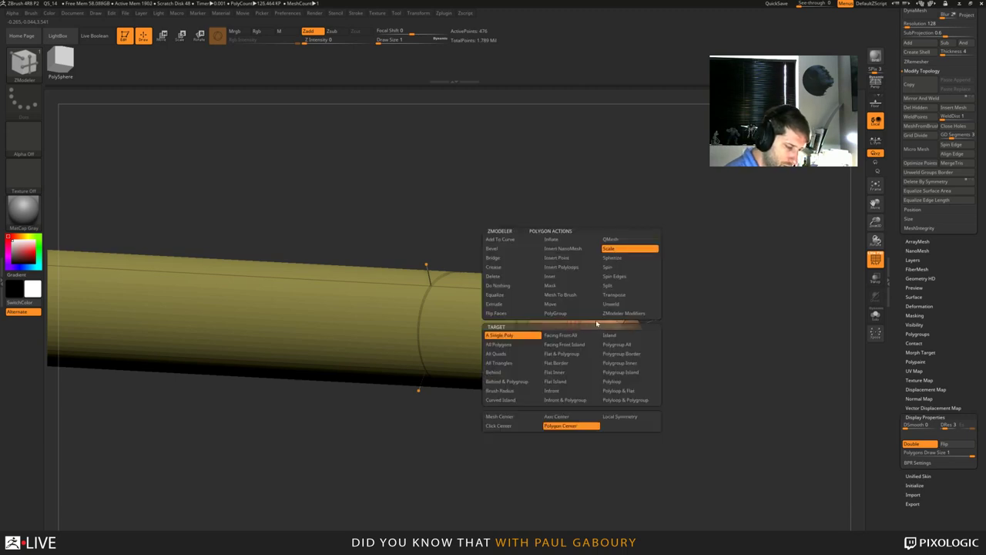
pyautogui.click(621, 383)
pyautogui.press('space')
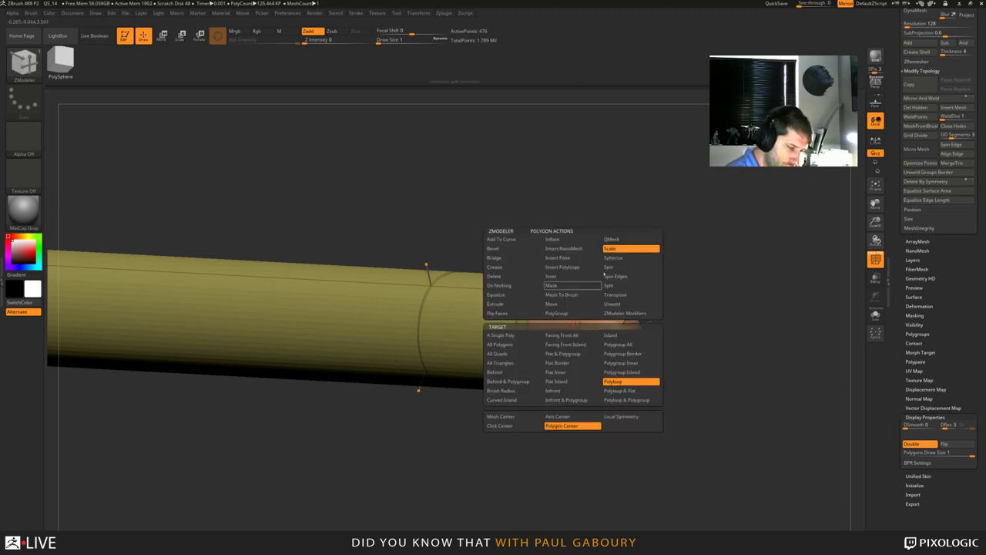
pyautogui.click(631, 239)
pyautogui.click(625, 382)
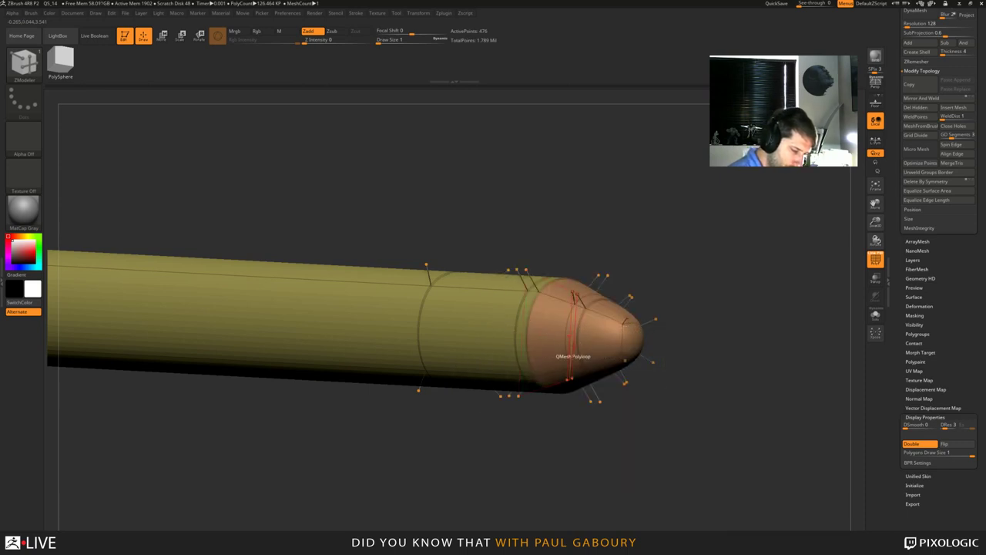
pyautogui.click(572, 351)
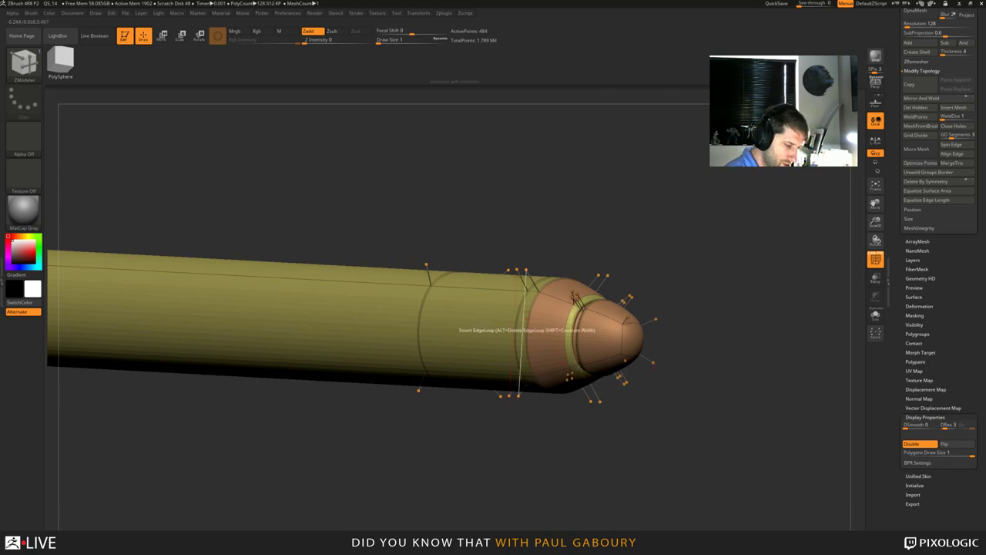
# Turn off the smooth preview and push the thin ring before the taper inward with QMesh Polyloop.
pyautogui.moveTo(527, 319)
pyautogui.mouseDown(button='right')
pyautogui.moveTo(515, 307)
pyautogui.moveTo(533, 279)
pyautogui.mouseUp(button='right')
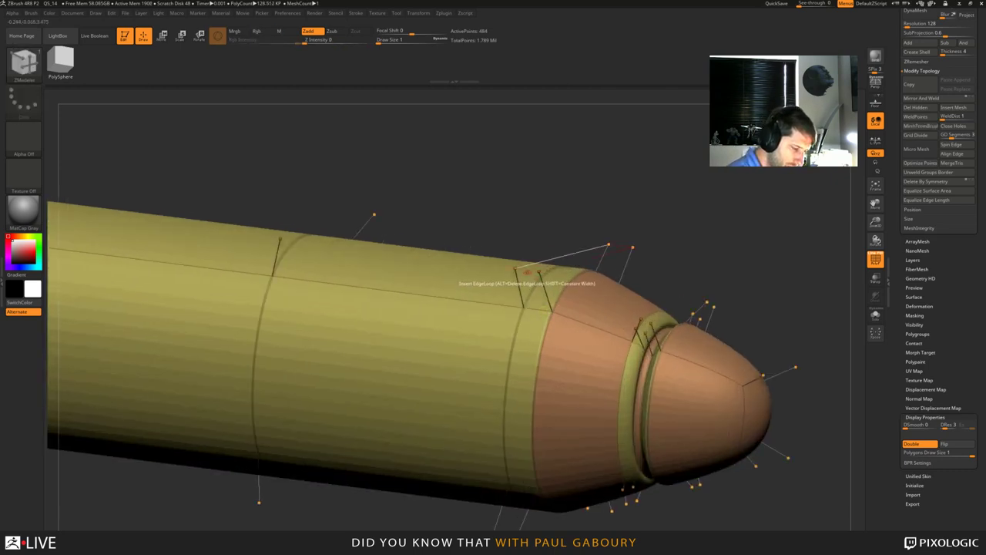
pyautogui.keyDown('alt'); pyautogui.moveTo(508, 523); pyautogui.dragTo(526, 454, button='right'); pyautogui.keyUp('alt')
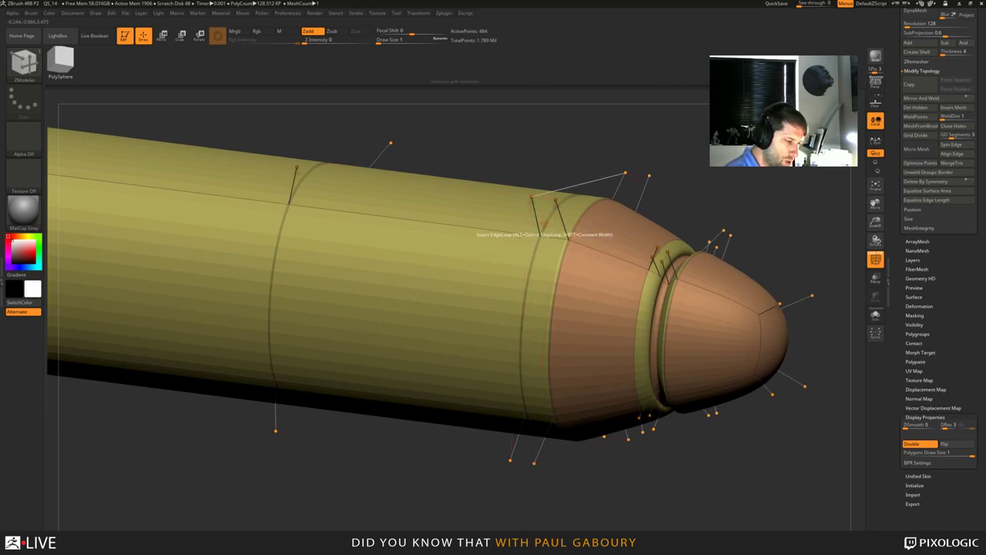
pyautogui.press('shift')
pyautogui.hotkey('shift', 'd')
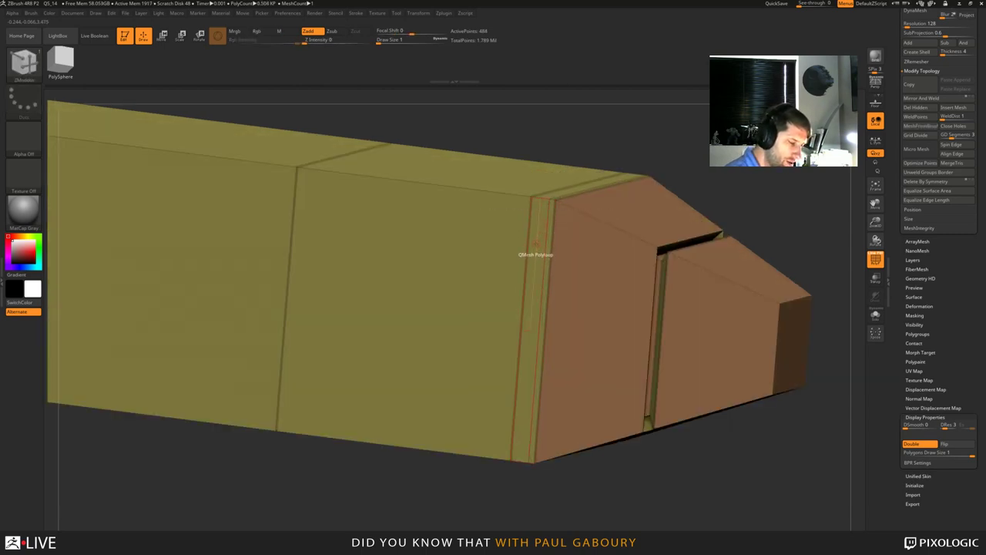
pyautogui.click(537, 249)
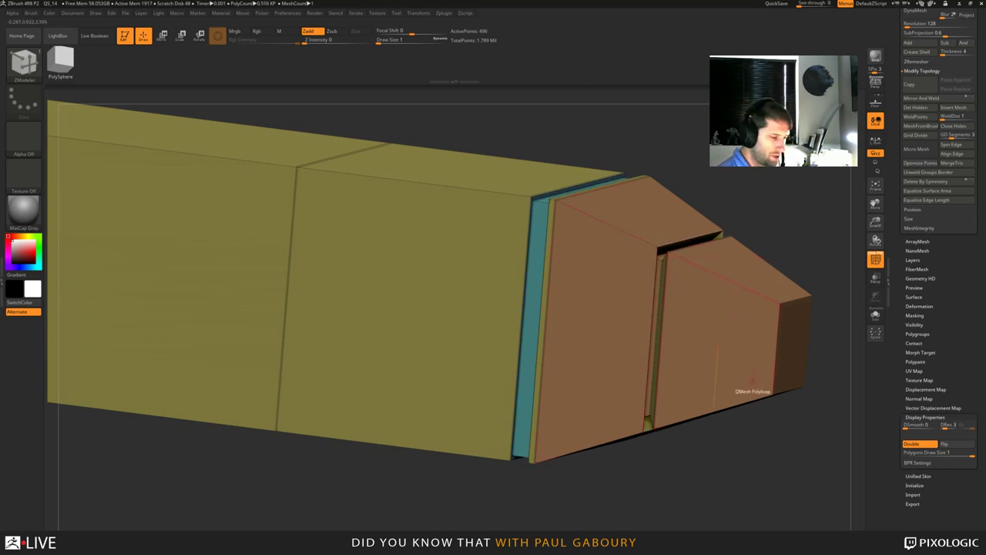
# Turn the smooth preview back on and hide the polygroup wireframe display.
pyautogui.press('d')
pyautogui.moveTo(764, 445)
pyautogui.keyDown('ctrl'); pyautogui.mouseDown(button='right')
pyautogui.moveTo(702, 447)
pyautogui.moveTo(753, 438)
pyautogui.mouseUp(button='right'); pyautogui.keyUp('ctrl')
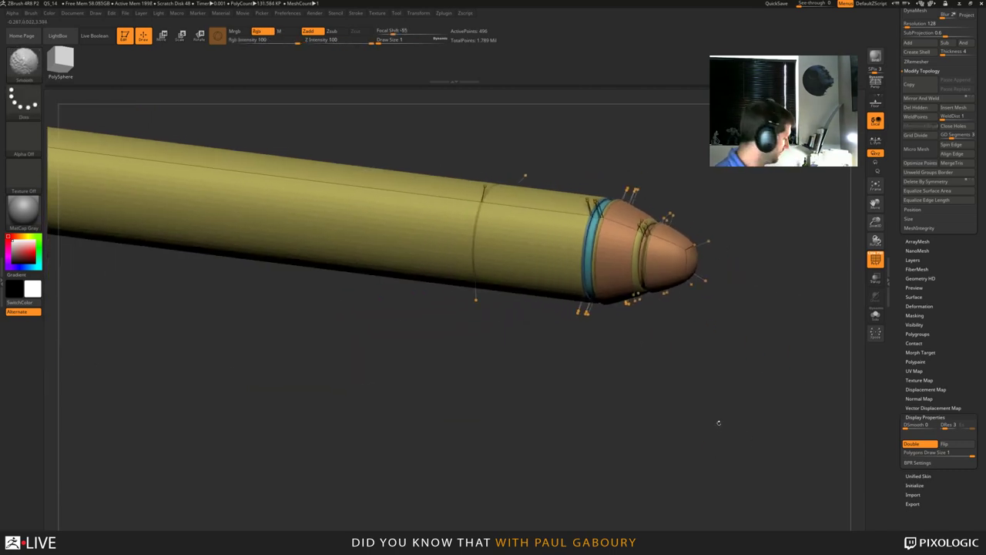
pyautogui.hotkey('shift', 'f')
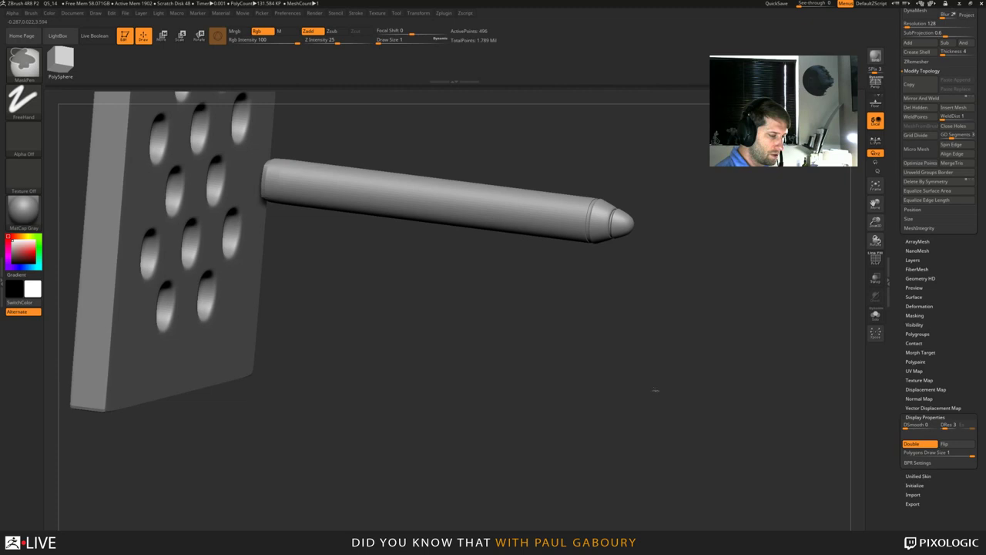
# Isolate the whole cylinder in a side view and mask everything except it, ready for moving.
pyautogui.moveTo(655, 391)
pyautogui.mouseDown()
pyautogui.moveTo(684, 386)
pyautogui.moveTo(652, 379)
pyautogui.moveTo(617, 451)
pyautogui.moveTo(701, 476)
pyautogui.moveTo(709, 464)
pyautogui.moveTo(412, 482)
pyautogui.moveTo(440, 482)
pyautogui.mouseUp()
pyautogui.press('w')
pyautogui.keyDown('alt'); pyautogui.moveTo(717, 462); pyautogui.dragTo(429, 497); pyautogui.keyUp('alt')
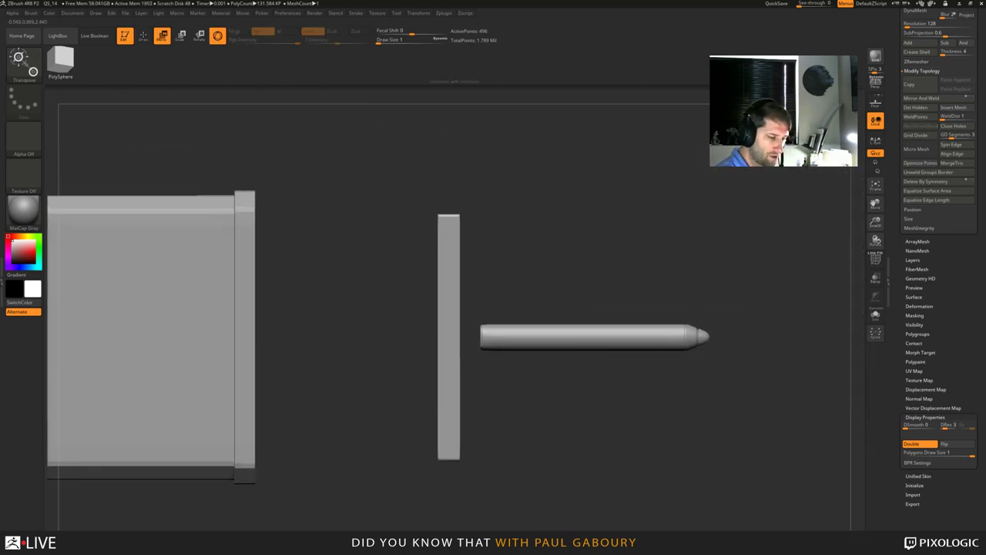
pyautogui.keyDown('ctrl'); pyautogui.keyDown('shift'); pyautogui.moveTo(737, 380); pyautogui.dragTo(669, 307); pyautogui.keyUp('shift'); pyautogui.keyUp('ctrl')
pyautogui.hotkey('ctrl', 'shift', 'a')
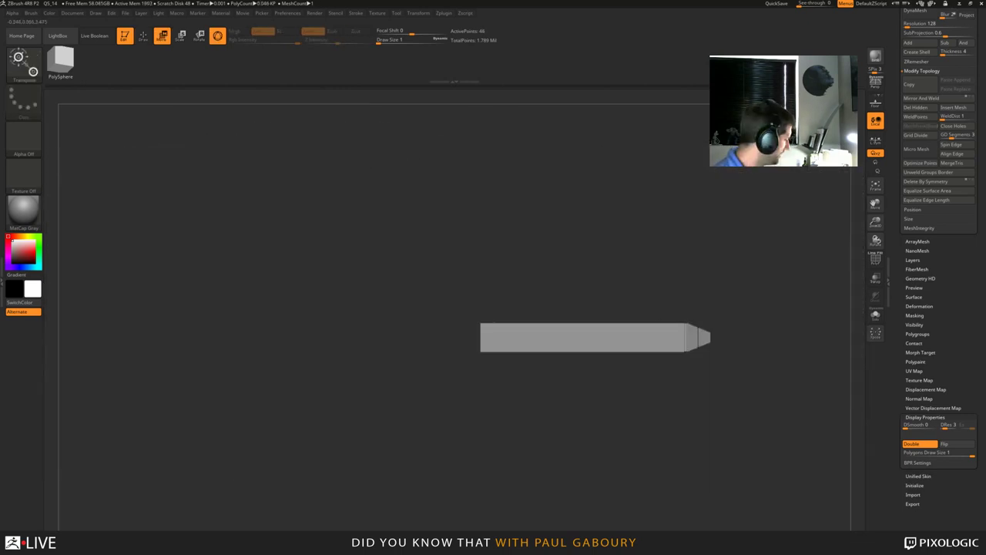
pyautogui.keyDown('ctrl'); pyautogui.click(668, 307); pyautogui.keyUp('ctrl')
pyautogui.keyDown('ctrl'); pyautogui.keyDown('shift'); pyautogui.click(668, 308); pyautogui.keyUp('shift'); pyautogui.keyUp('ctrl')
pyautogui.keyDown('ctrl'); pyautogui.click(669, 307); pyautogui.keyUp('ctrl')
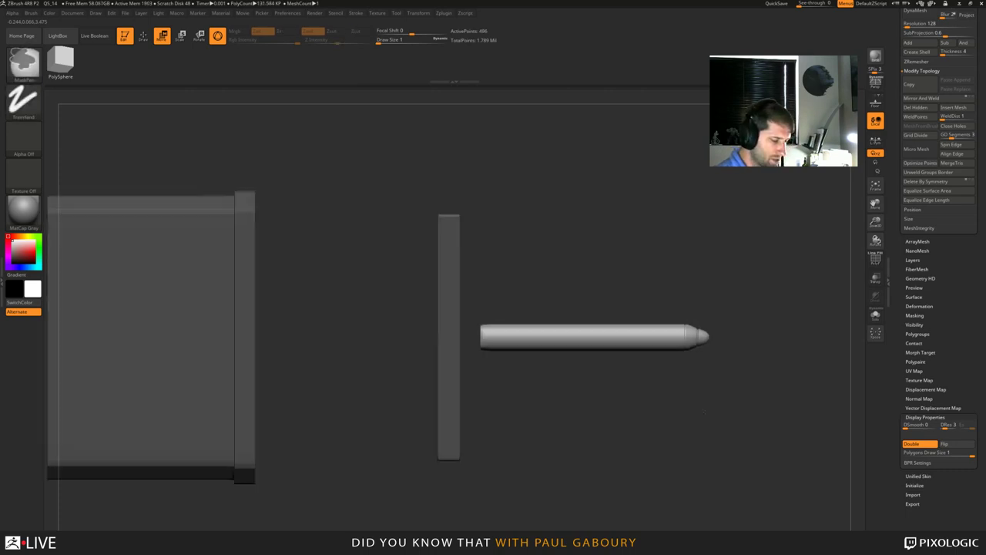
# Align the cylinder with the plate's right-column hole in the second row, slide it back through the plate, and clear the mask.
pyautogui.keyDown('alt'); pyautogui.moveTo(463, 324); pyautogui.dragTo(491, 317); pyautogui.keyUp('alt')
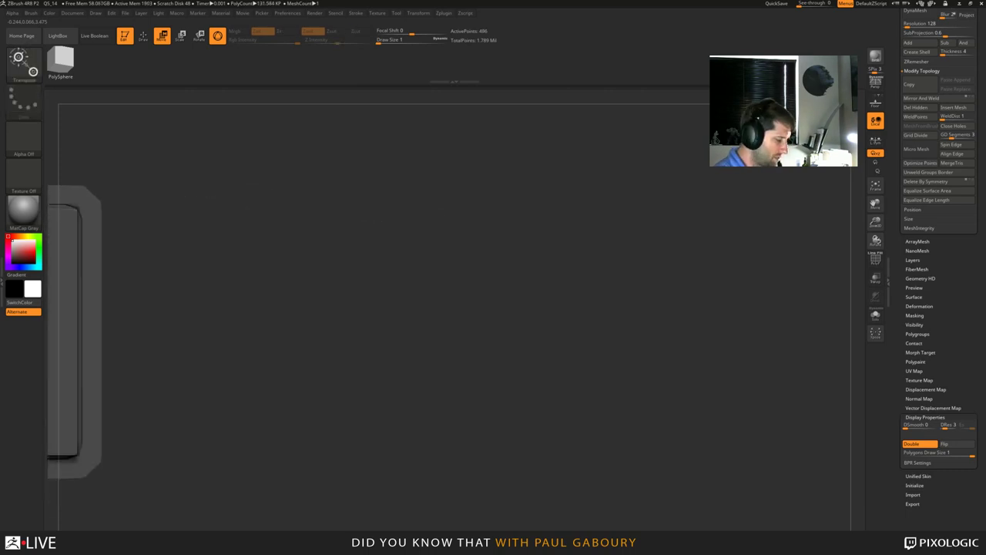
pyautogui.press('f')
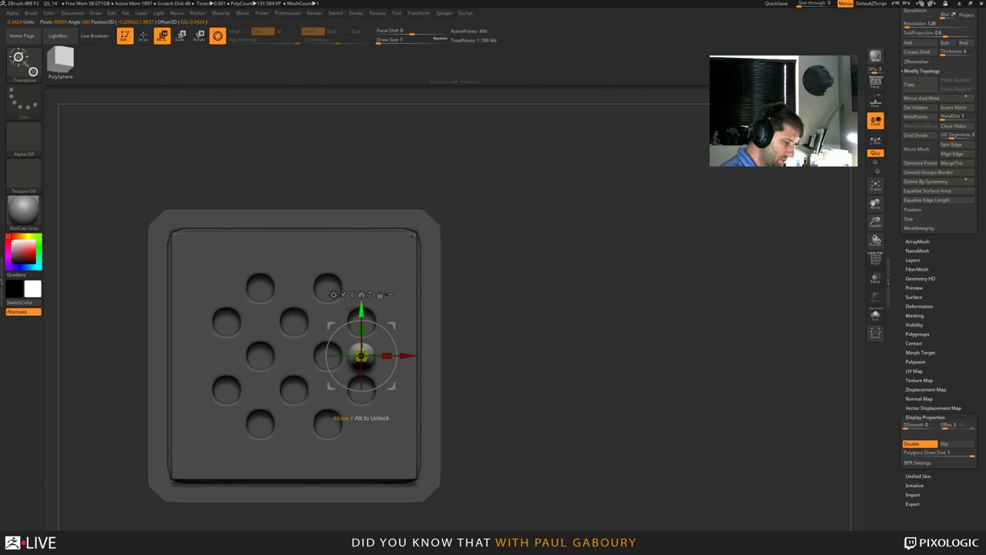
pyautogui.moveTo(362, 316); pyautogui.dragTo(361, 277)
pyautogui.moveTo(508, 324); pyautogui.dragTo(581, 347)
pyautogui.moveTo(337, 313); pyautogui.dragTo(220, 274)
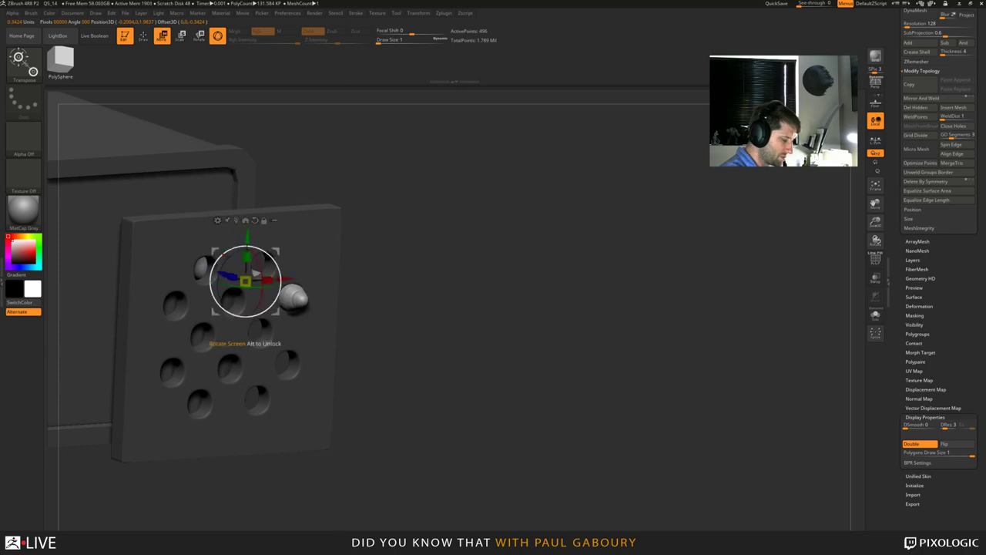
pyautogui.keyDown('shift'); pyautogui.moveTo(509, 324); pyautogui.dragTo(662, 347); pyautogui.keyUp('shift')
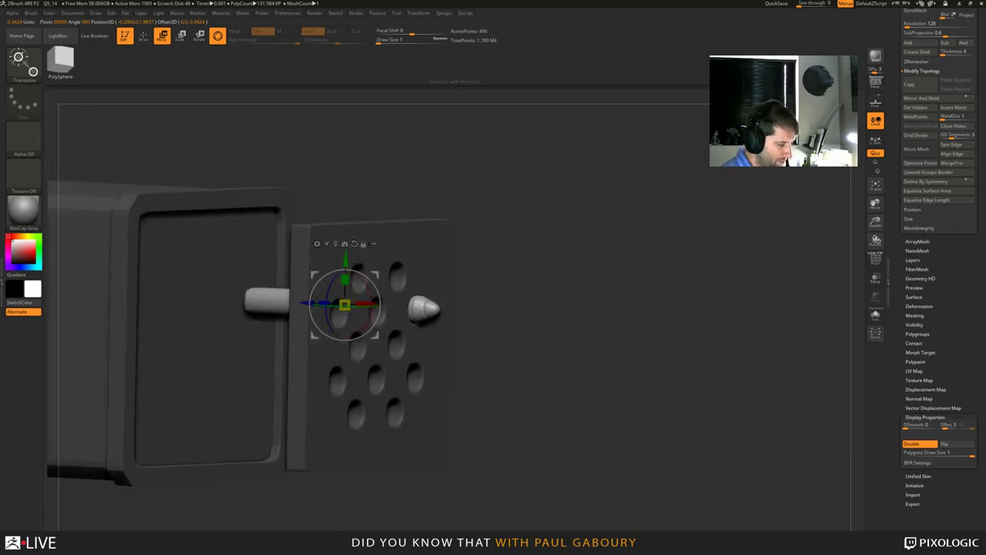
pyautogui.press('q')
pyautogui.keyDown('ctrl'); pyautogui.moveTo(574, 389); pyautogui.dragTo(593, 418); pyautogui.keyUp('ctrl')
# Isolate the plate and cylinder in a side view and mask only the box.
pyautogui.keyDown('alt'); pyautogui.moveTo(369, 382); pyautogui.dragTo(406, 366, button='right'); pyautogui.keyUp('alt')
pyautogui.moveTo(563, 339); pyautogui.dragTo(613, 403)
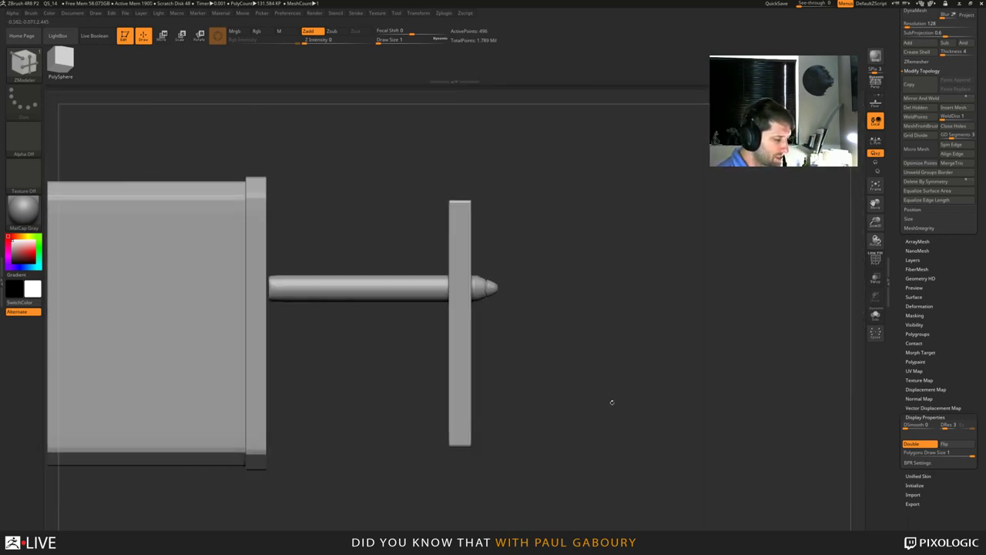
pyautogui.moveTo(587, 493)
pyautogui.keyDown('ctrl'); pyautogui.keyDown('shift'); pyautogui.mouseDown()
pyautogui.moveTo(479, 257)
pyautogui.moveTo(410, 146)
pyautogui.mouseUp(); pyautogui.keyUp('shift'); pyautogui.keyUp('ctrl')
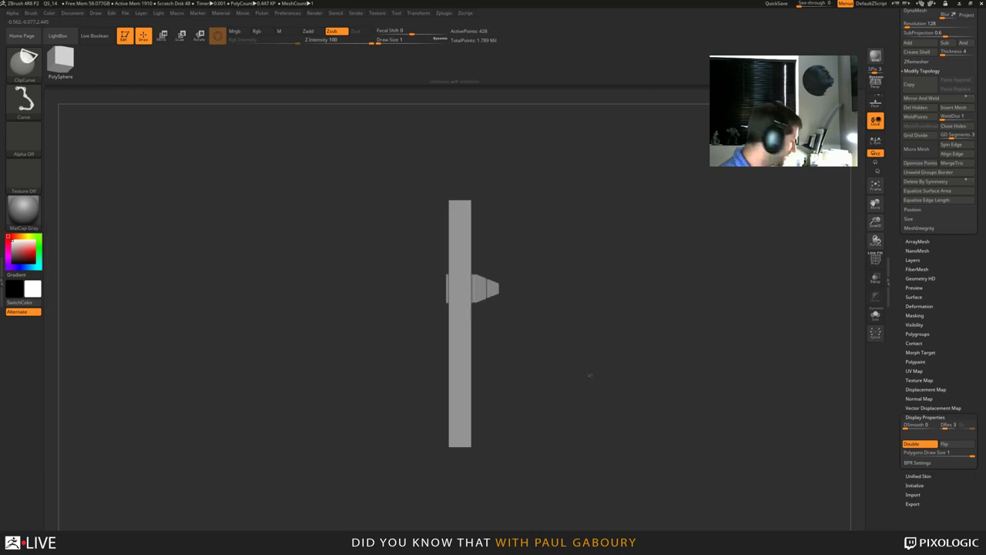
pyautogui.keyDown('ctrl'); pyautogui.keyDown('shift'); pyautogui.click(596, 383); pyautogui.keyUp('shift'); pyautogui.keyUp('ctrl')
pyautogui.keyDown('ctrl'); pyautogui.click(603, 393); pyautogui.keyUp('ctrl')
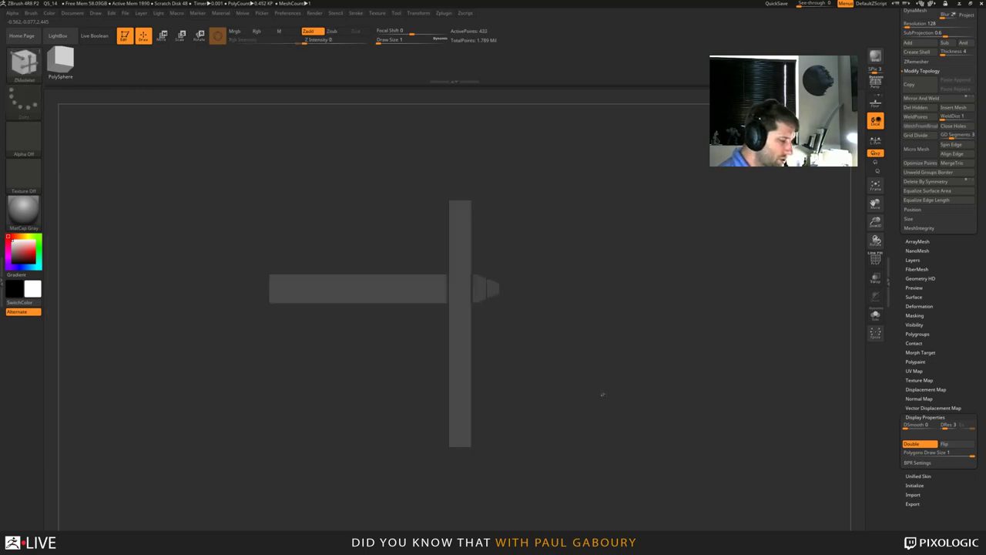
pyautogui.keyDown('ctrl'); pyautogui.click(598, 387); pyautogui.keyUp('ctrl')
pyautogui.press('w')
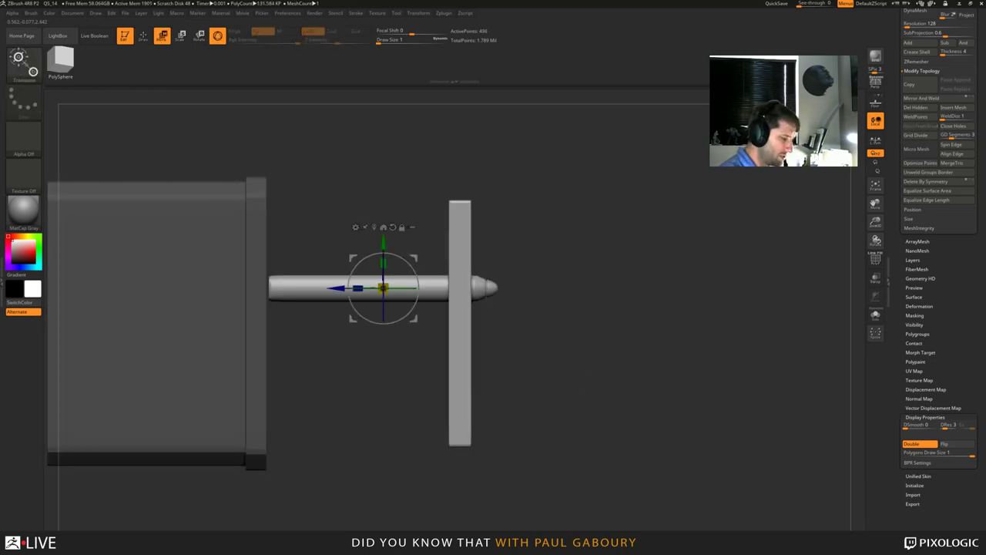
# Move the plate and cylinder together about 0.9 units along Z into the box's open end and clear the mask.
pyautogui.moveTo(342, 287); pyautogui.dragTo(142, 288)
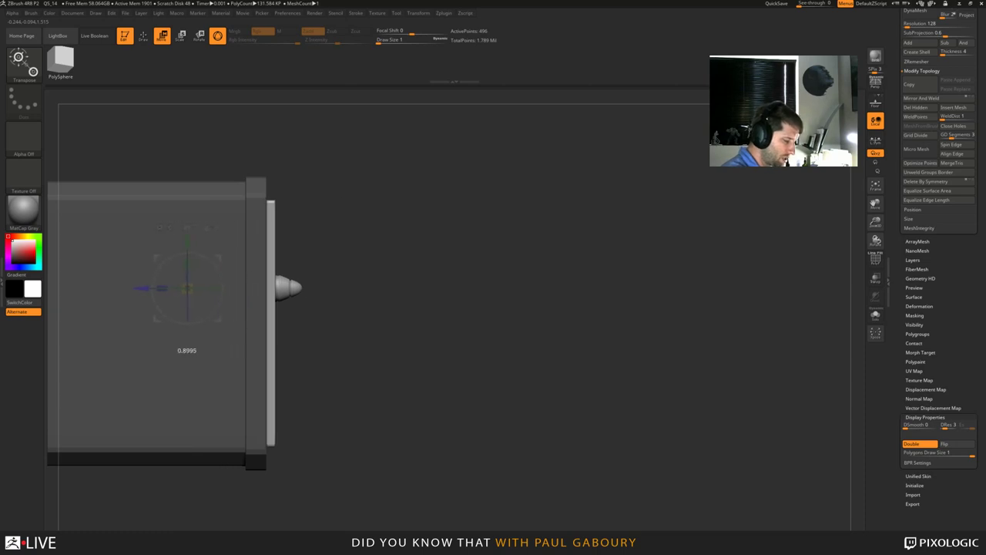
pyautogui.moveTo(539, 347); pyautogui.dragTo(466, 333)
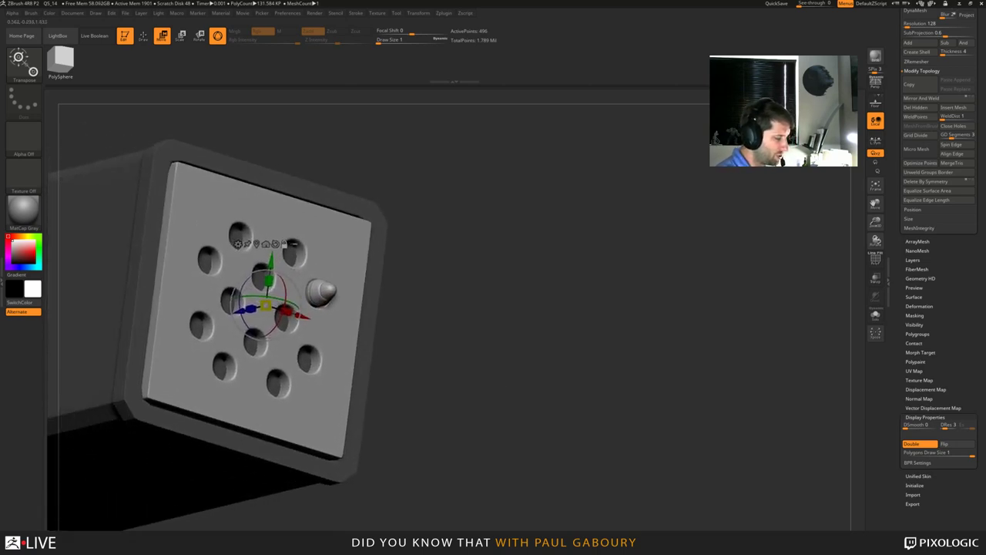
pyautogui.moveTo(241, 317); pyautogui.dragTo(237, 319)
pyautogui.keyDown('ctrl'); pyautogui.moveTo(236, 319); pyautogui.dragTo(224, 296, button='right'); pyautogui.keyUp('ctrl')
pyautogui.press('q')
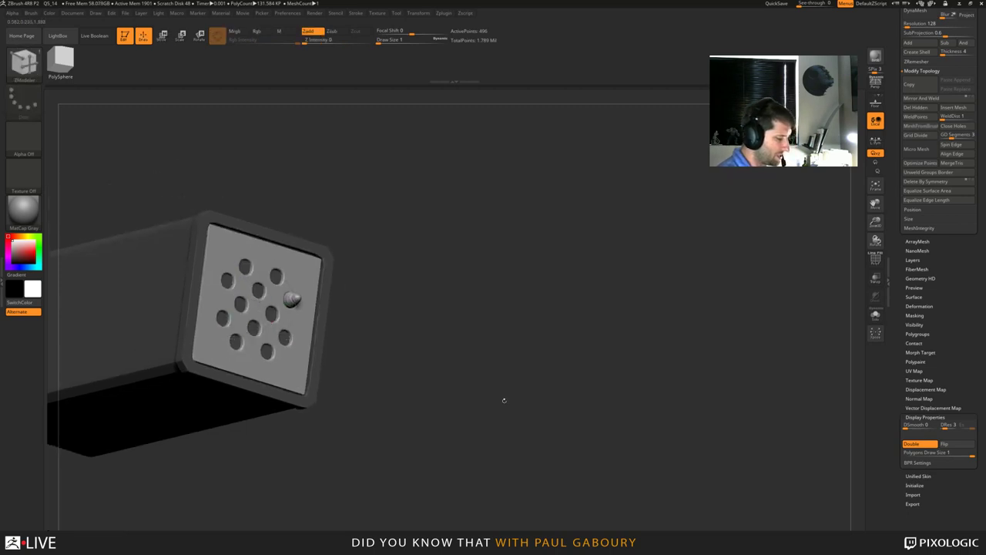
pyautogui.keyDown('ctrl'); pyautogui.moveTo(504, 400); pyautogui.dragTo(528, 424); pyautogui.keyUp('ctrl')
pyautogui.keyDown('ctrl'); pyautogui.moveTo(529, 424); pyautogui.dragTo(488, 414, button='right'); pyautogui.keyUp('ctrl')
pyautogui.moveTo(489, 414)
pyautogui.keyDown('shift'); pyautogui.mouseDown()
pyautogui.moveTo(473, 425)
pyautogui.moveTo(594, 414)
pyautogui.moveTo(557, 419)
pyautogui.moveTo(570, 427)
pyautogui.mouseUp(); pyautogui.keyUp('shift')
pyautogui.moveTo(639, 409); pyautogui.dragTo(586, 401)
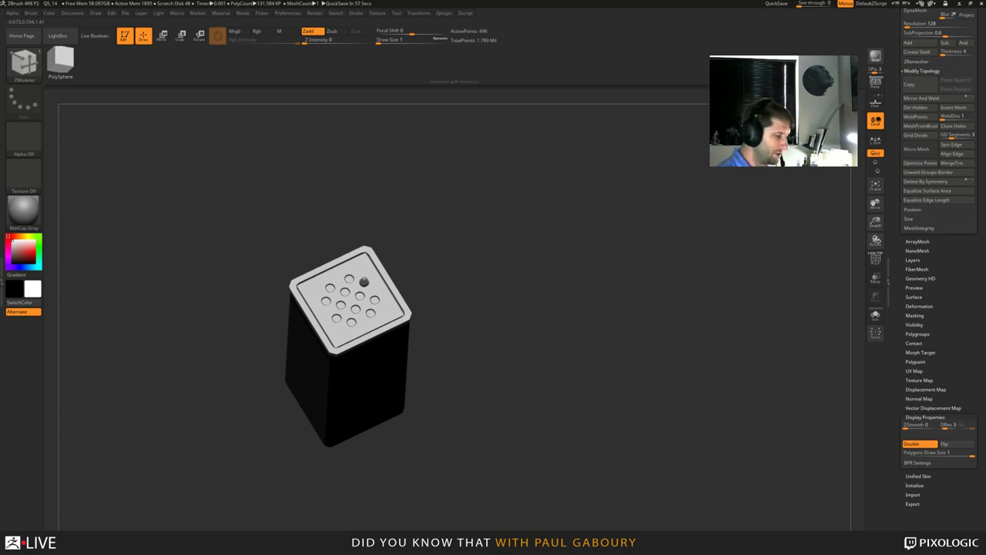
# Insert an edge loop around the box near its closed end.
pyautogui.moveTo(587, 401); pyautogui.dragTo(587, 362)
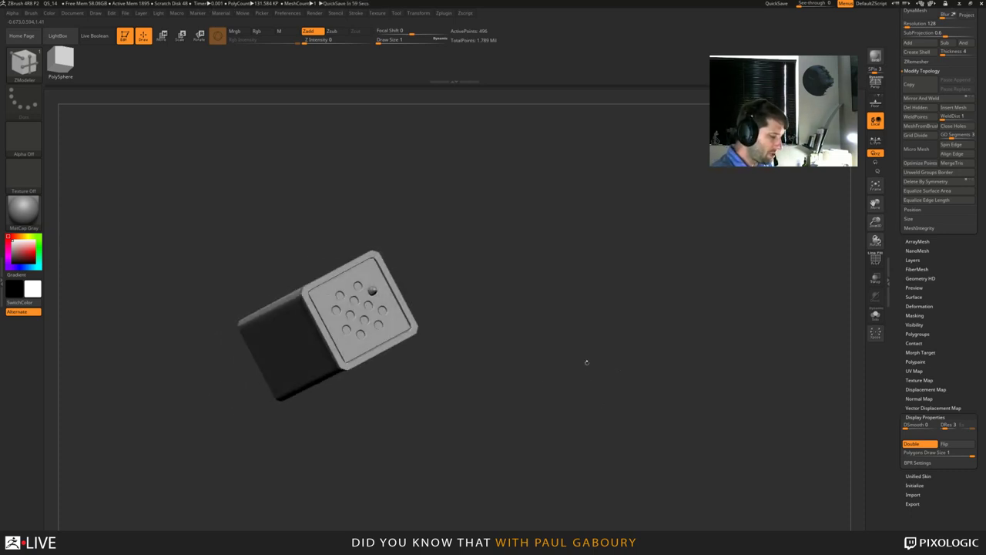
pyautogui.keyDown('alt'); pyautogui.moveTo(508, 412); pyautogui.dragTo(584, 425); pyautogui.keyUp('alt')
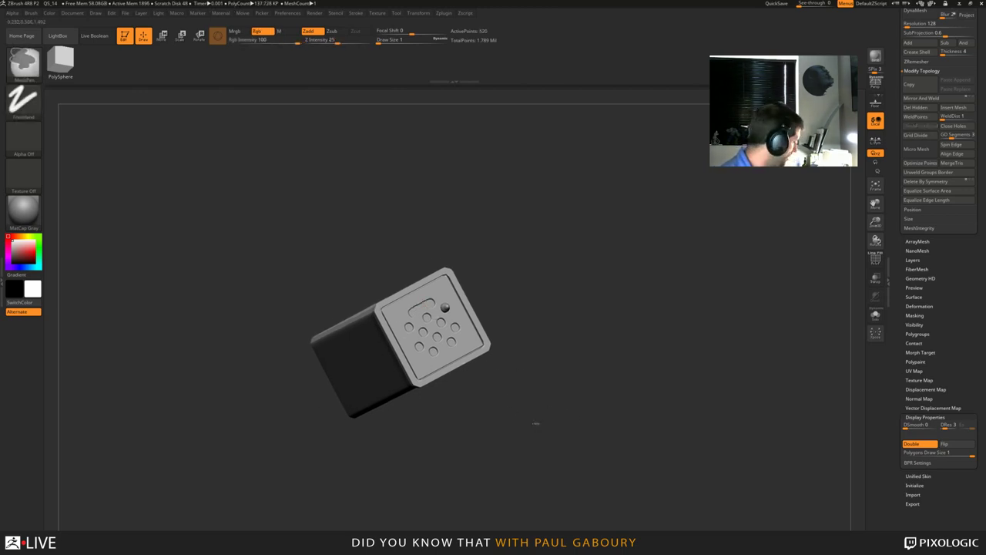
pyautogui.hotkey('ctrl', 'z')
pyautogui.moveTo(503, 370); pyautogui.dragTo(543, 445)
pyautogui.hotkey('shift', 'f')
pyautogui.keyDown('alt'); pyautogui.moveTo(512, 399); pyautogui.dragTo(550, 424); pyautogui.keyUp('alt')
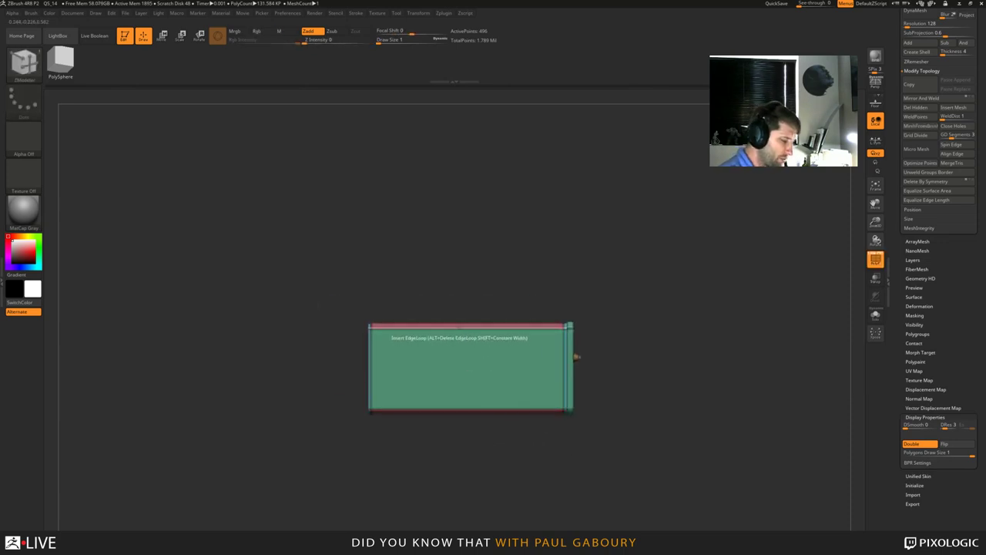
pyautogui.click(439, 325)
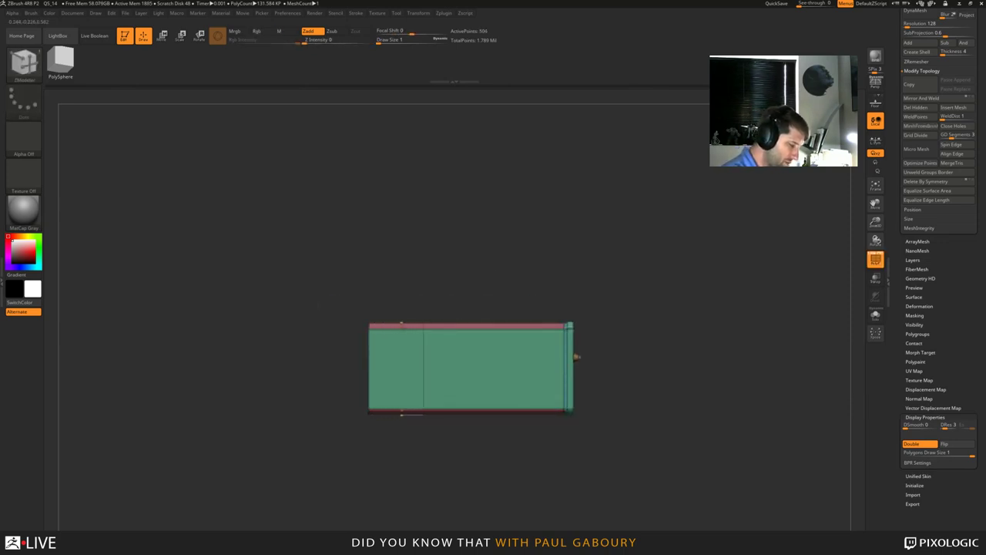
# Extrude the polyloop at the box's closed end outward with QMesh to form a raised collar.
pyautogui.moveTo(351, 359); pyautogui.dragTo(377, 440)
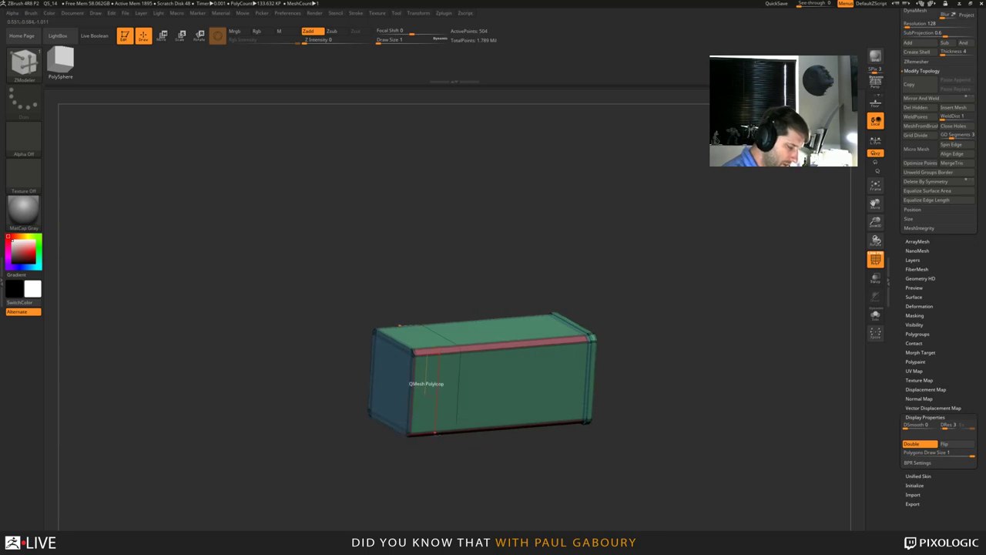
pyautogui.press('space')
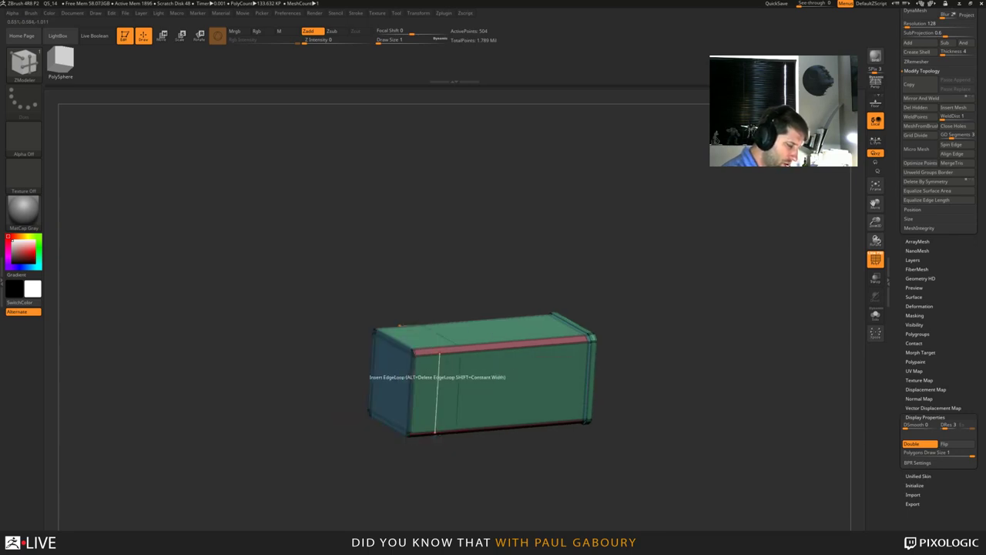
pyautogui.moveTo(422, 382)
pyautogui.mouseDown()
pyautogui.moveTo(433, 362)
pyautogui.moveTo(427, 377)
pyautogui.mouseUp()
pyautogui.moveTo(657, 461); pyautogui.dragTo(521, 465)
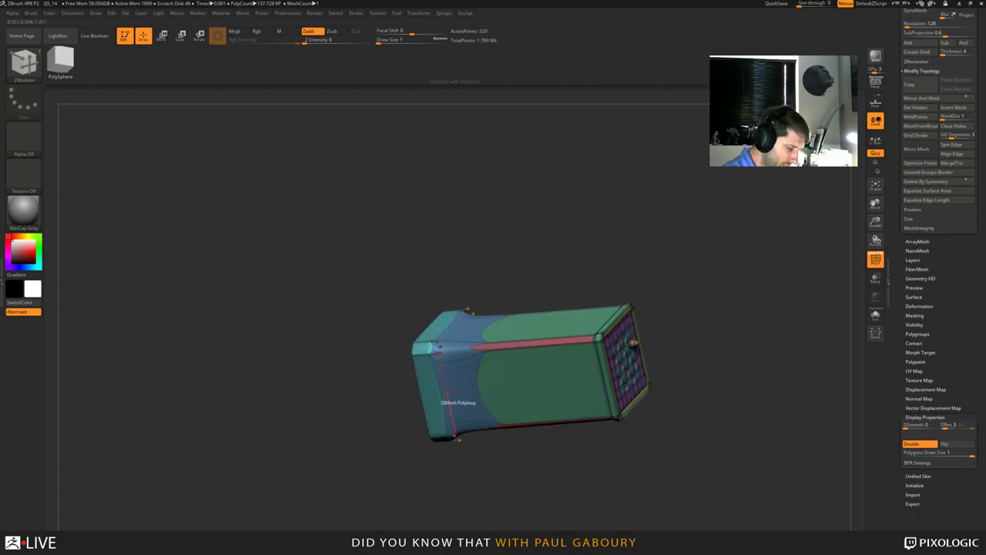
# Crease the collar's complete edge loops where it meets the box body.
pyautogui.press('space')
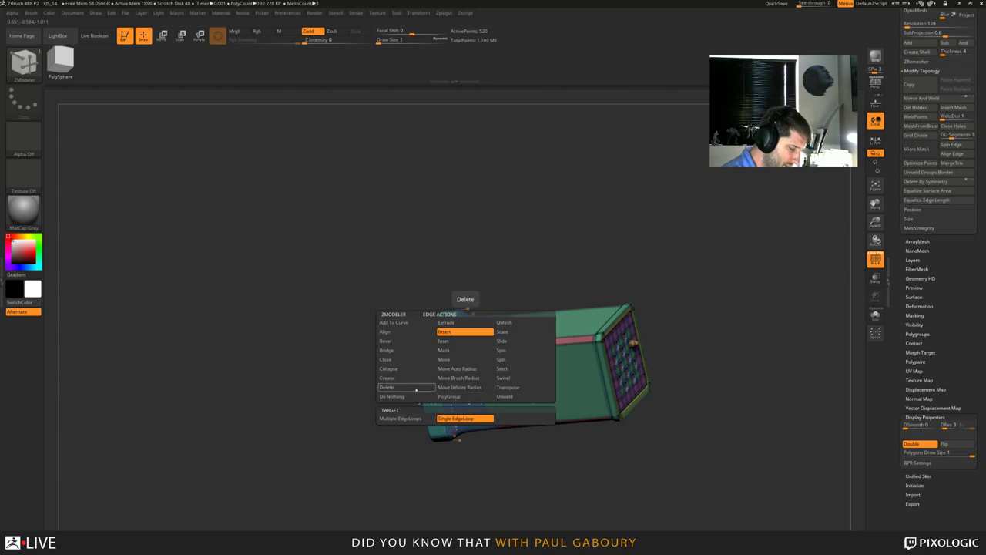
pyautogui.click(417, 379)
pyautogui.click(419, 428)
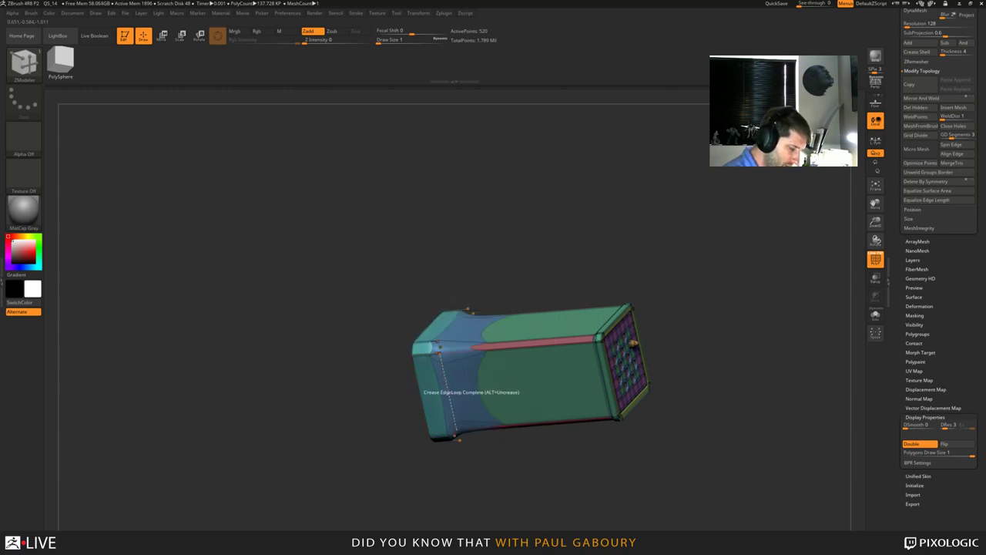
pyautogui.click(445, 393)
pyautogui.keyDown('ctrl'); pyautogui.moveTo(440, 370); pyautogui.dragTo(420, 424, button='right'); pyautogui.keyUp('ctrl')
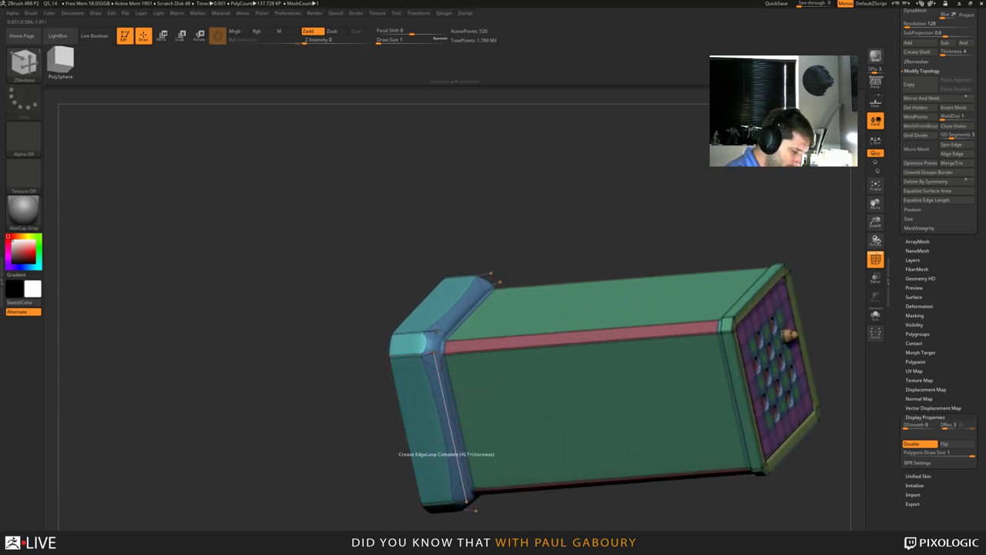
pyautogui.click(451, 453)
pyautogui.moveTo(456, 412); pyautogui.dragTo(427, 397, button='right')
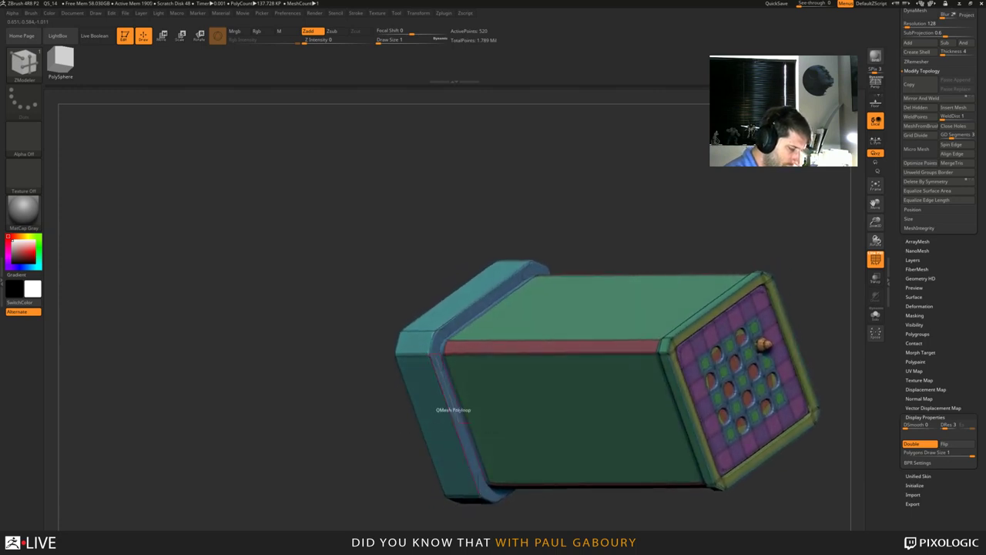
pyautogui.click(509, 340)
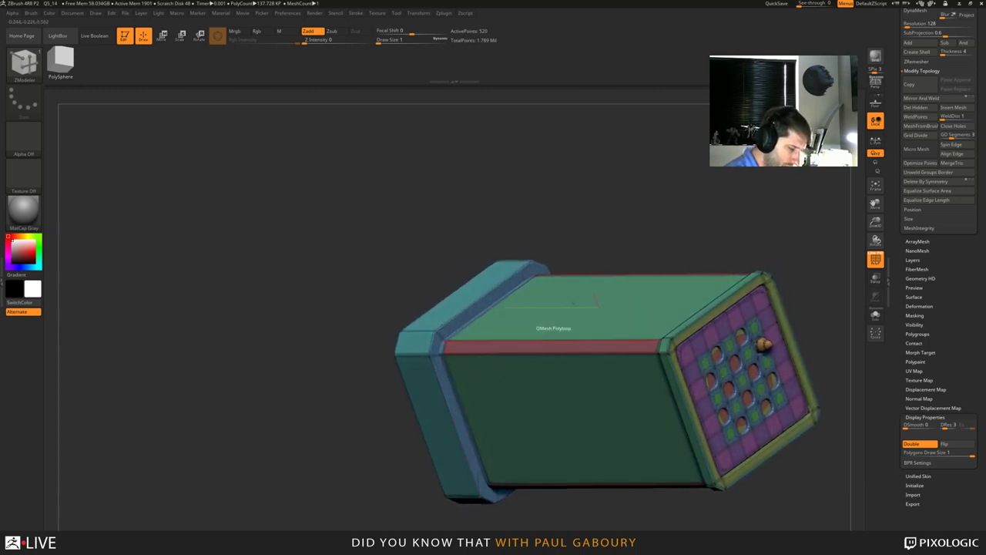
pyautogui.click(609, 290)
# Examine the collar and the perforated end from several angles with the polyframe hidden.
pyautogui.moveTo(598, 305)
pyautogui.keyDown('ctrl'); pyautogui.mouseDown(button='right')
pyautogui.moveTo(561, 433)
pyautogui.moveTo(487, 396)
pyautogui.moveTo(439, 339)
pyautogui.moveTo(420, 385)
pyautogui.moveTo(562, 465)
pyautogui.moveTo(571, 404)
pyautogui.mouseUp(button='right'); pyautogui.keyUp('ctrl')
pyautogui.moveTo(570, 404); pyautogui.dragTo(618, 343)
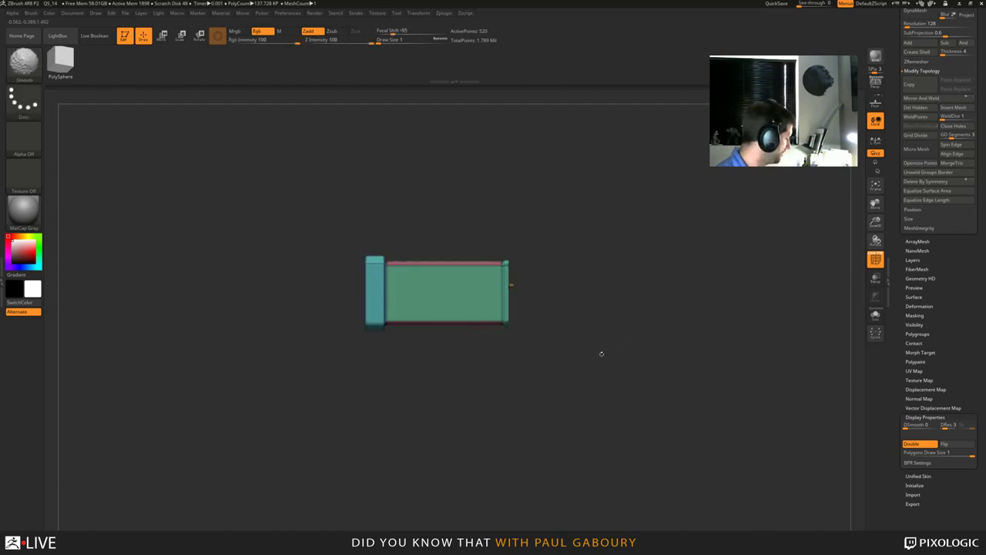
pyautogui.hotkey('shift', 'f')
pyautogui.moveTo(570, 369); pyautogui.dragTo(502, 324)
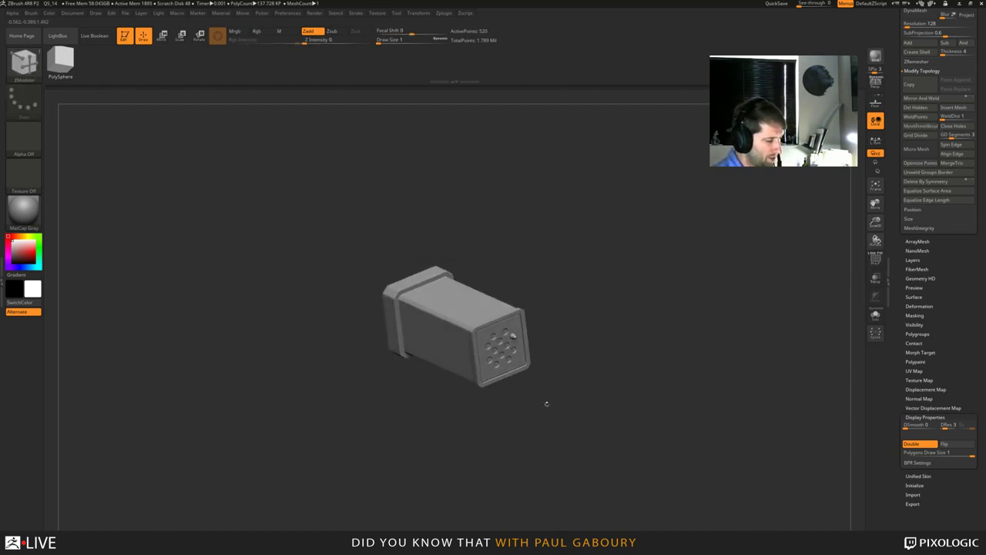
pyautogui.press('f')
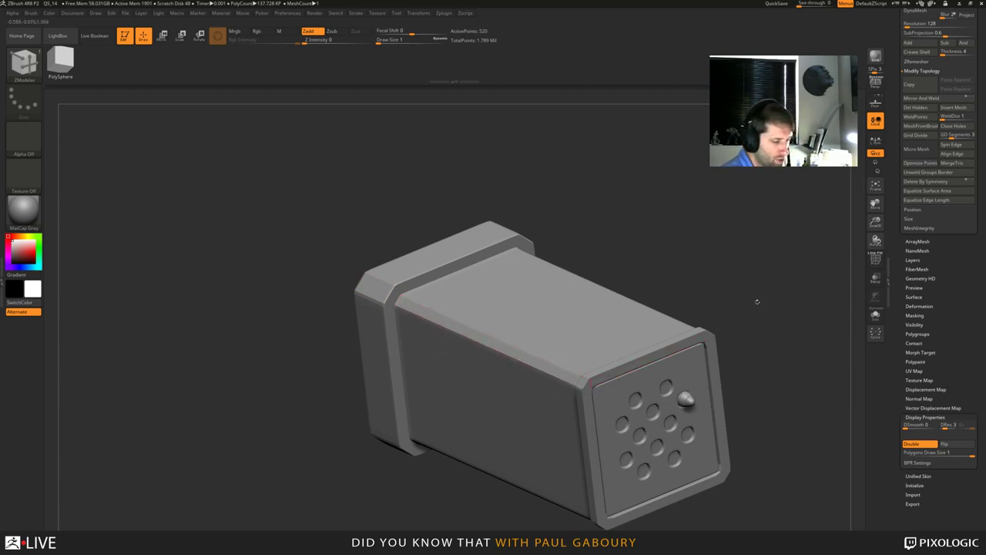
pyautogui.keyDown('ctrl'); pyautogui.moveTo(757, 301); pyautogui.dragTo(729, 286, button='right'); pyautogui.keyUp('ctrl')
pyautogui.moveTo(619, 389)
pyautogui.mouseDown(button='right')
pyautogui.moveTo(693, 354)
pyautogui.moveTo(647, 392)
pyautogui.moveTo(661, 439)
pyautogui.mouseUp(button='right')
pyautogui.keyDown('ctrl'); pyautogui.moveTo(401, 352); pyautogui.dragTo(463, 363, button='right'); pyautogui.keyUp('ctrl')
# Extrude the border of the collar's end face outward as a raised rim using QMesh with the Polyloop & Flat target.
pyautogui.hotkey('shift', 'f')
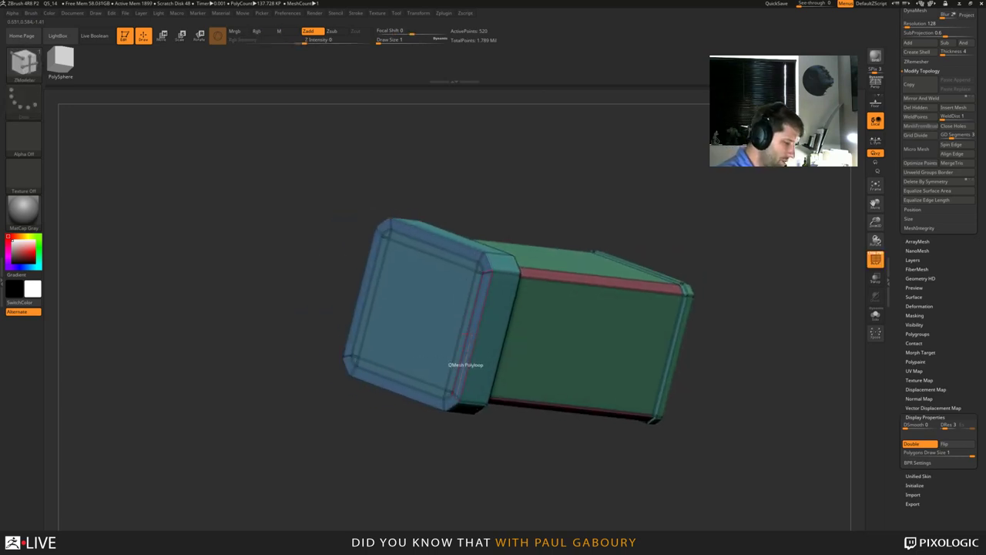
pyautogui.press('space')
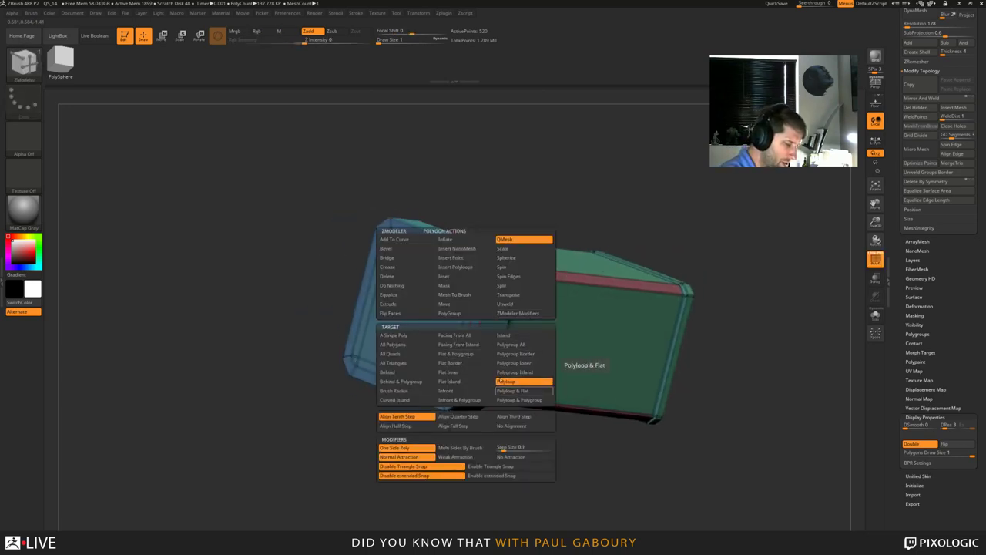
pyautogui.click(514, 391)
pyautogui.moveTo(467, 351); pyautogui.dragTo(457, 356)
pyautogui.press('alt')
pyautogui.press('alt')
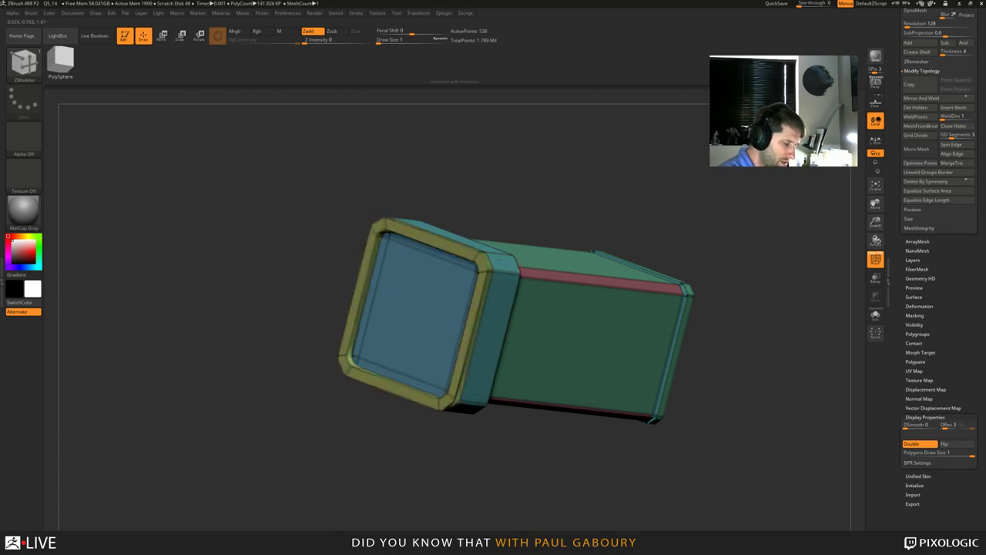
# Insert a small round IMM ModelKit part near the lower-left corner of the recessed end panel.
pyautogui.moveTo(466, 415); pyautogui.dragTo(457, 372, button='right')
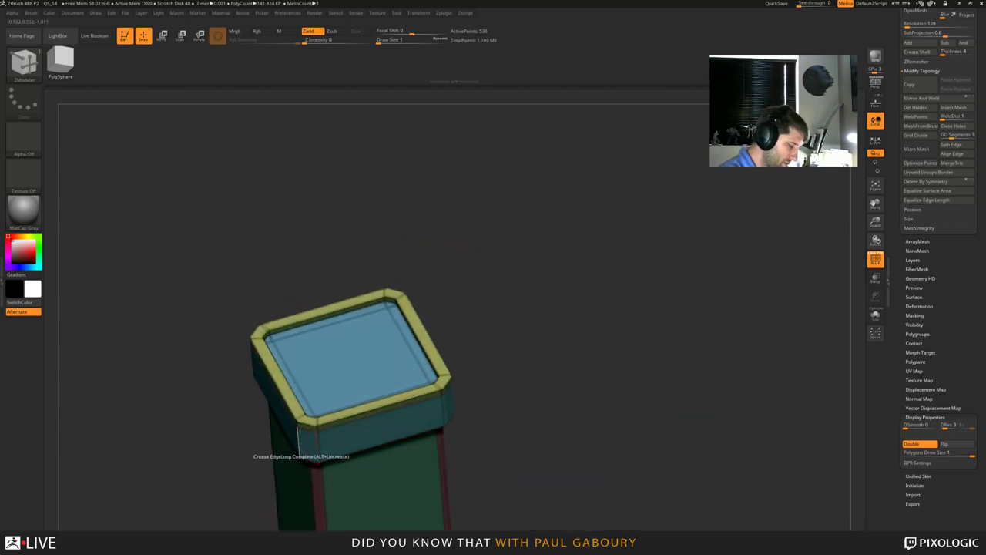
pyautogui.moveTo(342, 416); pyautogui.dragTo(338, 466, button='right')
pyautogui.moveTo(474, 416)
pyautogui.keyDown('ctrl'); pyautogui.mouseDown(button='right')
pyautogui.moveTo(478, 355)
pyautogui.moveTo(581, 341)
pyautogui.moveTo(577, 320)
pyautogui.moveTo(534, 427)
pyautogui.moveTo(563, 381)
pyautogui.moveTo(555, 415)
pyautogui.mouseUp(button='right'); pyautogui.keyUp('ctrl')
pyautogui.hotkey('shift', 'f')
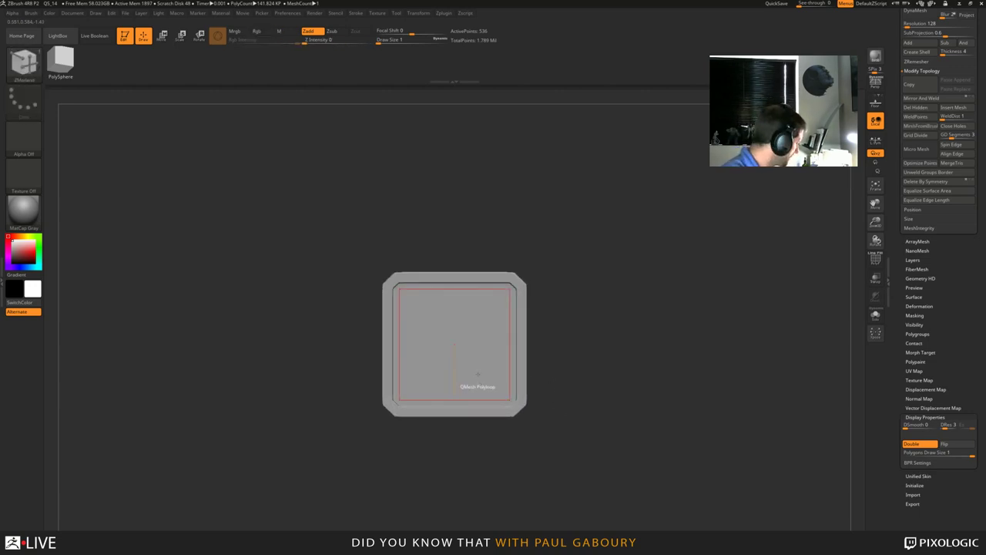
pyautogui.press('b')
pyautogui.press('i')
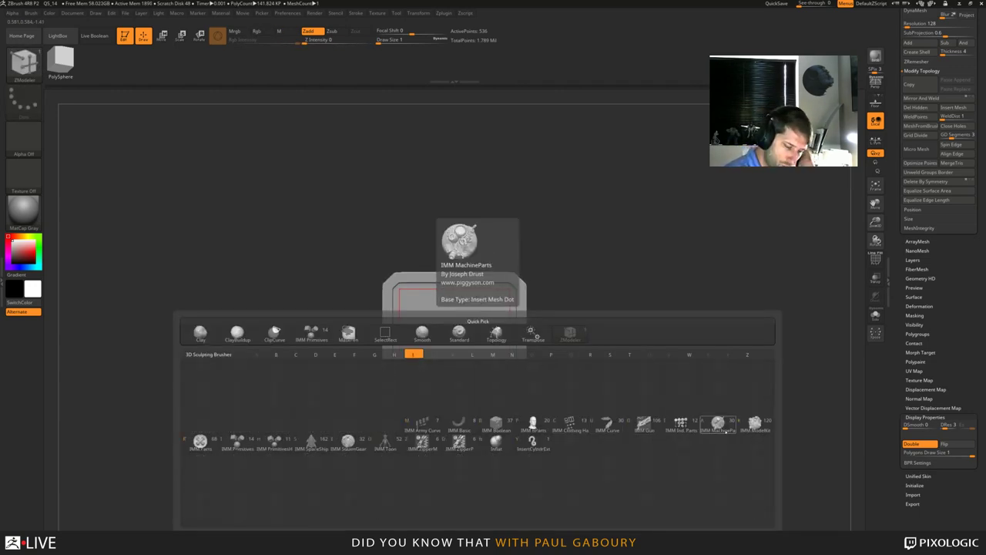
pyautogui.click(755, 423)
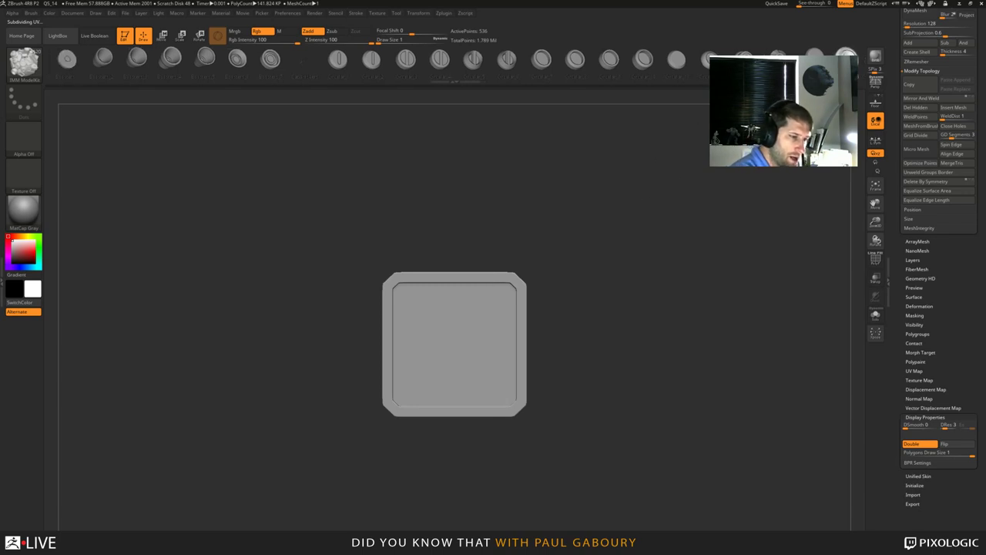
pyautogui.keyDown('ctrl'); pyautogui.moveTo(509, 401); pyautogui.dragTo(477, 400, button='right'); pyautogui.keyUp('ctrl')
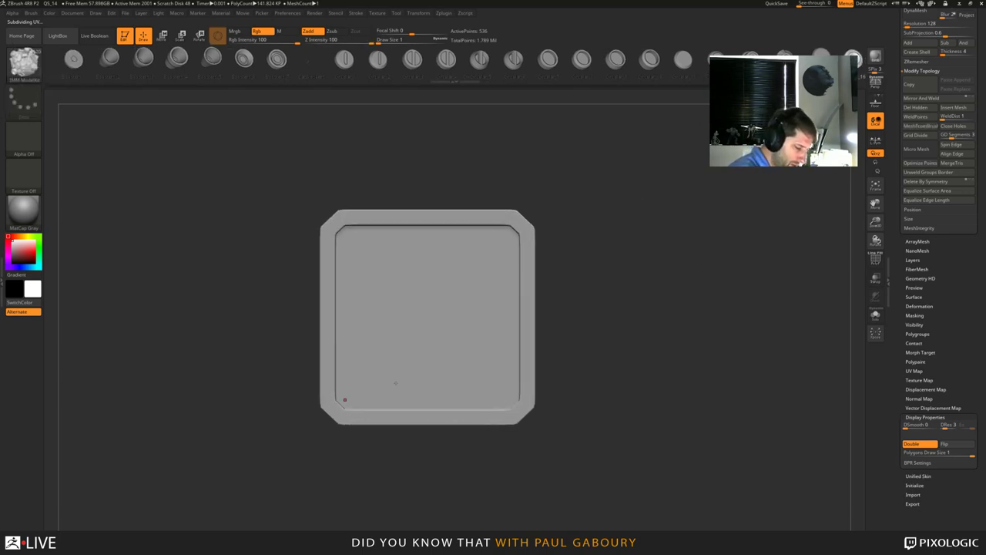
pyautogui.moveTo(399, 383); pyautogui.dragTo(398, 384)
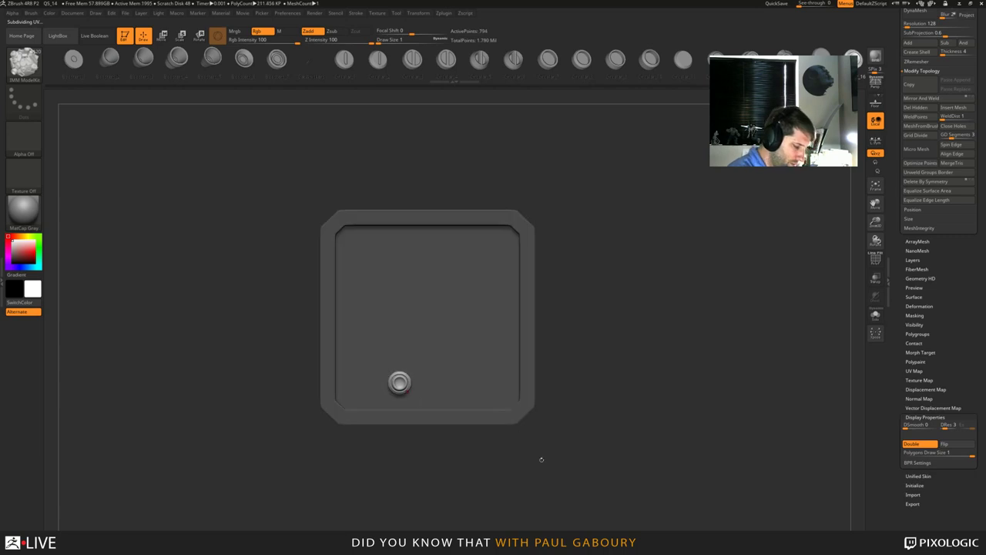
# Duplicate the round part twice at equal spacing to form a horizontal row of three, and clear the mask.
pyautogui.press('w')
pyautogui.keyDown('alt'); pyautogui.click(409, 321); pyautogui.keyUp('alt')
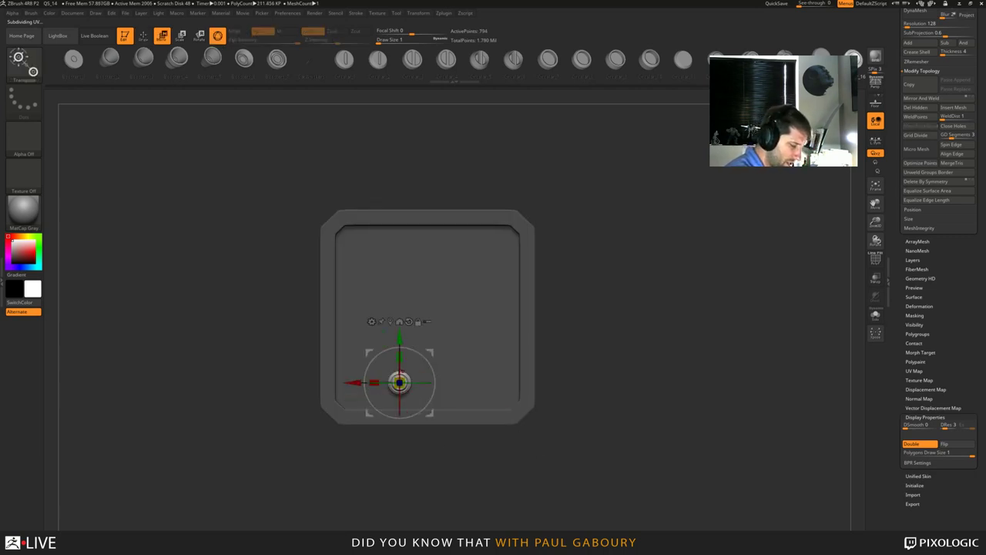
pyautogui.keyDown('ctrl'); pyautogui.moveTo(355, 382); pyautogui.dragTo(395, 383); pyautogui.keyUp('ctrl')
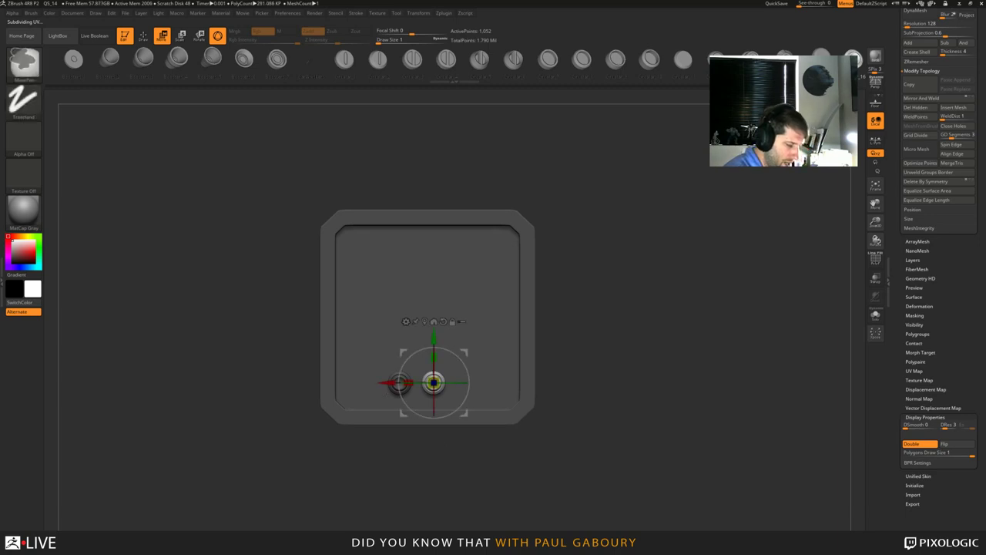
pyautogui.hotkey('ctrl', 'z')
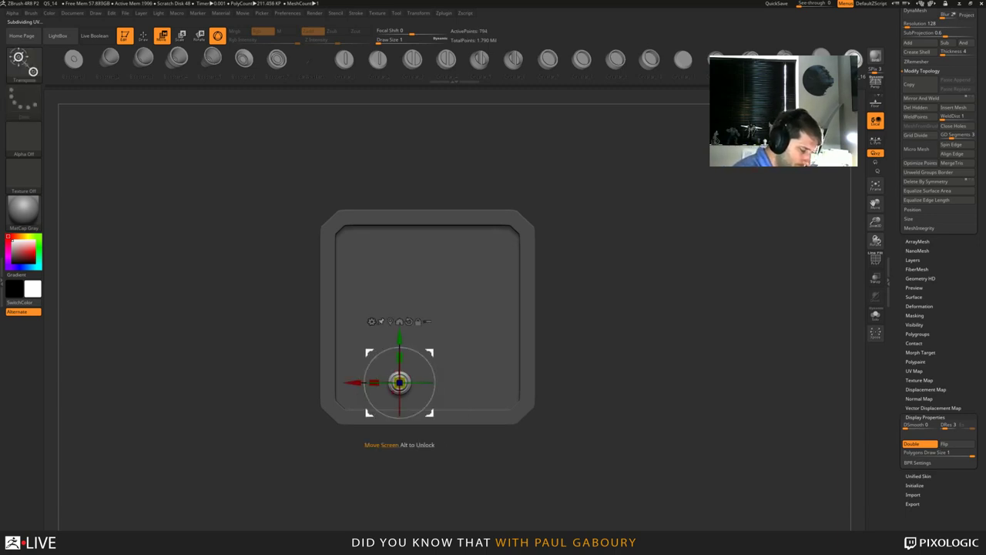
pyautogui.keyDown('ctrl'); pyautogui.moveTo(355, 382); pyautogui.dragTo(398, 383); pyautogui.keyUp('ctrl')
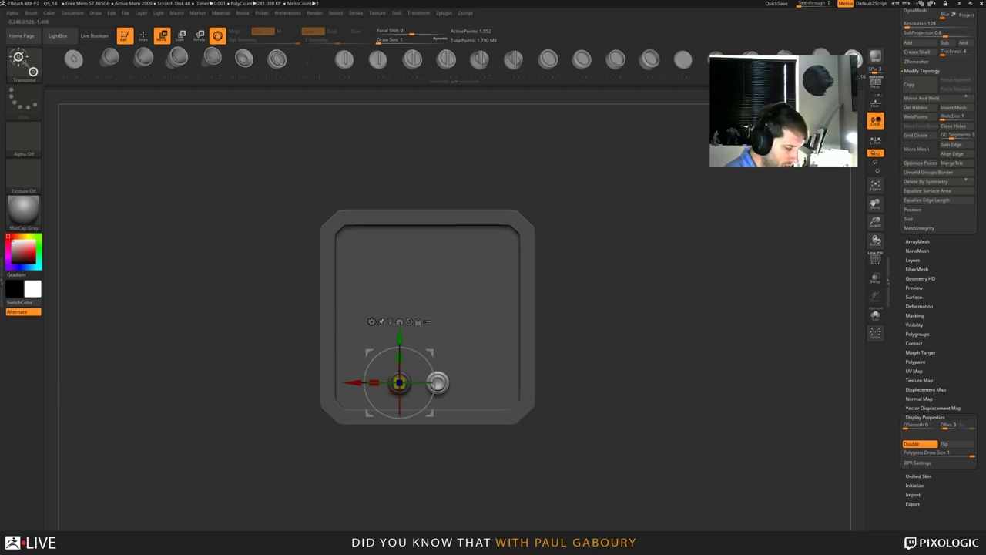
pyautogui.press('1')
pyautogui.keyDown('ctrl'); pyautogui.moveTo(588, 427); pyautogui.dragTo(605, 457); pyautogui.keyUp('ctrl')
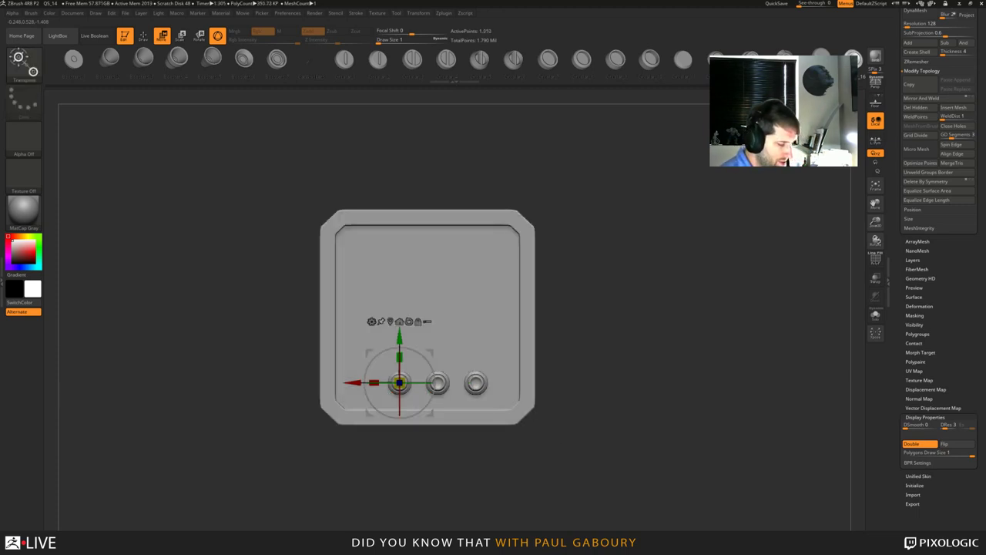
pyautogui.press('q')
# Select the Mech7 subtool and hide the box subtool PolyMesh3D1 to show the whole mech from the front.
pyautogui.keyDown('ctrl'); pyautogui.moveTo(418, 373); pyautogui.dragTo(418, 339, button='right'); pyautogui.keyUp('ctrl')
pyautogui.moveTo(418, 340)
pyautogui.mouseDown(button='right')
pyautogui.moveTo(339, 335)
pyautogui.moveTo(312, 316)
pyautogui.moveTo(311, 326)
pyautogui.mouseUp(button='right')
pyautogui.keyDown('alt'); pyautogui.moveTo(552, 415); pyautogui.dragTo(554, 431, button='right'); pyautogui.keyUp('alt')
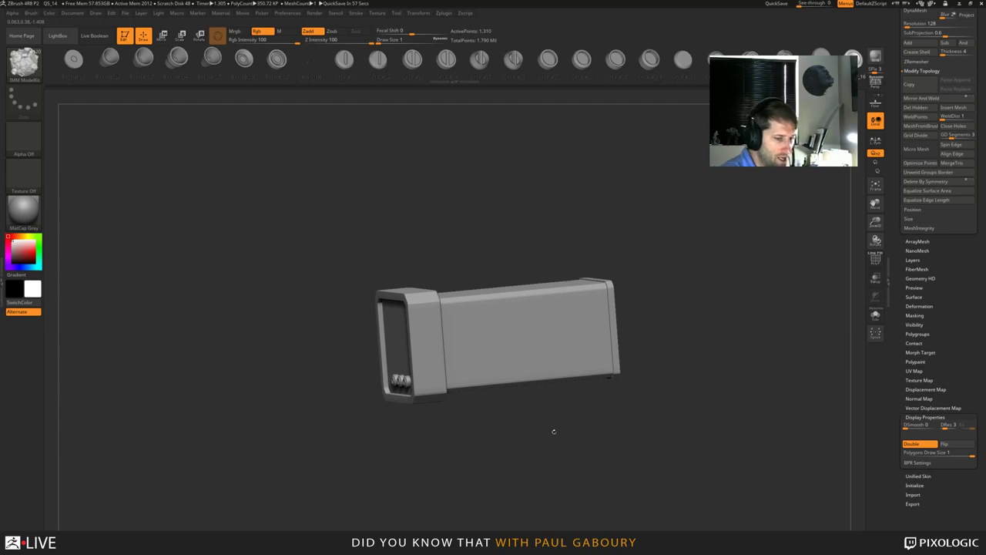
pyautogui.moveTo(958, 307); pyautogui.dragTo(960, 415)
pyautogui.moveTo(981, 219); pyautogui.dragTo(978, 304)
pyautogui.click(941, 255)
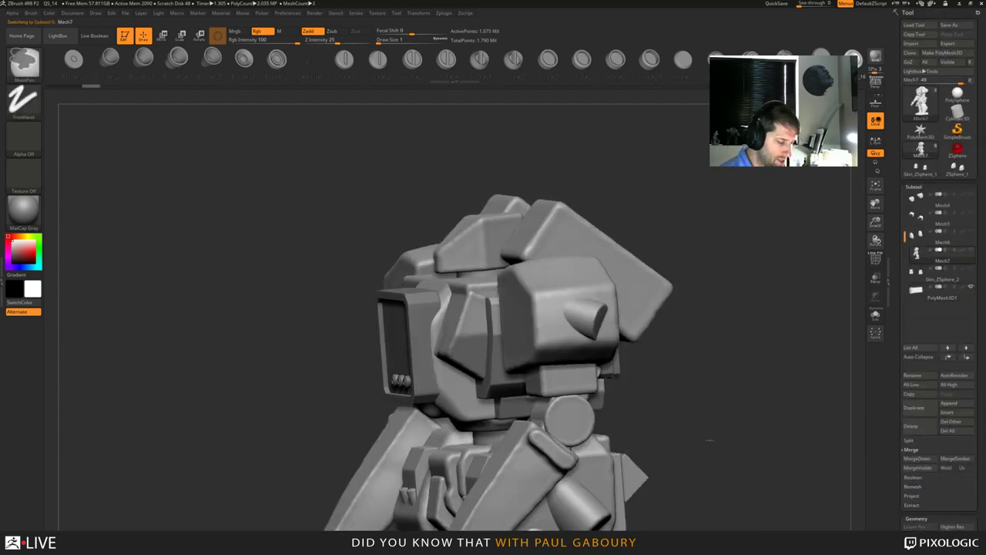
pyautogui.keyDown('ctrl'); pyautogui.moveTo(710, 440); pyautogui.dragTo(646, 420, button='right'); pyautogui.keyUp('ctrl')
pyautogui.click(971, 286)
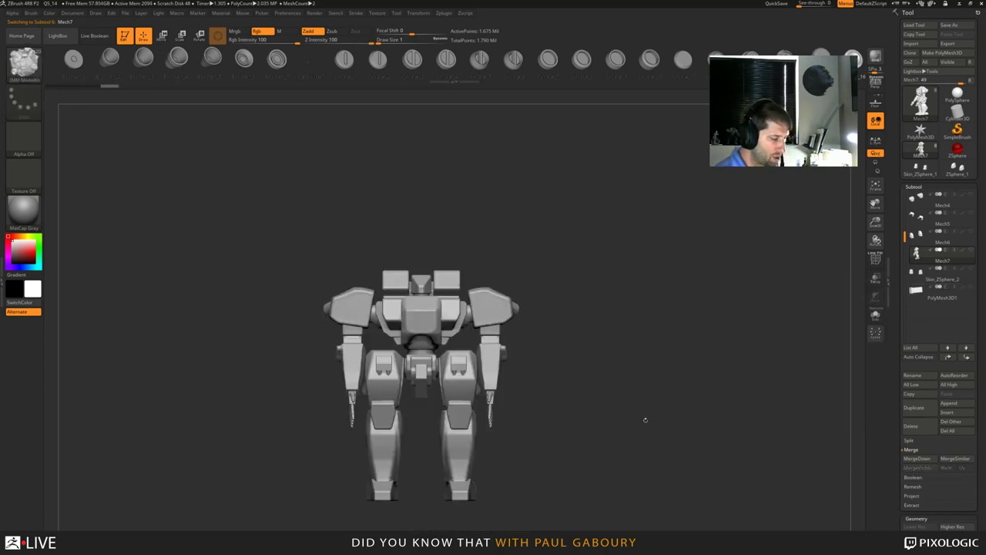
pyautogui.keyDown('alt'); pyautogui.moveTo(646, 420); pyautogui.dragTo(667, 390); pyautogui.keyUp('alt')
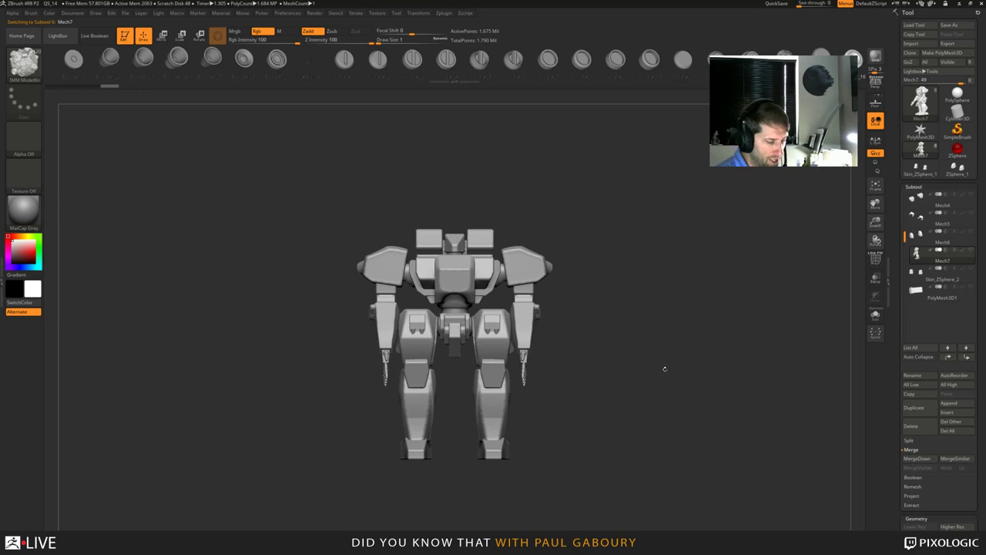
pyautogui.moveTo(667, 391); pyautogui.dragTo(641, 396)
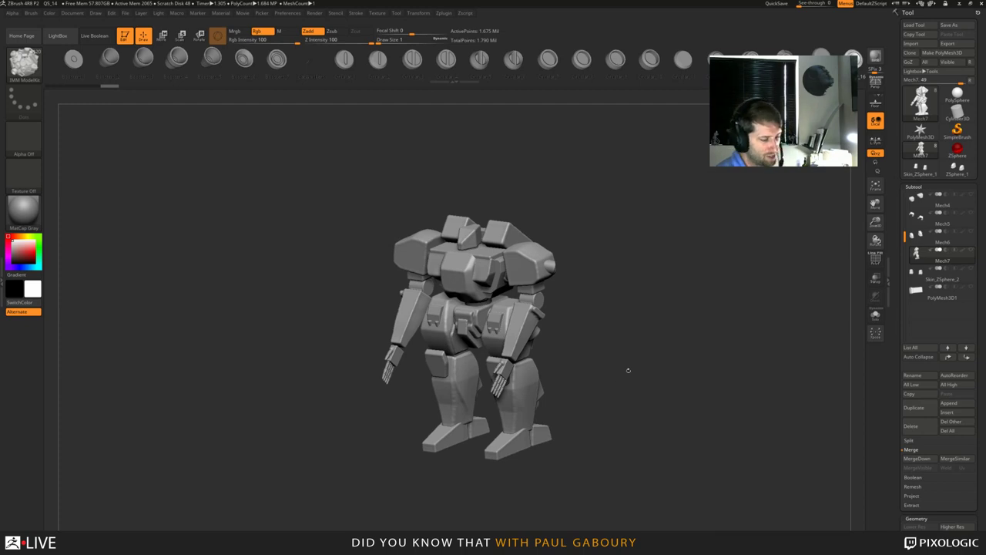
pyautogui.keyDown('shift'); pyautogui.moveTo(619, 382); pyautogui.dragTo(627, 356); pyautogui.keyUp('shift')
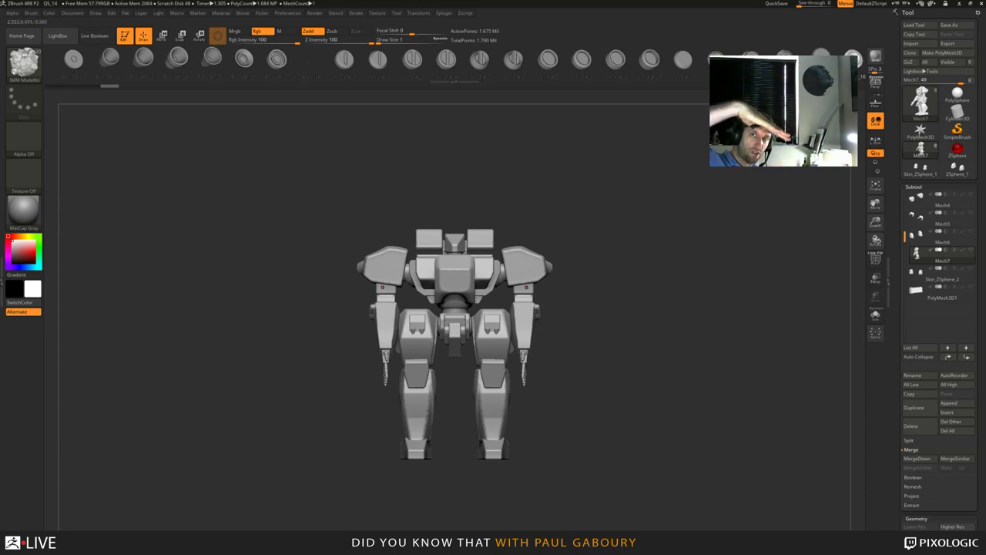
# Examine the whole mech from the front, side and back to judge its overall shapes and proportions.
pyautogui.moveTo(622, 306); pyautogui.dragTo(386, 255)
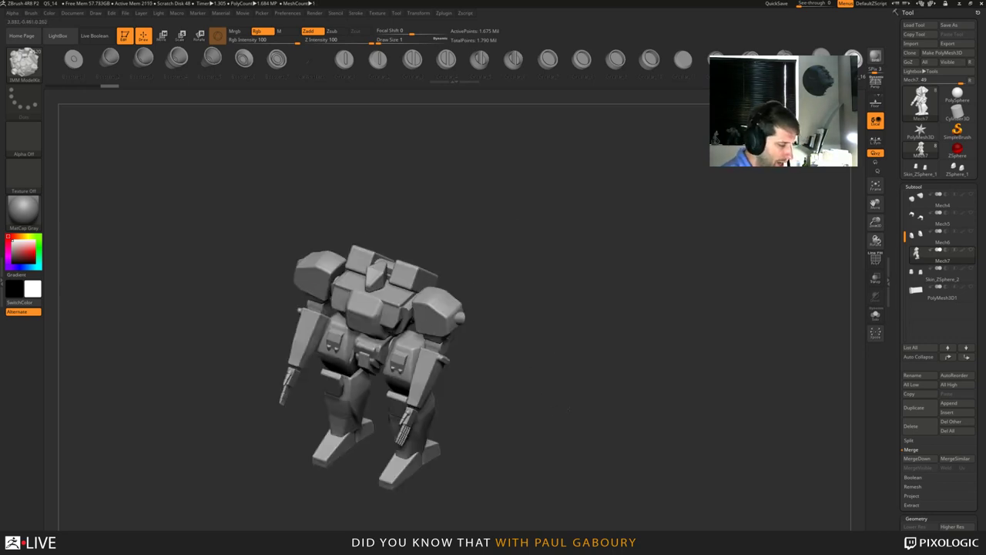
pyautogui.moveTo(552, 411)
pyautogui.keyDown('shift'); pyautogui.mouseDown()
pyautogui.moveTo(601, 389)
pyautogui.moveTo(639, 389)
pyautogui.mouseUp(); pyautogui.keyUp('shift')
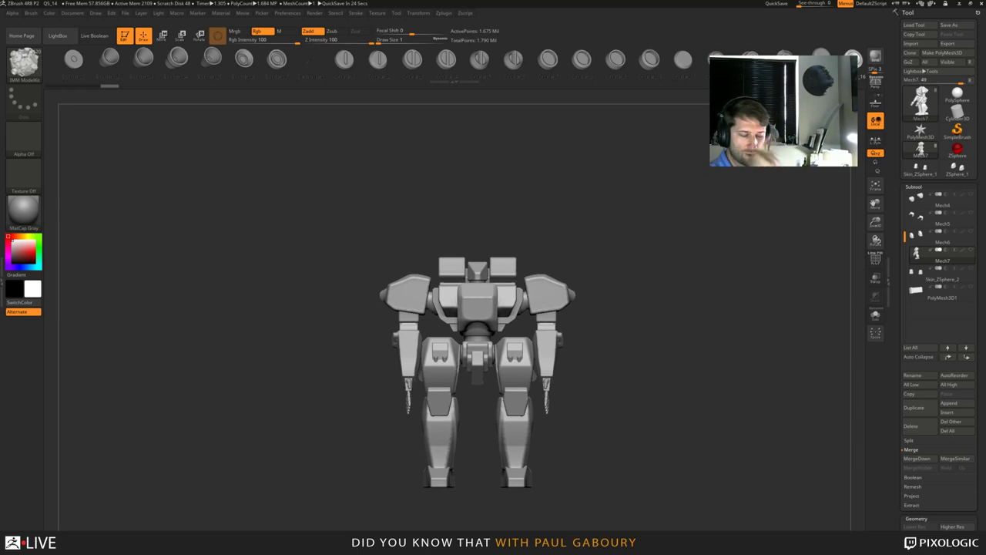
pyautogui.moveTo(594, 431); pyautogui.dragTo(618, 431)
pyautogui.keyDown('alt'); pyautogui.moveTo(620, 431); pyautogui.dragTo(614, 339, button='right'); pyautogui.keyUp('alt')
pyautogui.moveTo(614, 339)
pyautogui.keyDown('ctrl'); pyautogui.mouseDown(button='right')
pyautogui.moveTo(629, 398)
pyautogui.moveTo(657, 391)
pyautogui.mouseUp(button='right'); pyautogui.keyUp('ctrl')
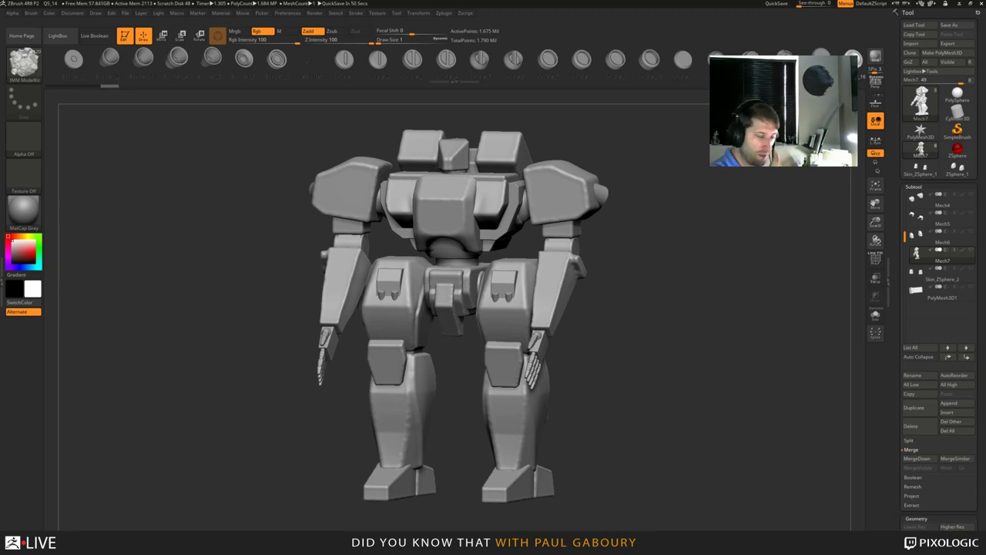
pyautogui.moveTo(748, 402); pyautogui.dragTo(493, 382)
pyautogui.moveTo(754, 358); pyautogui.dragTo(688, 356)
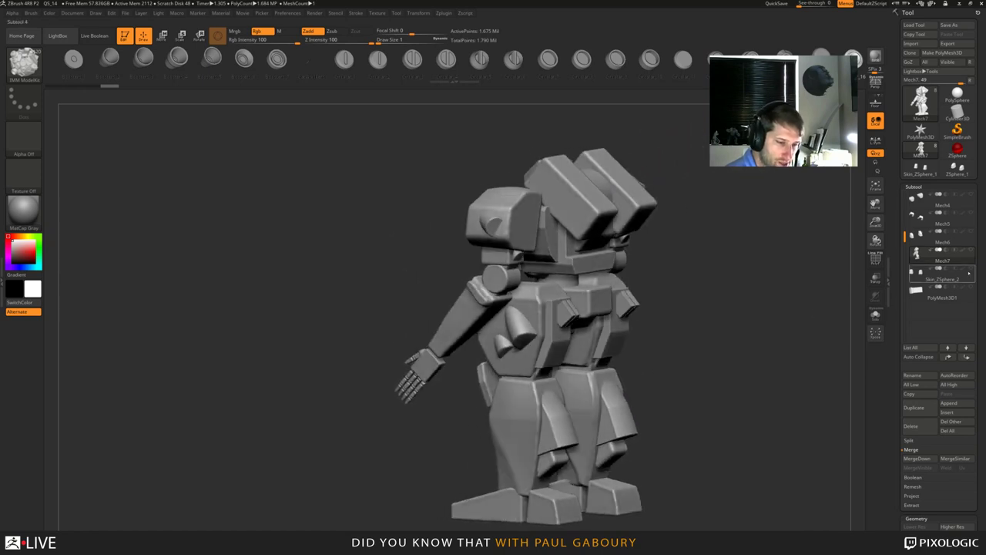
pyautogui.moveTo(764, 347); pyautogui.dragTo(656, 400)
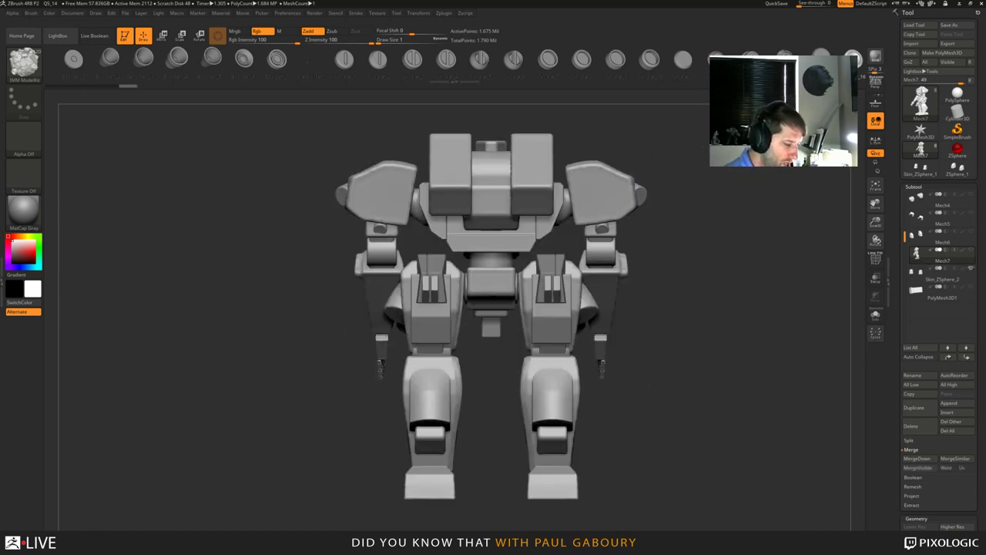
pyautogui.moveTo(655, 401)
pyautogui.keyDown('alt'); pyautogui.mouseDown(button='right')
pyautogui.moveTo(635, 409)
pyautogui.moveTo(634, 458)
pyautogui.moveTo(633, 378)
pyautogui.moveTo(717, 402)
pyautogui.moveTo(731, 374)
pyautogui.mouseUp(button='right'); pyautogui.keyUp('alt')
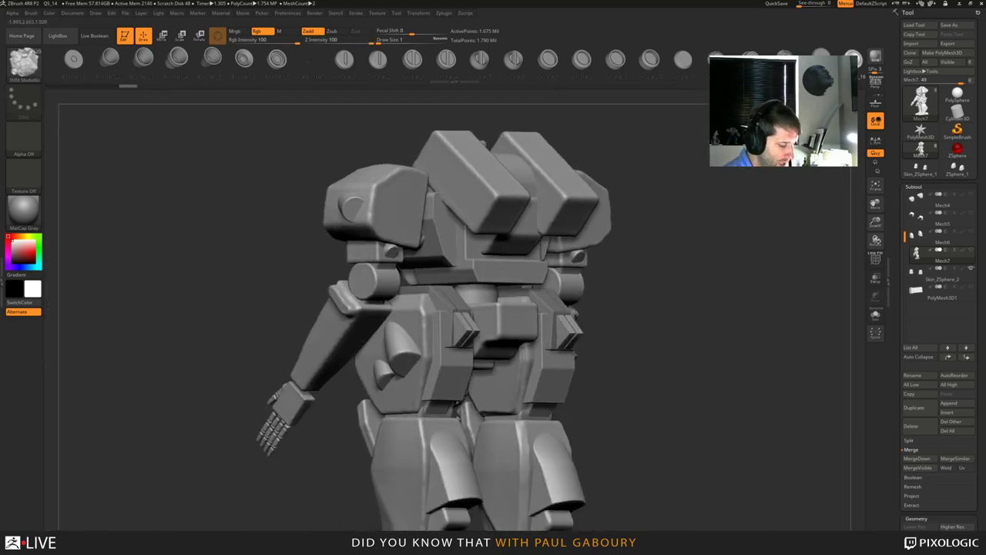
pyautogui.keyDown('alt'); pyautogui.moveTo(613, 456); pyautogui.dragTo(633, 429); pyautogui.keyUp('alt')
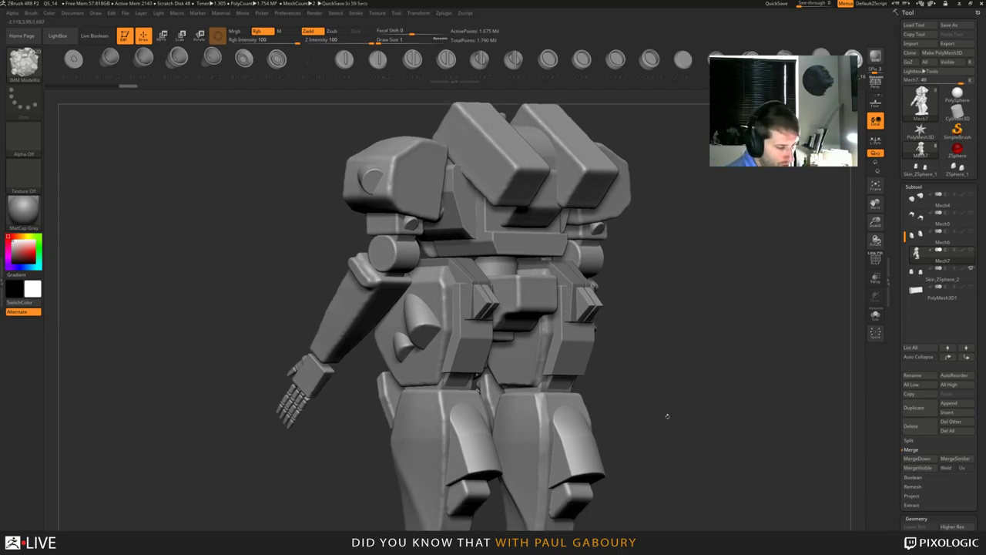
pyautogui.moveTo(670, 425)
pyautogui.keyDown('ctrl'); pyautogui.mouseDown(button='right')
pyautogui.moveTo(632, 403)
pyautogui.moveTo(685, 407)
pyautogui.moveTo(614, 391)
pyautogui.moveTo(625, 390)
pyautogui.mouseUp(button='right'); pyautogui.keyUp('ctrl')
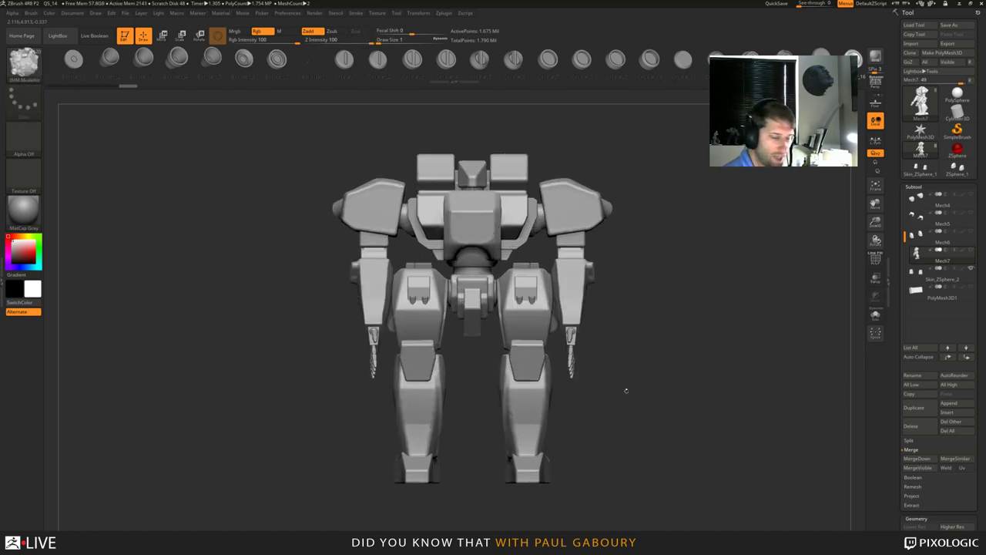
# Isolate the mech's head polygroup in a top view and turn on the polyframe display.
pyautogui.moveTo(626, 390); pyautogui.dragTo(594, 436)
pyautogui.moveTo(659, 292)
pyautogui.mouseDown(button='right')
pyautogui.moveTo(666, 421)
pyautogui.moveTo(656, 427)
pyautogui.mouseUp(button='right')
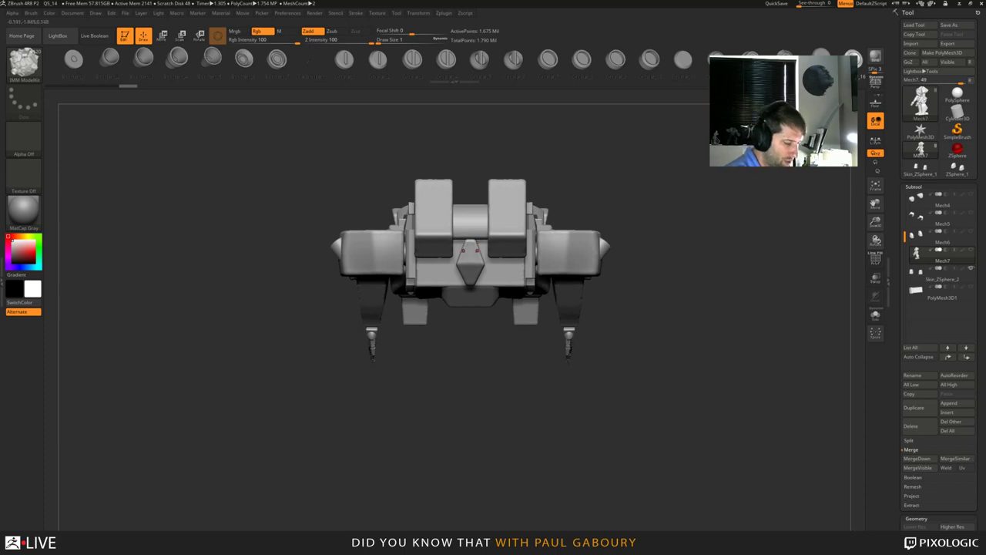
pyautogui.keyDown('ctrl'); pyautogui.moveTo(476, 250); pyautogui.dragTo(505, 407, button='right'); pyautogui.keyUp('ctrl')
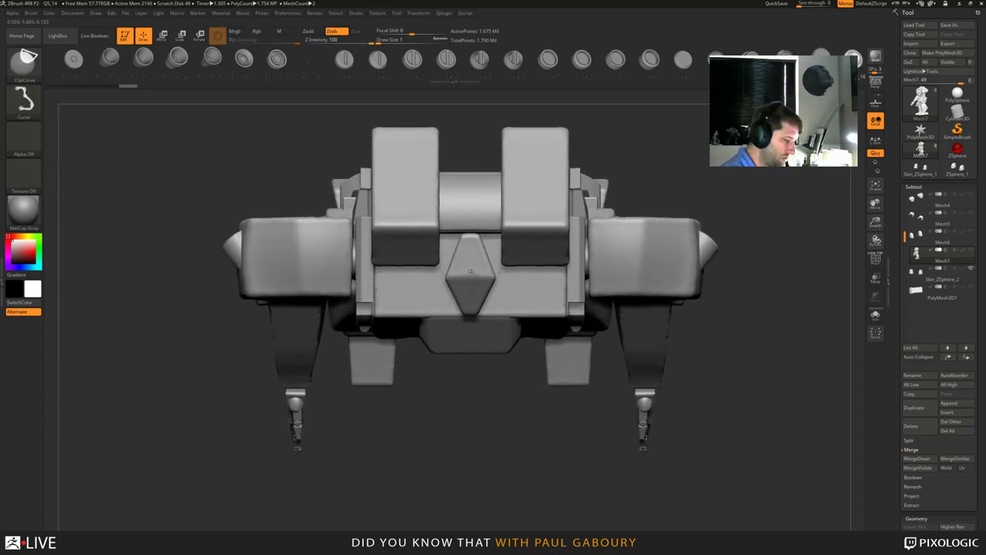
pyautogui.keyDown('ctrl'); pyautogui.keyDown('shift'); pyautogui.click(500, 385); pyautogui.keyUp('shift'); pyautogui.keyUp('ctrl')
pyautogui.hotkey('shift', 'f')
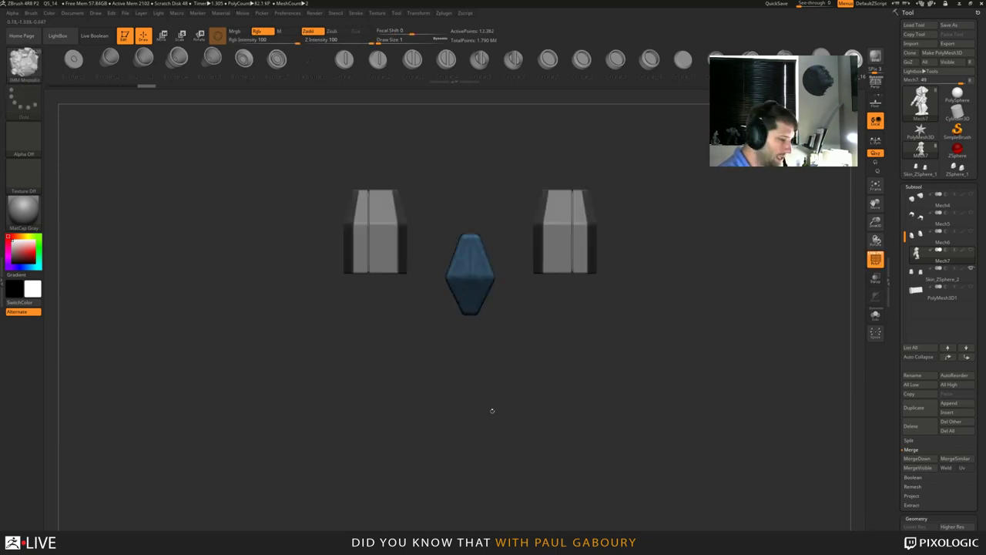
# Mask the isolated head, unhide the rest of the mech and invert the mask so only the head is unmasked.
pyautogui.press('ctrl')
pyautogui.keyDown('ctrl'); pyautogui.moveTo(422, 191); pyautogui.dragTo(556, 277); pyautogui.keyUp('ctrl')
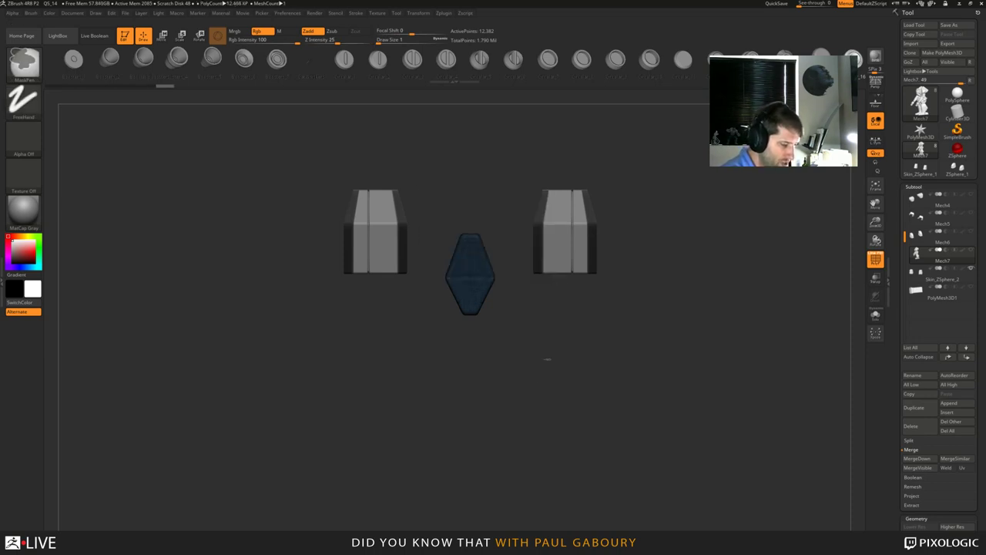
pyautogui.keyDown('ctrl'); pyautogui.click(530, 428); pyautogui.keyUp('ctrl')
pyautogui.keyDown('ctrl'); pyautogui.click(472, 286); pyautogui.keyUp('ctrl')
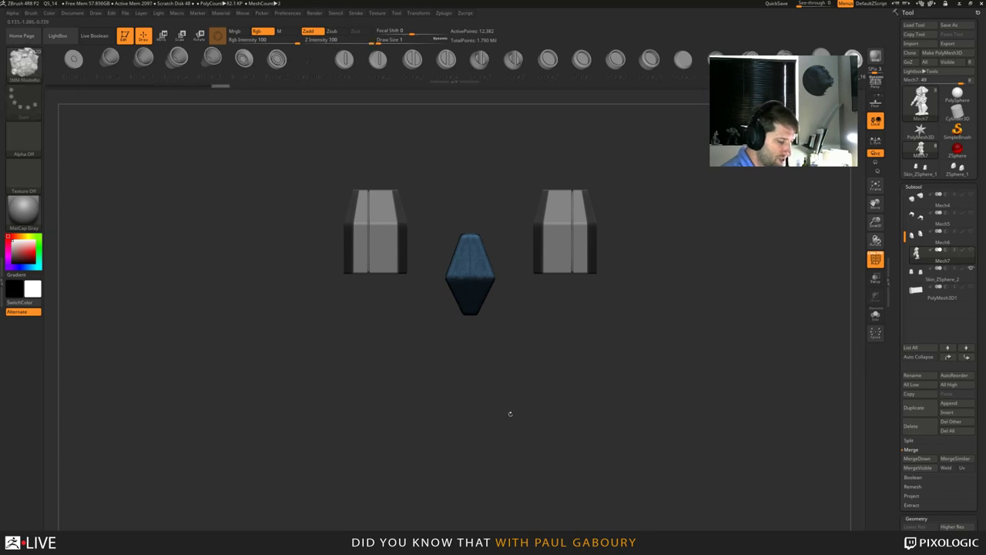
pyautogui.keyDown('alt'); pyautogui.moveTo(507, 414); pyautogui.dragTo(510, 449); pyautogui.keyUp('alt')
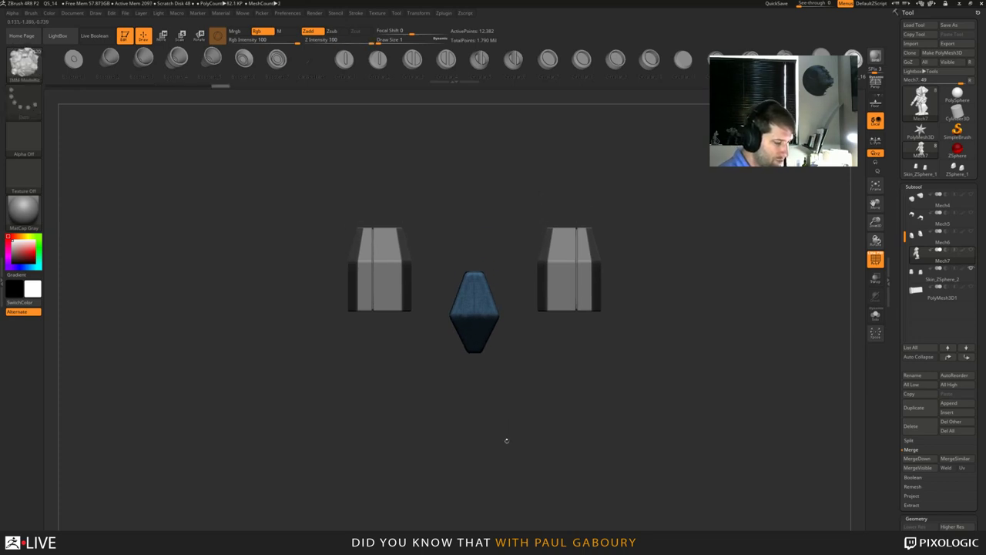
pyautogui.keyDown('ctrl'); pyautogui.click(508, 441); pyautogui.keyUp('ctrl')
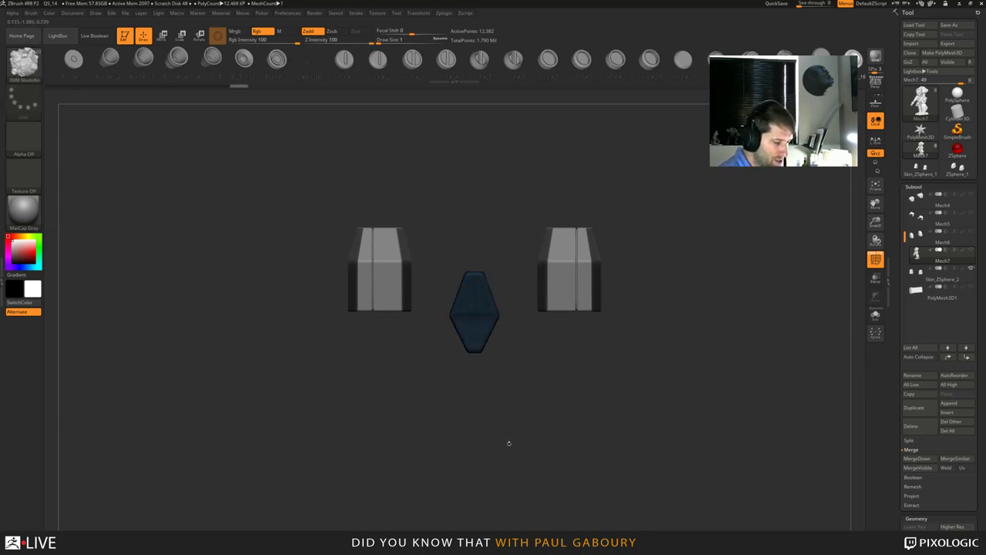
pyautogui.keyDown('ctrl'); pyautogui.keyDown('shift'); pyautogui.click(652, 376); pyautogui.keyUp('shift'); pyautogui.keyUp('ctrl')
pyautogui.keyDown('ctrl'); pyautogui.click(734, 346); pyautogui.keyUp('ctrl')
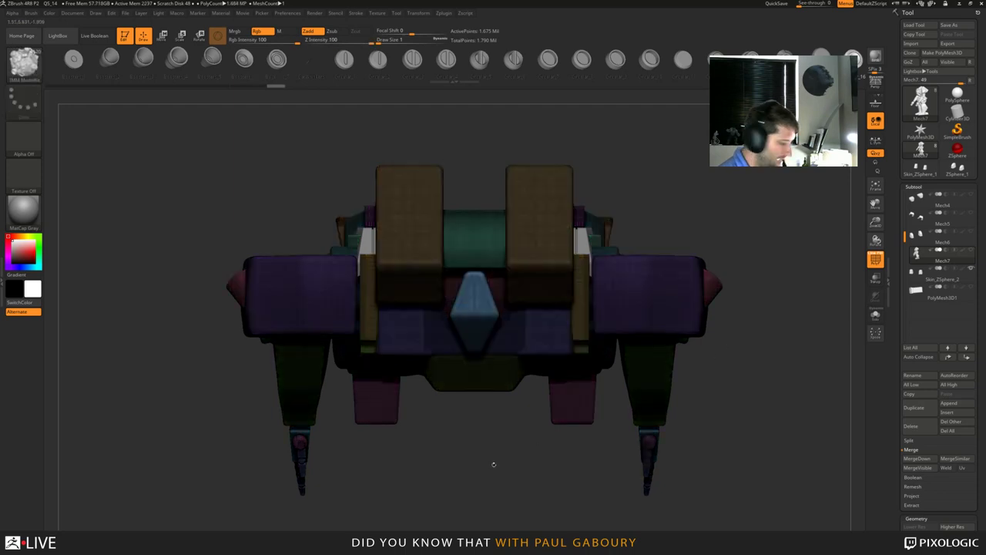
# Reset the transform gizmo's orientation and centre it on the unmasked head.
pyautogui.press('w')
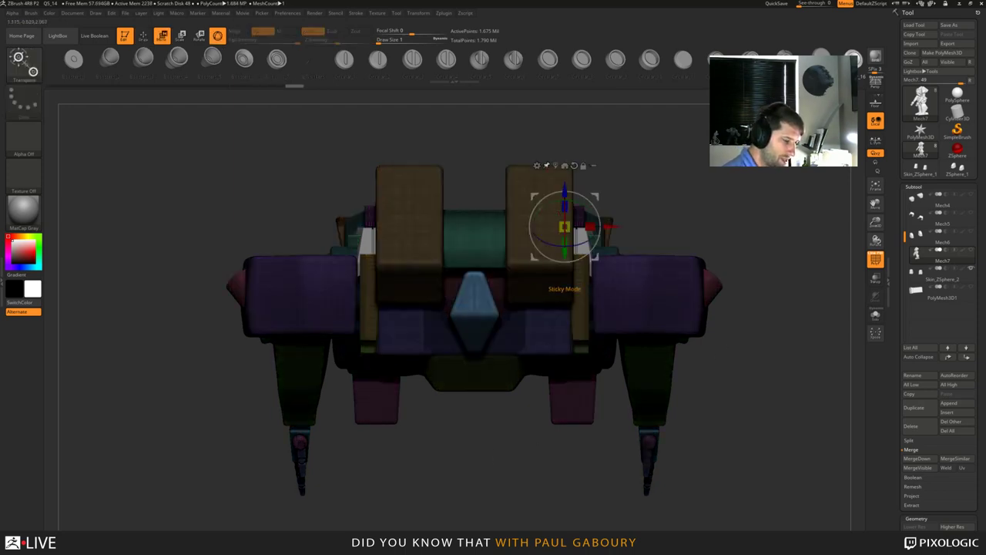
pyautogui.keyDown('alt'); pyautogui.click(575, 165); pyautogui.keyUp('alt')
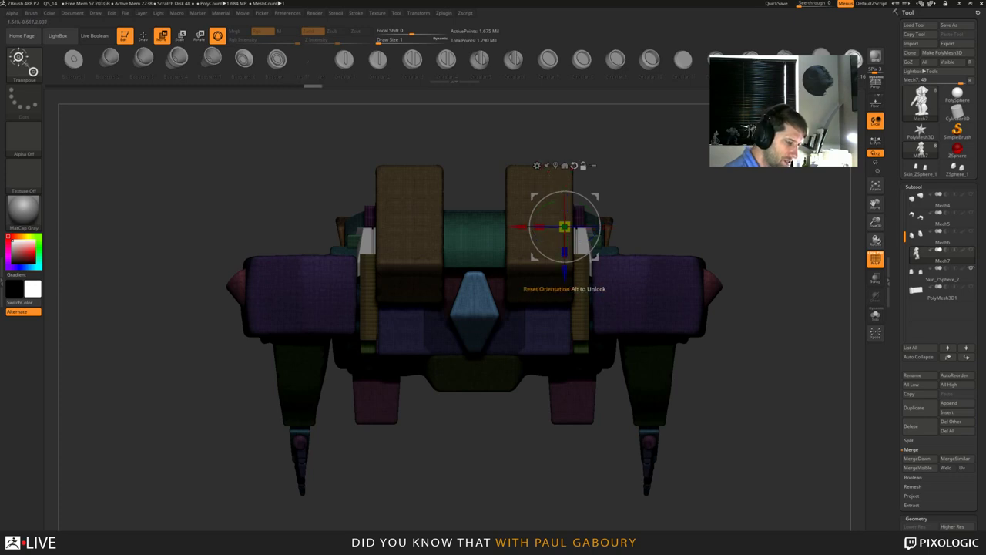
pyautogui.click(555, 165)
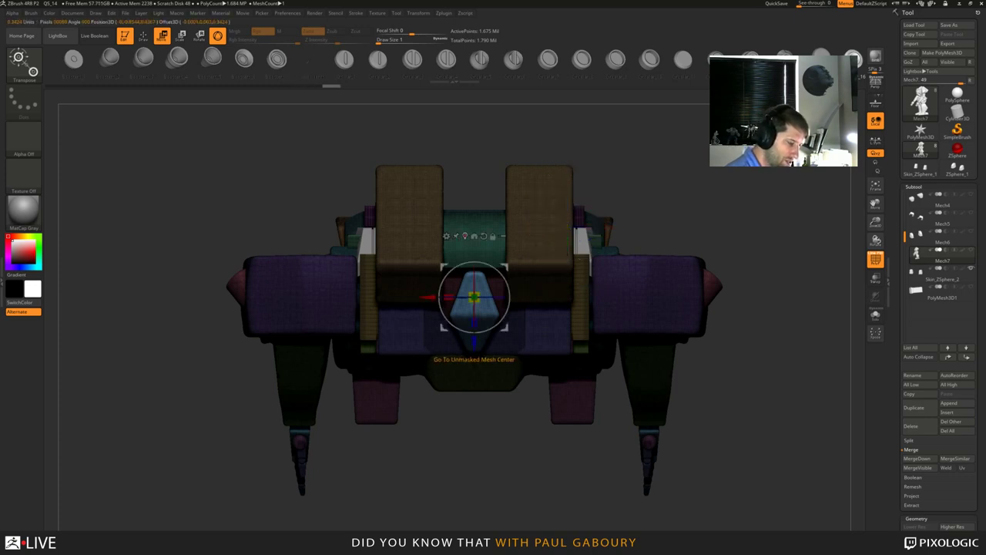
# Apply the Taper deformer to the head and widen its rear end with a taper of about 0.54.
pyautogui.click(449, 237)
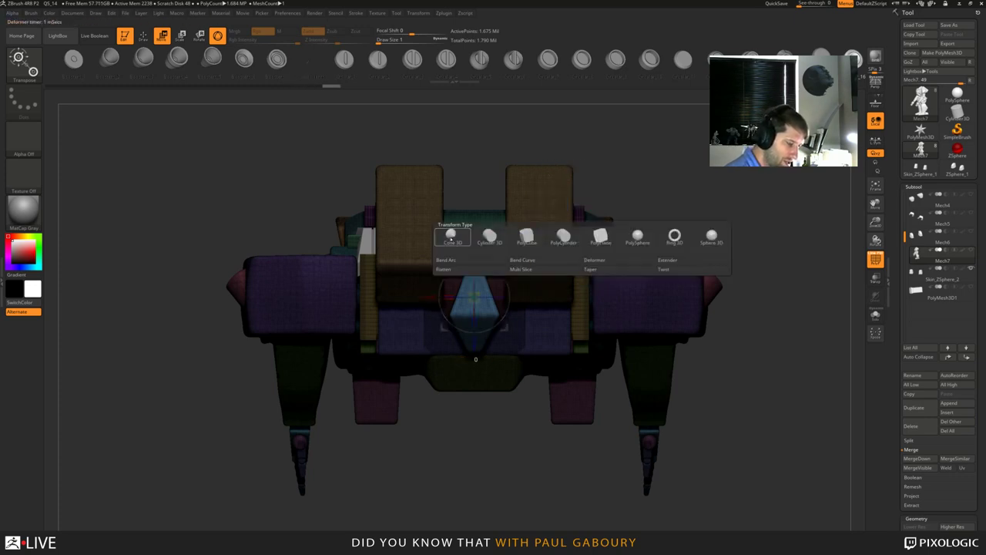
pyautogui.click(630, 270)
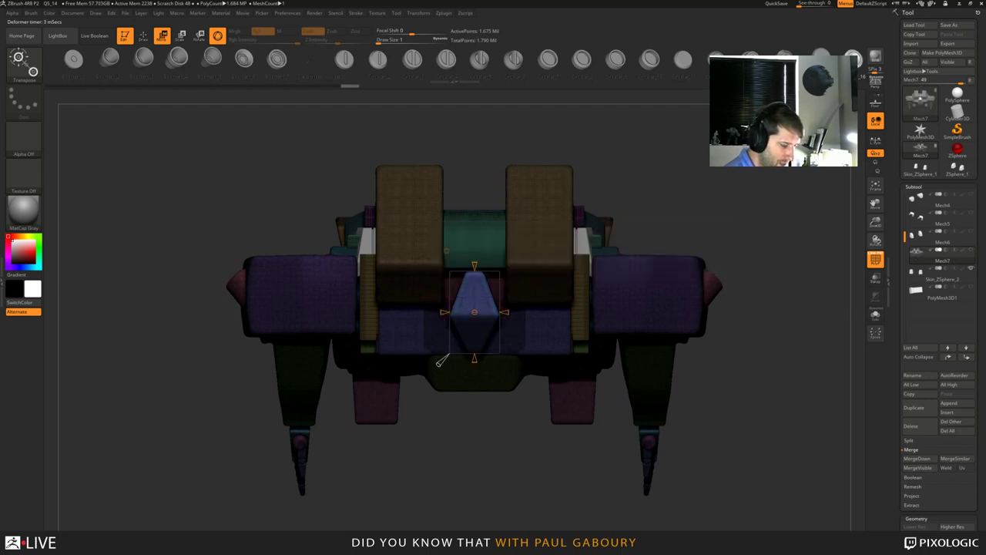
pyautogui.moveTo(455, 420)
pyautogui.keyDown('ctrl'); pyautogui.mouseDown(button='right')
pyautogui.moveTo(455, 458)
pyautogui.moveTo(518, 461)
pyautogui.moveTo(508, 459)
pyautogui.mouseUp(button='right'); pyautogui.keyUp('ctrl')
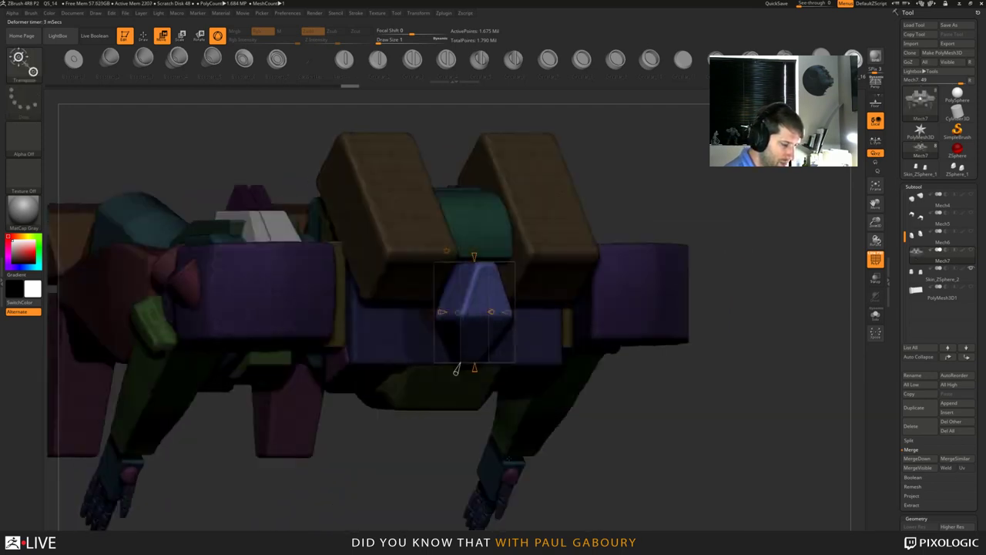
pyautogui.keyDown('shift'); pyautogui.moveTo(457, 369); pyautogui.dragTo(437, 371); pyautogui.keyUp('shift')
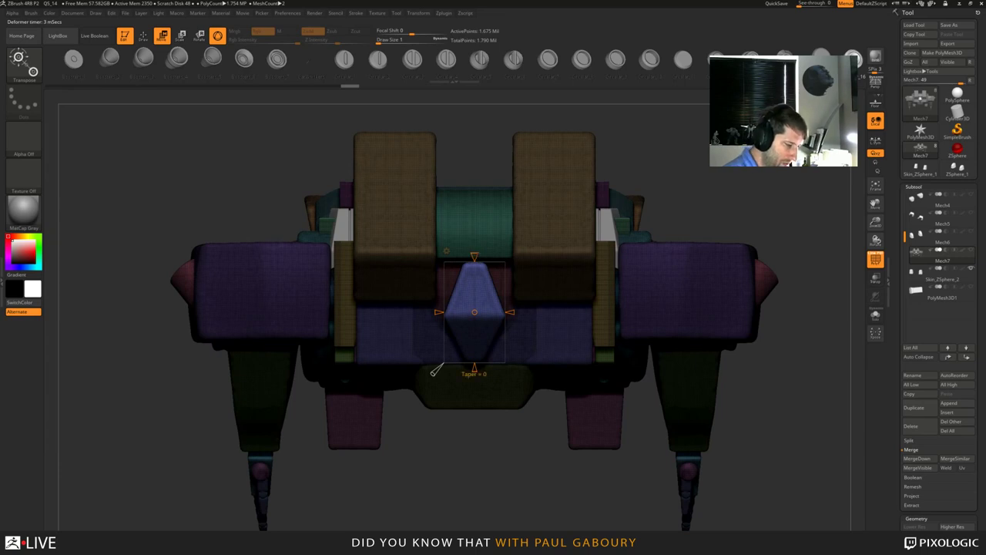
pyautogui.moveTo(475, 256); pyautogui.dragTo(475, 242)
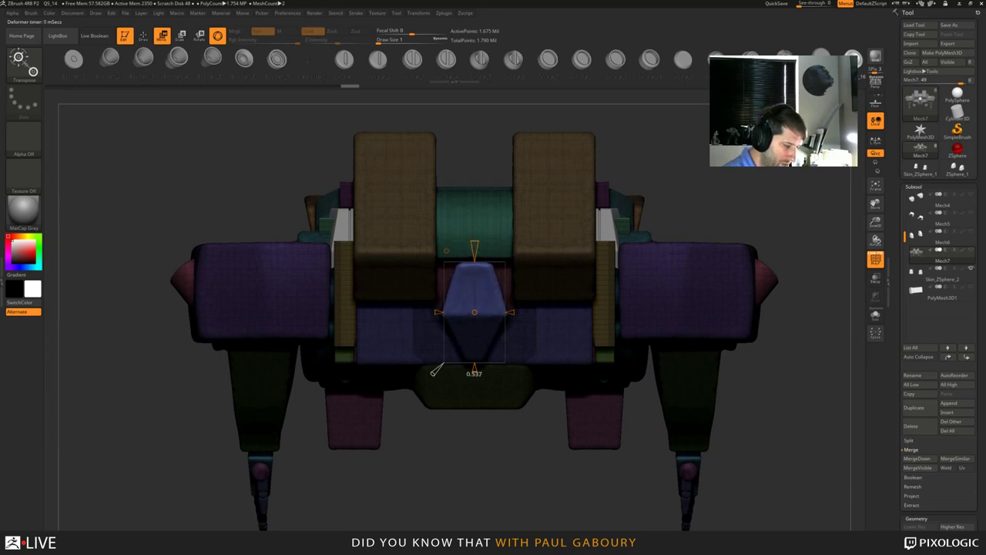
pyautogui.moveTo(435, 371)
pyautogui.mouseDown()
pyautogui.moveTo(429, 377)
pyautogui.moveTo(436, 371)
pyautogui.mouseUp()
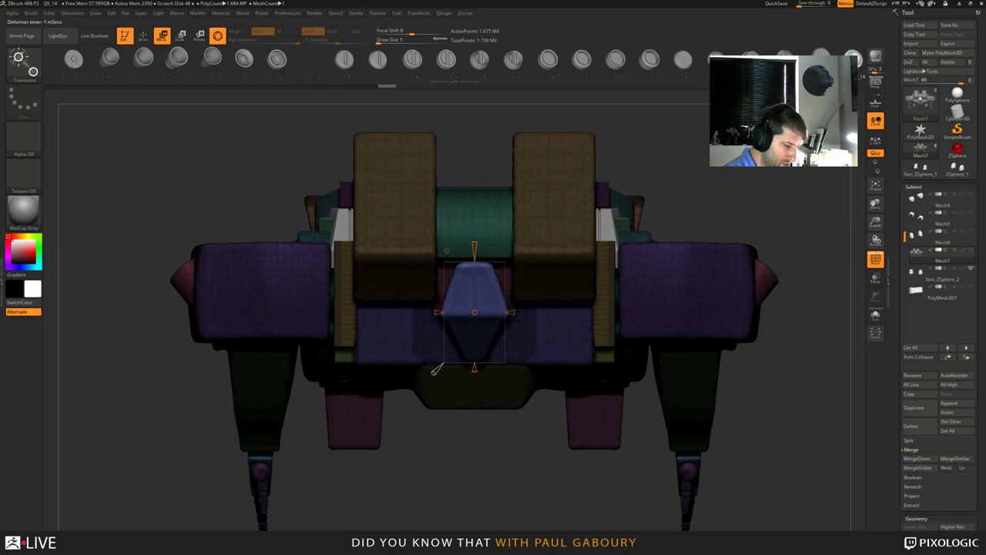
# Try an additional sideways taper of about 0.5 on the head, and undo it.
pyautogui.moveTo(472, 485); pyautogui.dragTo(475, 442)
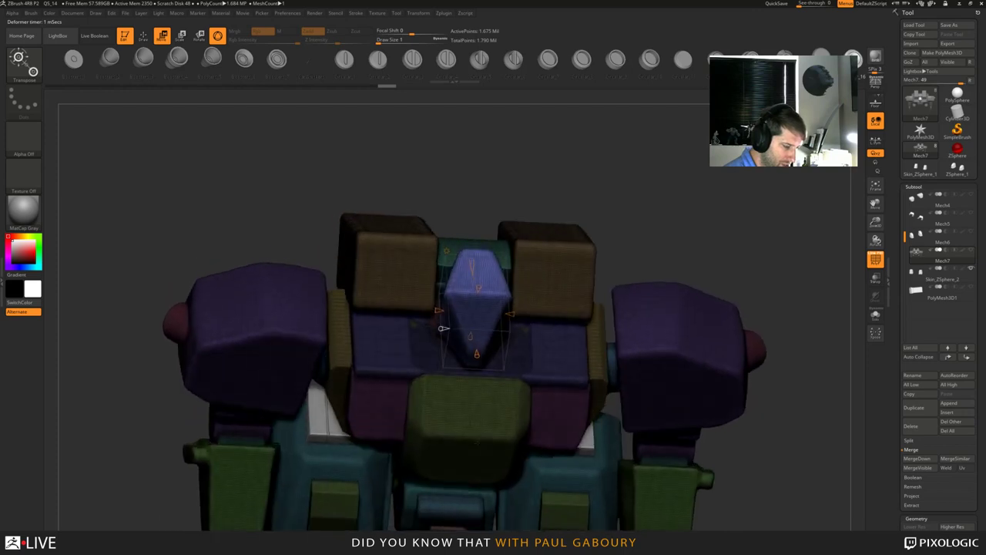
pyautogui.moveTo(443, 329); pyautogui.dragTo(447, 346, button='right')
pyautogui.moveTo(446, 346); pyautogui.dragTo(447, 346)
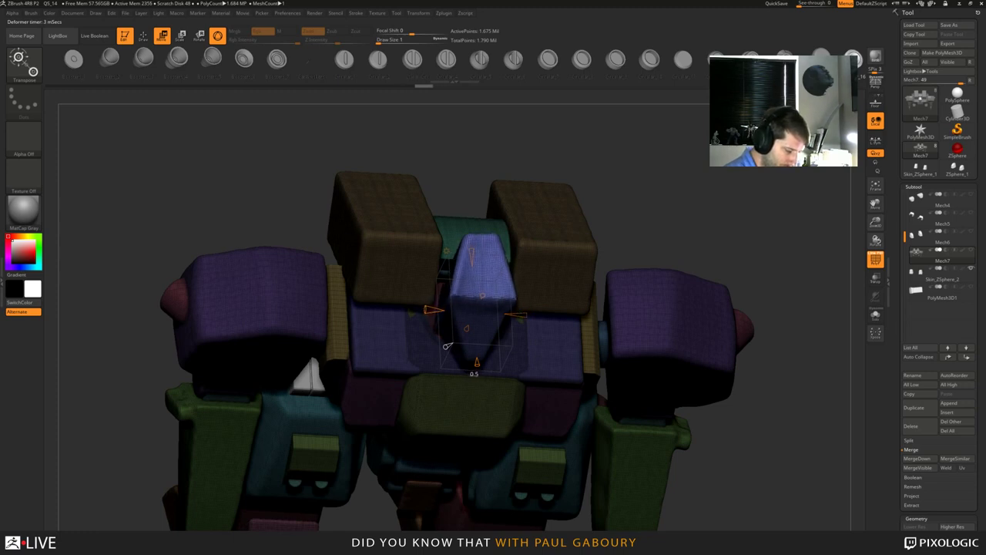
pyautogui.moveTo(447, 346); pyautogui.dragTo(447, 346)
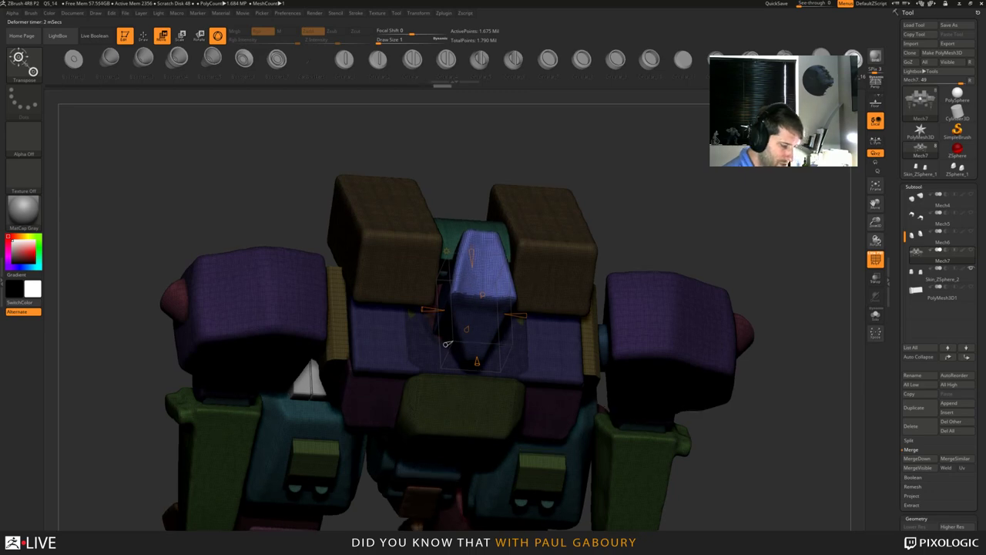
pyautogui.moveTo(447, 345); pyautogui.dragTo(416, 309, button='right')
pyautogui.moveTo(414, 308); pyautogui.dragTo(436, 282)
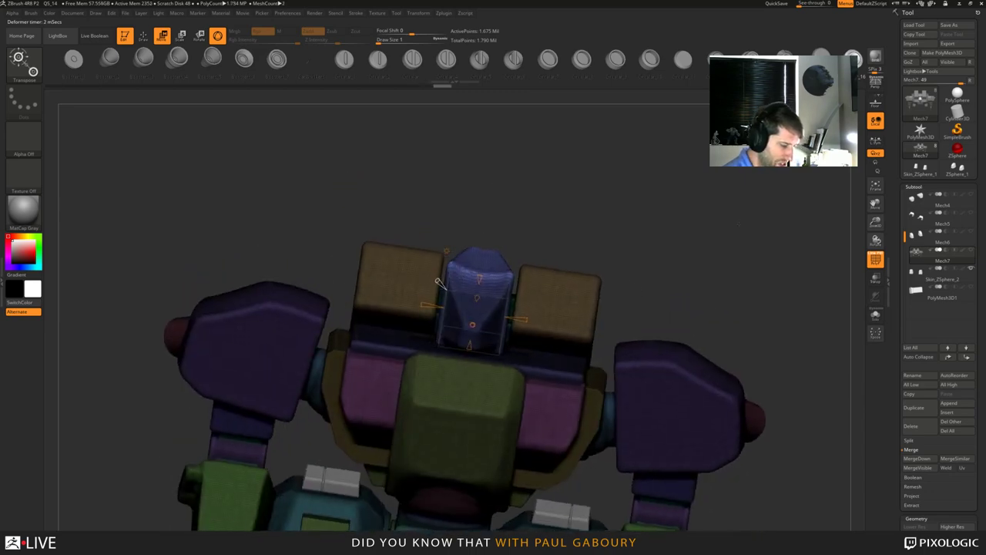
pyautogui.hotkey('ctrl', 'z')
pyautogui.hotkey('ctrl', 'z')
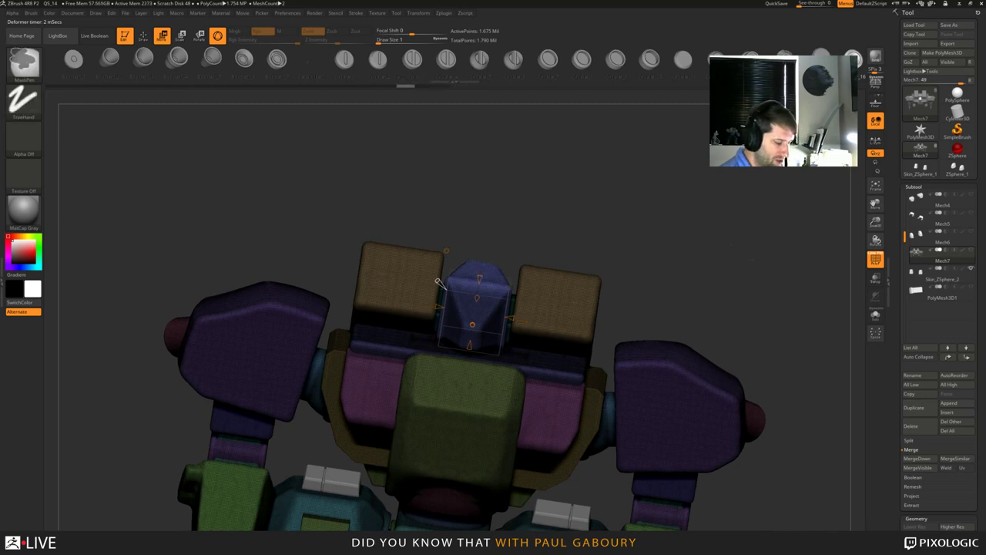
# Isolate and mask the head again, invert the mask on the full mech, and switch from the Taper deformer to the standard transform gizmo.
pyautogui.keyDown('shift'); pyautogui.moveTo(438, 283); pyautogui.dragTo(434, 373, button='right'); pyautogui.keyUp('shift')
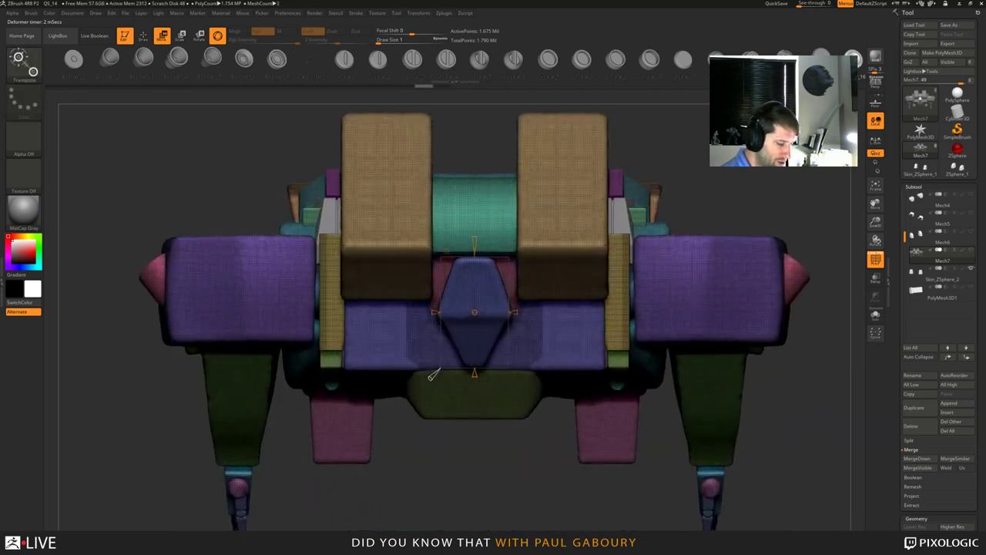
pyautogui.press('q')
pyautogui.keyDown('ctrl'); pyautogui.keyDown('shift'); pyautogui.click(494, 320); pyautogui.keyUp('shift'); pyautogui.keyUp('ctrl')
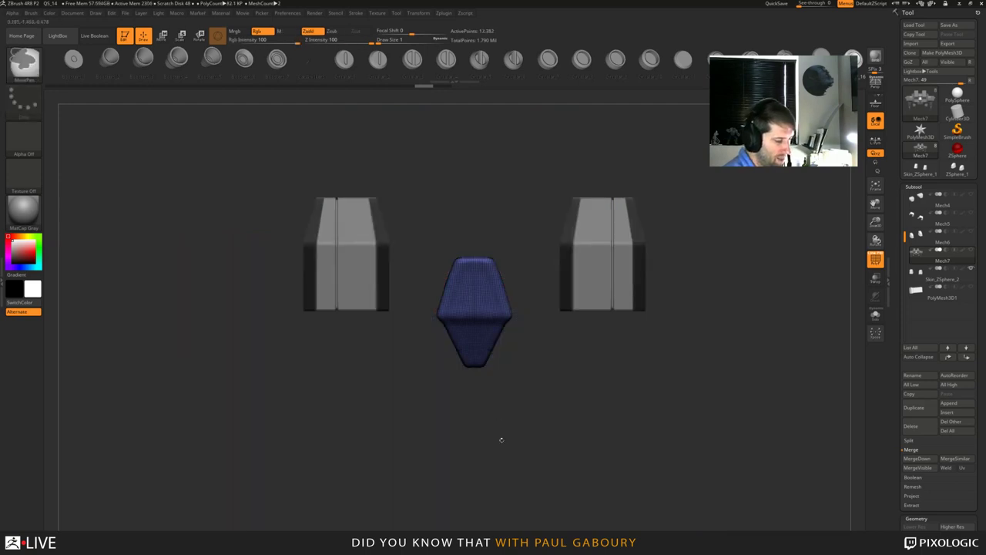
pyautogui.moveTo(416, 221)
pyautogui.keyDown('ctrl'); pyautogui.mouseDown()
pyautogui.moveTo(523, 284)
pyautogui.moveTo(547, 319)
pyautogui.mouseUp(); pyautogui.keyUp('ctrl')
pyautogui.keyDown('ctrl'); pyautogui.keyDown('shift'); pyautogui.click(544, 436); pyautogui.keyUp('shift'); pyautogui.keyUp('ctrl')
pyautogui.keyDown('ctrl'); pyautogui.click(545, 436); pyautogui.keyUp('ctrl')
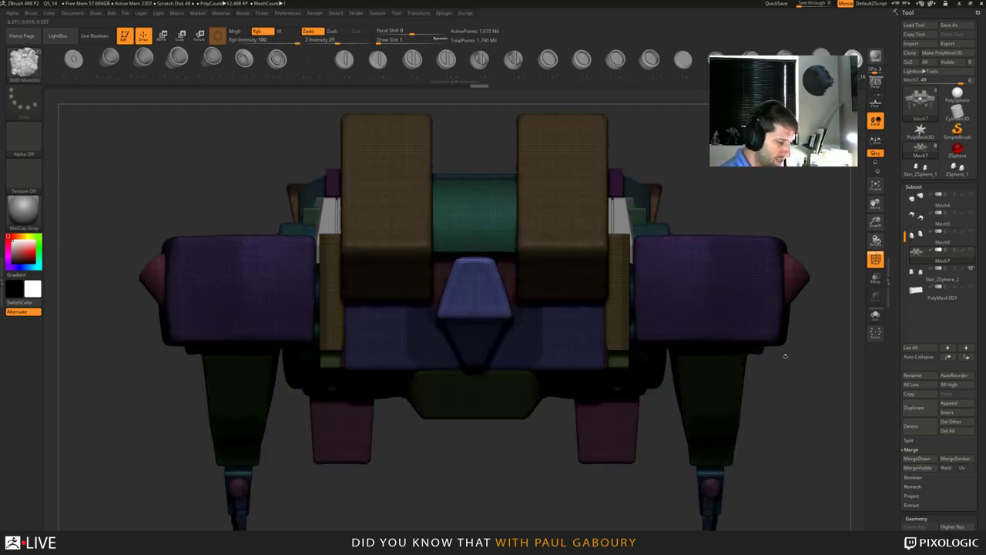
pyautogui.press('w')
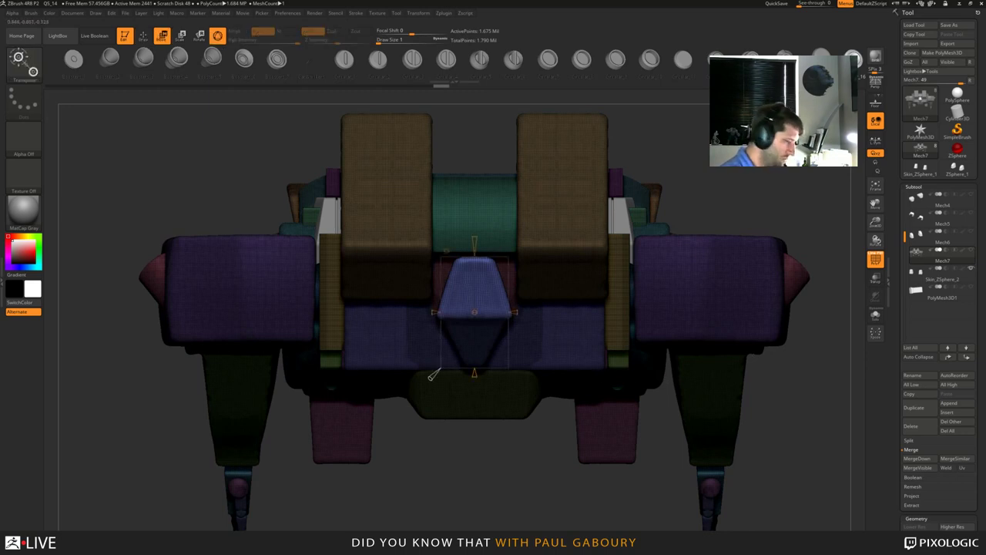
pyautogui.press('y')
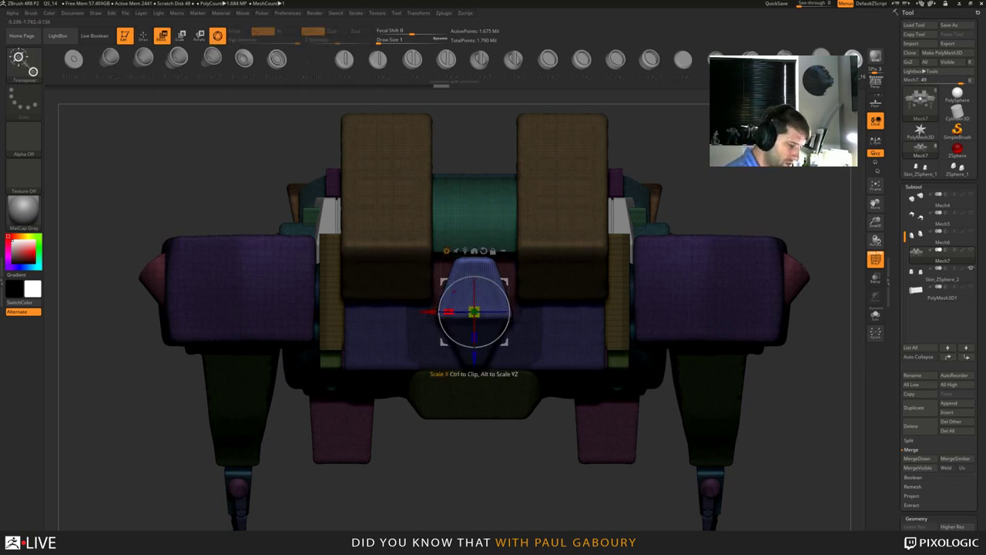
# Realign the transform gizmo on the unmasked head, rescale the head by about 1.33, and return to draw mode.
pyautogui.moveTo(448, 312)
pyautogui.mouseDown()
pyautogui.moveTo(439, 312)
pyautogui.moveTo(450, 312)
pyautogui.mouseUp()
pyautogui.keyDown('alt'); pyautogui.moveTo(550, 465); pyautogui.dragTo(473, 316); pyautogui.keyUp('alt')
pyautogui.keyDown('ctrl'); pyautogui.click(487, 330); pyautogui.keyUp('ctrl')
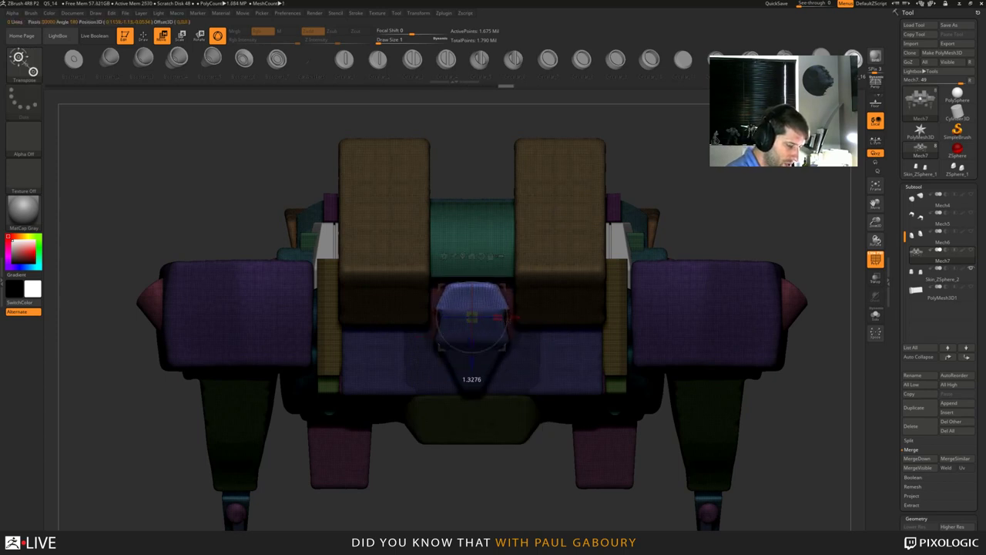
pyautogui.moveTo(472, 370)
pyautogui.mouseDown()
pyautogui.moveTo(472, 350)
pyautogui.moveTo(472, 364)
pyautogui.mouseUp()
pyautogui.moveTo(495, 488)
pyautogui.keyDown('ctrl'); pyautogui.mouseDown(button='right')
pyautogui.moveTo(496, 378)
pyautogui.moveTo(574, 335)
pyautogui.mouseUp(button='right'); pyautogui.keyUp('ctrl')
pyautogui.press('q')
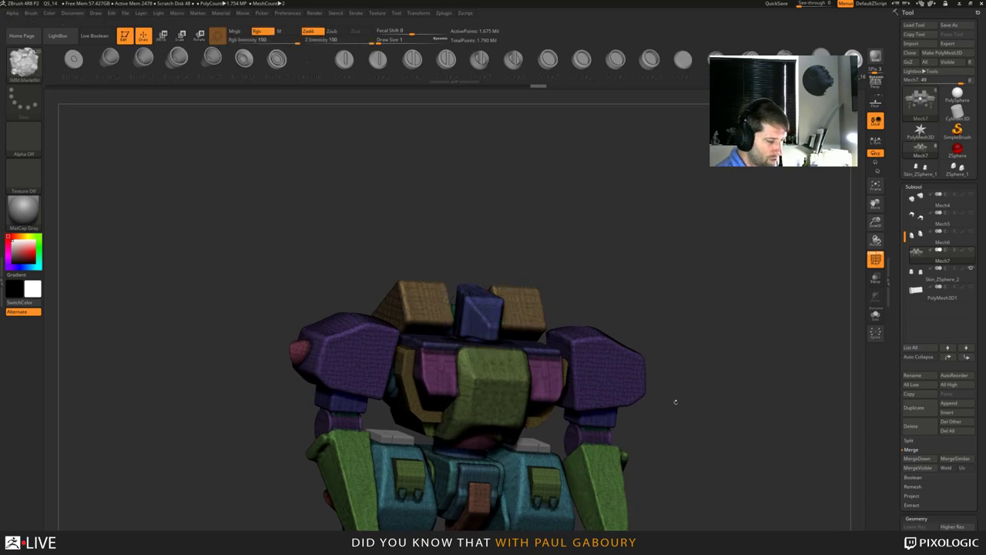
# Hide the polyframe and convert the mech to a DynaMesh at resolution 128 with polygroups kept.
pyautogui.keyDown('ctrl'); pyautogui.moveTo(676, 401); pyautogui.dragTo(645, 402, button='right'); pyautogui.keyUp('ctrl')
pyautogui.moveTo(646, 401); pyautogui.dragTo(647, 339)
pyautogui.hotkey('shift', 'f')
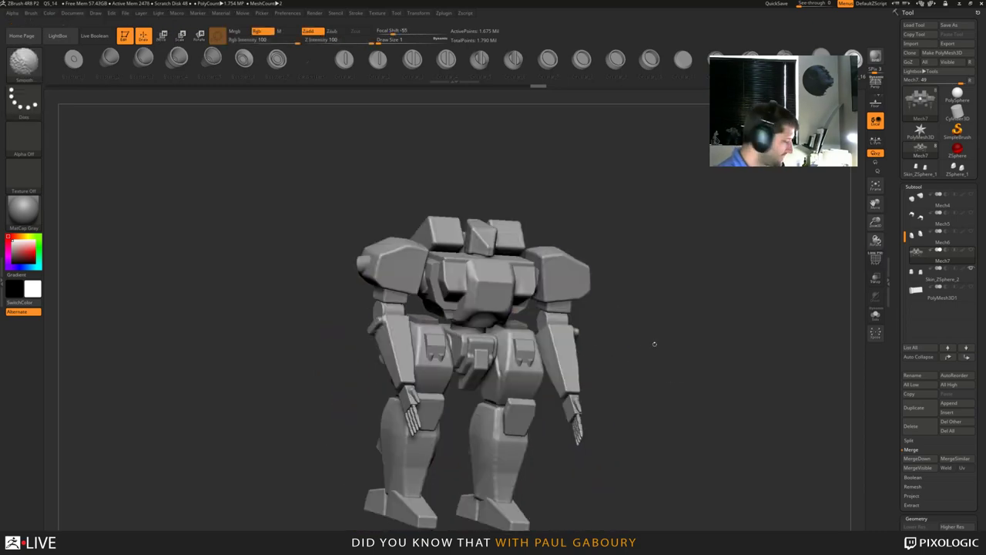
pyautogui.moveTo(647, 339); pyautogui.dragTo(608, 339, button='right')
pyautogui.moveTo(608, 340); pyautogui.dragTo(636, 354)
pyautogui.moveTo(573, 273); pyautogui.dragTo(638, 368)
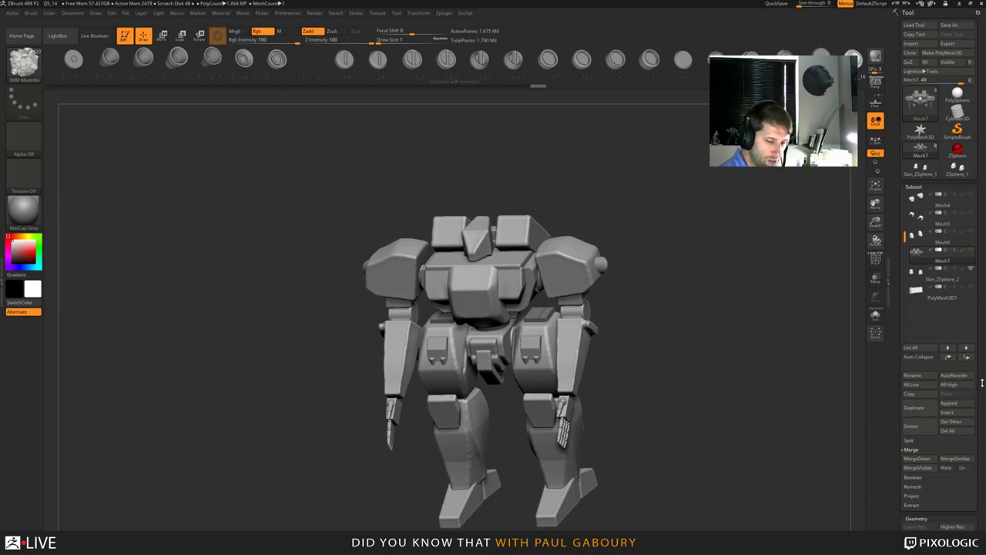
pyautogui.scroll(-10, 977, 289)
pyautogui.moveTo(977, 290); pyautogui.dragTo(977, 293)
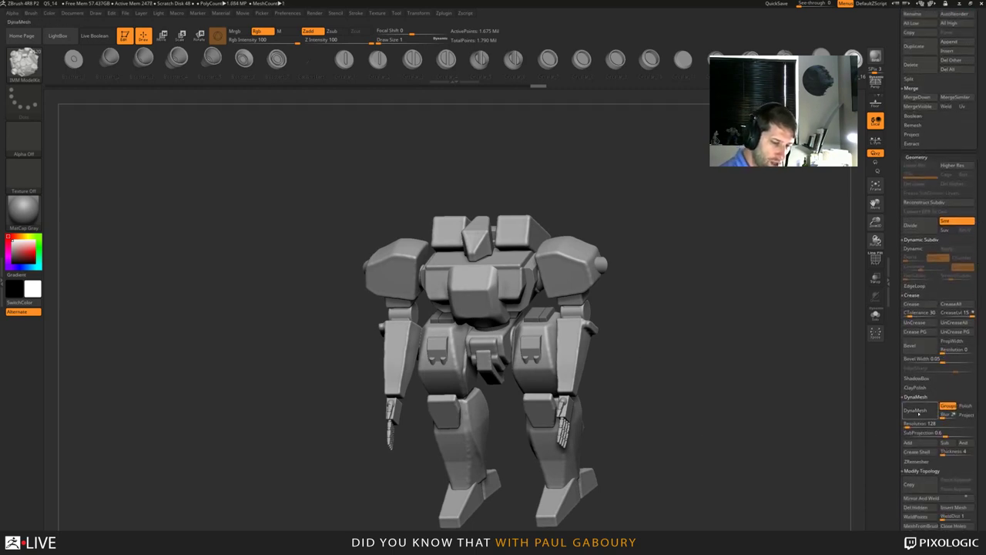
pyautogui.keyDown('ctrl'); pyautogui.click(649, 397); pyautogui.keyUp('ctrl')
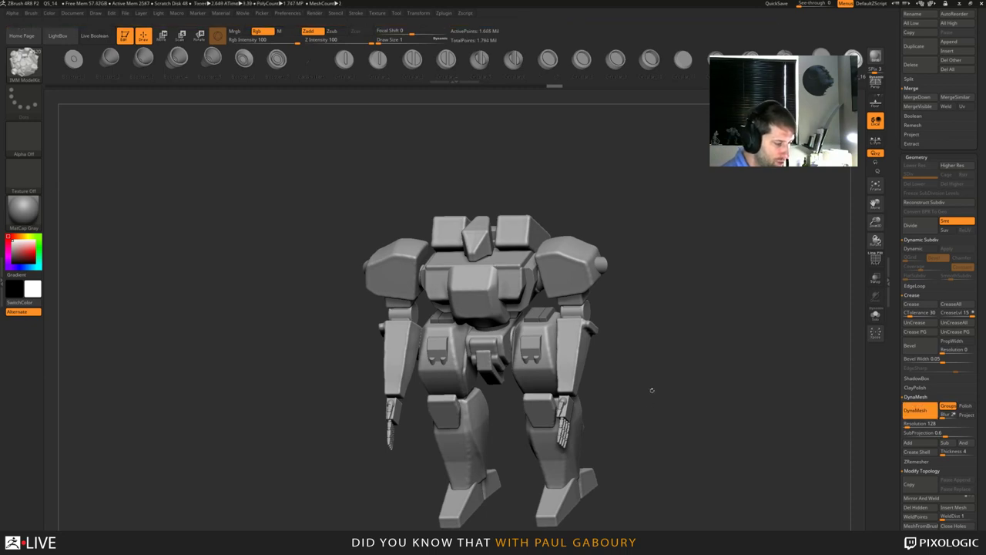
# Inspect the remeshed head with polyframe on, comparing the mesh before and after DynaMesh from the front and above.
pyautogui.moveTo(652, 390); pyautogui.dragTo(658, 405, button='right')
pyautogui.keyDown('alt'); pyautogui.moveTo(518, 264); pyautogui.dragTo(521, 372, button='right'); pyautogui.keyUp('alt')
pyautogui.keyDown('alt'); pyautogui.moveTo(656, 432); pyautogui.dragTo(519, 378); pyautogui.keyUp('alt')
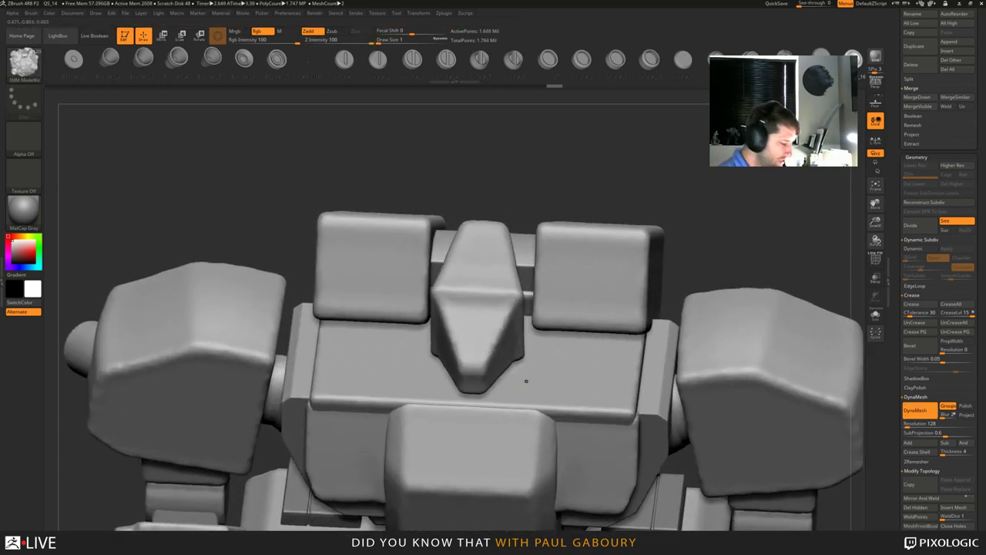
pyautogui.hotkey('shift', 'f')
pyautogui.hotkey('ctrl', 'z')
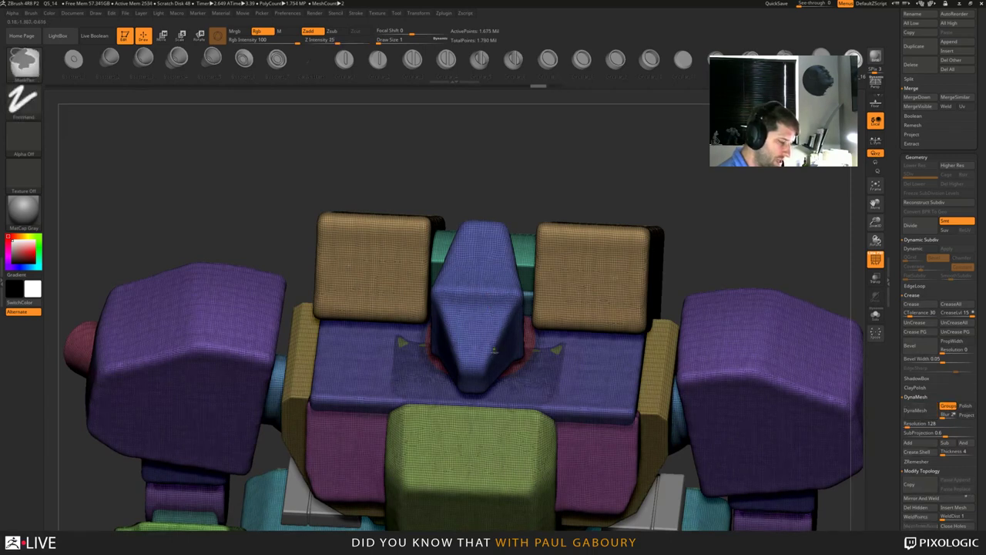
pyautogui.hotkey('ctrl', 'shift', 'z')
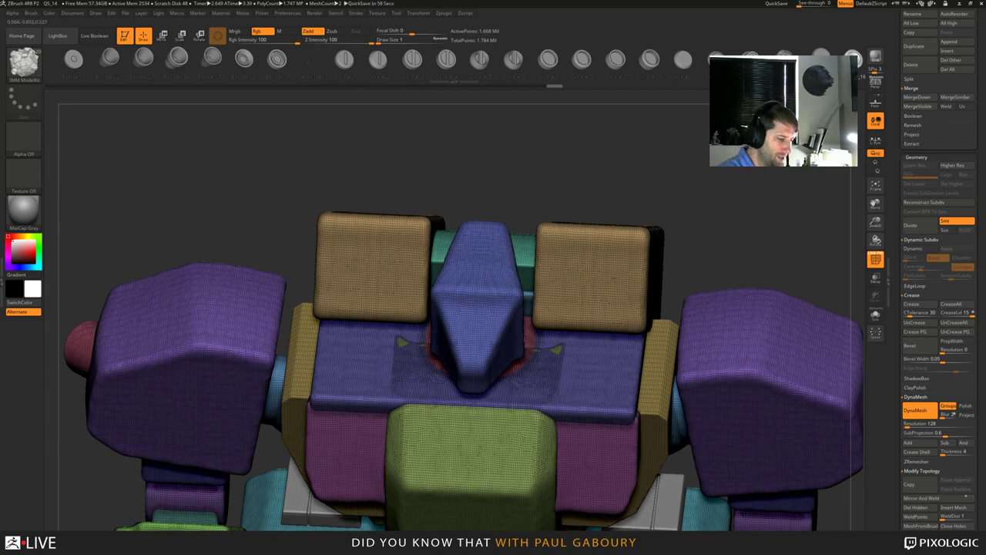
pyautogui.moveTo(609, 158); pyautogui.dragTo(625, 210)
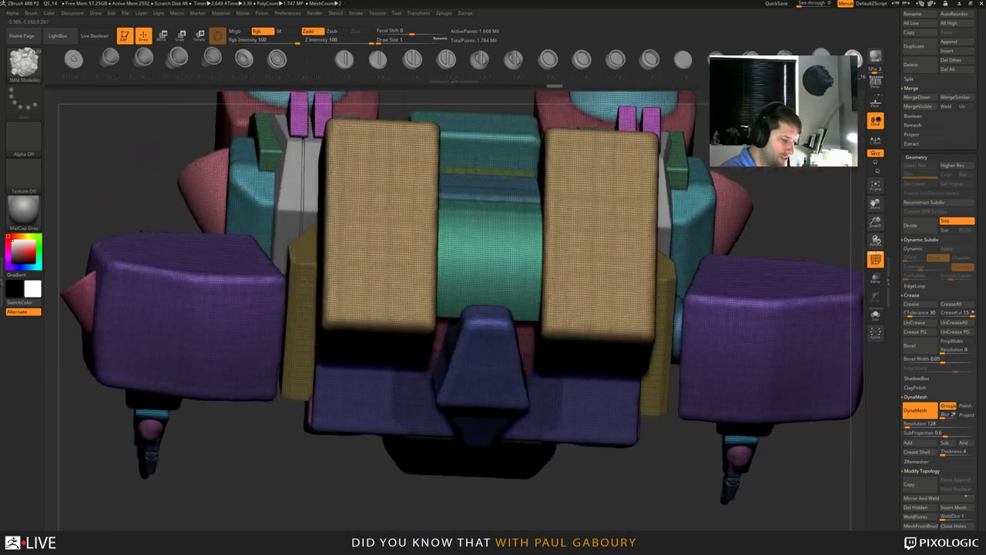
pyautogui.moveTo(623, 255); pyautogui.dragTo(619, 193)
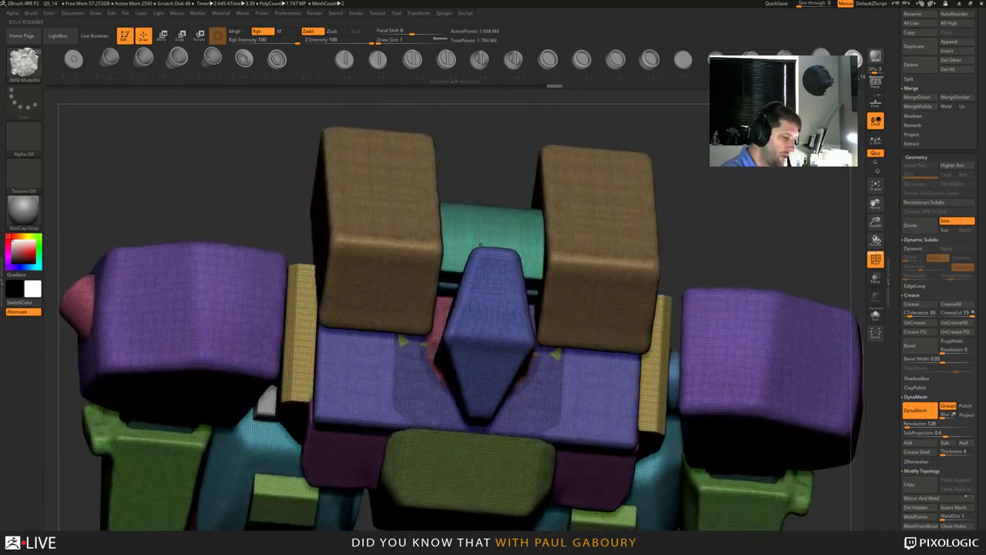
pyautogui.moveTo(594, 414); pyautogui.dragTo(585, 412, button='right')
pyautogui.press('shift')
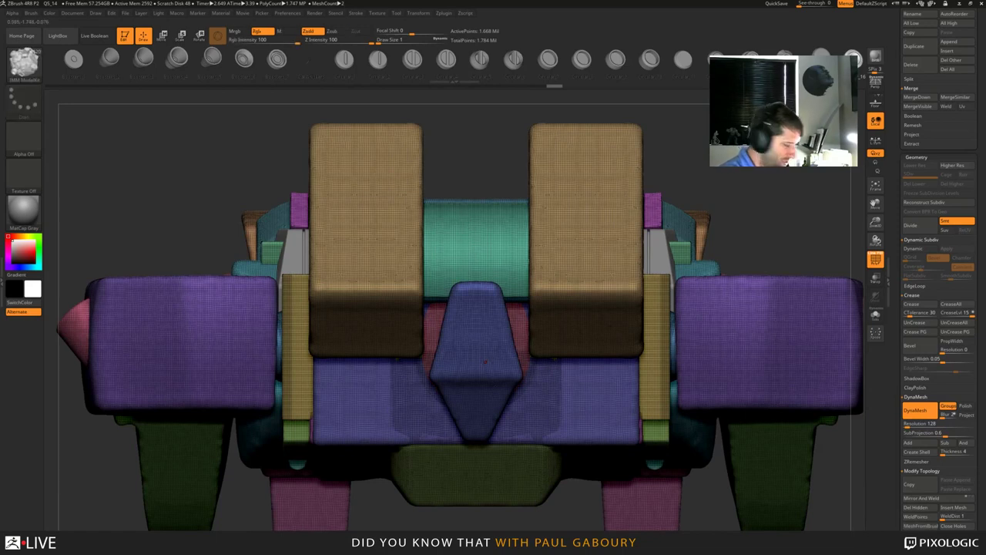
# Centre the gizmo on the unmasked head and try rotating it by about 17 degrees, plus further rotations of about -7 degrees.
pyautogui.press('w')
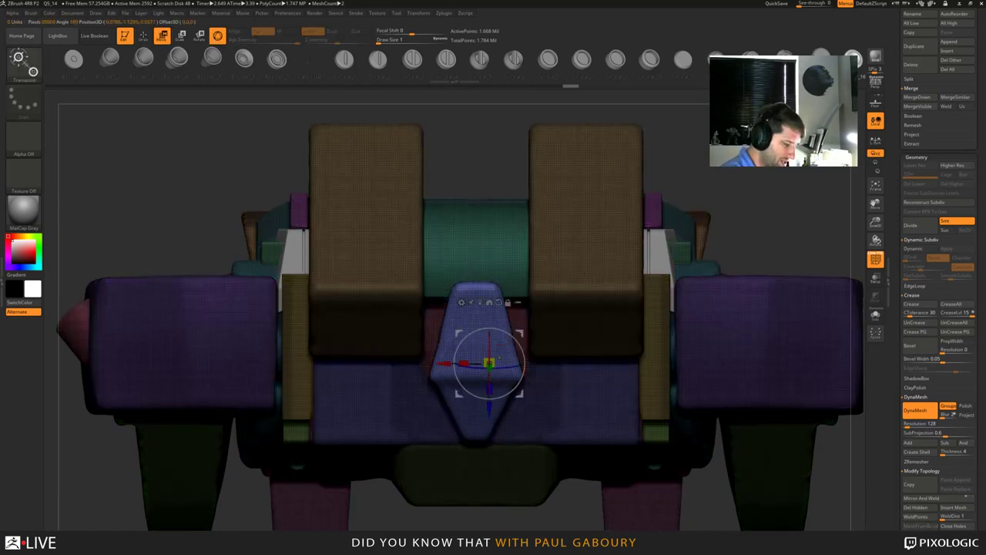
pyautogui.click(480, 302)
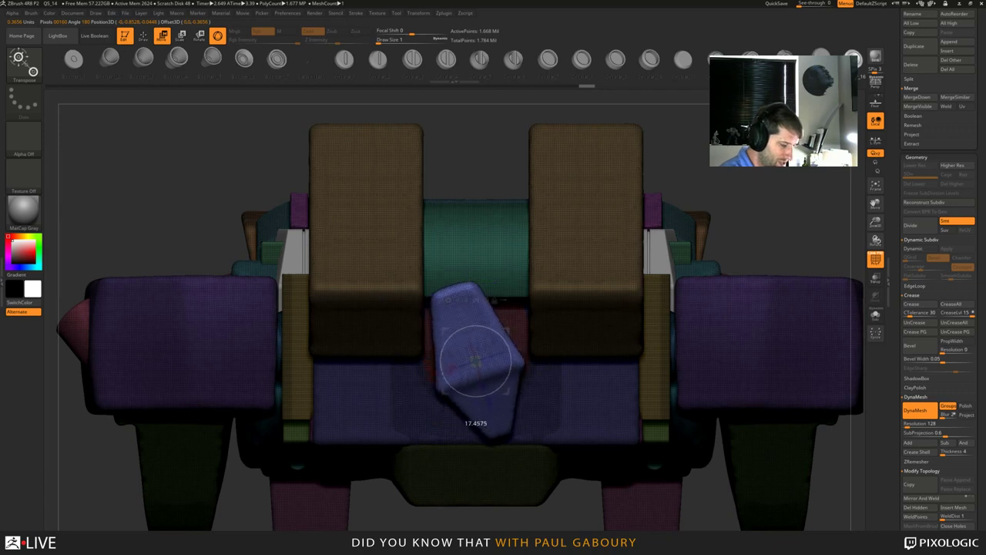
pyautogui.moveTo(510, 364)
pyautogui.mouseDown()
pyautogui.moveTo(509, 374)
pyautogui.moveTo(509, 352)
pyautogui.moveTo(509, 374)
pyautogui.moveTo(509, 351)
pyautogui.moveTo(506, 378)
pyautogui.mouseUp()
pyautogui.moveTo(524, 378); pyautogui.dragTo(551, 280, button='right')
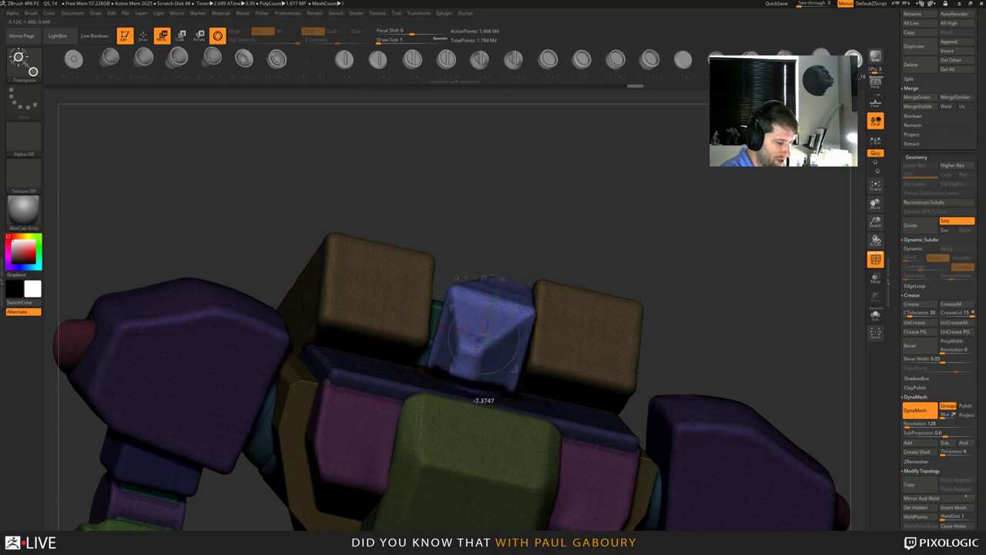
pyautogui.keyDown('ctrl'); pyautogui.moveTo(482, 339); pyautogui.dragTo(486, 339); pyautogui.keyUp('ctrl')
pyautogui.moveTo(682, 247); pyautogui.dragTo(672, 389)
# Undo the head rotations, the DynaMesh and the latest head scaling, and return to draw mode.
pyautogui.hotkey('ctrl', 'z')
pyautogui.hotkey('ctrl', 'z')
pyautogui.hotkey('ctrl', 'z')
pyautogui.hotkey('ctrl', 'z')
pyautogui.hotkey('ctrl', 'z')
pyautogui.hotkey('ctrl', 'z')
pyautogui.hotkey('ctrl', 'z')
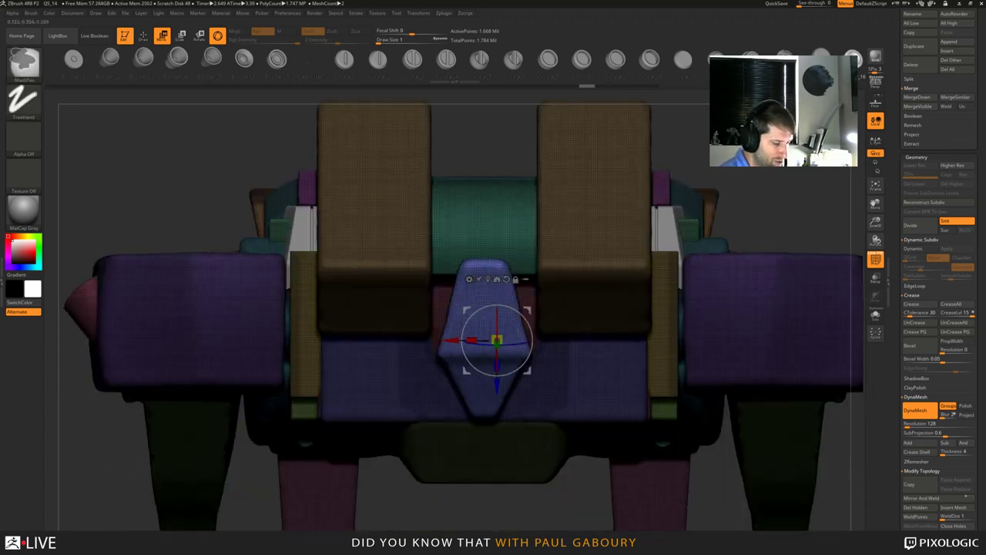
pyautogui.hotkey('ctrl', 'z')
pyautogui.hotkey('ctrl', 'z')
pyautogui.hotkey('ctrl', 'z')
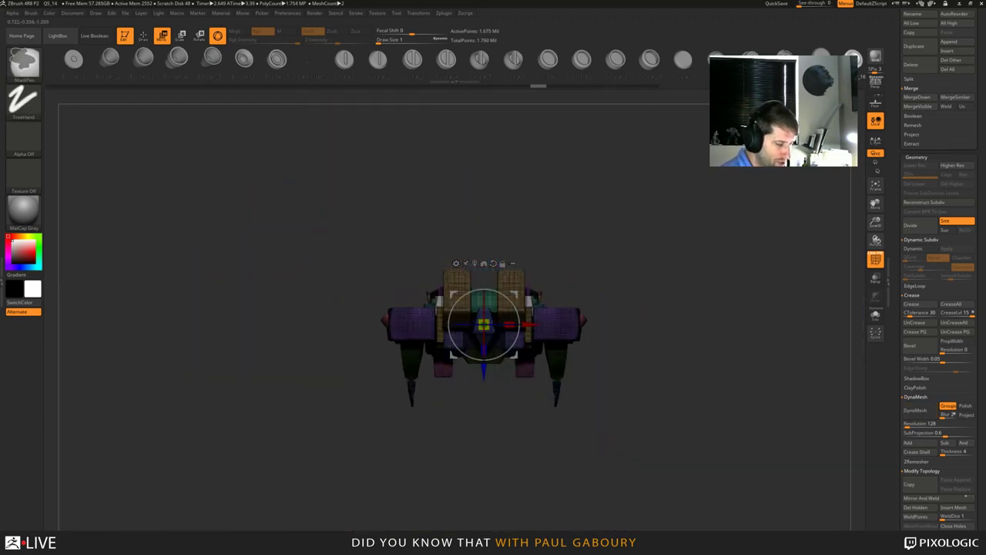
pyautogui.hotkey('ctrl', 'z')
pyautogui.press('q')
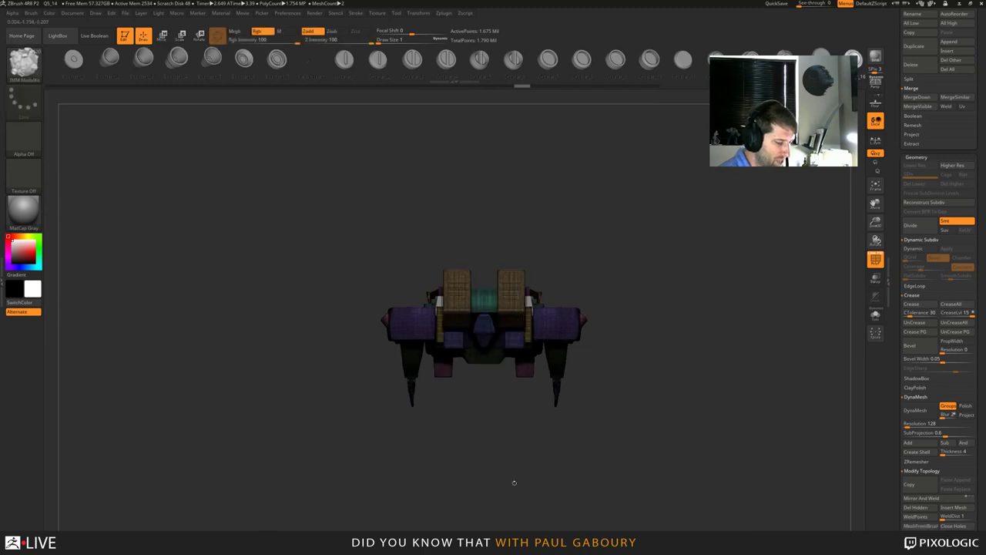
# Step further back through the undo history to revert the earlier head reshaping, clear the mask and hide the polyframe.
pyautogui.moveTo(513, 482); pyautogui.dragTo(510, 420)
pyautogui.keyDown('ctrl'); pyautogui.click(631, 371); pyautogui.keyUp('ctrl')
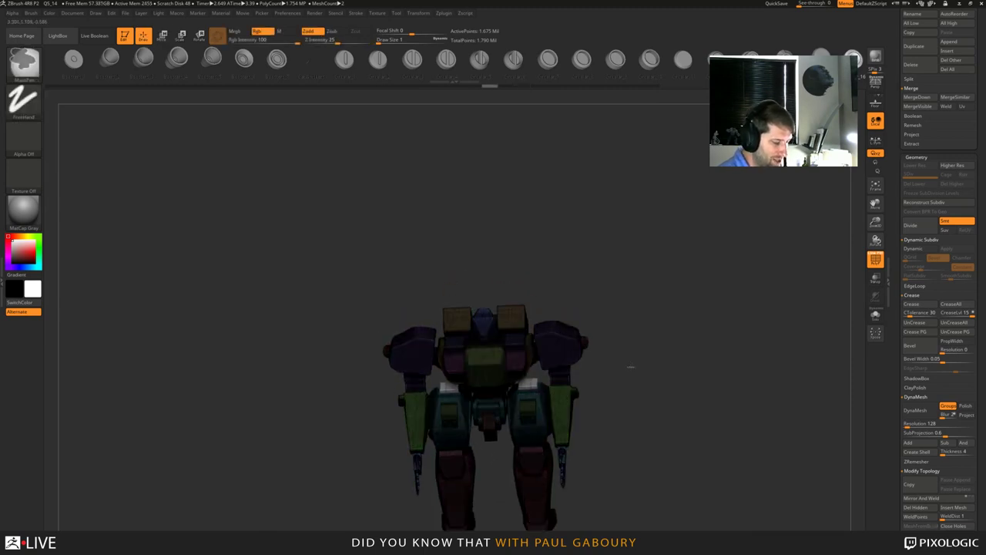
pyautogui.hotkey('ctrl', 'z')
pyautogui.hotkey('ctrl', 'z')
pyautogui.hotkey('ctrl', 'z')
pyautogui.hotkey('ctrl', 'z')
pyautogui.hotkey('ctrl', 'z')
pyautogui.hotkey('ctrl', 'z')
pyautogui.hotkey('ctrl', 'z')
pyautogui.hotkey('ctrl', 'z')
pyautogui.hotkey('ctrl', 'z')
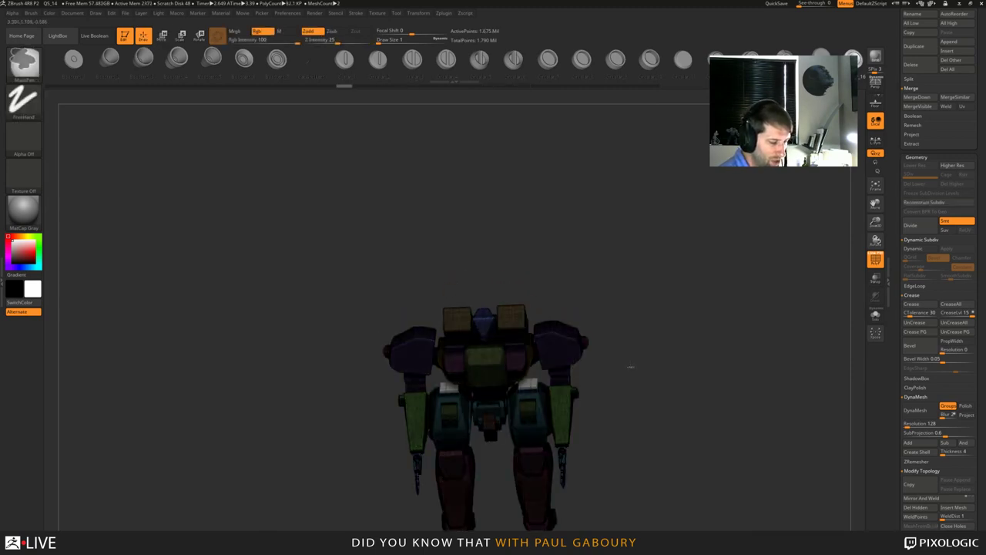
pyautogui.keyDown('ctrl'); pyautogui.moveTo(631, 363); pyautogui.dragTo(594, 373); pyautogui.keyUp('ctrl')
pyautogui.hotkey('shift', 'f')
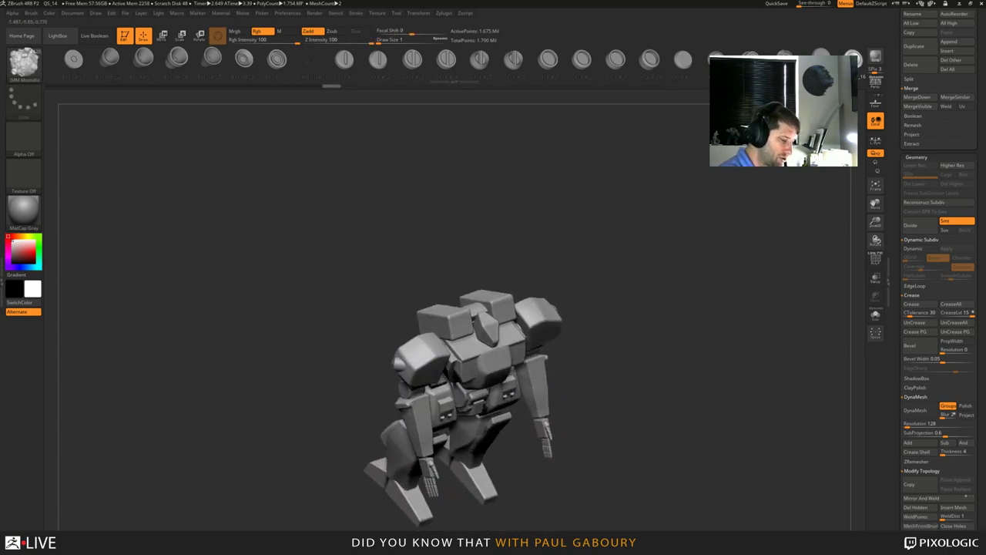
# Make all subtools of the mech visible again, including the arm guns and the chest panel.
pyautogui.keyDown('shift'); pyautogui.moveTo(633, 386); pyautogui.dragTo(653, 382); pyautogui.keyUp('shift')
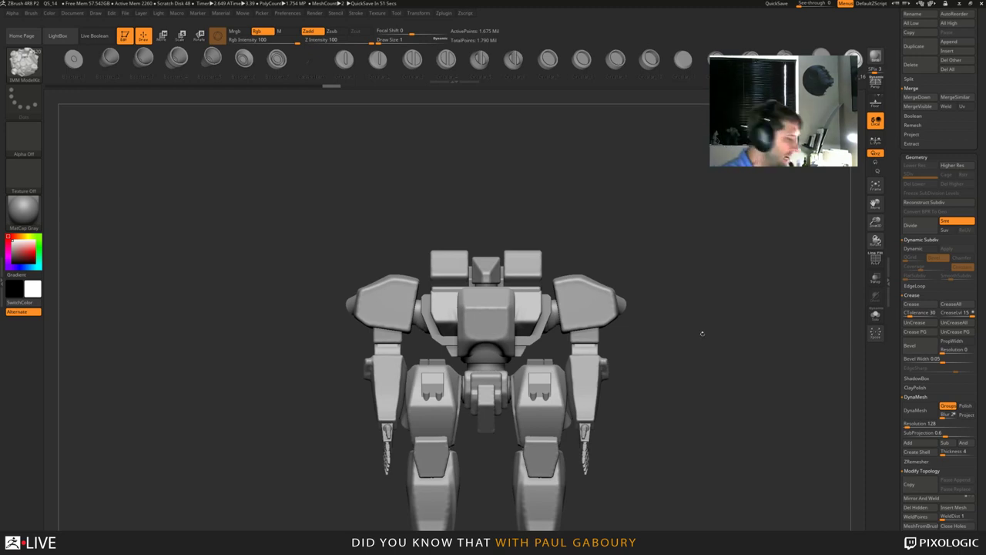
pyautogui.keyDown('alt'); pyautogui.moveTo(685, 403); pyautogui.dragTo(672, 385); pyautogui.keyUp('alt')
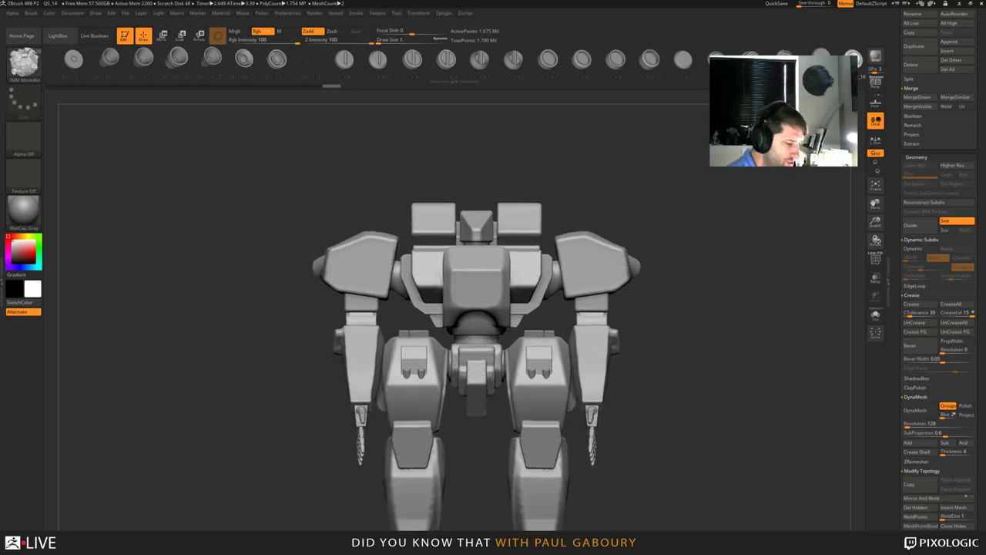
pyautogui.moveTo(667, 323); pyautogui.dragTo(733, 357)
pyautogui.moveTo(978, 339); pyautogui.dragTo(974, 412)
pyautogui.keyDown('shift'); pyautogui.click(971, 222); pyautogui.keyUp('shift')
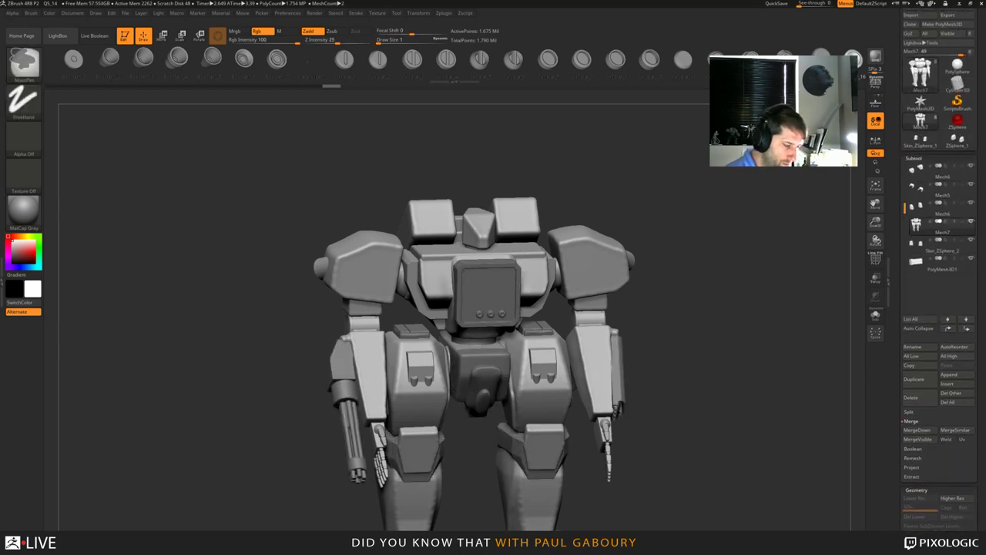
pyautogui.moveTo(655, 385)
pyautogui.keyDown('ctrl'); pyautogui.mouseDown(button='right')
pyautogui.moveTo(655, 447)
pyautogui.moveTo(666, 424)
pyautogui.moveTo(655, 443)
pyautogui.mouseUp(button='right'); pyautogui.keyUp('ctrl')
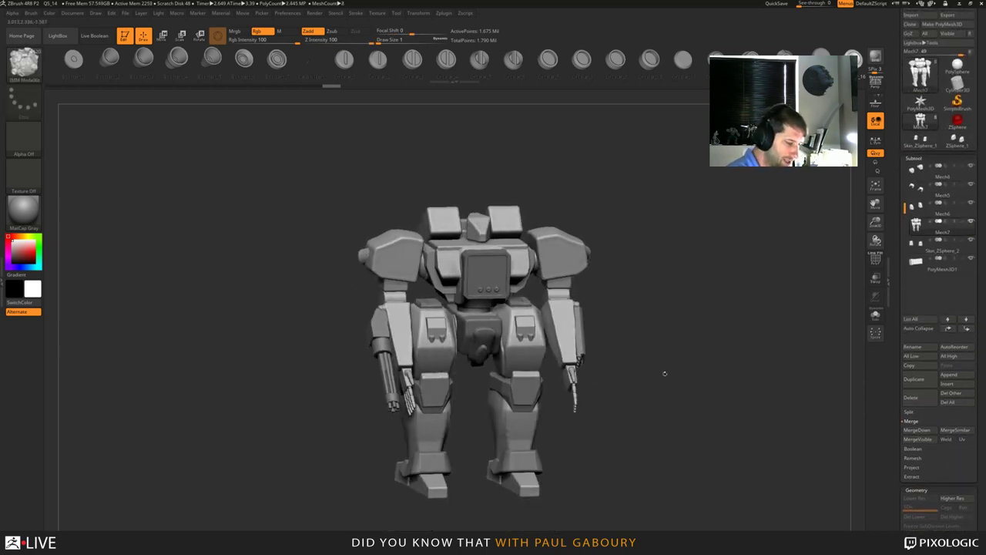
pyautogui.moveTo(665, 372)
pyautogui.mouseDown(button='right')
pyautogui.moveTo(732, 385)
pyautogui.moveTo(667, 372)
pyautogui.moveTo(668, 403)
pyautogui.moveTo(671, 394)
pyautogui.mouseUp(button='right')
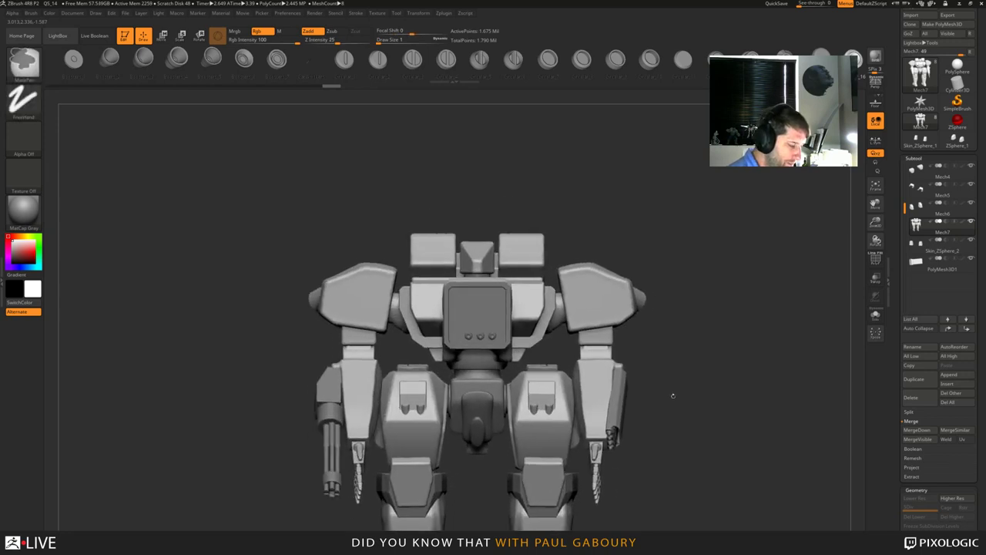
# Try transforming several selected mech subtools together with the gizmo's Transpose All Selected Subtools mode, and undo each attempt.
pyautogui.press('w')
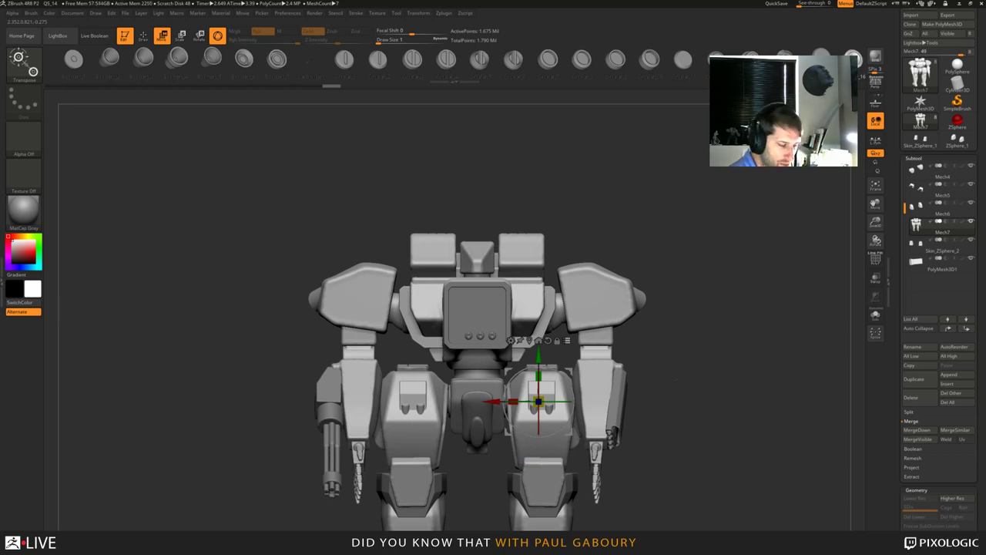
pyautogui.keyDown('ctrl'); pyautogui.keyDown('shift'); pyautogui.click(478, 316); pyautogui.keyUp('shift'); pyautogui.keyUp('ctrl')
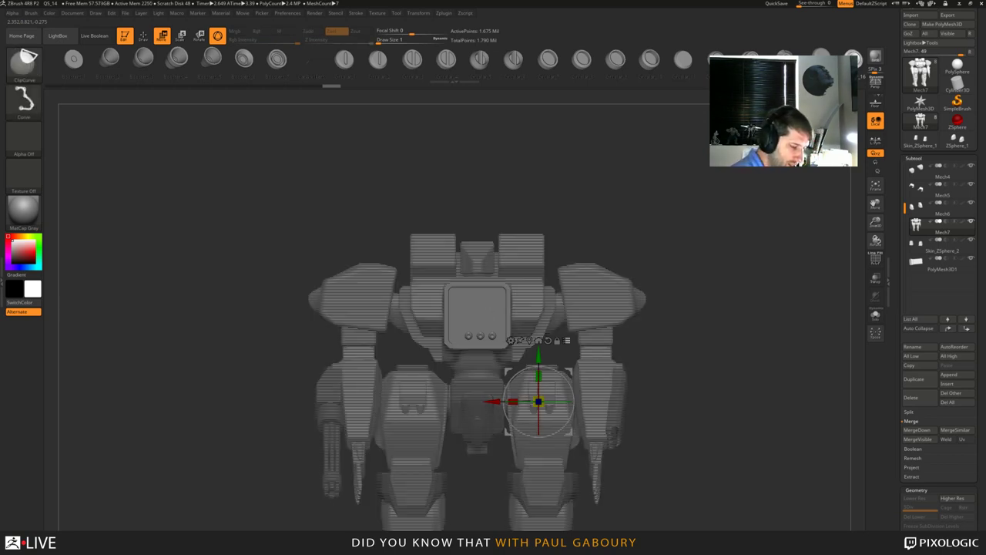
pyautogui.keyDown('ctrl'); pyautogui.keyDown('shift'); pyautogui.click(532, 308); pyautogui.keyUp('shift'); pyautogui.keyUp('ctrl')
pyautogui.keyDown('alt'); pyautogui.moveTo(539, 324); pyautogui.dragTo(541, 248, button='right'); pyautogui.keyUp('alt')
pyautogui.moveTo(538, 384)
pyautogui.mouseDown()
pyautogui.moveTo(508, 365)
pyautogui.moveTo(518, 376)
pyautogui.moveTo(574, 350)
pyautogui.moveTo(534, 383)
pyautogui.mouseUp()
pyautogui.hotkey('ctrl', 'z')
pyautogui.moveTo(532, 362); pyautogui.dragTo(604, 380, button='right')
pyautogui.moveTo(561, 353)
pyautogui.mouseDown()
pyautogui.moveTo(657, 375)
pyautogui.moveTo(572, 356)
pyautogui.mouseUp()
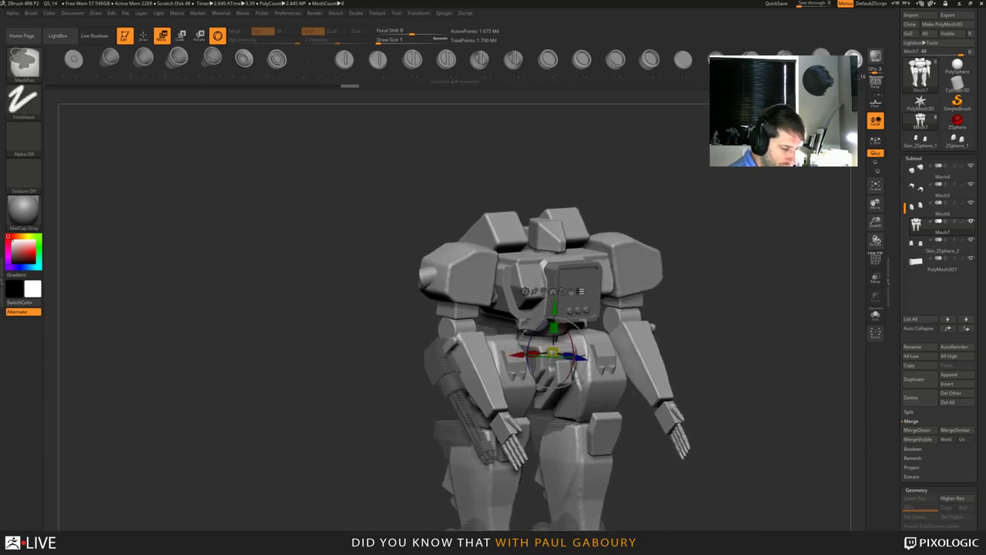
pyautogui.hotkey('ctrl', 'z')
pyautogui.keyDown('shift'); pyautogui.moveTo(570, 356); pyautogui.dragTo(559, 318, button='right'); pyautogui.keyUp('shift')
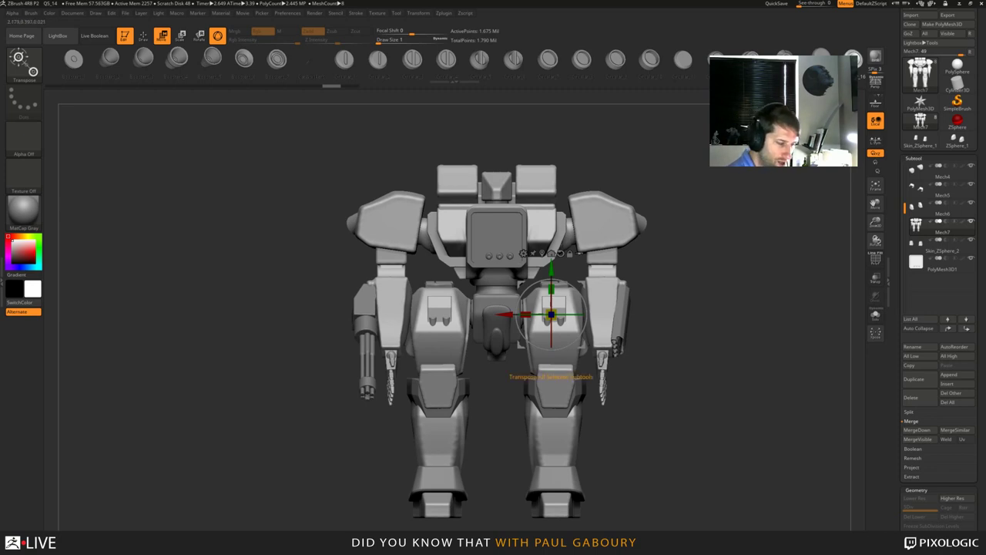
# Switch the selection brush to SelectRect and exclude the chest panel and arm guns from the transposed subtool selection.
pyautogui.hotkey('ctrl', 'shift')
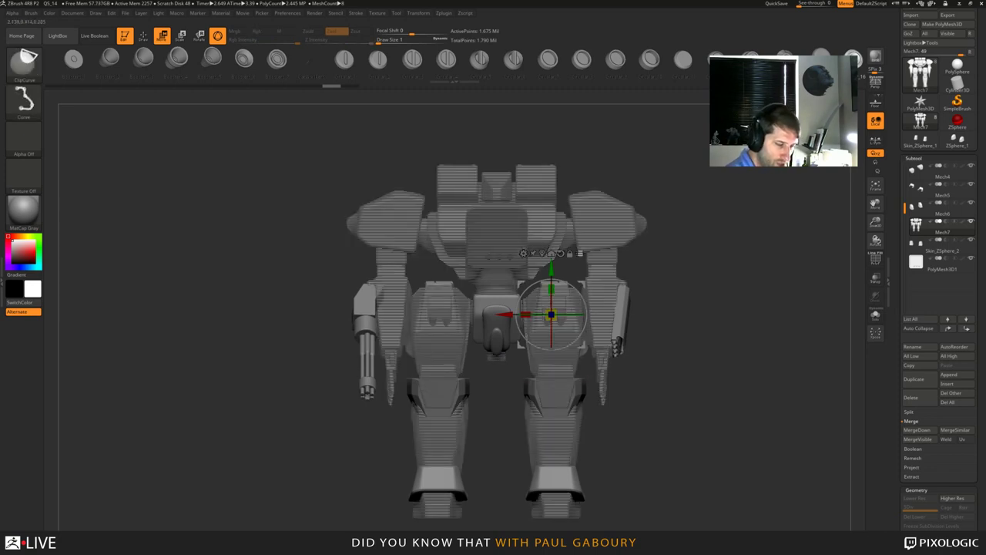
pyautogui.keyDown('ctrl'); pyautogui.keyDown('shift'); pyautogui.moveTo(709, 205); pyautogui.dragTo(793, 422); pyautogui.keyUp('shift'); pyautogui.keyUp('ctrl')
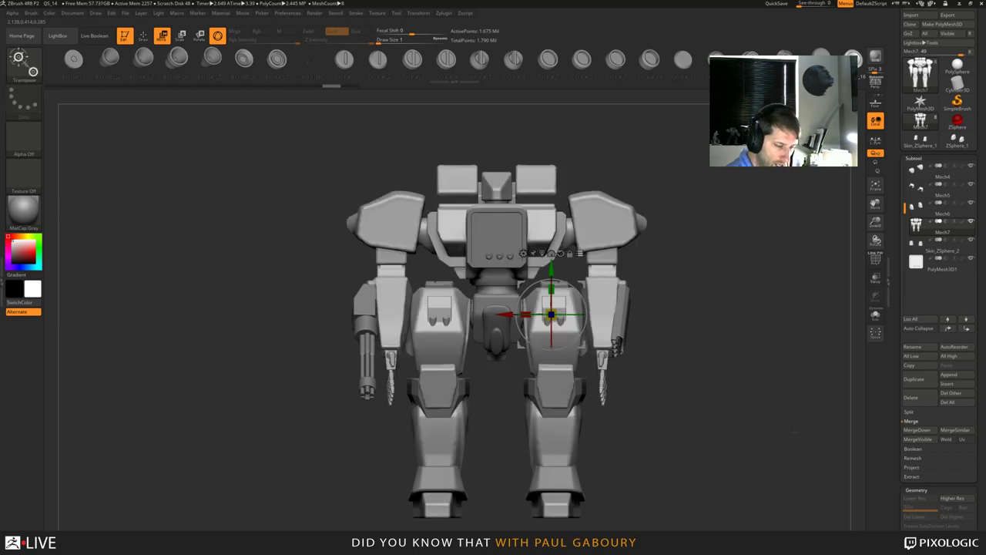
pyautogui.keyDown('ctrl'); pyautogui.keyDown('shift'); pyautogui.click(24, 63); pyautogui.keyUp('shift'); pyautogui.keyUp('ctrl')
pyautogui.keyDown('ctrl'); pyautogui.keyDown('shift'); pyautogui.click(293, 106); pyautogui.keyUp('shift'); pyautogui.keyUp('ctrl')
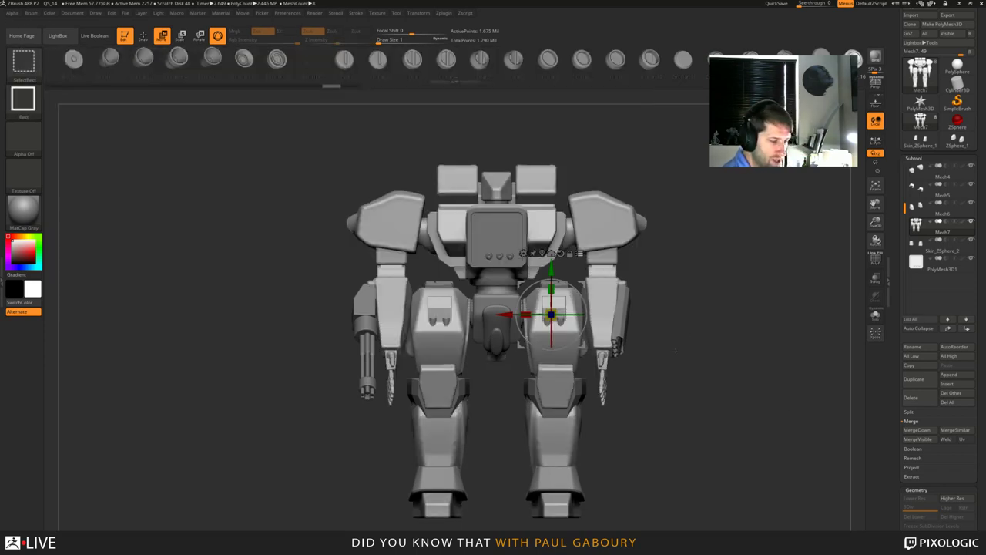
pyautogui.keyDown('ctrl'); pyautogui.keyDown('shift'); pyautogui.click(610, 295); pyautogui.keyUp('shift'); pyautogui.keyUp('ctrl')
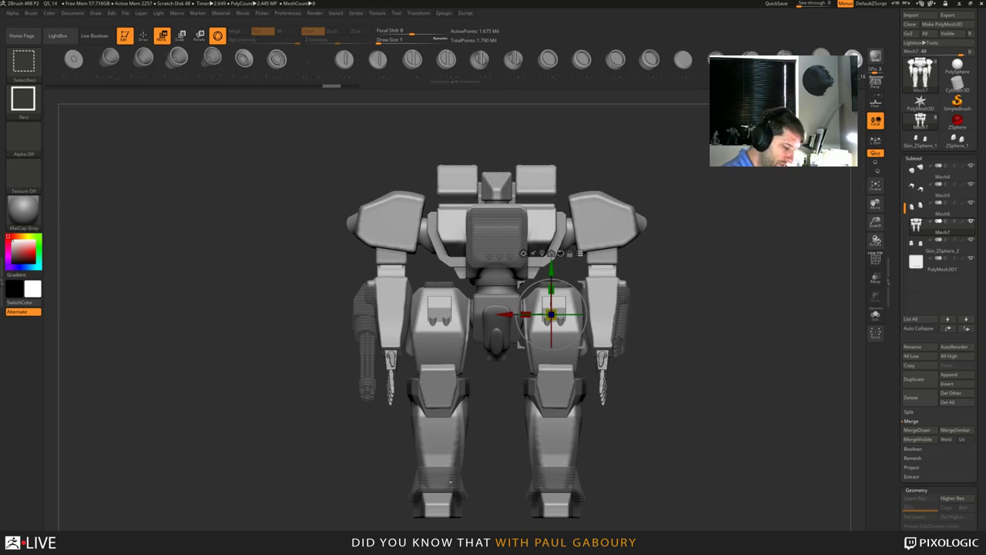
pyautogui.keyDown('ctrl'); pyautogui.keyDown('shift'); pyautogui.click(451, 482); pyautogui.keyUp('shift'); pyautogui.keyUp('ctrl')
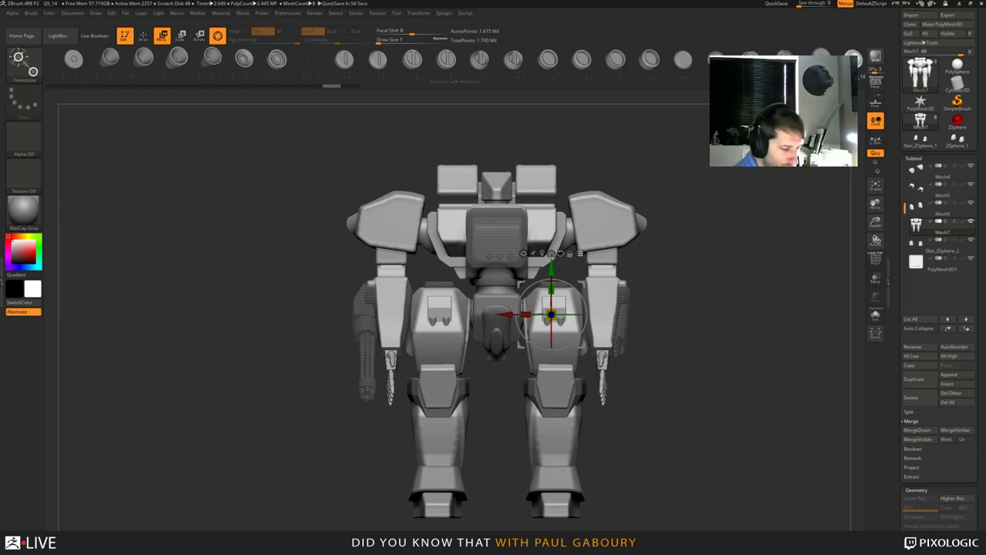
# Reset the transposed subtool selection, try isolating the arm guns and chest panel in it, and include every subtool again.
pyautogui.keyDown('ctrl'); pyautogui.keyDown('shift'); pyautogui.moveTo(706, 356); pyautogui.dragTo(736, 402); pyautogui.keyUp('shift'); pyautogui.keyUp('ctrl')
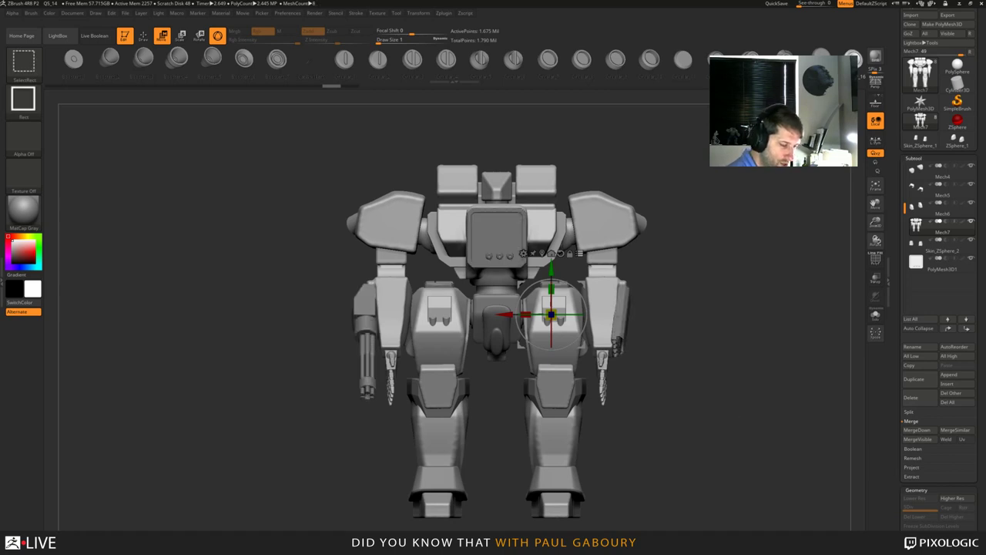
pyautogui.keyDown('ctrl'); pyautogui.keyDown('shift'); pyautogui.click(623, 310); pyautogui.keyUp('shift'); pyautogui.keyUp('ctrl')
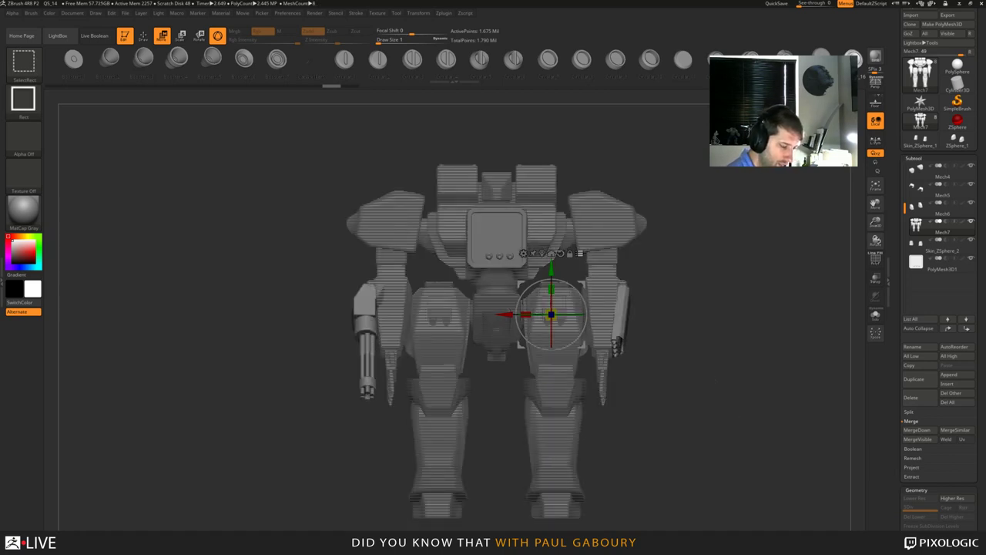
pyautogui.keyDown('ctrl'); pyautogui.keyDown('shift'); pyautogui.moveTo(715, 379); pyautogui.dragTo(732, 401); pyautogui.keyUp('shift'); pyautogui.keyUp('ctrl')
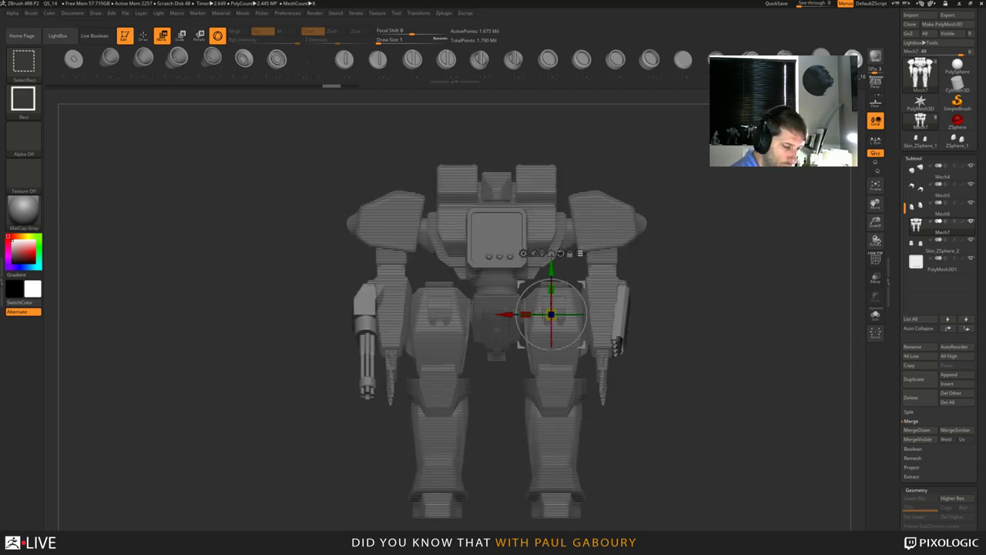
pyautogui.keyDown('ctrl'); pyautogui.keyDown('shift'); pyautogui.moveTo(706, 261); pyautogui.dragTo(788, 443); pyautogui.keyUp('shift'); pyautogui.keyUp('ctrl')
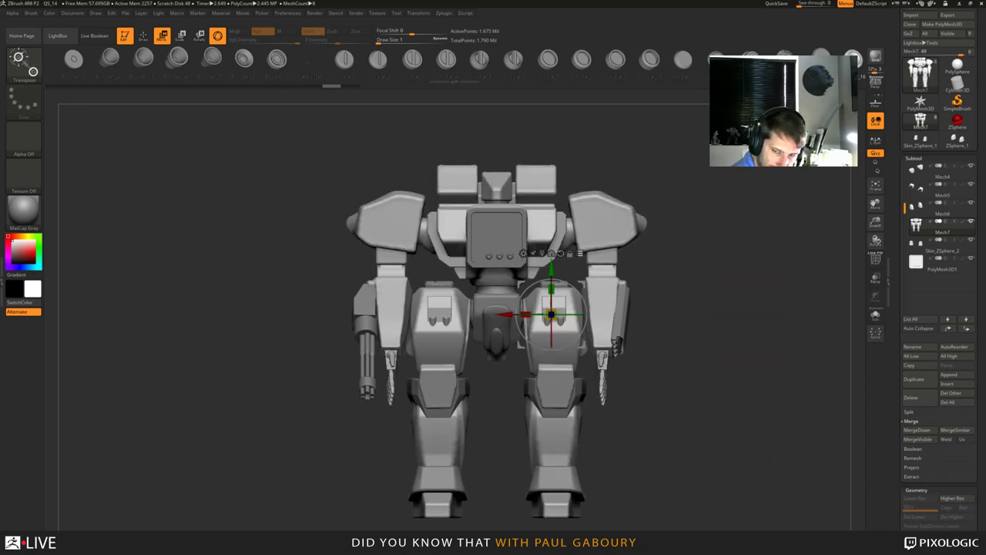
# Try masking every subtool except the arm guns and chest panel, and clear that mask from the mech.
pyautogui.keyDown('ctrl'); pyautogui.click(623, 309); pyautogui.keyUp('ctrl')
pyautogui.keyDown('ctrl'); pyautogui.keyDown('shift'); pyautogui.click(622, 310); pyautogui.keyUp('shift'); pyautogui.keyUp('ctrl')
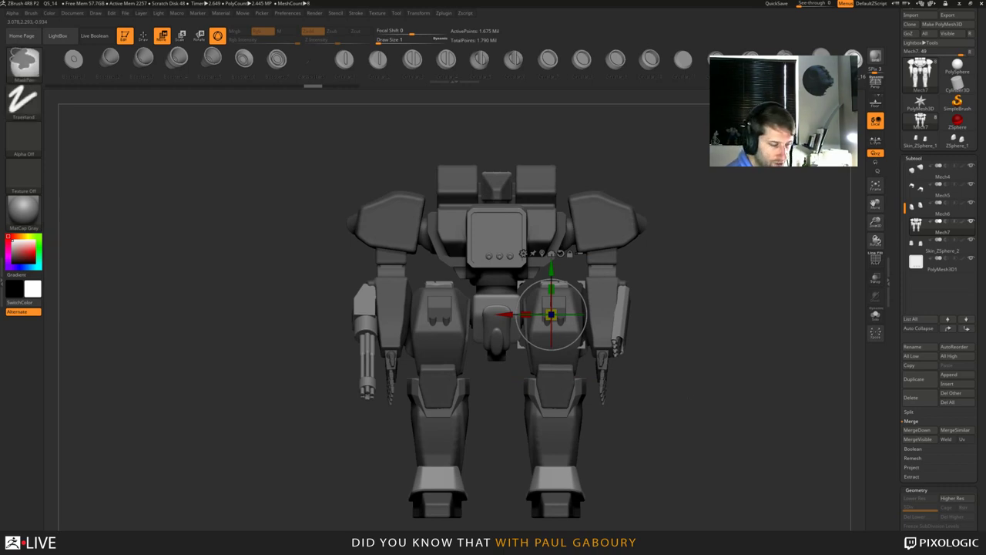
pyautogui.keyDown('ctrl'); pyautogui.click(689, 403); pyautogui.keyUp('ctrl')
pyautogui.moveTo(689, 403); pyautogui.dragTo(716, 407)
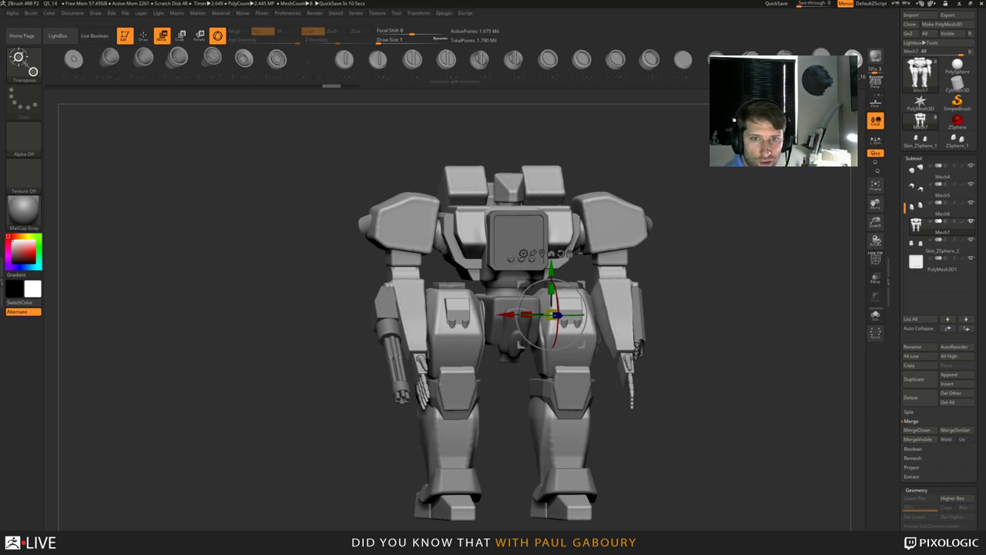
# Switch to the Chrome browser and replace the model kit sheets image search with "zbrush4R4" plus the instructor's full name.
pyautogui.moveTo(985, 147); pyautogui.dragTo(185, 43)
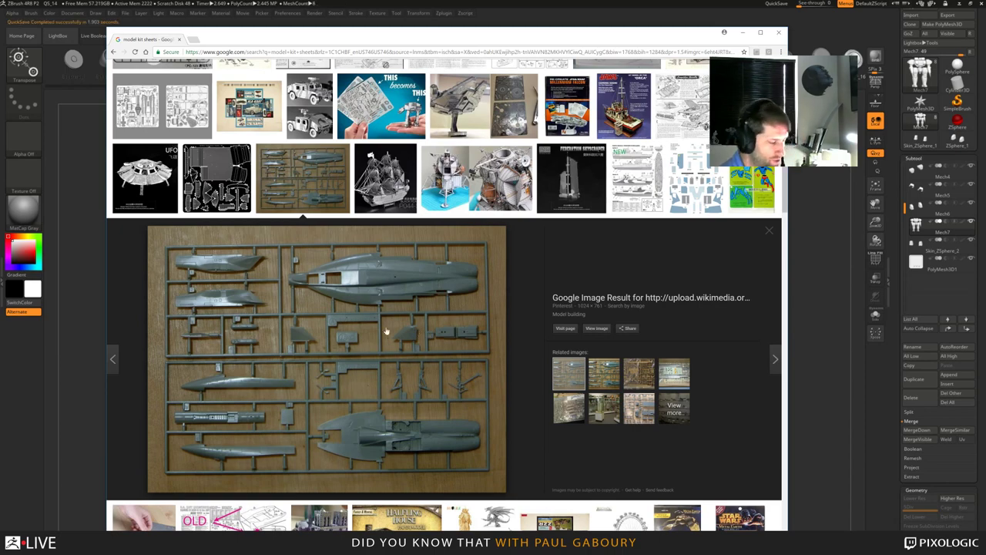
pyautogui.scroll(2, 444, 346)
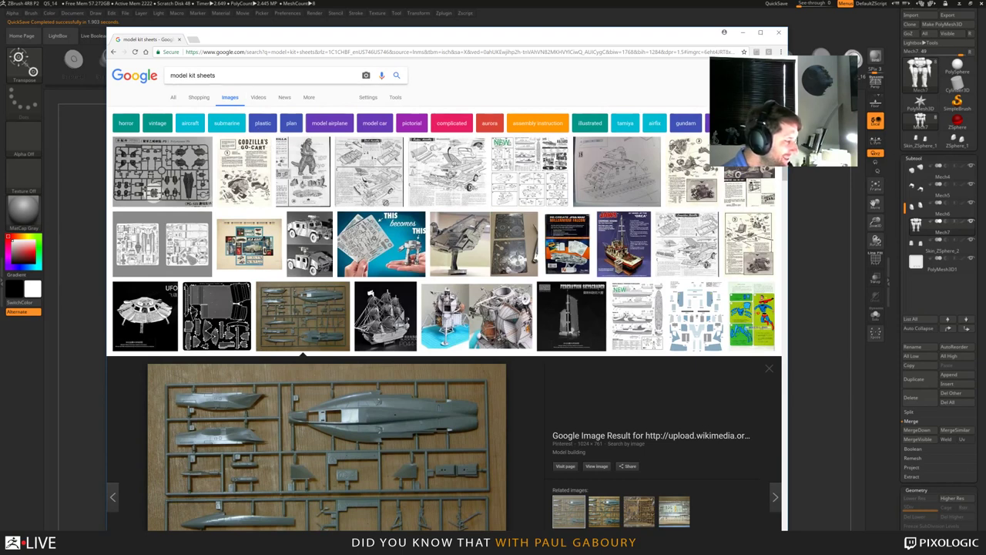
pyautogui.moveTo(217, 75); pyautogui.dragTo(170, 75)
pyautogui.write('zbr')
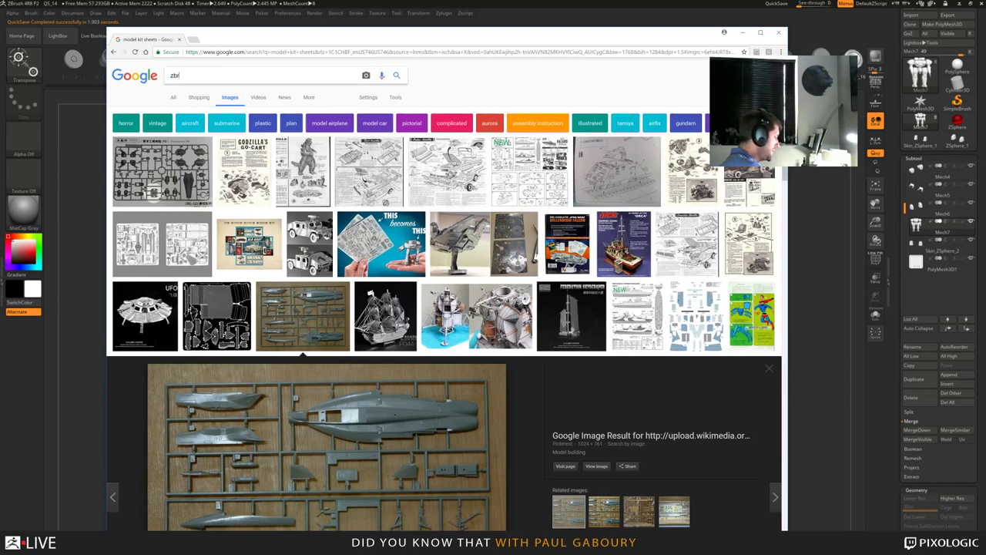
pyautogui.write('ush 4')
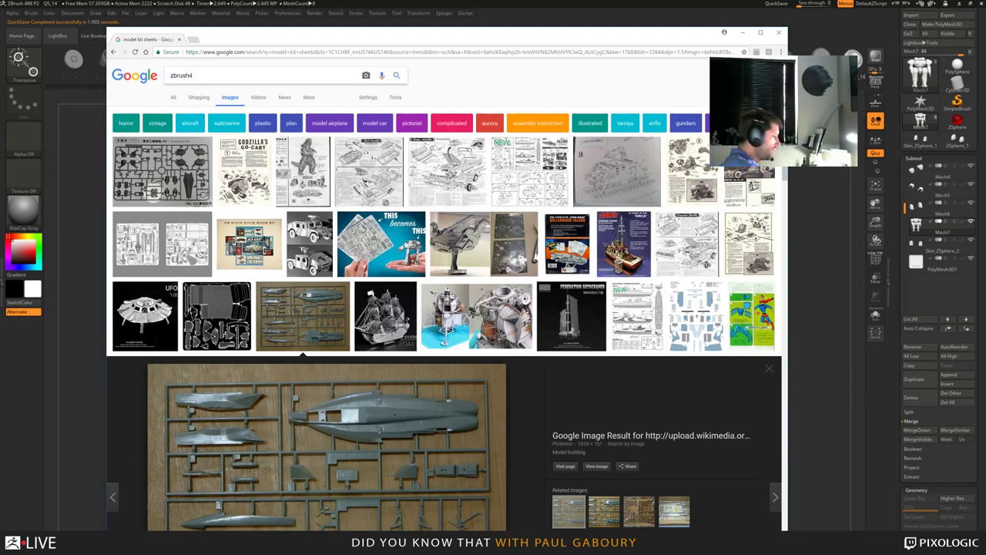
pyautogui.write('R4 p')
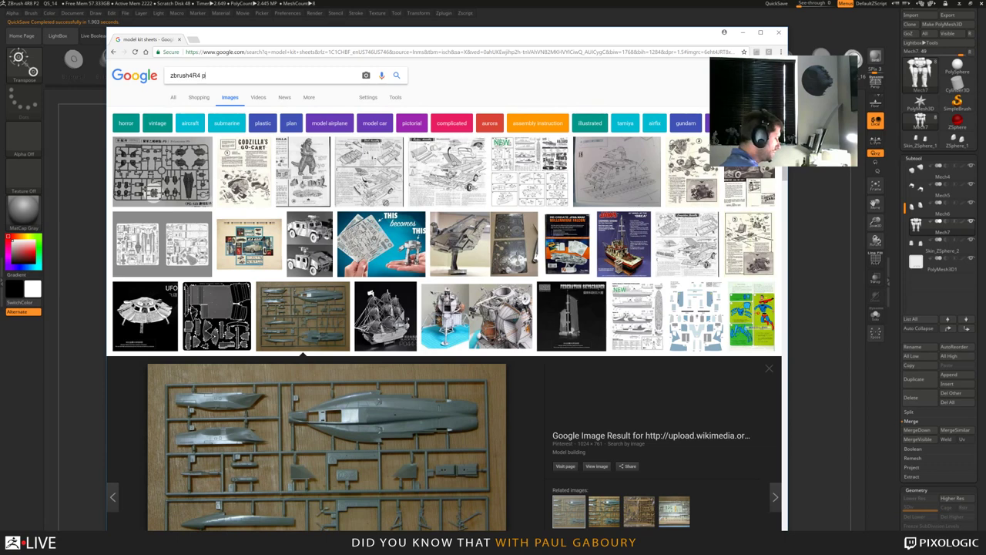
pyautogui.write('aul gaboury')
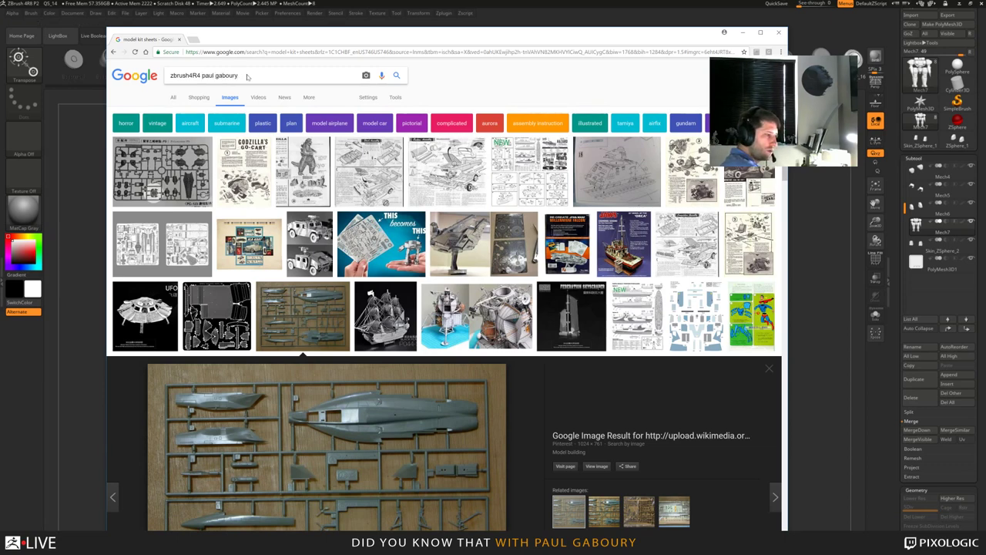
pyautogui.press('Return')
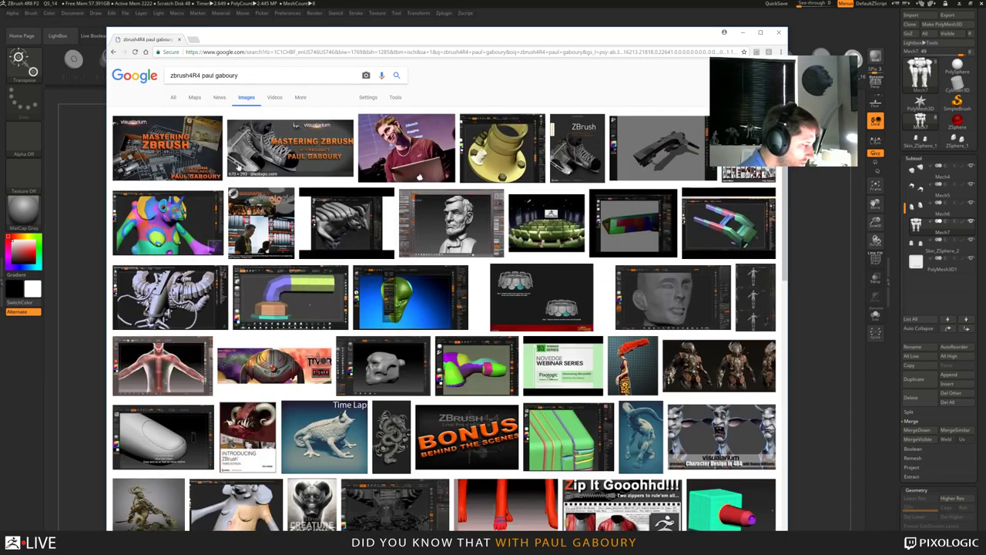
# View the Mastering ZBrush image result and its related picture of model kit parts, and return to ZBrush.
pyautogui.click(165, 175)
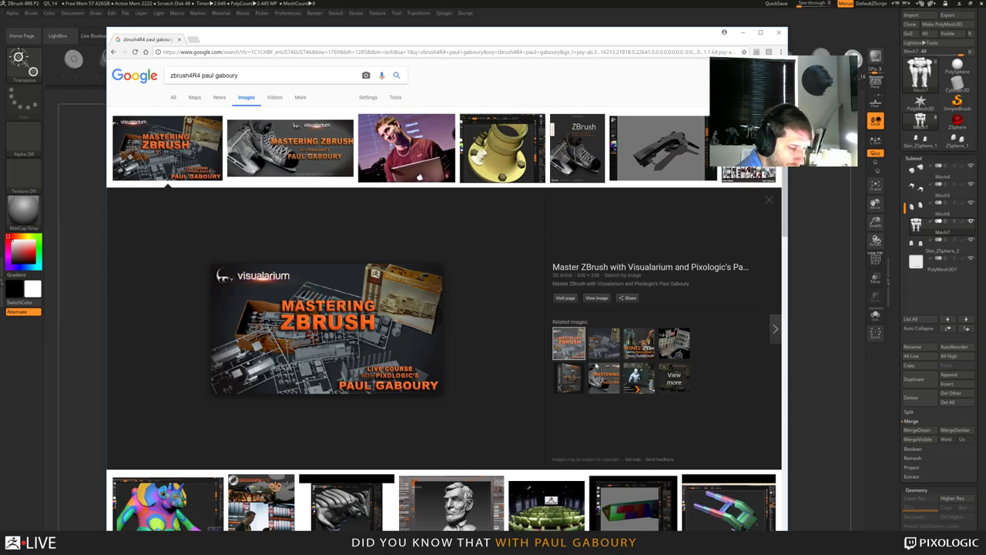
pyautogui.click(598, 348)
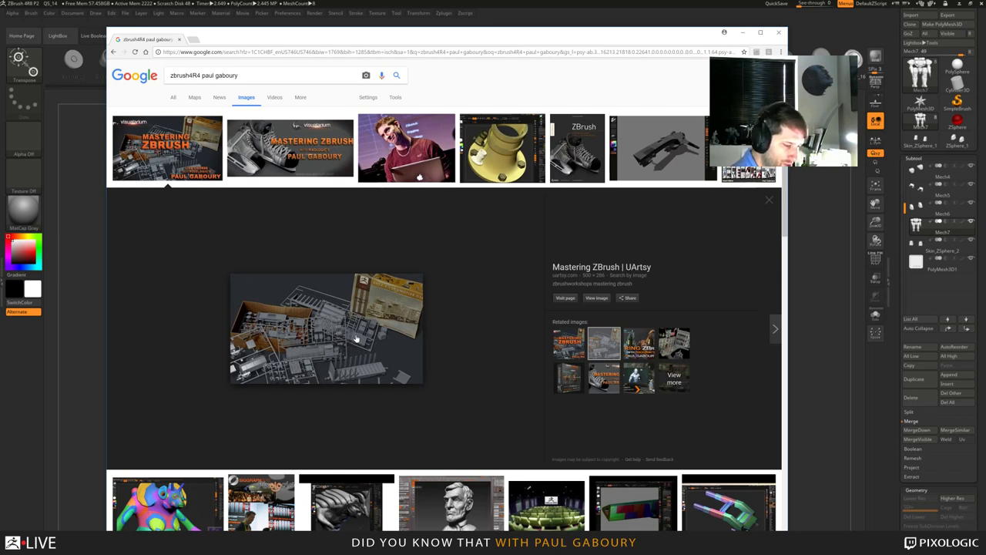
pyautogui.scroll(-2, 356, 339)
pyautogui.scroll(1, 363, 308)
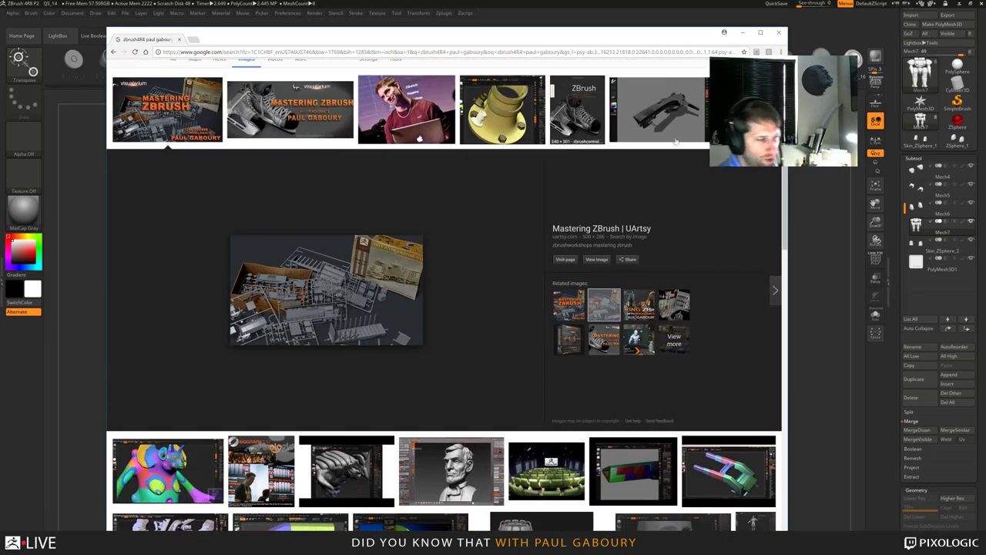
pyautogui.click(742, 32)
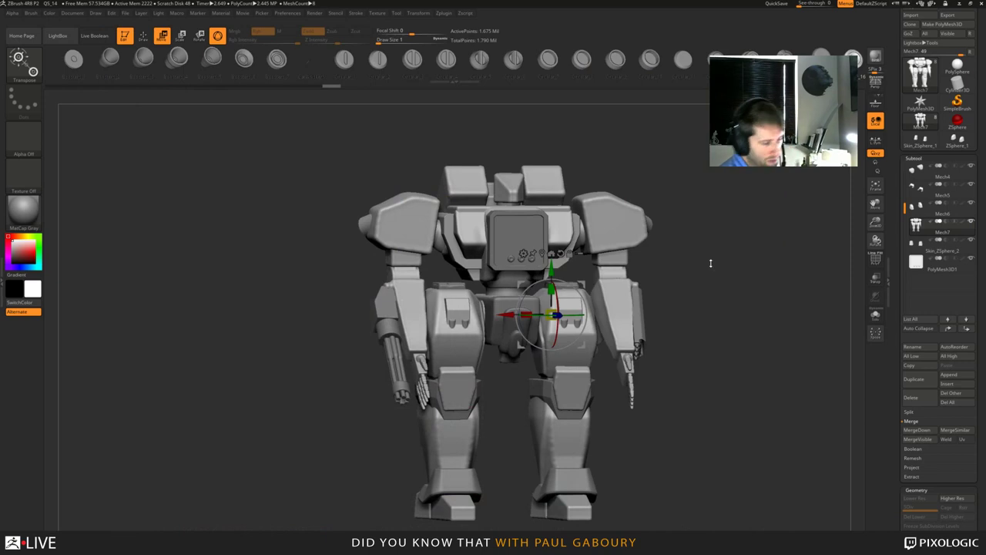
pyautogui.moveTo(711, 263)
pyautogui.mouseDown()
pyautogui.moveTo(694, 263)
pyautogui.moveTo(731, 264)
pyautogui.moveTo(696, 263)
pyautogui.mouseUp()
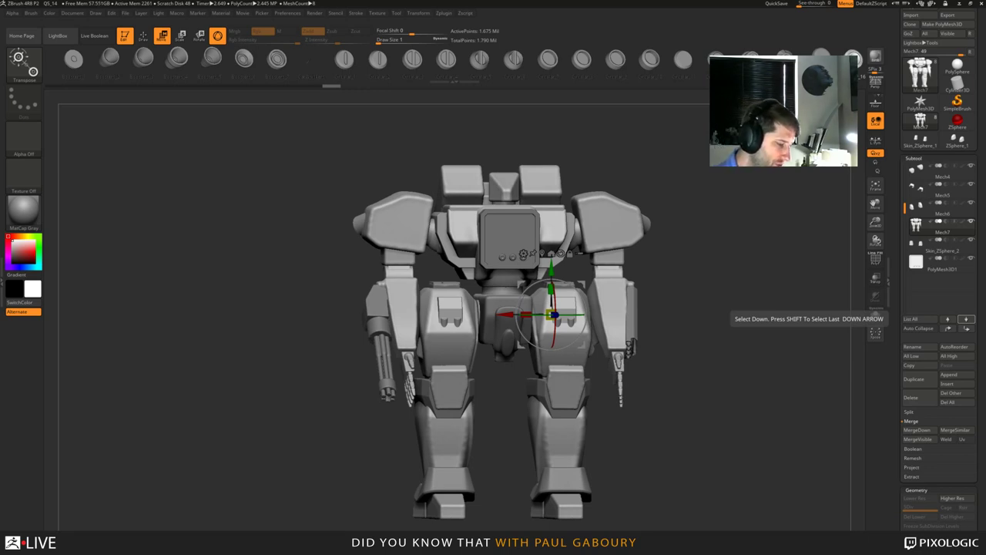
pyautogui.moveTo(718, 230); pyautogui.dragTo(730, 245)
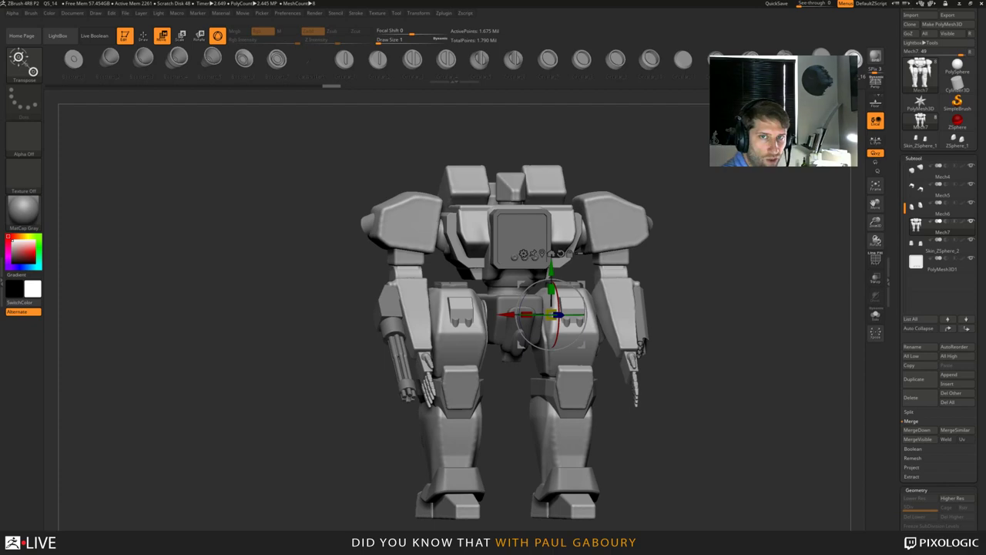
# Switch to the ZBrush Summit 2017 website in Chrome and review the workshops listed on its Workshops page.
pyautogui.moveTo(686, 140); pyautogui.dragTo(178, 24)
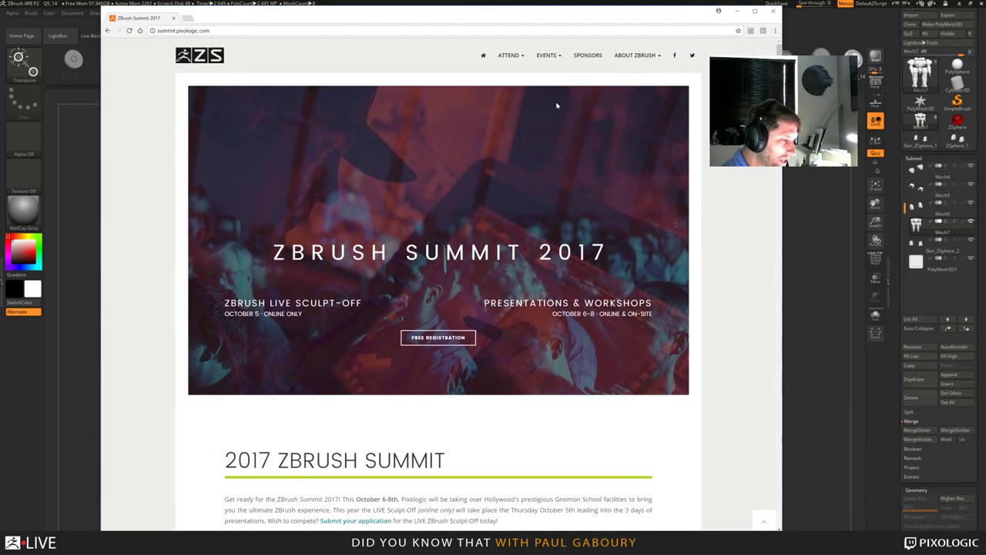
pyautogui.moveTo(544, 56)
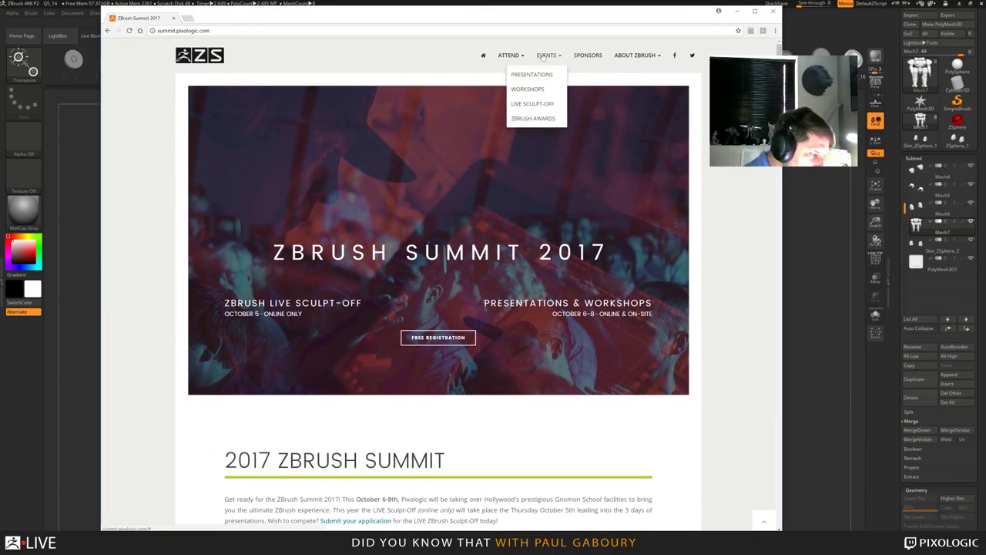
pyautogui.click(541, 92)
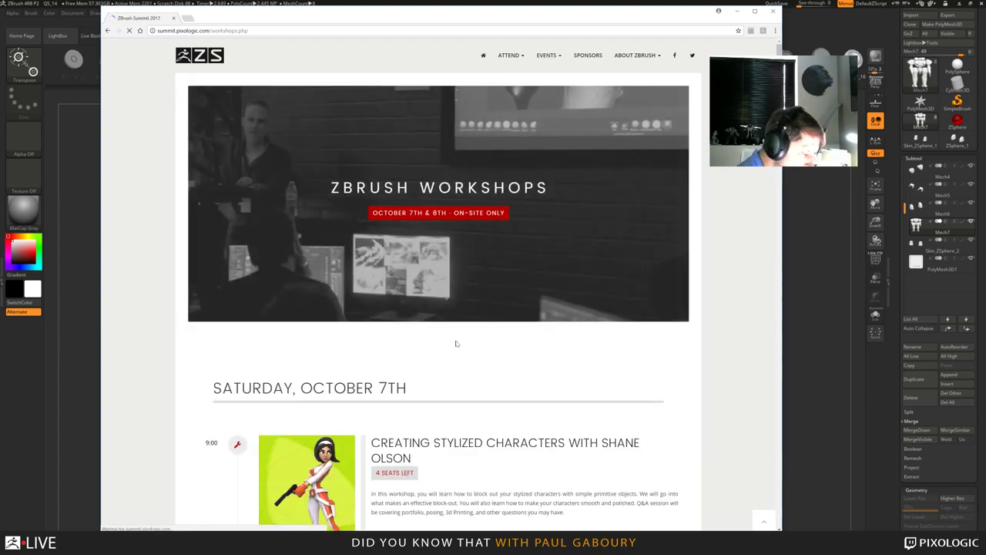
pyautogui.scroll(-5, 456, 341)
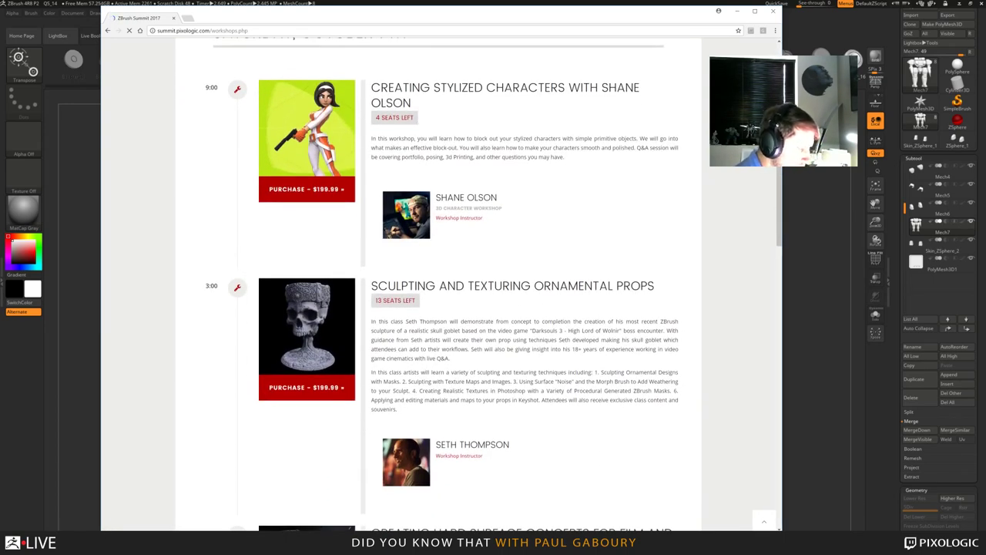
pyautogui.scroll(-10, 517, 239)
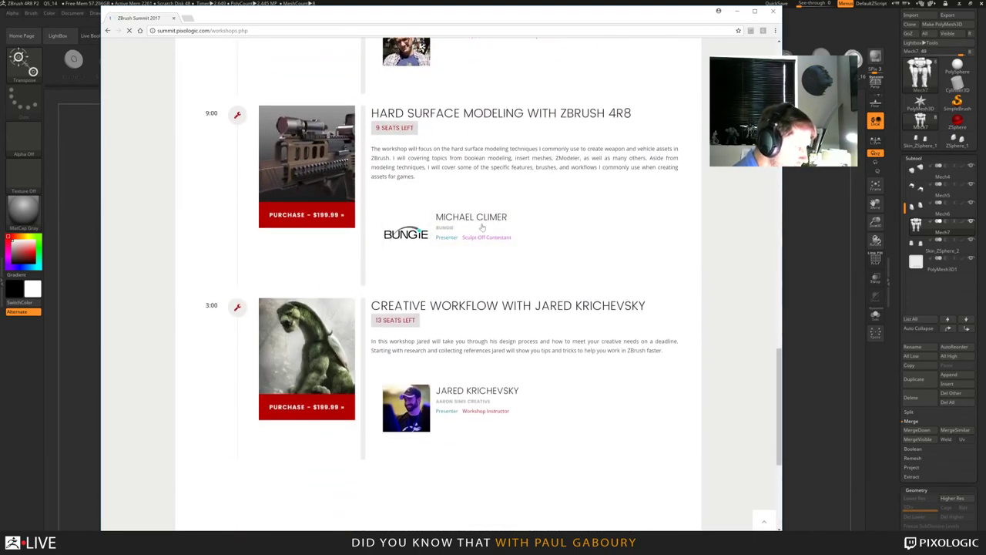
pyautogui.scroll(-3, 535, 300)
pyautogui.scroll(4, 536, 295)
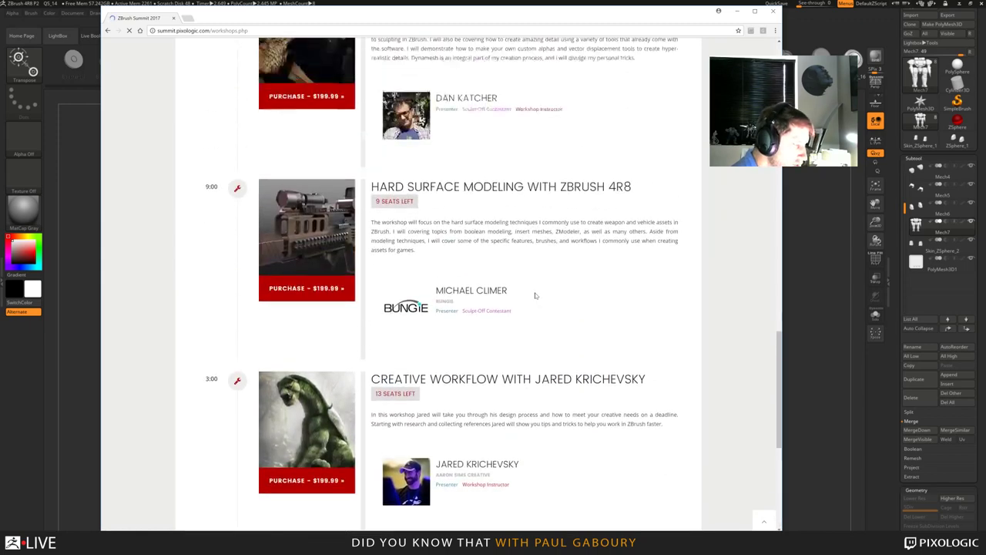
pyautogui.scroll(15, 536, 295)
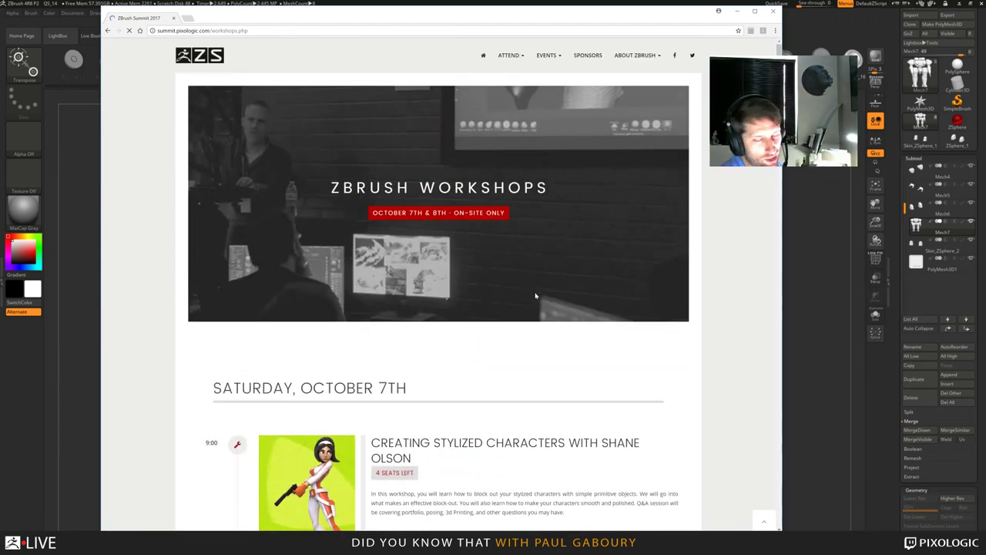
# Open the summit site's Live Sculpt-Off page and go back to the Workshops page.
pyautogui.click(546, 58)
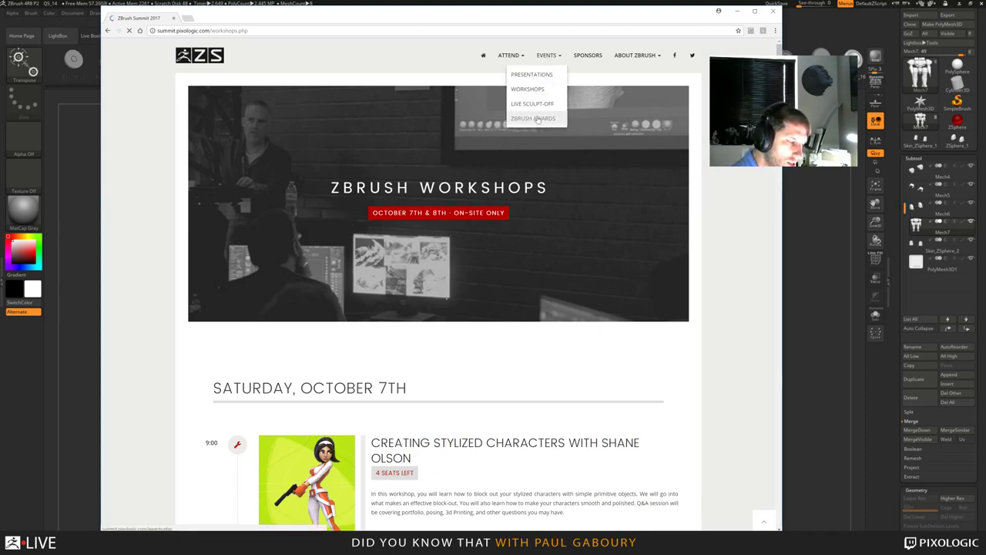
pyautogui.click(531, 105)
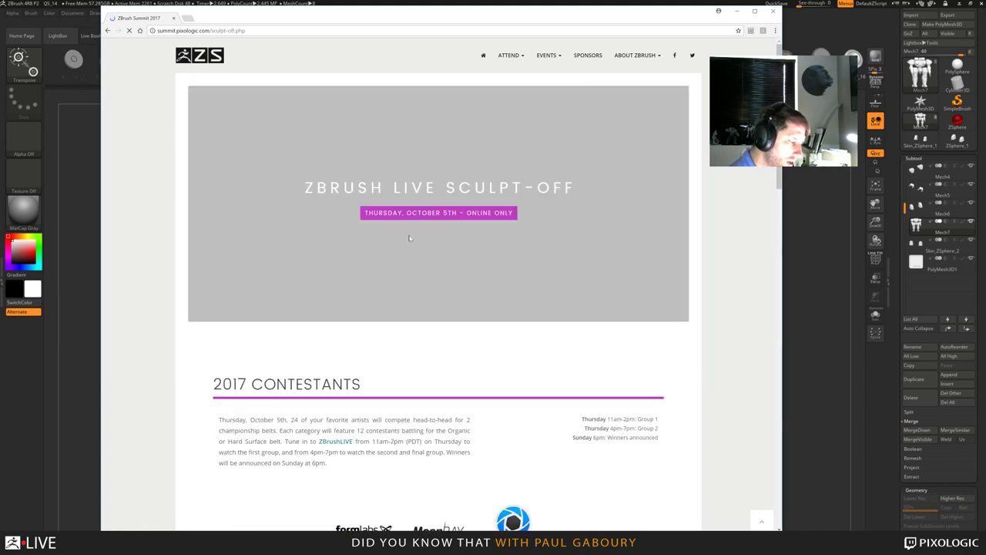
pyautogui.click(547, 57)
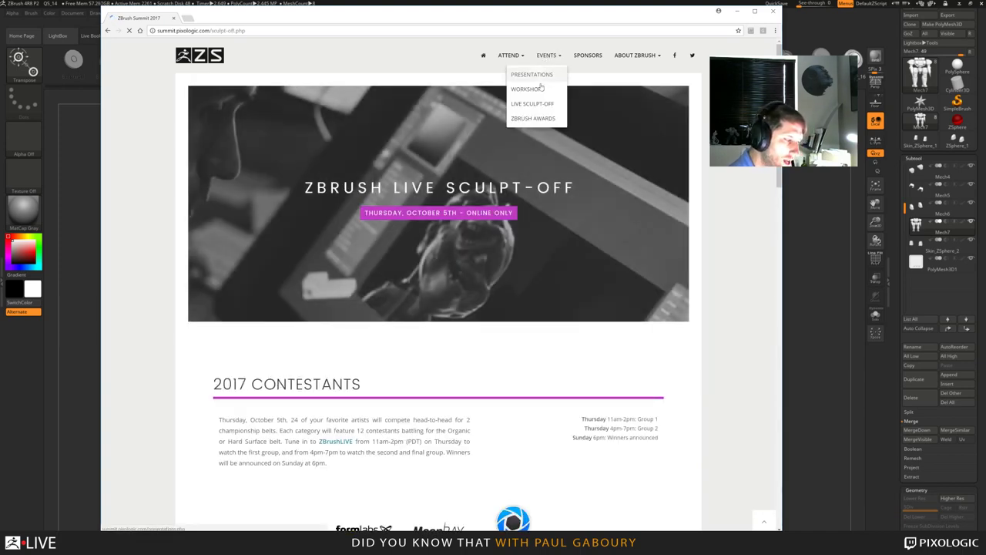
pyautogui.click(537, 87)
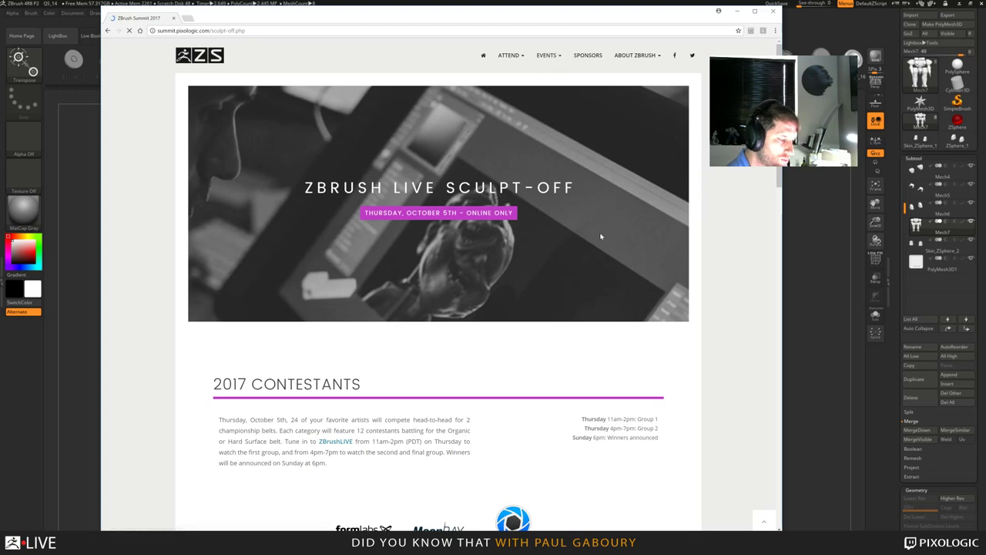